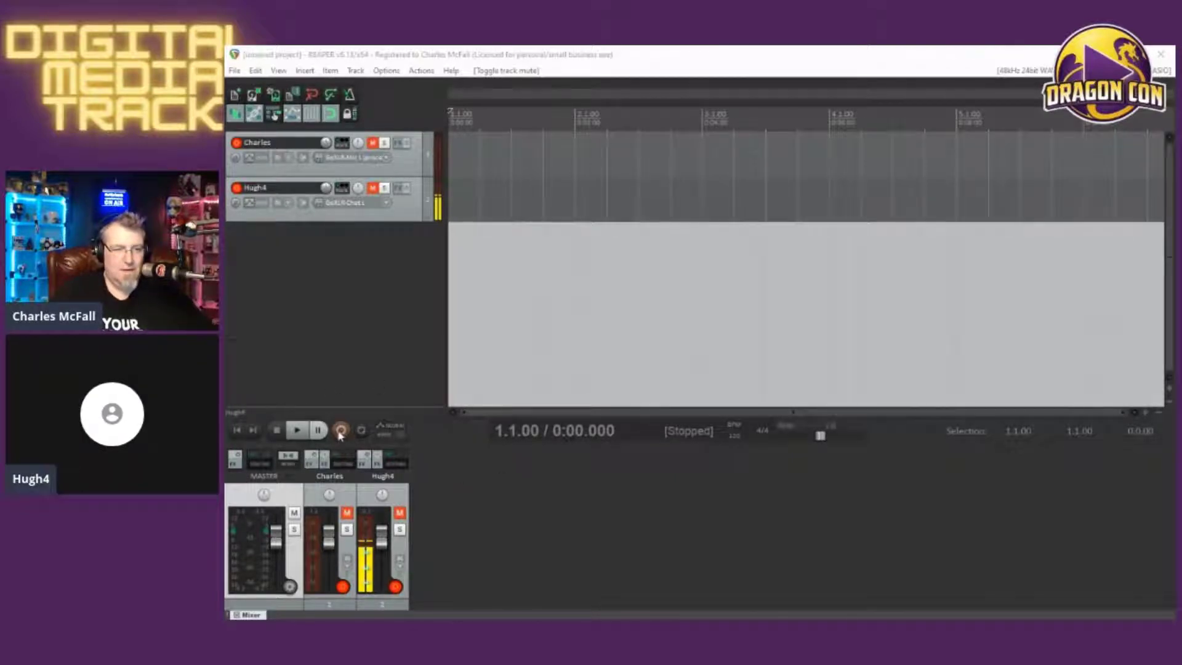
Step: Start recording on both armed tracks and set the second track's mono input to GoXLR-Chat R
left_click(340, 431)
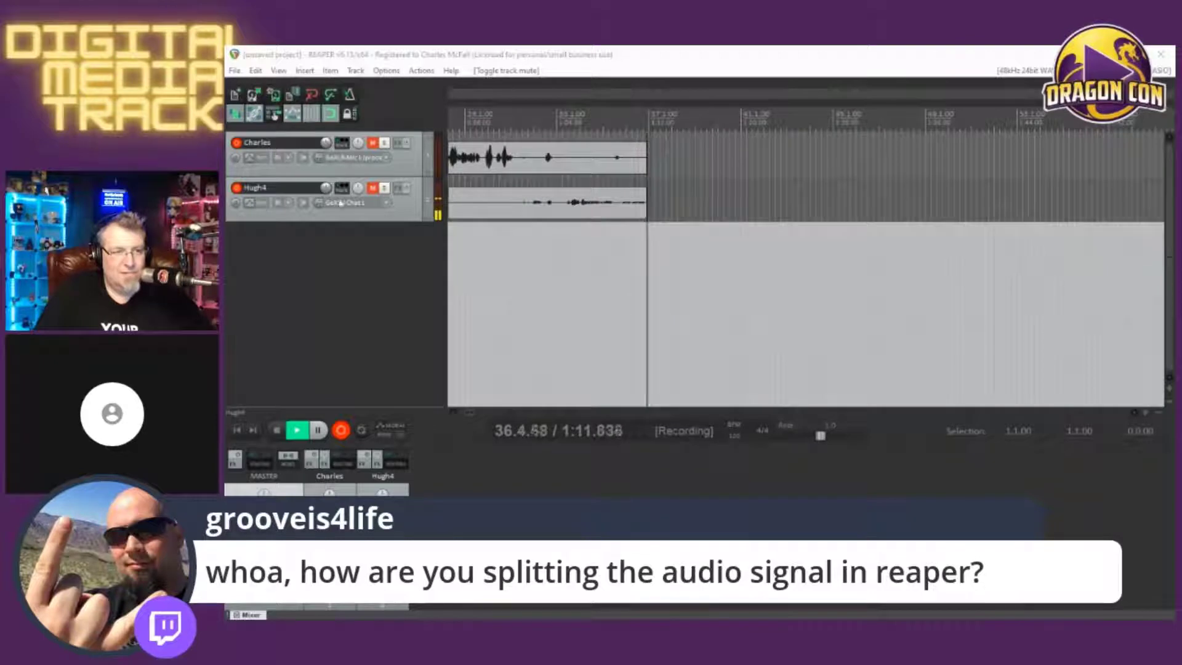
left_click(383, 205)
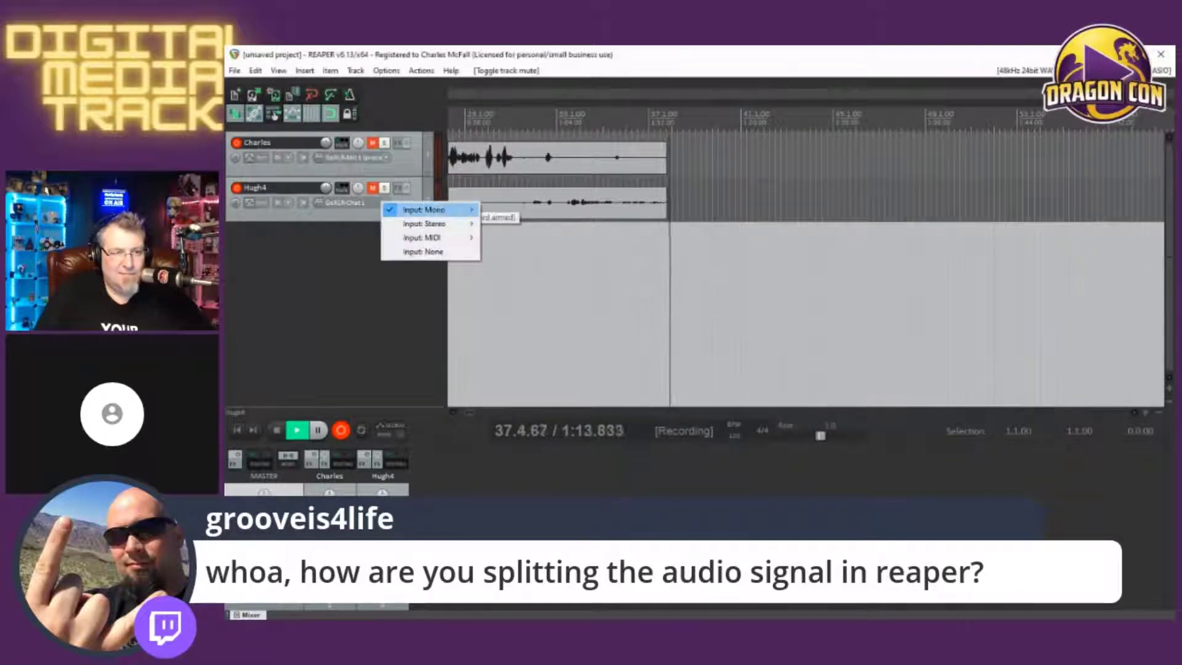
mouse_move(424, 209)
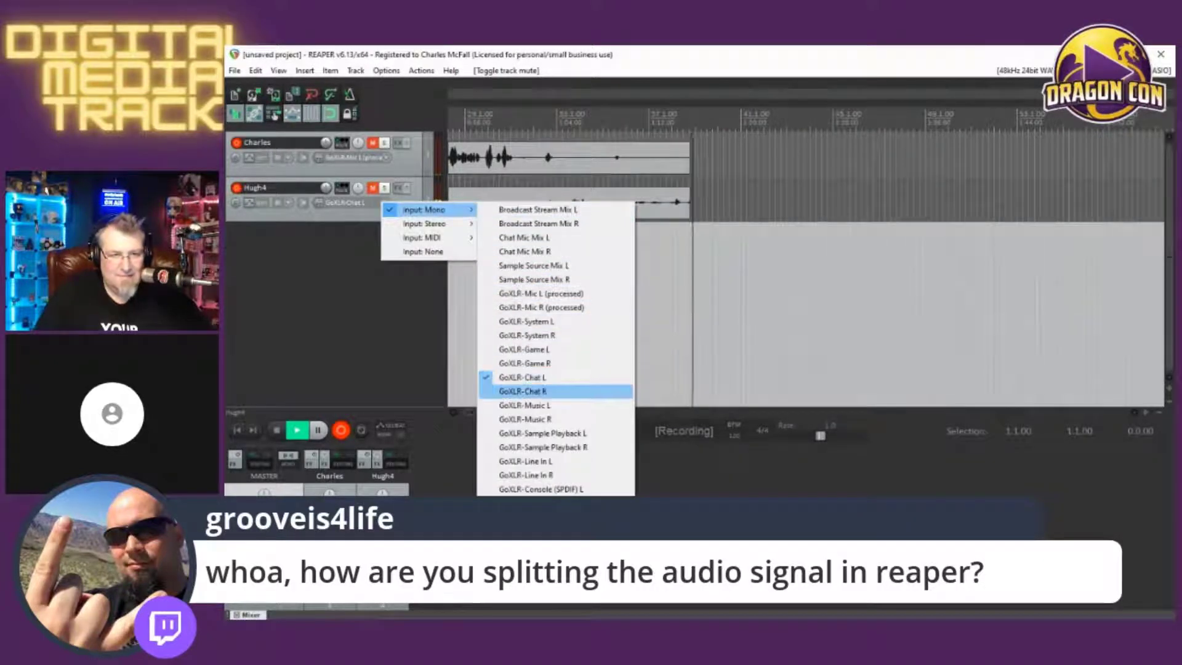
left_click(523, 391)
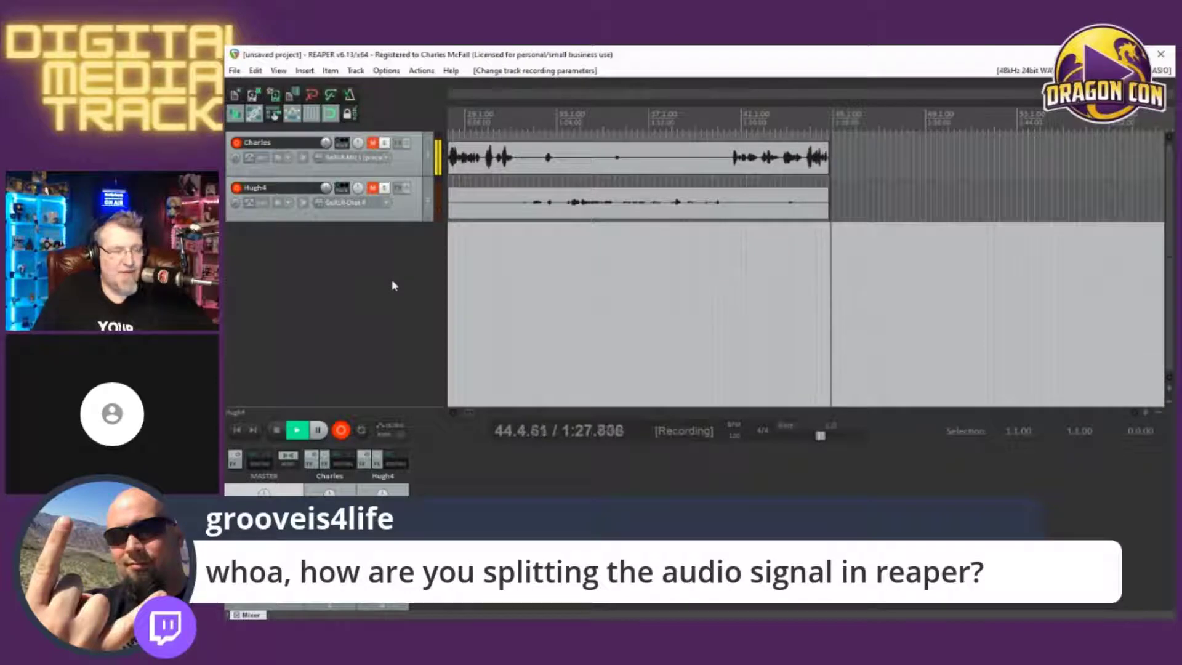
Step: Set the second track's mono input to Broadcast Stream Mix L
left_click(383, 203)
mouse_move(431, 210)
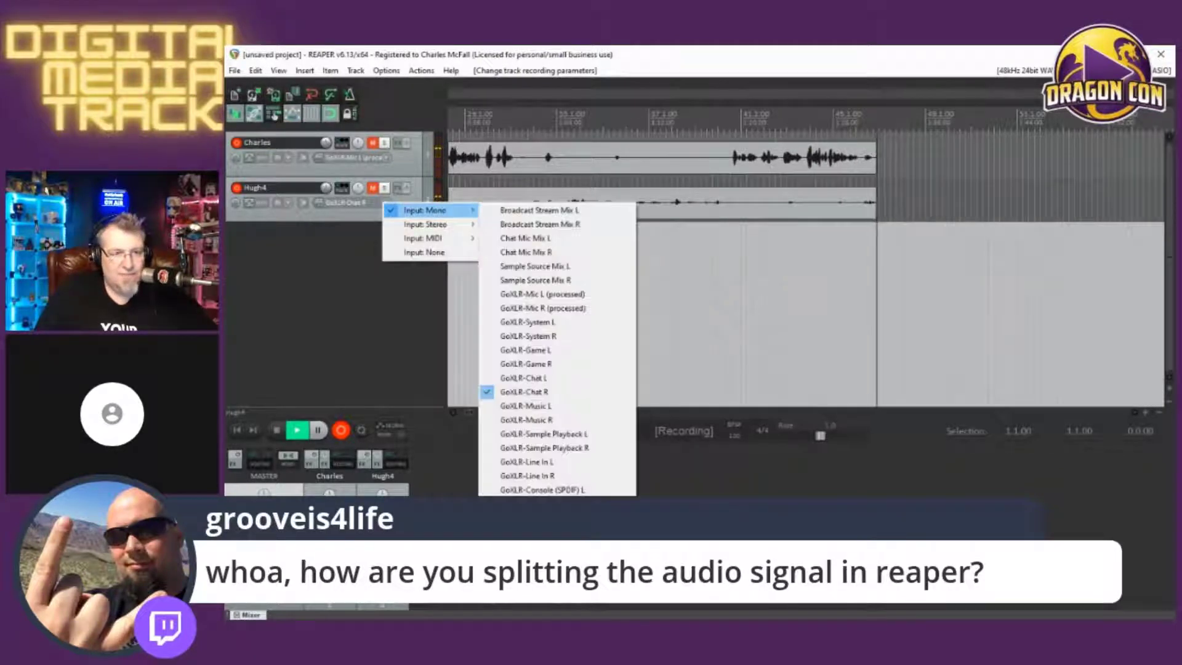
left_click(515, 210)
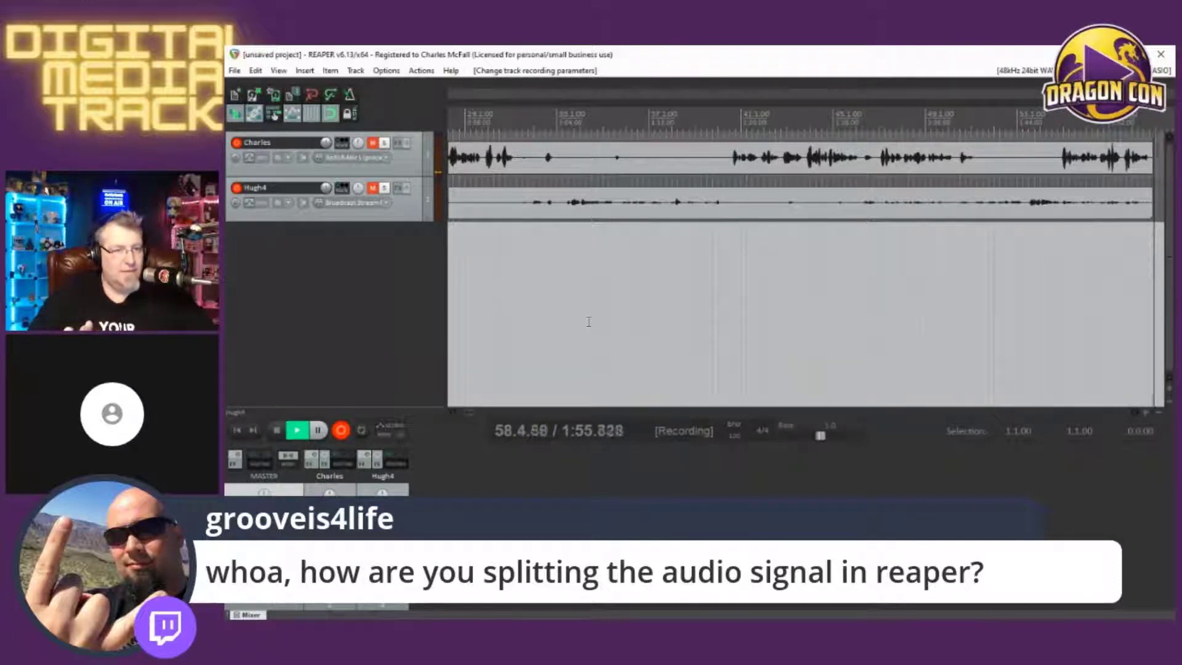
Step: Set the second track's mono input back to GoXLR-Chat L and stop the recording
left_click(386, 203)
mouse_move(430, 209)
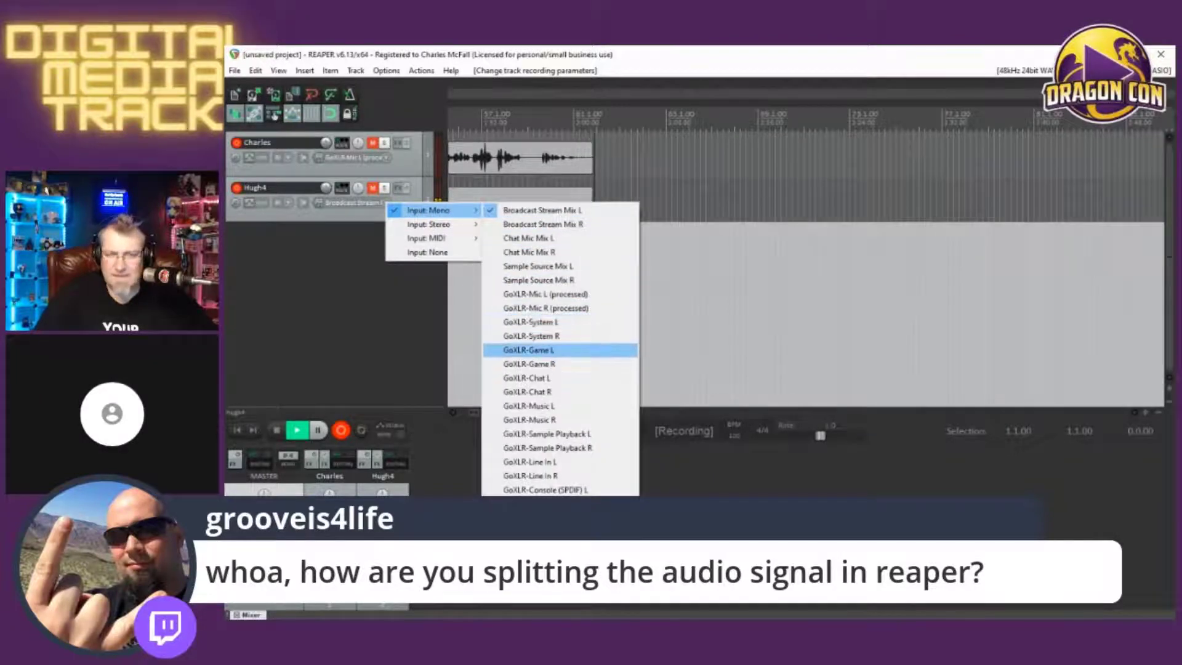
left_click(535, 377)
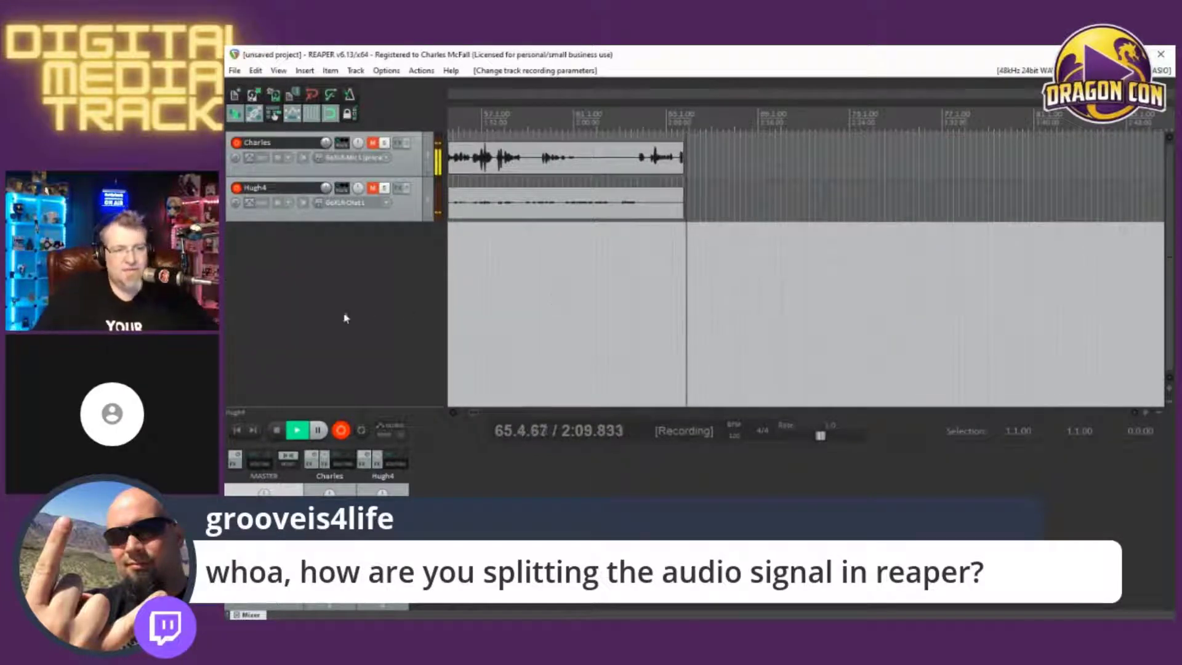
key("space")
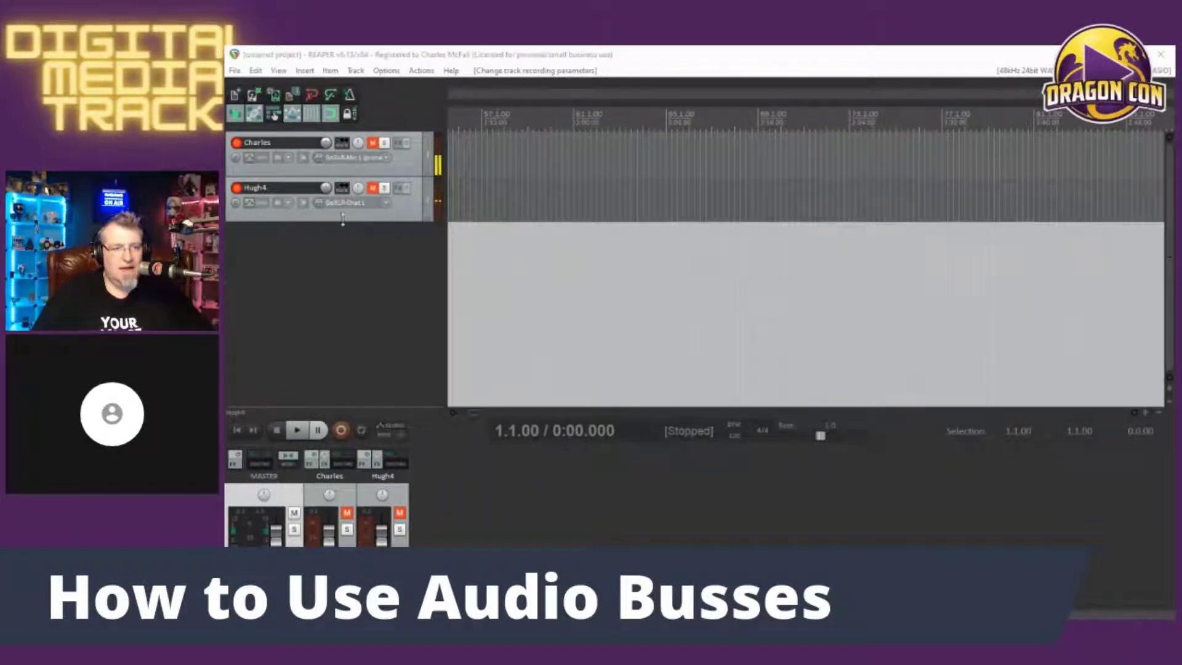
Step: Browse the Desktop folder's audio files in the Media Explorer, including MetronPodOutro.mp3 and MetronPodIntro.mp3, and return to the mixer
left_click(704, 62)
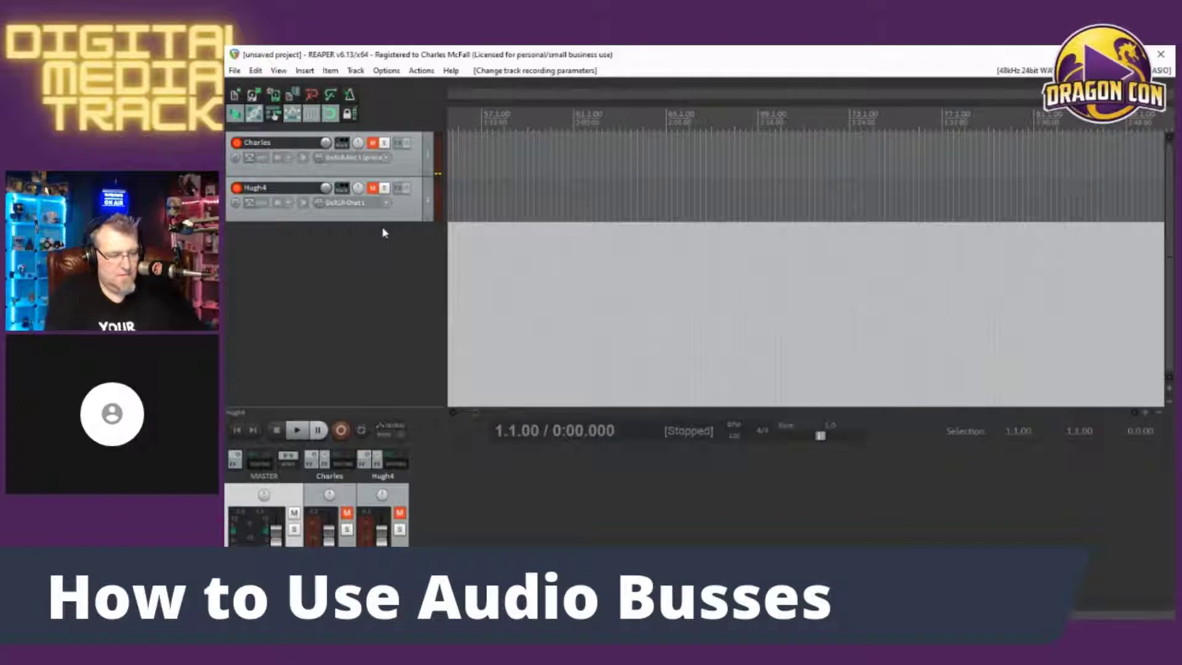
key("ctrl+alt+x")
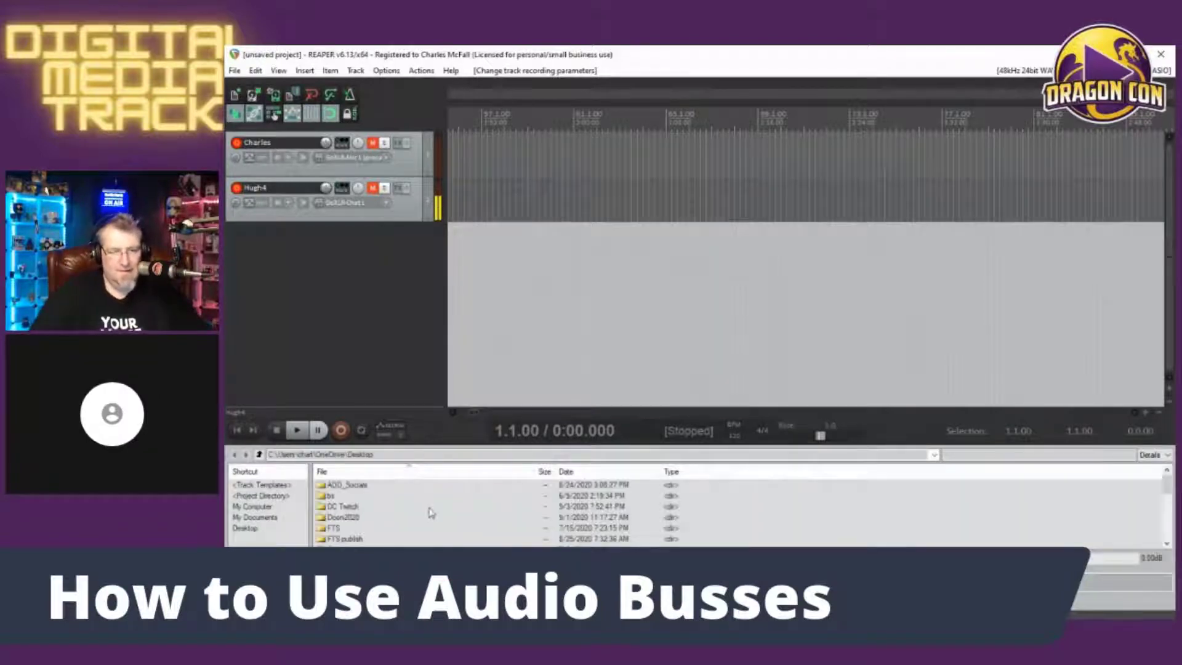
scroll(370, 504, "down", 5)
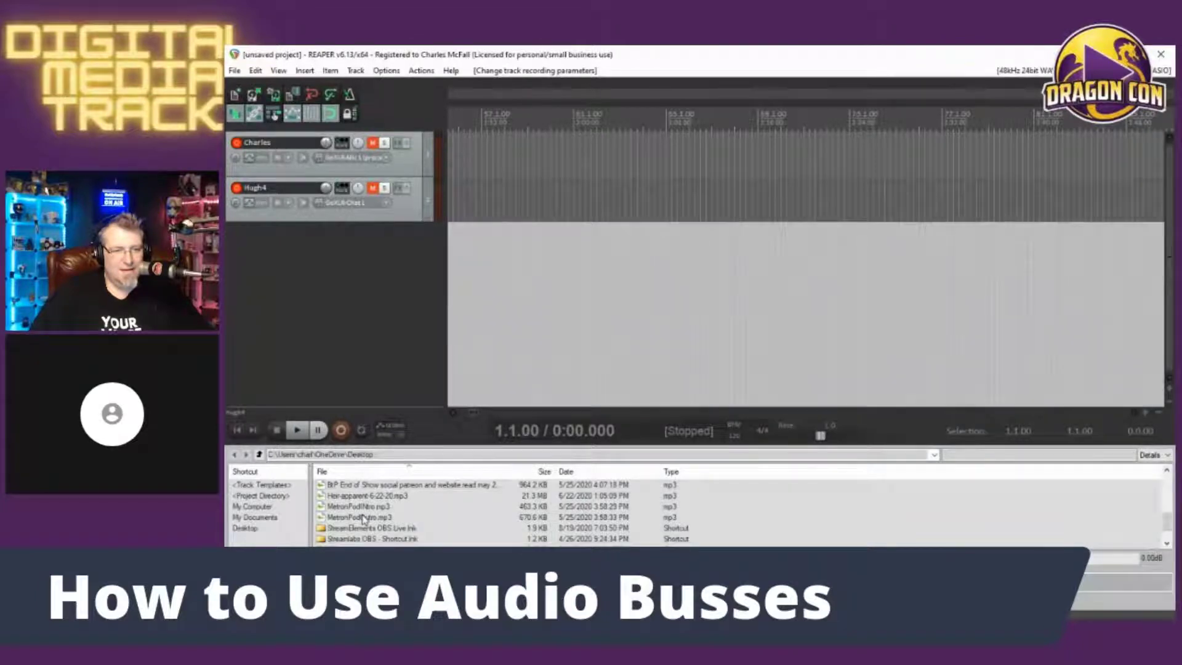
scroll(364, 519, "down", 1)
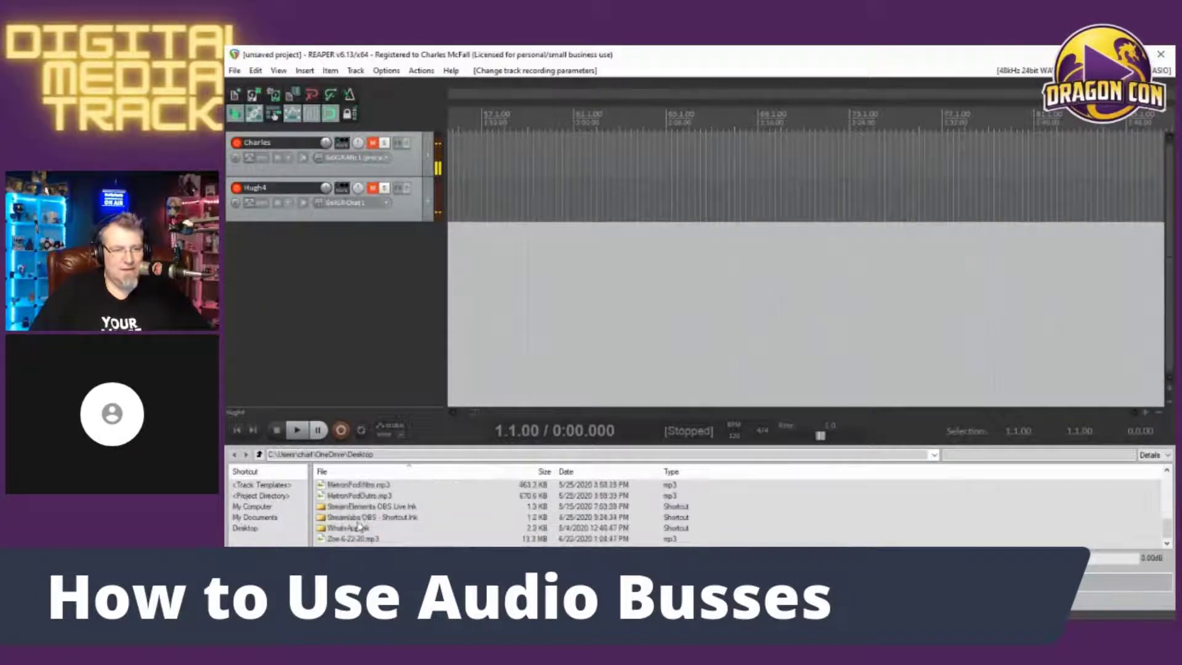
left_click(354, 539)
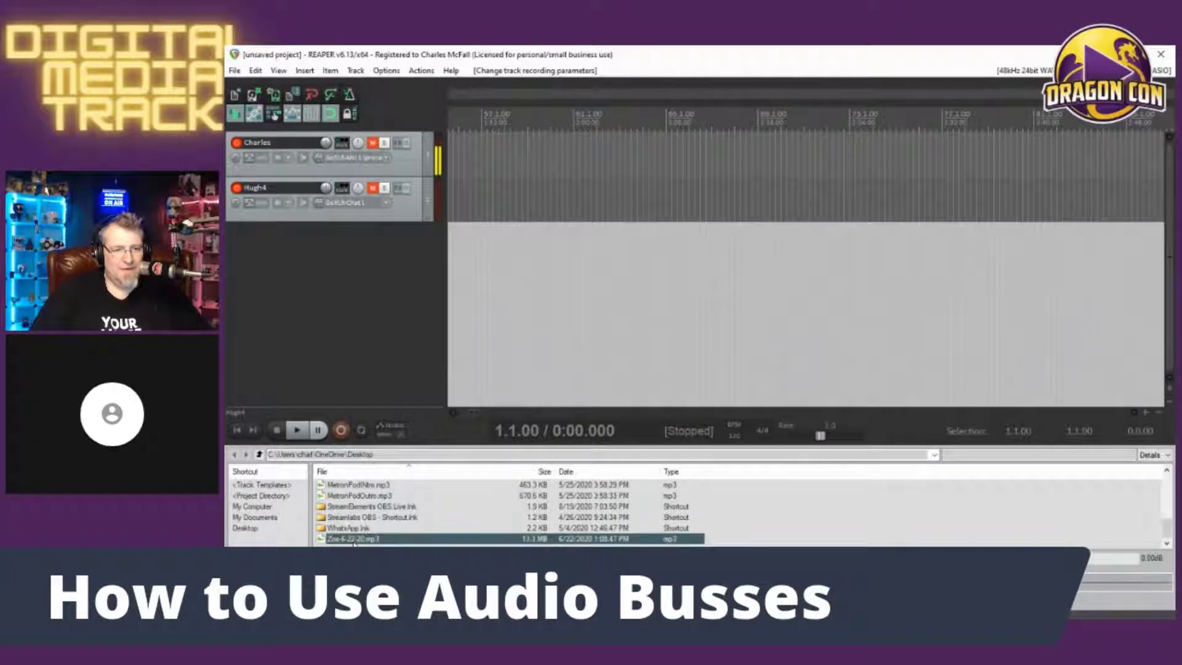
scroll(353, 541, "up", 1)
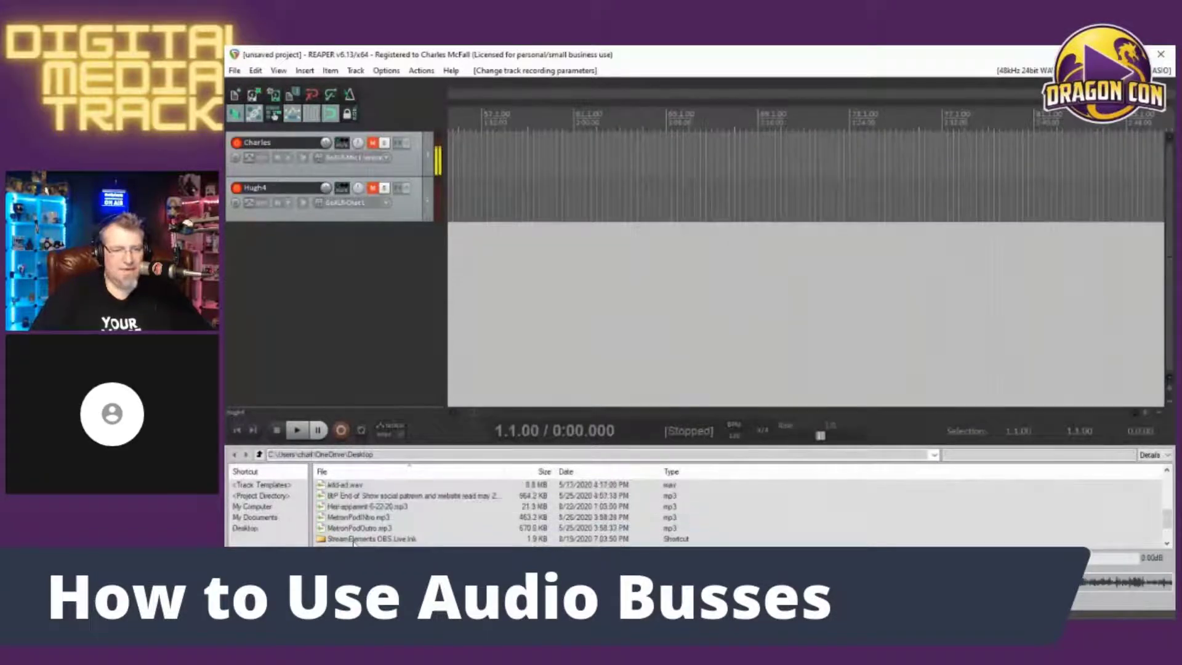
left_click(355, 528)
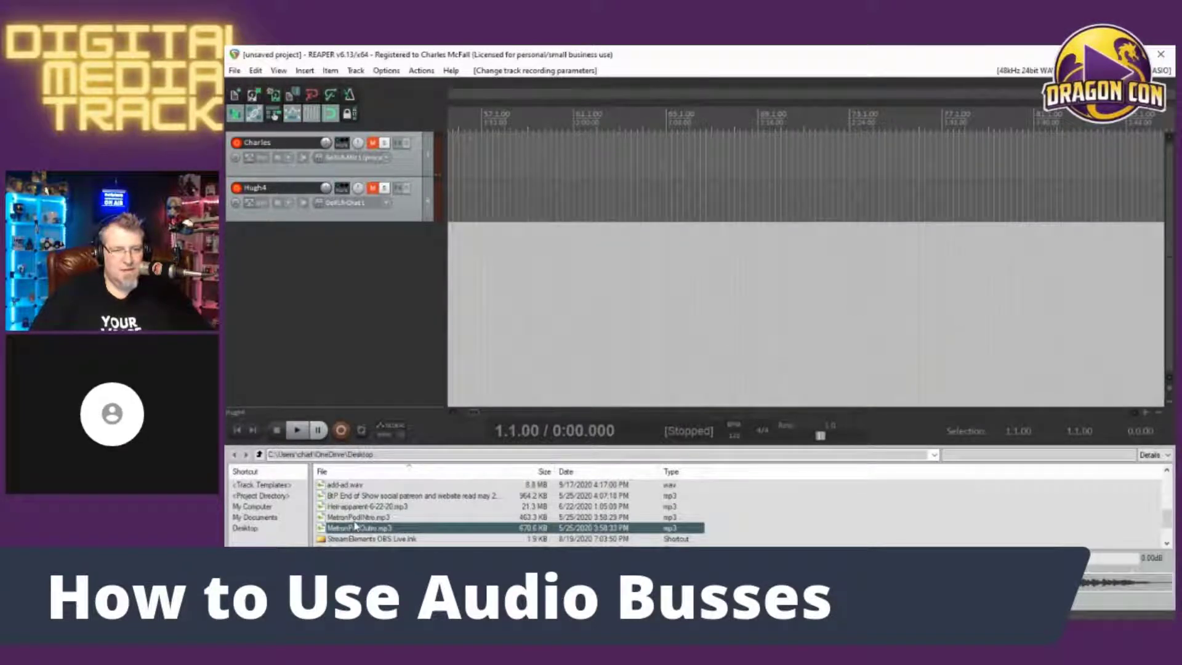
key("Up")
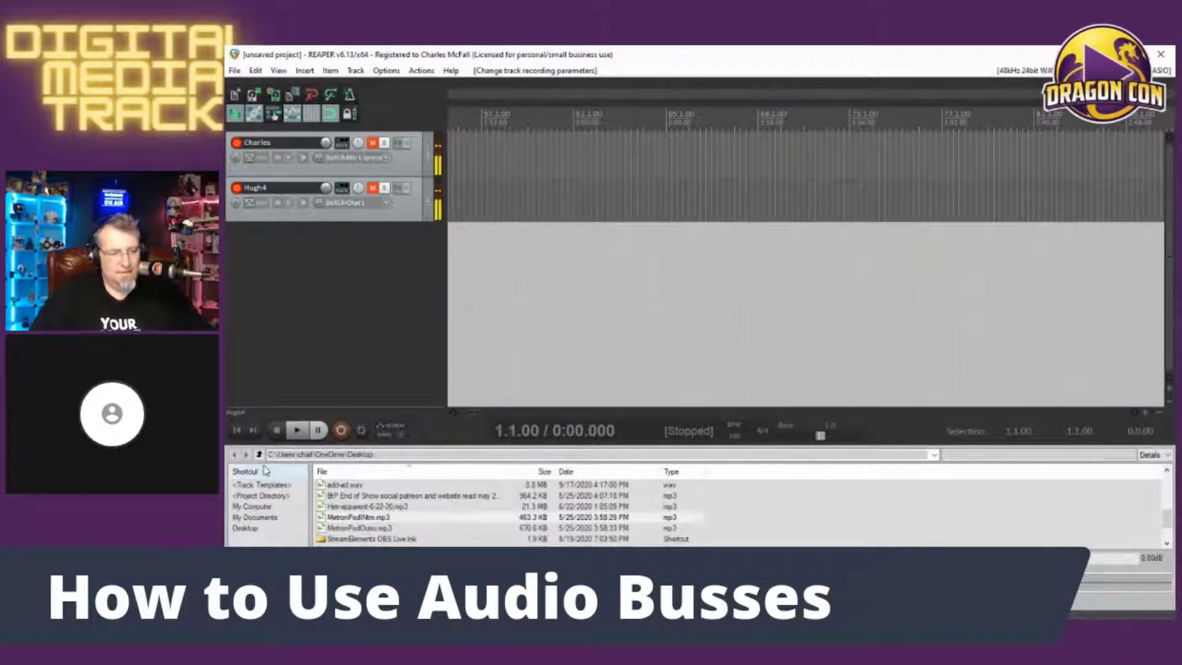
key("ctrl+m")
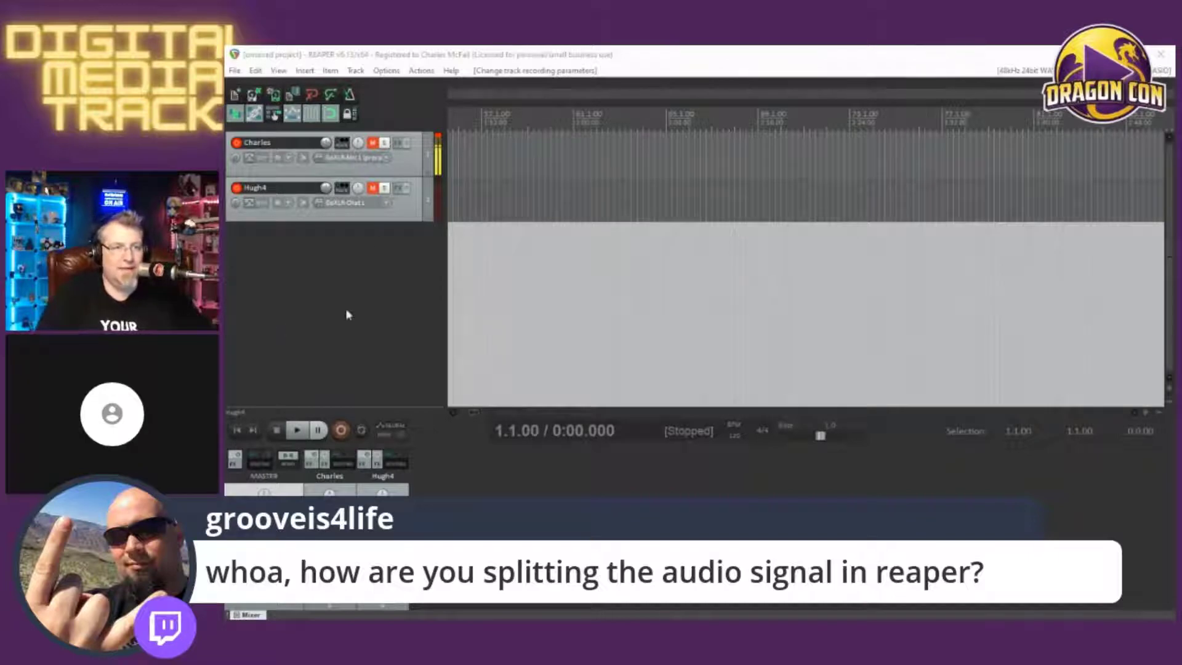
Step: Set the first track's mono input to GoXLR-Dry Mic (unprocessed)
left_click(388, 156)
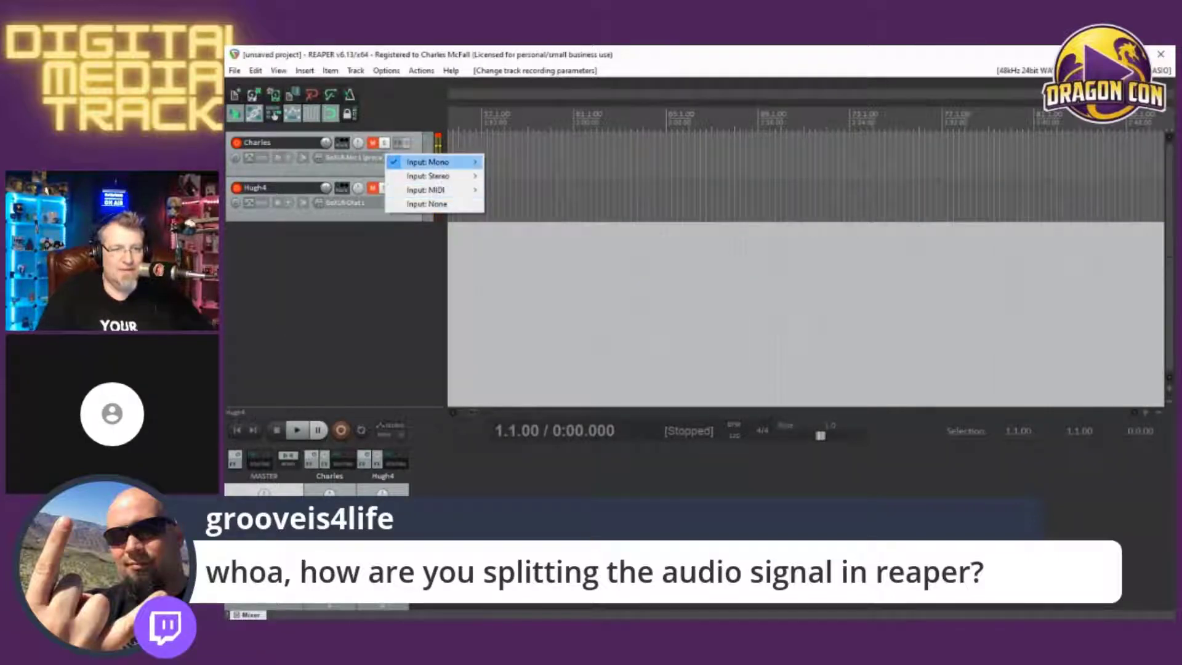
mouse_move(431, 162)
left_click(548, 469)
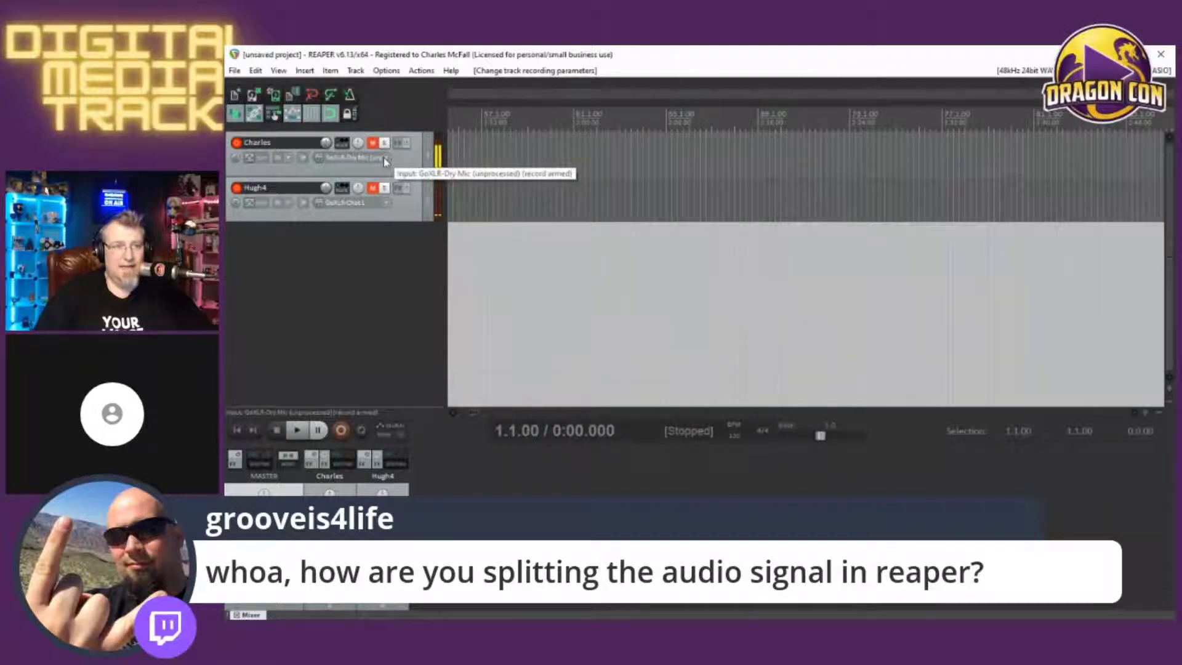
left_click(234, 71)
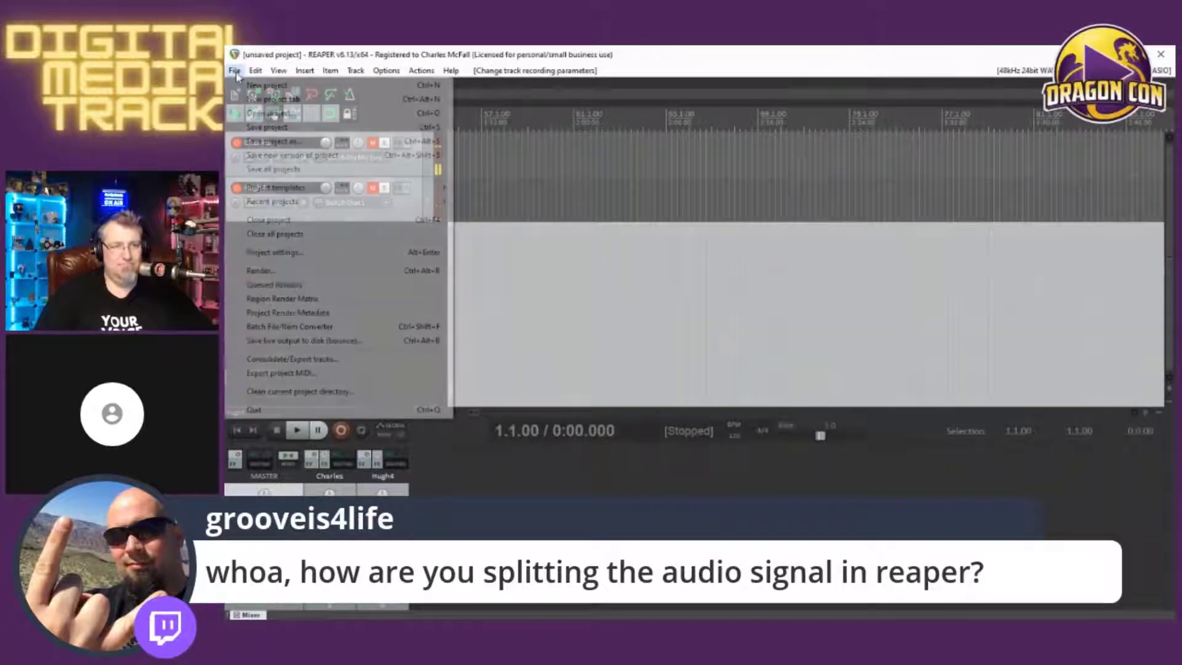
left_click(234, 71)
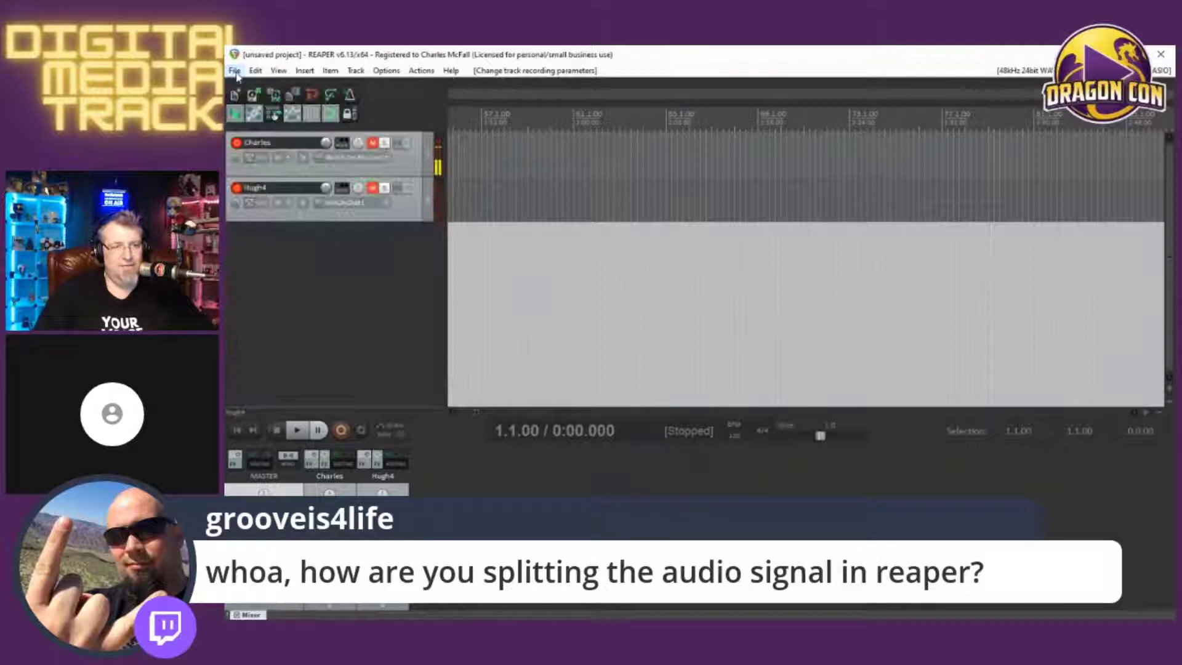
Step: Switch the first track's mono input to Chat Mic Mix L and back to GoXLR-Dry Mic (unprocessed)
left_click(389, 162)
mouse_move(431, 167)
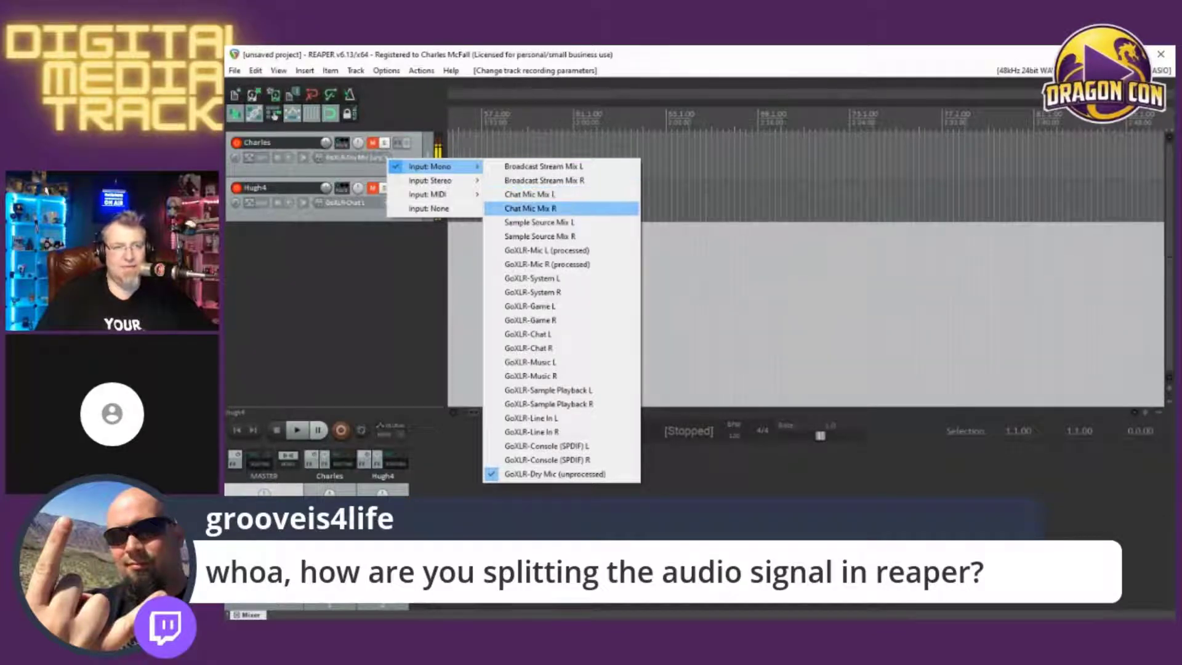
left_click(529, 193)
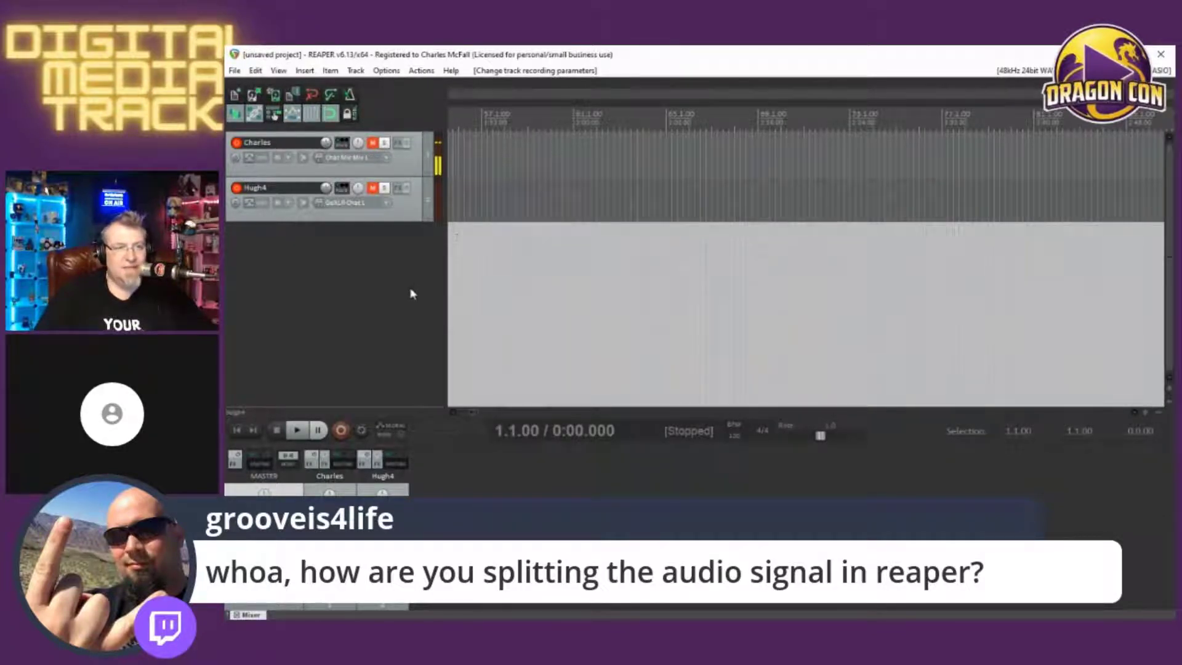
left_click(381, 162)
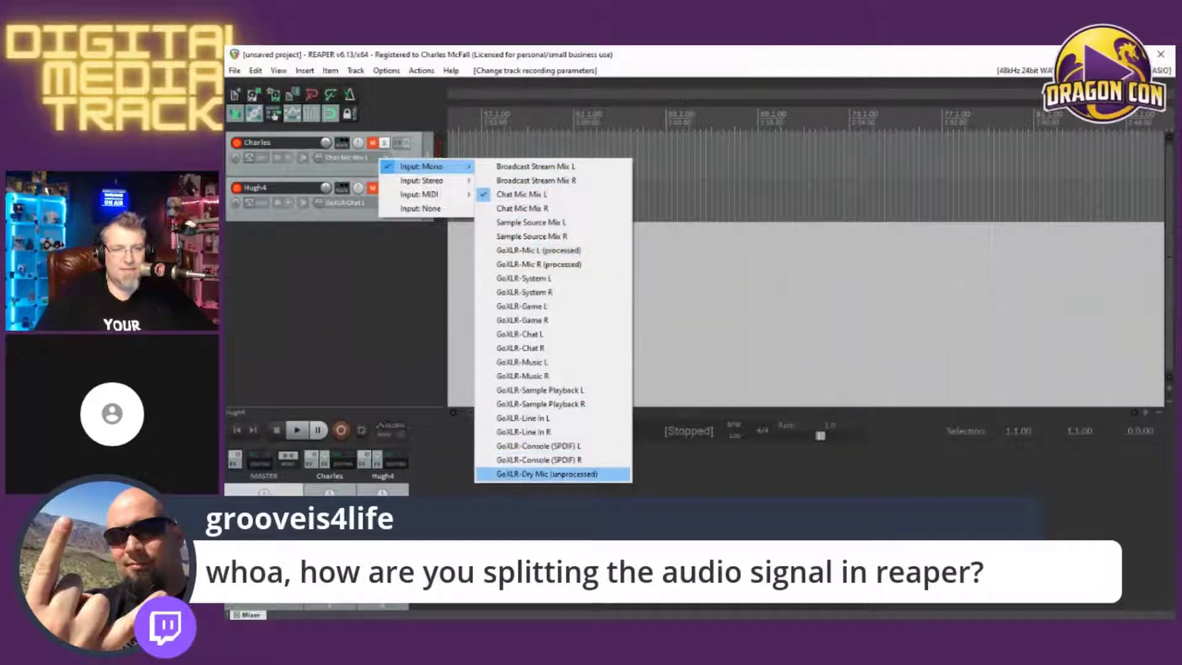
left_click(547, 473)
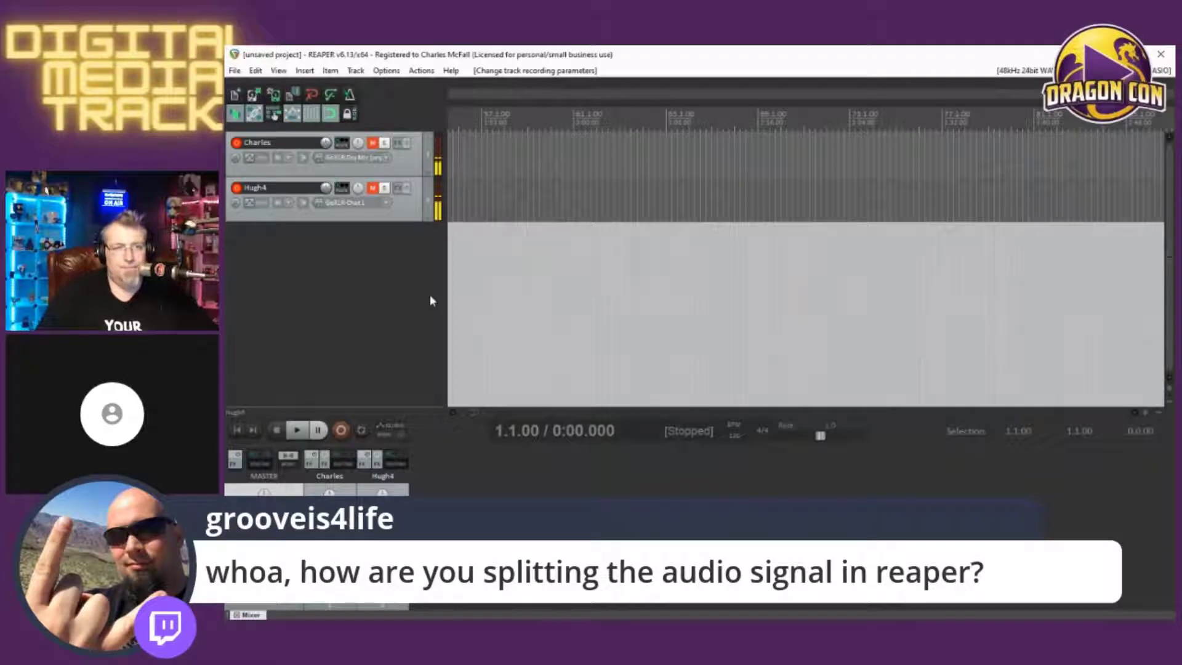
Step: Set the first track's mono input to GoXLR-Mic L (processed)
left_click(389, 166)
mouse_move(431, 163)
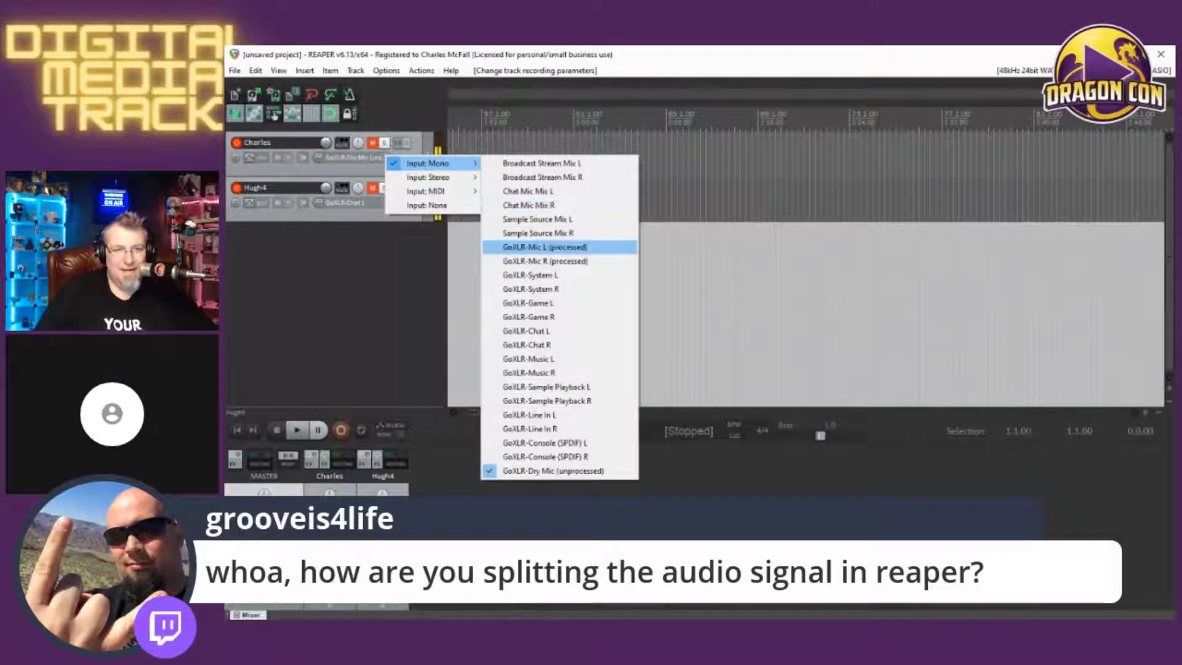
left_click(536, 247)
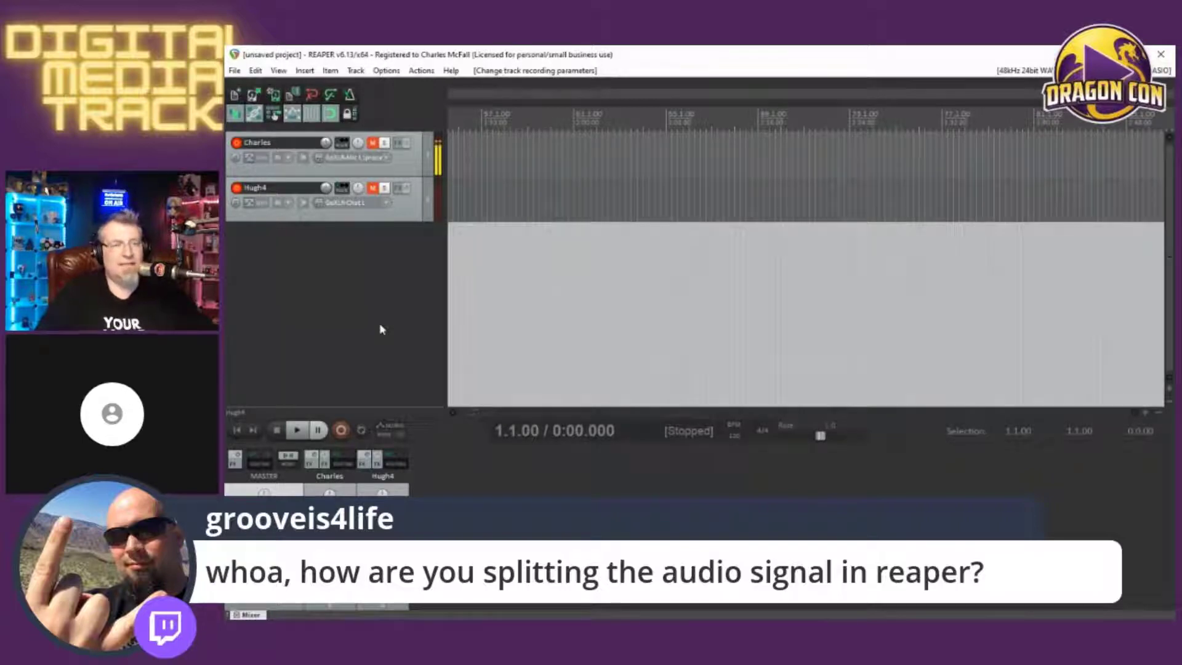
Step: Record a take of more than three and a half minutes on both armed tracks
left_click(343, 430)
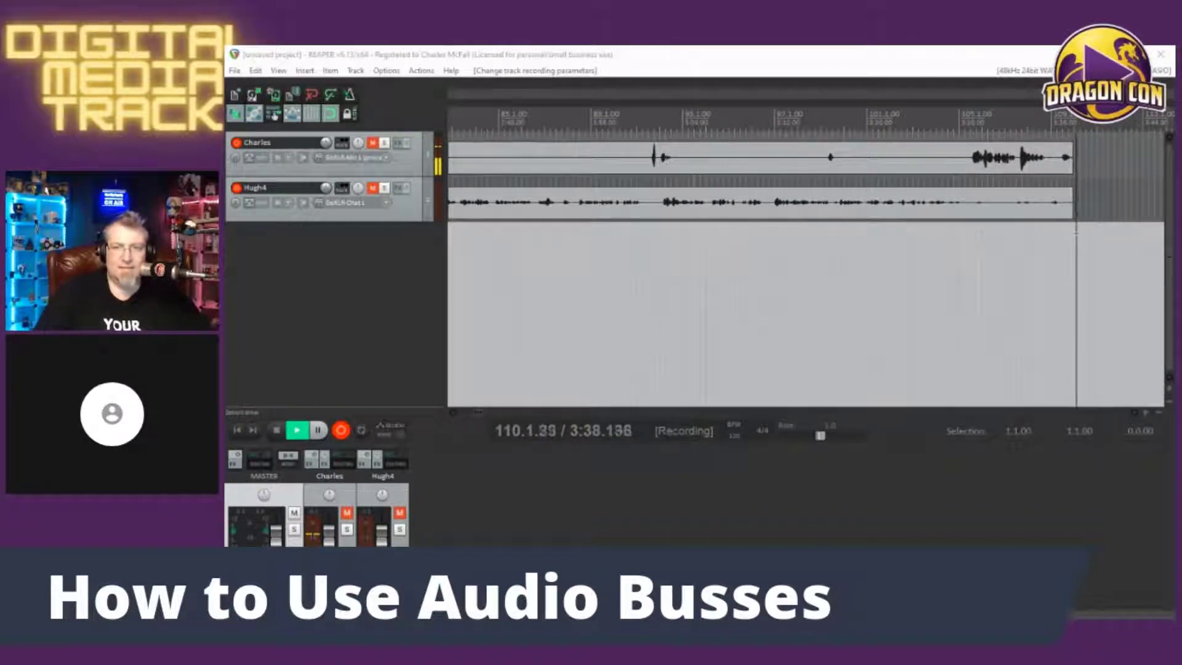
key("space")
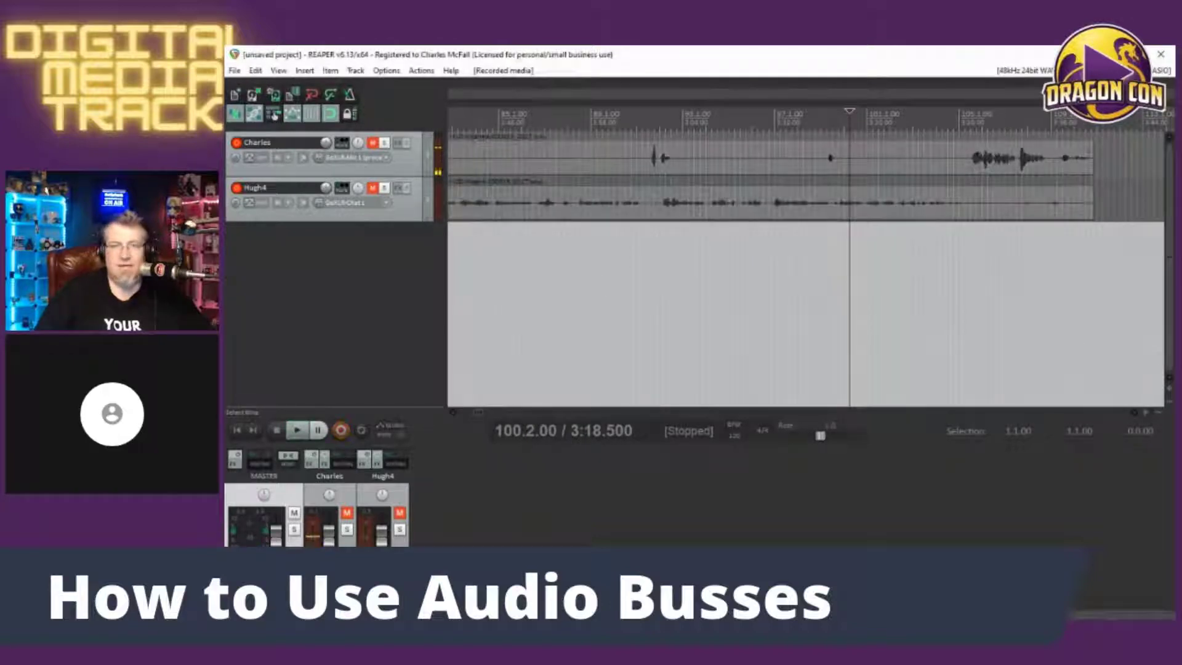
Step: Turn off record arm and mute on both tracks
left_click(236, 188)
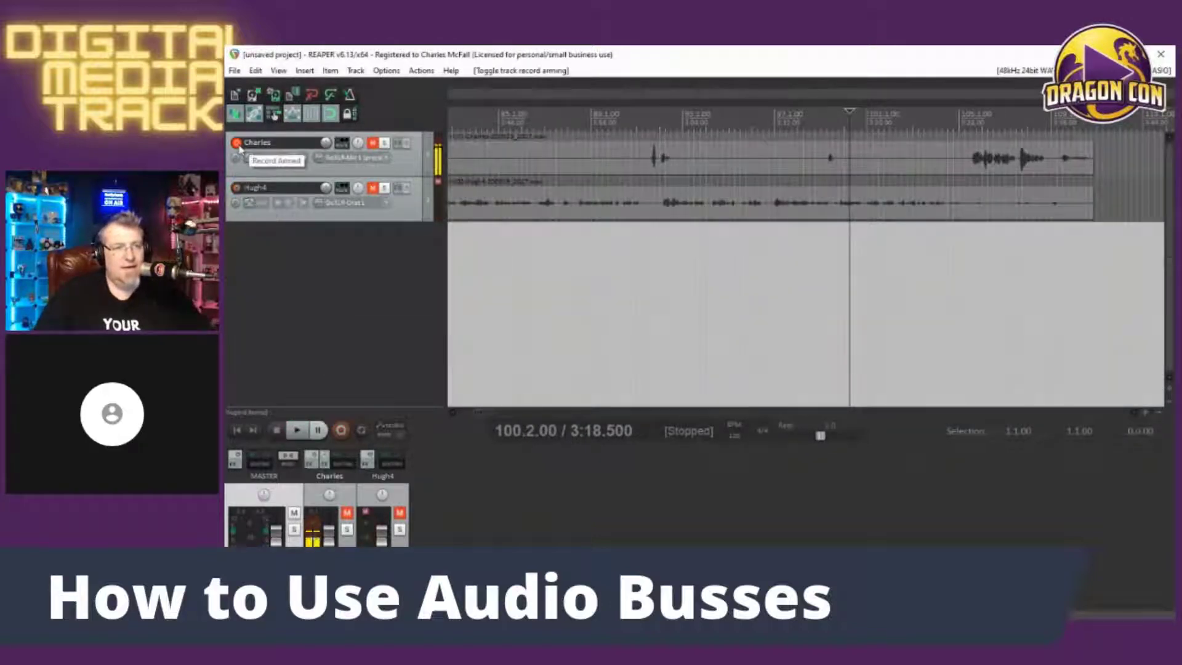
left_click(236, 142)
left_click(373, 143)
left_click(373, 188)
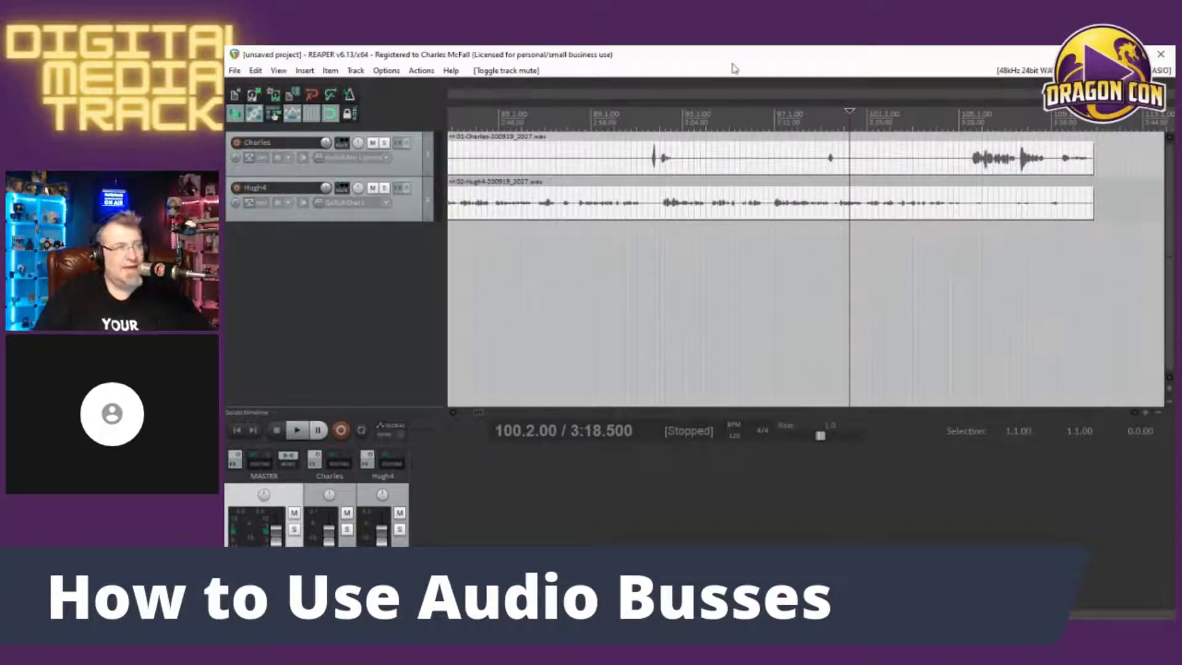
Step: Inspect the item processing options, including the Normalize commands, for the second track's recorded item
left_click(236, 430)
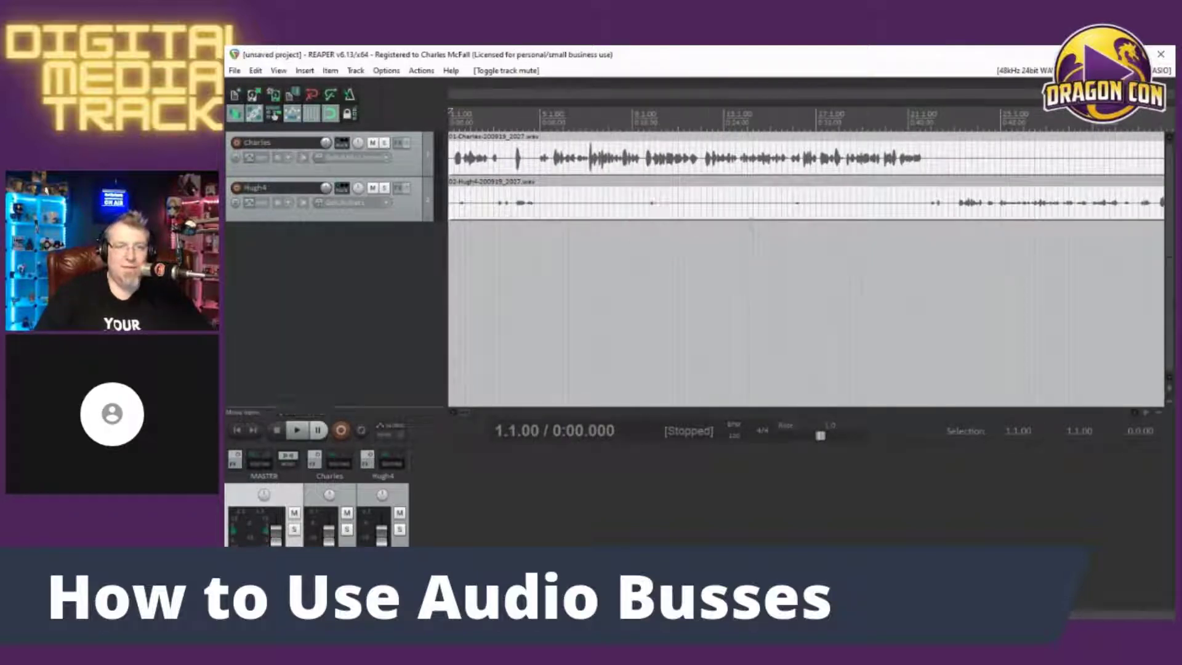
scroll(727, 218, "down", 2)
left_click(717, 207)
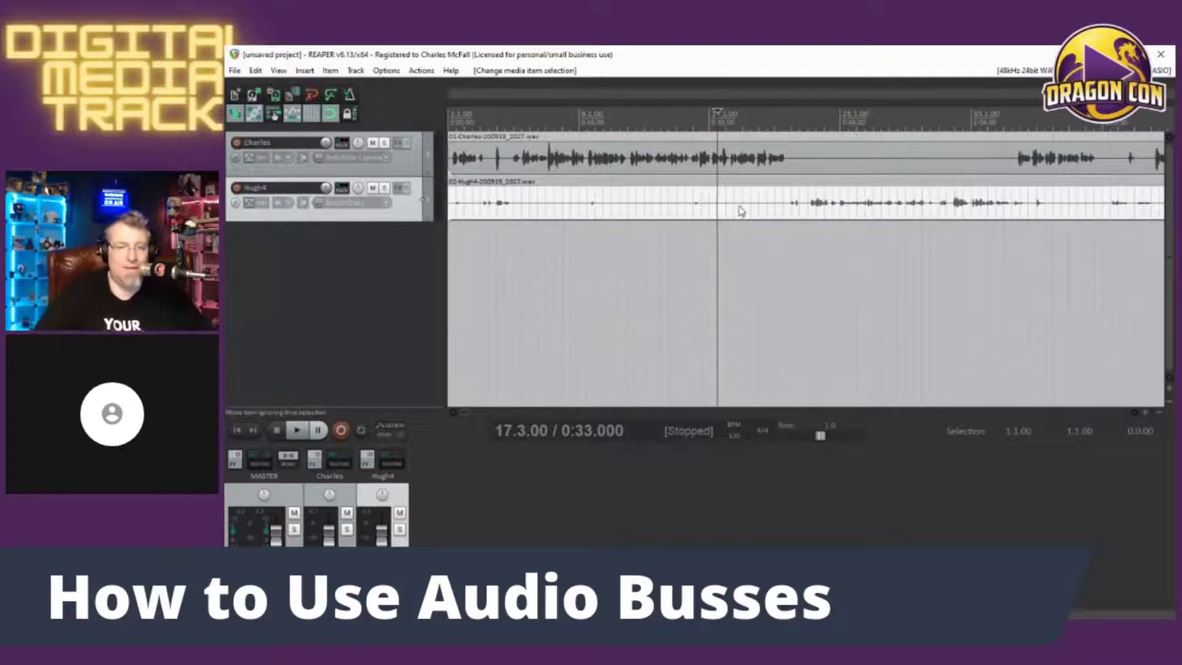
right_click(739, 207)
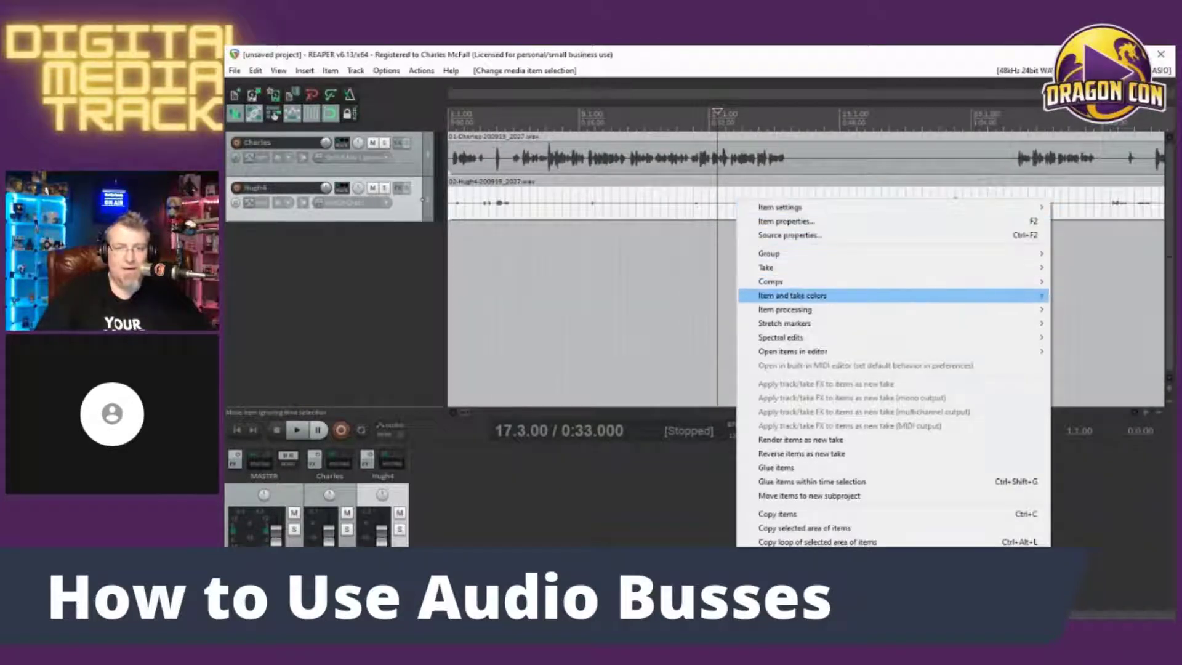
mouse_move(794, 309)
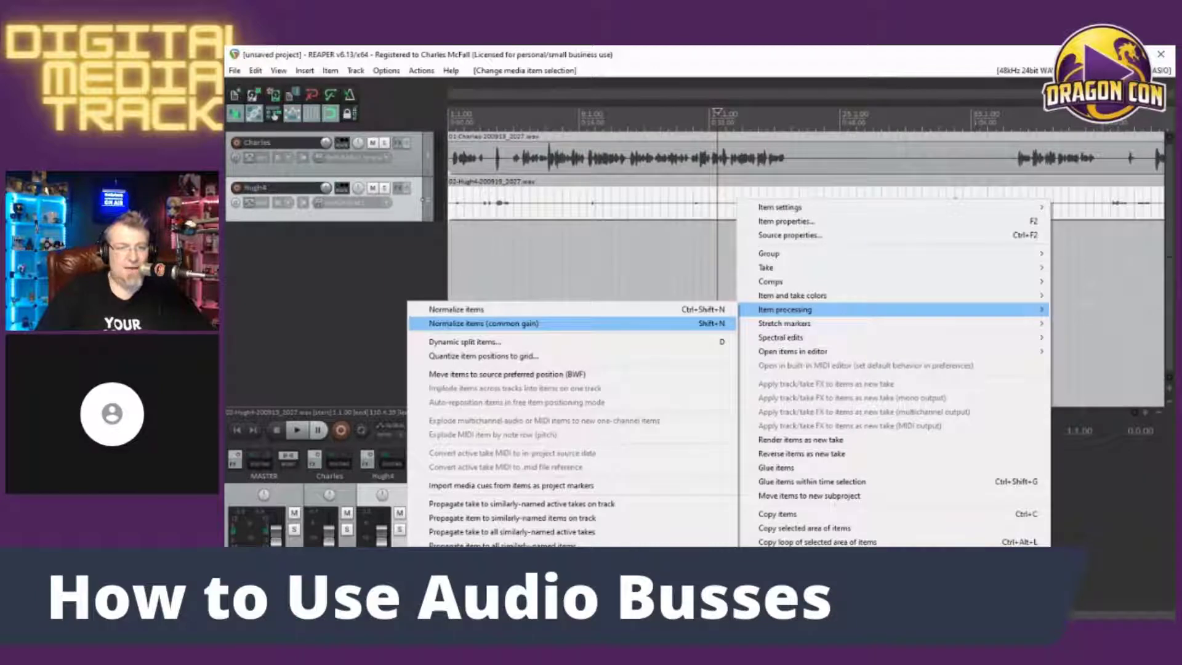
left_click(614, 247)
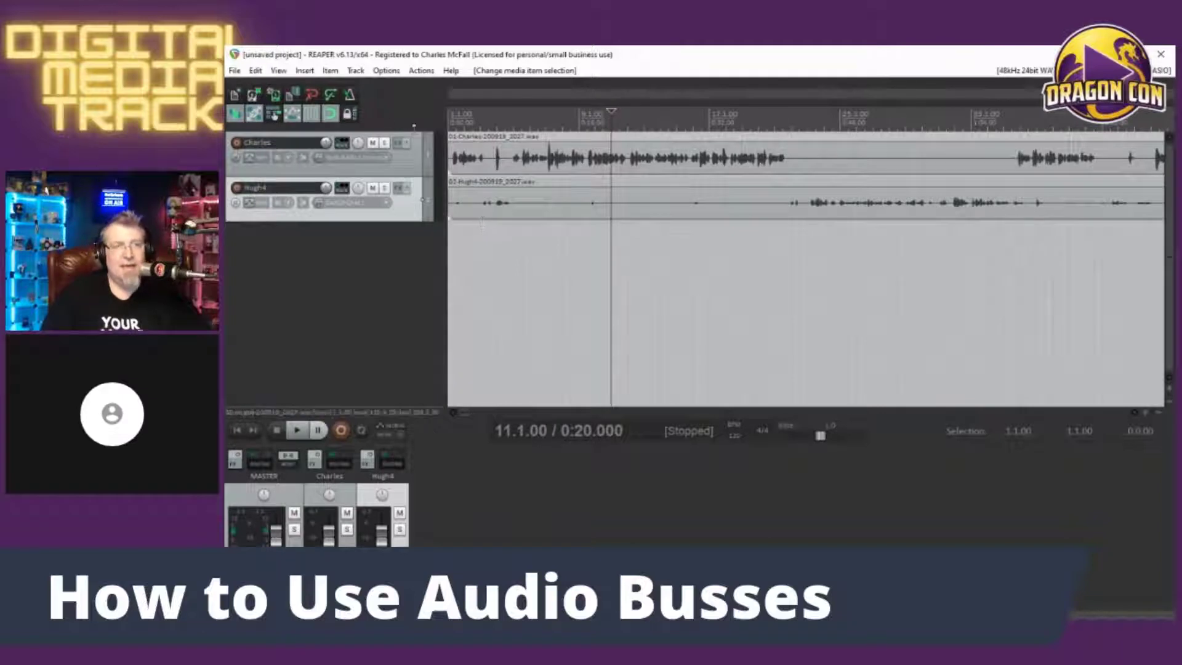
Step: Open the recent project FTS-production.rpp in a new project tab
left_click(235, 71)
left_click(273, 99)
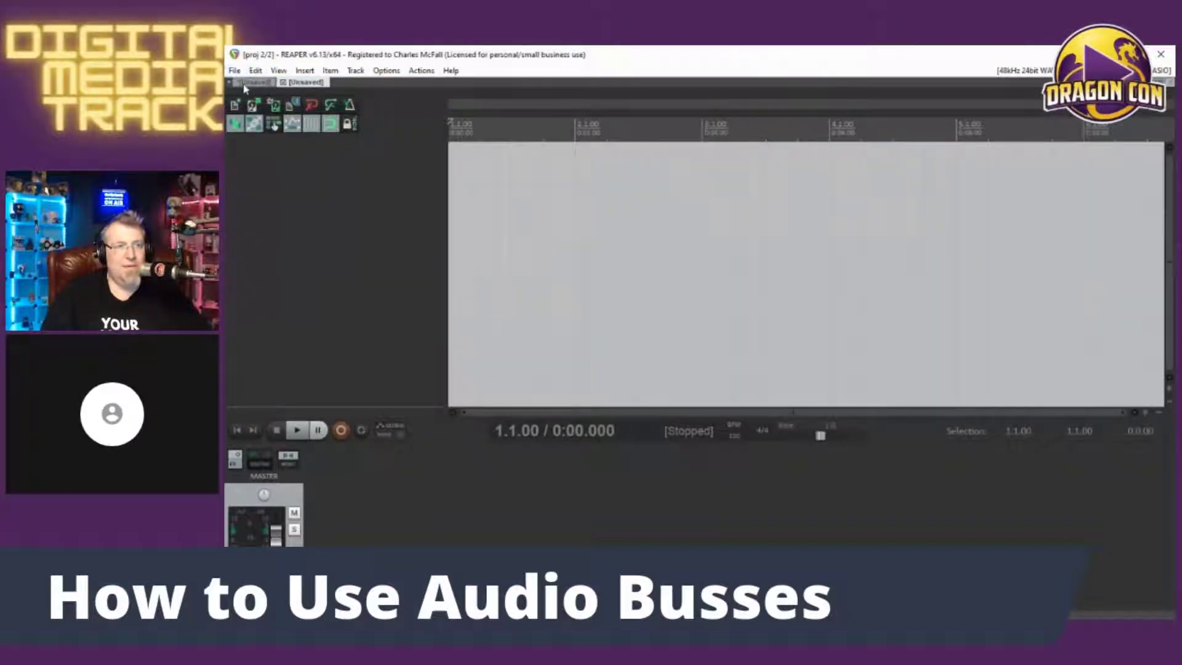
left_click(234, 70)
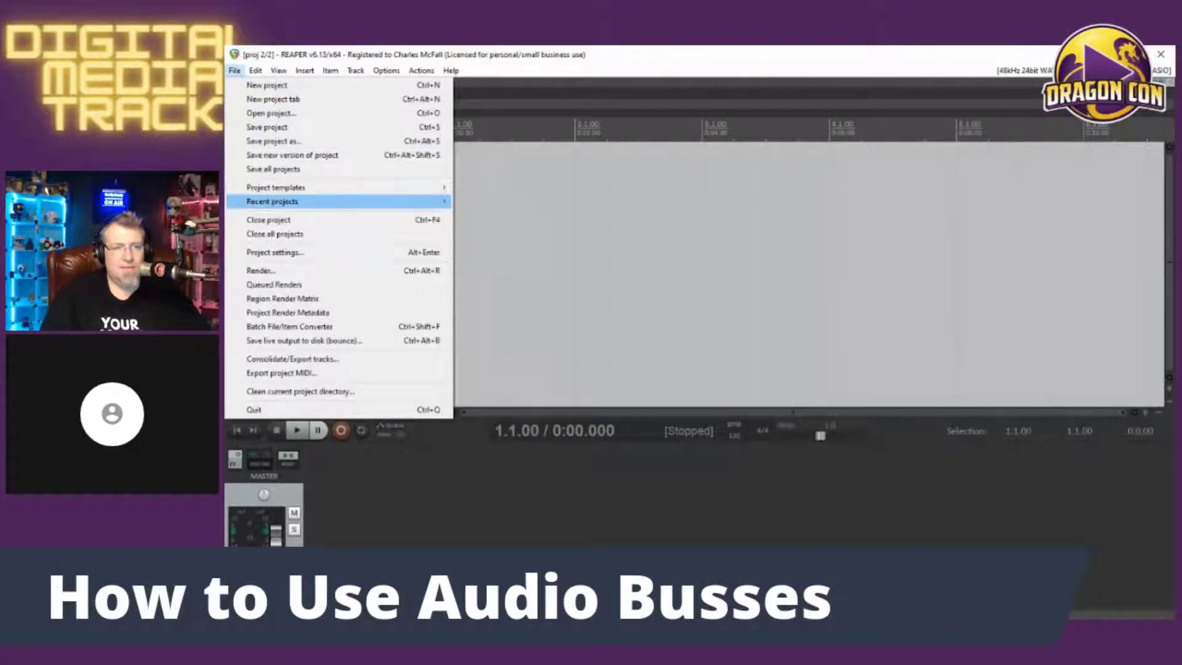
mouse_move(295, 201)
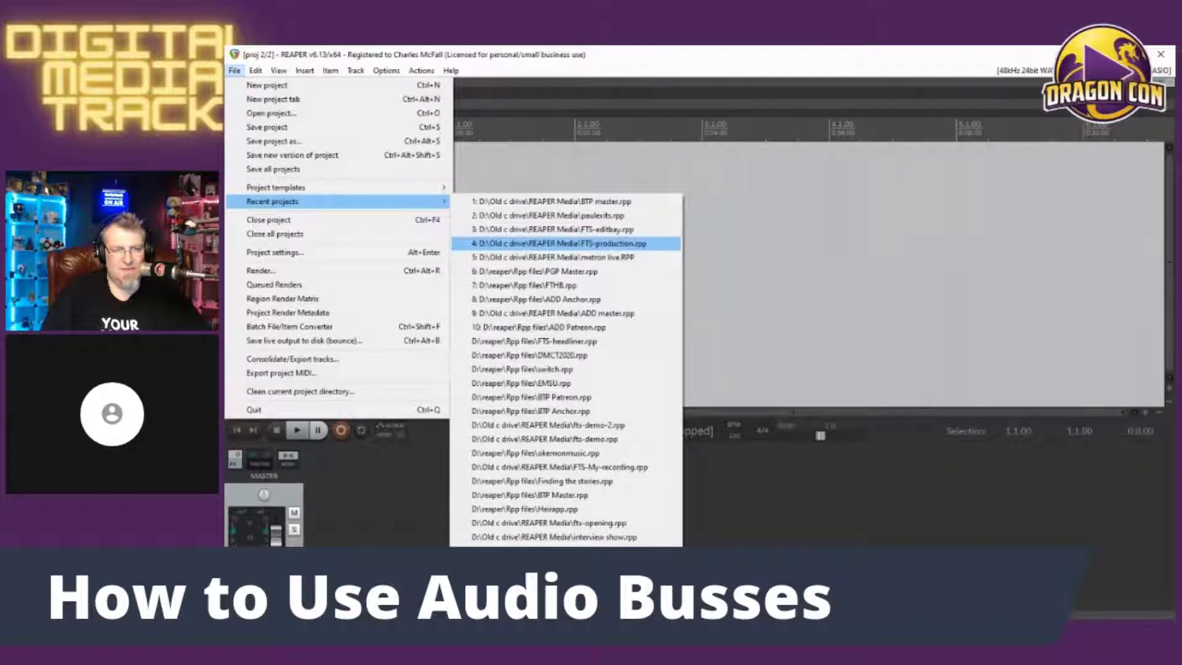
left_click(558, 243)
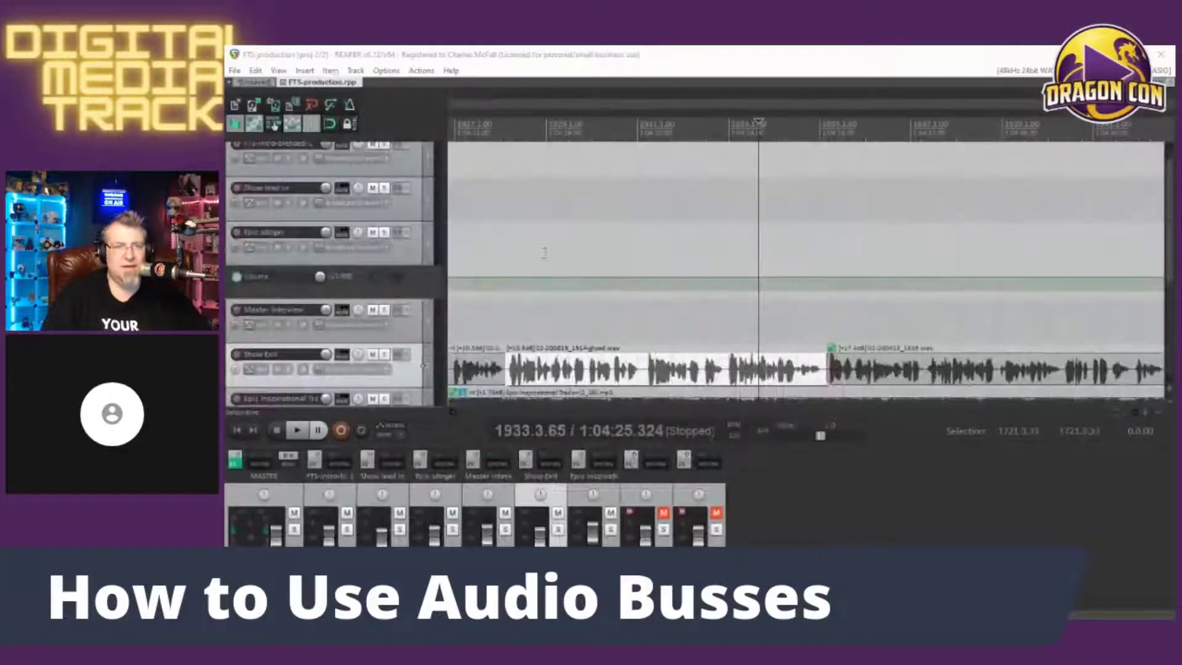
Step: Return to the project start and audition the end of the FTS-intro-blended-1 item
scroll(410, 283, "up", 1)
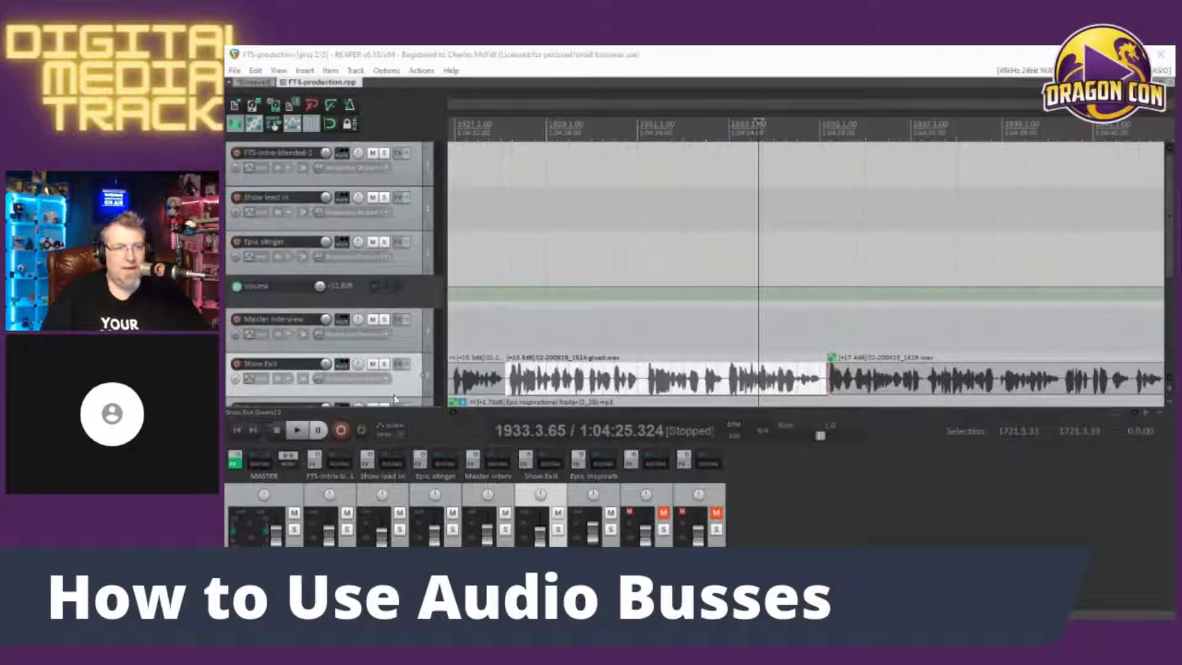
left_click(254, 430)
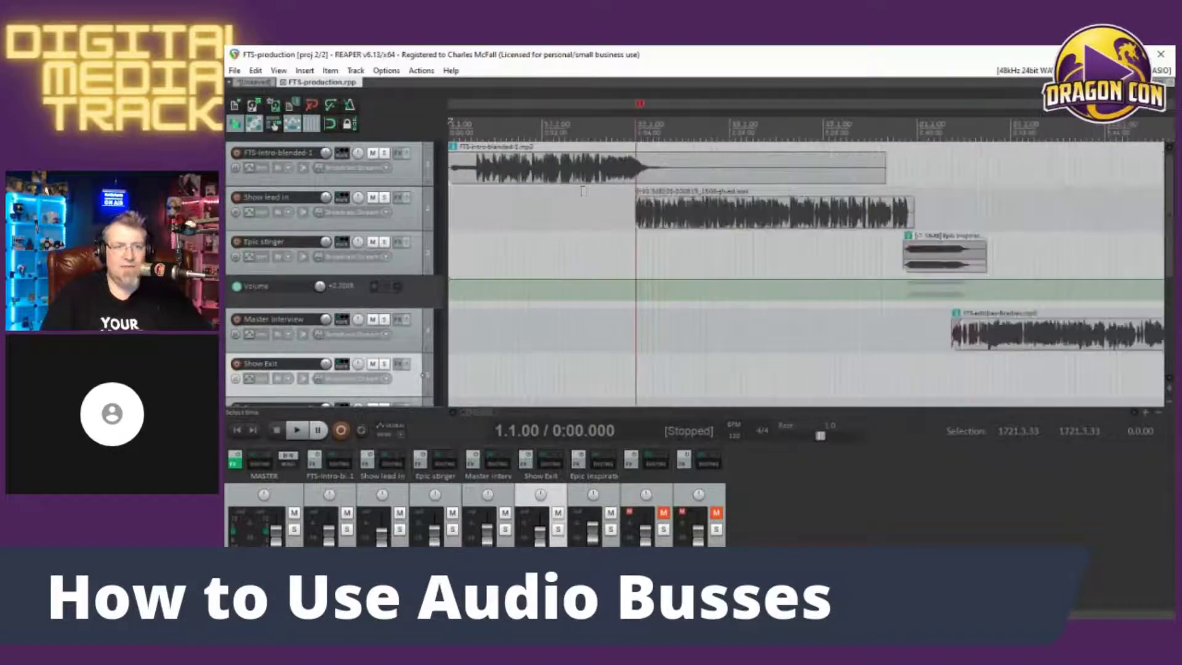
scroll(583, 191, "down", 3)
left_click(500, 127)
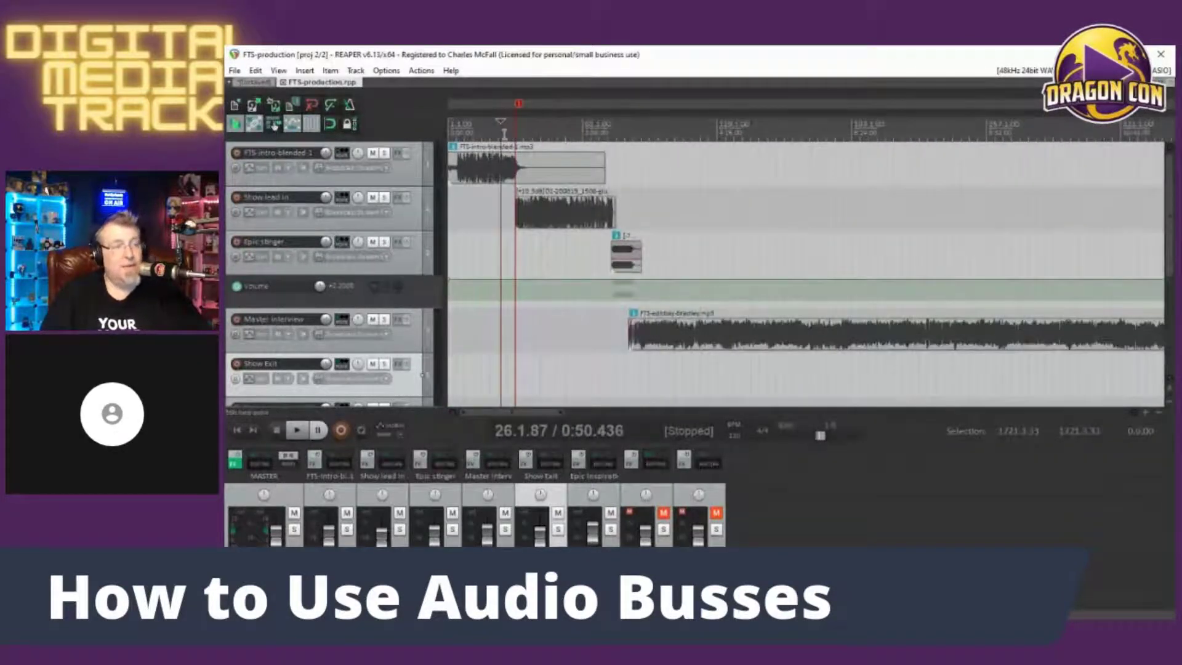
key("space")
key("space")
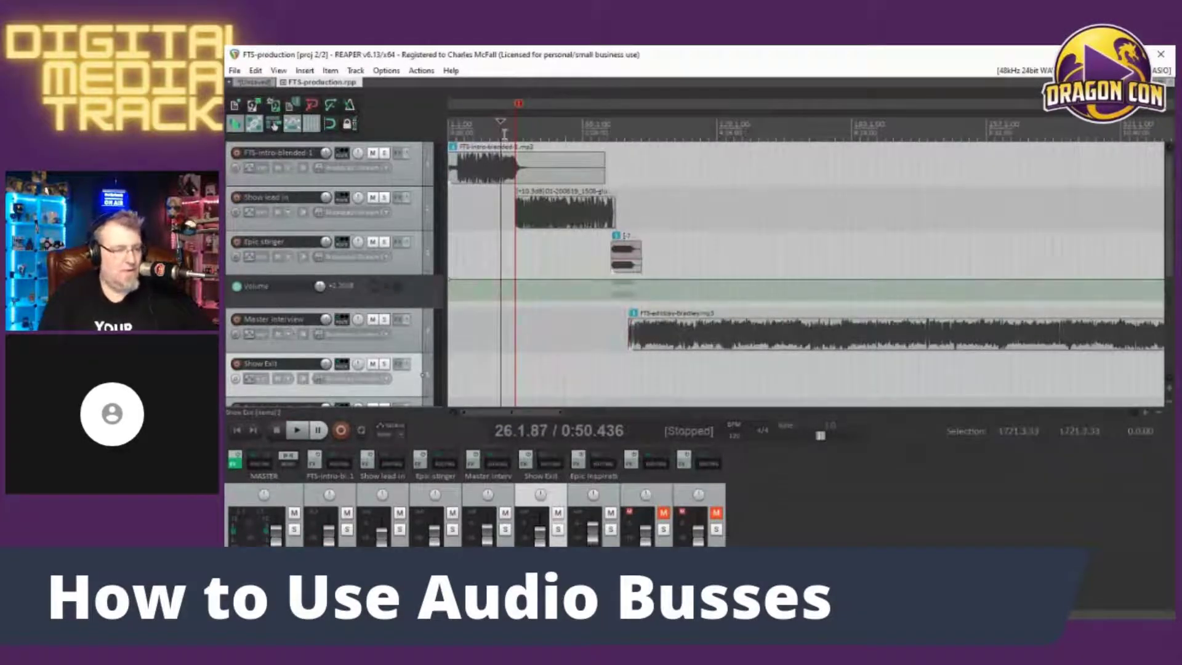
key("space")
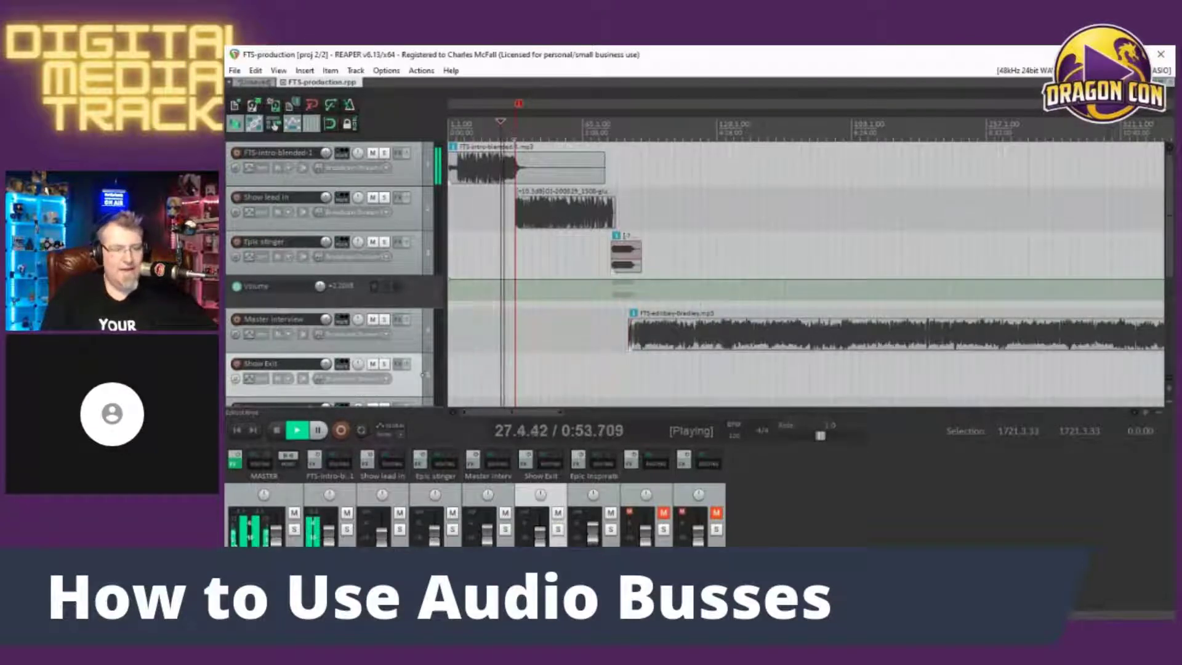
key("space")
Step: Audition the Show lead in and Epic stinger items, and return to the unsaved recording project
left_click(559, 210)
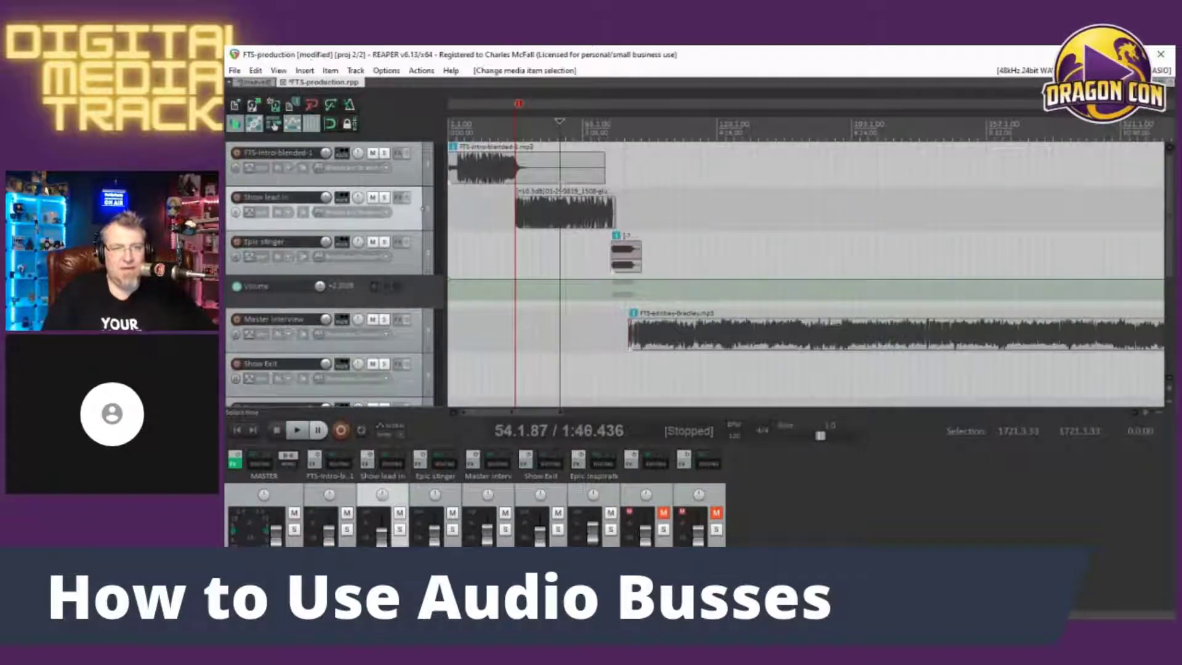
key("space")
key("space")
left_click(619, 253)
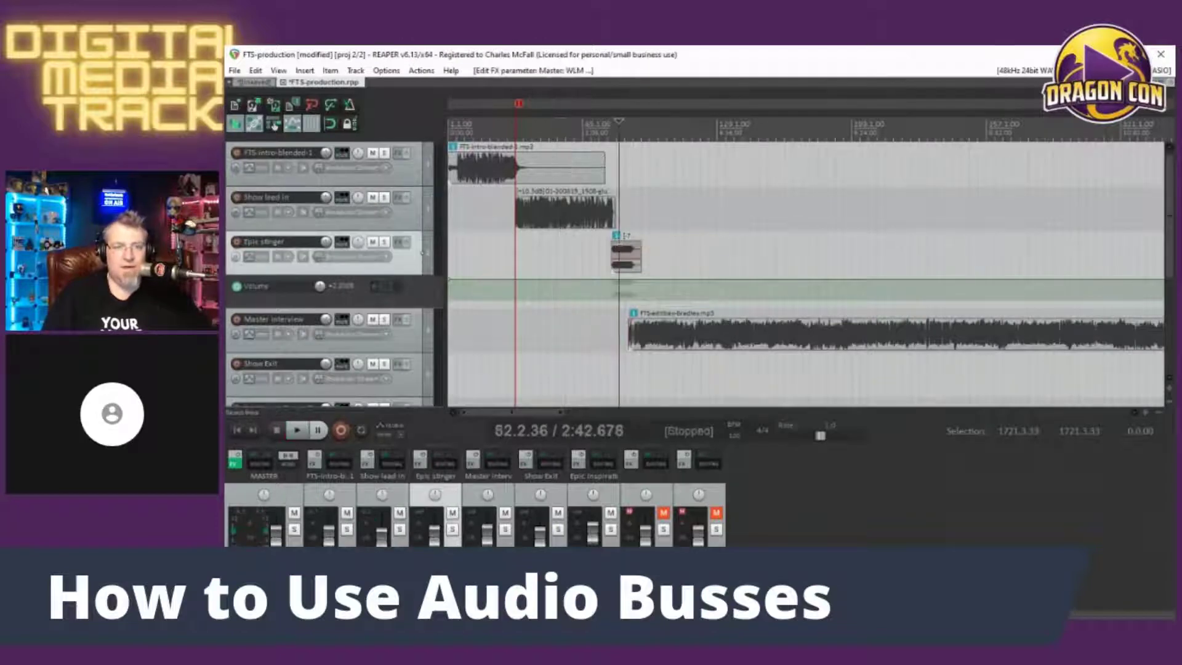
key("space")
key("space")
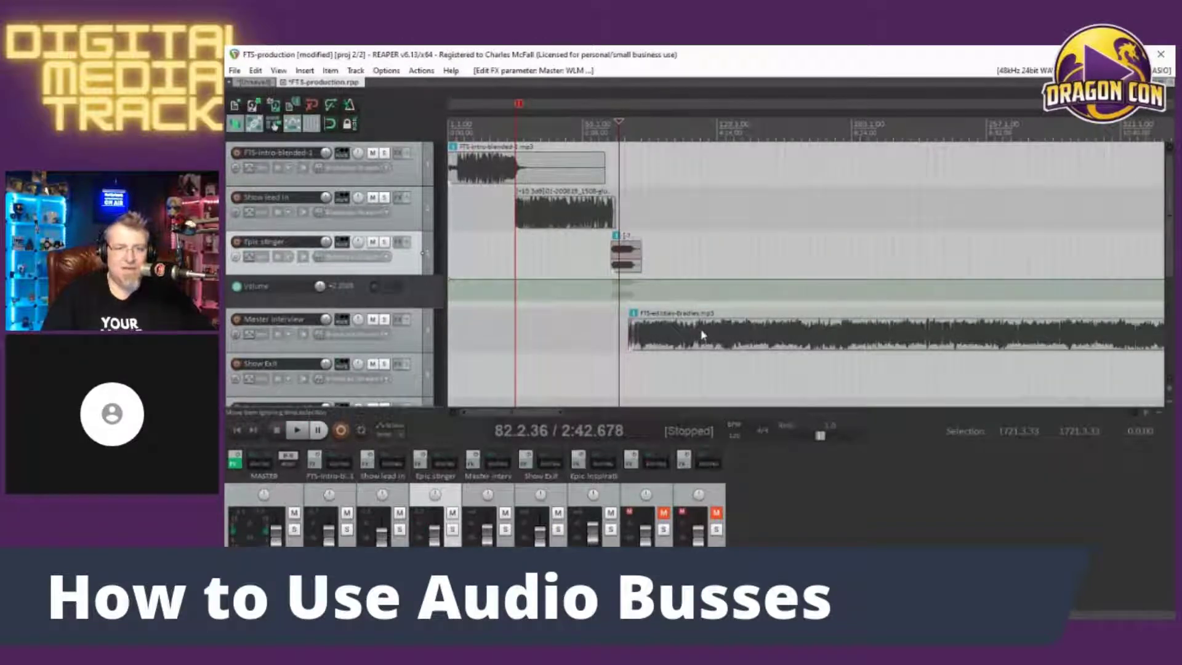
scroll(701, 335, "down", 10)
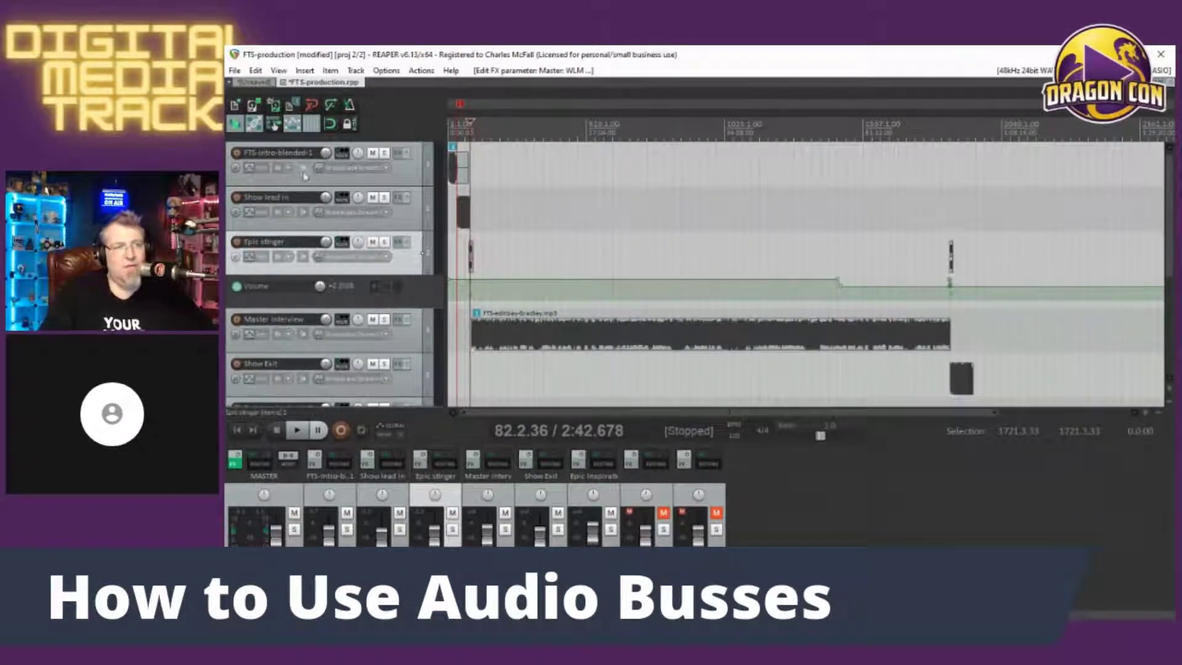
left_click(253, 82)
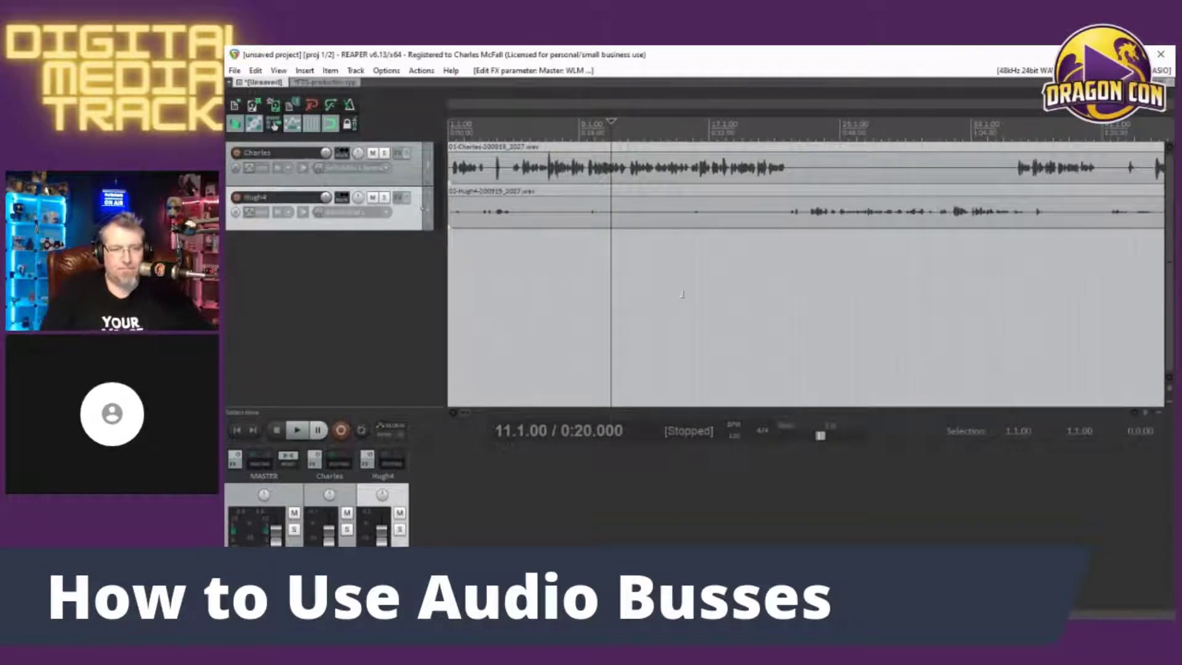
Step: Insert three empty tracks below the two recorded tracks
left_click(349, 72)
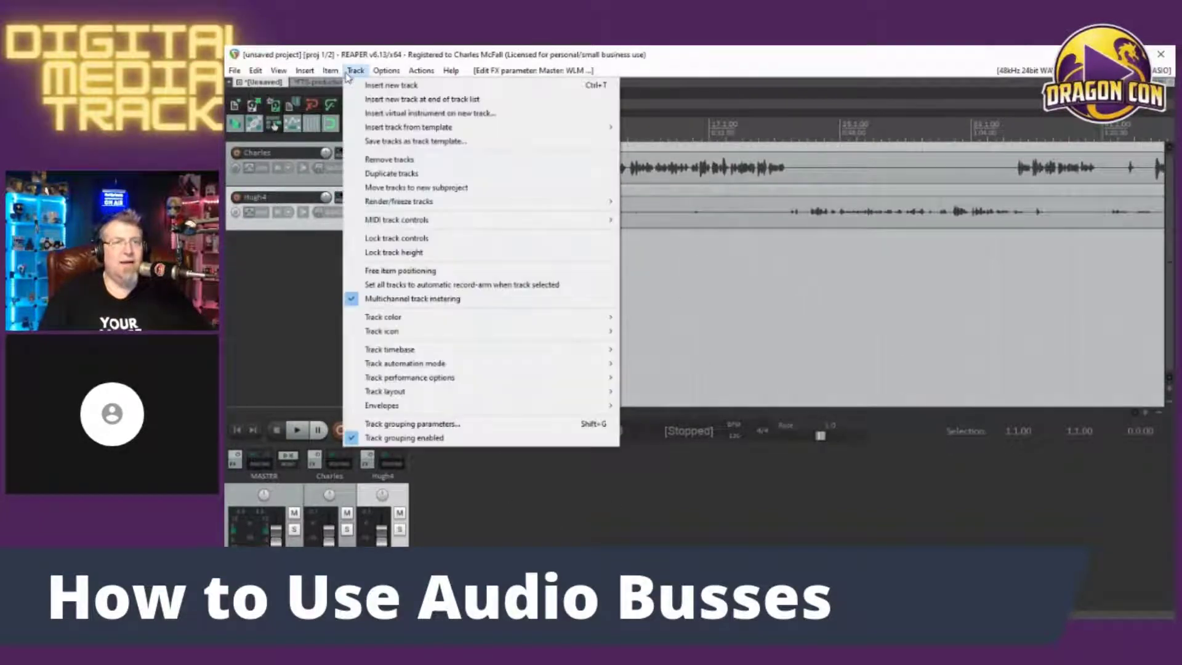
left_click(391, 85)
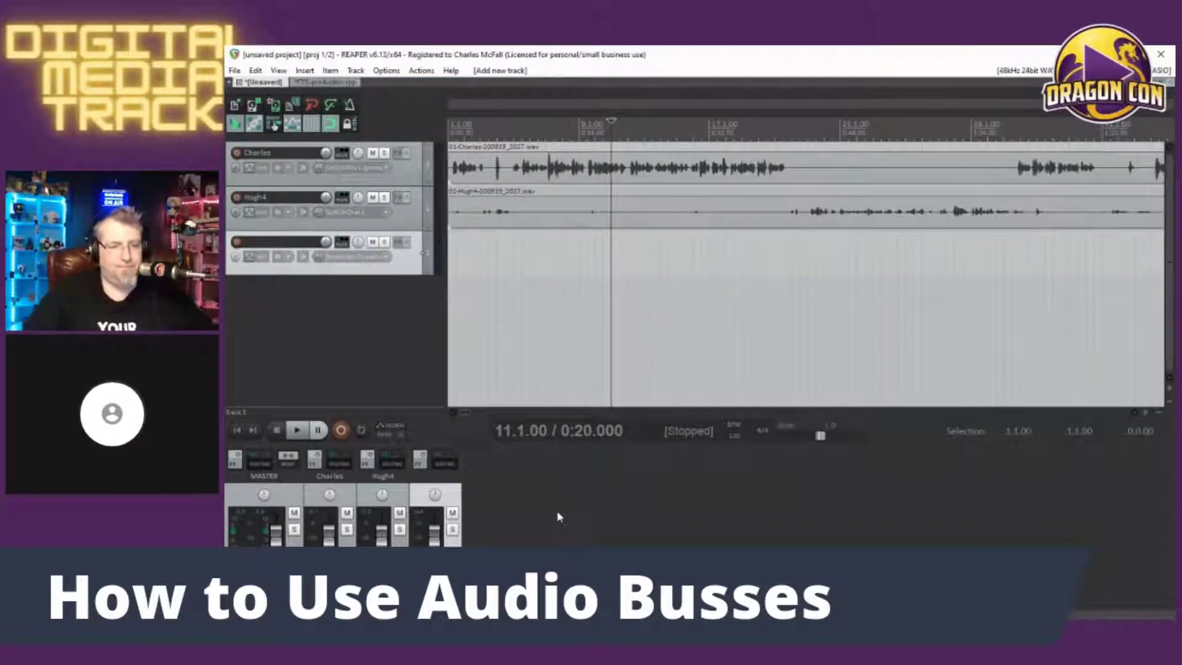
double_click(526, 508)
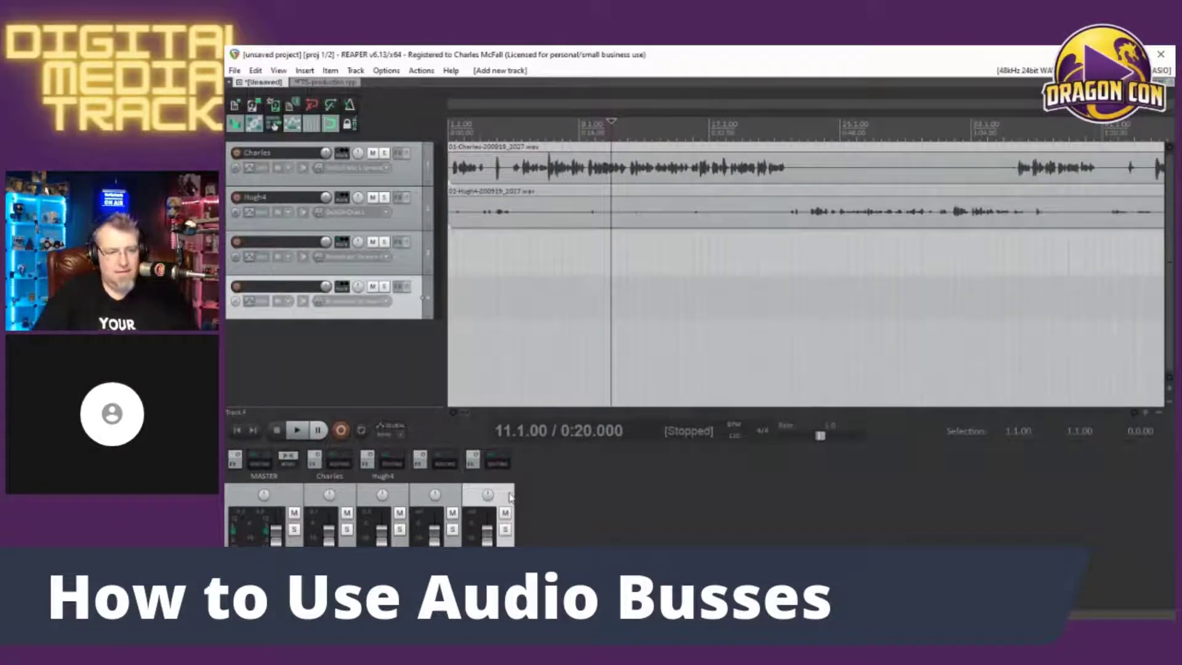
left_click(372, 366)
double_click(371, 367)
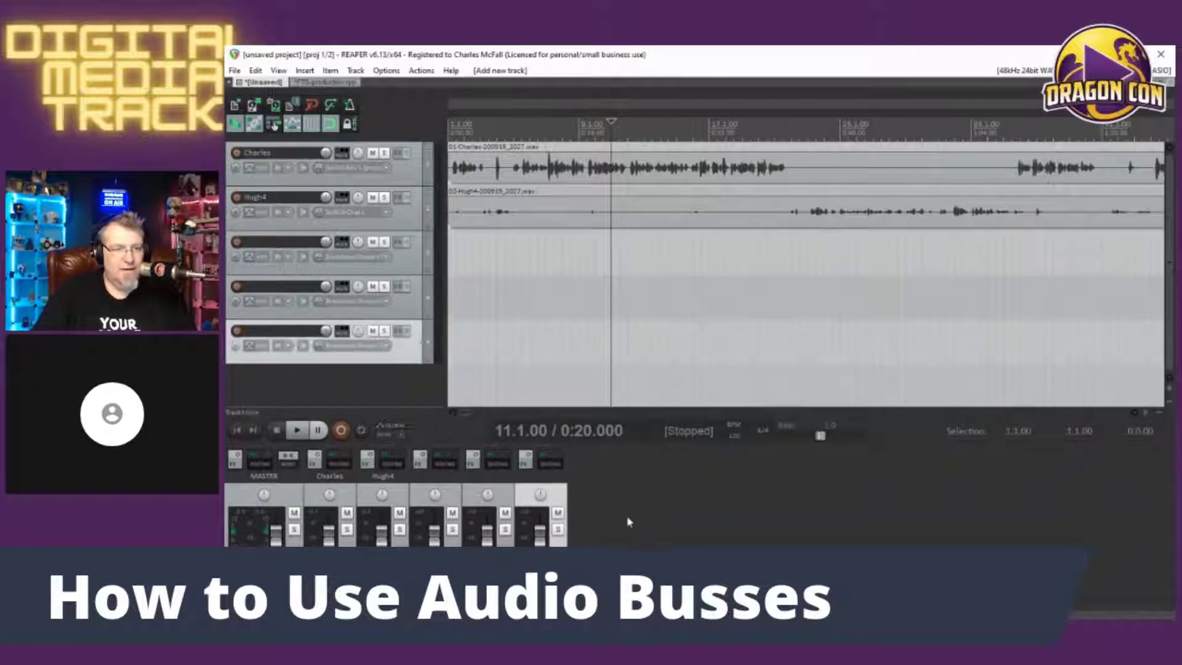
Step: Delete the three empty tracks below the recorded tracks
key("Delete")
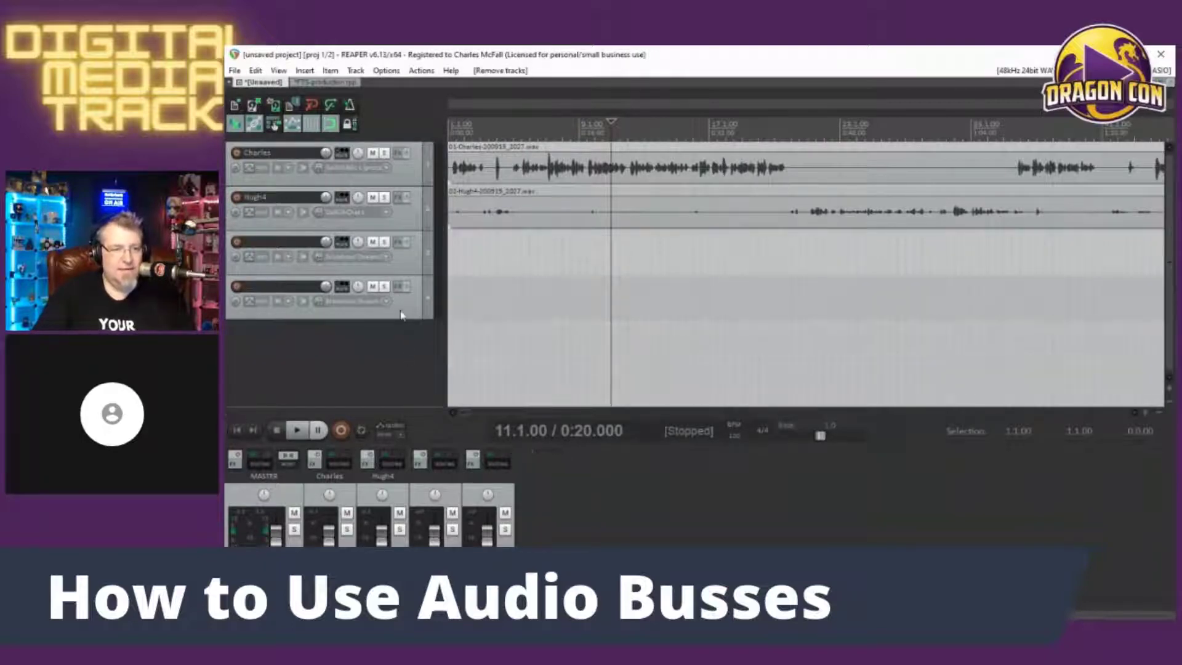
left_click(401, 311)
key("Delete")
left_click(407, 271)
key("Delete")
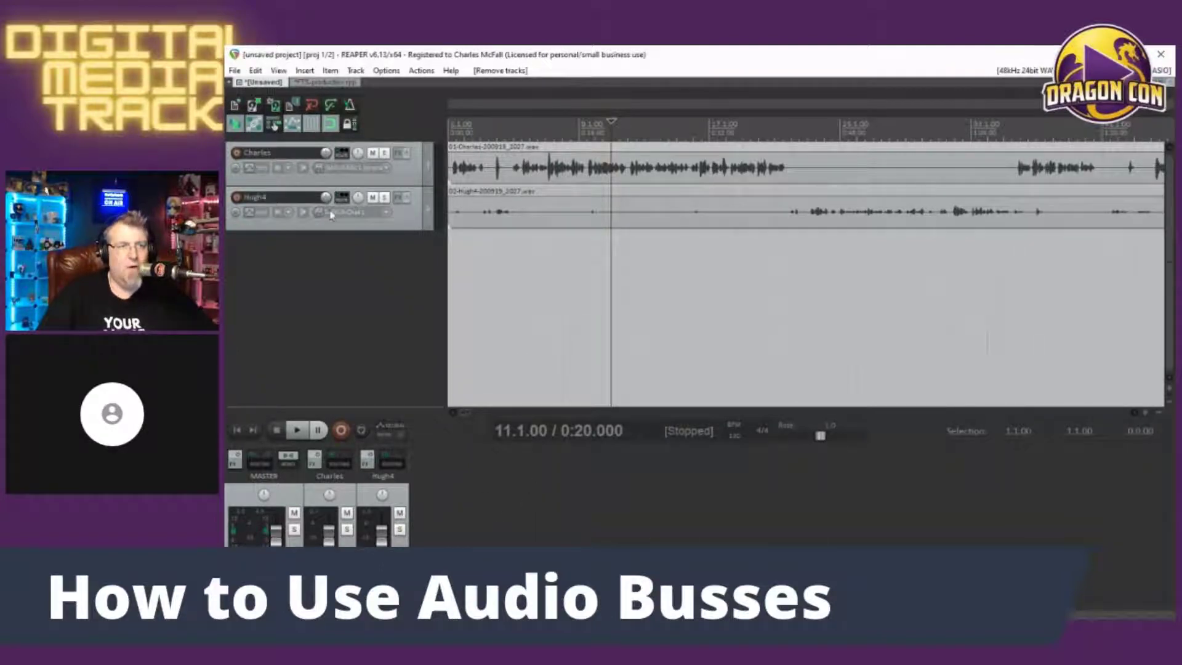
Step: Add a new track below the recorded ones and name it "BUS so you know what it is"
double_click(276, 295)
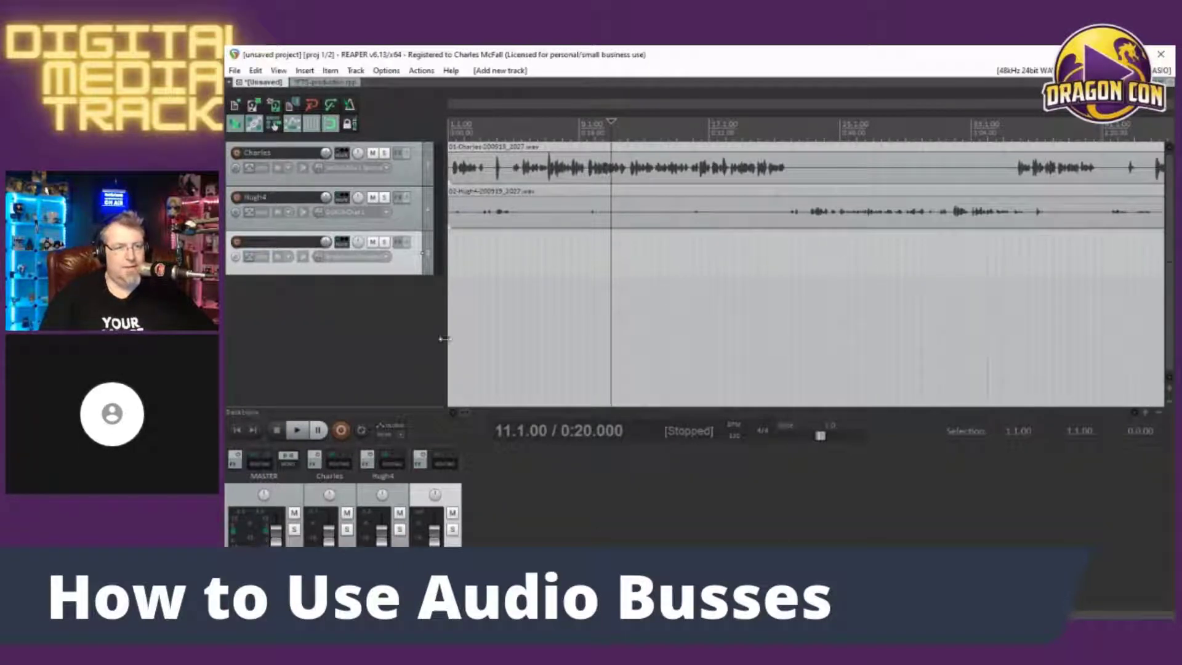
double_click(302, 242)
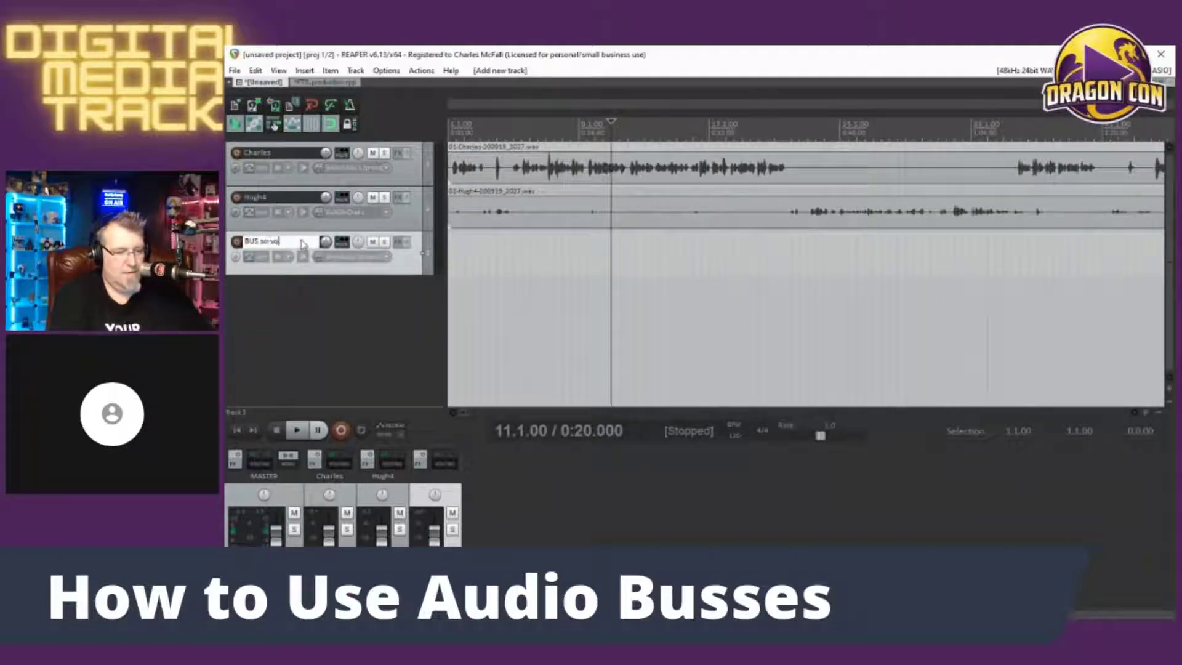
type("BUS so you know what it is")
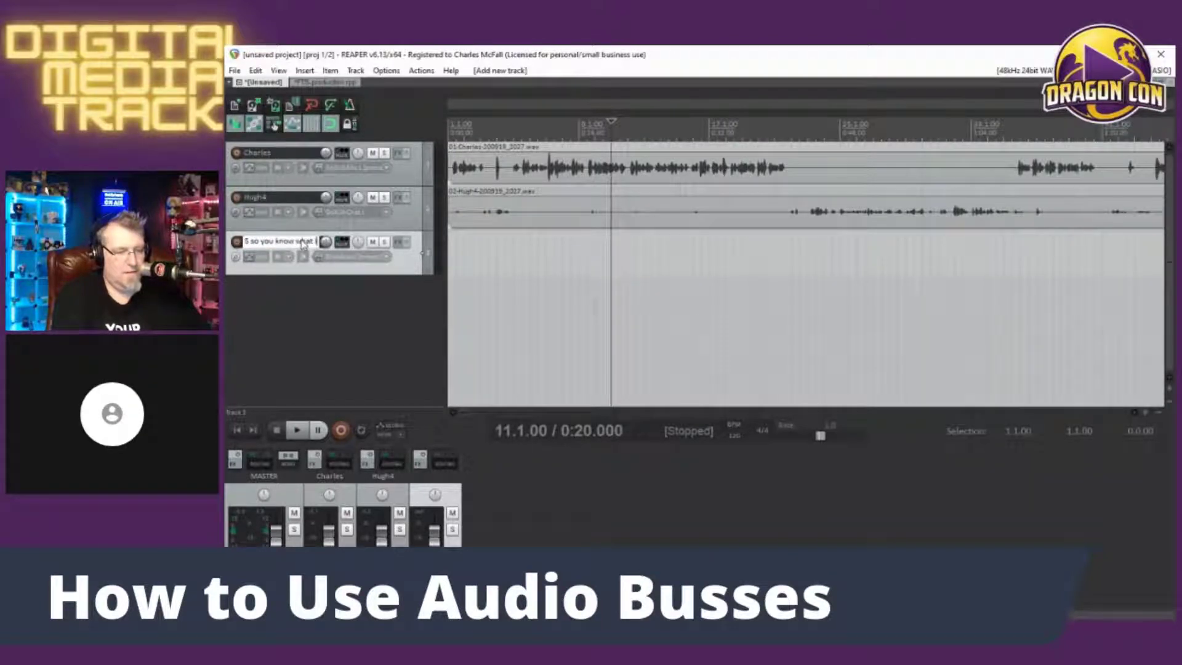
key("Return")
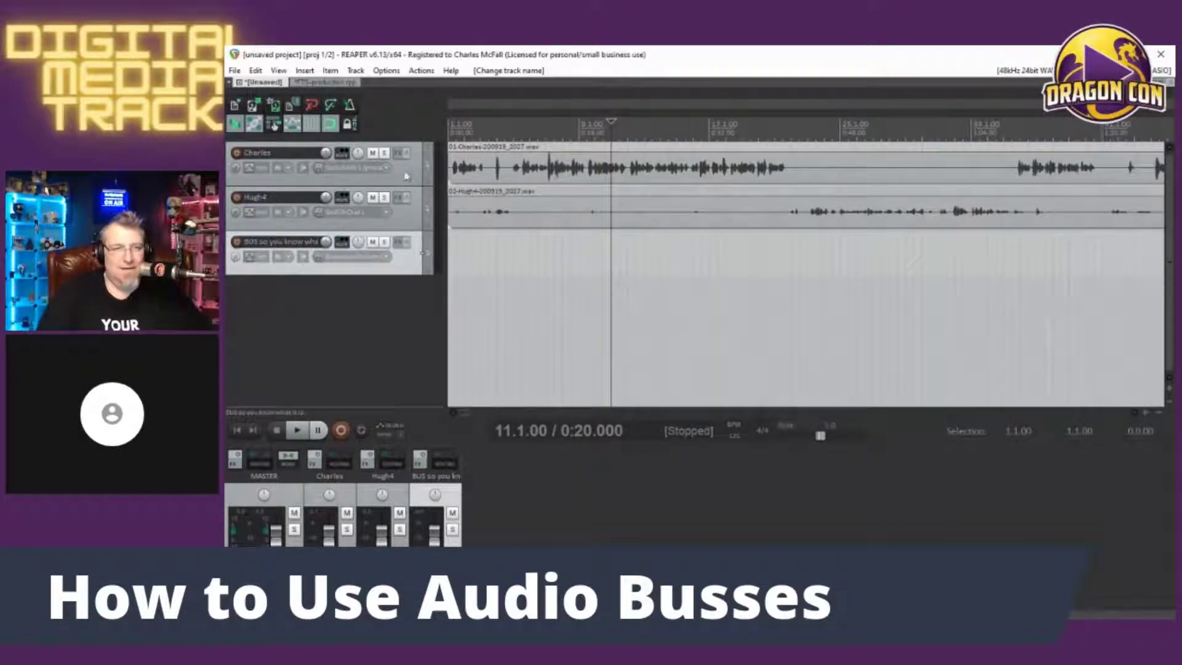
Step: Route sends from both recorded tracks to the BUS track, keeping the default send settings
left_click(493, 164)
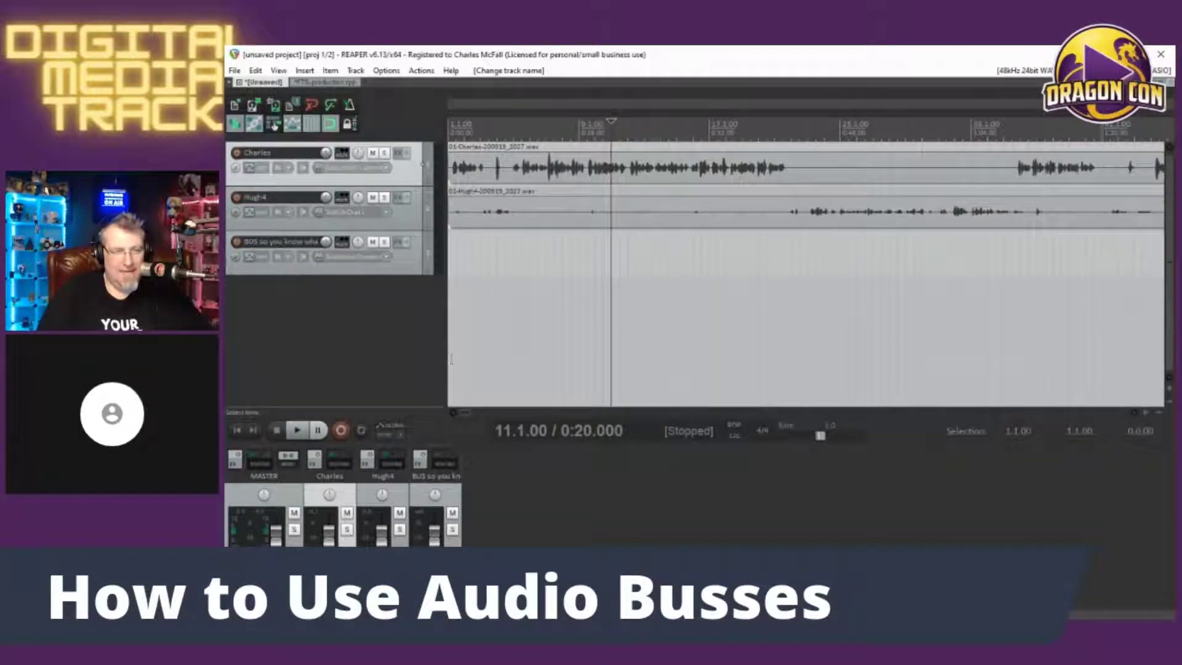
left_click(412, 191, "ctrl")
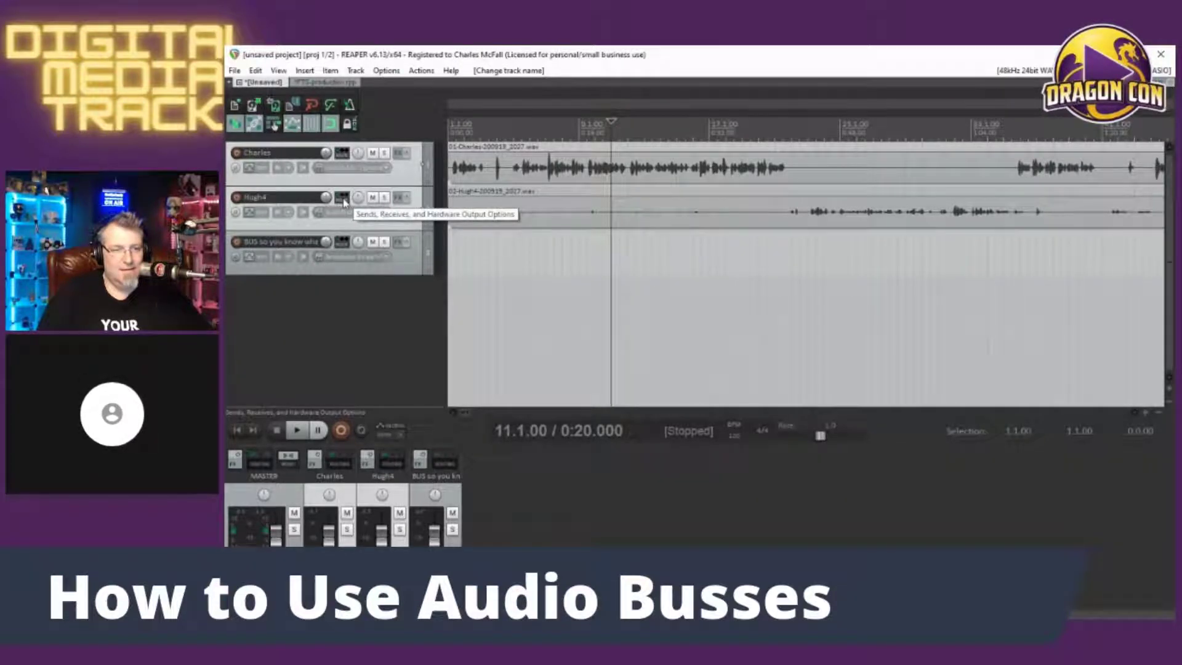
left_click_drag(343, 254, 346, 272)
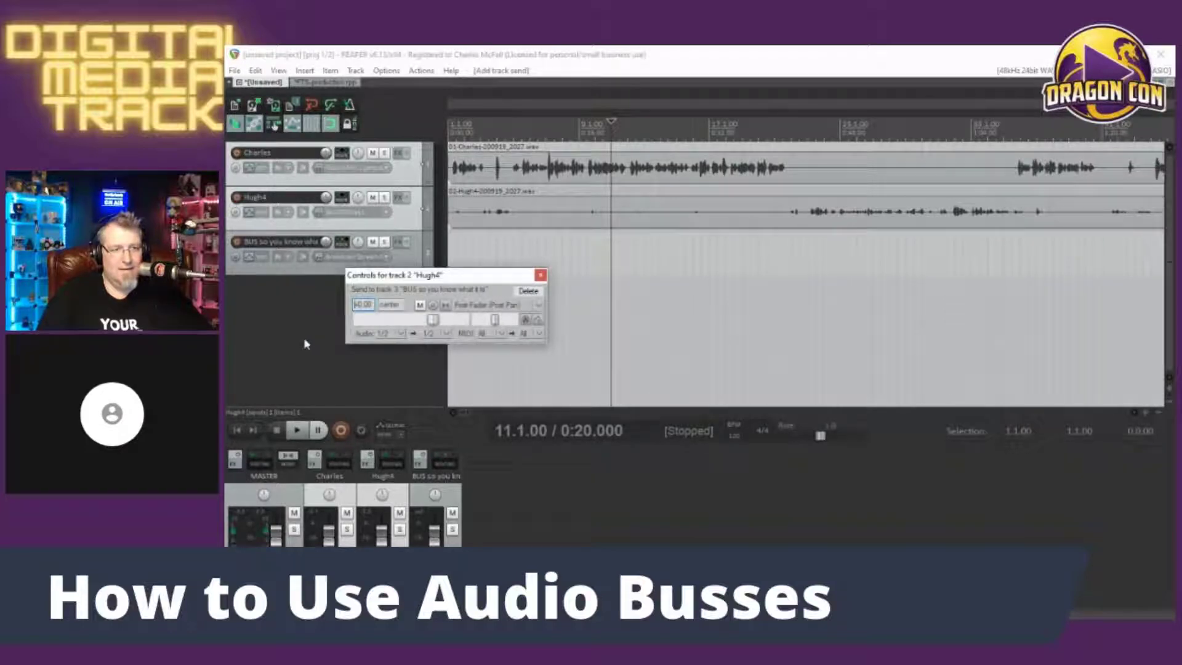
left_click(539, 274)
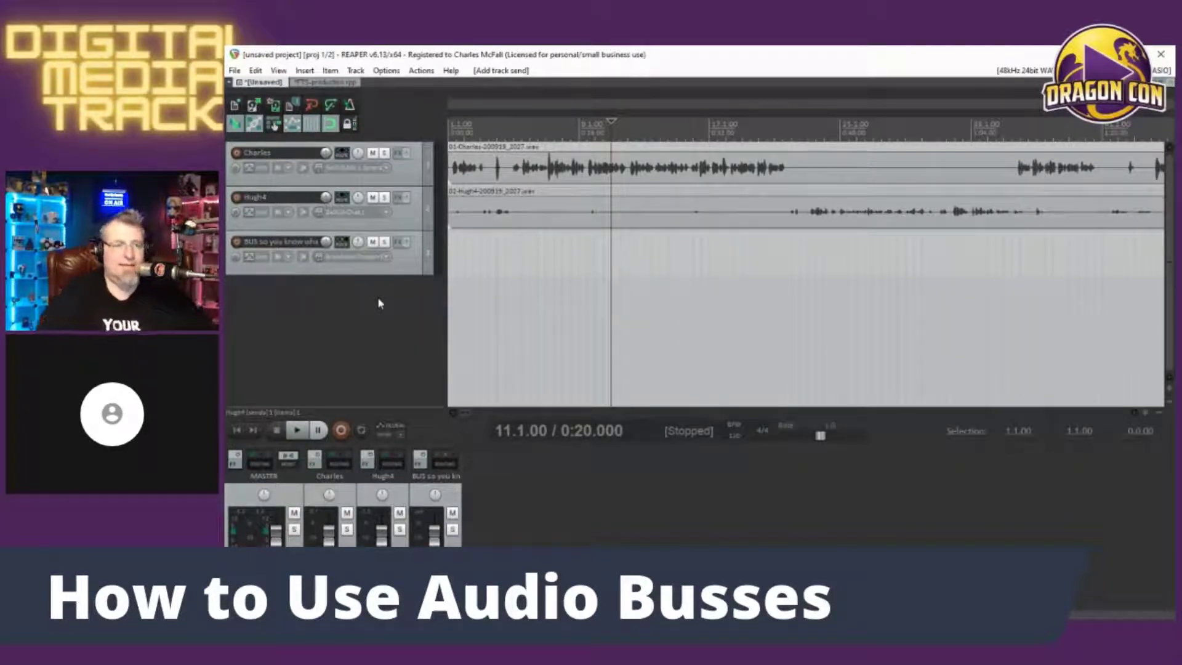
Step: Check the second recorded track's send and delete the "BUS so you know what it is" track
left_click(401, 170)
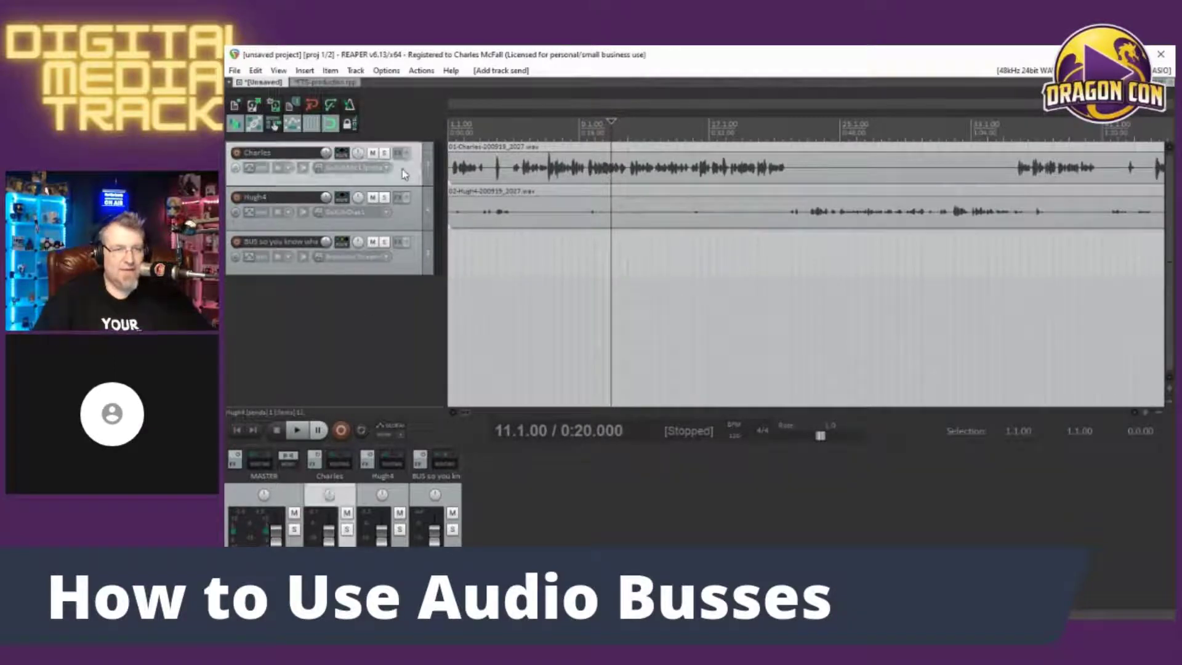
left_click(409, 229)
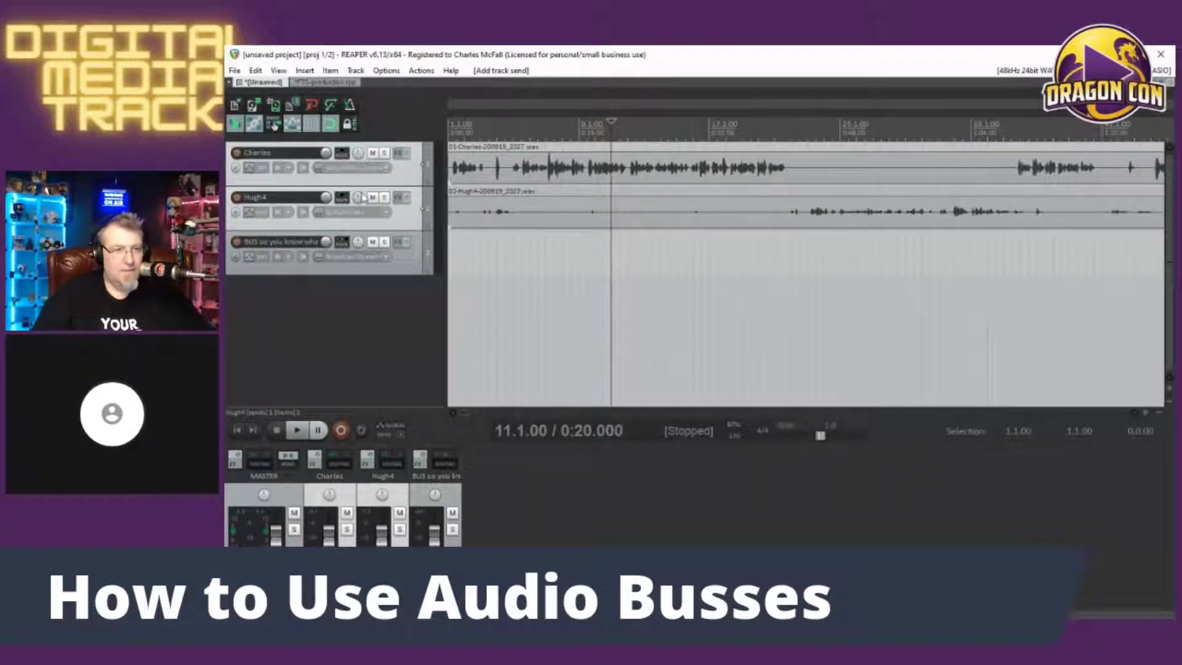
mouse_move(343, 198)
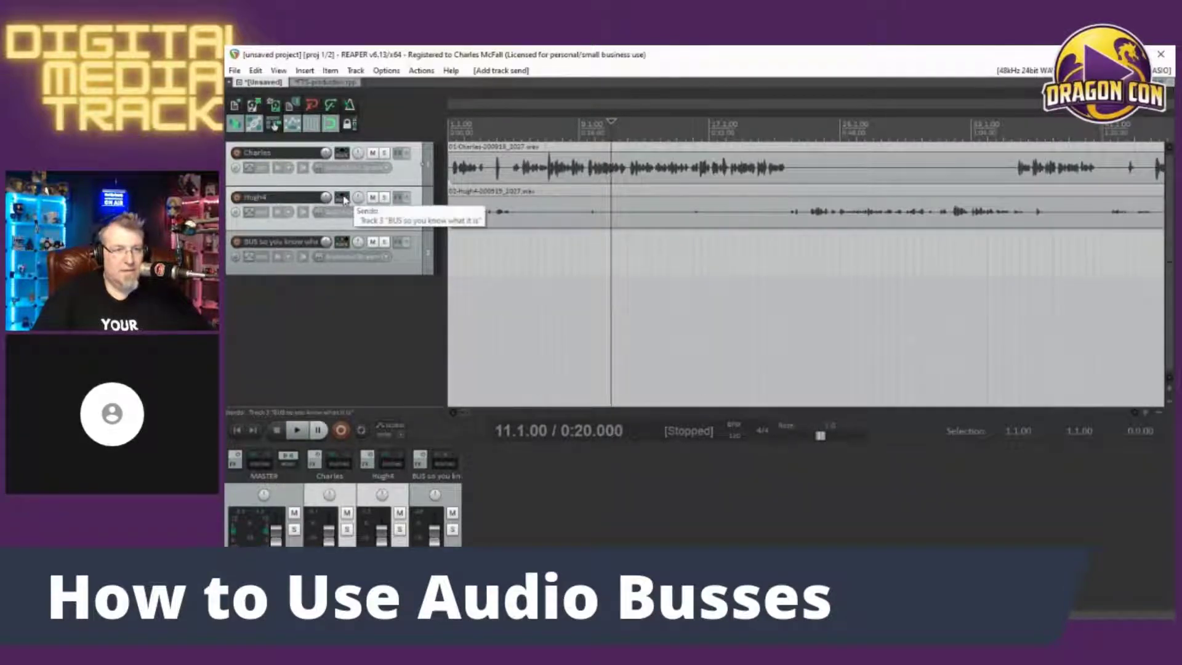
left_click(349, 256)
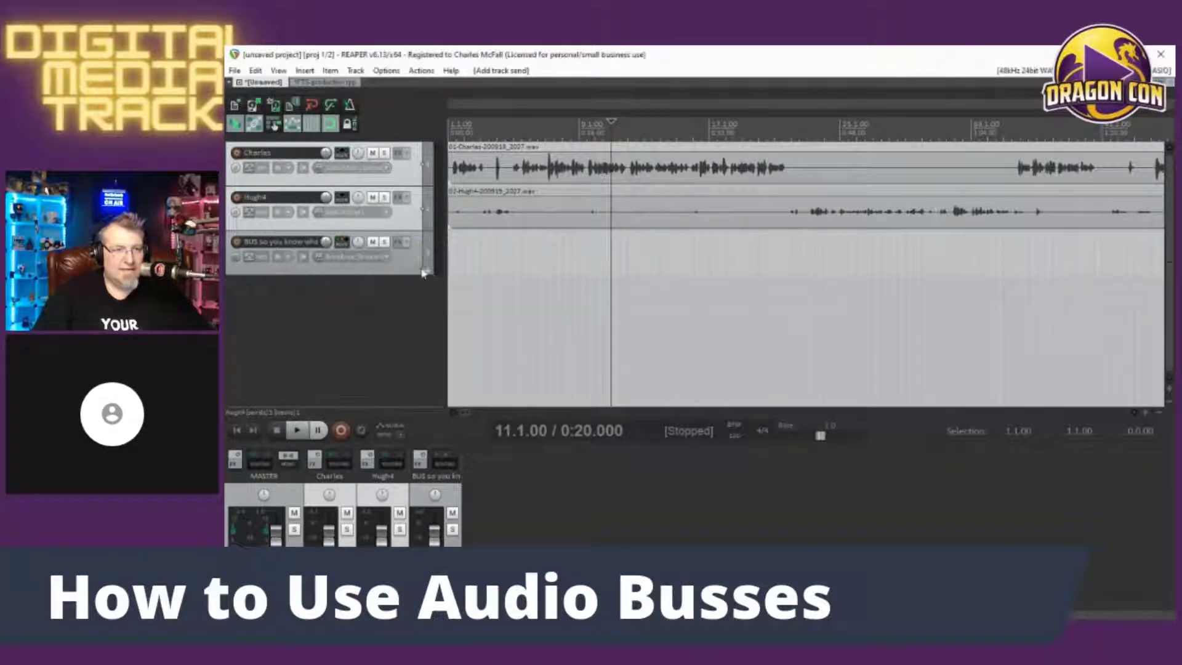
left_click(411, 267)
key("Delete")
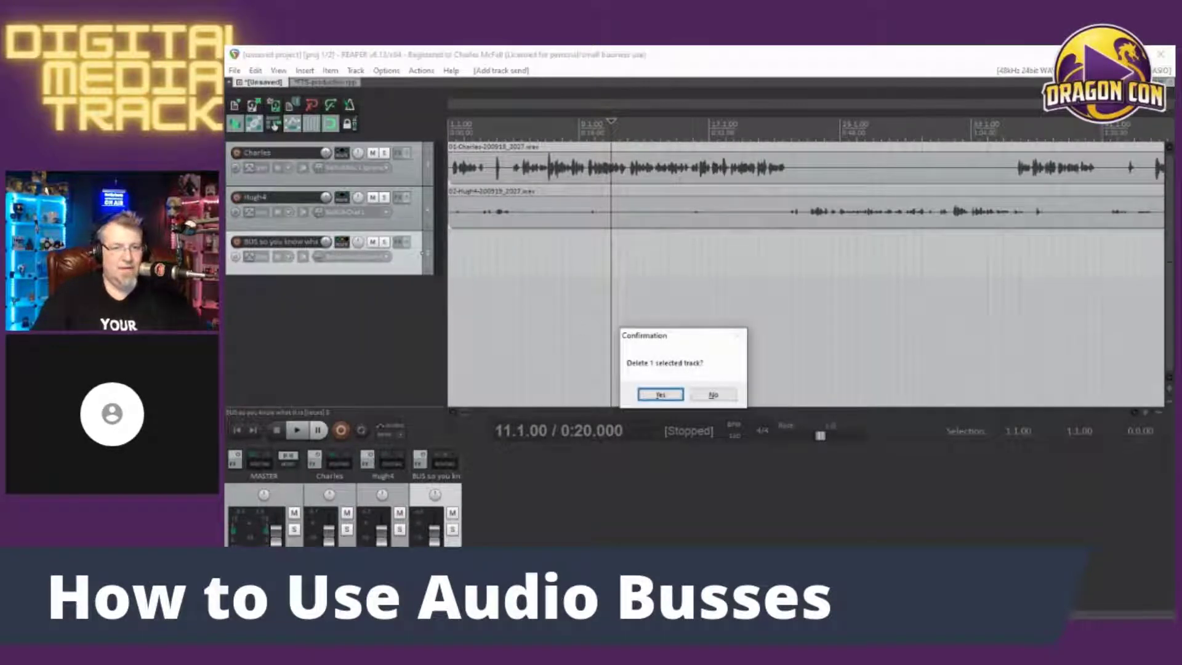
key("Return")
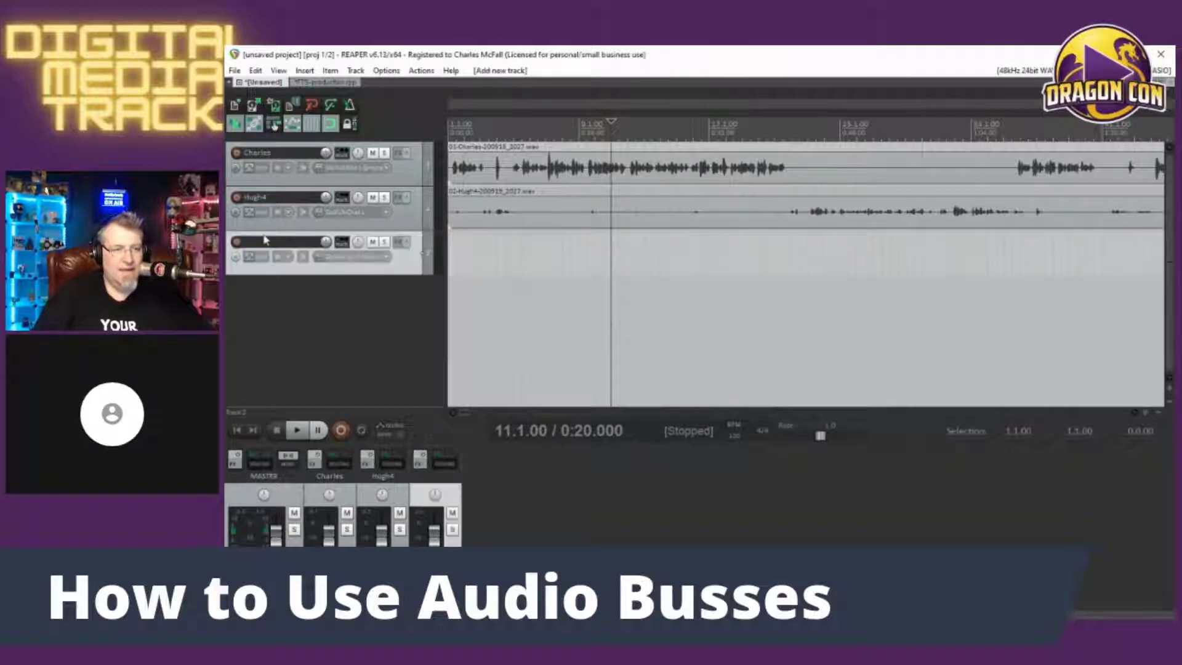
Step: Add a new track below the two recorded tracks and name it "Bus"
double_click(260, 242)
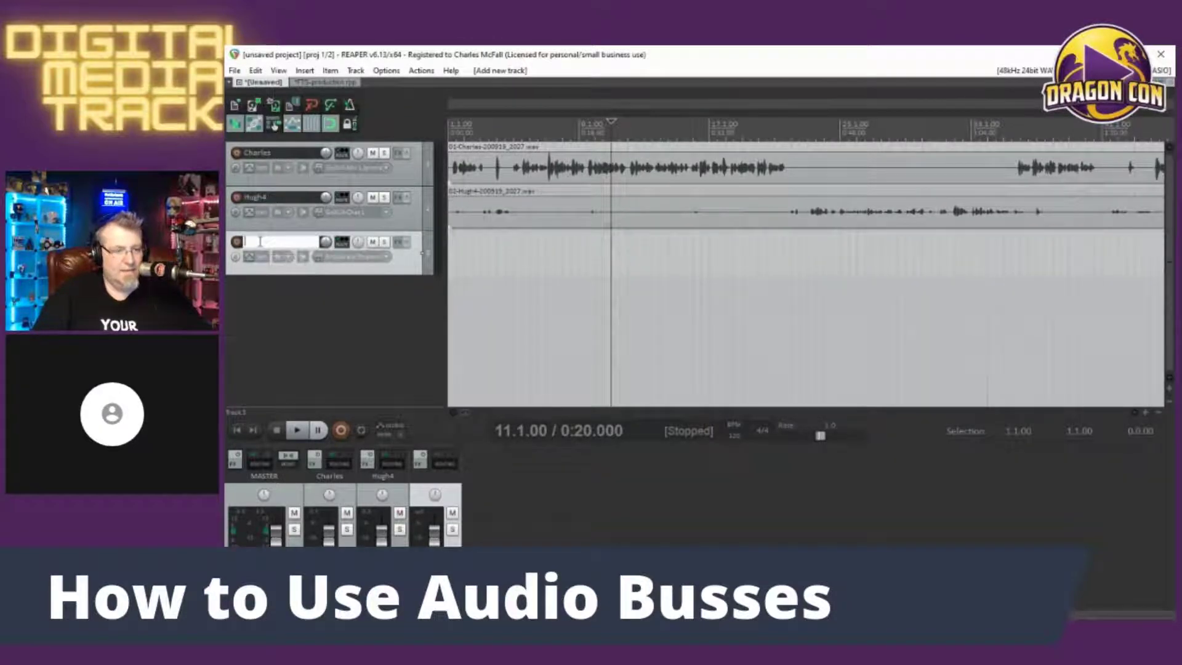
type("Bus")
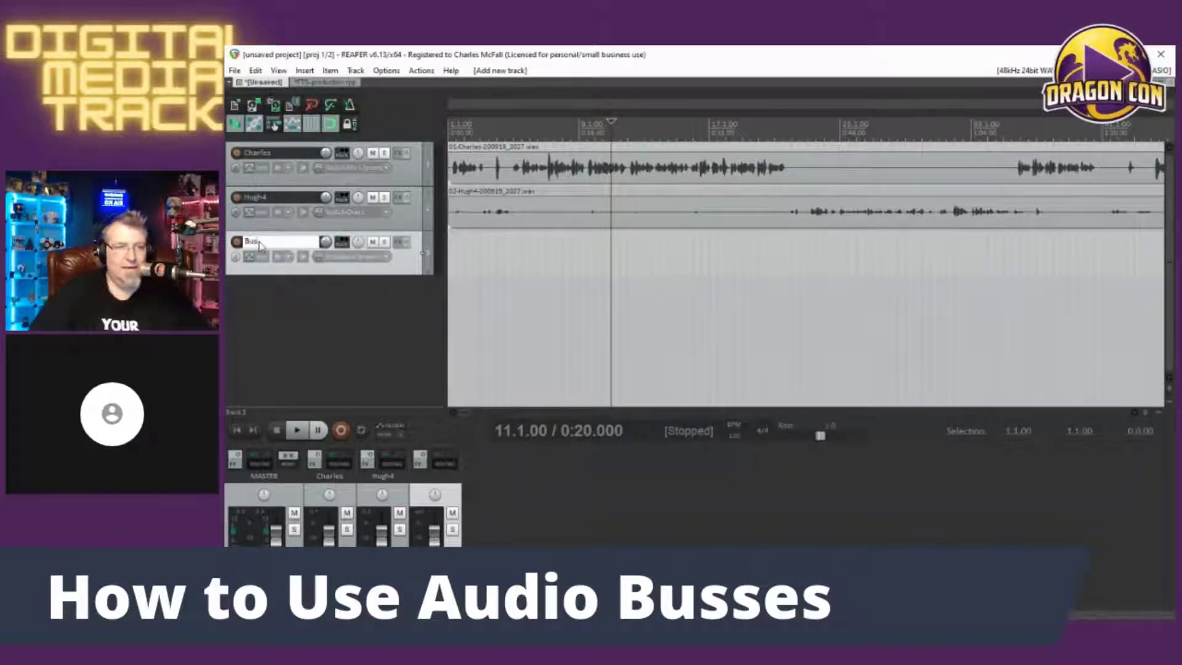
key("Return")
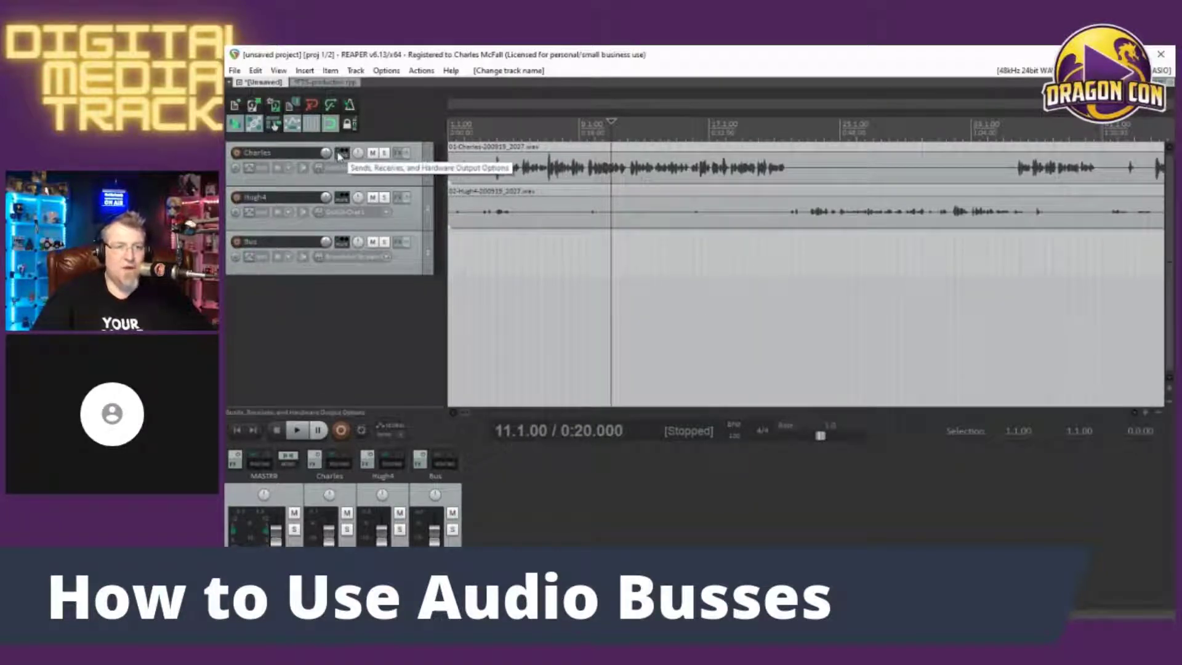
Step: Look at the routing options of each recorded track without changing them
left_click(343, 199)
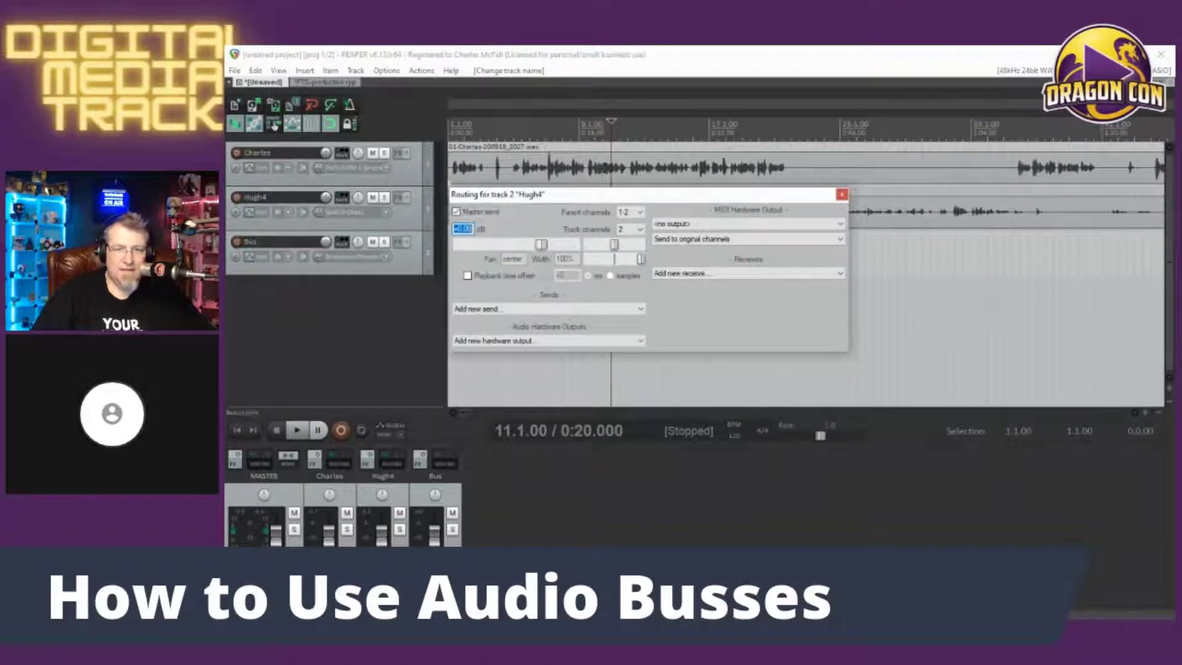
key("Escape")
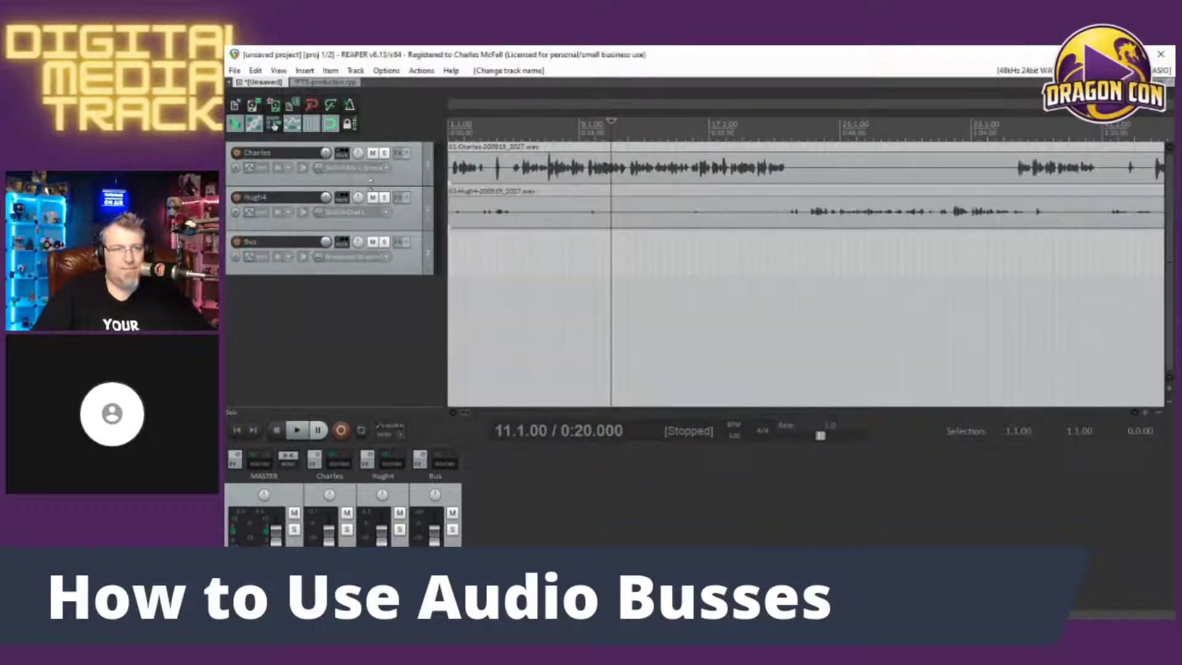
left_click(342, 155)
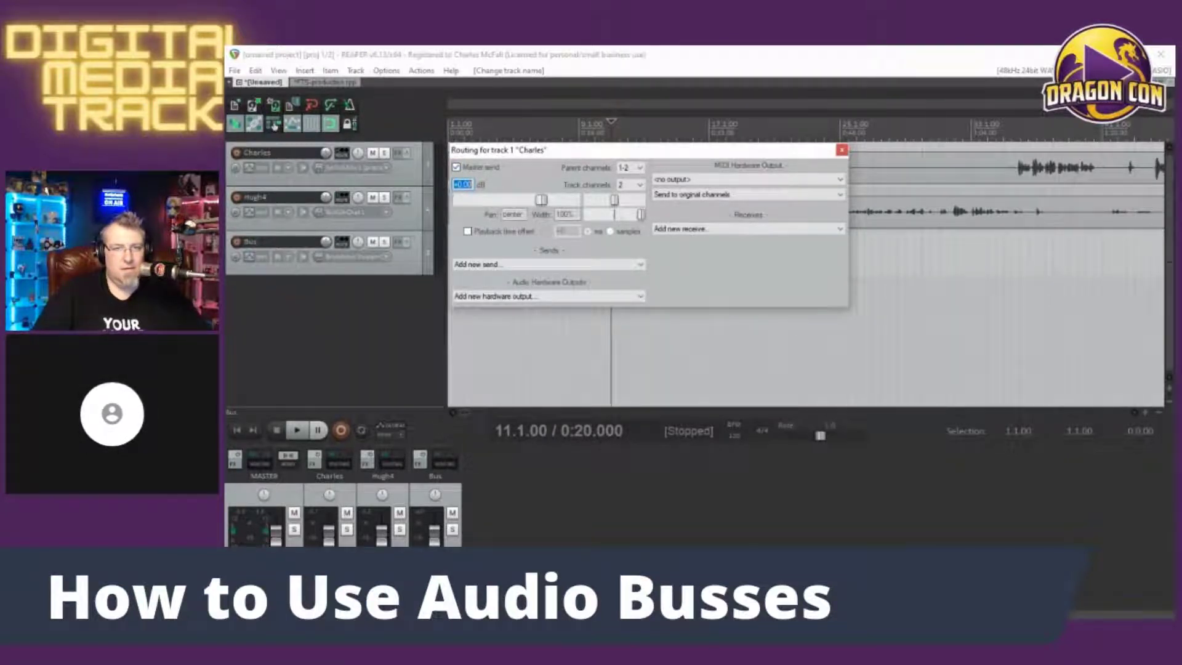
left_click(842, 150)
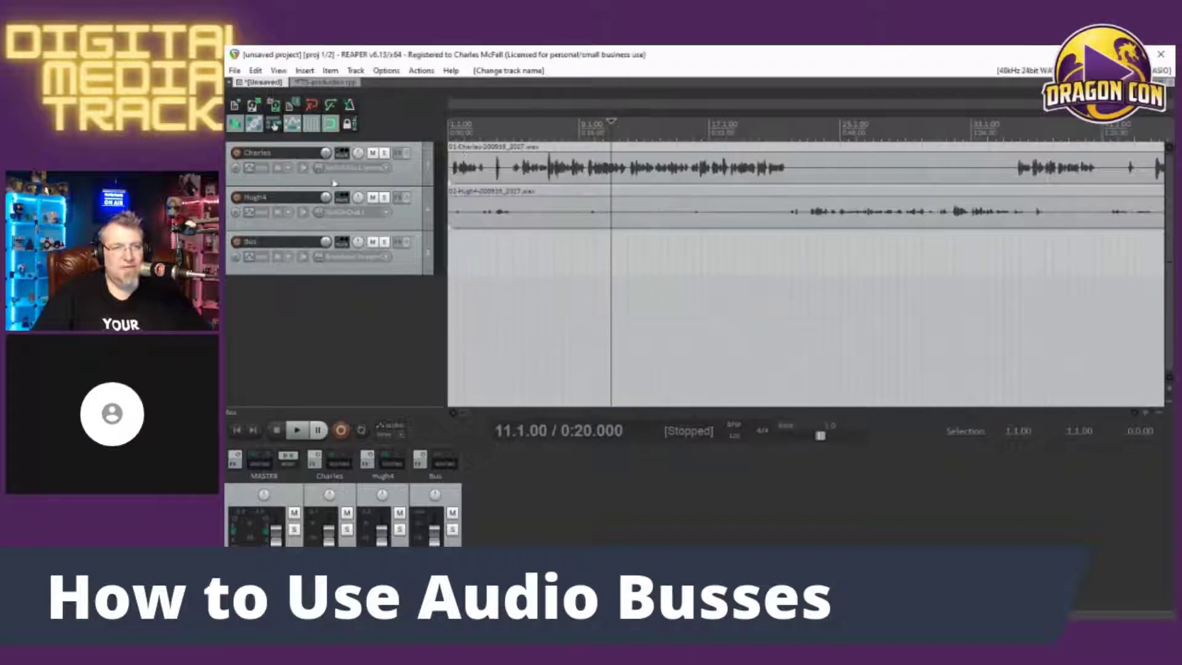
Step: Select both recorded tracks and route sends from them to the Bus track, keeping the default send settings
left_click(350, 184)
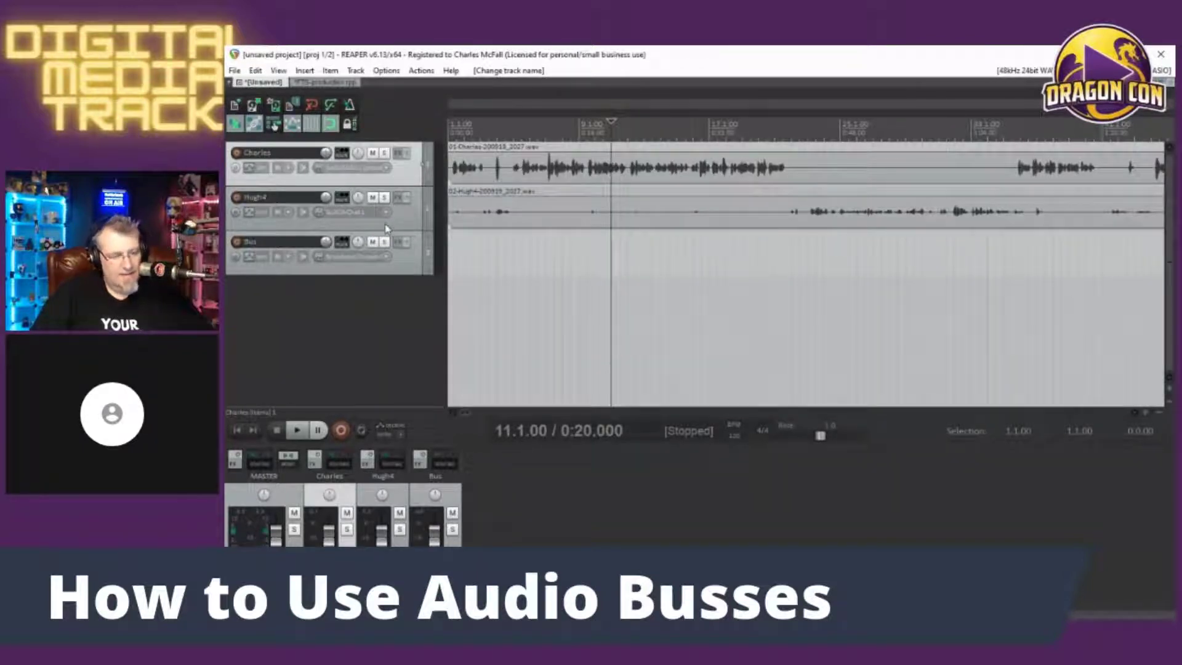
left_click(396, 227)
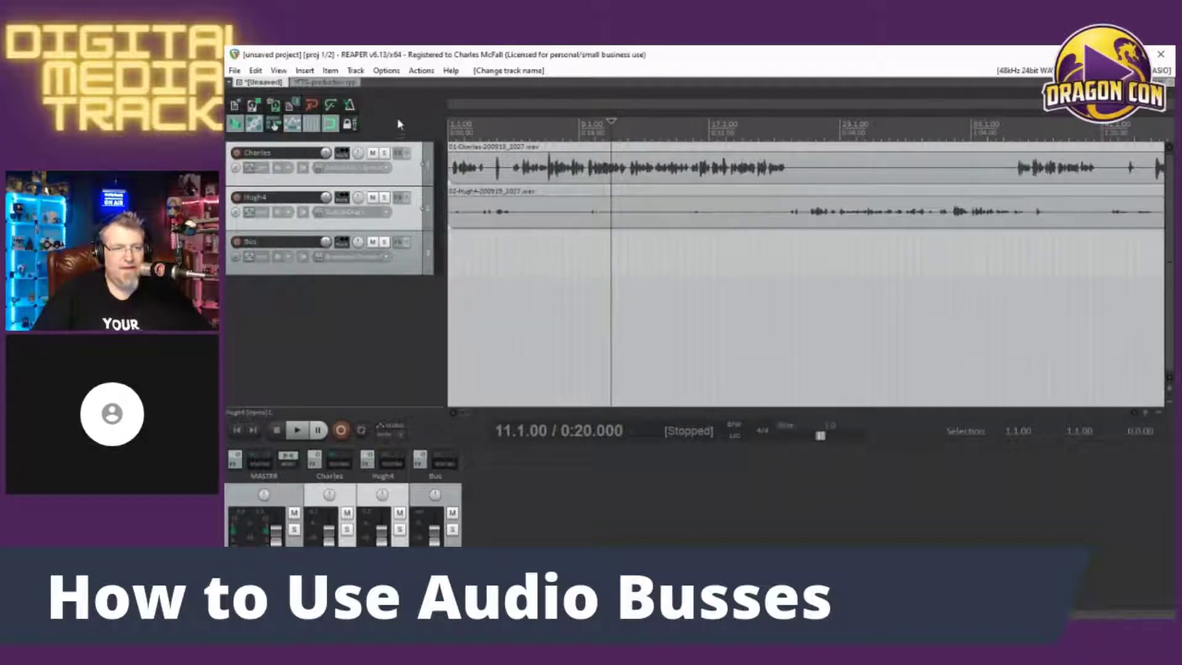
left_click(424, 151)
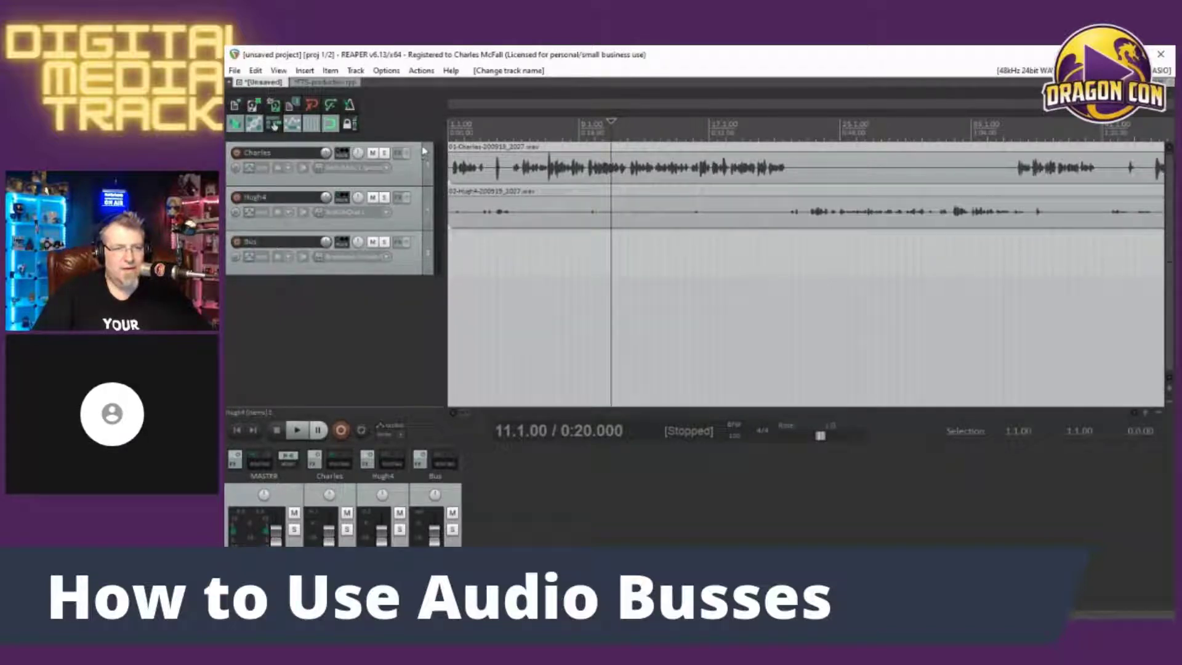
left_click(409, 223)
left_click(406, 173, "ctrl")
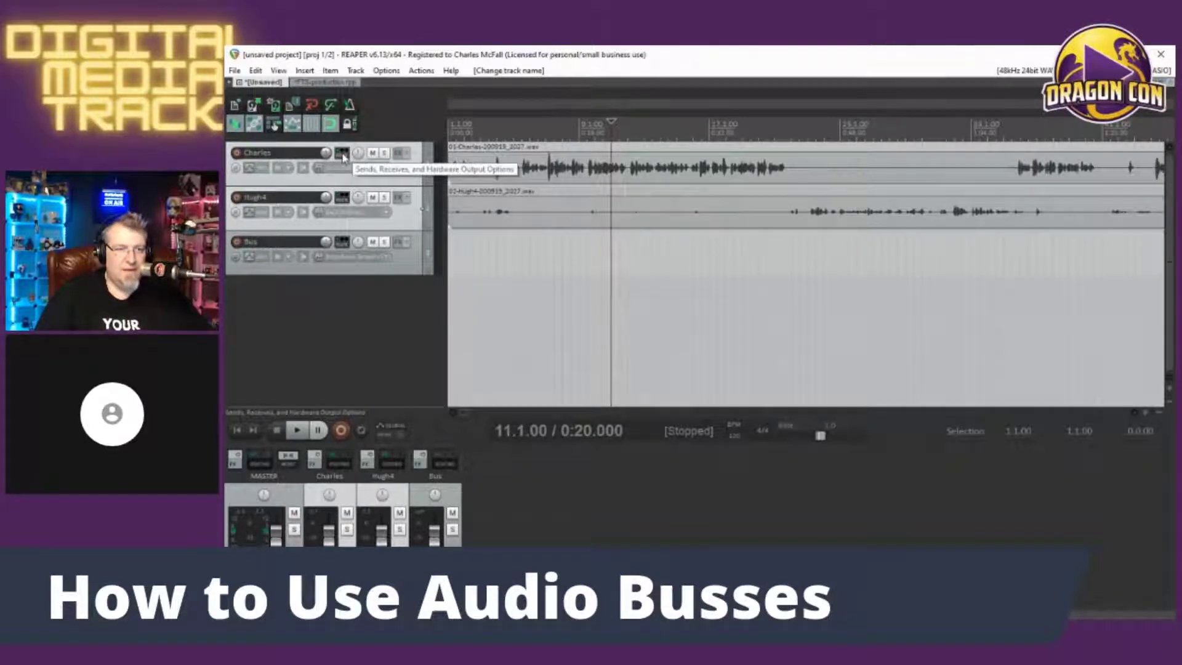
mouse_move(345, 225)
left_mouse_down()
mouse_move(340, 286)
mouse_move(343, 245)
left_mouse_up()
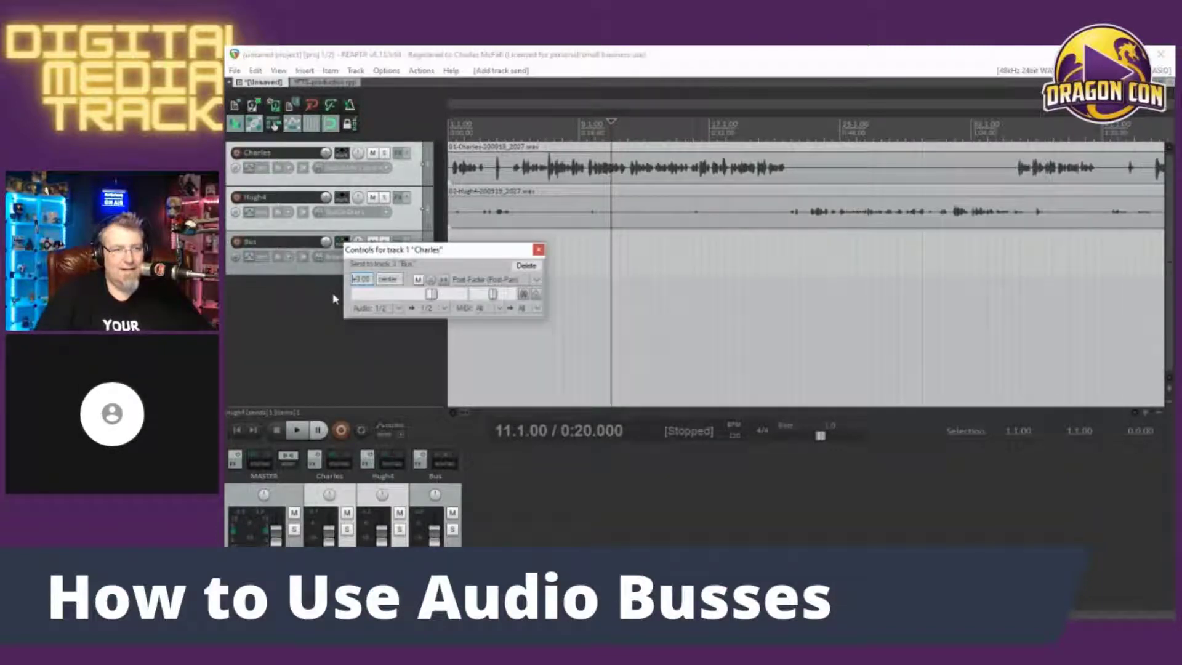
left_click_drag(435, 256, 548, 266)
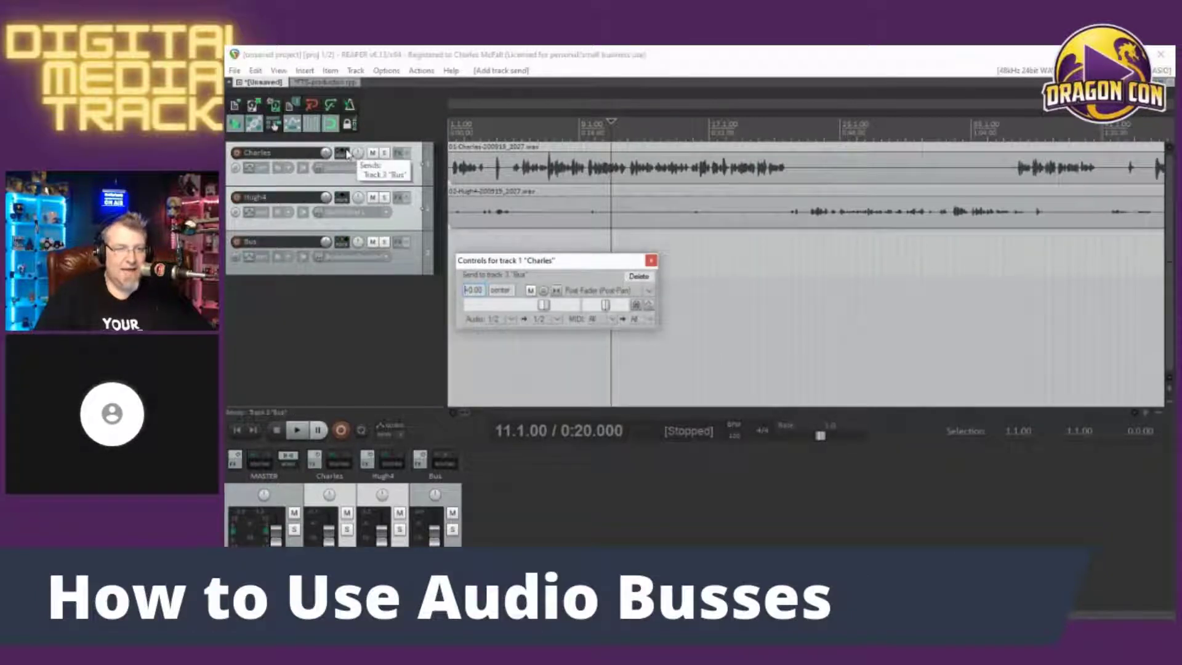
mouse_move(348, 199)
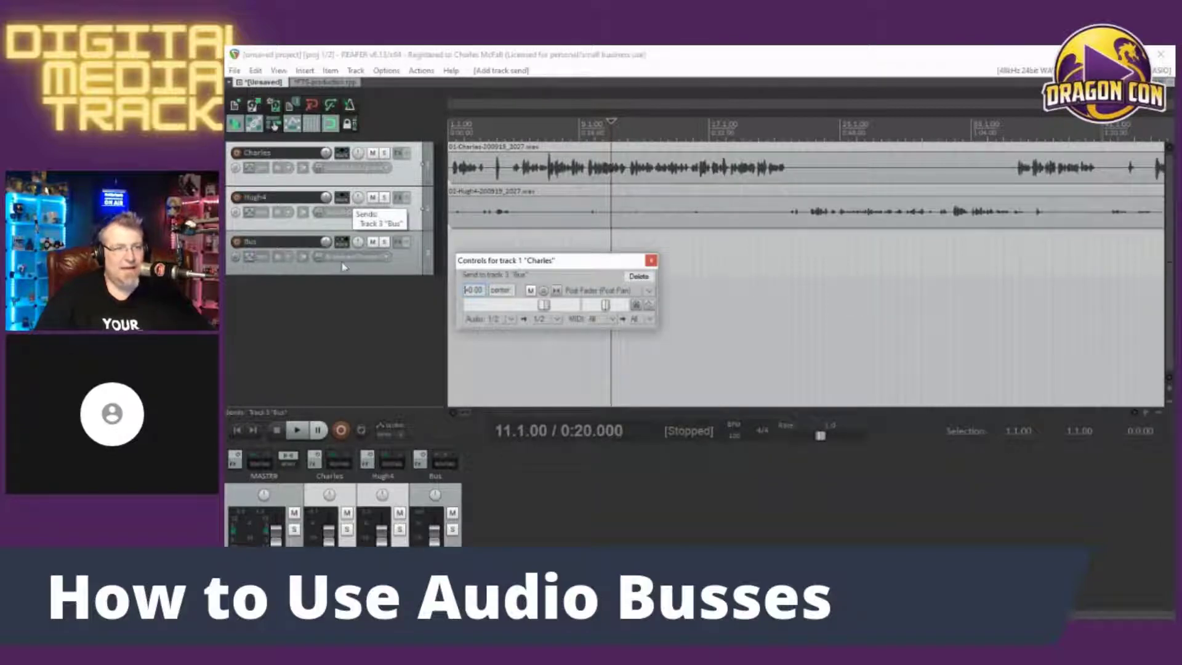
mouse_move(343, 243)
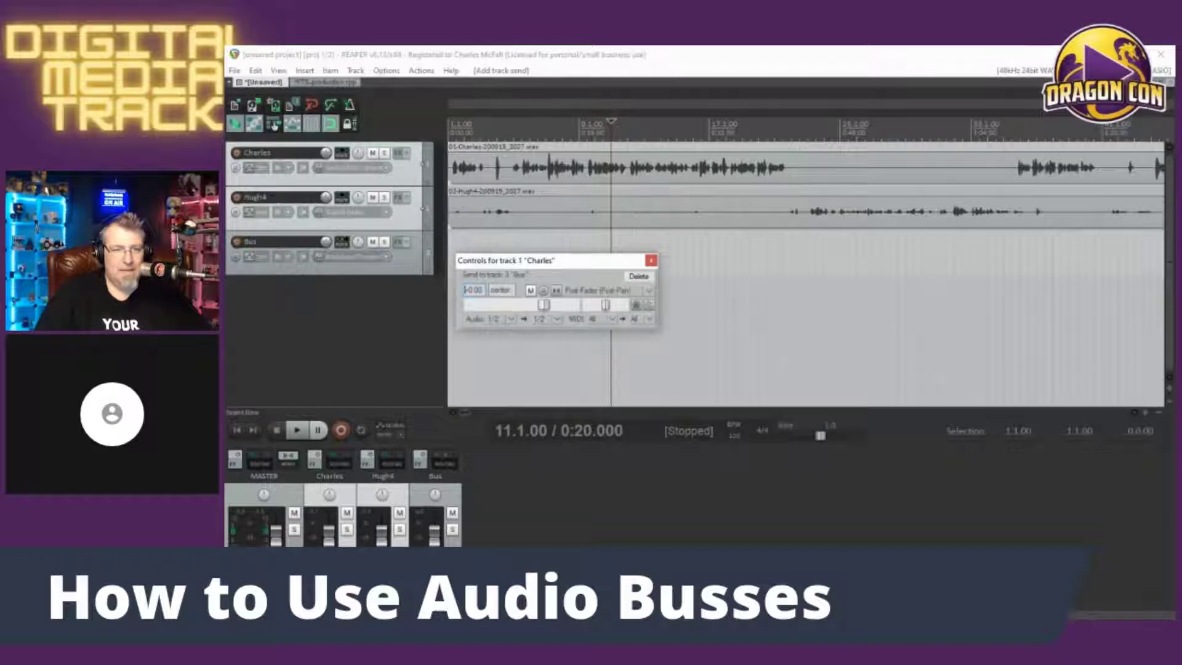
left_click(382, 284)
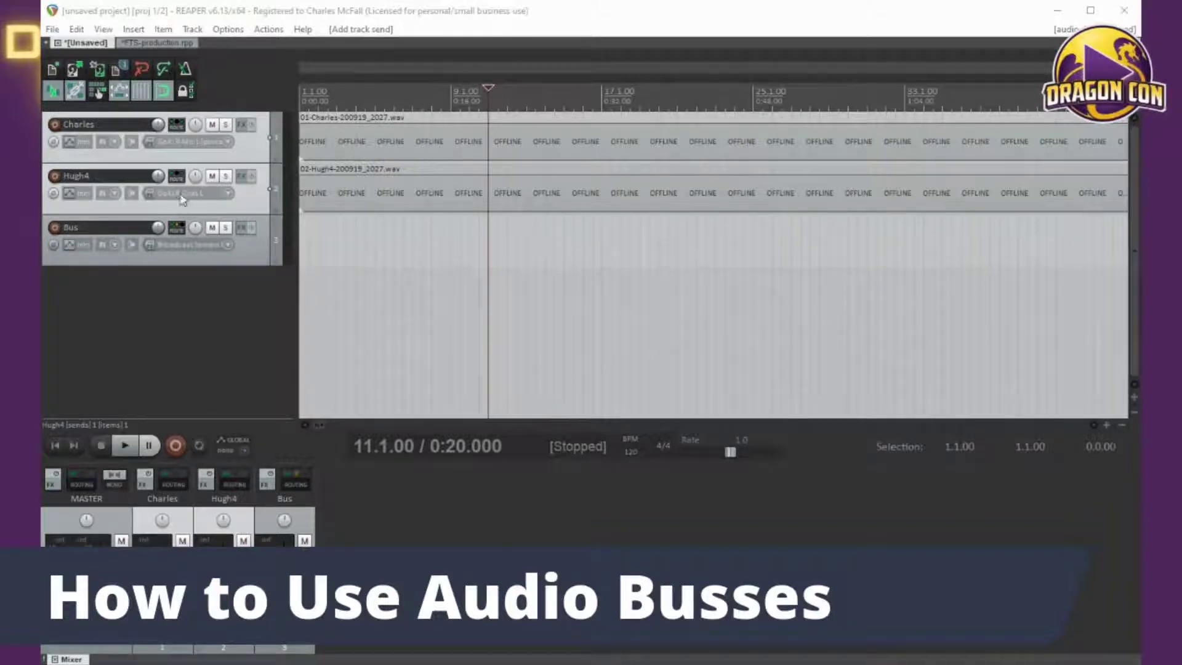
Step: Turn off the master send on both recorded tracks so that they feed only the Bus track
left_click(176, 177)
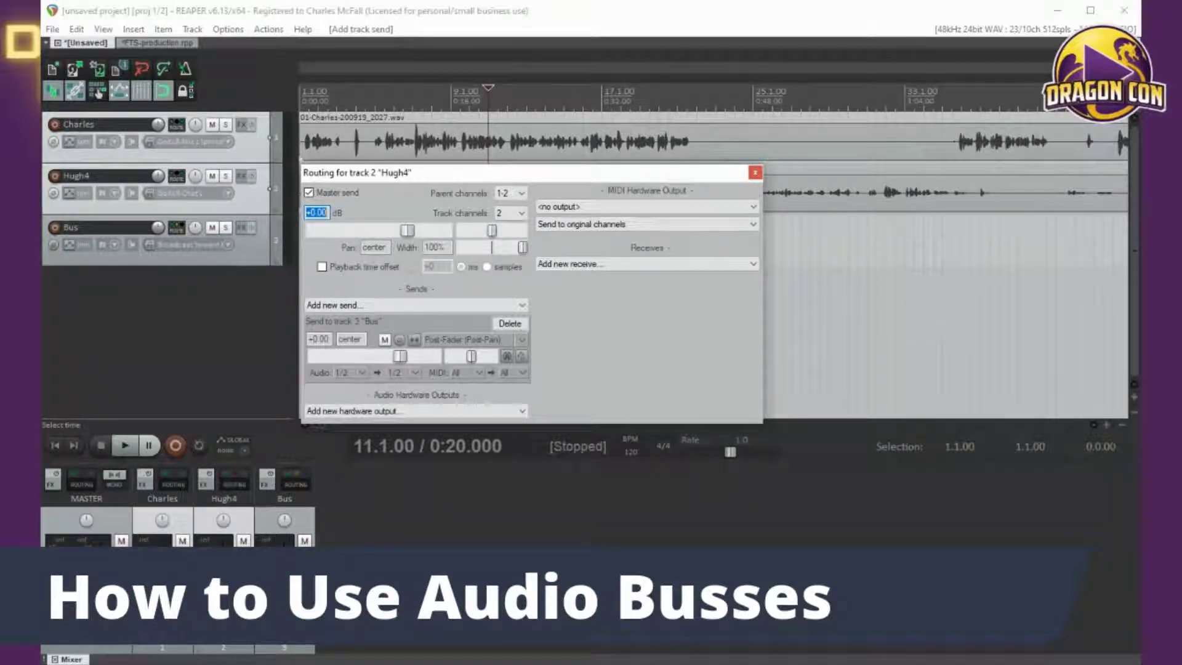
key("Escape")
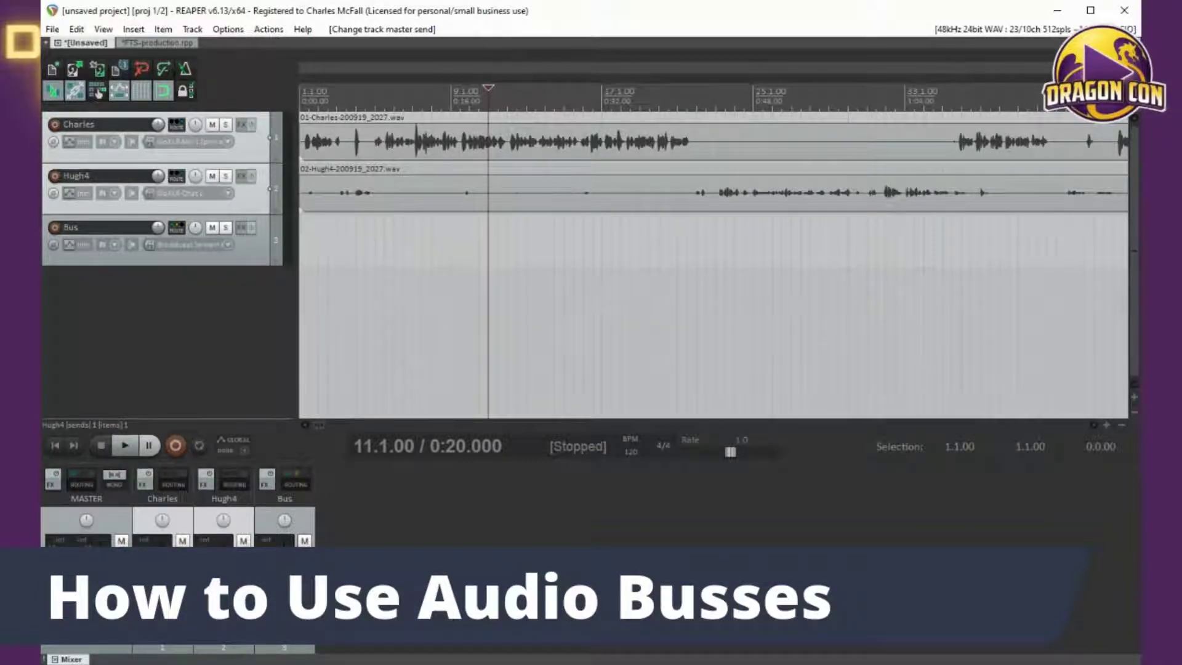
mouse_move(176, 180)
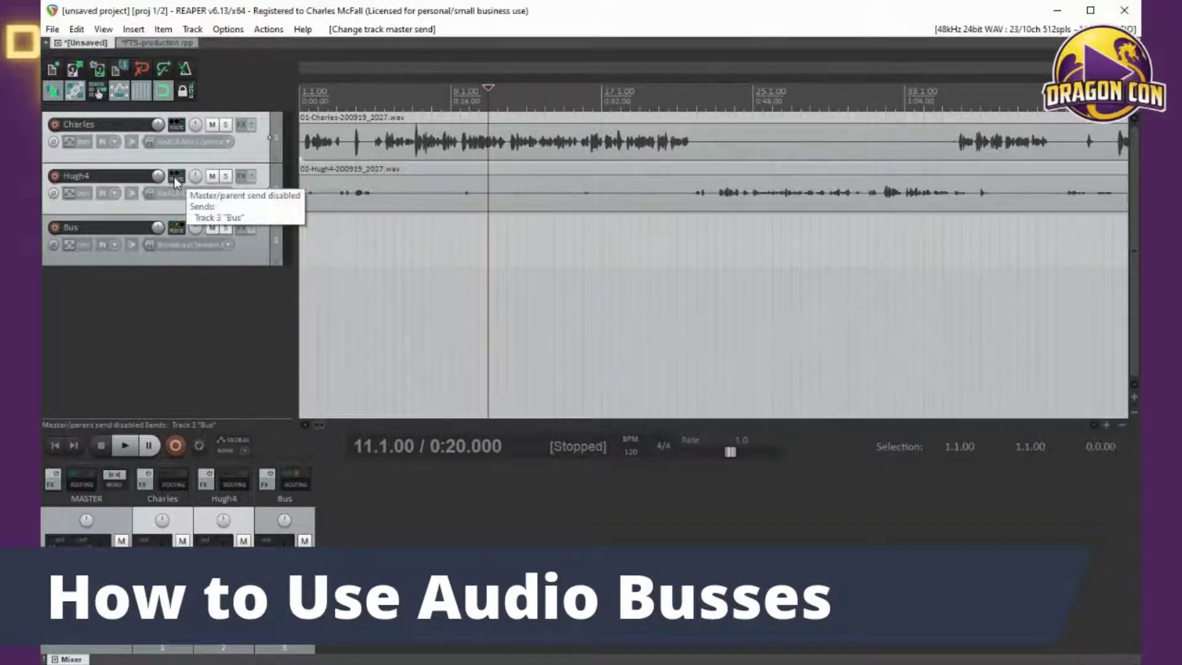
left_click(176, 125)
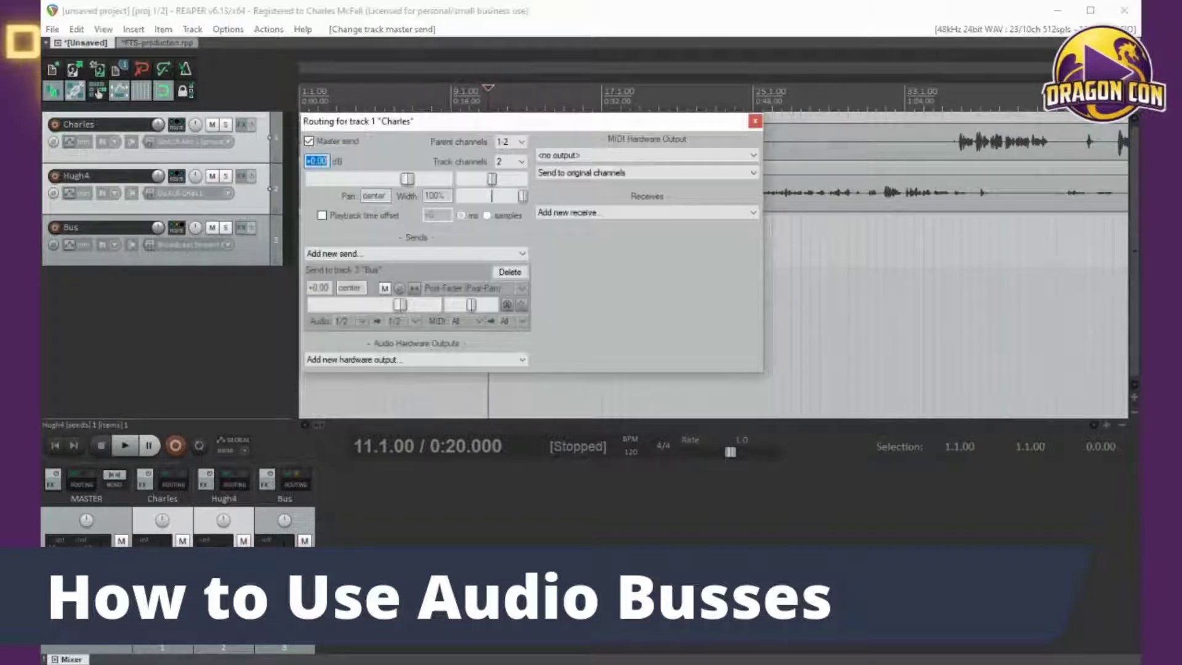
left_click(308, 141)
key("Escape")
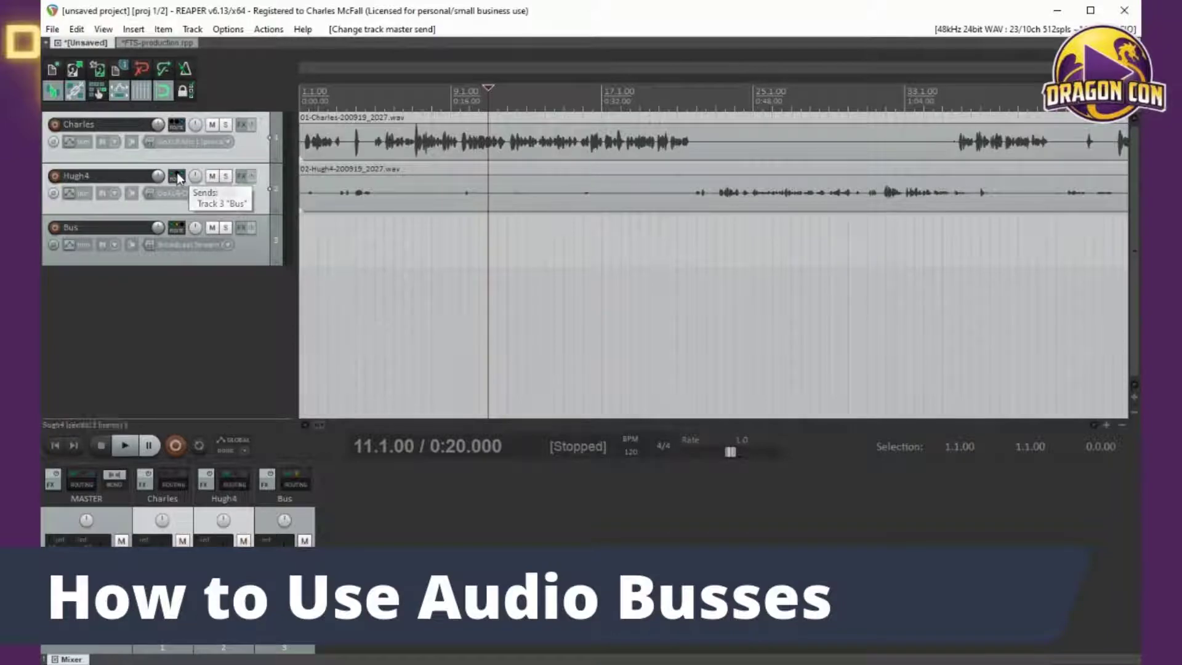
left_click(176, 177)
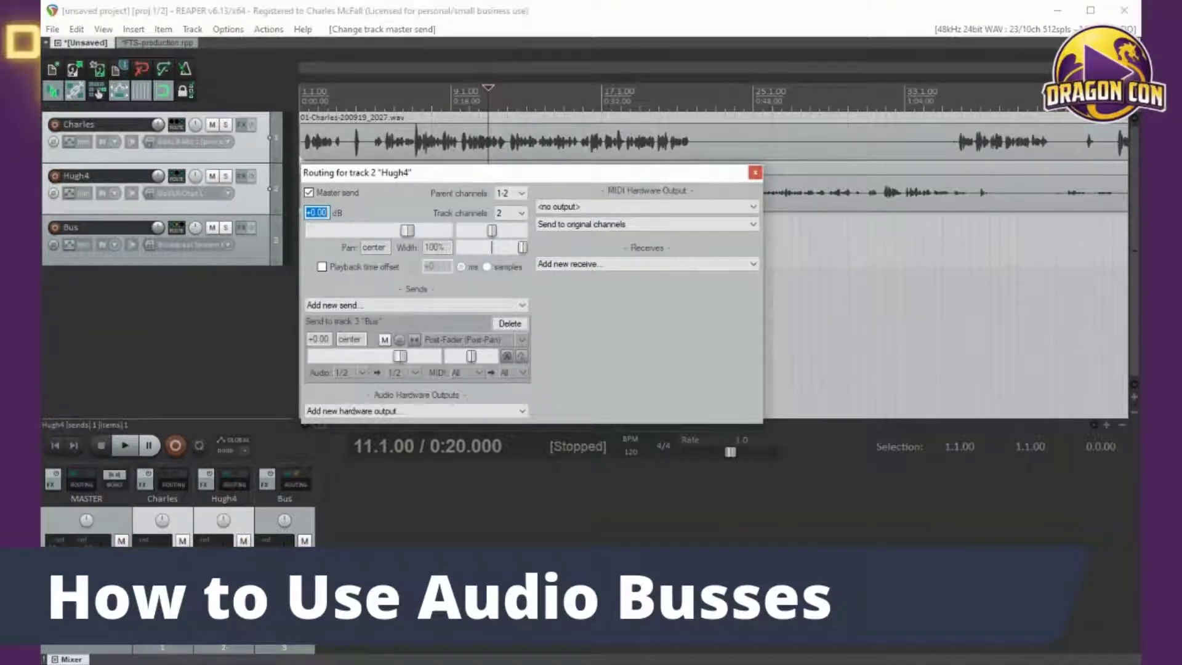
left_click(309, 192)
key("Escape")
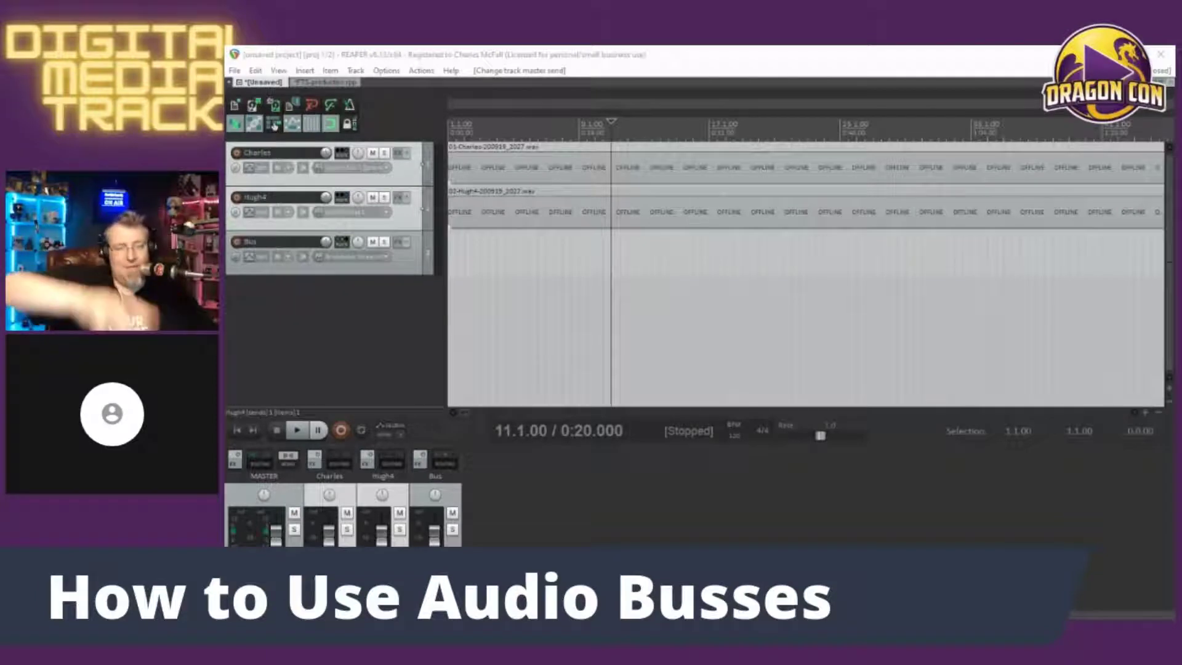
Step: Switch to the FTS-production project, solo the FTS-intro-blended-1 track and play it briefly
left_click(329, 84)
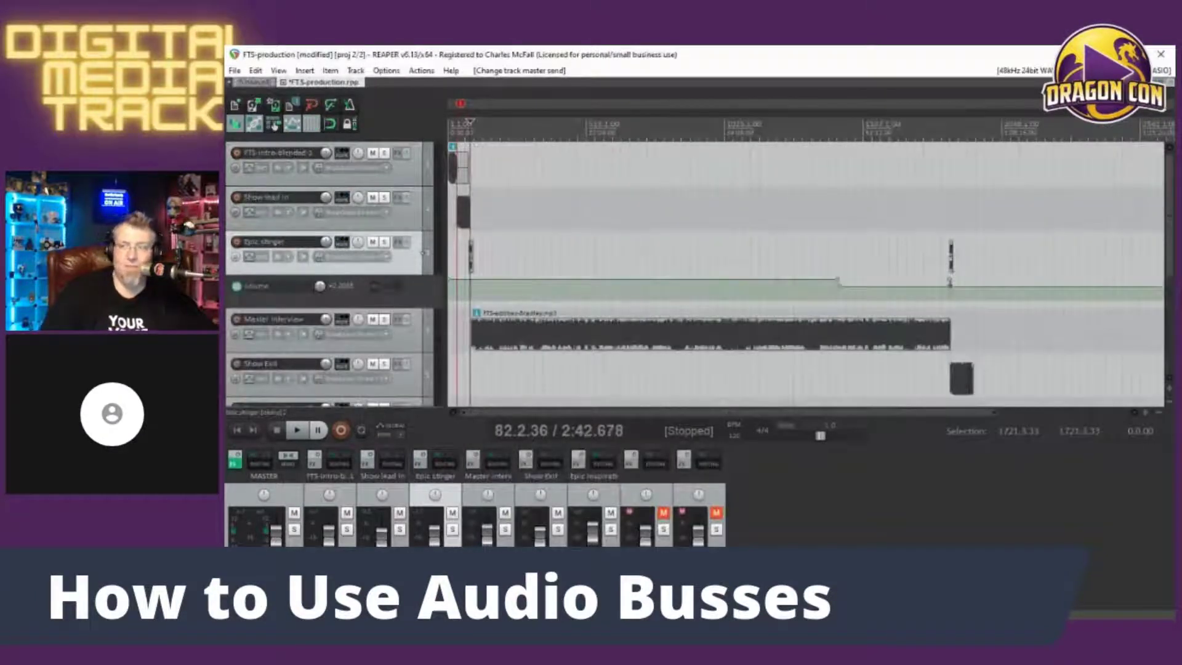
left_click(384, 153)
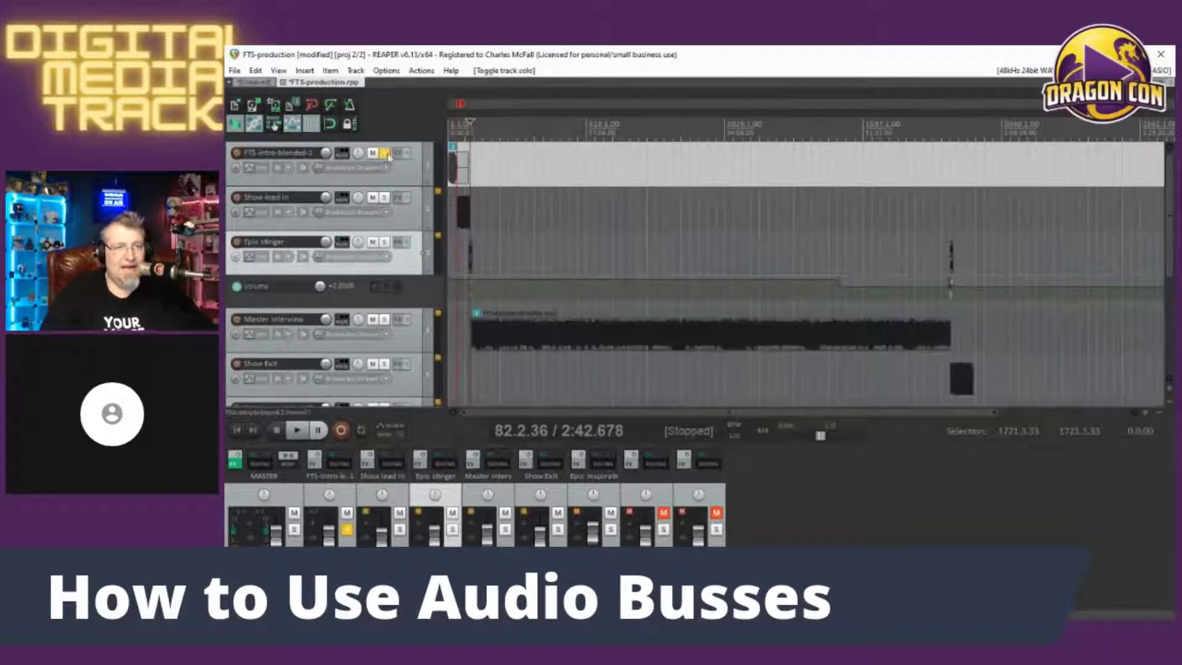
key("space")
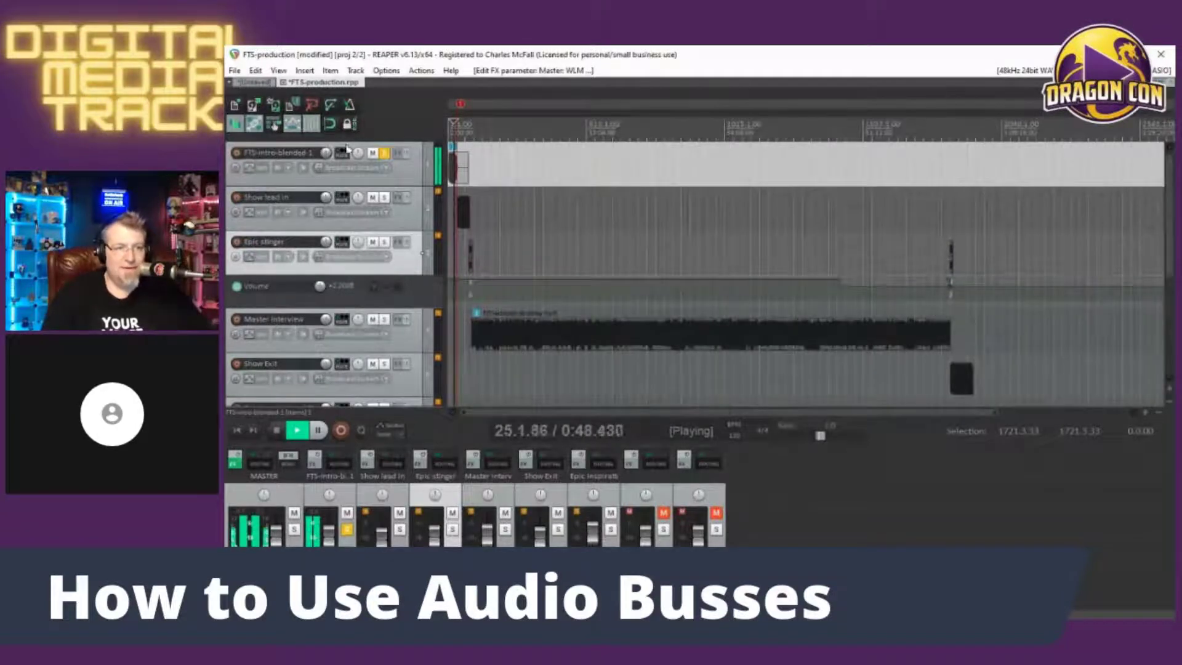
key("space")
Step: Check the volume settings of the Show lead in and Master Interview tracks
mouse_move(327, 207)
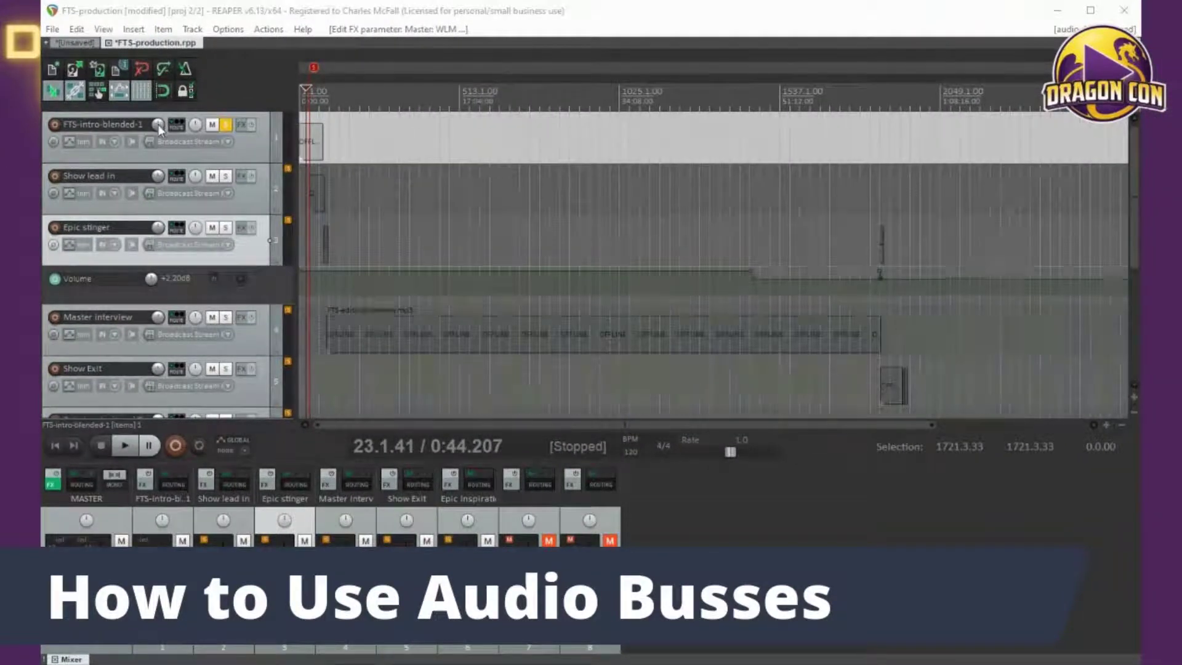
mouse_move(159, 176)
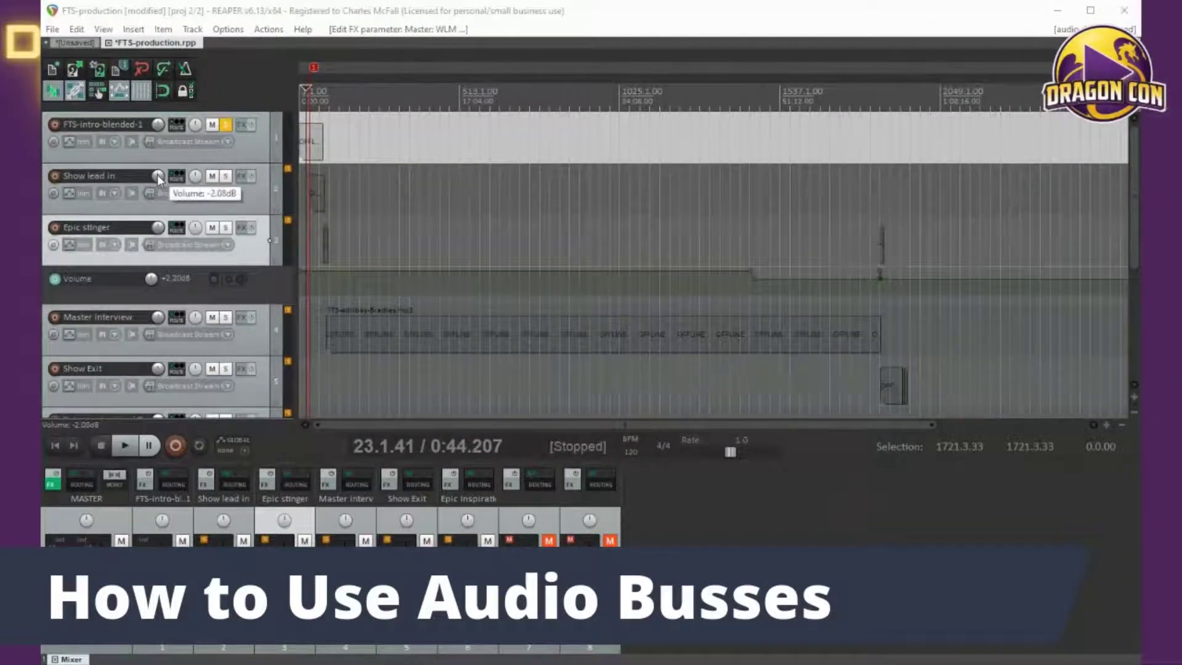
mouse_move(158, 323)
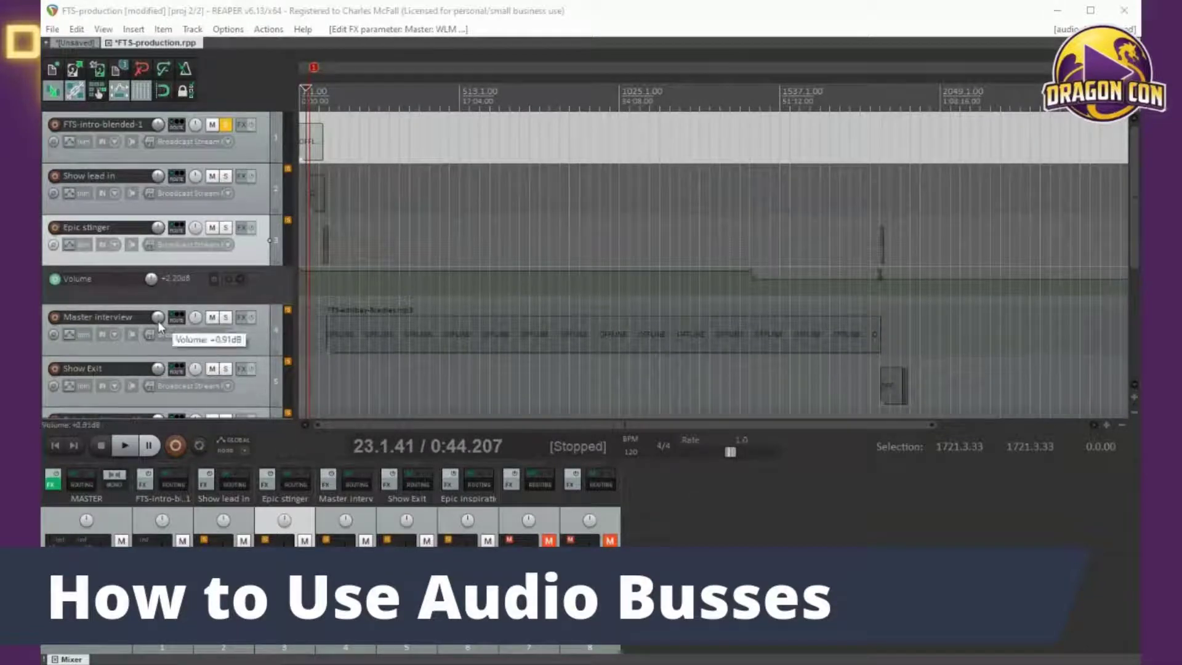
Step: Check the volume setting and volume envelope of the Epic Inspirational track
scroll(158, 320, "down", 1)
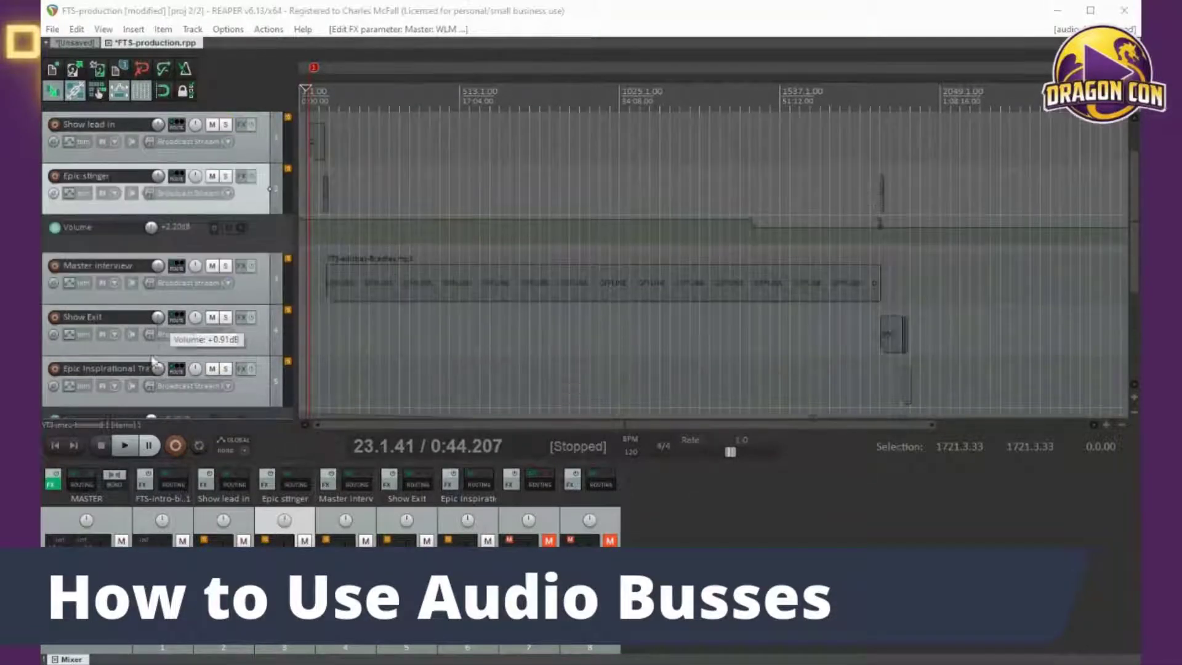
mouse_move(154, 371)
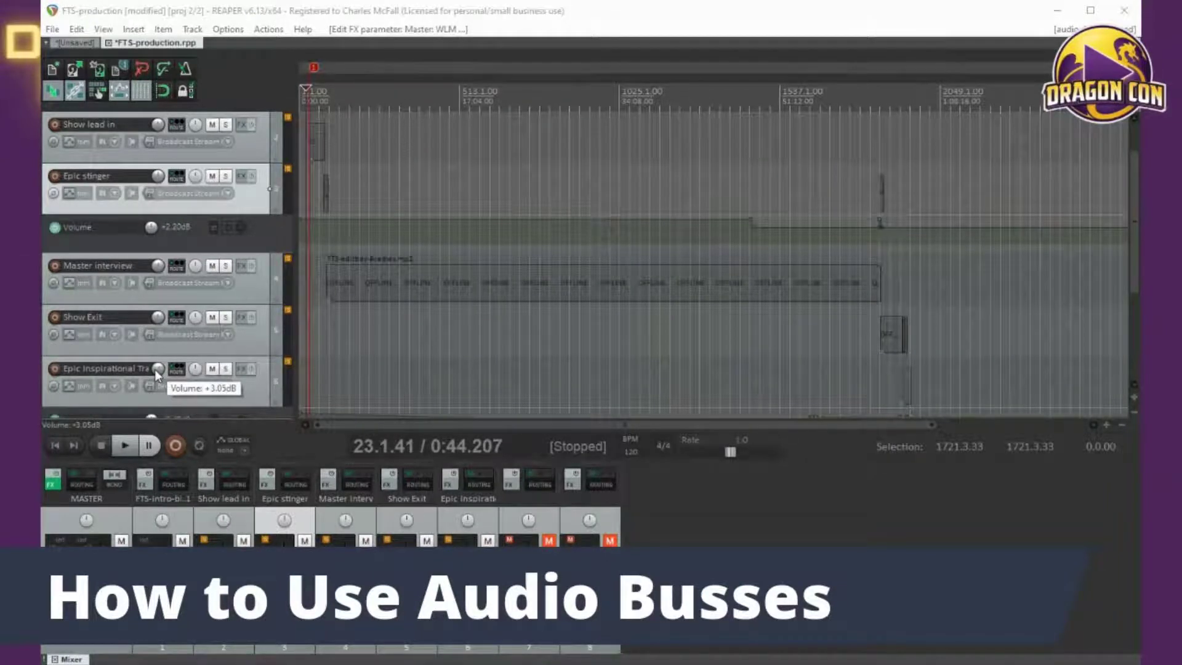
scroll(145, 318, "down", 2)
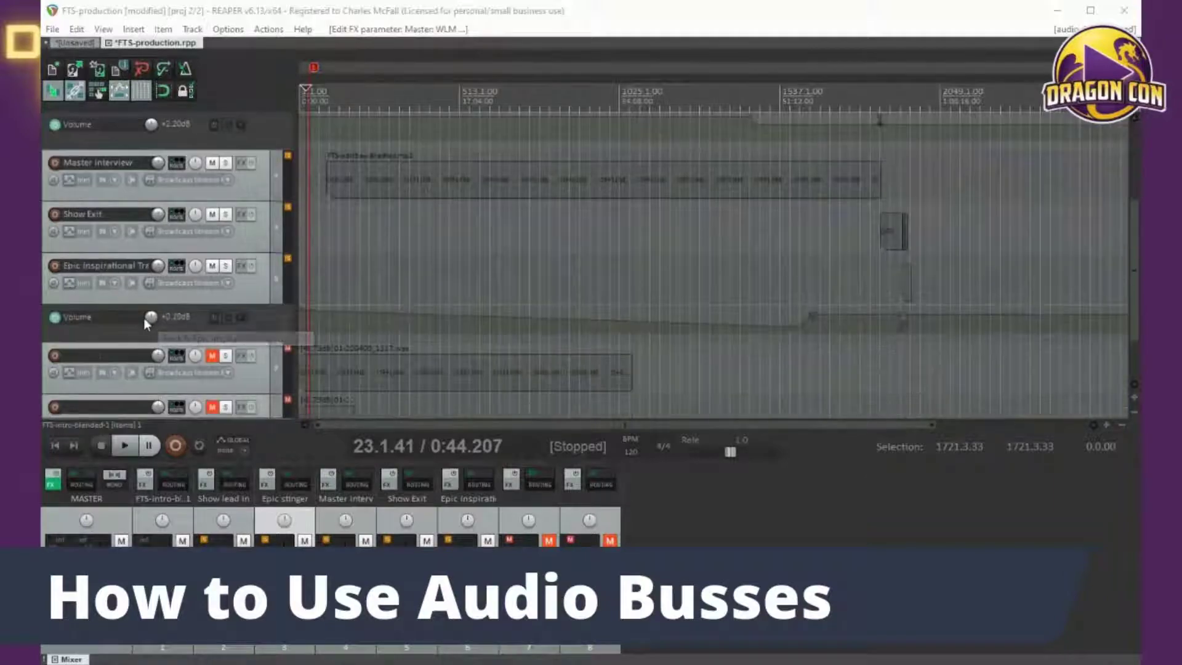
Step: Switch back to the unsaved project and play it from 0:39 and 0:37 to compare both recorded tracks' levels
left_click(72, 42)
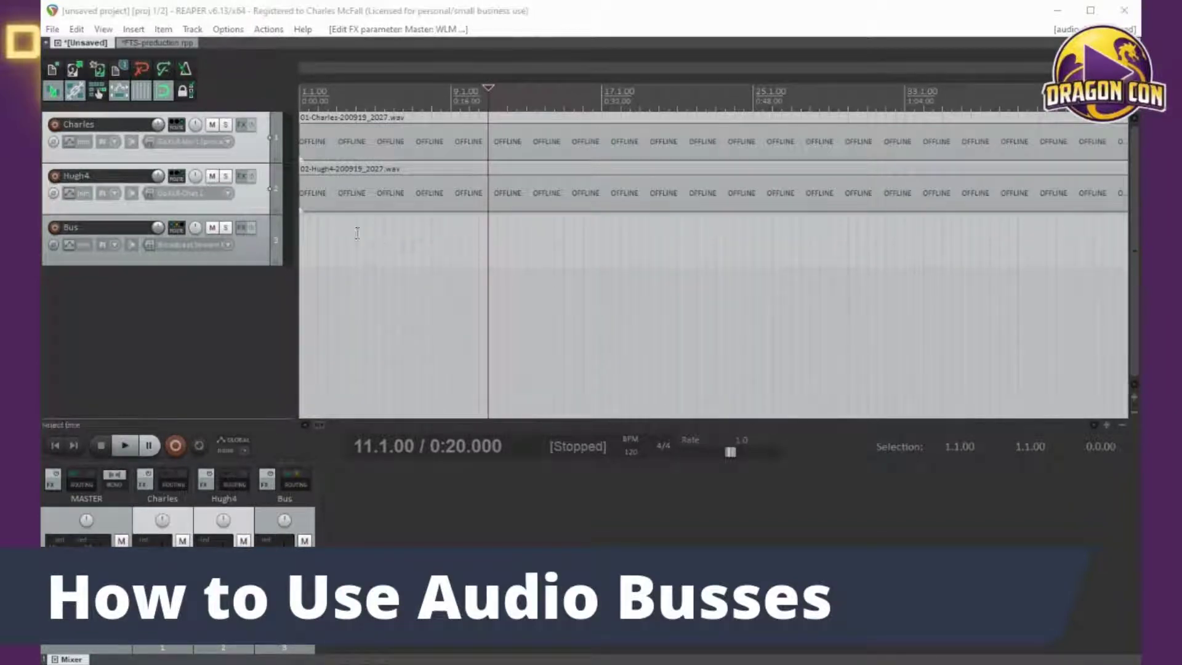
left_click(441, 105)
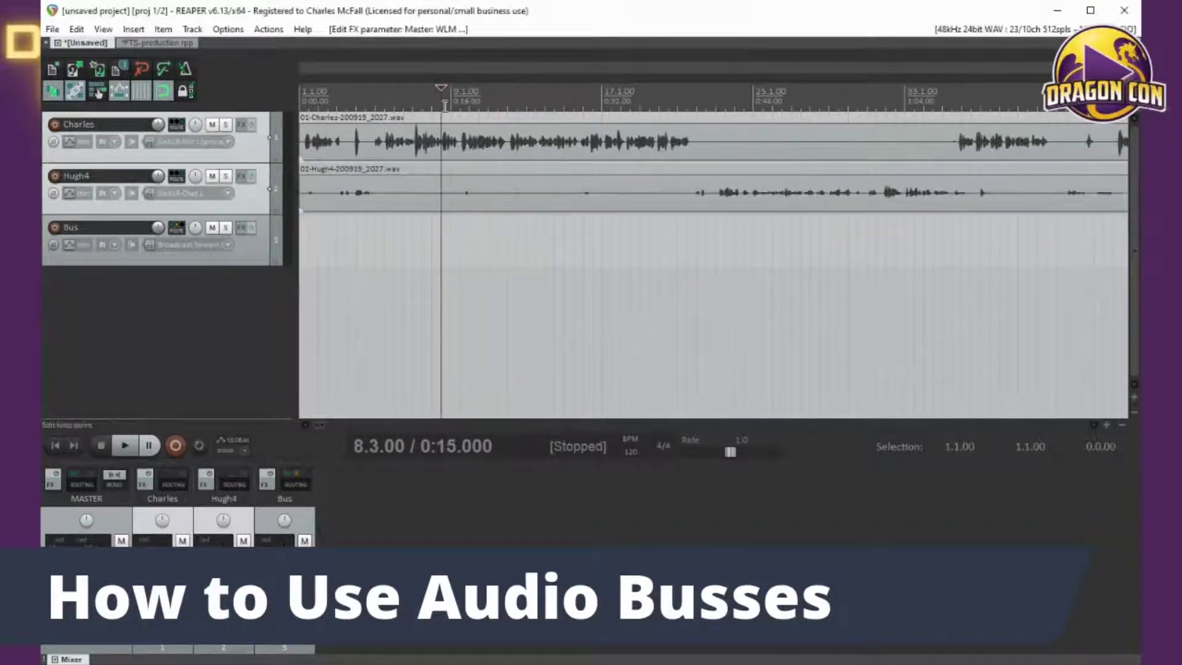
left_click(667, 79)
key("space")
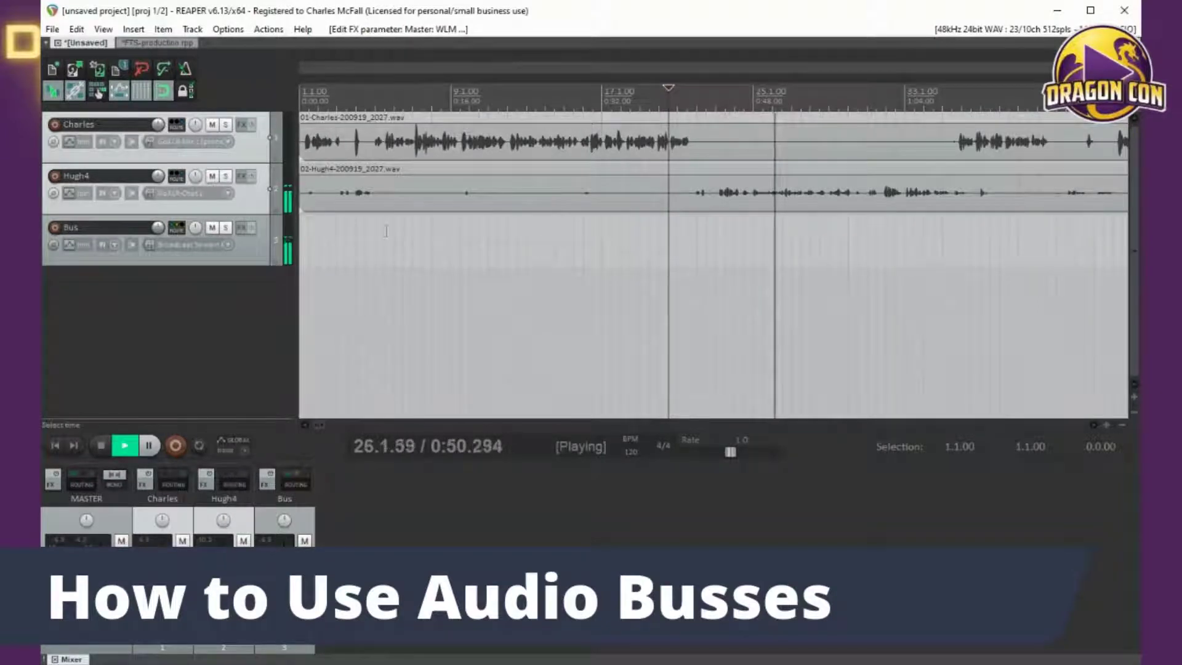
left_click(650, 94)
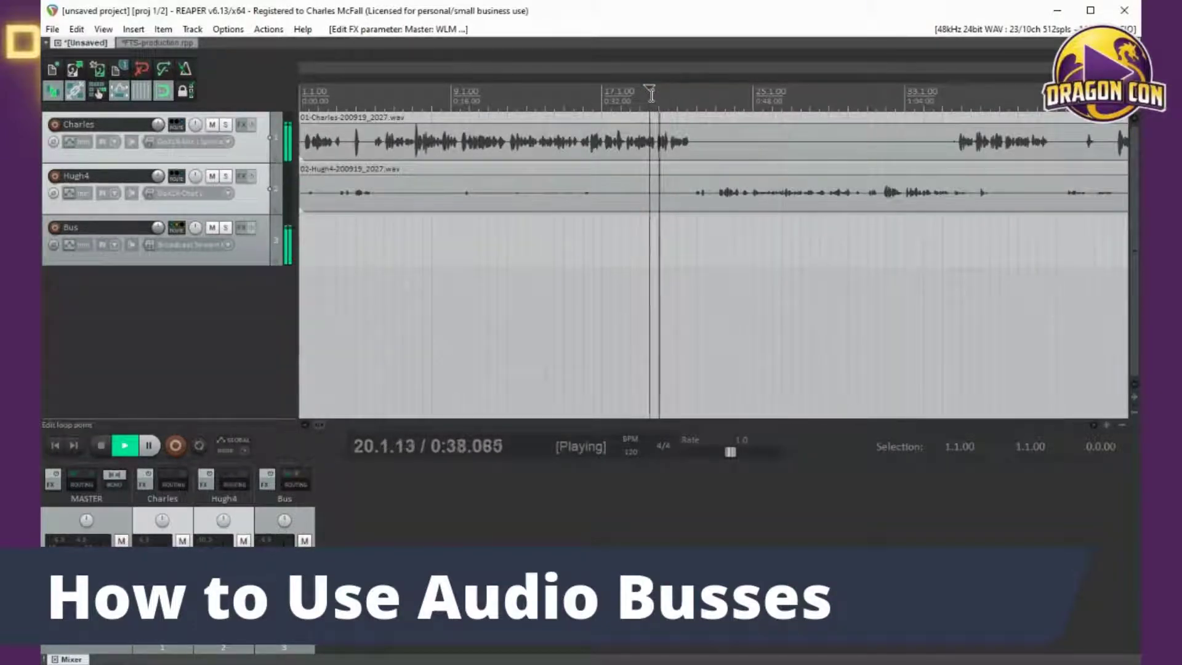
key("space")
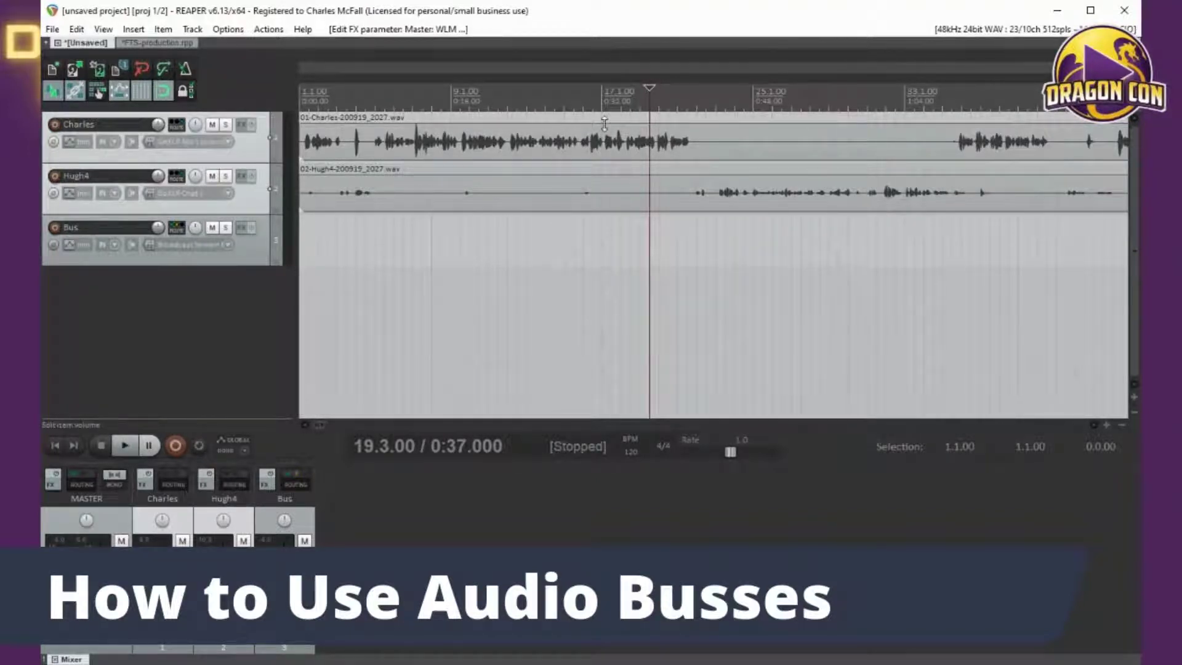
Step: Try lowering the first recorded track through its item volume and its track volume, and restore its level
left_click_drag(605, 123, 604, 144)
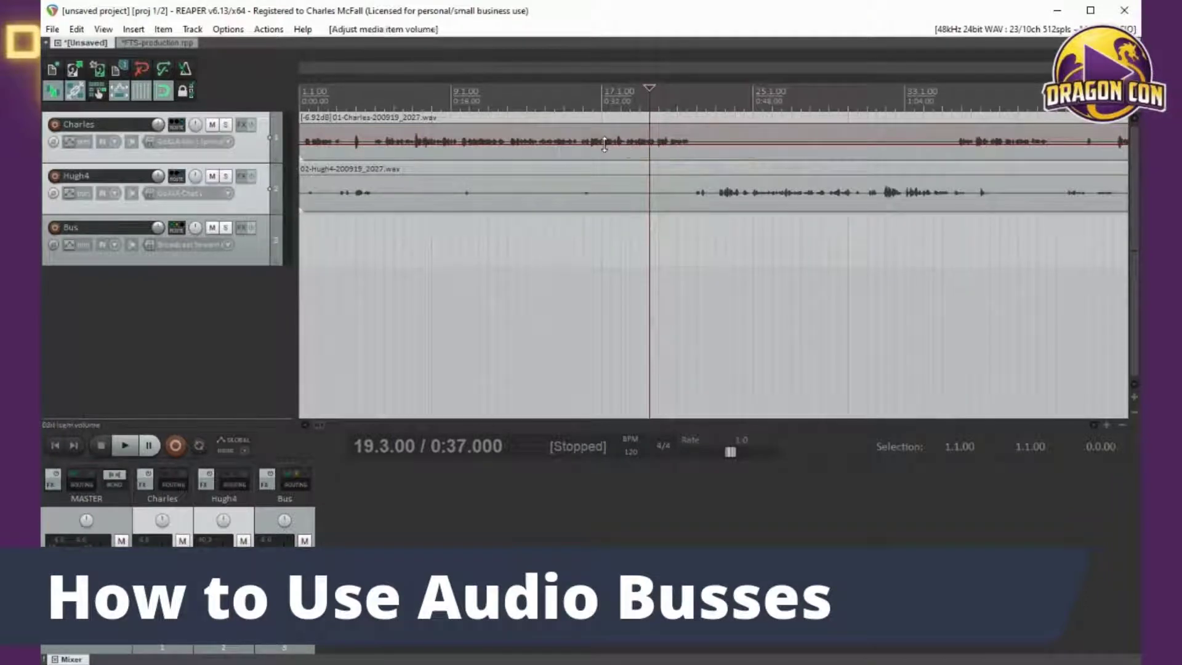
left_click(573, 104)
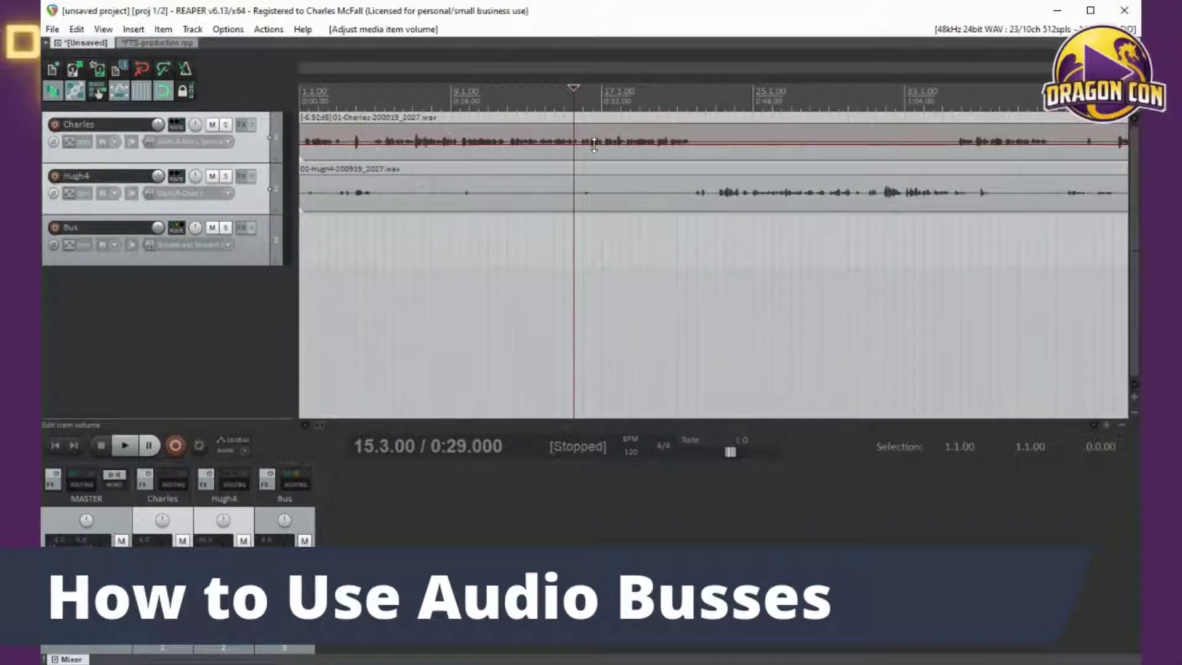
mouse_move(593, 144)
left_mouse_down()
mouse_move(596, 124)
mouse_move(603, 148)
left_mouse_up()
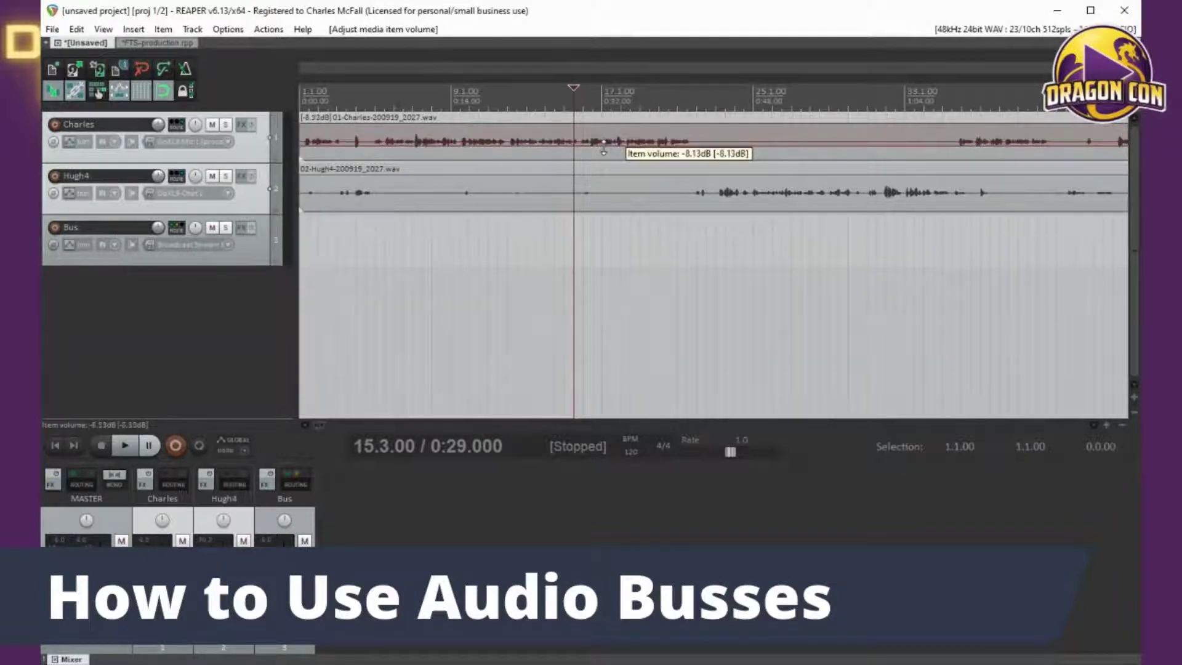
key("ctrl+z")
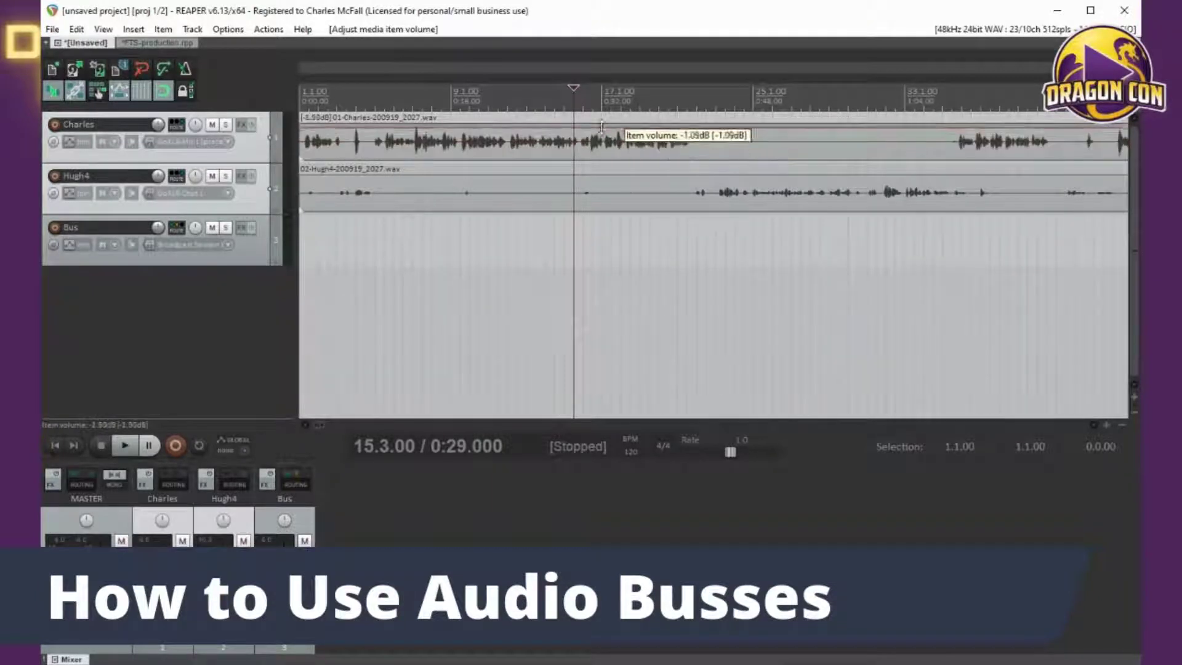
left_click(196, 127)
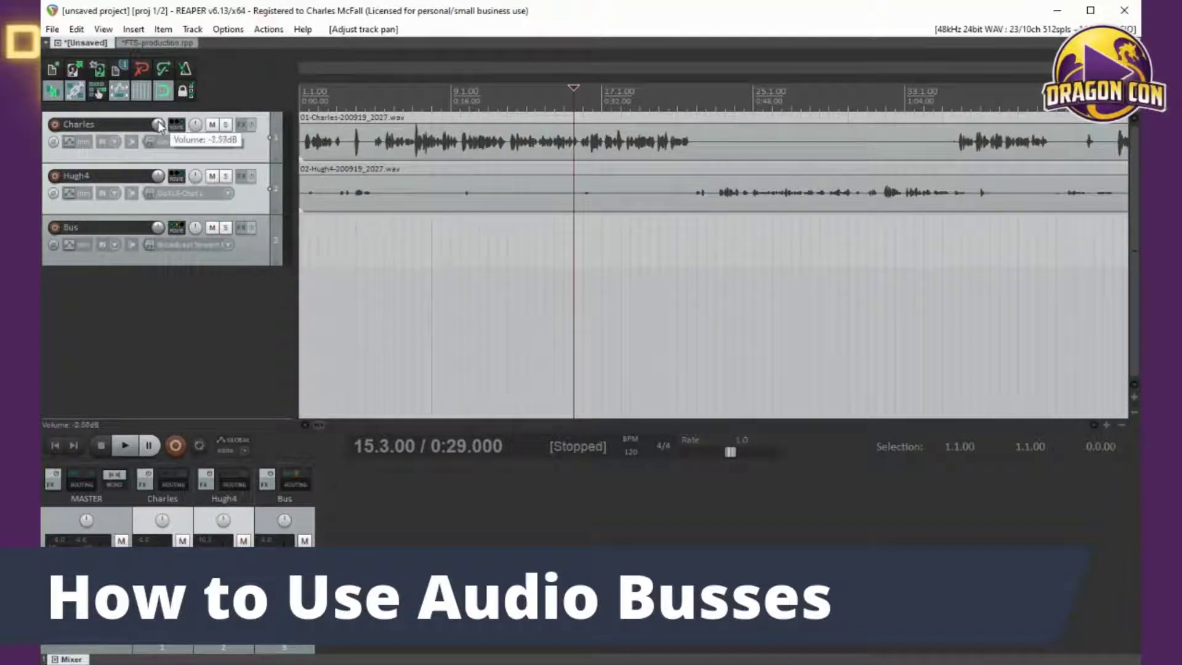
scroll(159, 126, "down", 4)
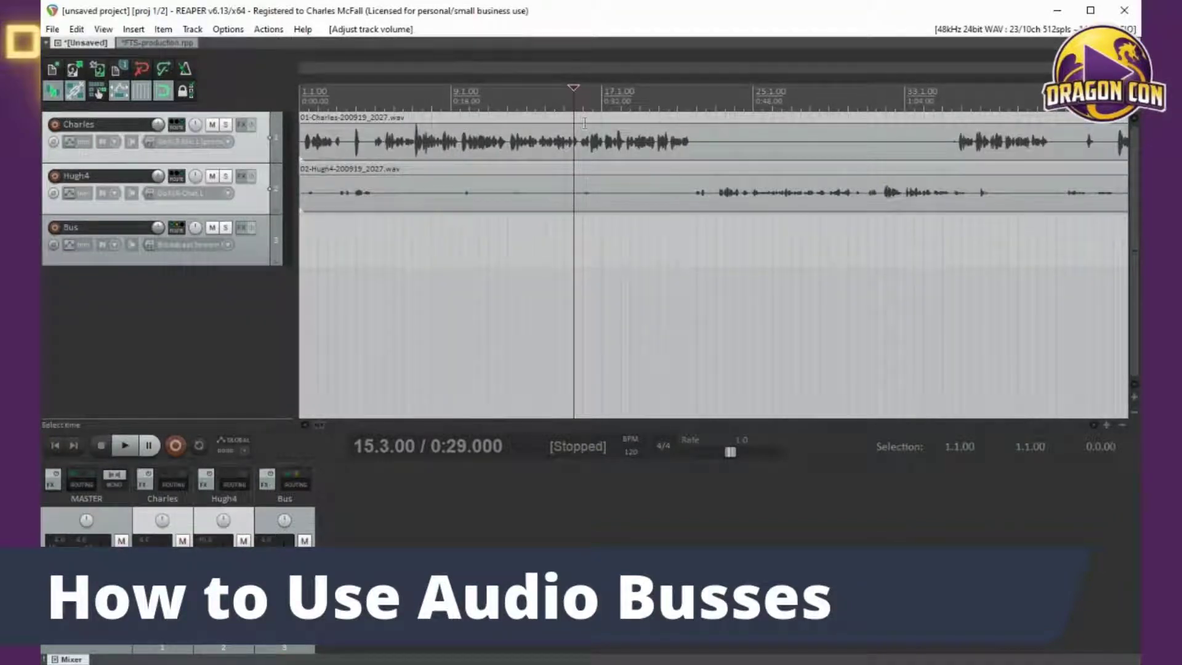
Step: Clear the stray time selection and lower the first recorded track's item volume to -6.19 dB
left_click(585, 143)
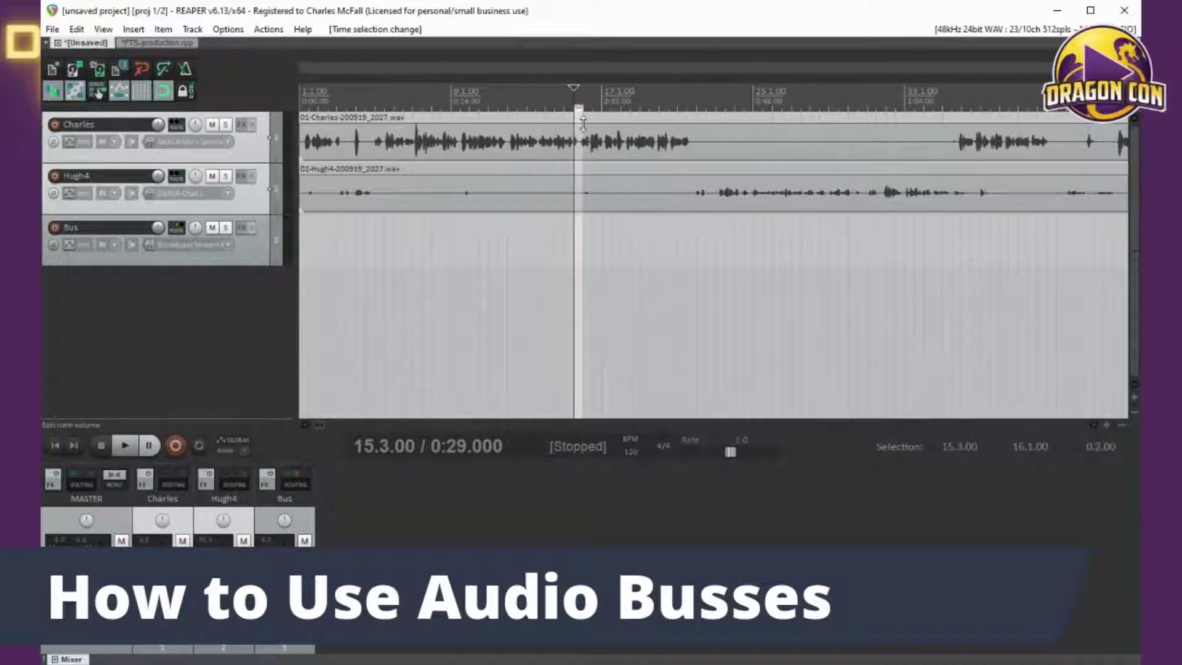
left_click(568, 131)
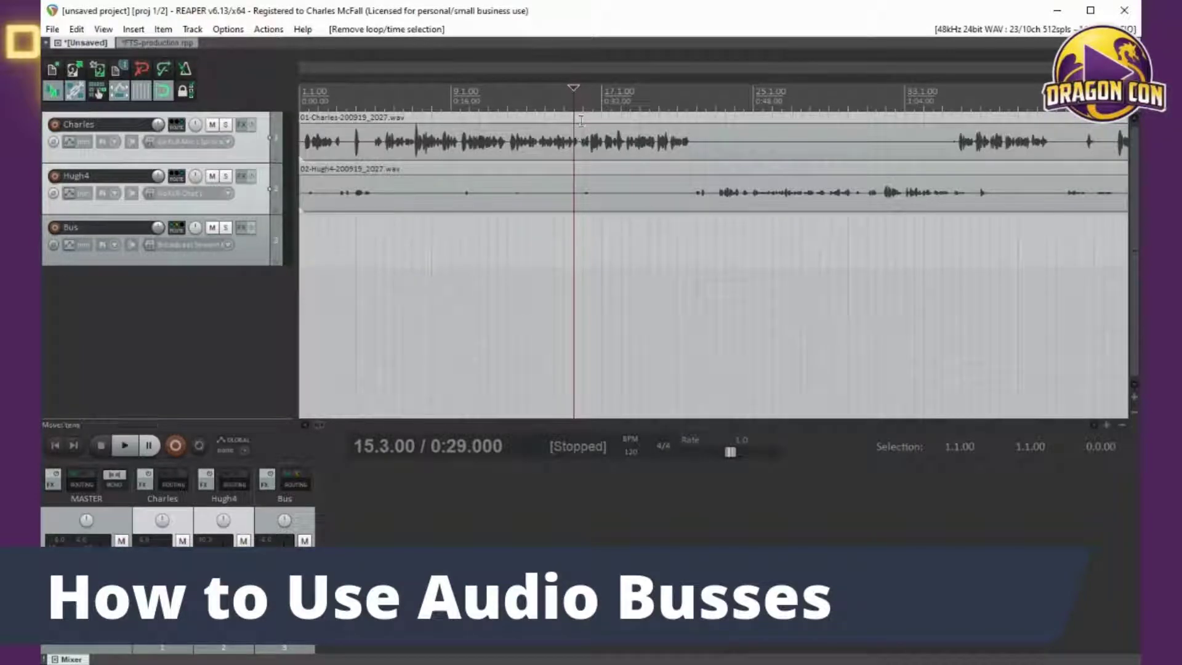
left_click_drag(576, 132, 579, 143)
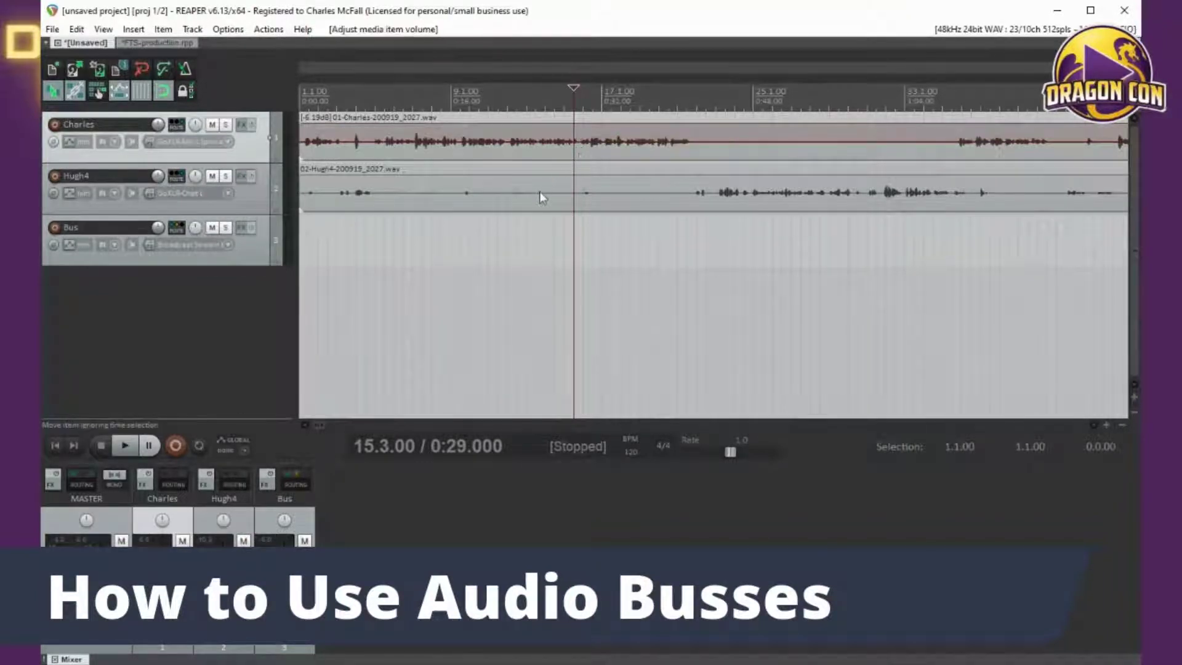
Step: Play passages from 0:29, 0:46 and 0:54 to compare the lowered first track with the second track
key("space")
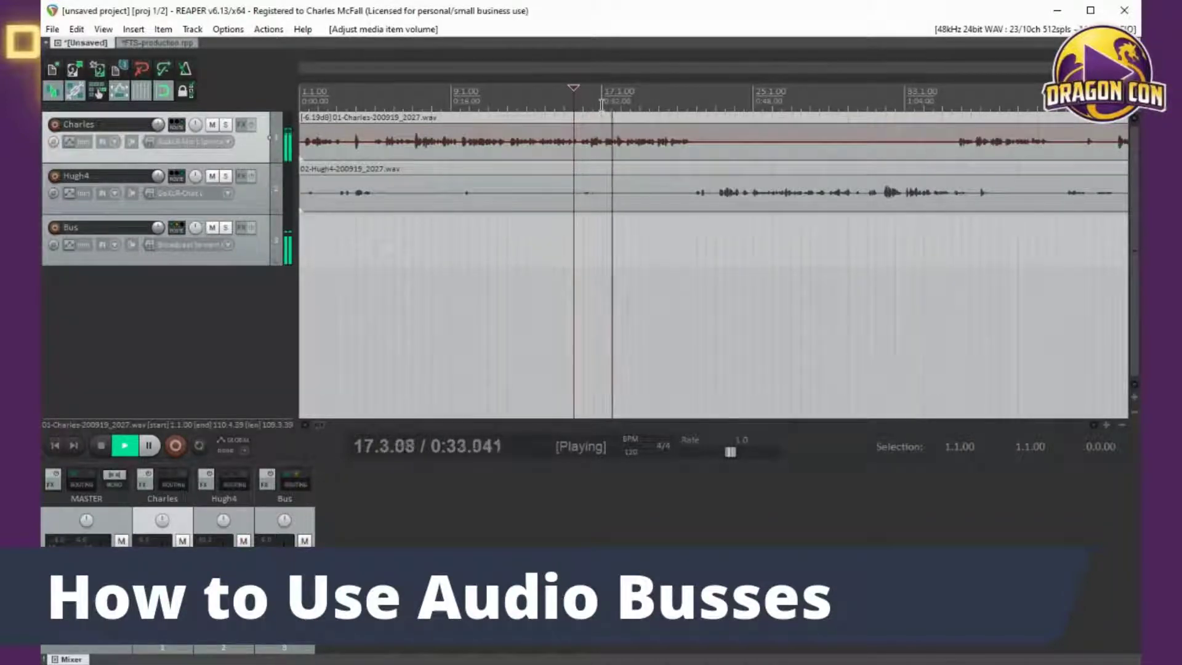
key("space")
left_click(735, 106)
key("space")
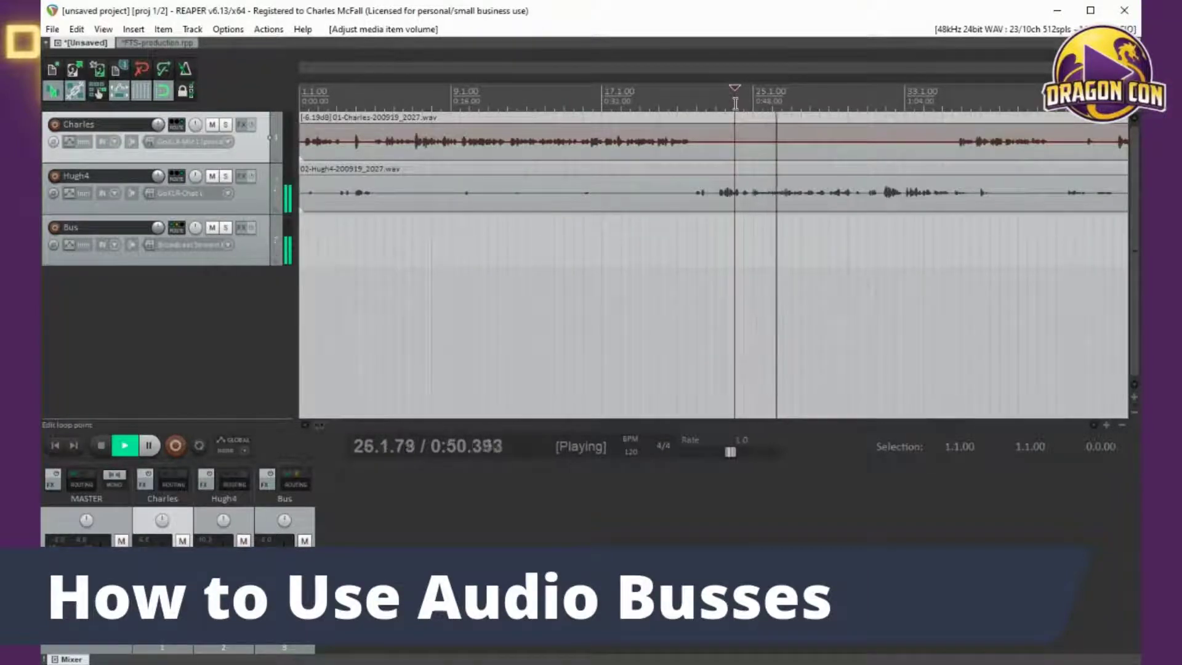
key("space")
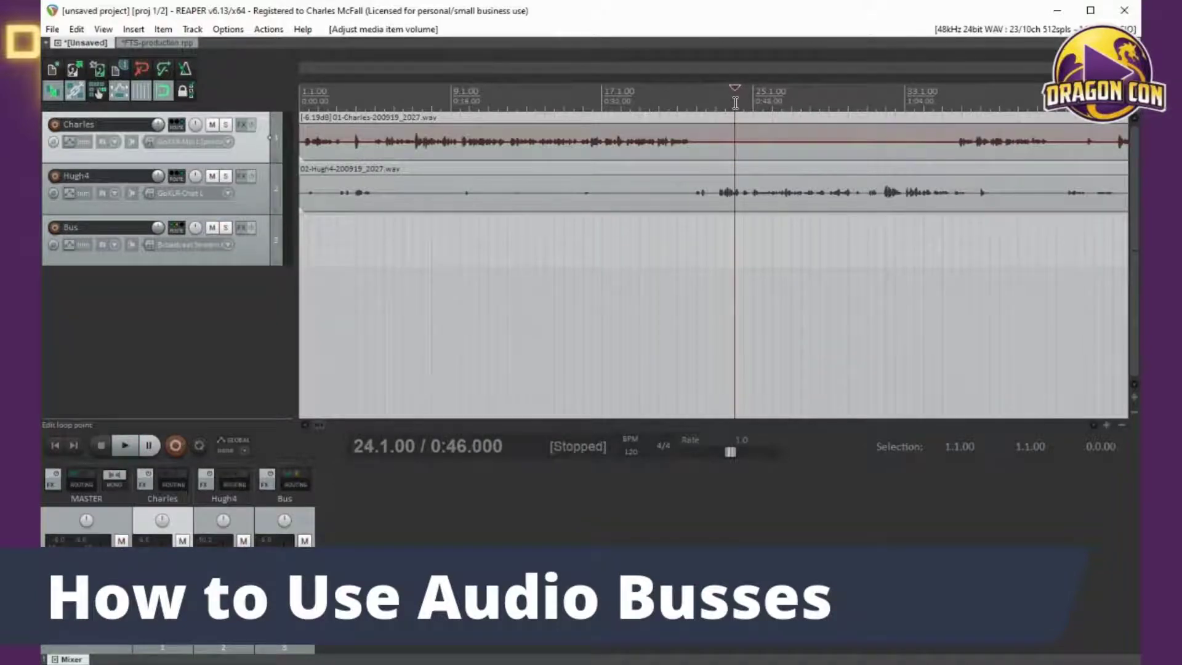
left_click(811, 98)
key("space")
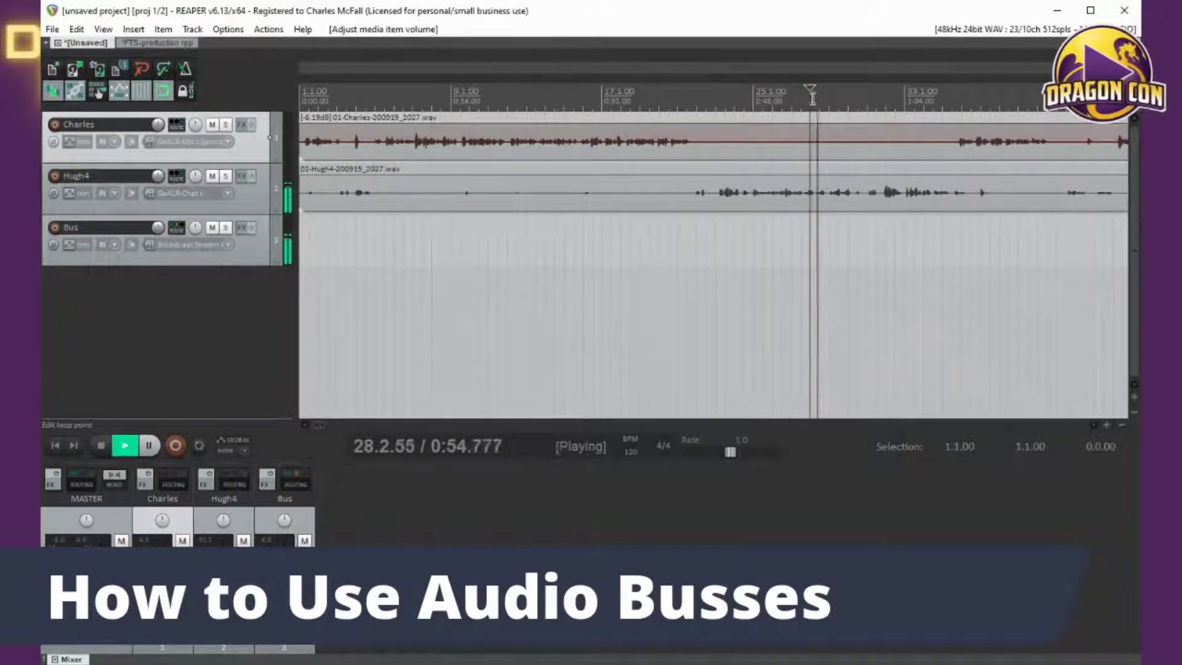
key("space")
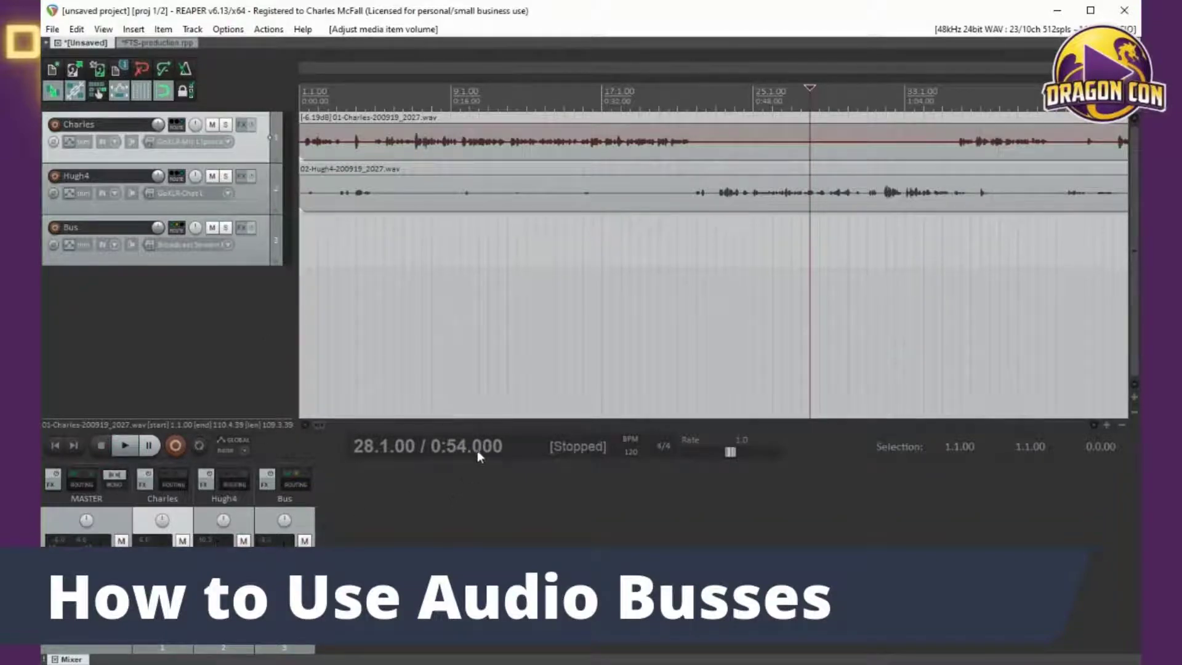
Step: Compare the tracks from 0:37 and 0:46, and raise the second recorded track's item volume to +3.35 dB
left_click(686, 96)
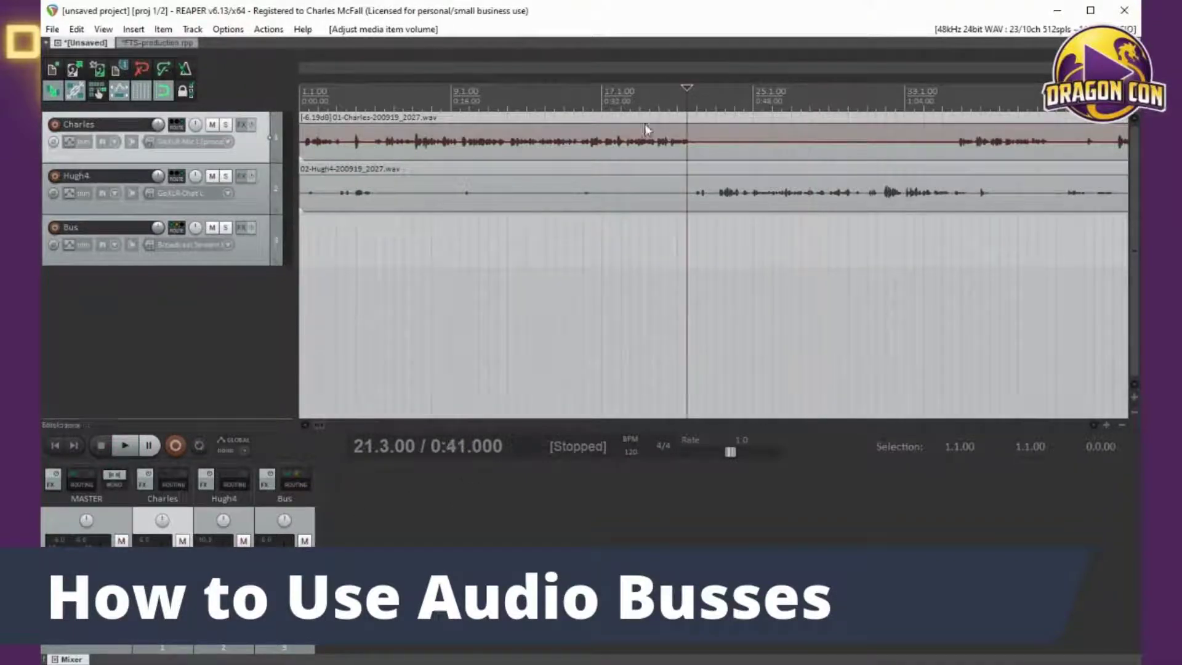
left_click(649, 91)
key("space")
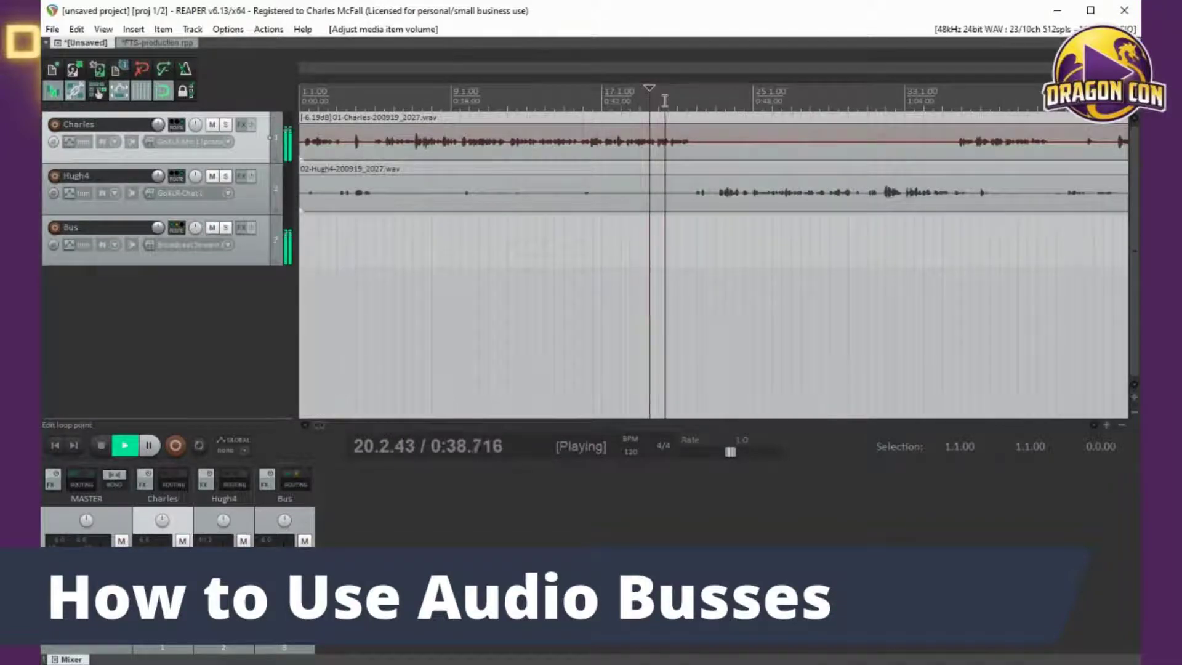
left_click(736, 95)
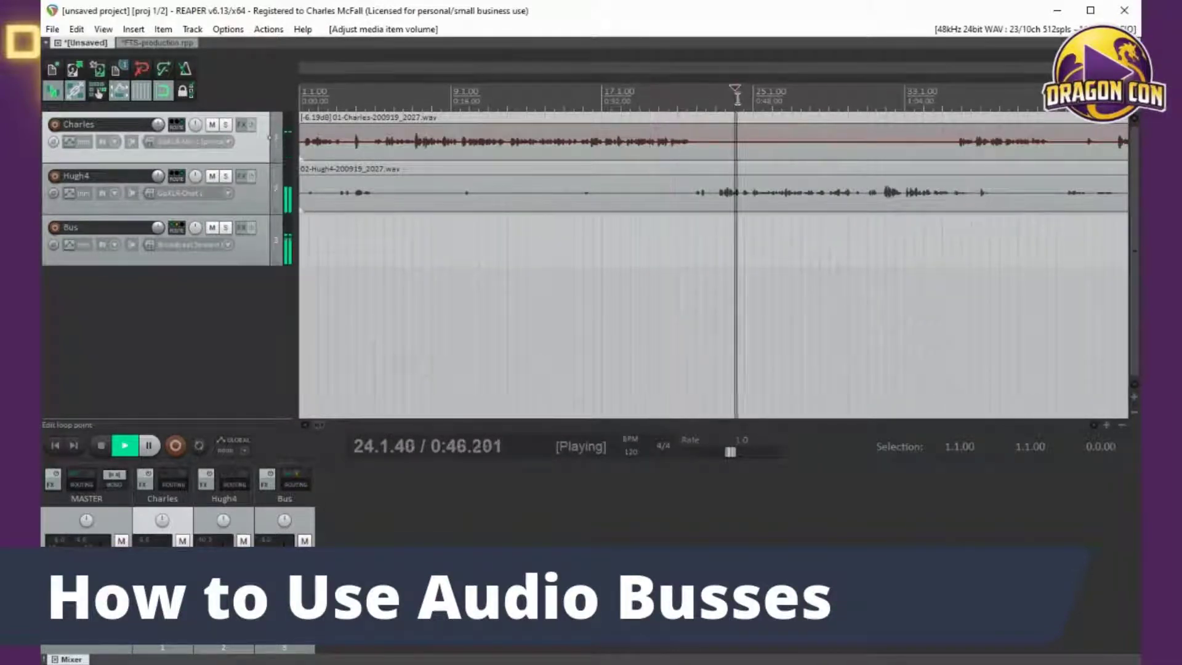
key("space")
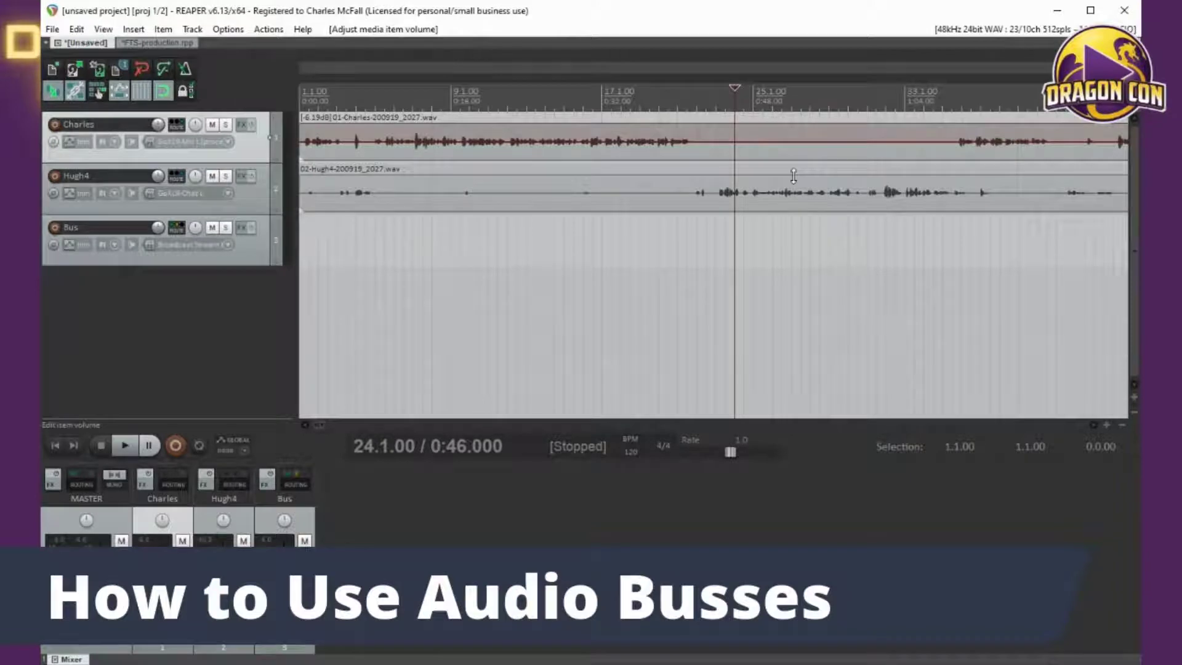
left_click_drag(794, 176, 793, 157)
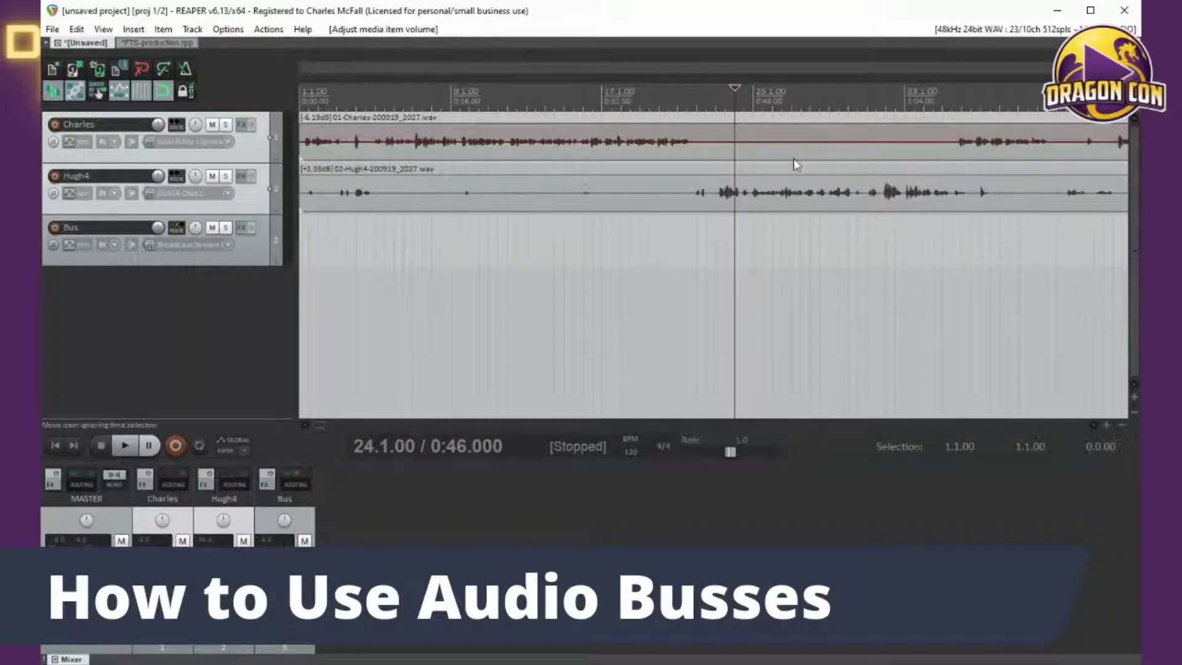
Step: Play the recording from 0:50, 0:39 and 1:13 to check the balance between the two adjusted tracks
left_click(773, 100)
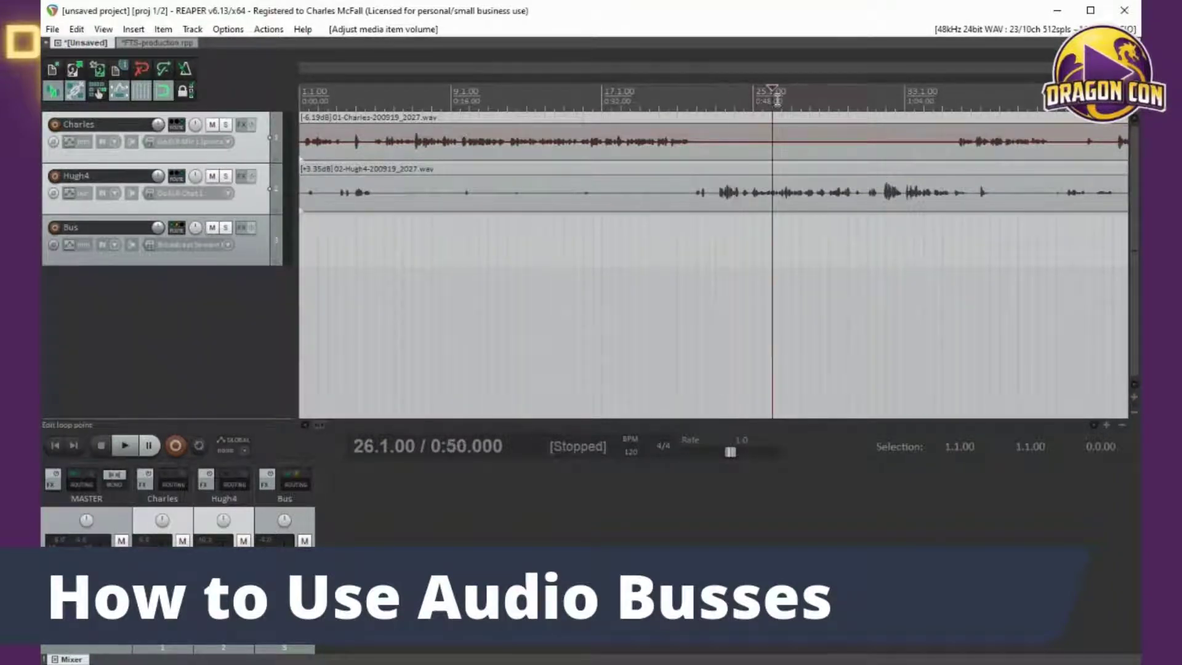
key("space")
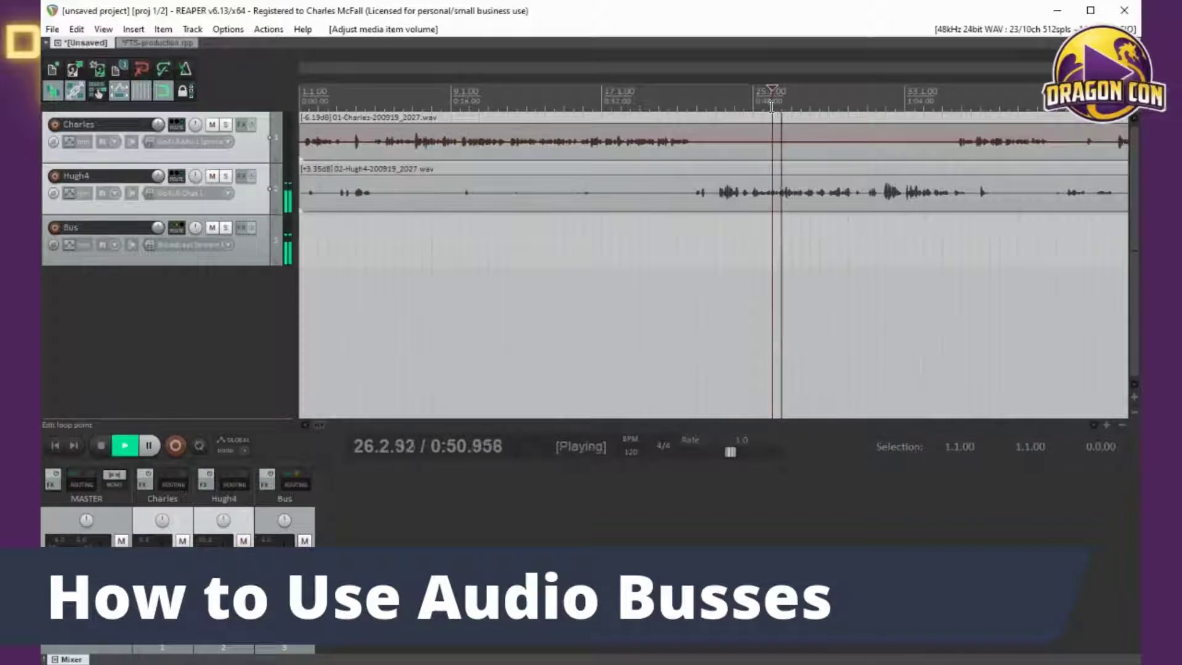
left_click(668, 92)
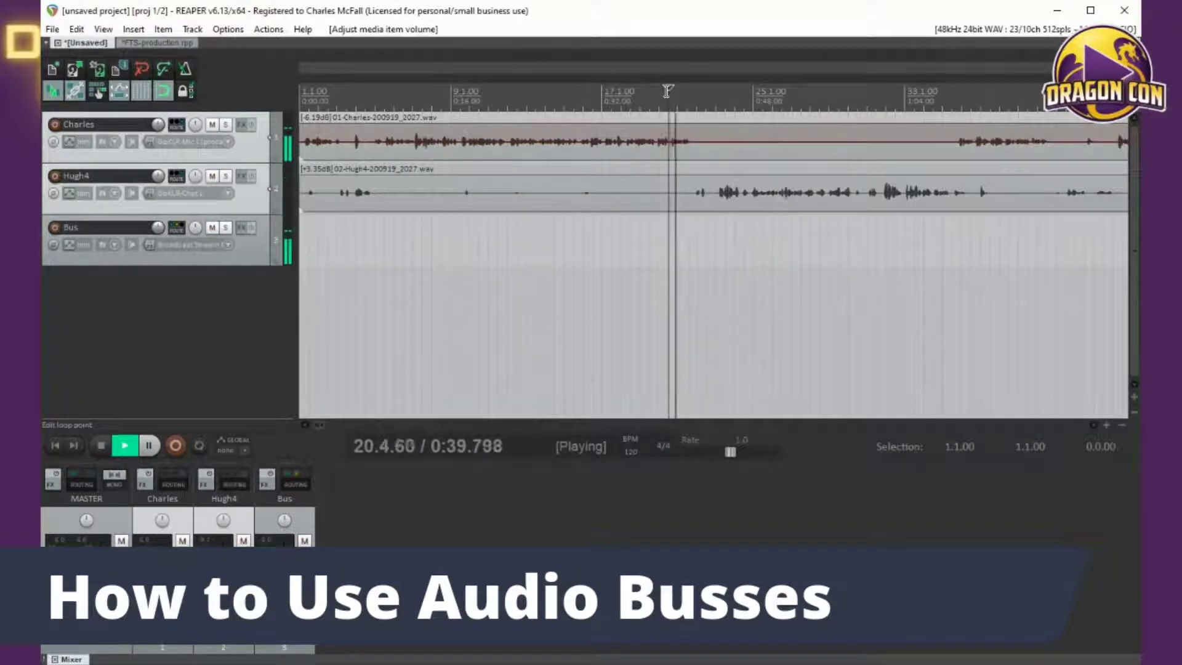
key("space")
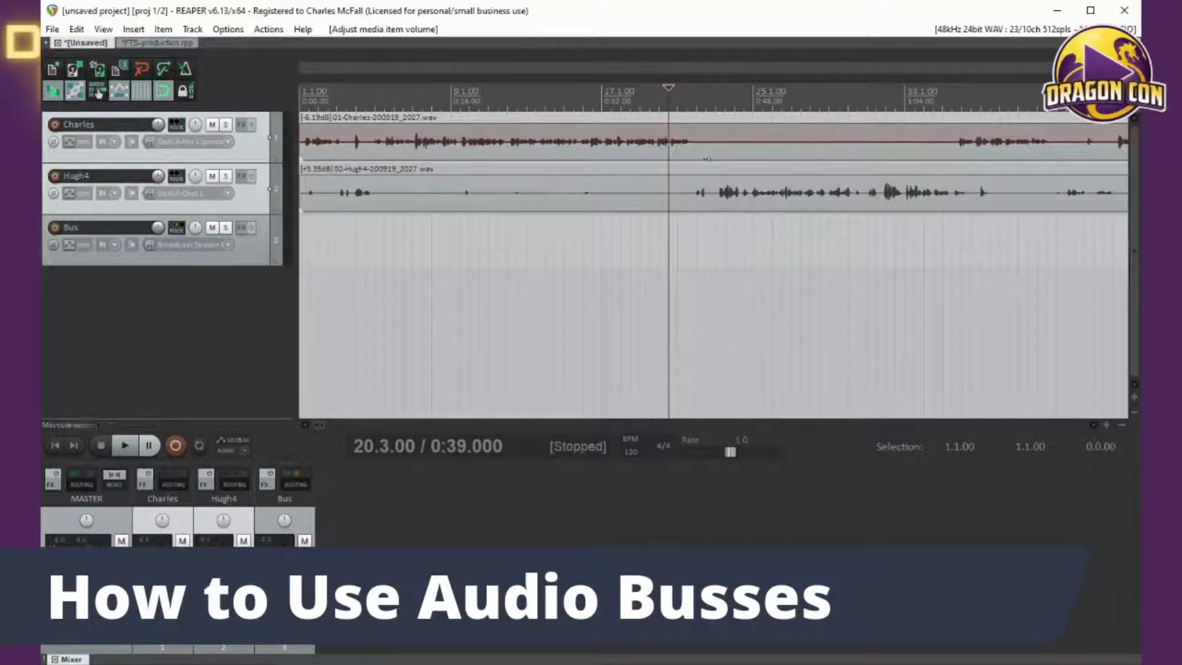
left_click(989, 93)
key("space")
key("space")
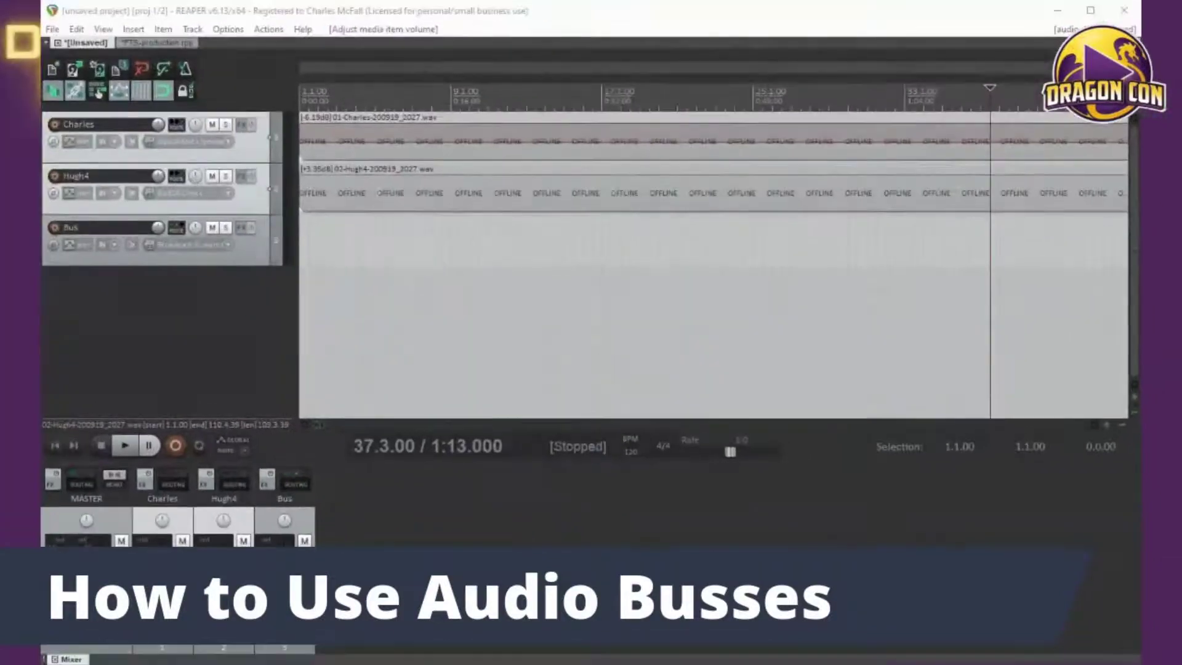
Step: Open the Bus track's effects chain and dismiss the plugin list without adding an effect
left_click(251, 262)
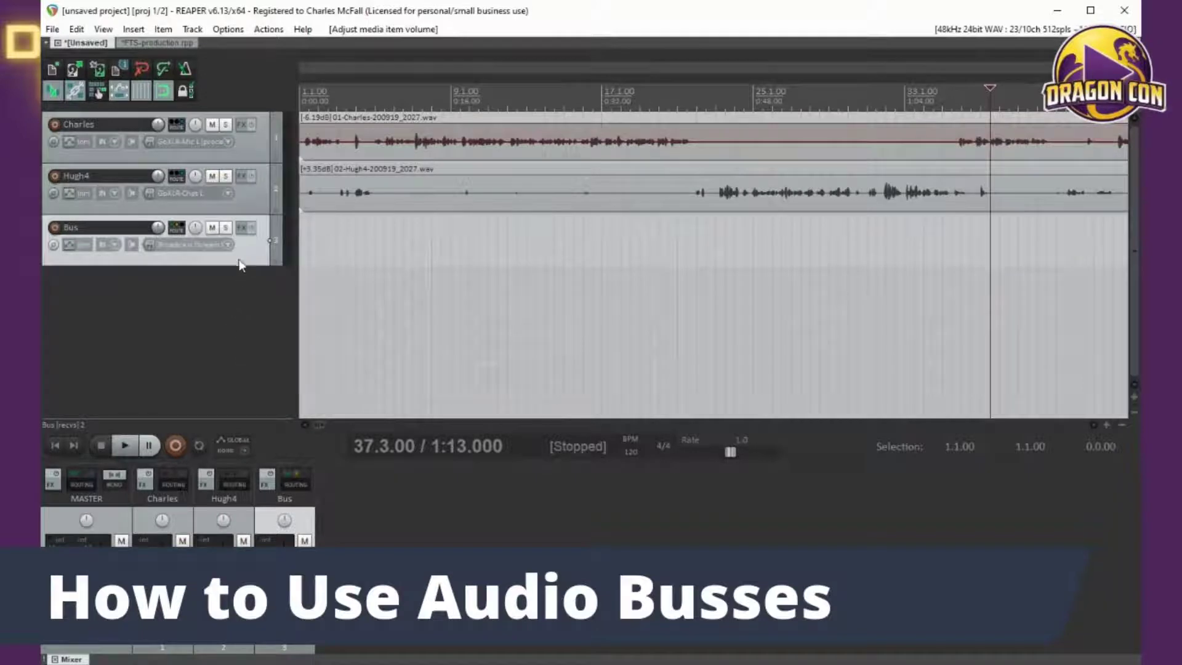
left_click(245, 229)
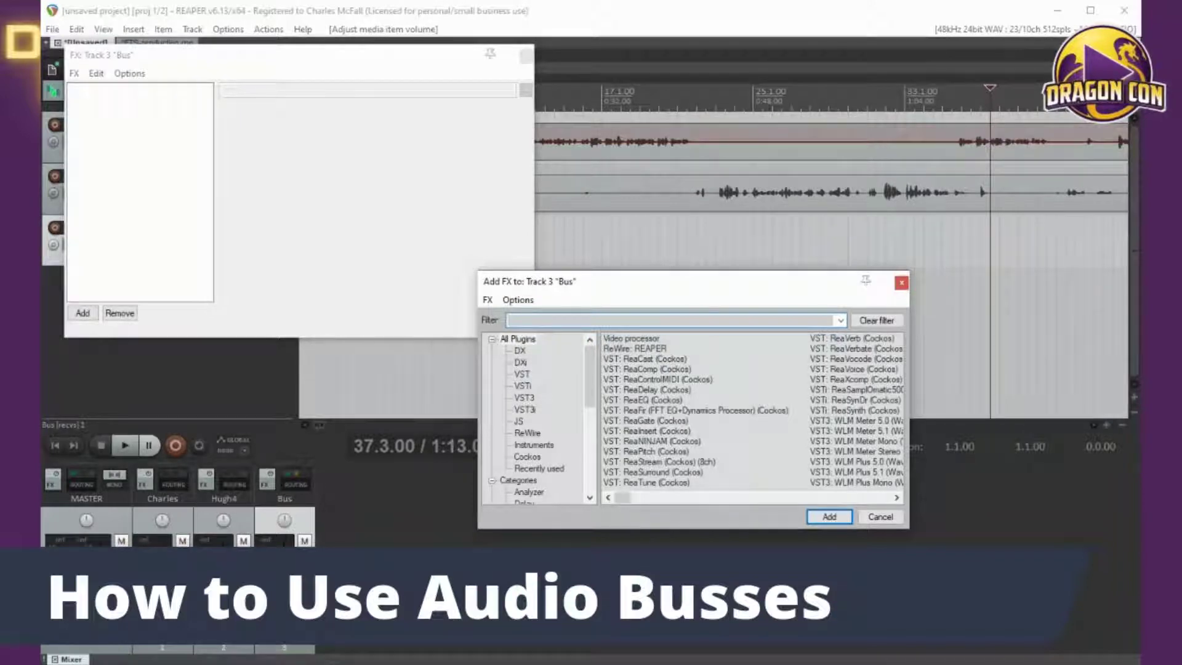
left_click(880, 517)
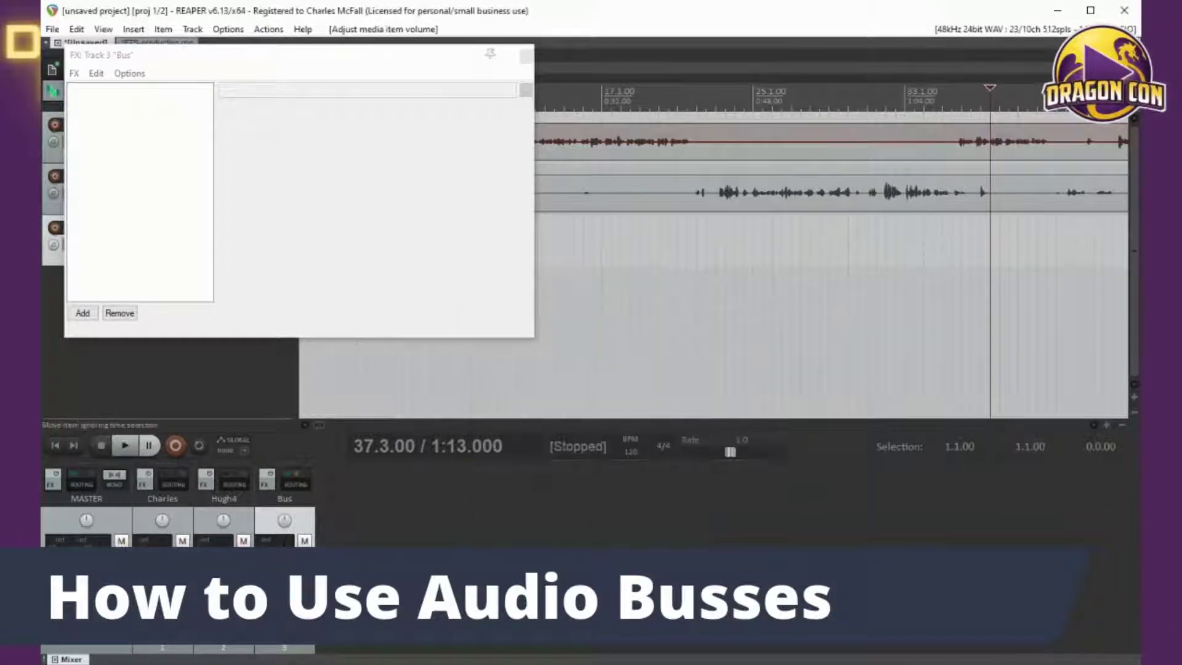
Step: Reopen the Bus track's effects chain, filter the plugins by "mast", and add JS: Master Limiter
key("Escape")
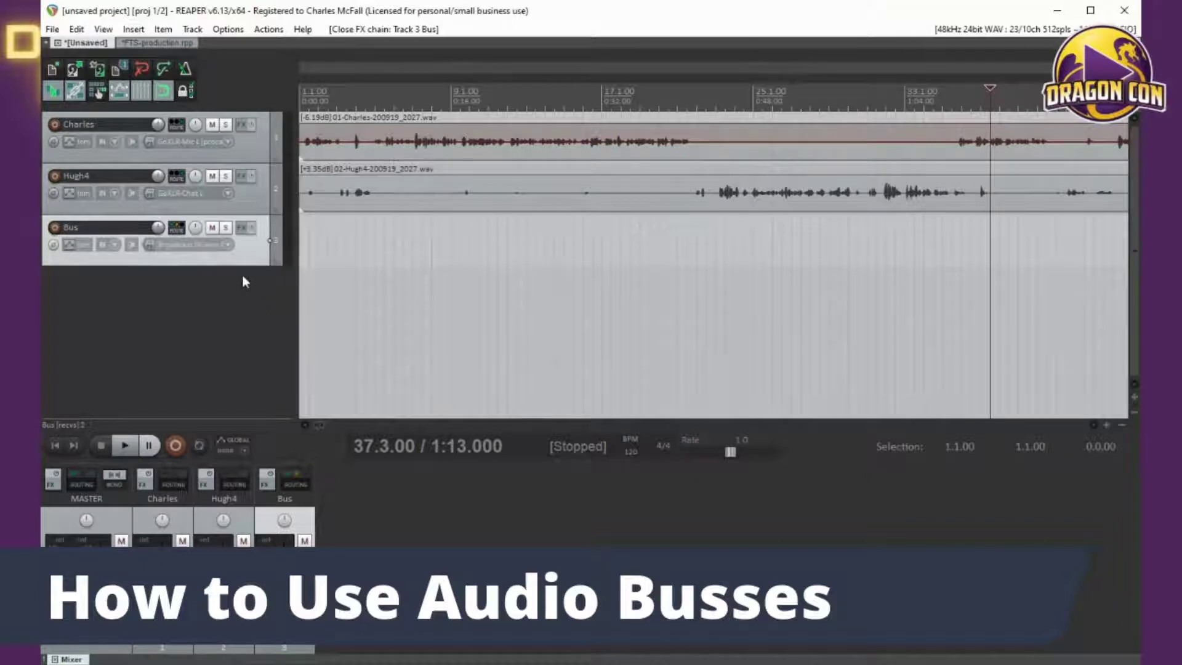
left_click(244, 228)
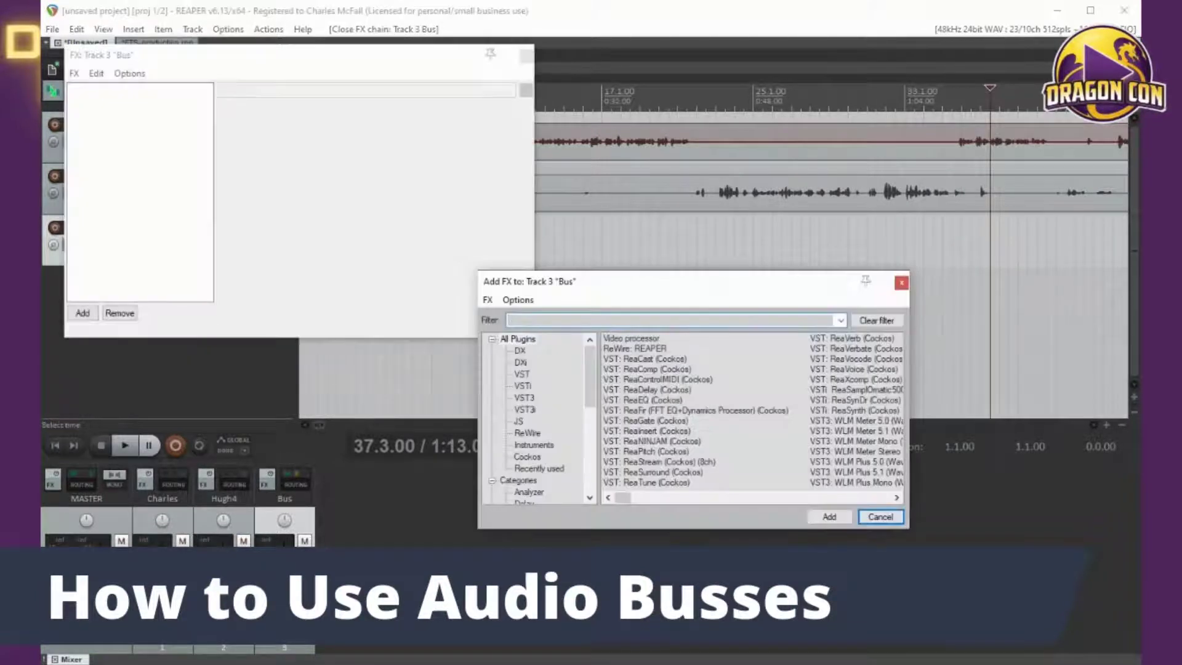
key("Escape")
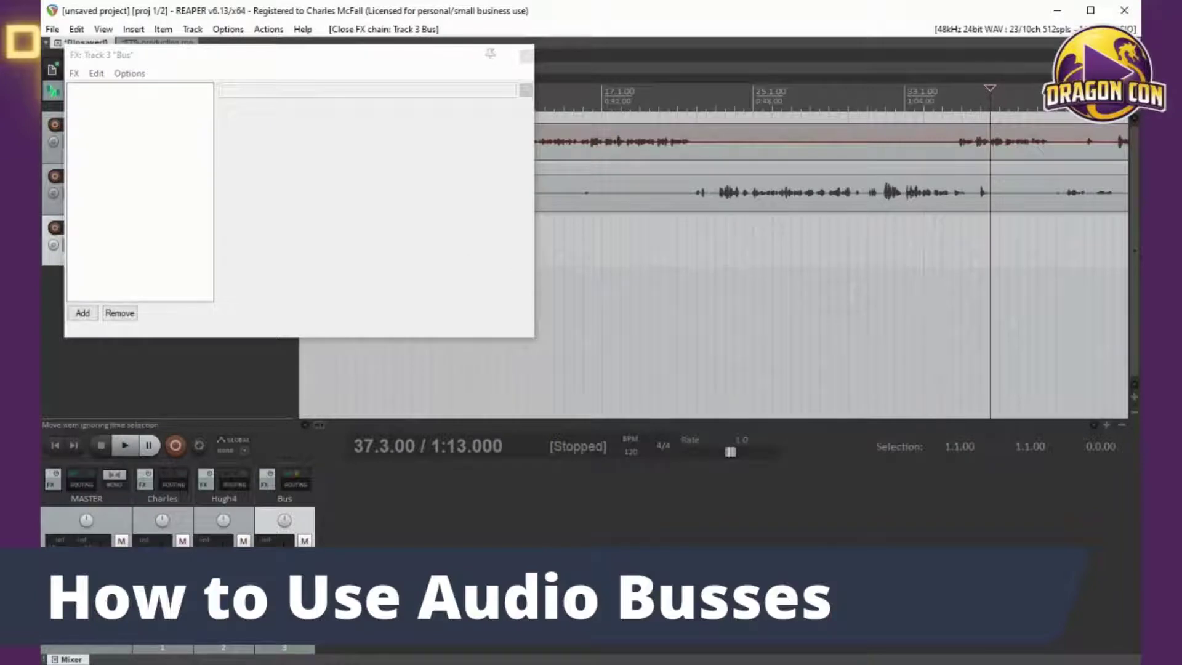
left_click(83, 313)
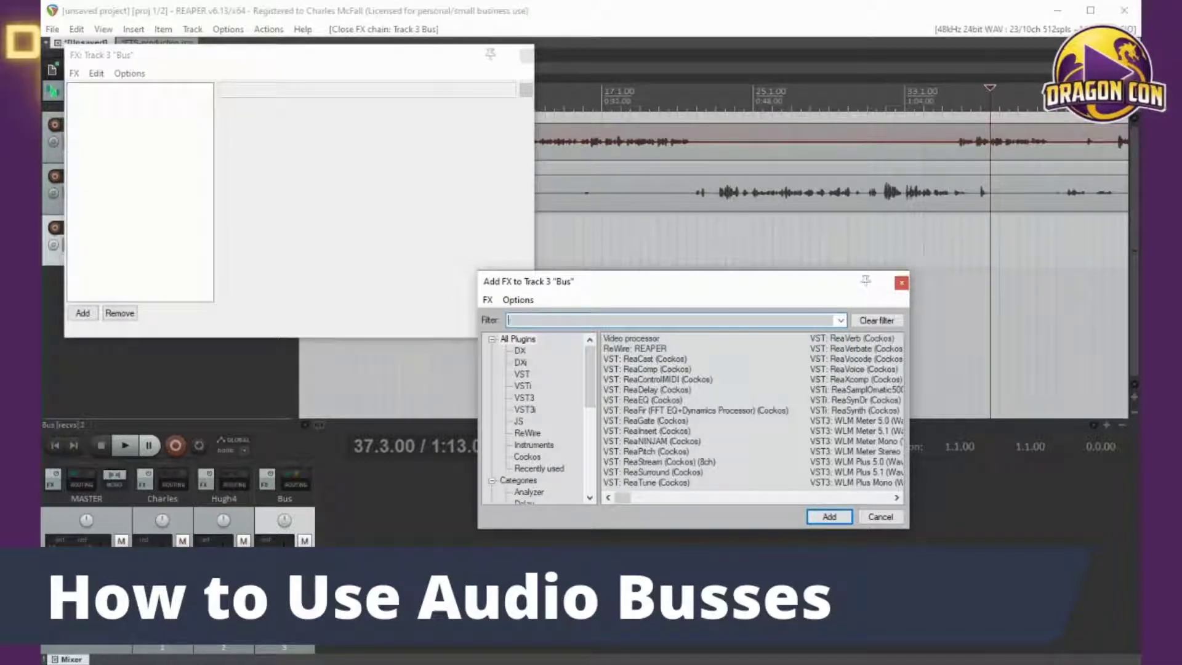
type("mast")
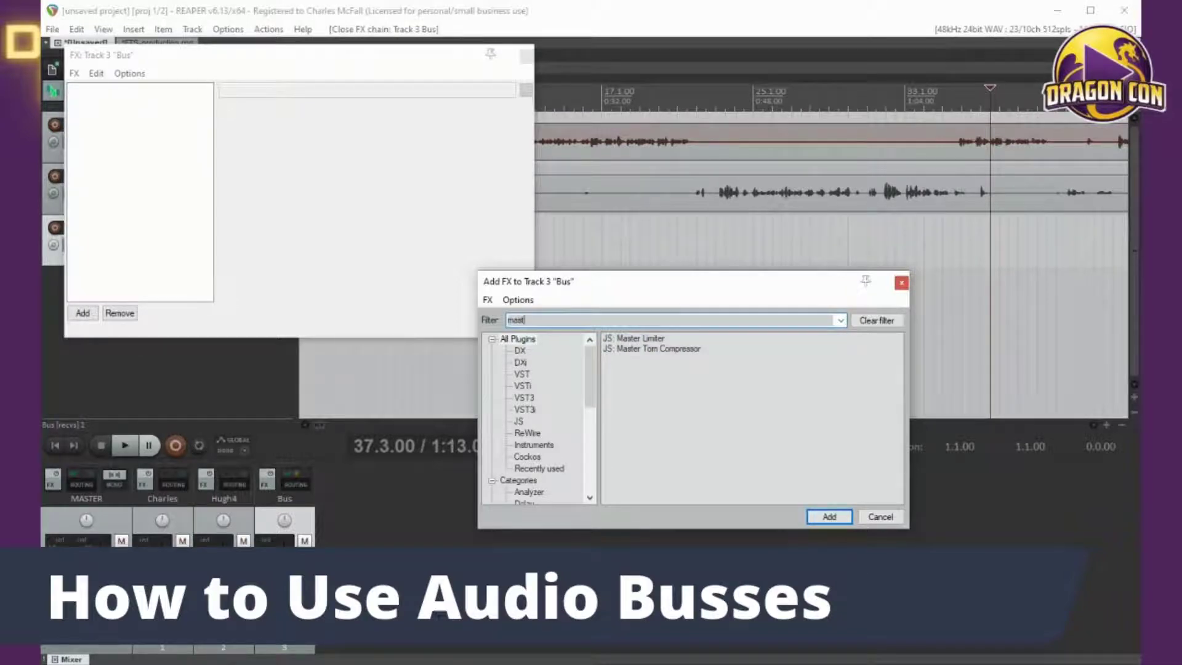
left_click(634, 338)
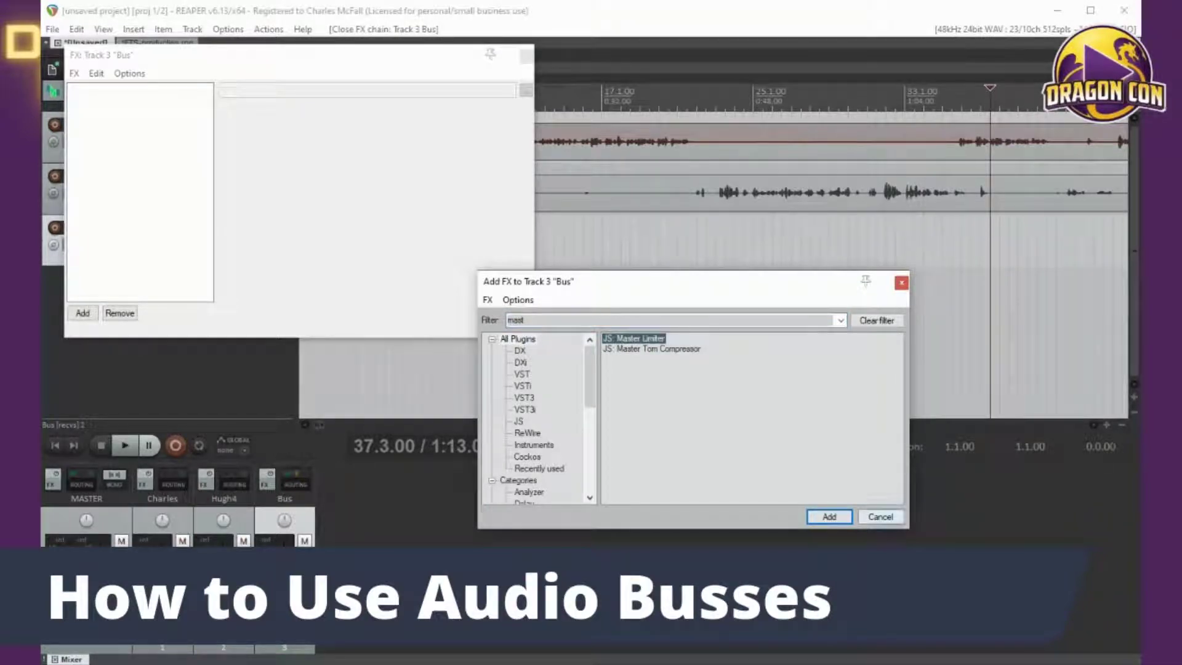
left_click(830, 516)
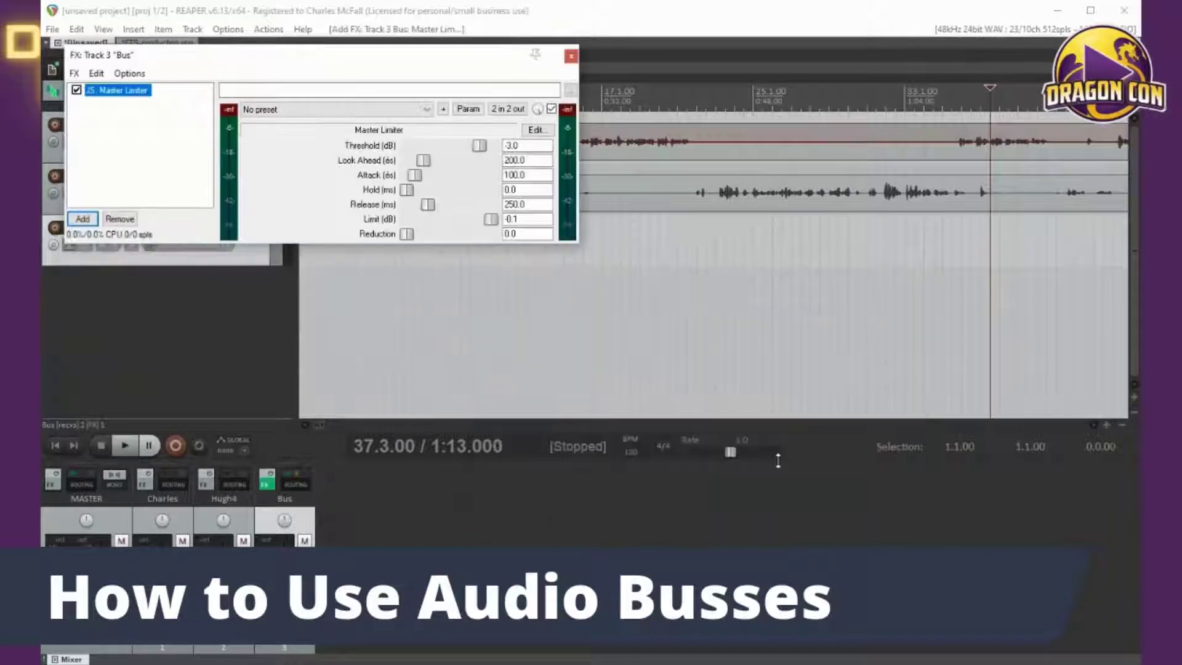
Step: Try the Master Limiter's limit at -6.0 dB and return it to -0.1 dB
left_click_drag(305, 59, 395, 138)
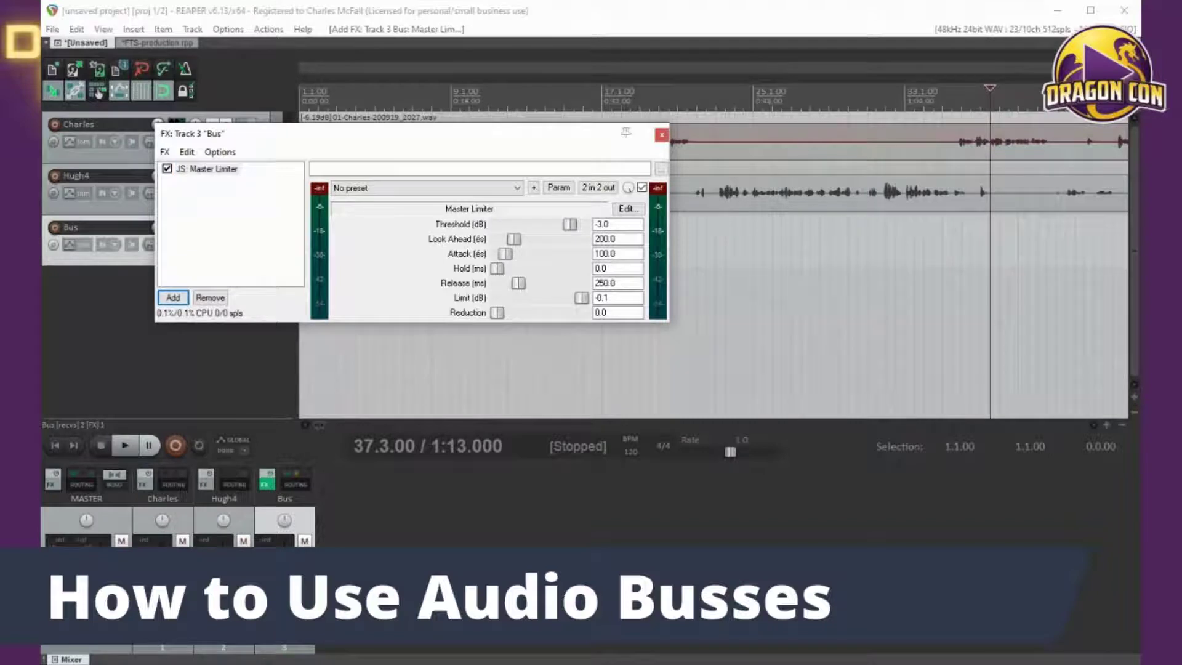
left_click_drag(582, 297, 497, 297)
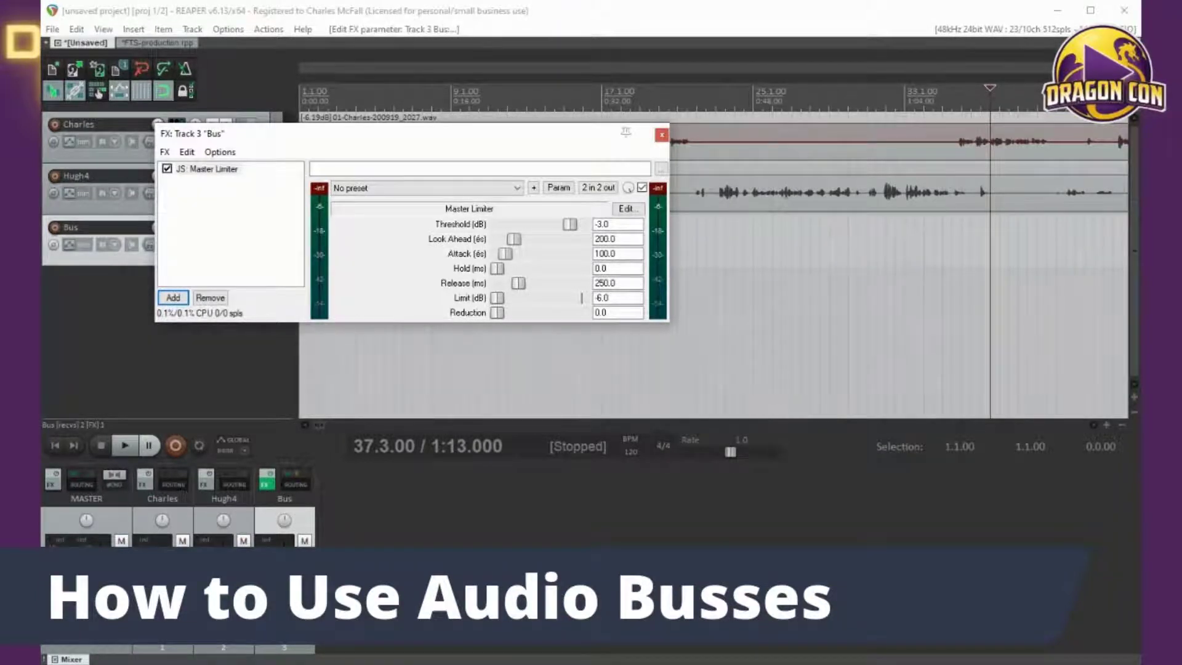
left_click(581, 297)
Step: Edit the Master Limiter's source code so the Limit slider's minimum is -30 dB, and save the script
left_click(626, 208)
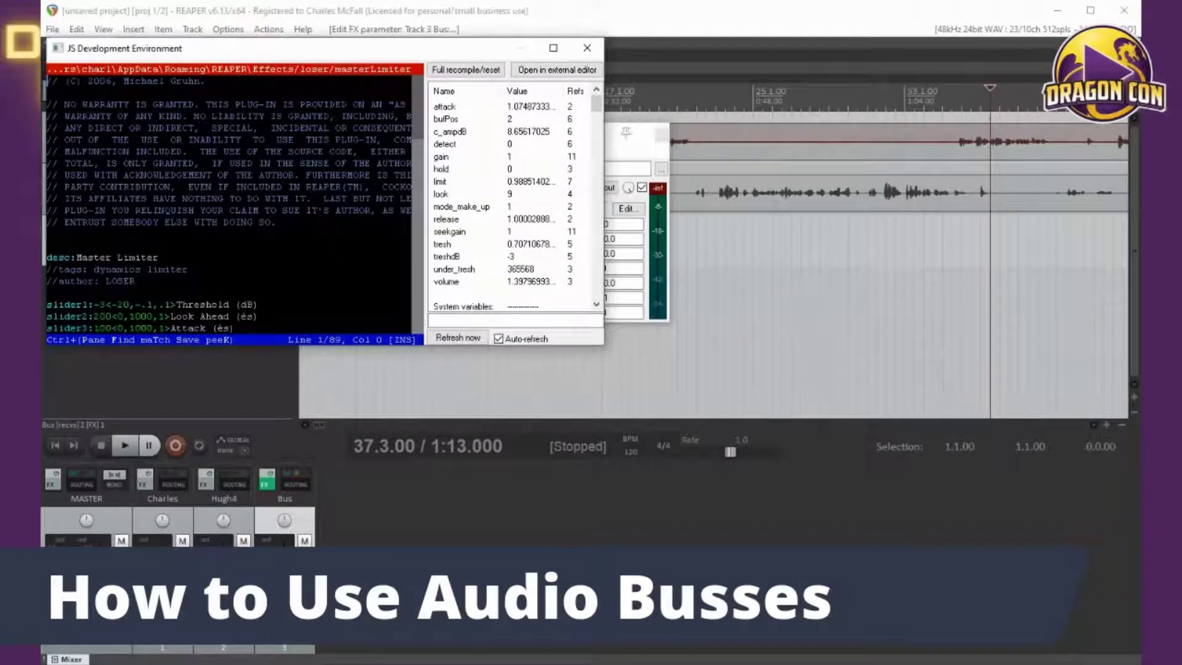
scroll(228, 203, "down", 4)
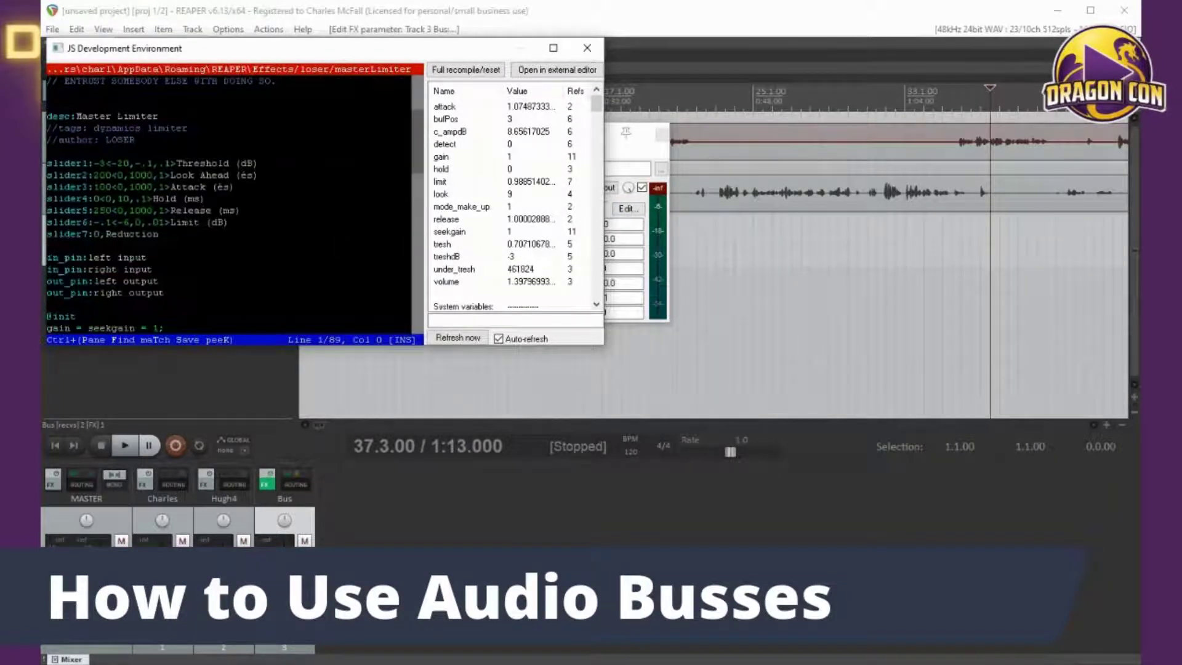
scroll(228, 203, "down", 8)
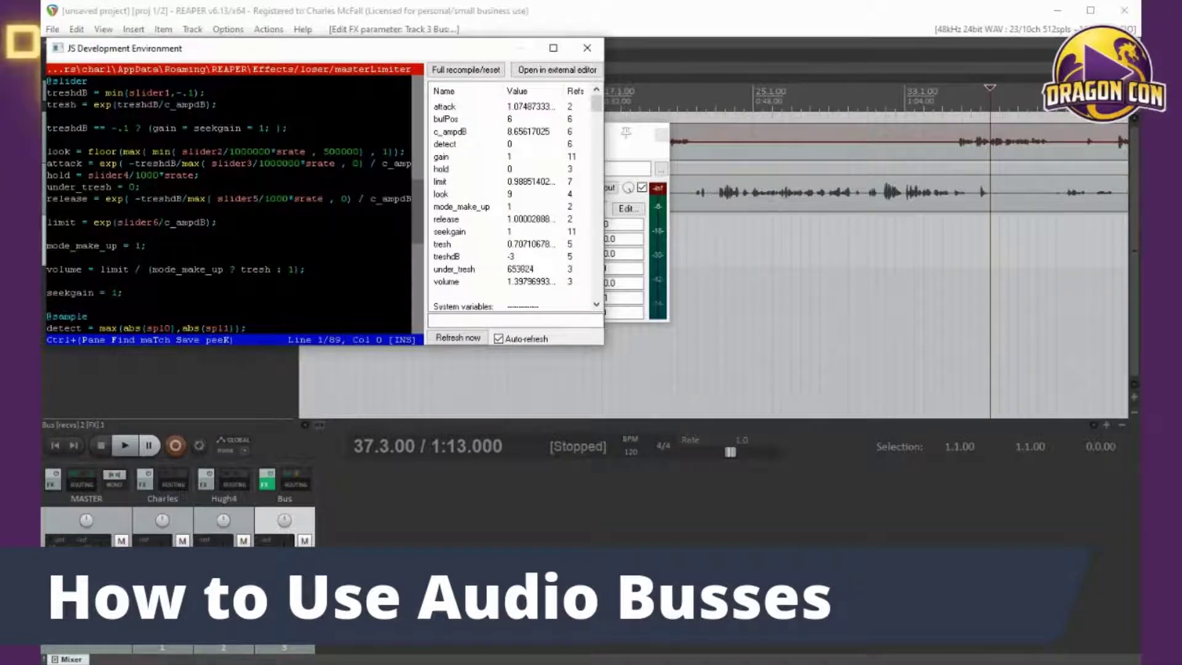
scroll(227, 203, "down", 4)
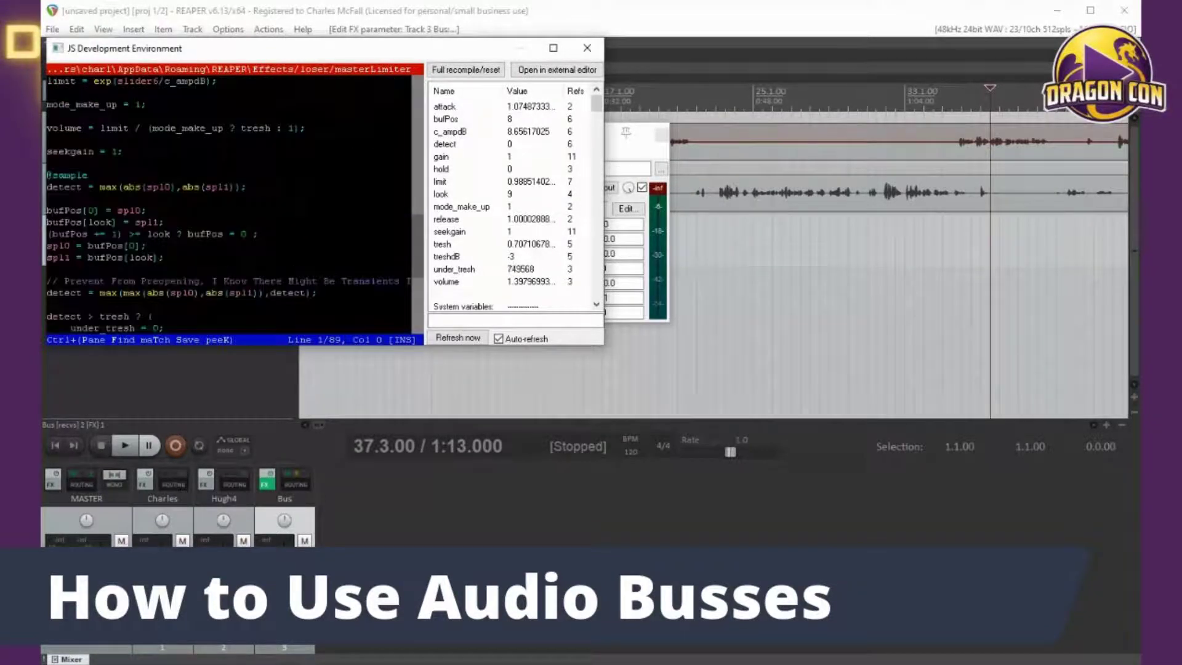
scroll(228, 203, "up", 2)
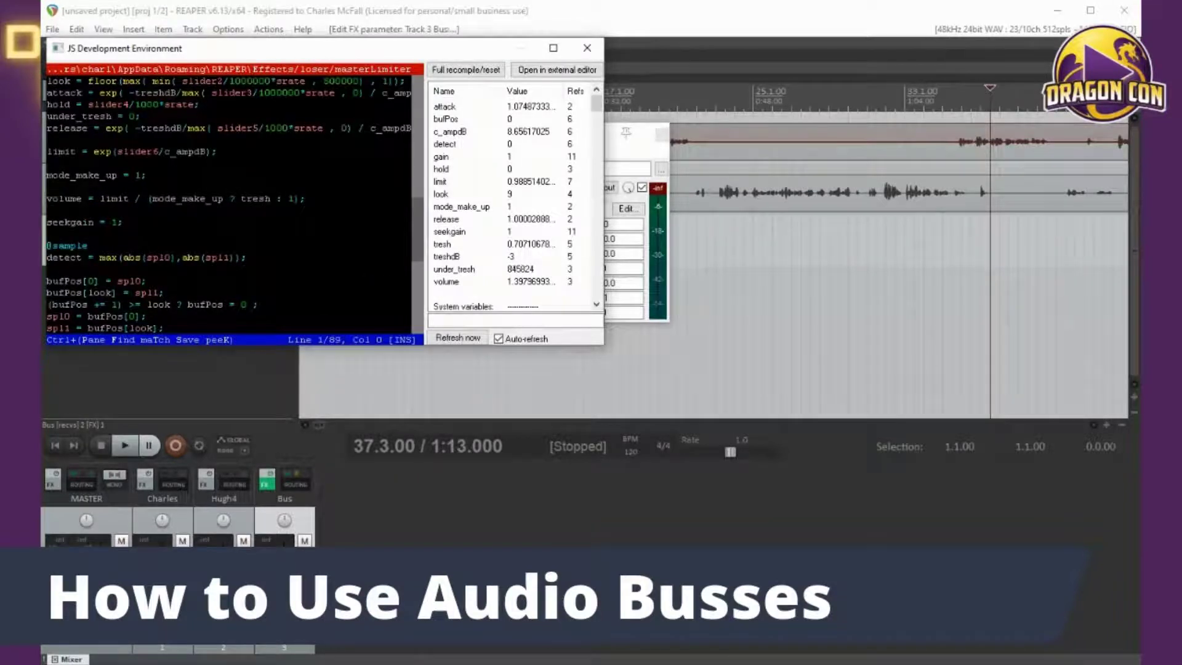
scroll(228, 203, "up", 6)
scroll(227, 203, "up", 8)
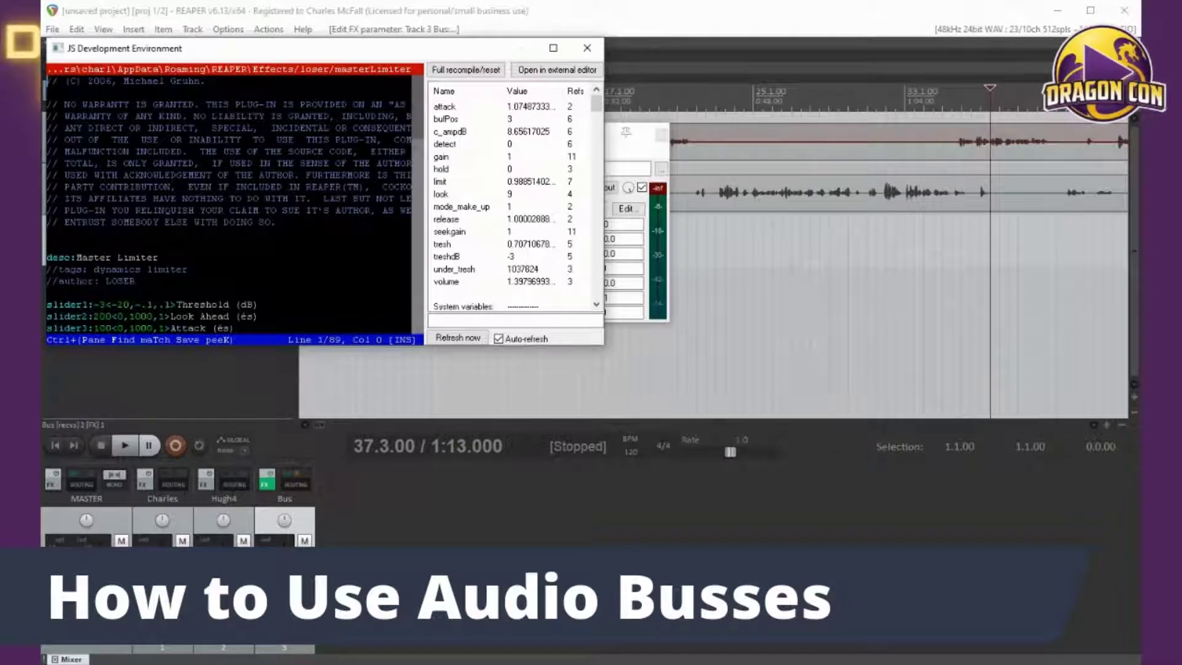
scroll(228, 203, "down", 2)
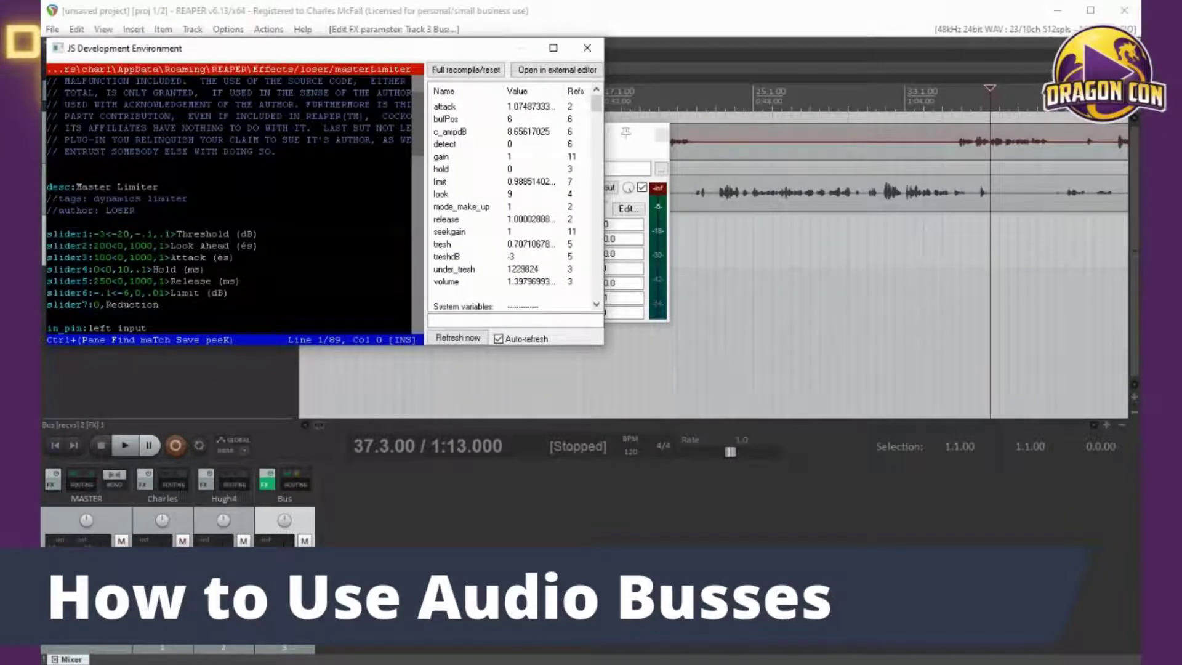
left_click(124, 293)
key("Delete")
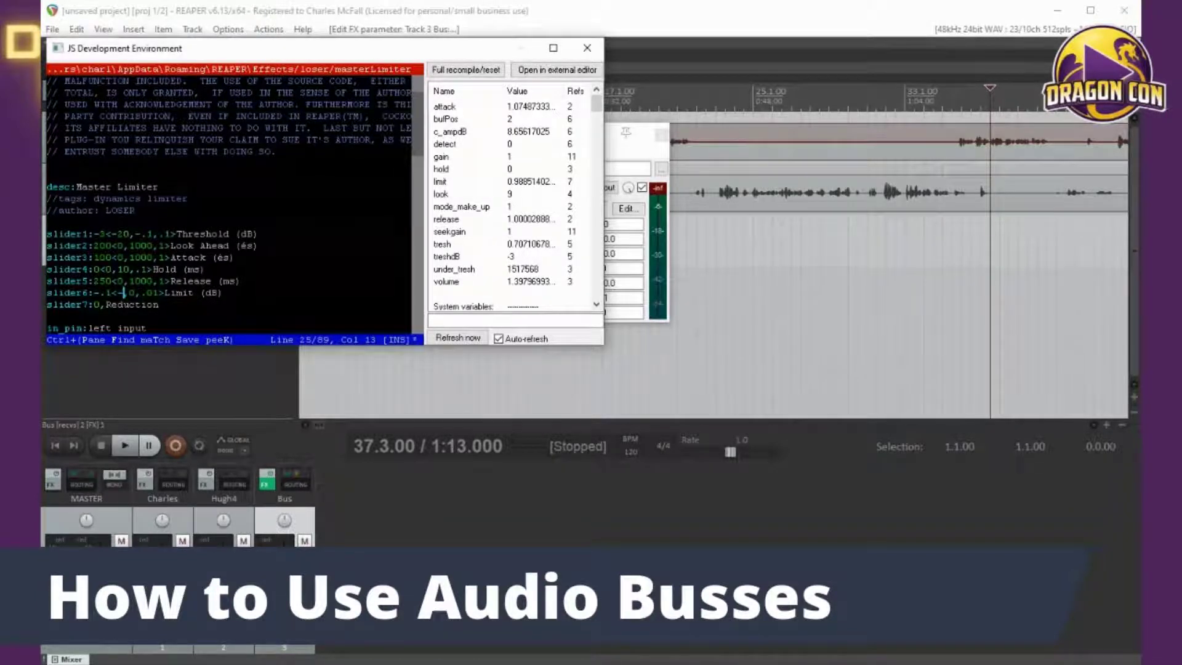
type("30")
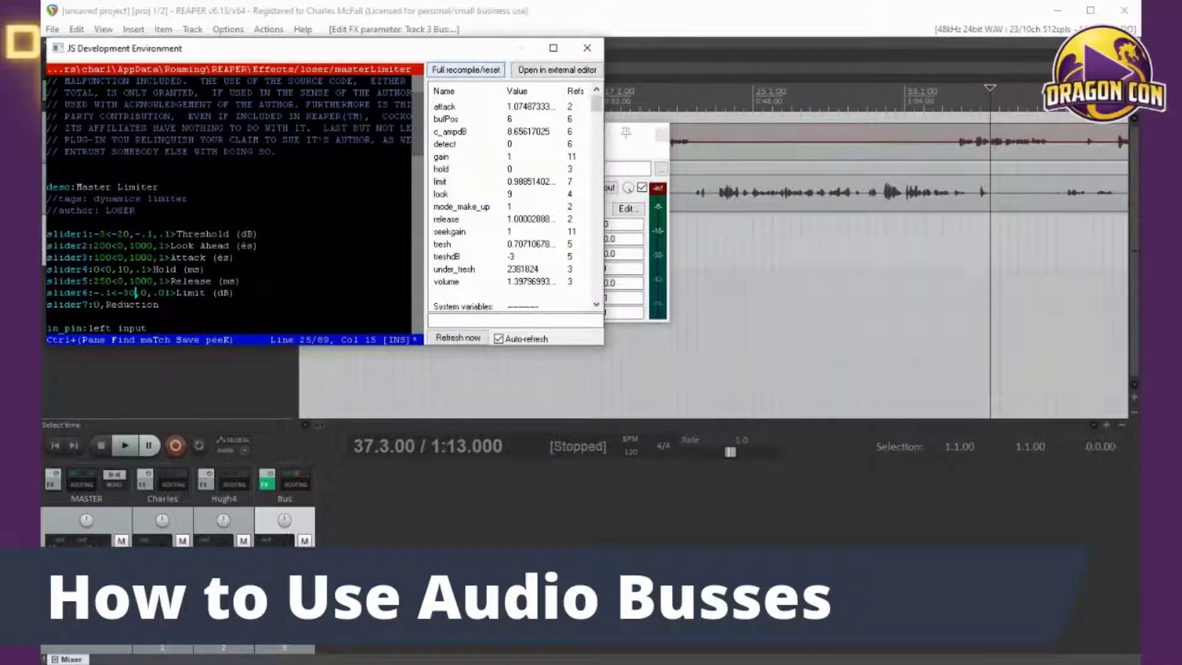
left_click(587, 47)
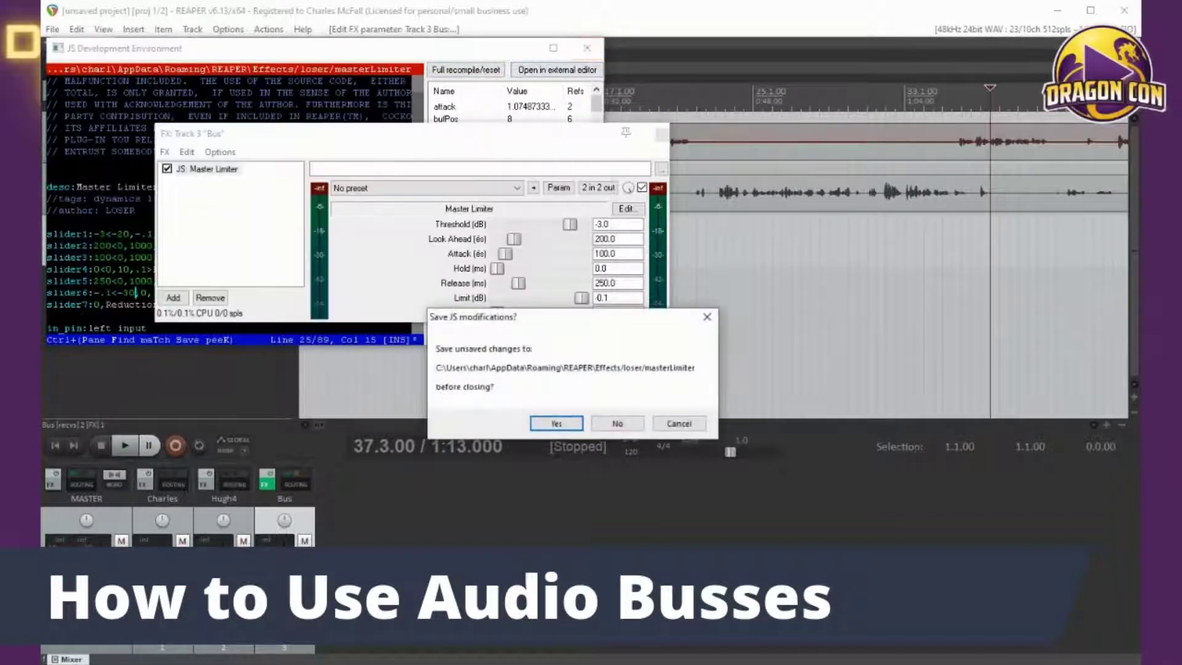
left_click(567, 421)
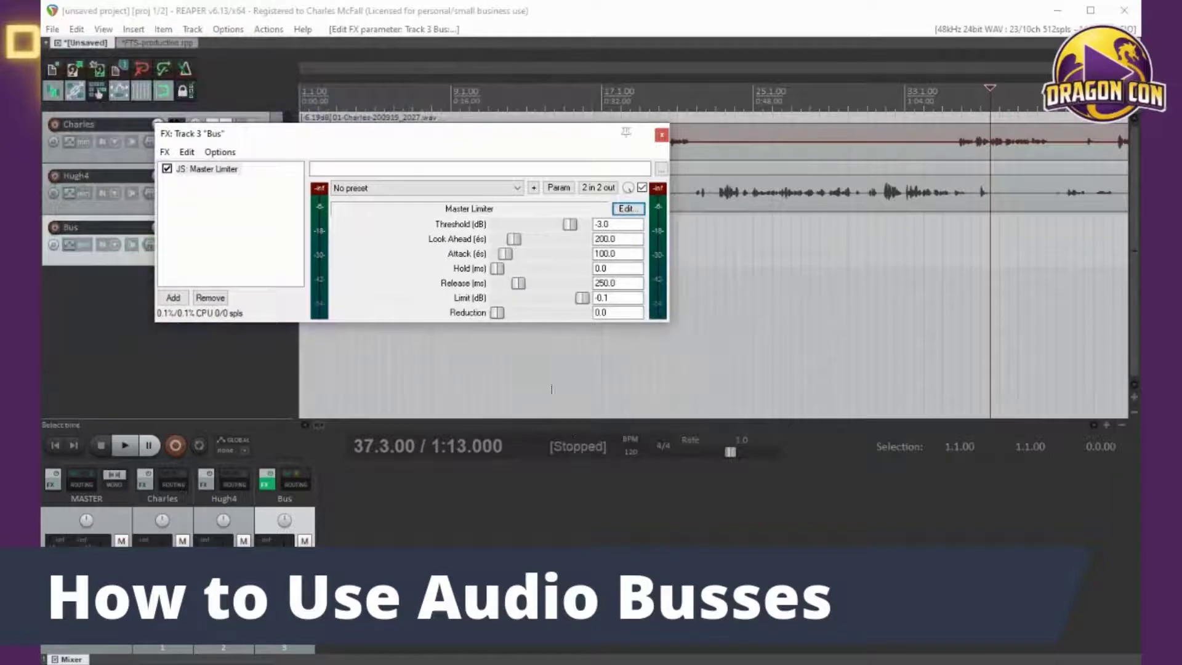
Step: Lower the Master Limiter's limit on the Bus track to -15.0 dB
left_click_drag(582, 297, 526, 297)
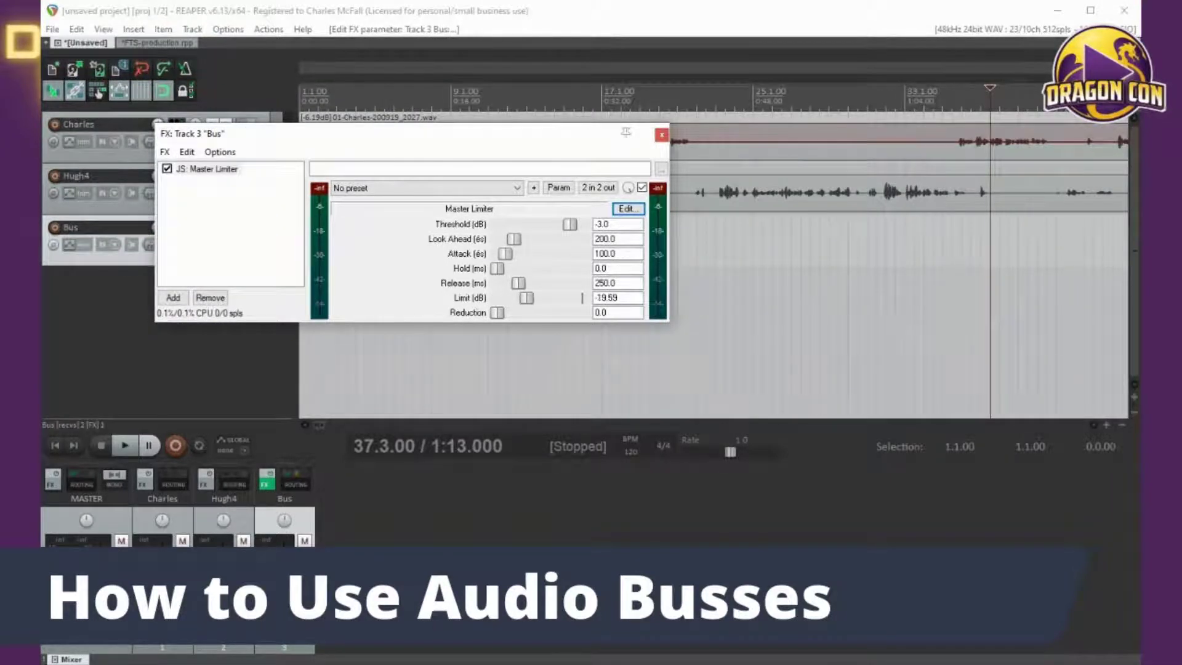
double_click(607, 297)
type("-15.00")
key("Return")
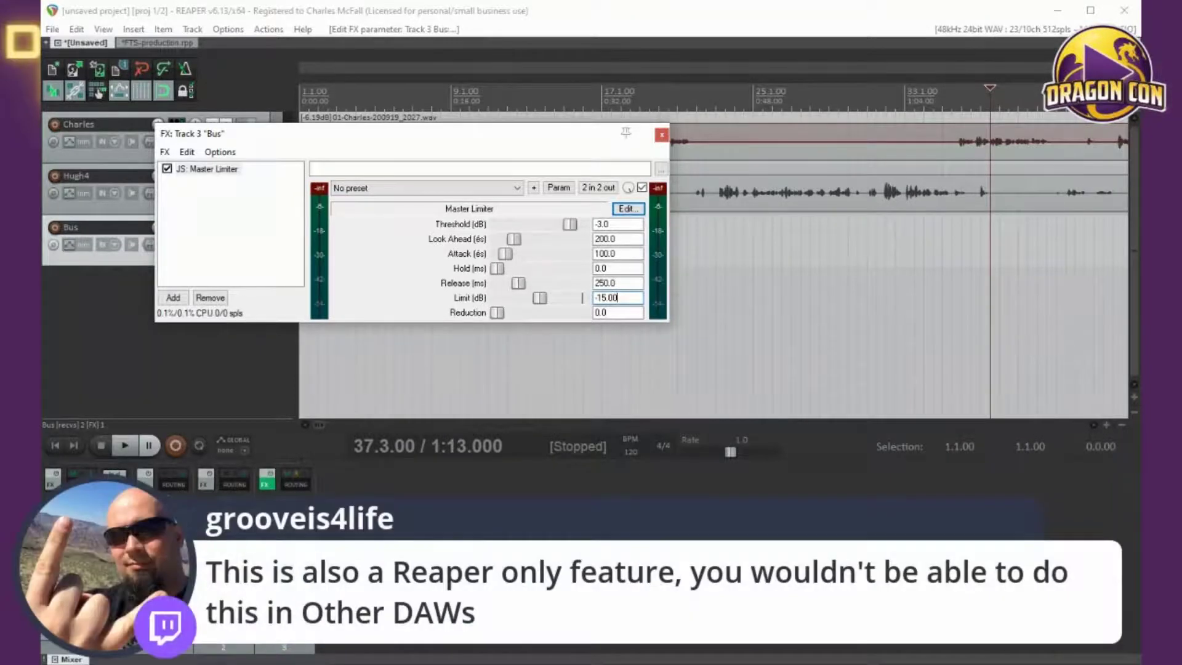
key("alt+Tab")
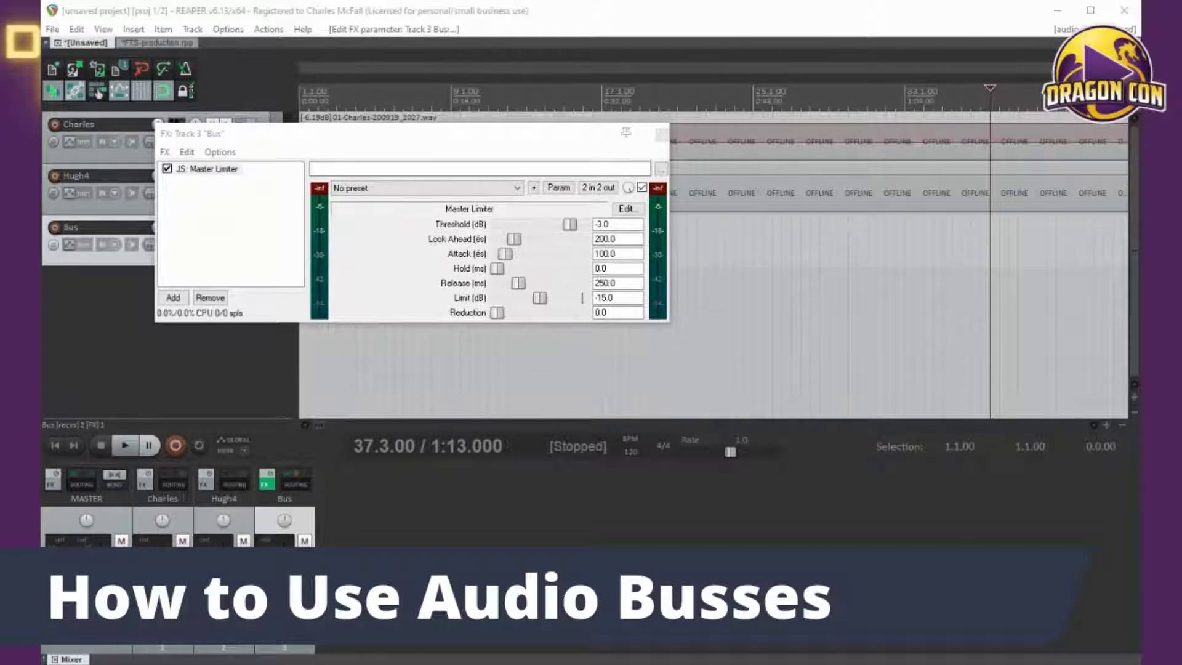
Step: Filter the plugins by "comp" and add VST: ReaComp (Cockos) after the limiter on the Bus track
left_click(173, 297)
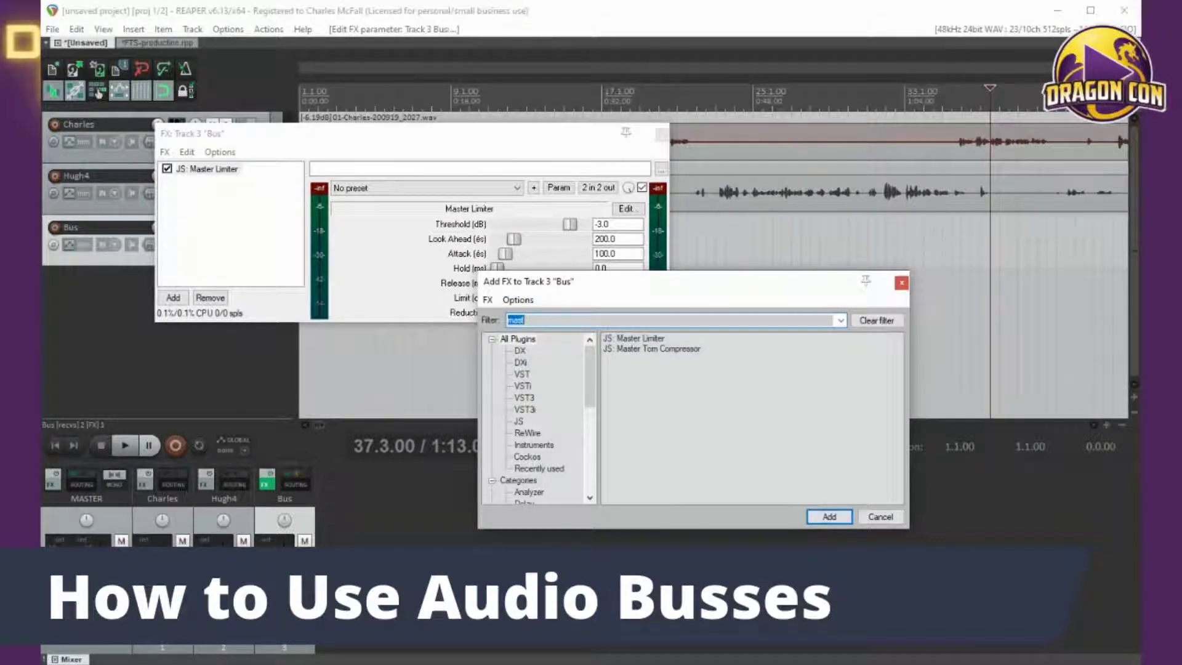
type("compr")
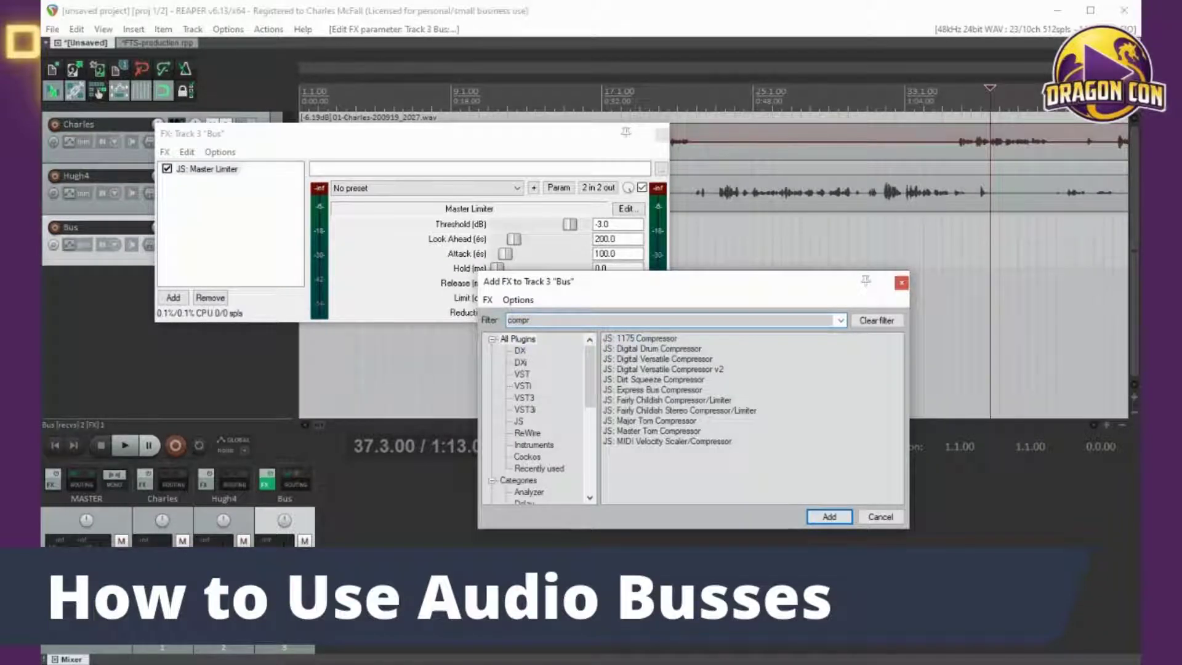
key("BackSpace")
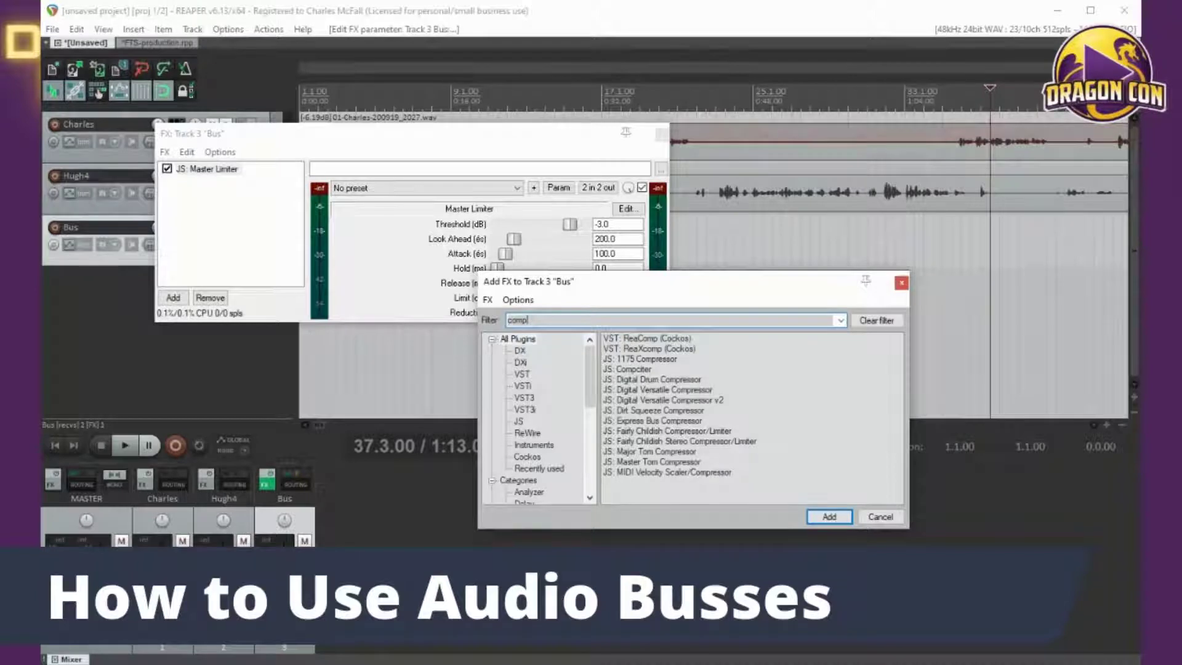
left_click(646, 338)
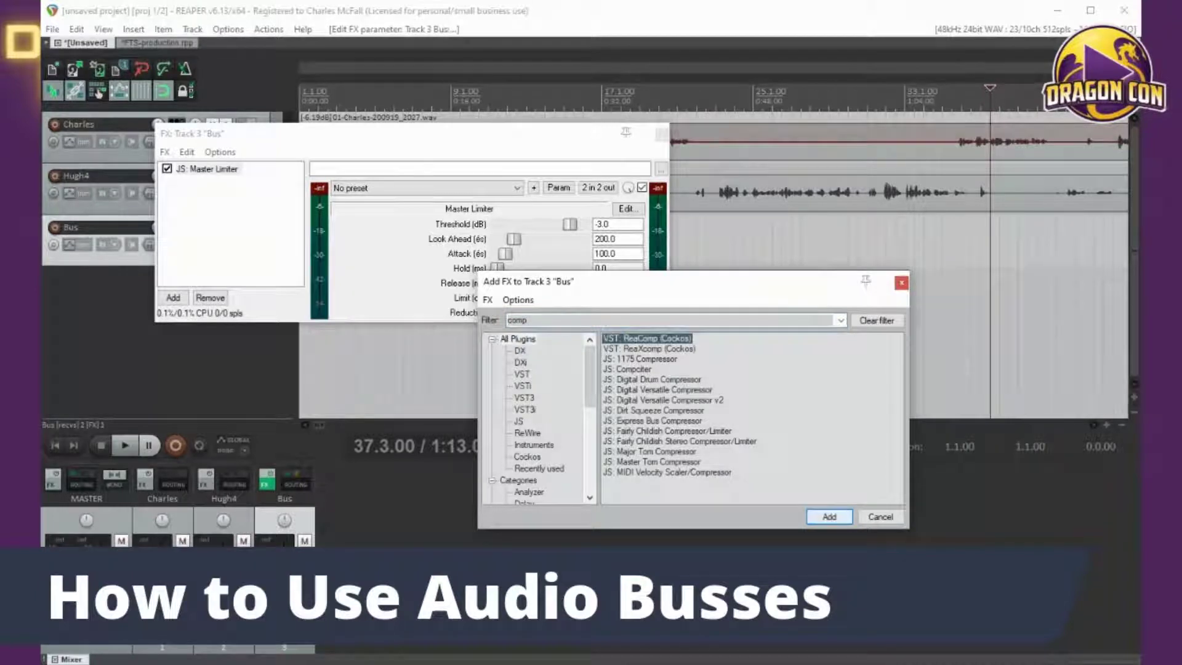
left_click(829, 516)
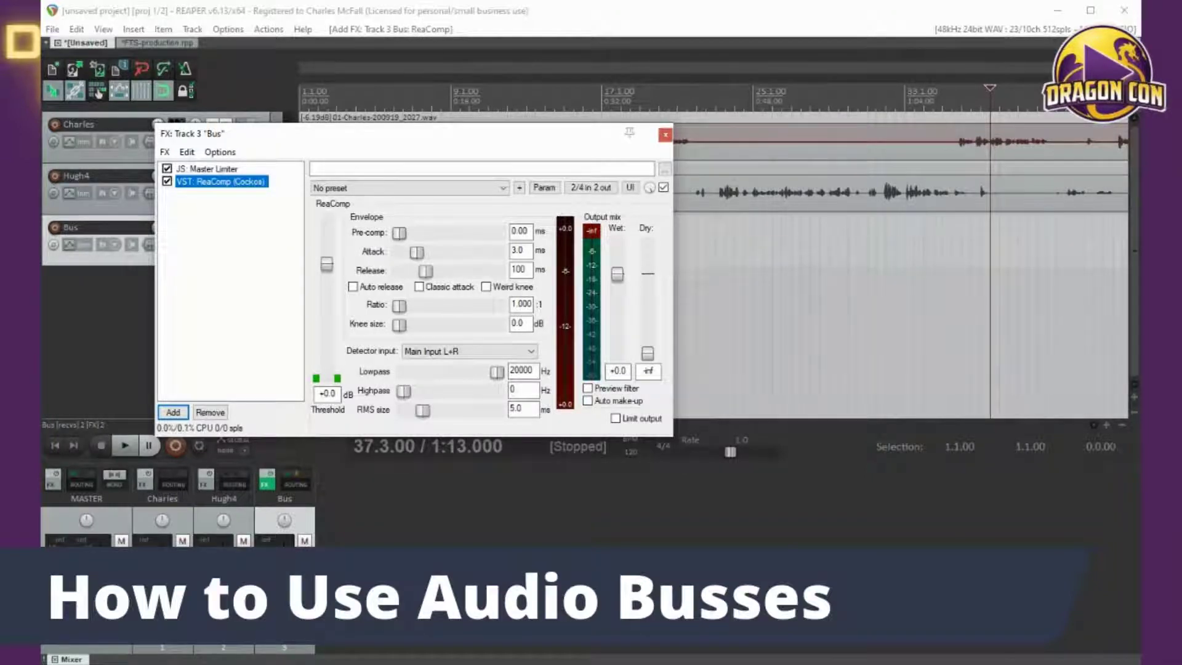
Step: Remove both the Master Limiter and ReaComp from the Bus track's effects chain
left_click(207, 168)
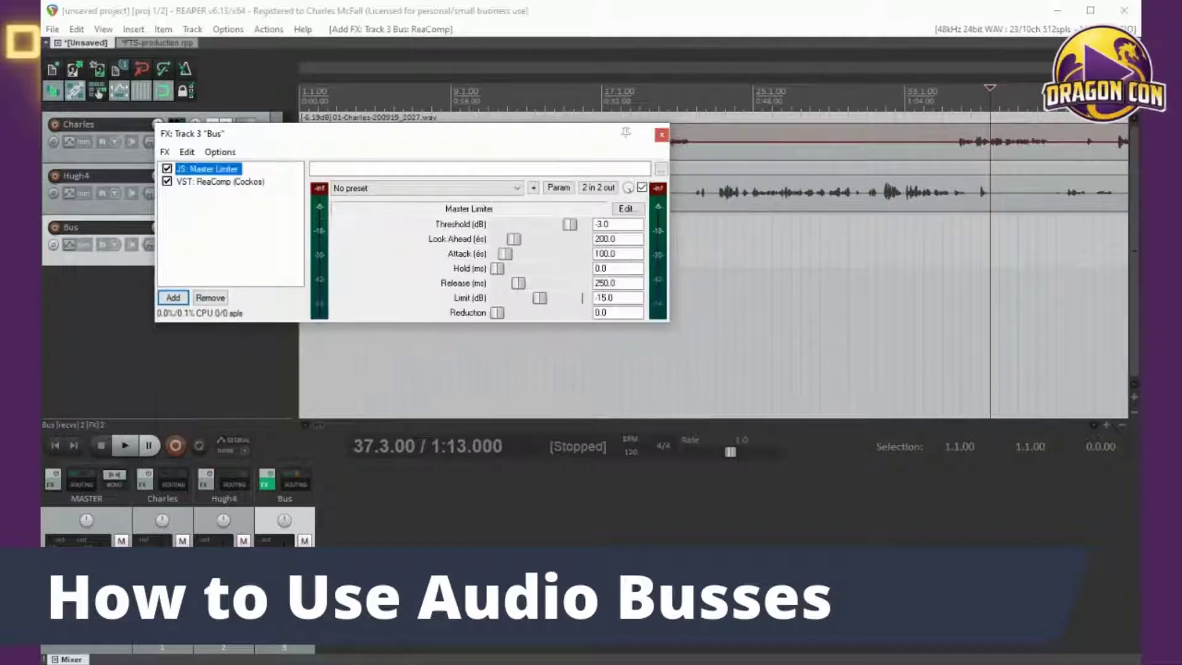
key("Delete")
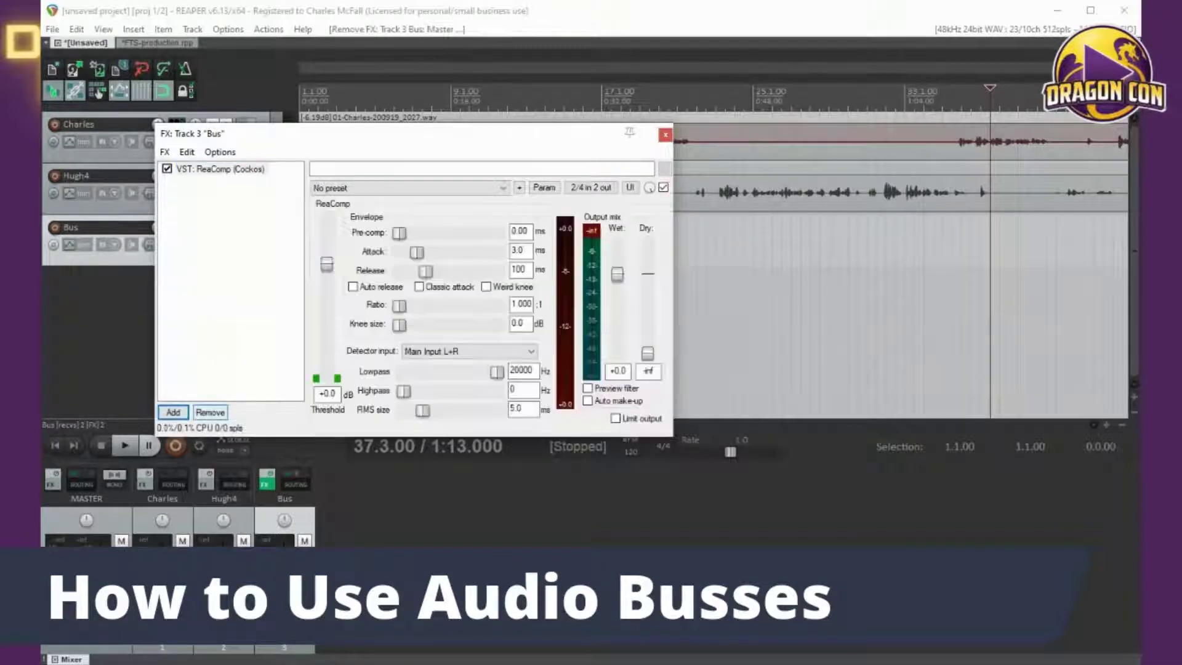
key("Delete")
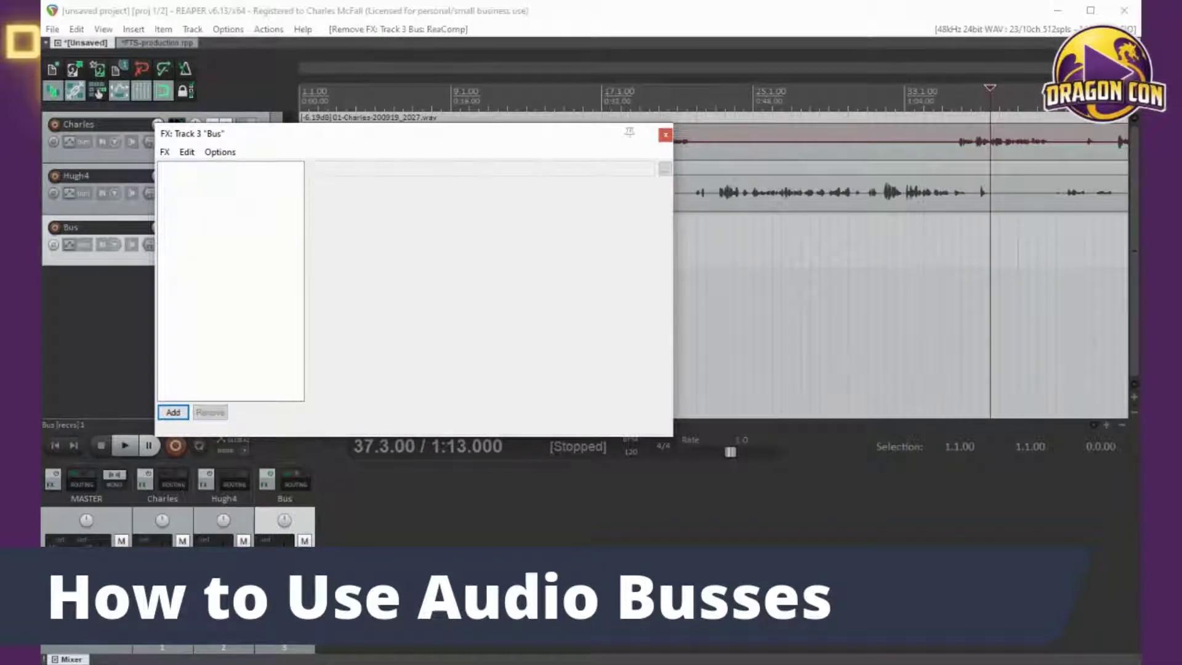
Step: Filter the plugins by "limit" and add JS: MGA JS Limiter to the Bus track's empty effects chain
left_click(173, 411)
type("lmi")
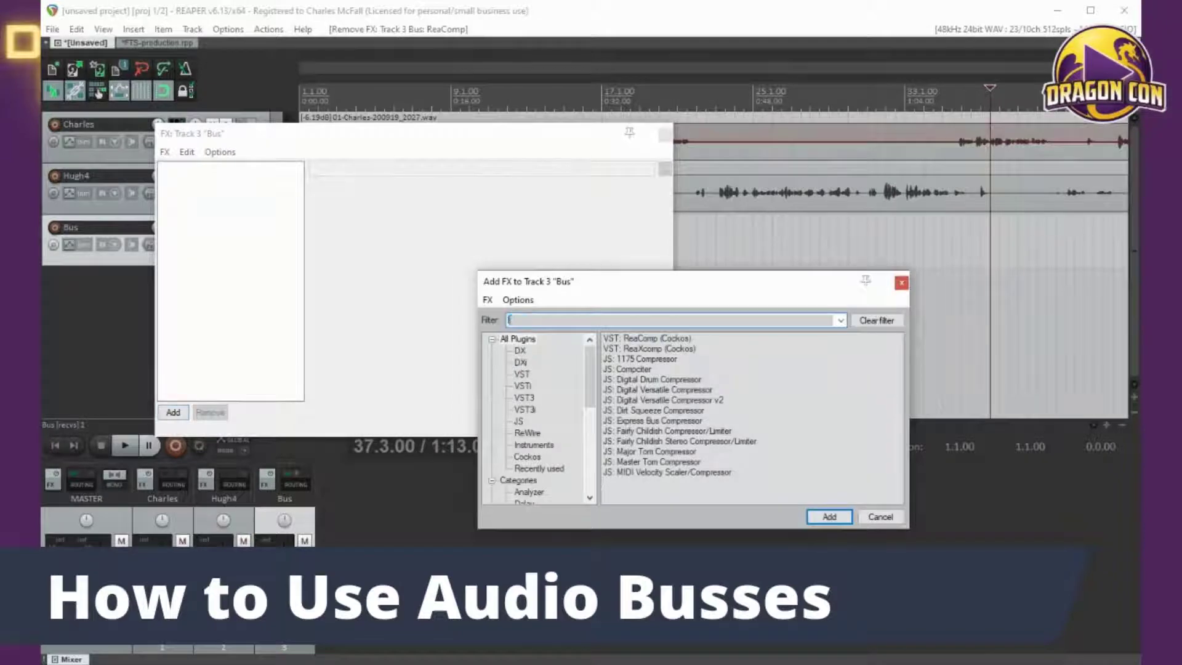
key("BackSpace")
key("BackSpace")
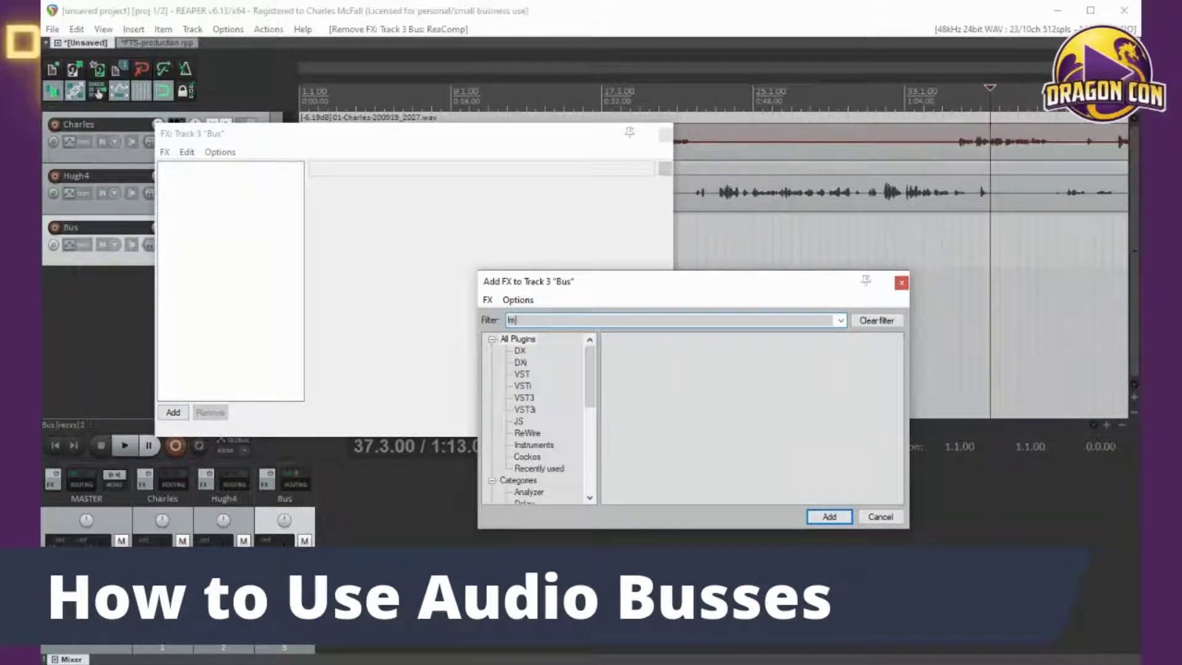
type("imit")
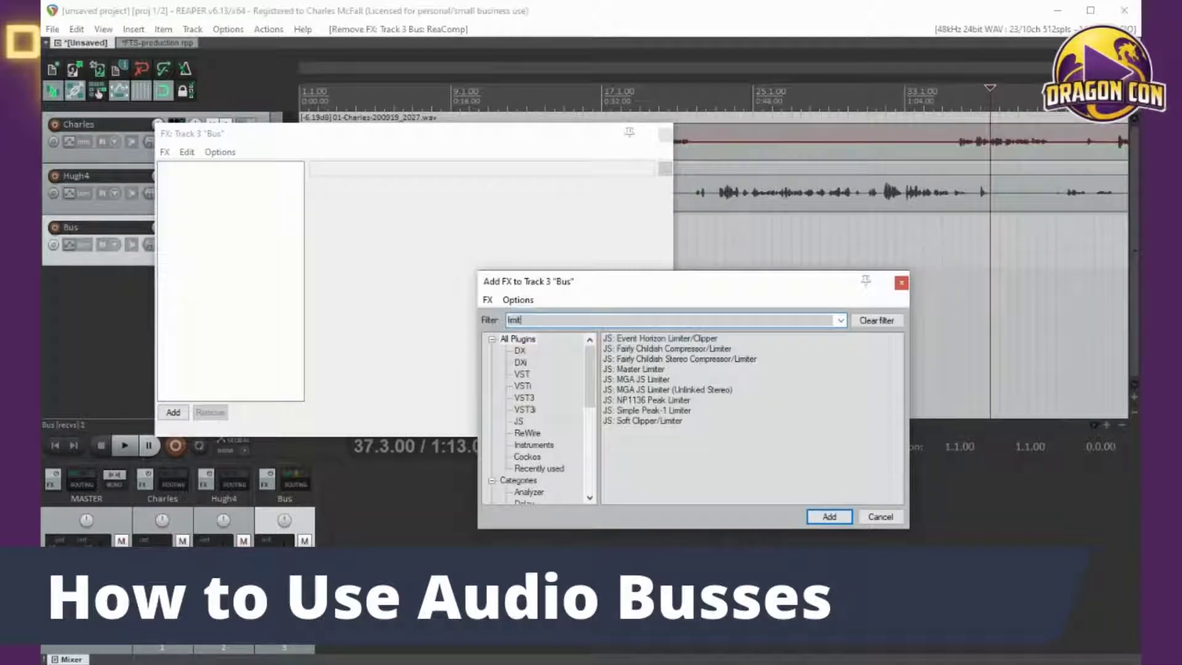
left_click(640, 379)
left_click(829, 517)
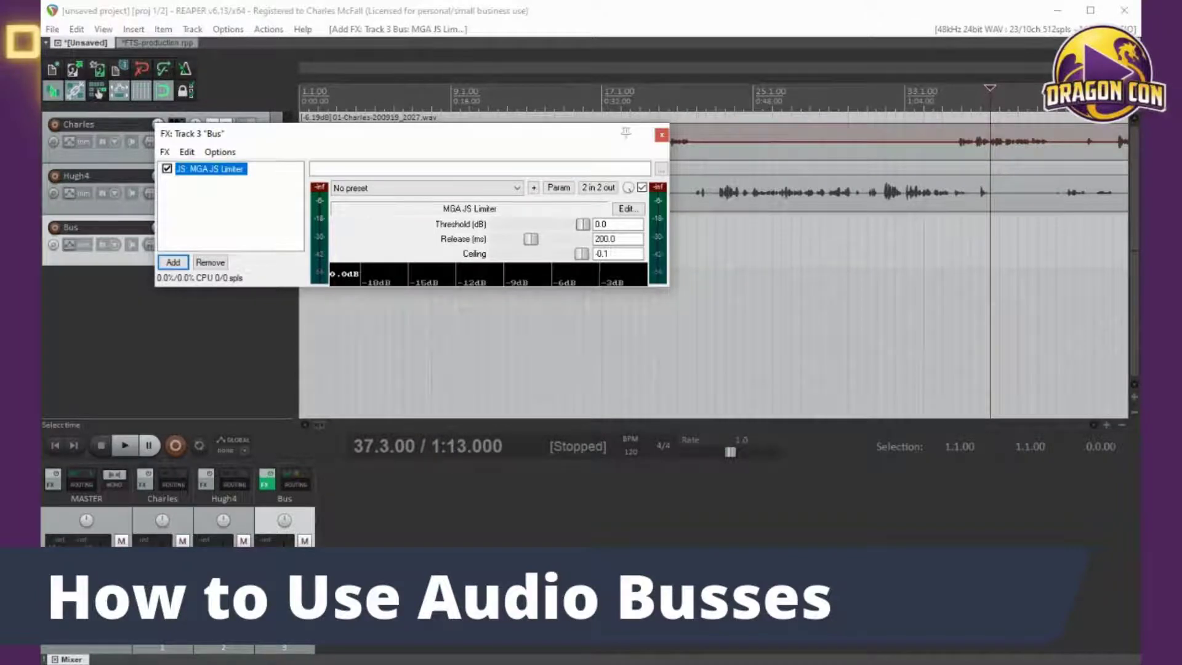
Step: Enlarge the Bus effects window and lower the MGA JS Limiter's ceiling to -6.0
left_click_drag(651, 287, 651, 322)
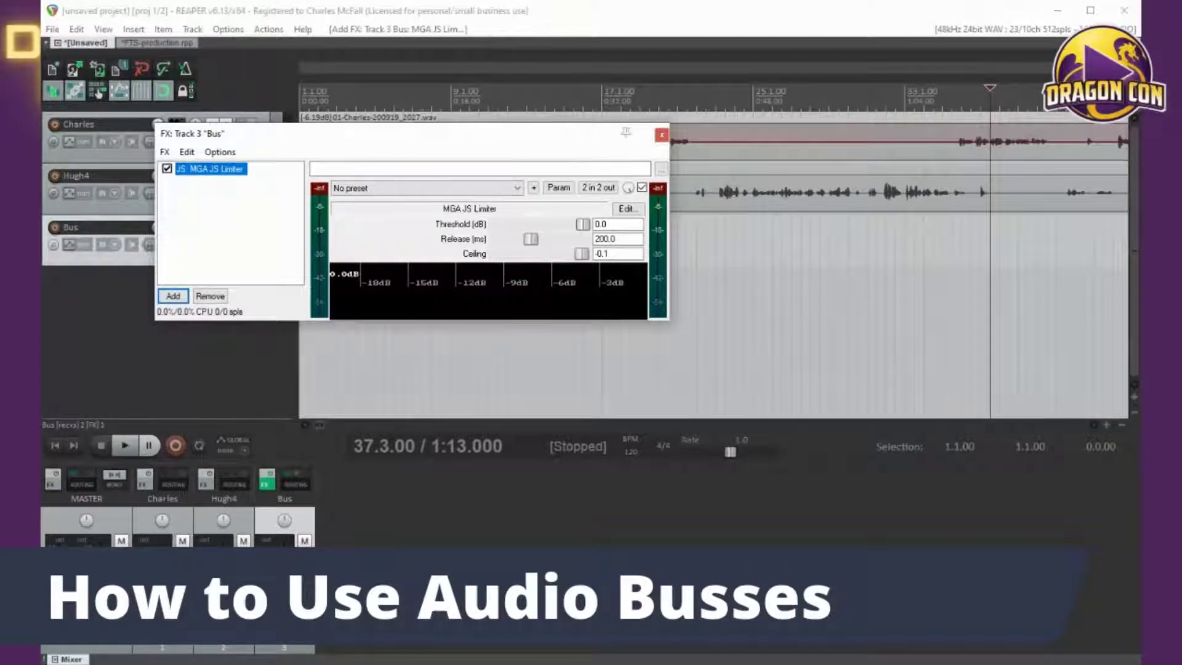
left_click_drag(581, 254, 497, 254)
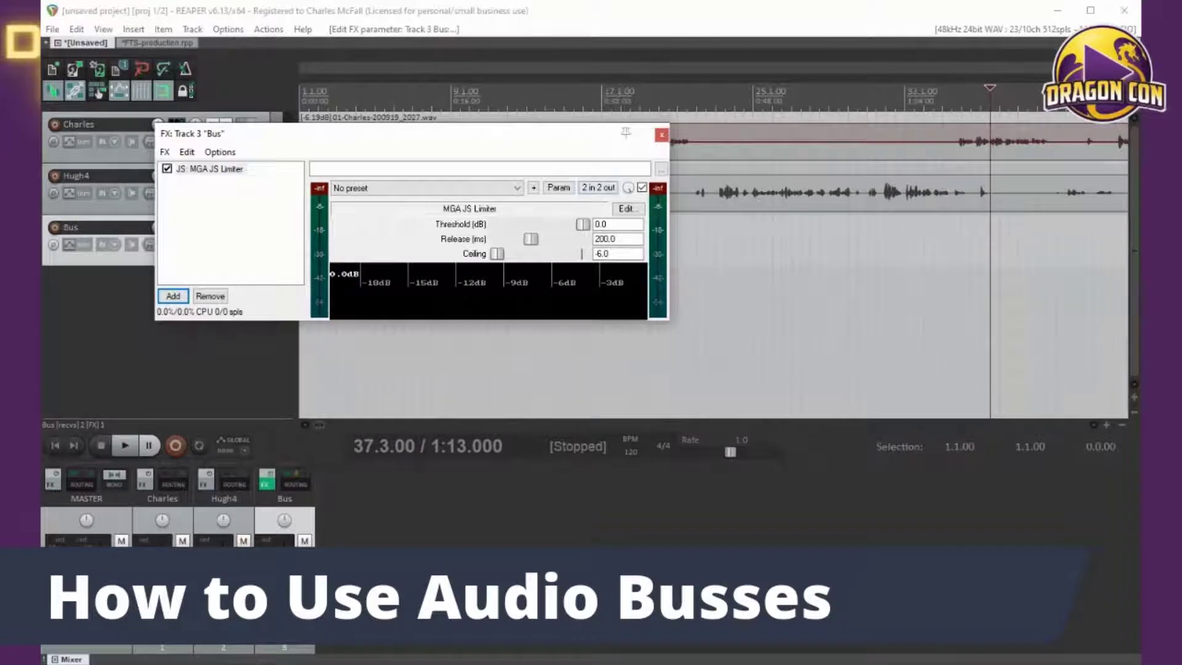
Step: Extend the ceiling slider's minimum to -30 in the MGA JS Limiter's source code, save it, and set the ceiling to -15.0
left_click(625, 208)
scroll(227, 203, "down", 4)
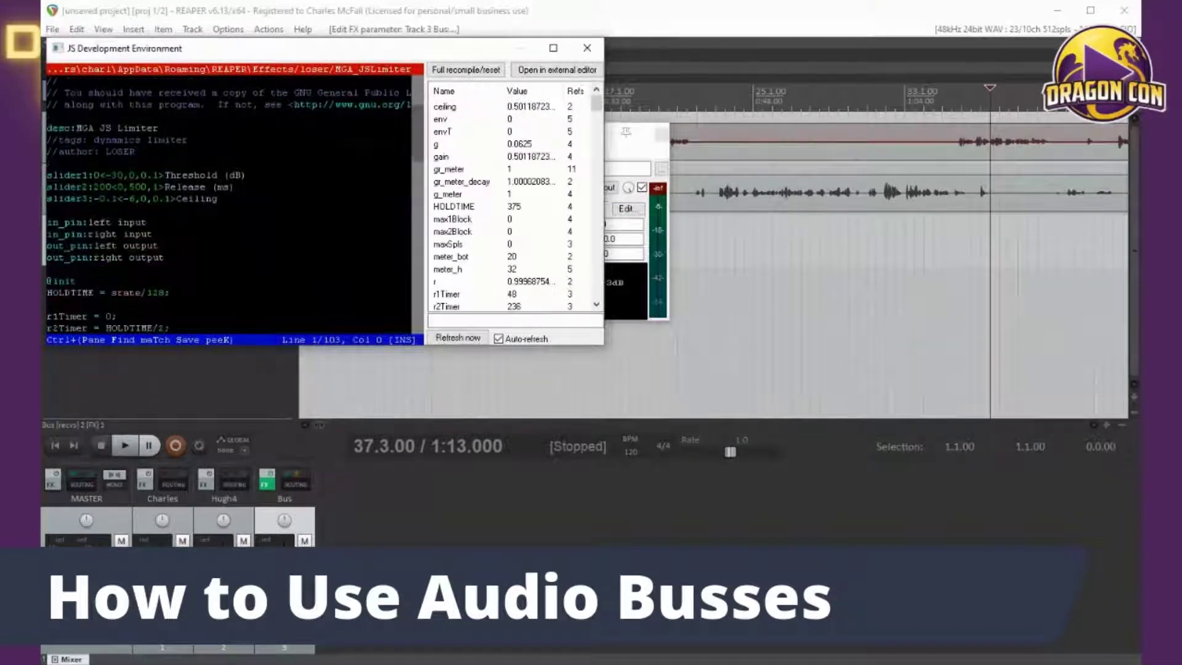
scroll(228, 203, "up", 2)
left_click(135, 199)
key("BackSpace")
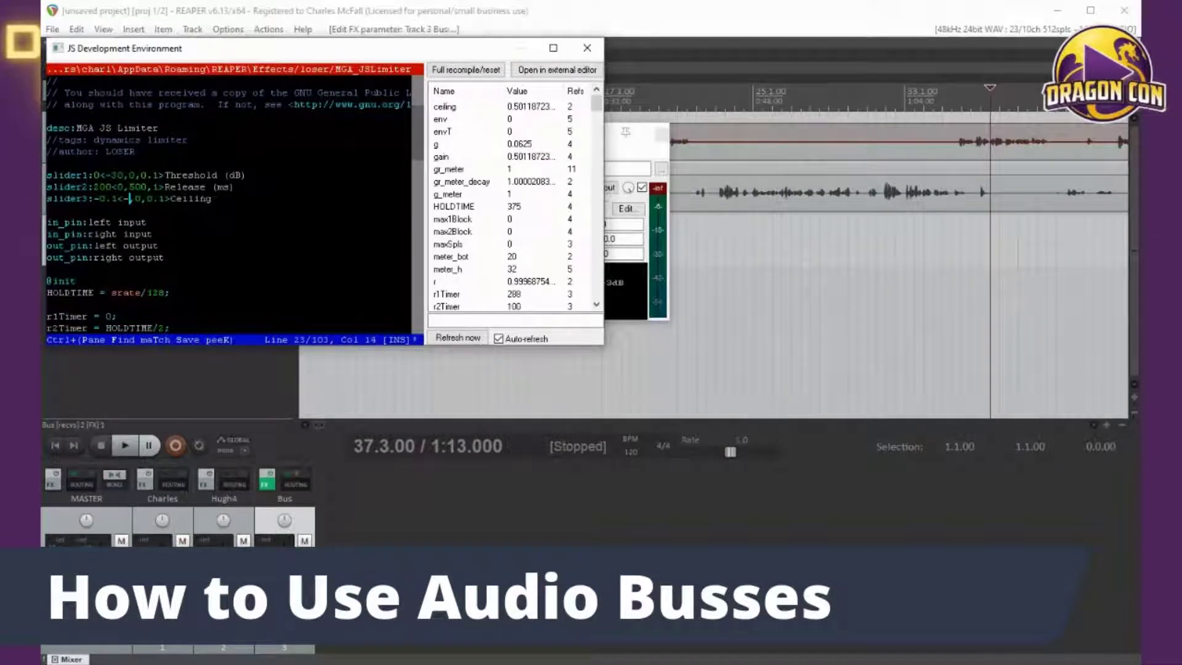
type("15")
key("BackSpace")
key("BackSpace")
type("3")
key("Right")
left_click(586, 48)
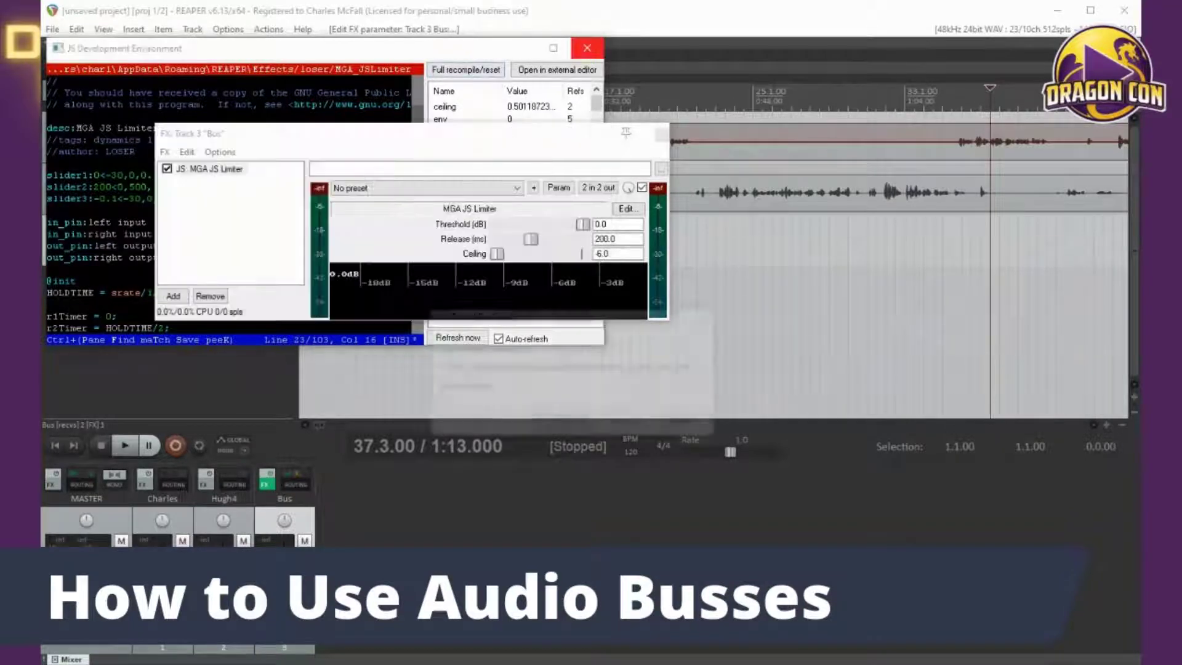
left_click(556, 423)
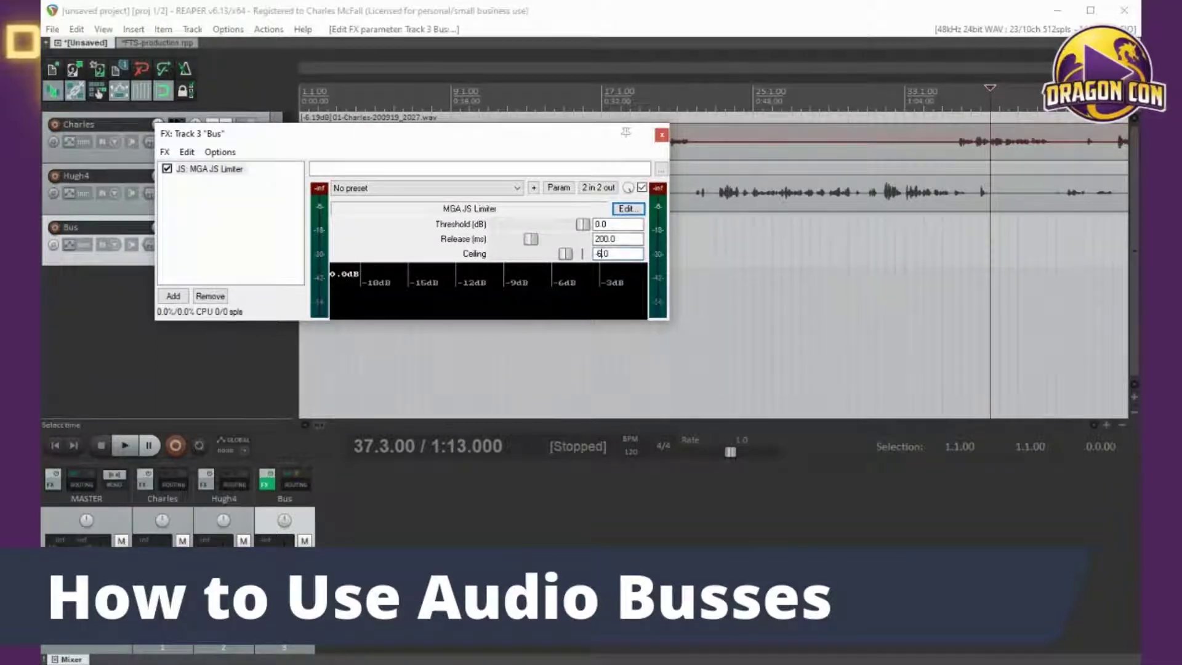
type("-15")
key("Return")
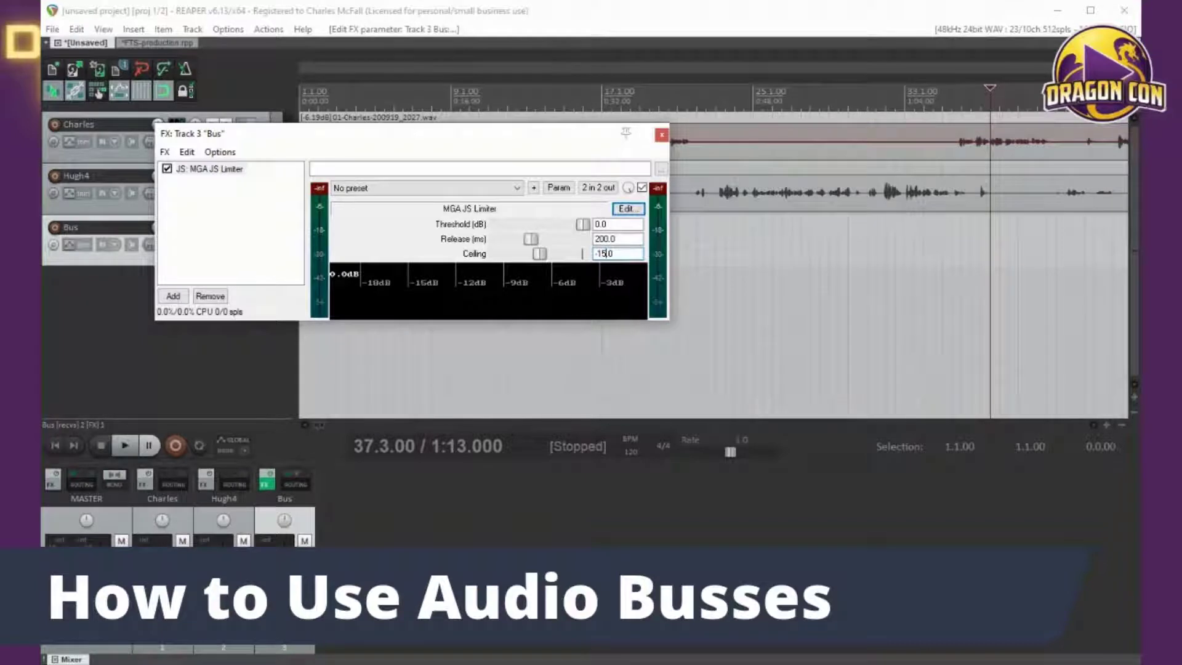
Step: Filter the plugins by "comp", add VST: ReaComp (Cockos) after the MGA JS Limiter, and look through its presets
left_click(173, 296)
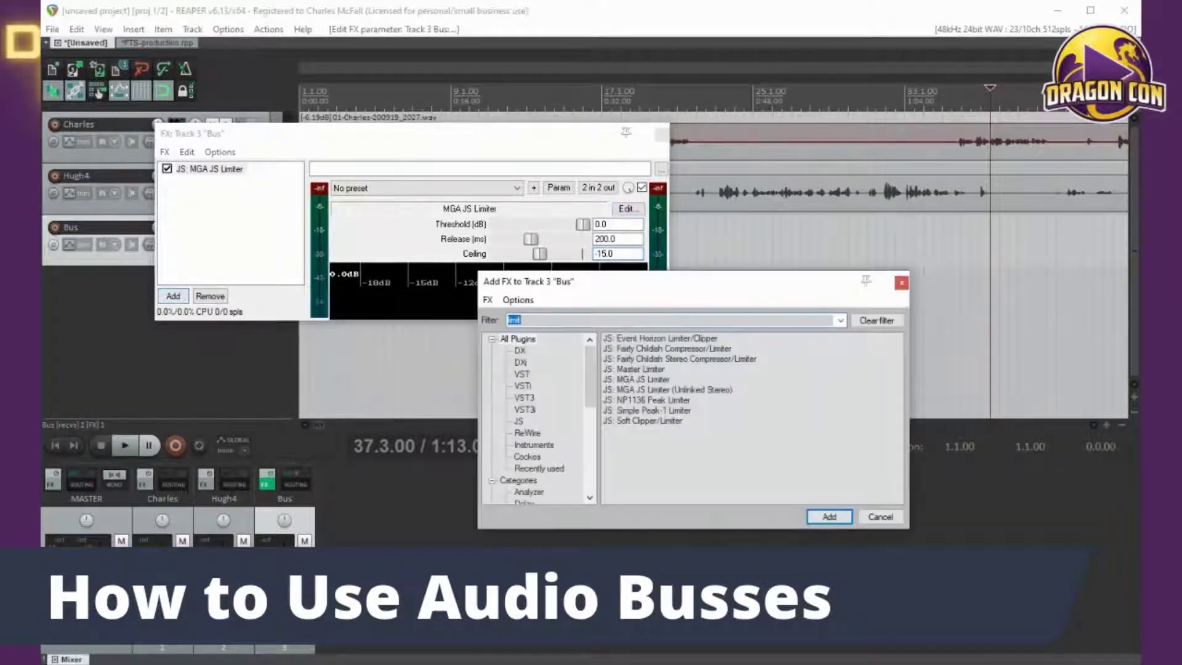
type("comp")
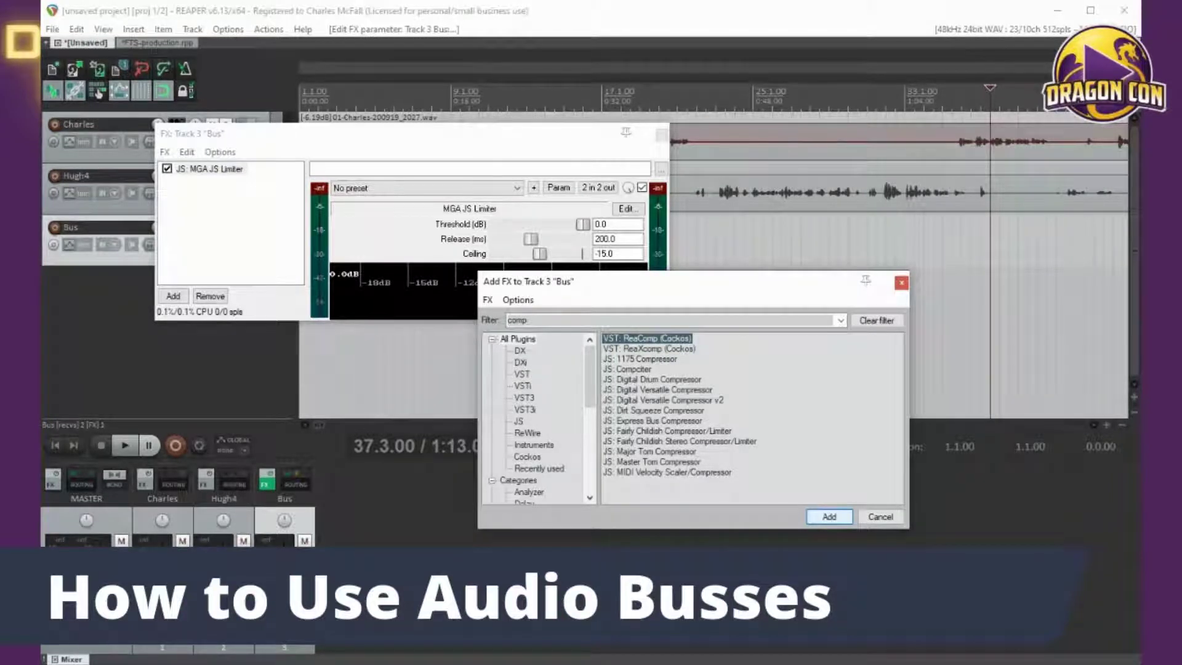
left_click(830, 517)
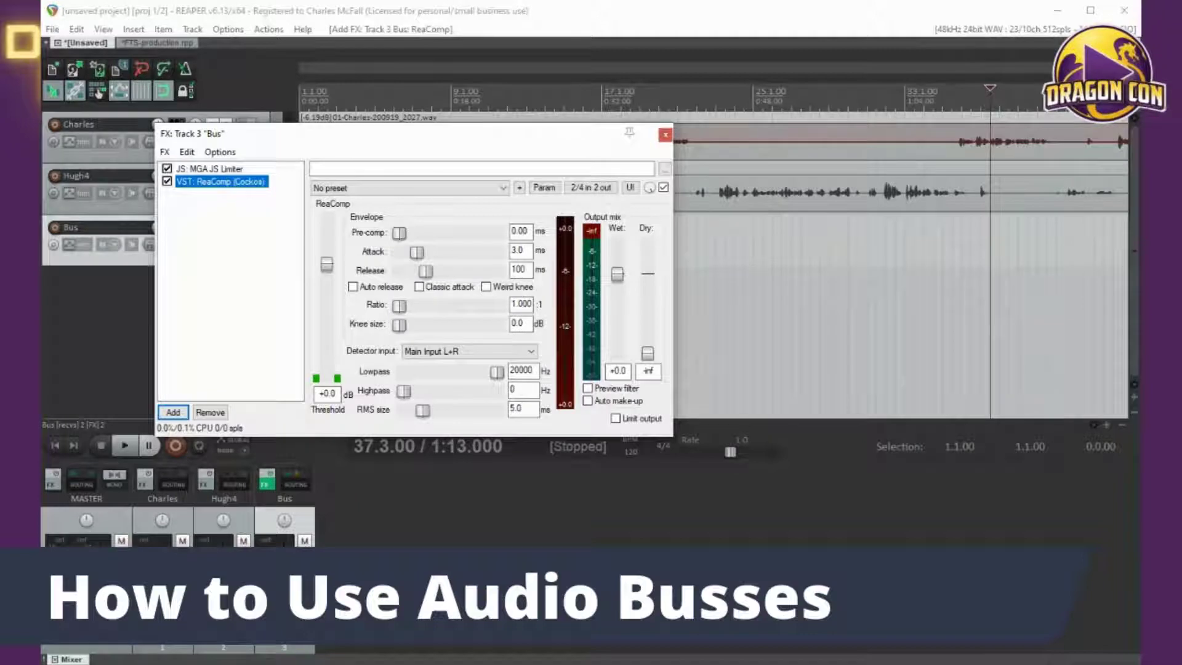
left_click(409, 188)
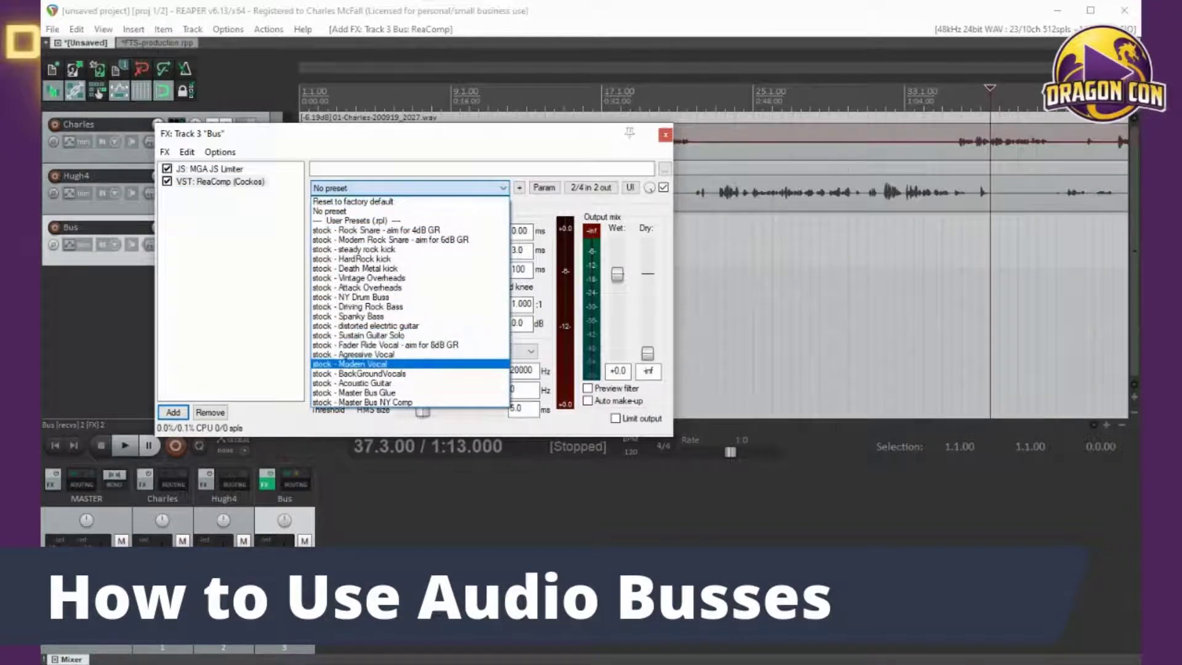
key("Escape")
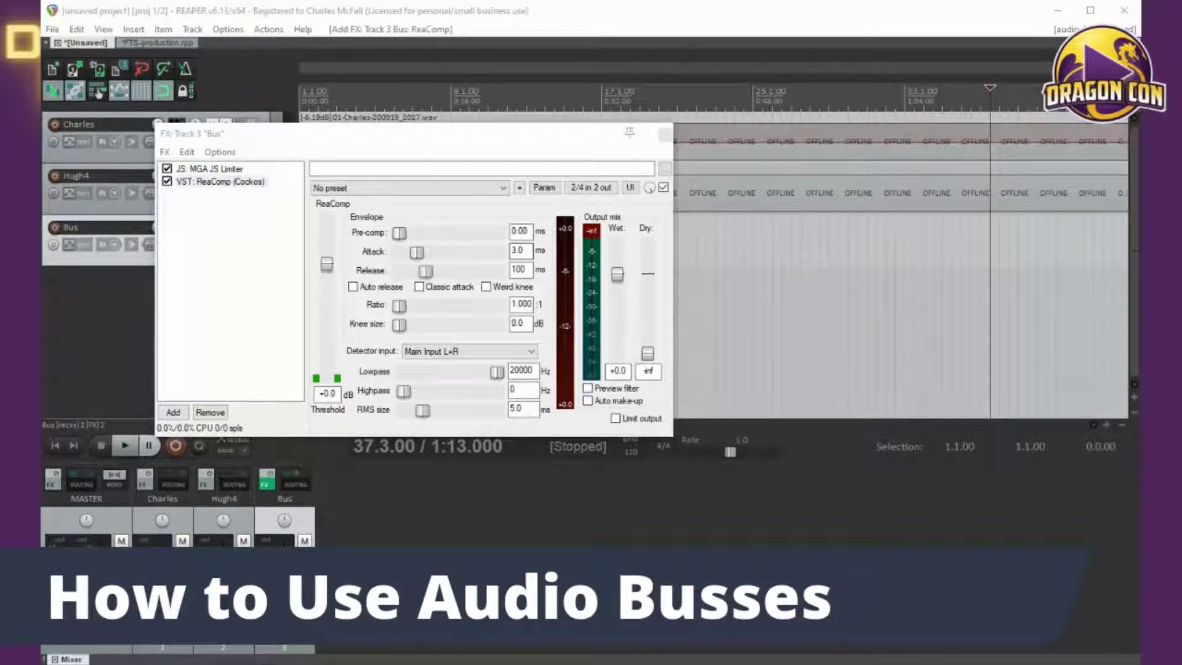
Step: Set ReaComp's attack to 25.0 ms, its release to 125 ms and its ratio to 4.000:1
mouse_move(417, 251)
left_mouse_down()
mouse_move(399, 252)
mouse_move(432, 252)
left_mouse_up()
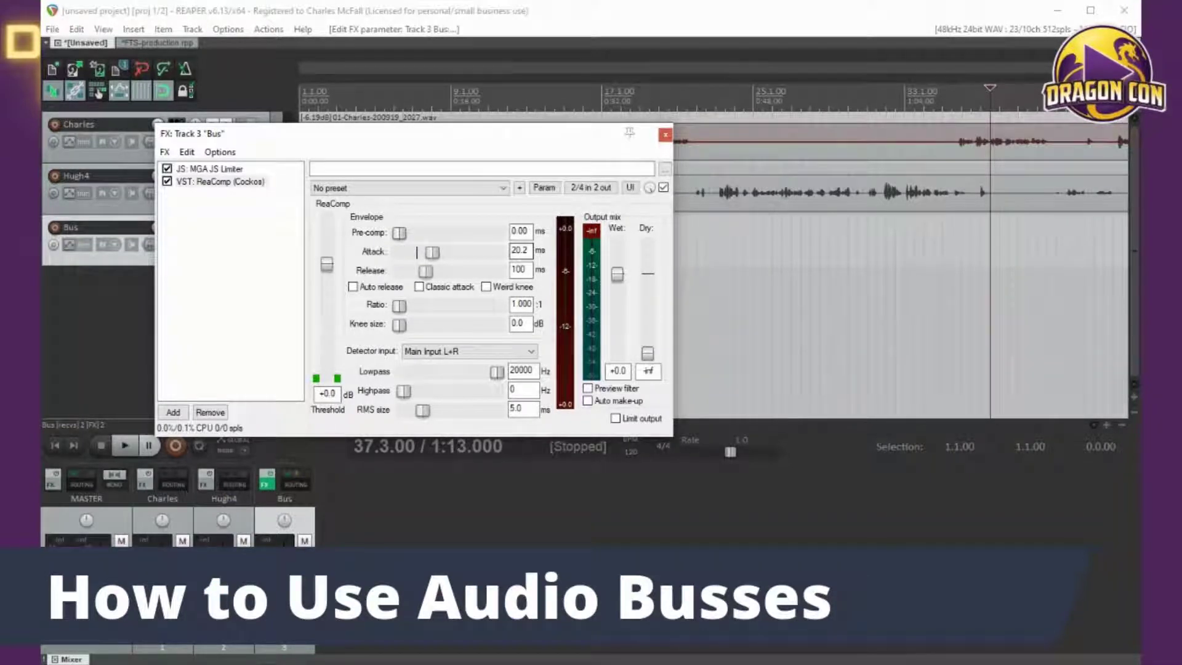
left_click(521, 250)
left_click_drag(519, 250, 527, 250)
type("25.0")
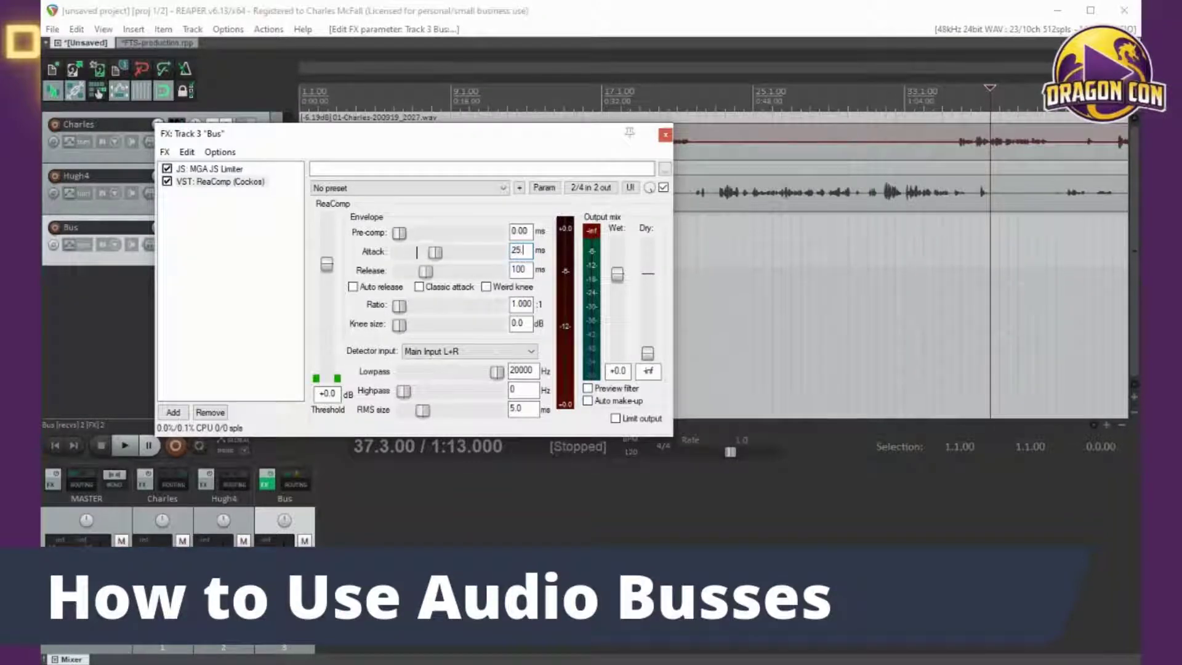
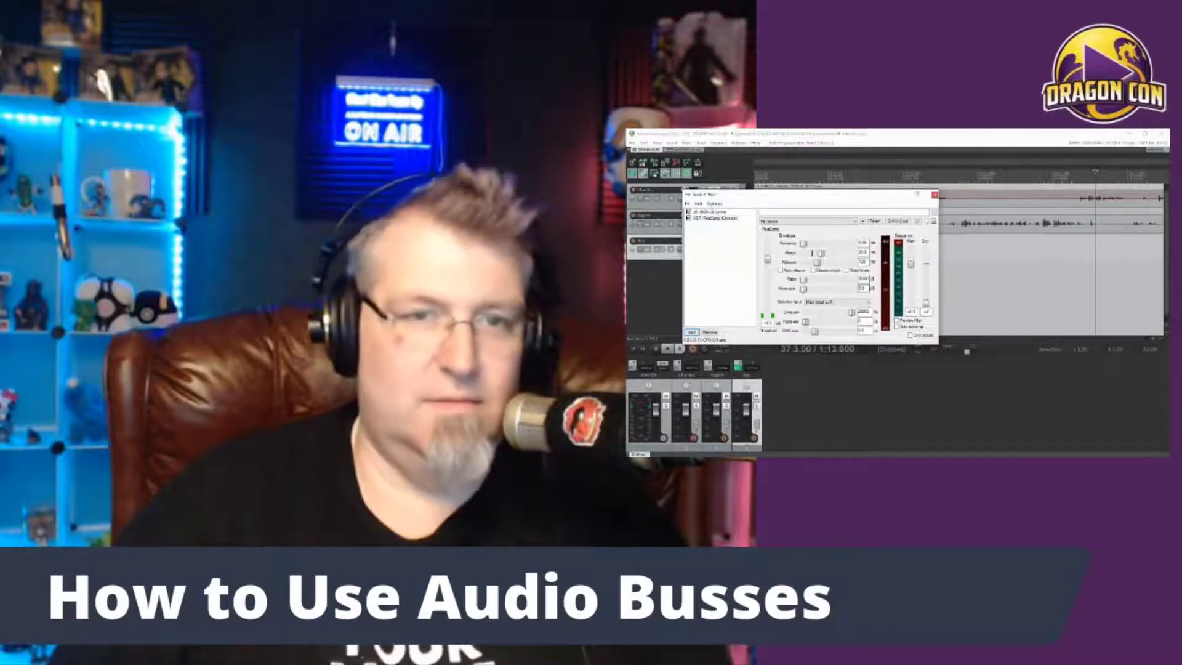
left_click_drag(803, 279, 823, 279)
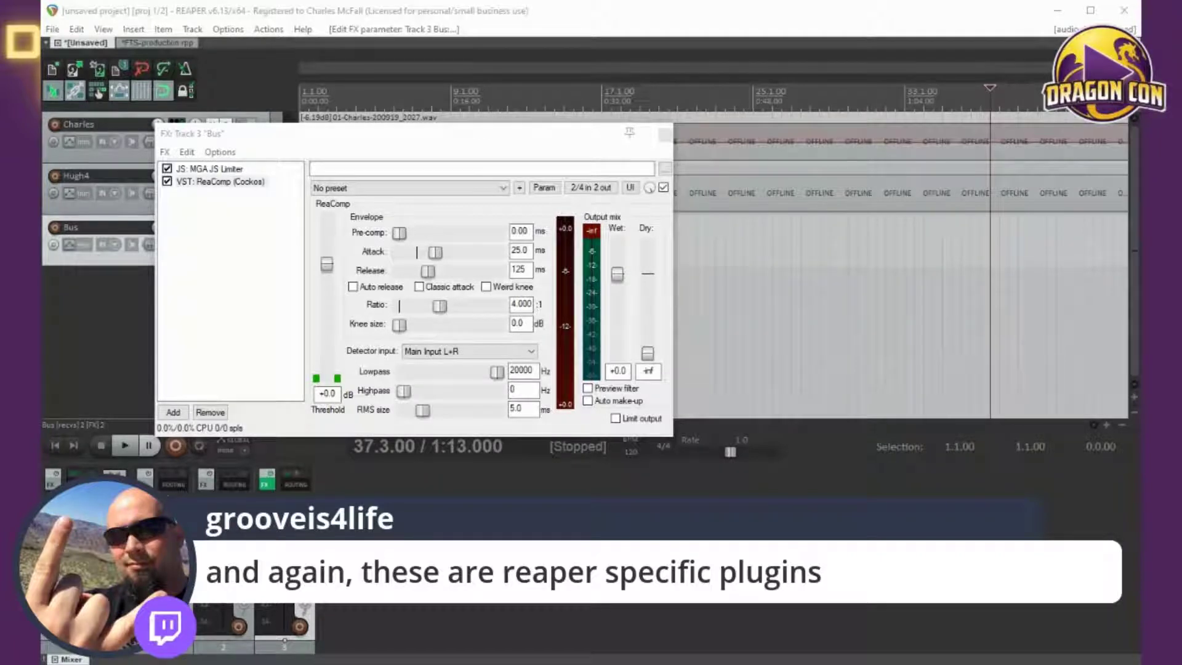
Step: Play the tracks from 28.1.00 and lower the MGA JS Limiter's threshold to -16.1 dB, then stop playback
left_click_drag(385, 146, 433, 149)
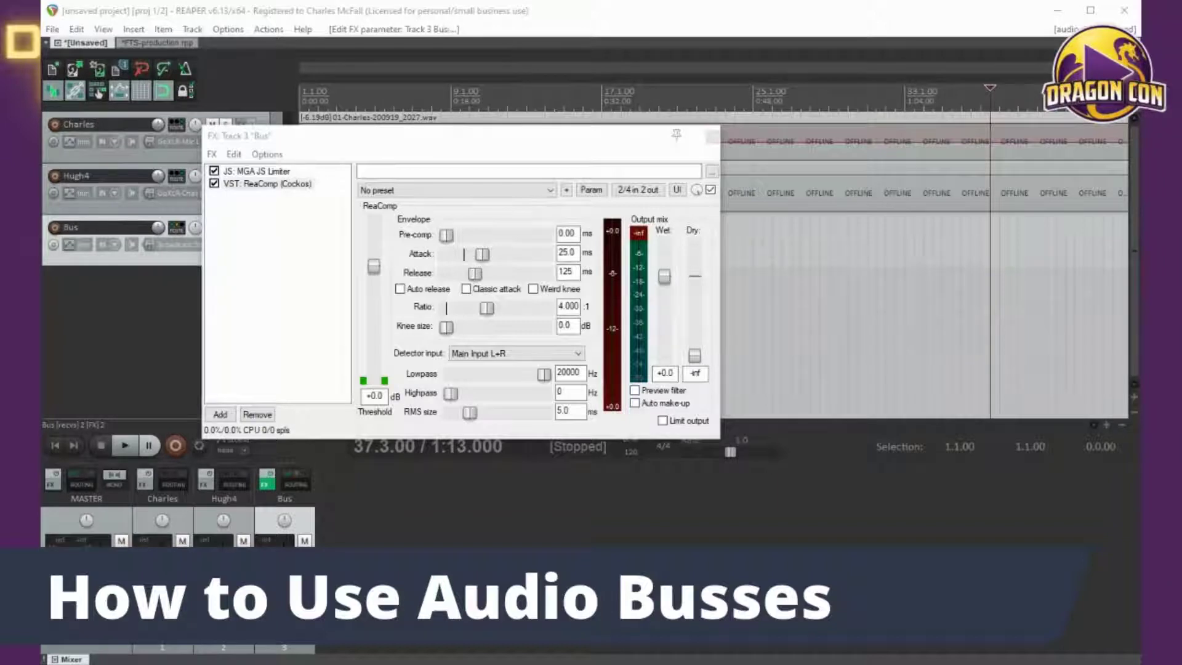
left_click(257, 171)
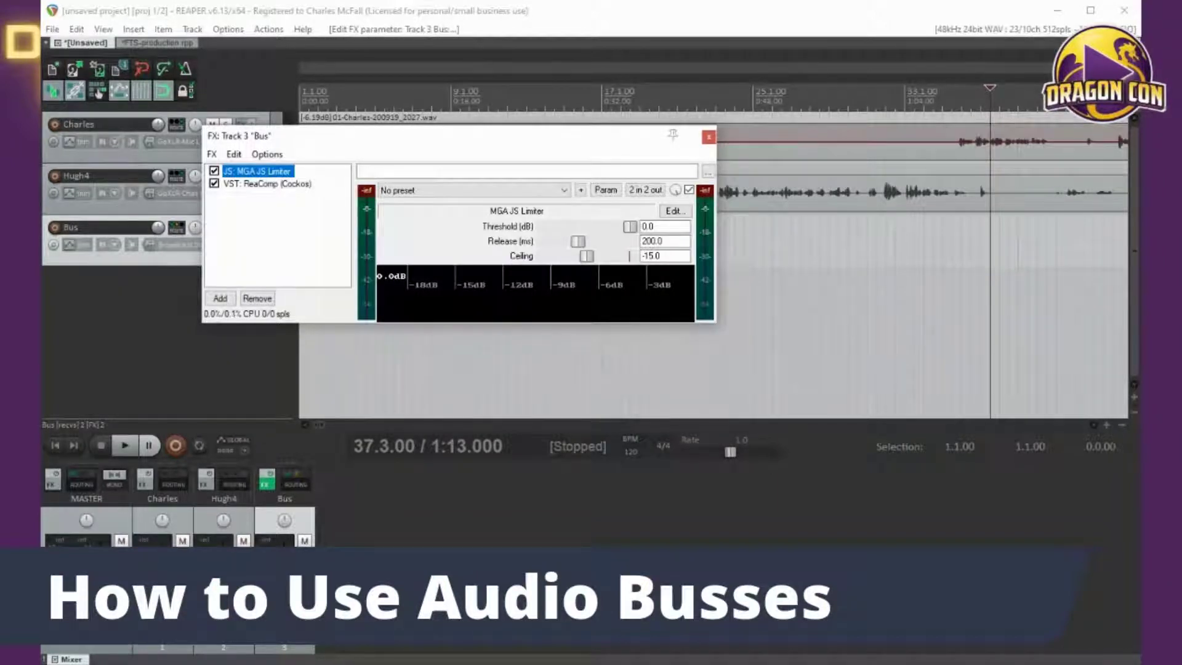
left_click(808, 93)
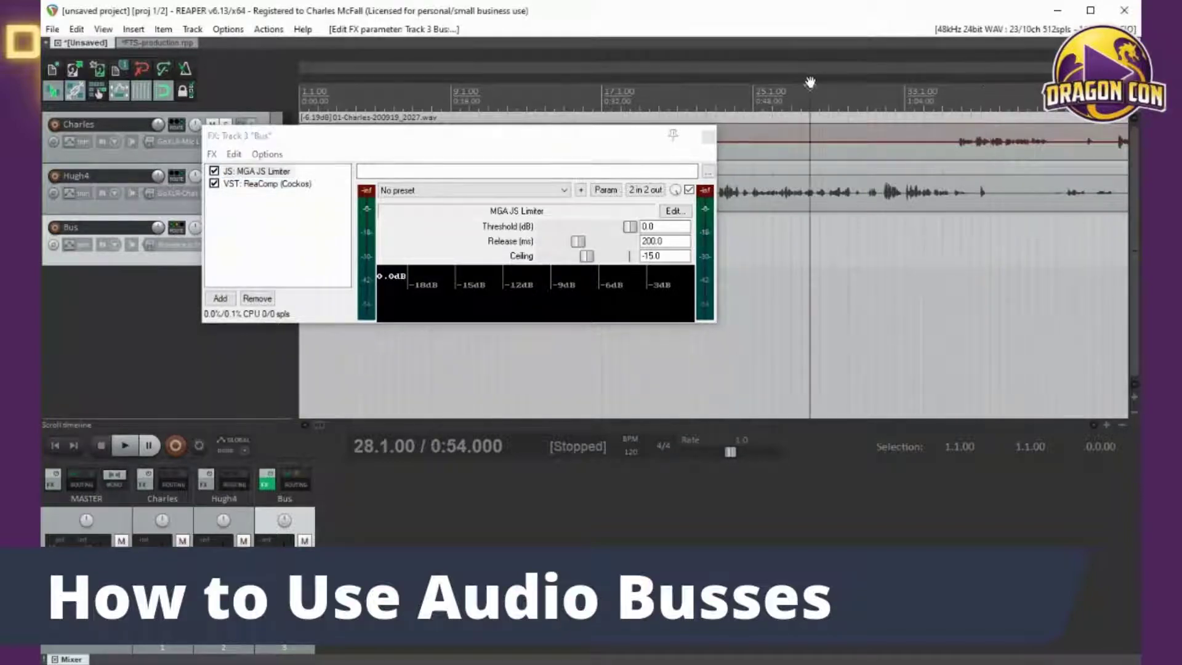
key("space")
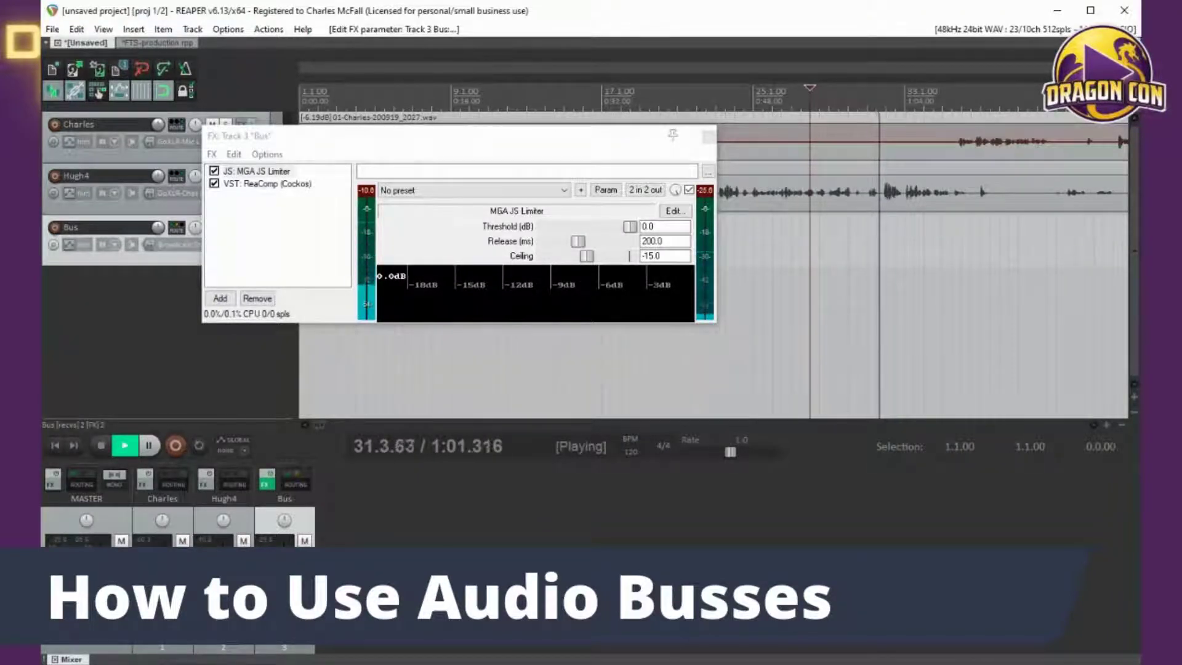
left_click_drag(630, 227, 575, 226)
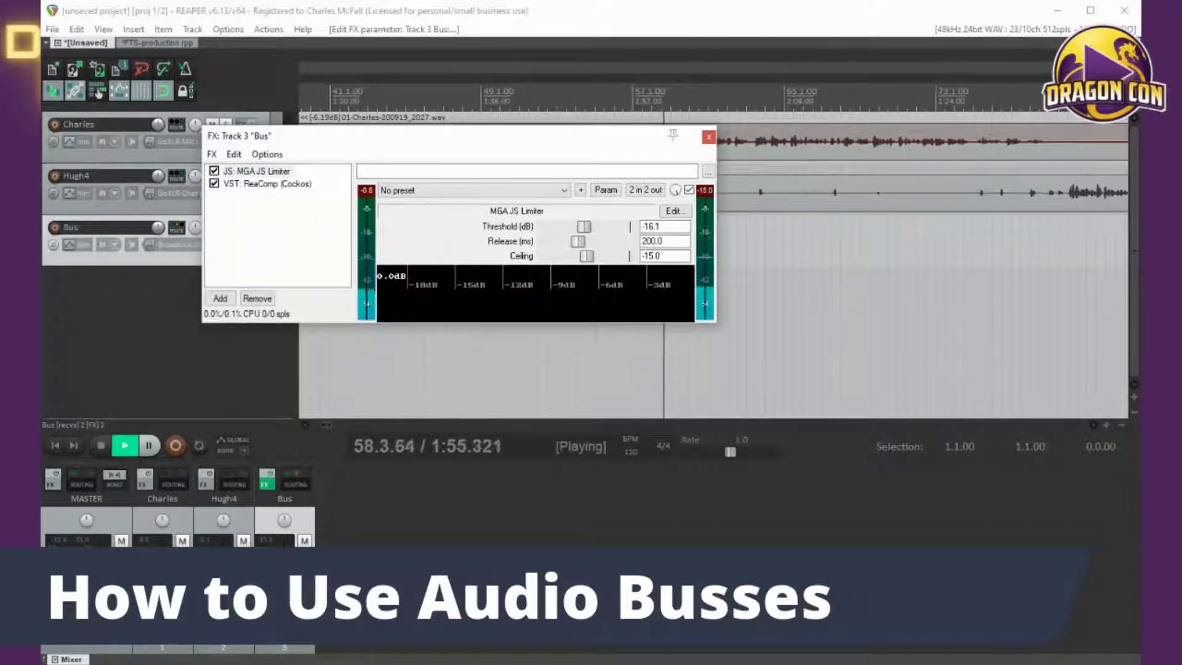
key("space")
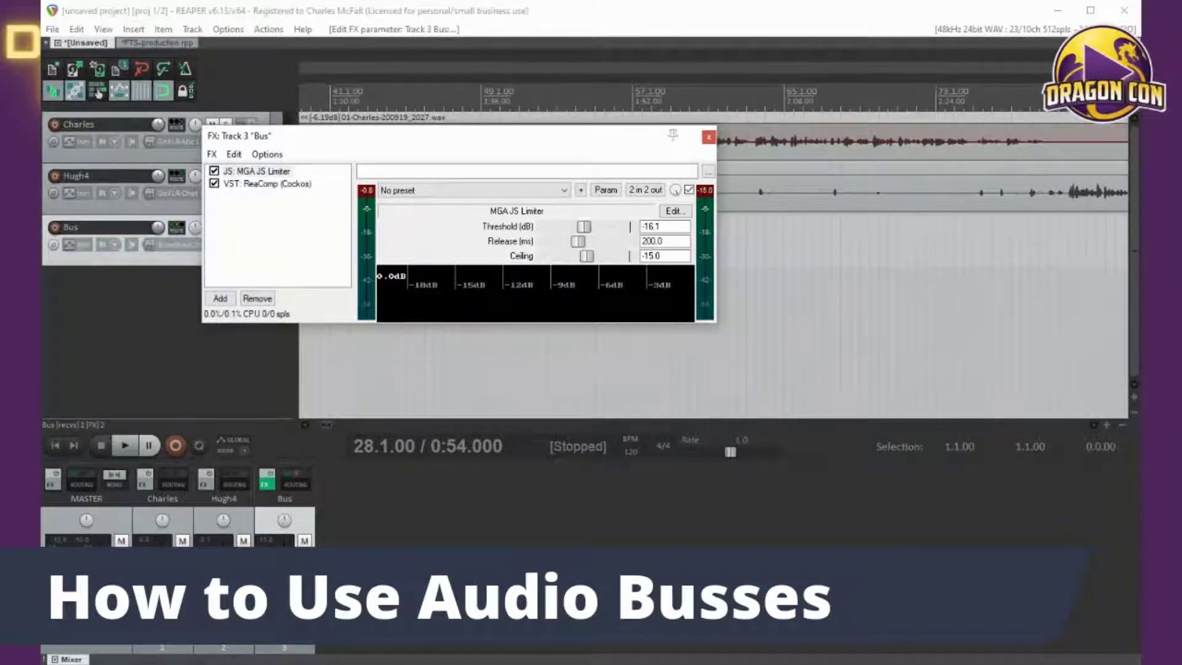
Step: Place the edit cursor at 32.1.00 and examine the second track's waveform peaks around it up close
left_click_drag(572, 144, 598, 176)
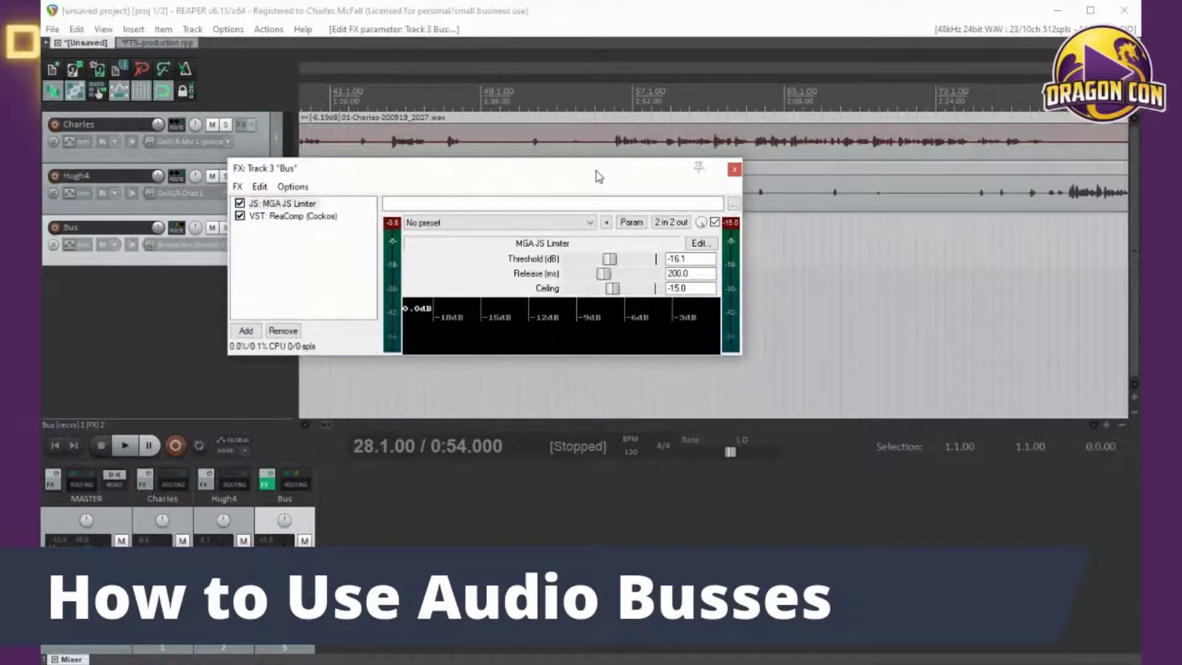
scroll(604, 139, "up", 3)
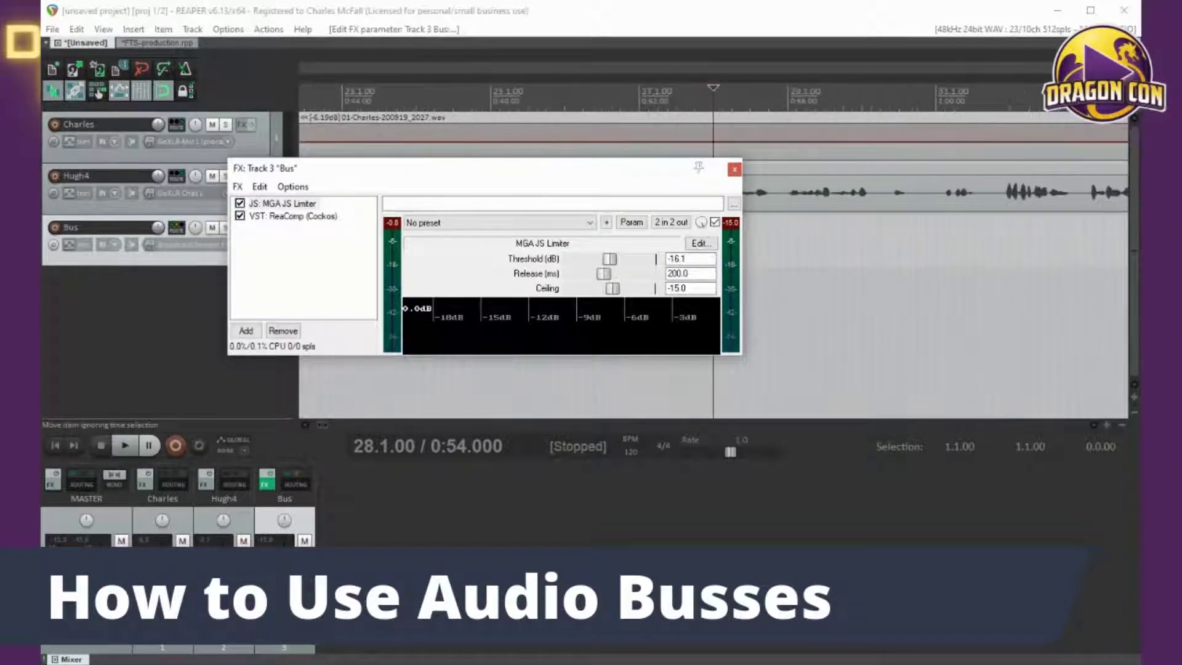
scroll(894, 208, "up", 2)
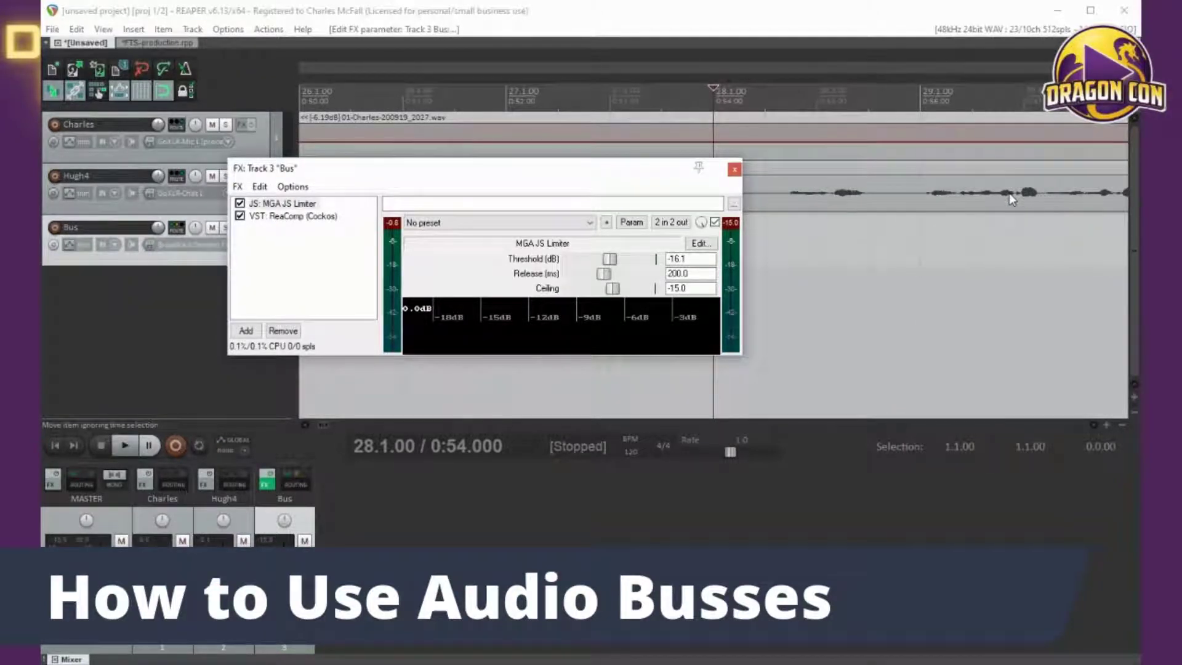
scroll(936, 193, "down", 3)
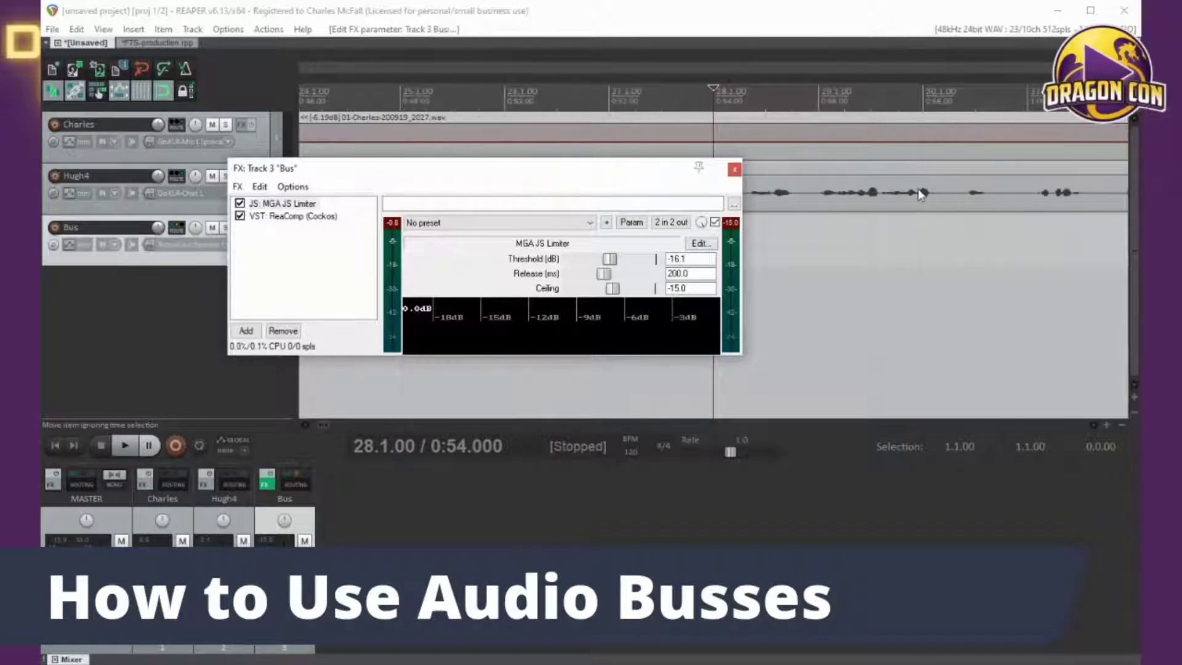
left_click(922, 124)
scroll(922, 210, "up", 1)
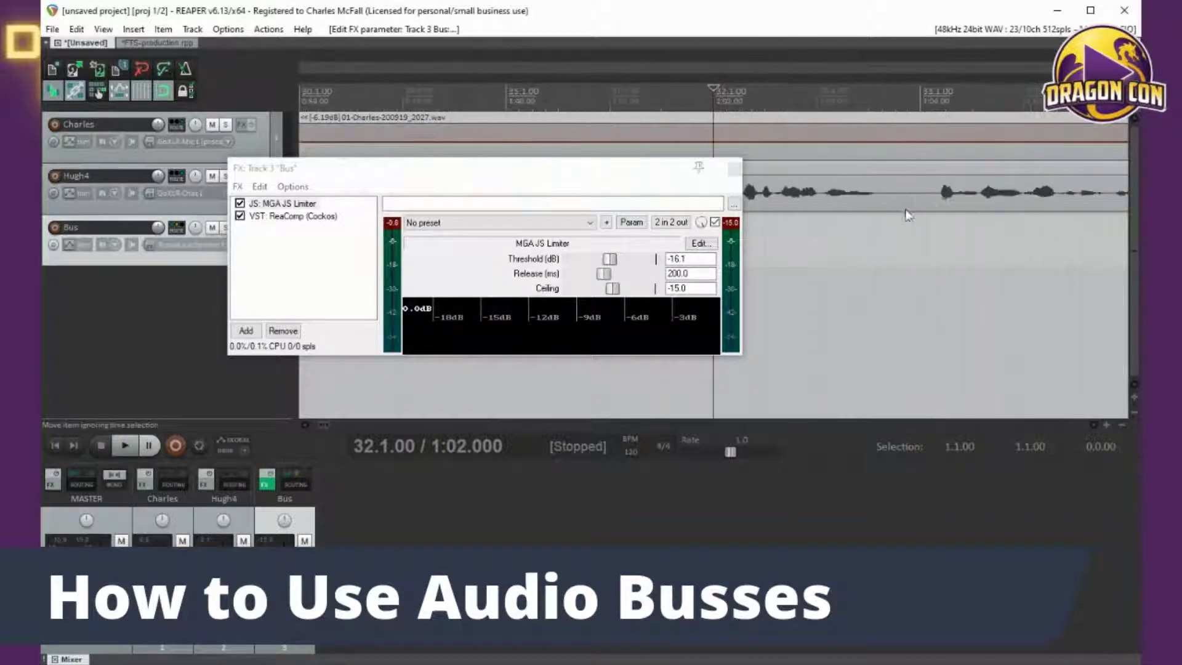
scroll(922, 219, "down", 2)
left_click_drag(644, 178, 538, 254)
scroll(670, 190, "up", 5)
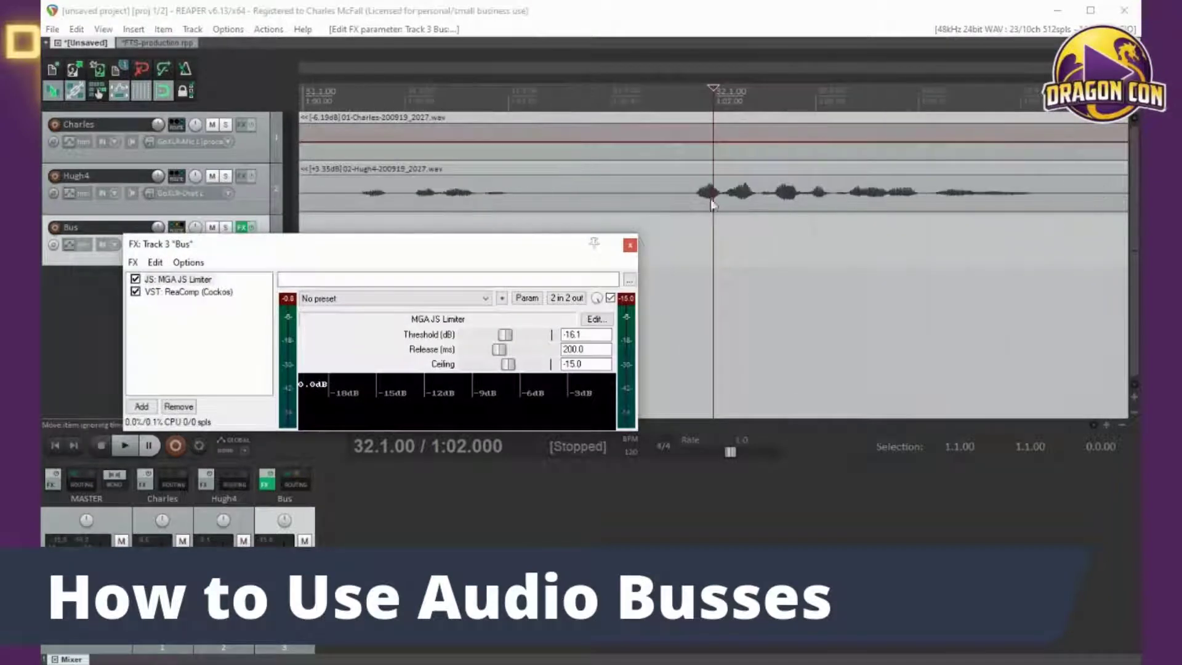
Step: Show ReaComp, play the tracks from about 32.1.00, and lower its threshold to -26.9 dB
left_click(185, 291)
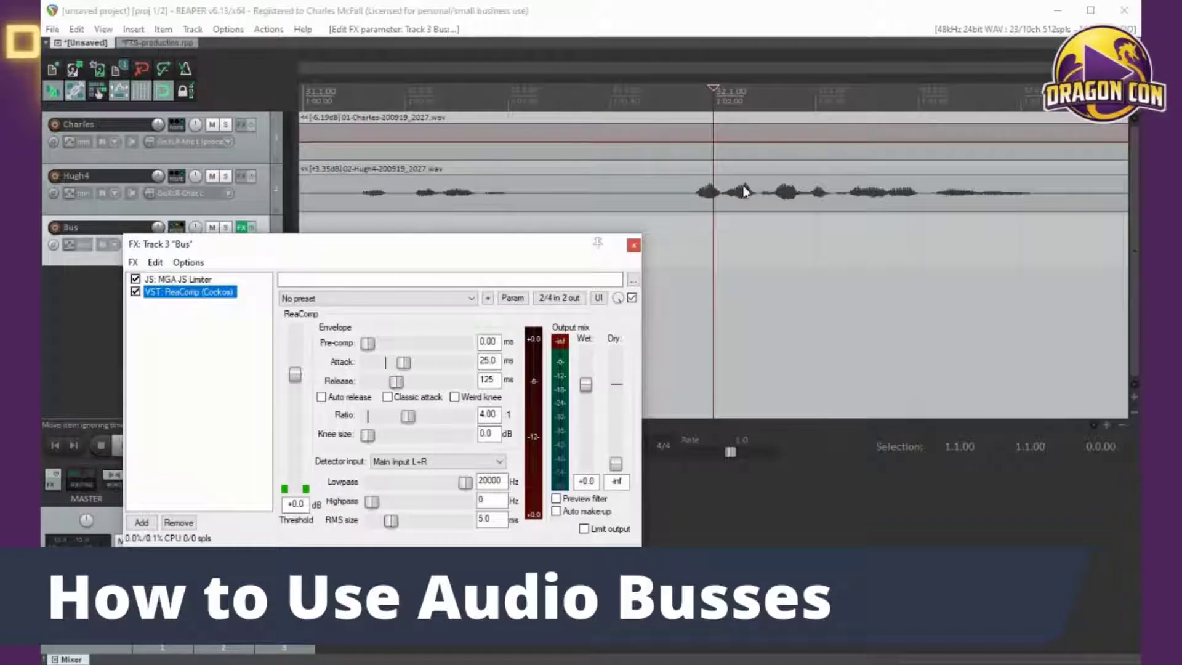
scroll(763, 188, "down", 2)
key("space")
scroll(764, 188, "down", 1)
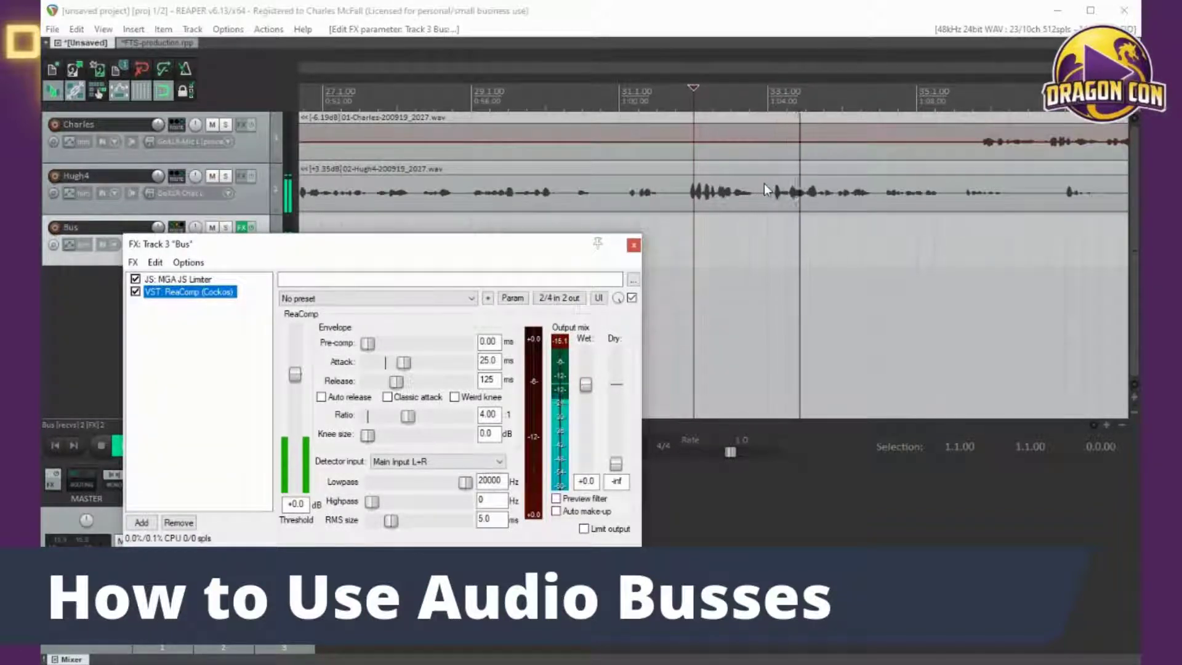
key("space")
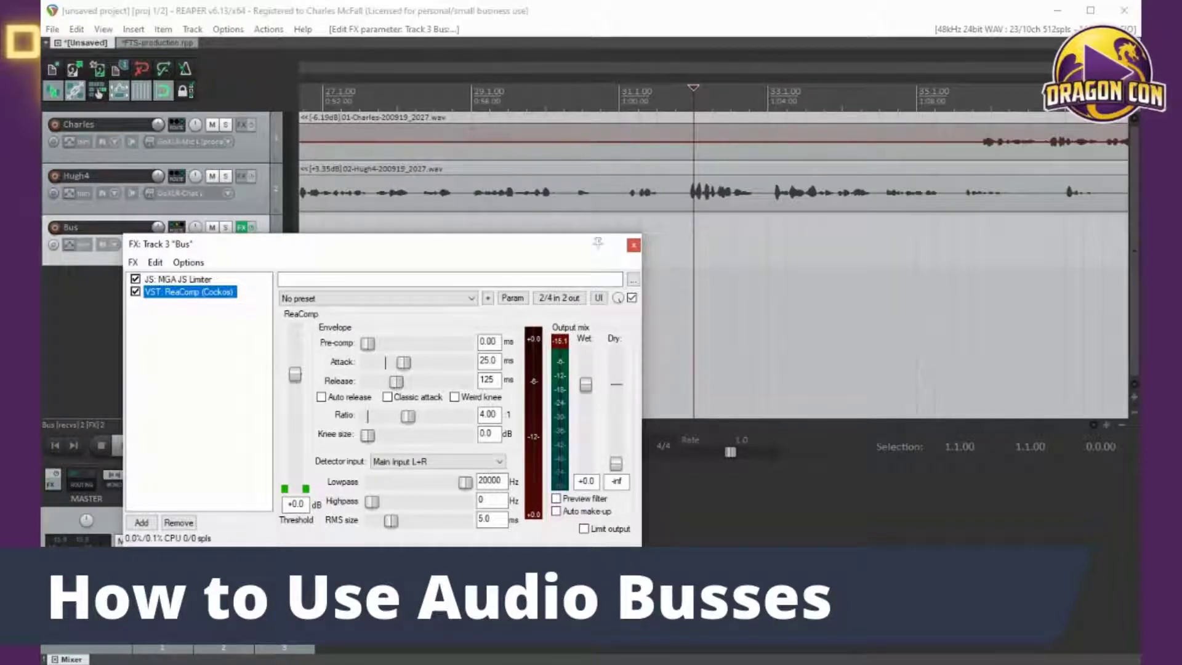
key("space")
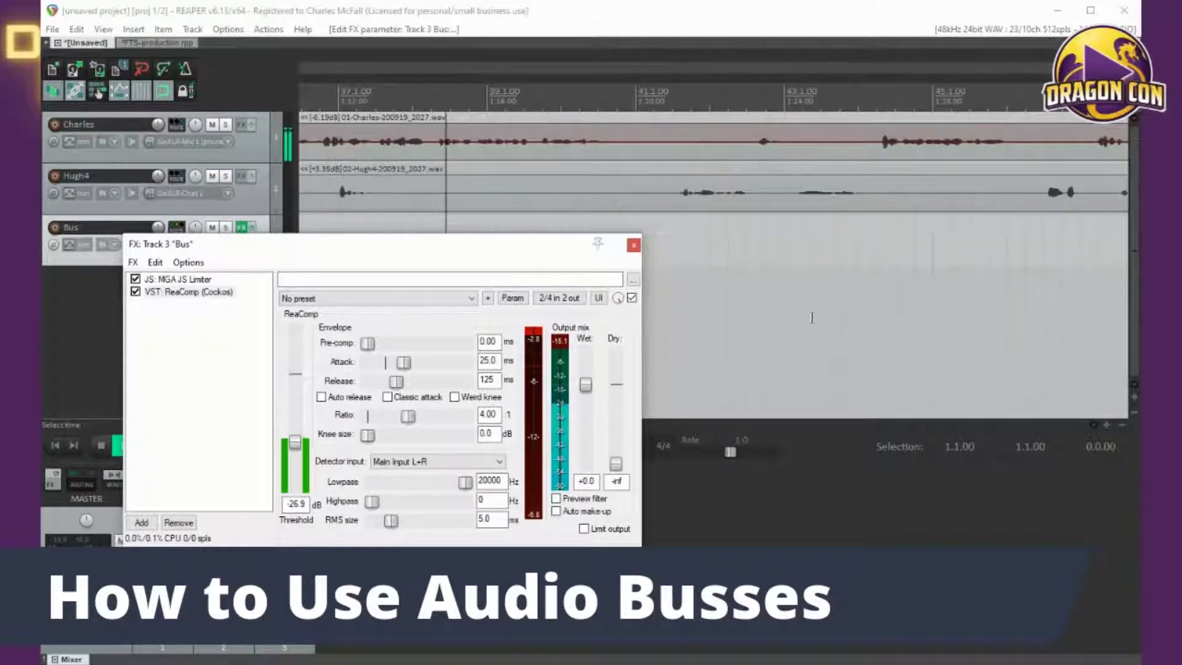
key("space")
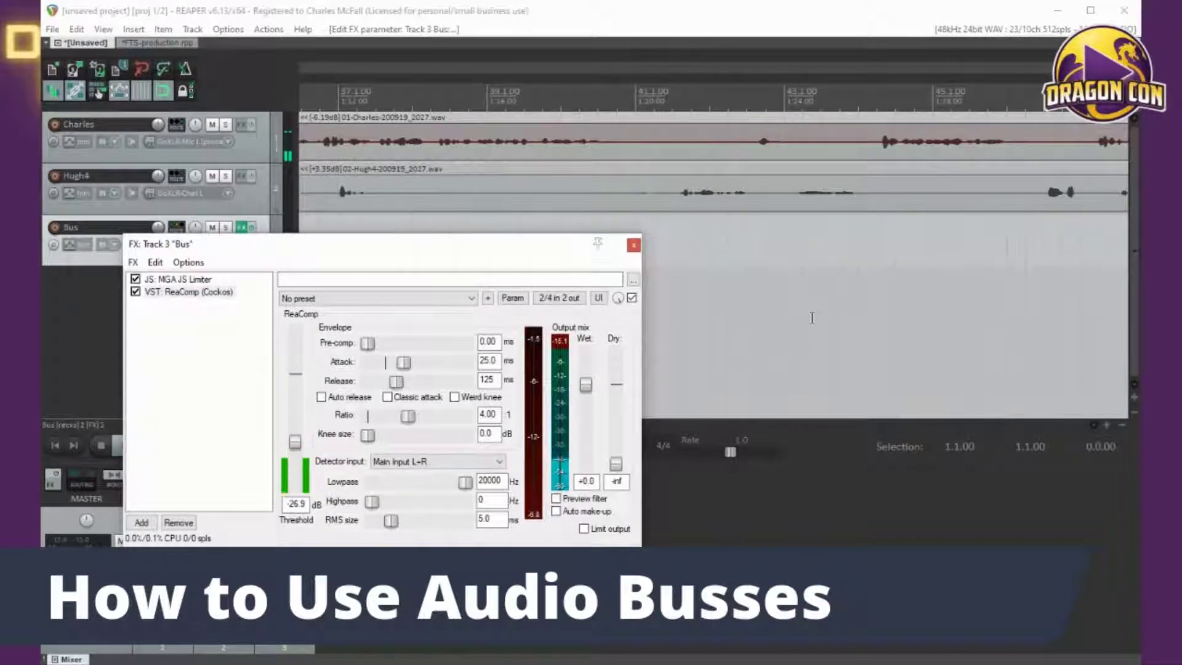
Step: Play the mix from about bar 60, where the first track's long speech passage is, to check the compression
scroll(778, 303, "down", 3)
scroll(778, 304, "down", 4)
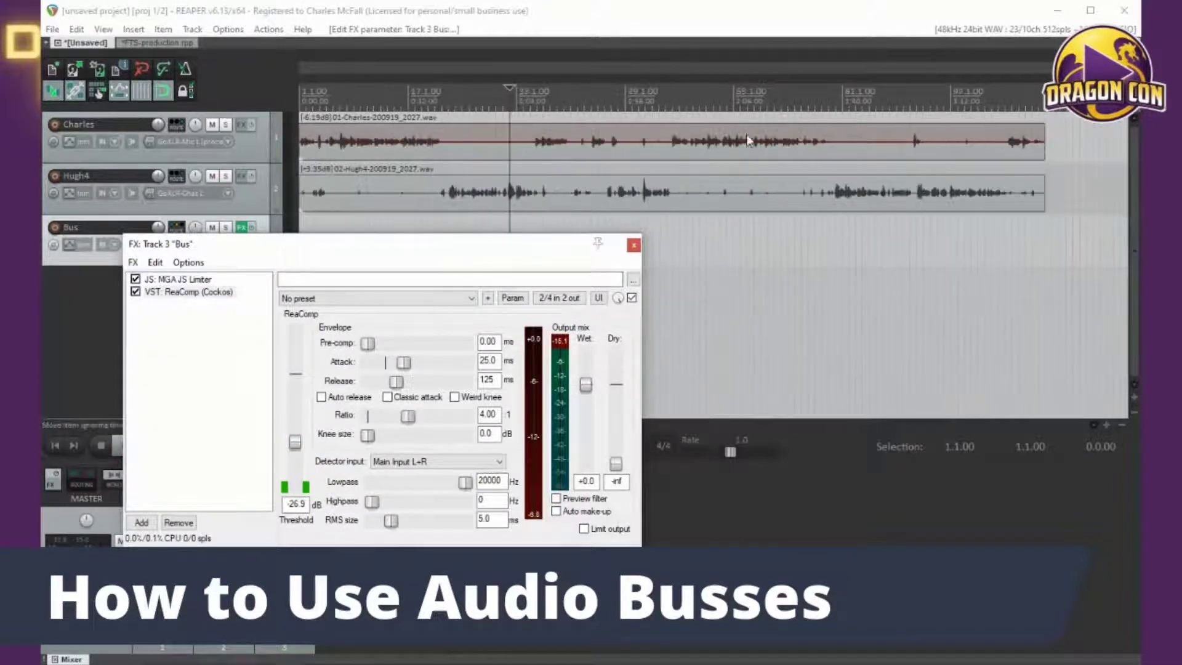
left_click(699, 99)
key("space")
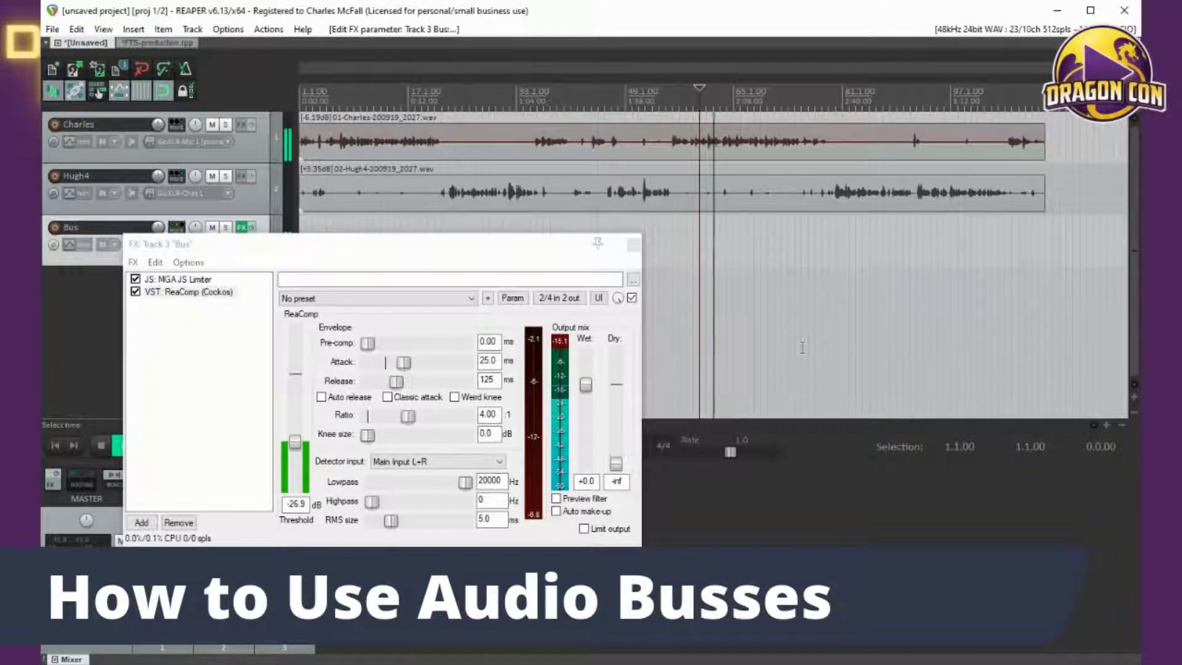
Step: Play the mix from 82.1.00 to check the second track's speech, then stop playback and close the bus's effects window
left_click(849, 101)
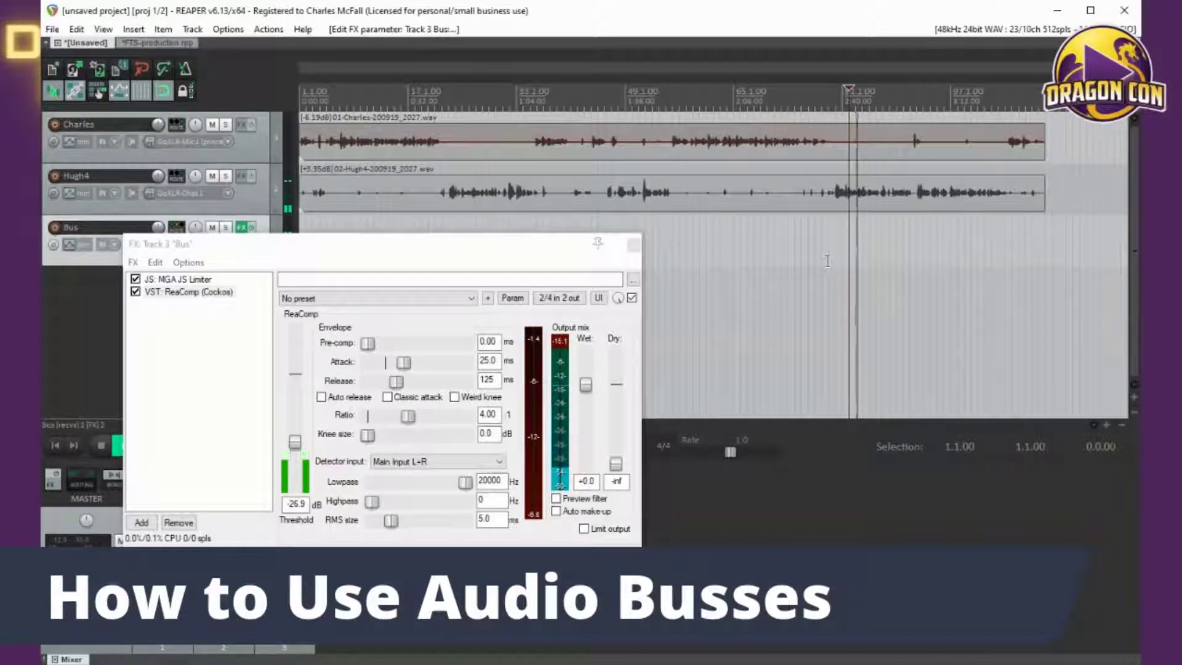
key("space")
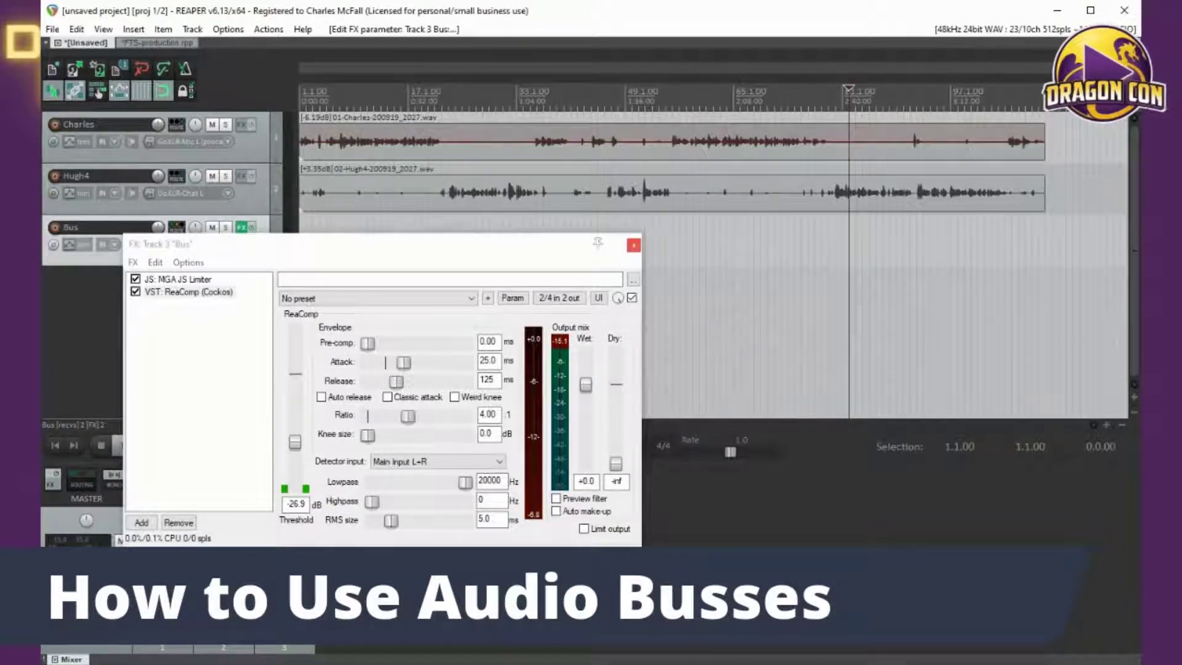
left_click(633, 245)
left_click(241, 227)
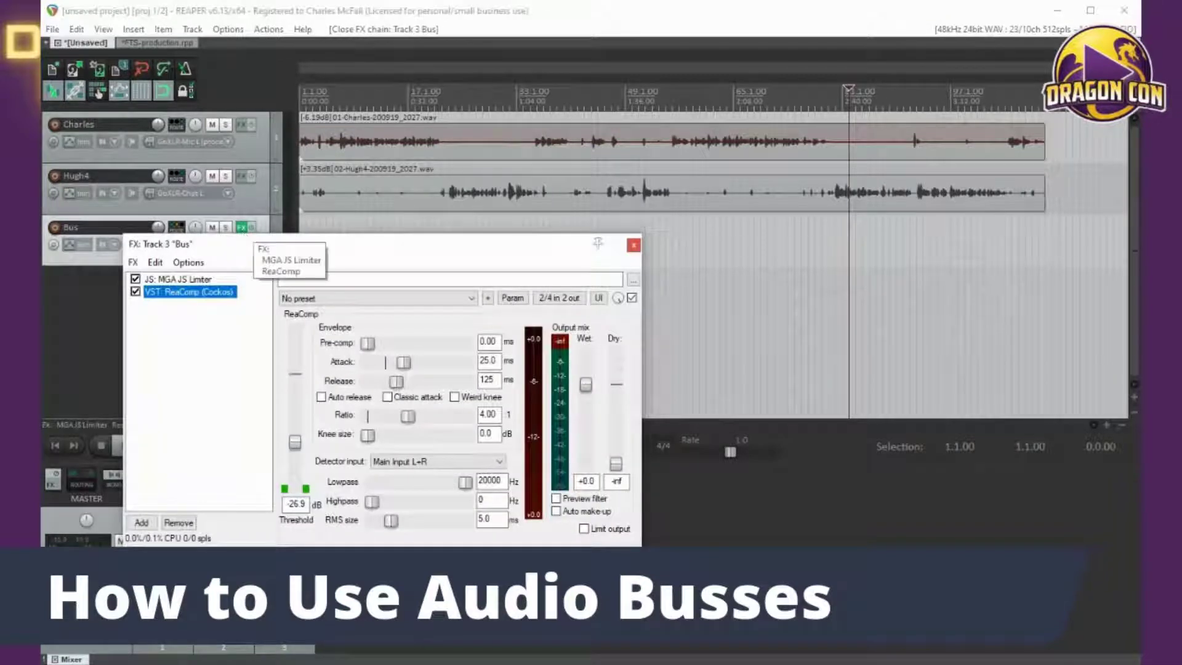
left_click(242, 227)
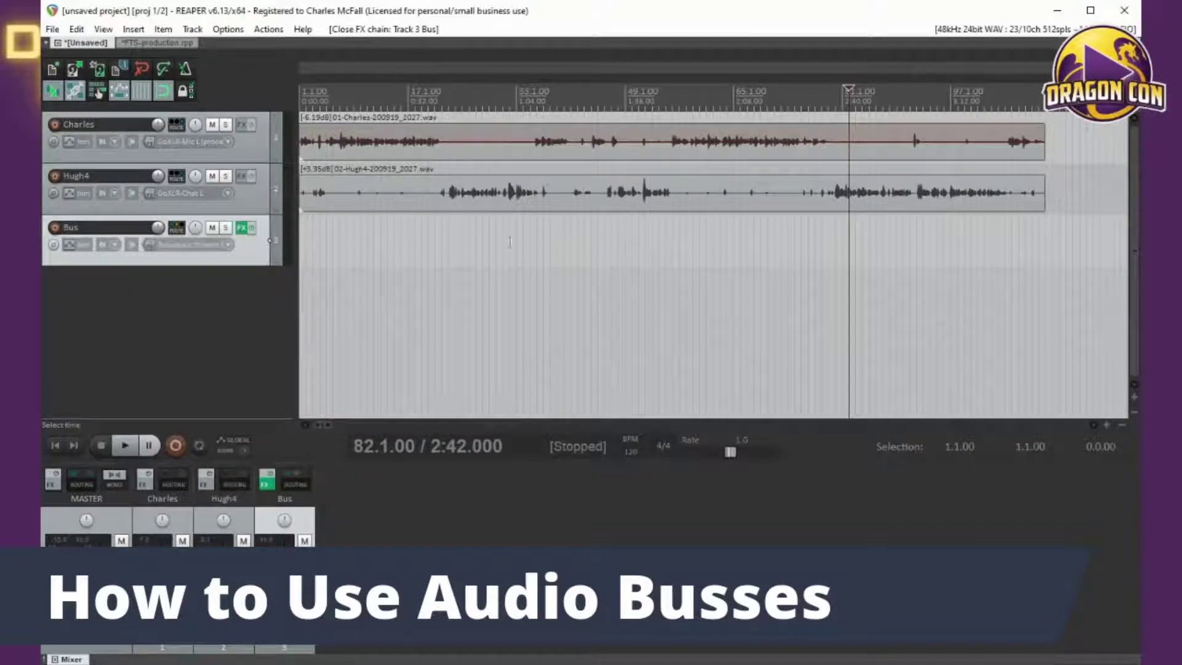
Step: Bypass the bus effects, then enable the second track's master send and delete its send to the bus
left_click(251, 227)
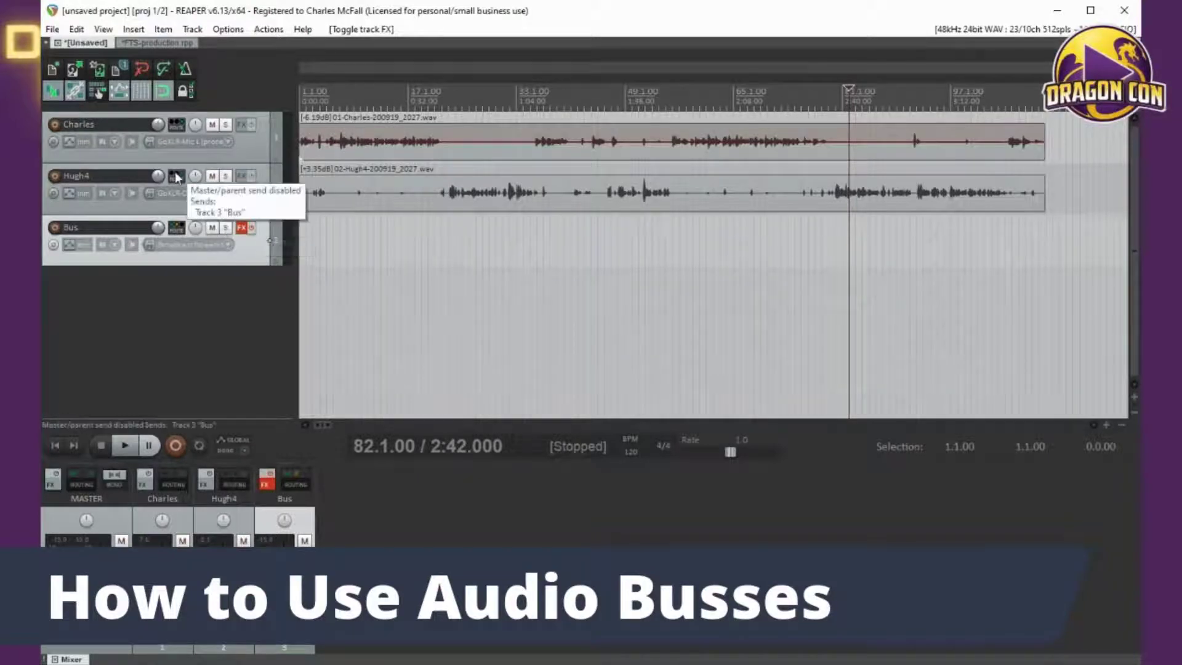
left_click(176, 176)
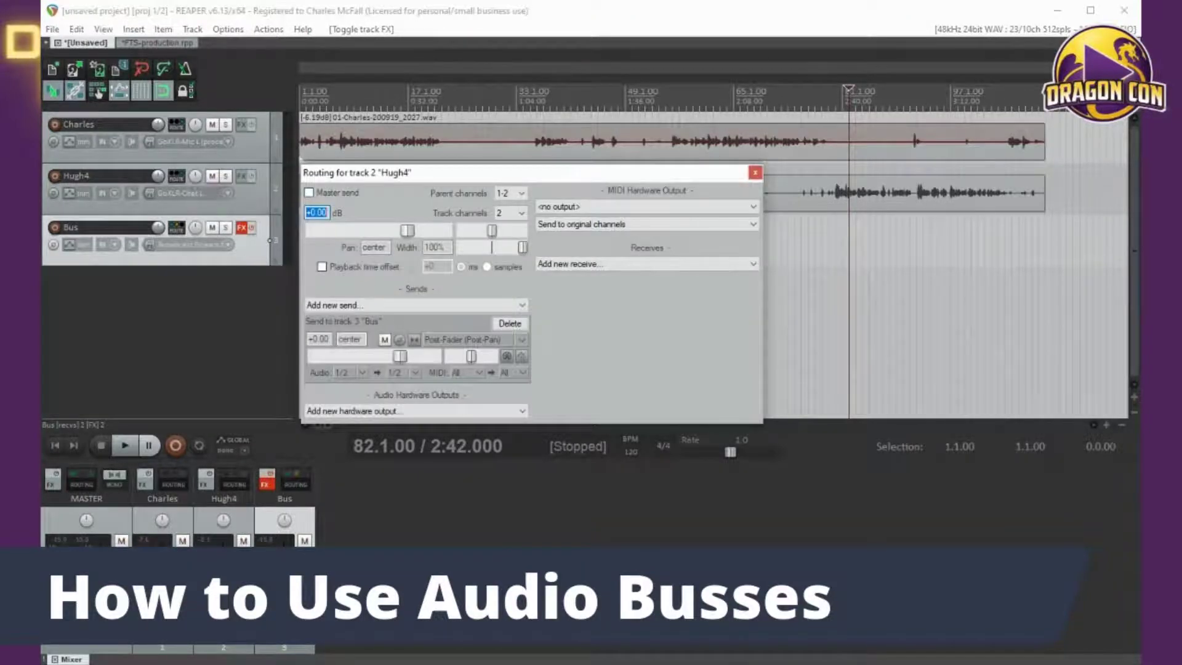
left_click(309, 192)
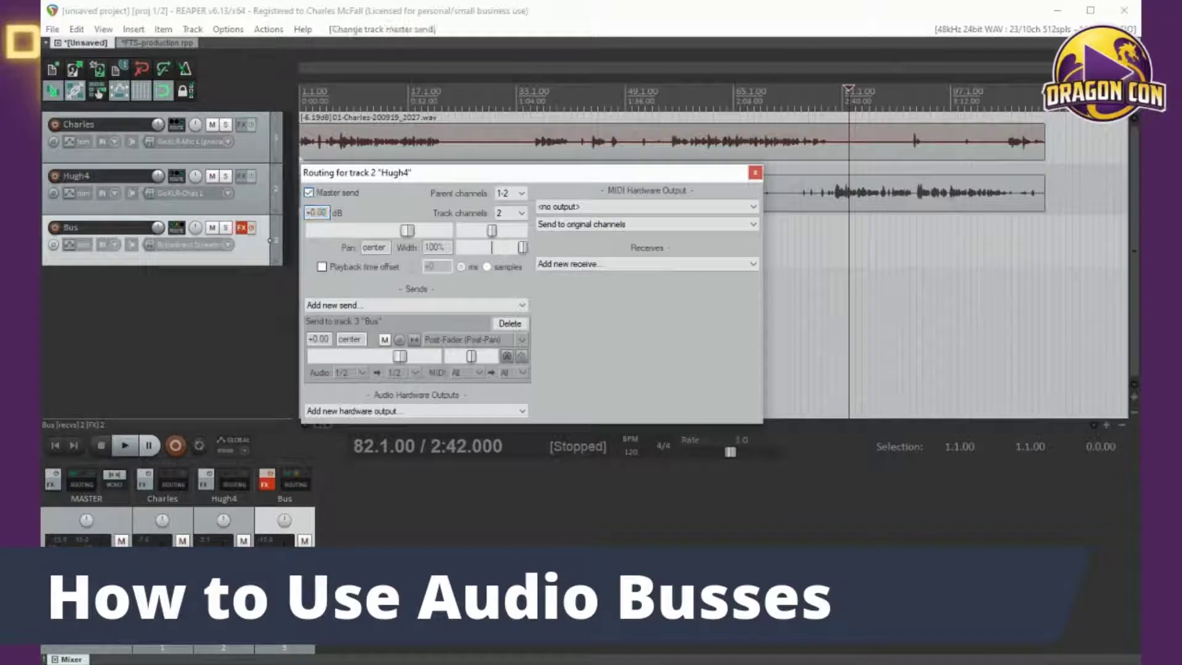
left_click(510, 323)
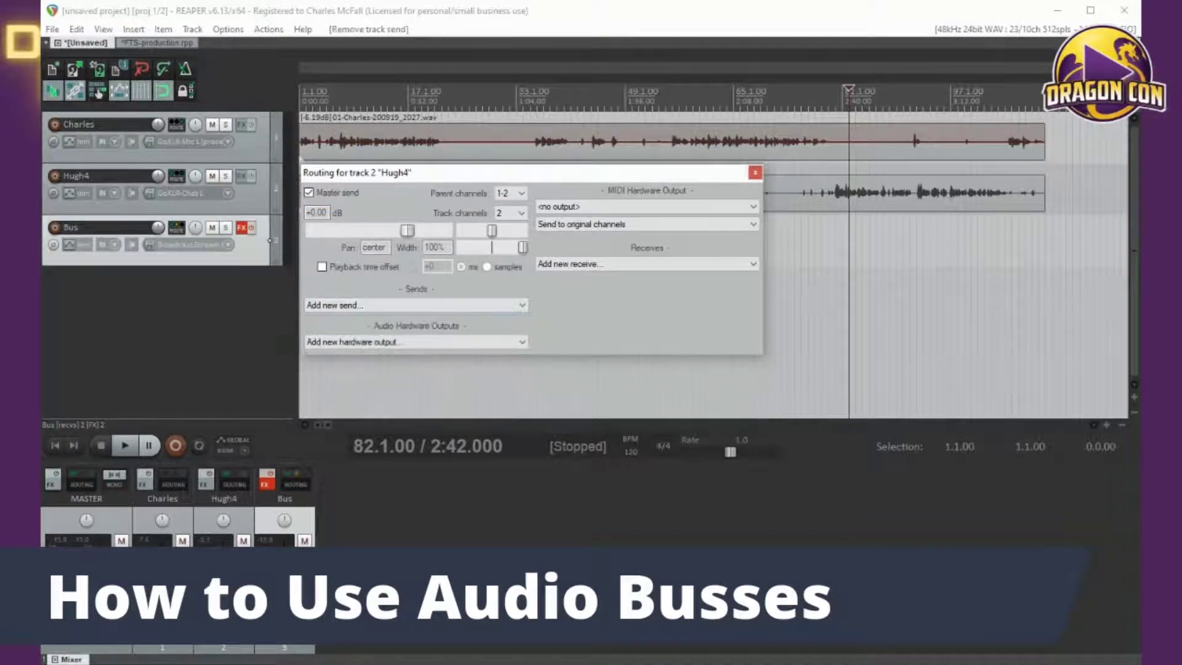
left_click(755, 173)
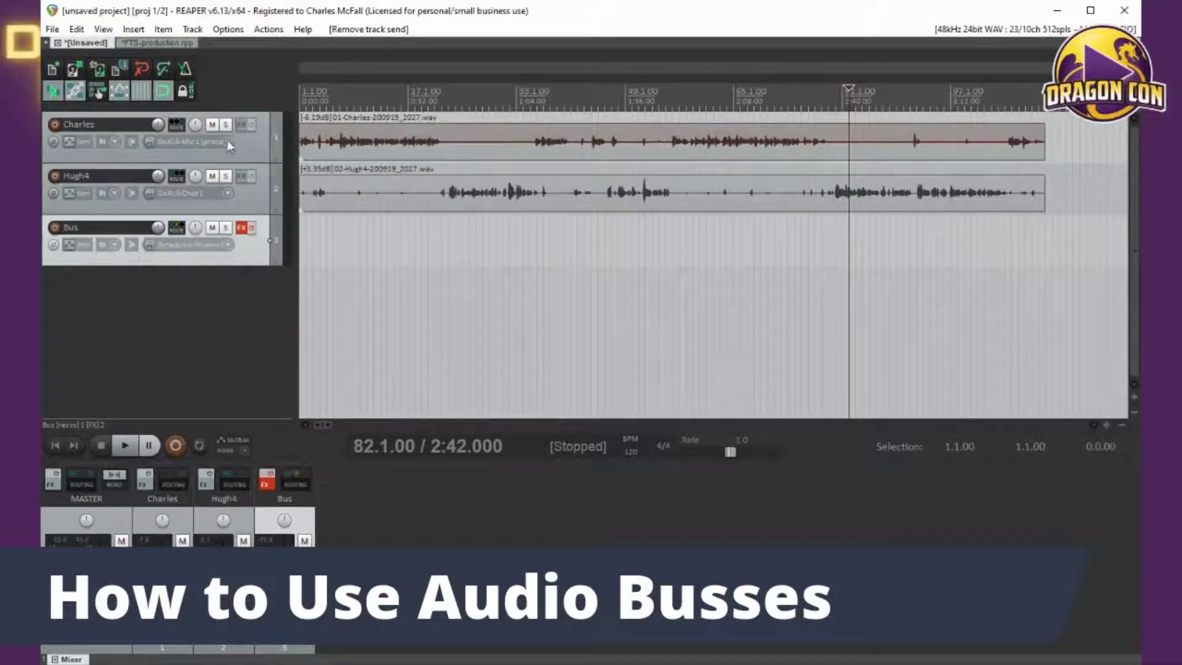
Step: Enable the first track's master send, delete its send to the bus, and mute the bus track
left_click(176, 124)
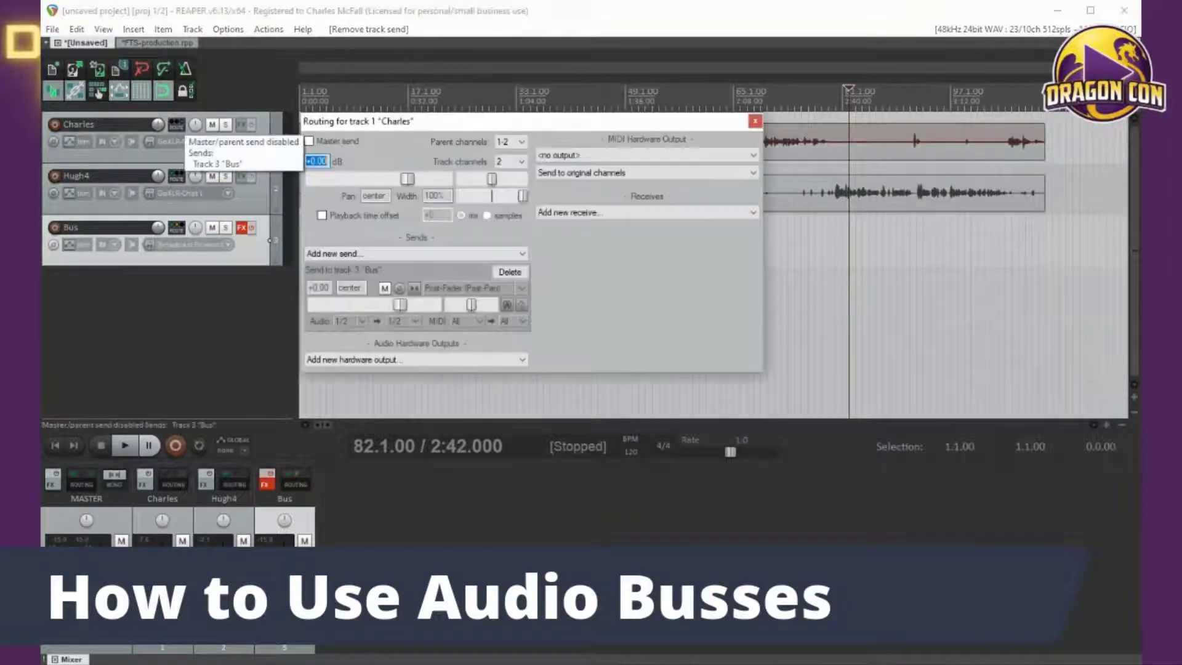
left_click(309, 141)
left_click(509, 271)
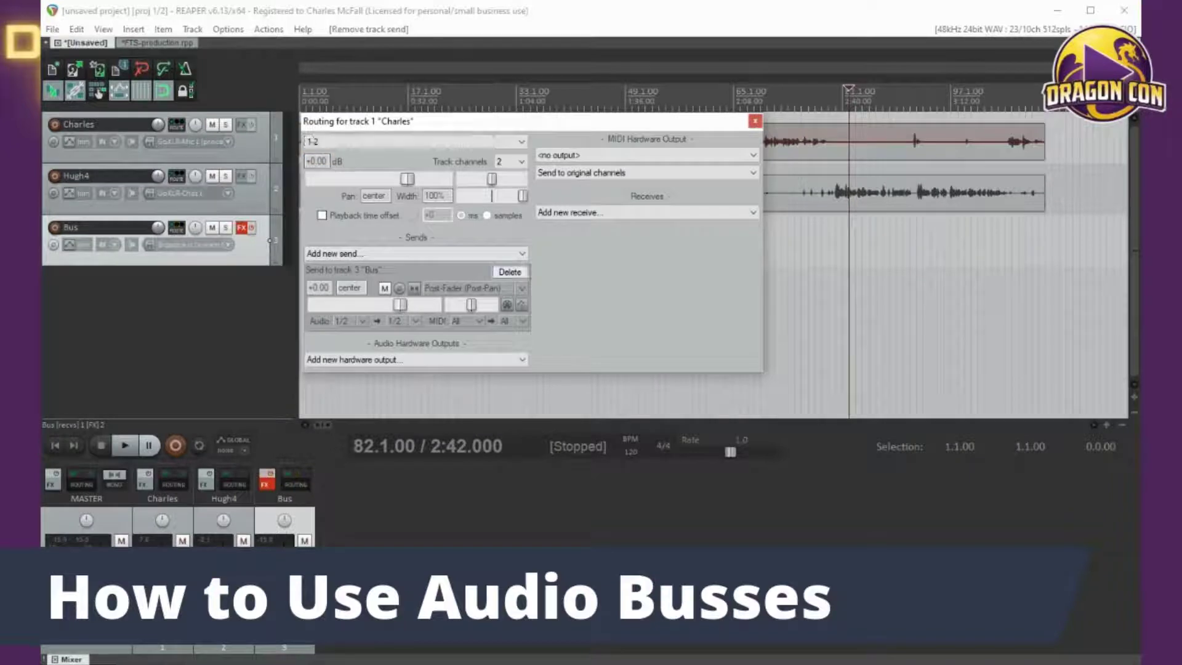
left_click(223, 229)
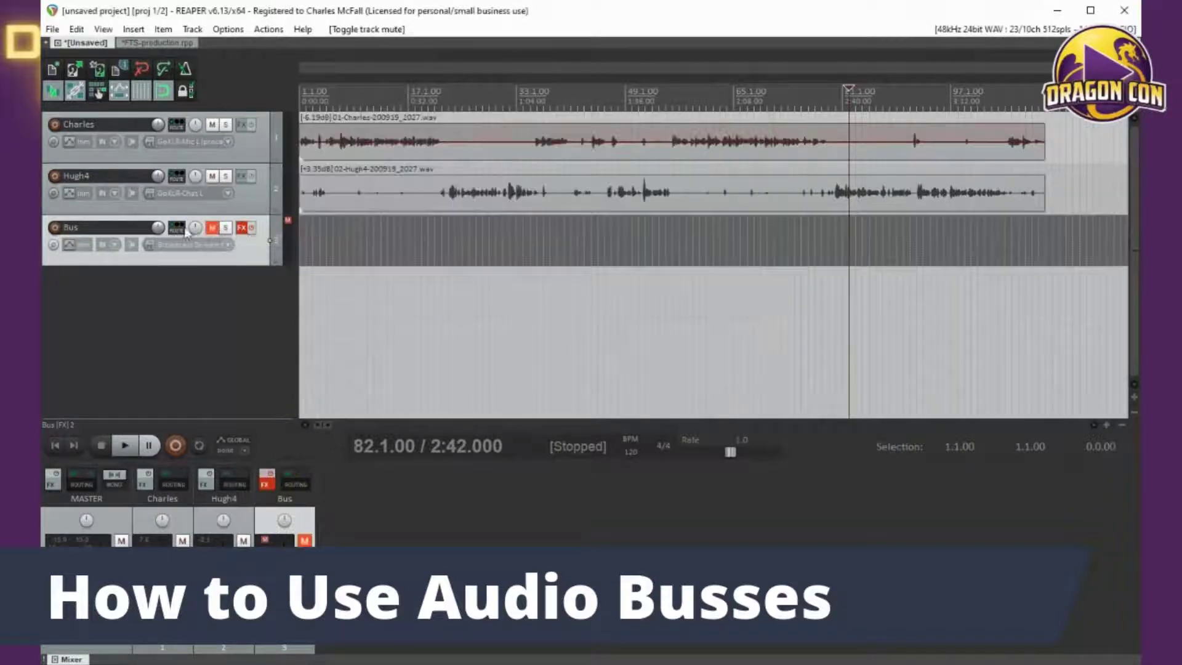
Step: Play the unprocessed tracks briefly from 7.1.00 to check that they reach the master directly
left_click(339, 93)
key("space")
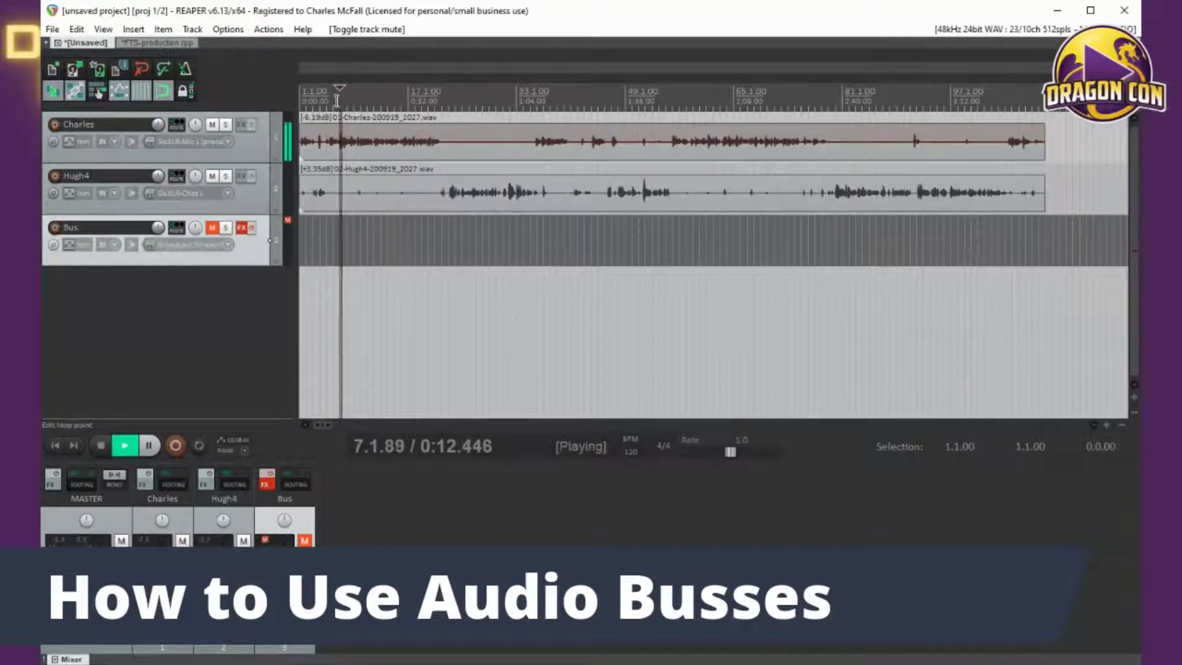
key("space")
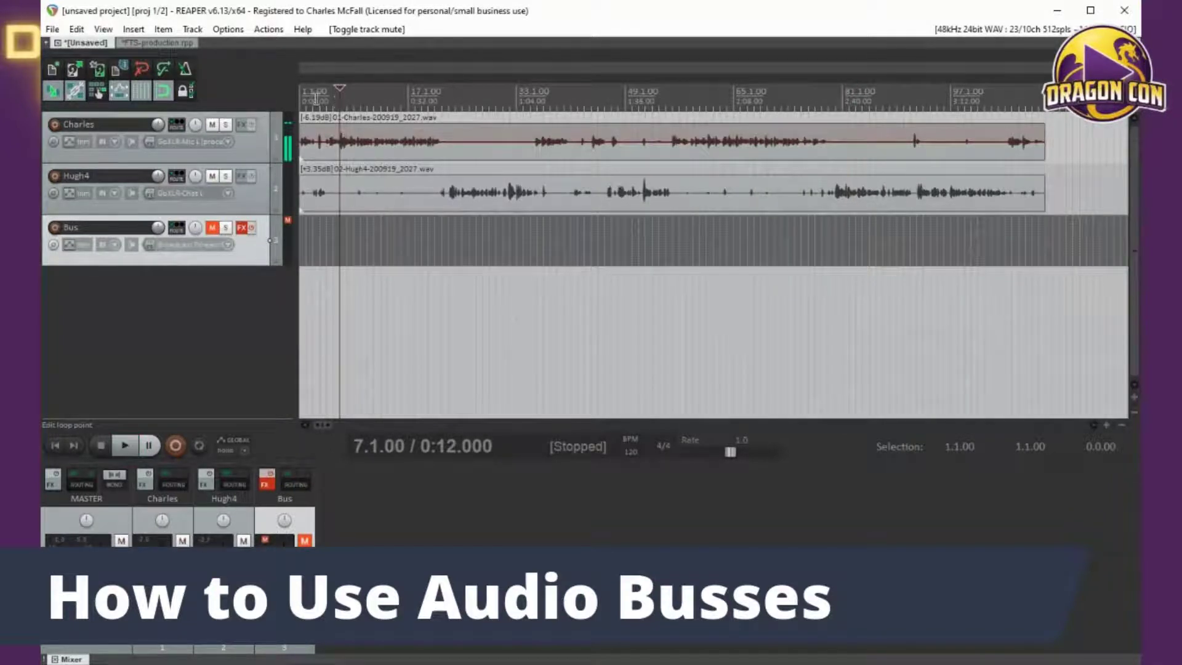
Step: Set up a render of the master mix with the file name Raw-record and mono channels
left_click(54, 30)
left_click(251, 261)
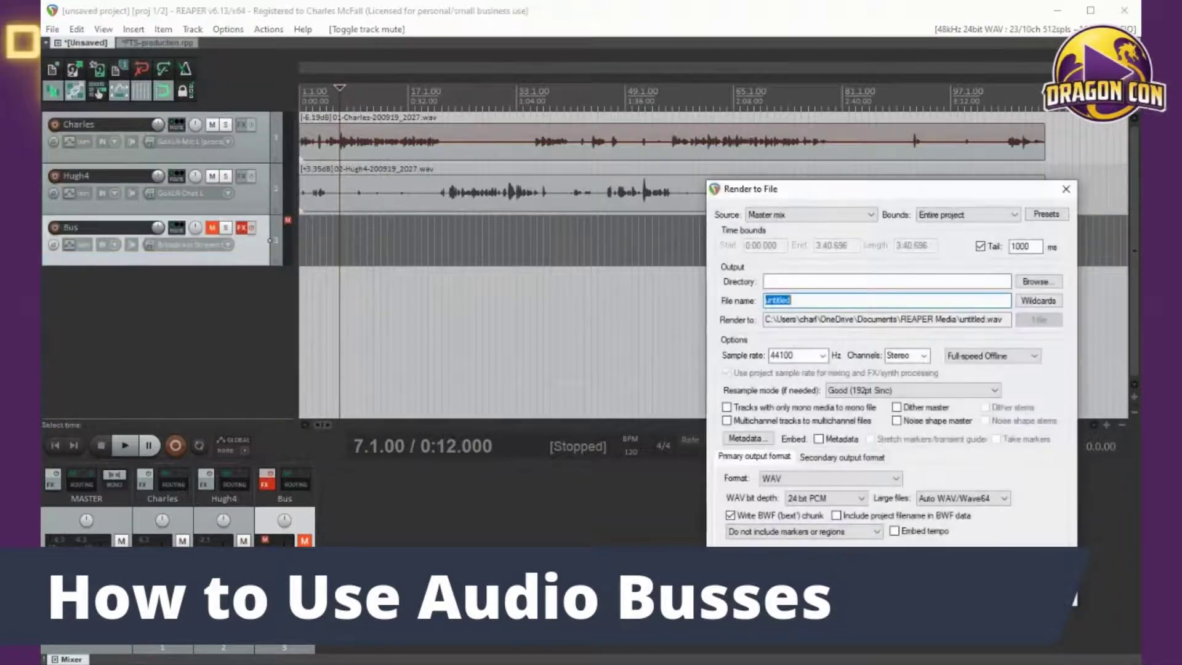
type("before")
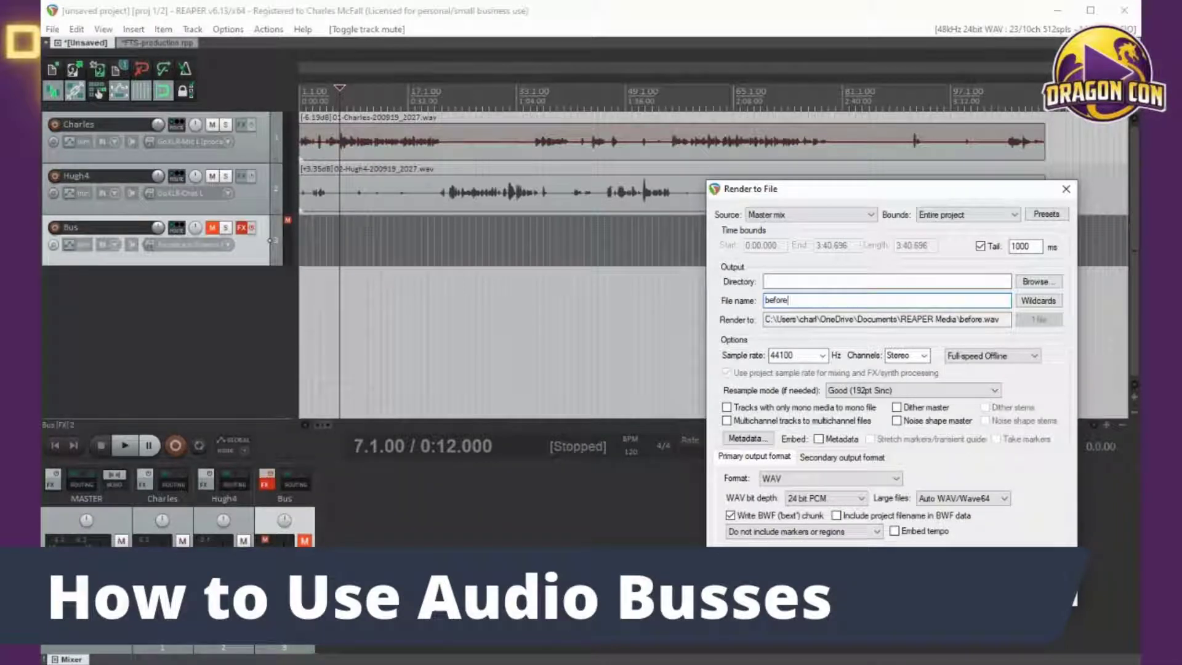
key("BackSpace")
key("BackSpace")
key("BackSpace")
key("BackSpace")
key("BackSpace")
type("Raw-record")
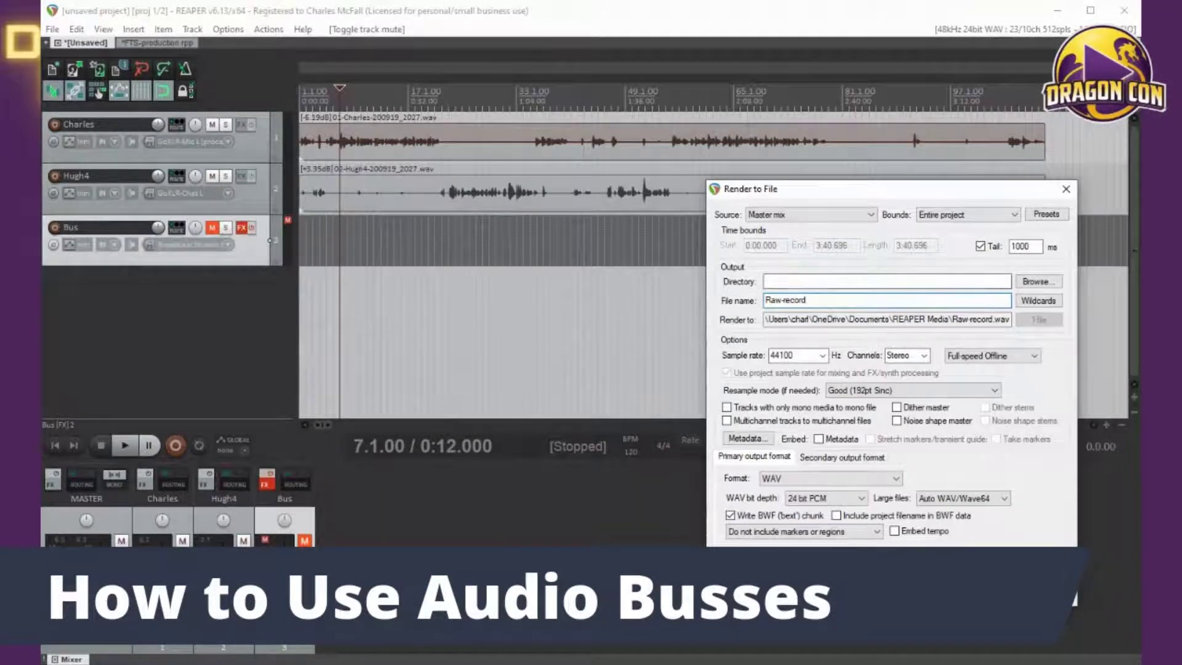
left_click(899, 355)
key("alt+Down")
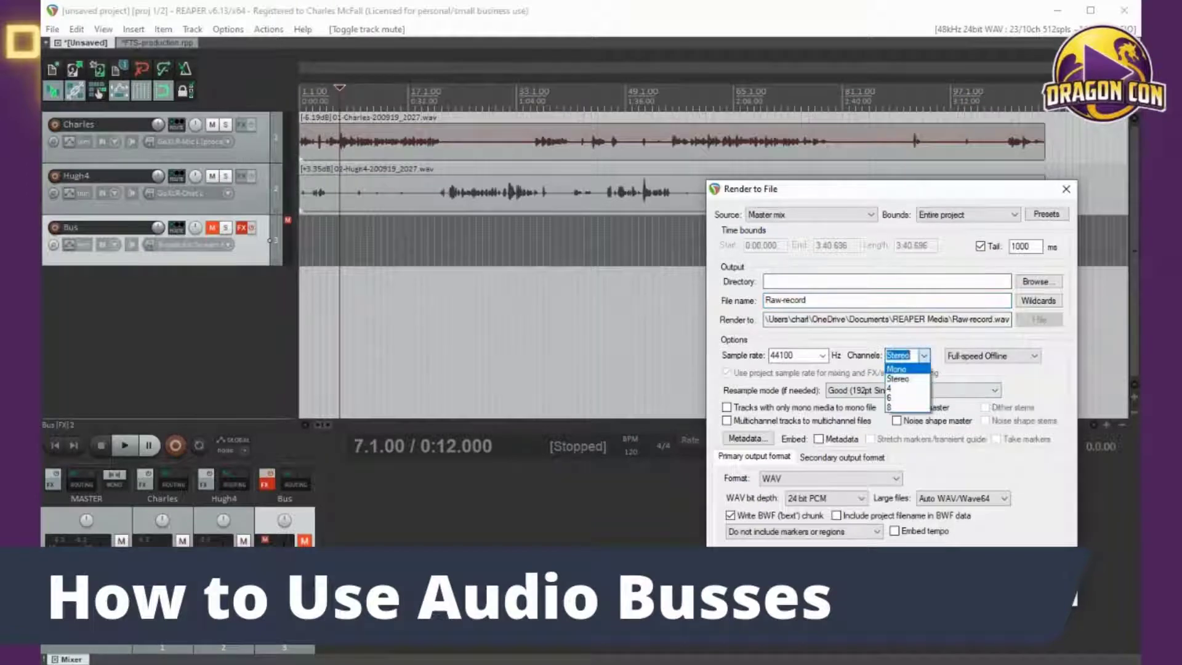
key("Up")
key("Return")
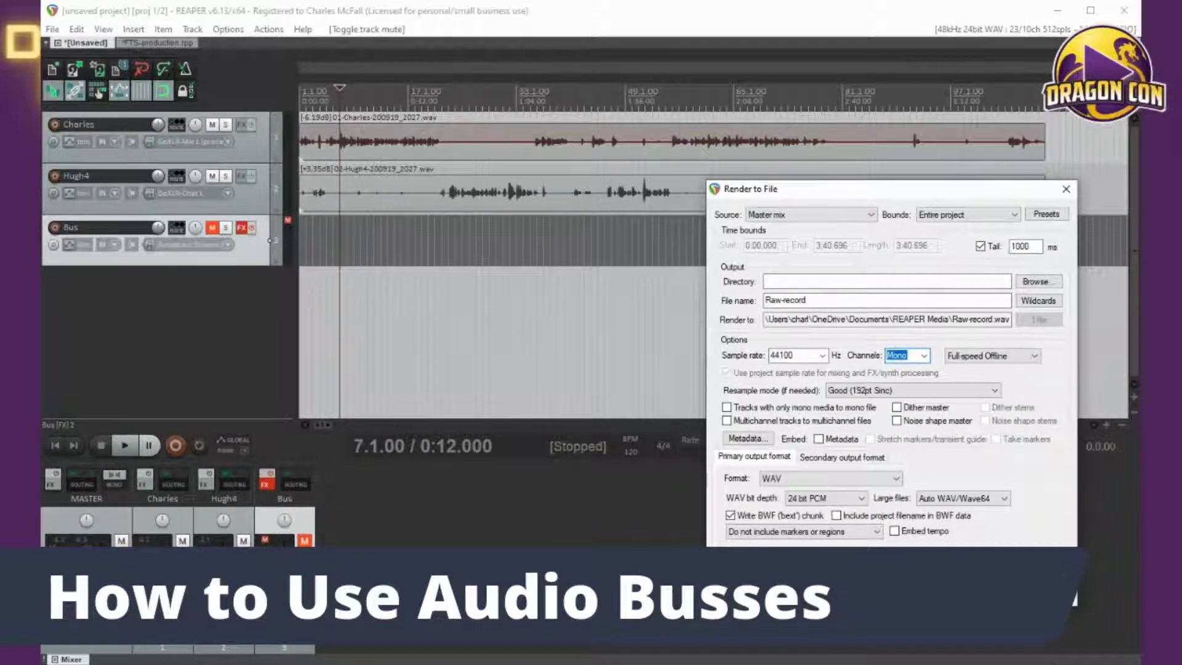
Step: Set the render's output directory to the OneDrive Desktop folder and extend the file name to Raw-record-before
left_click(1038, 281)
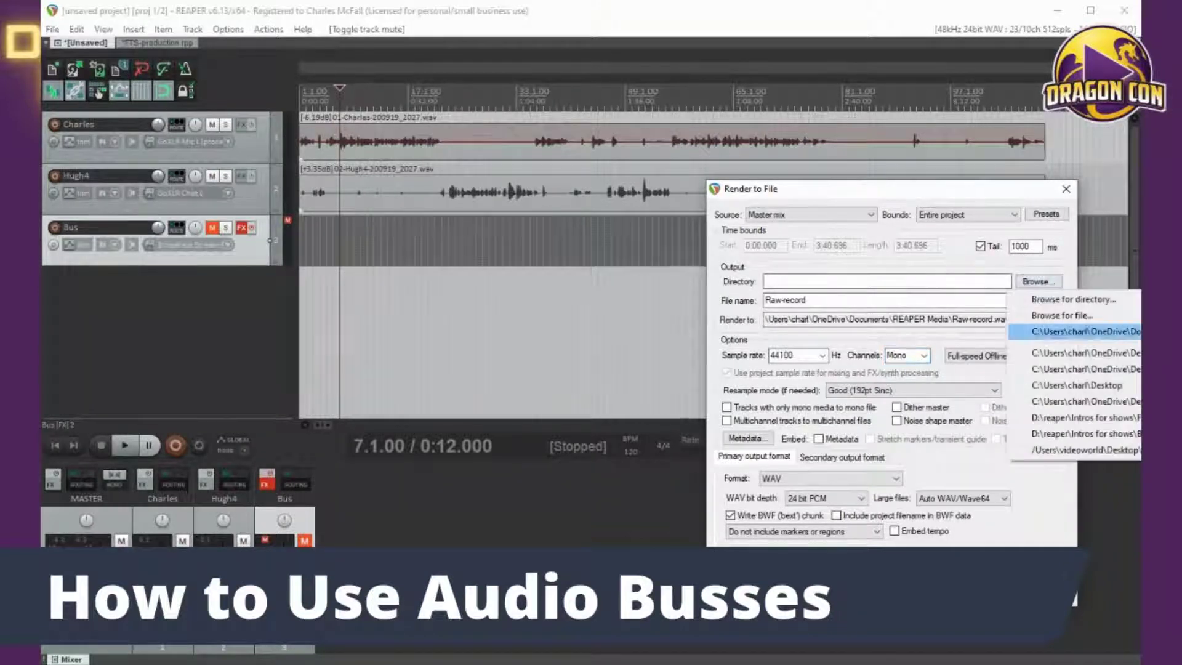
left_click(1083, 352)
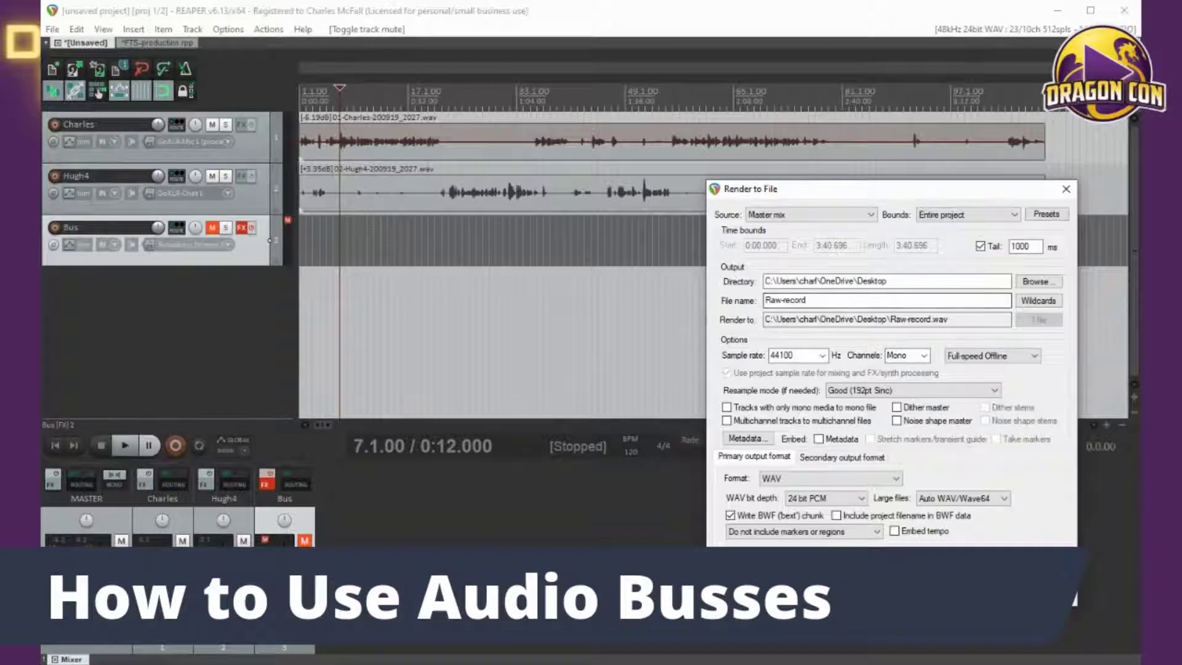
left_click(806, 300)
type("-before")
key("BackSpace")
type("re")
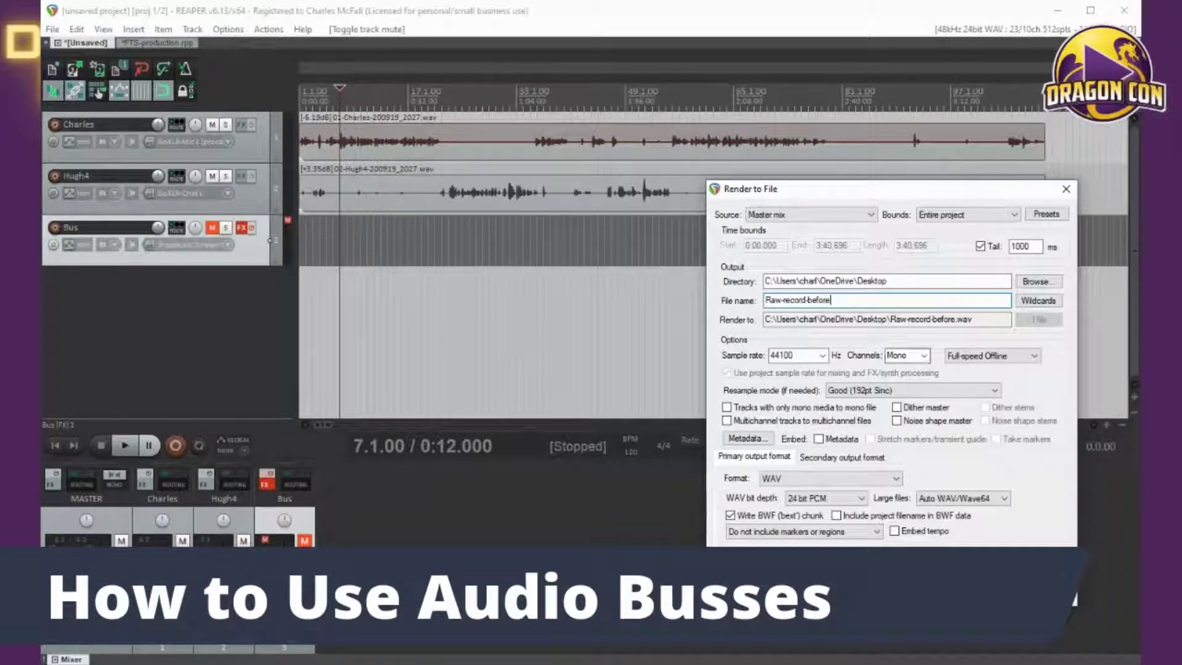
Step: Set the output format to MP3 (encoder by LAME project) and render the unprocessed mix
left_click(828, 478)
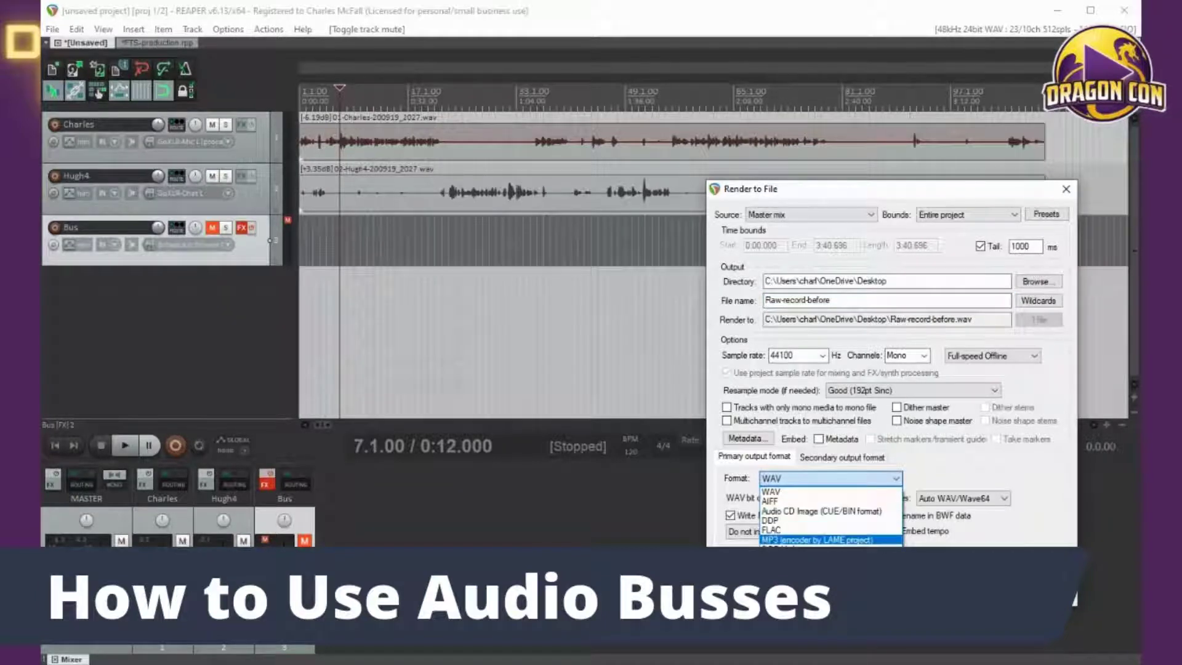
left_click(817, 539)
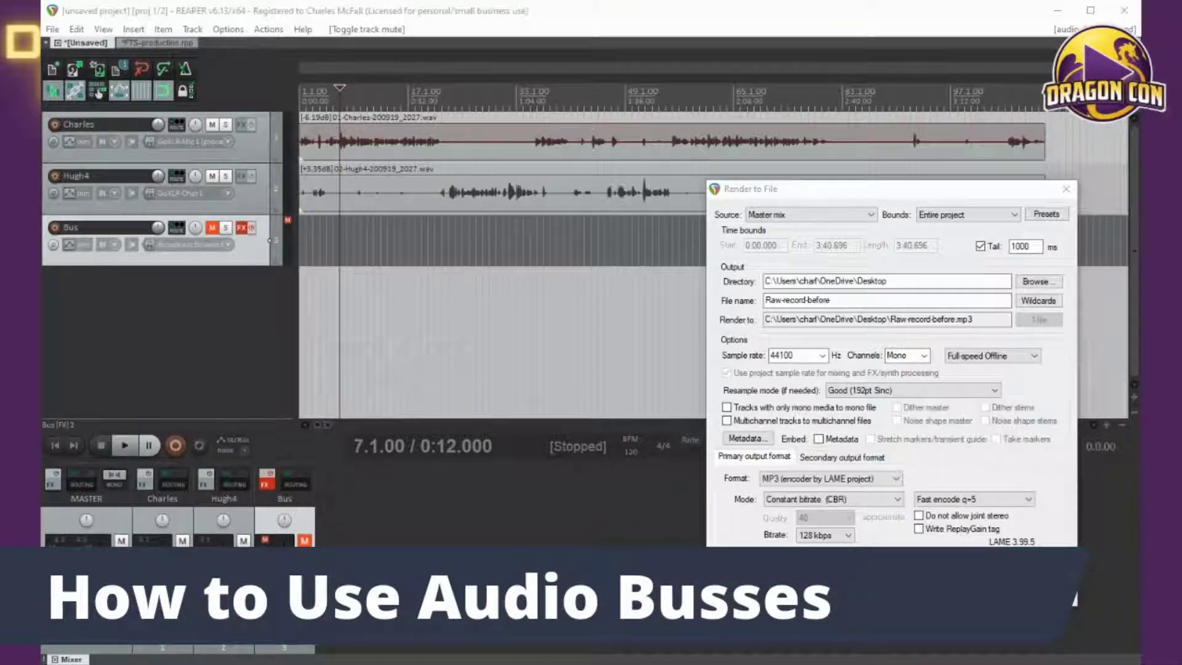
key("Escape")
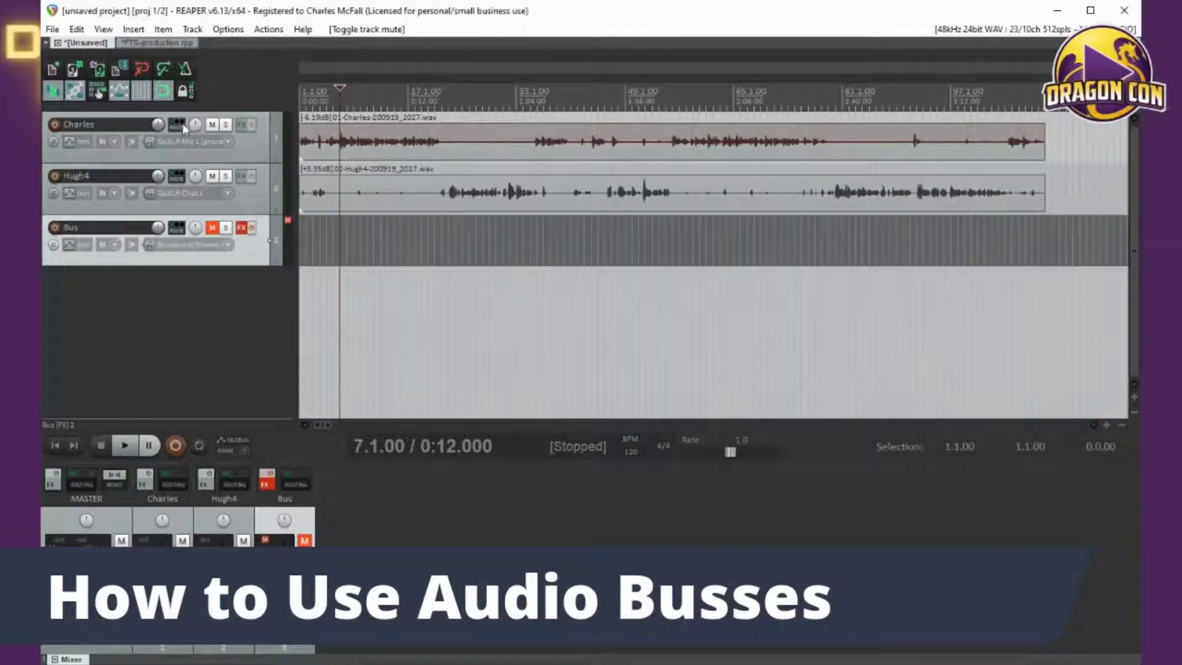
Step: Select the two voice tracks and add a send from the first one to the bus, closing its send controls
left_click(222, 154)
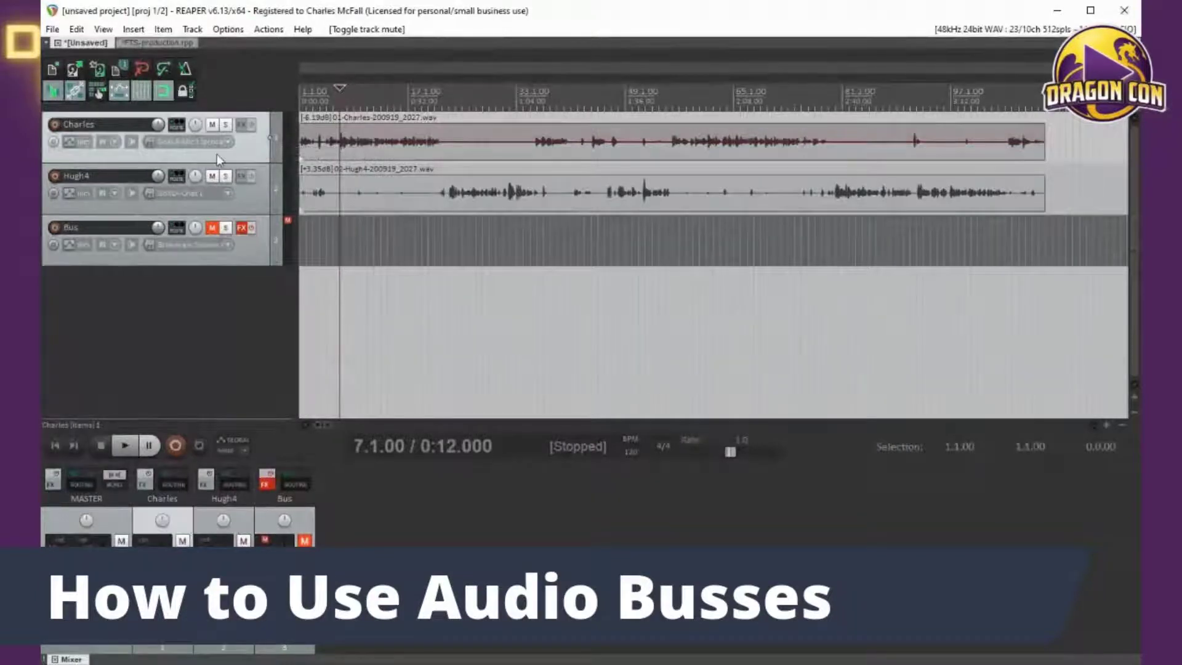
left_click(250, 206, "ctrl")
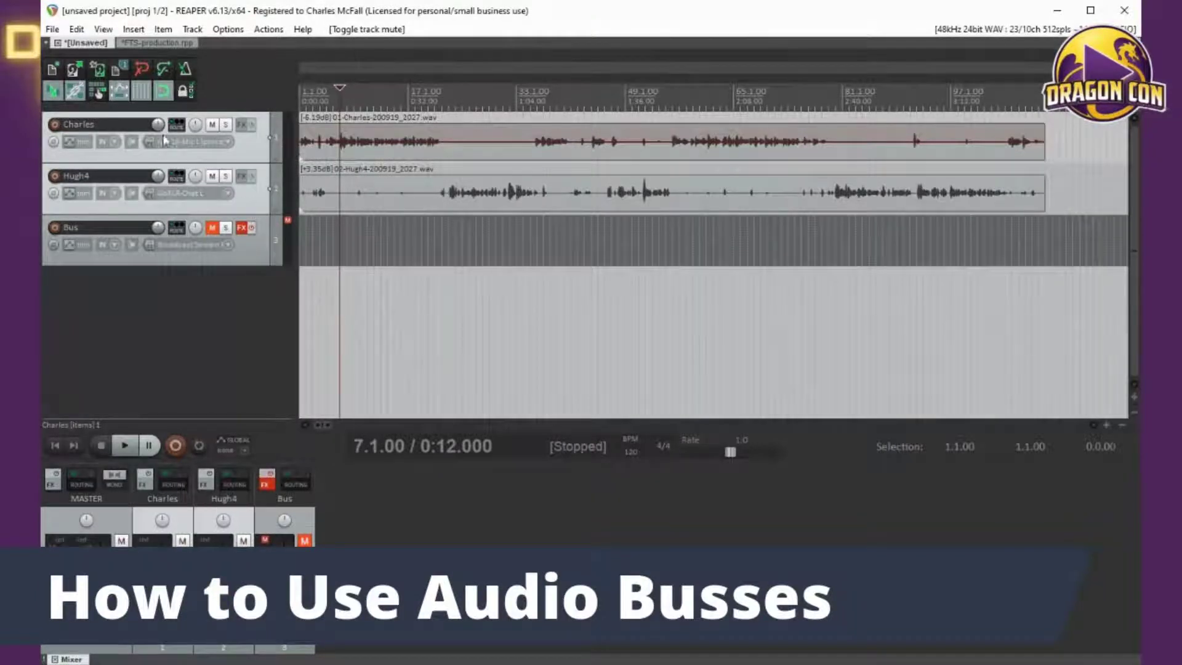
left_click_drag(177, 127, 185, 229)
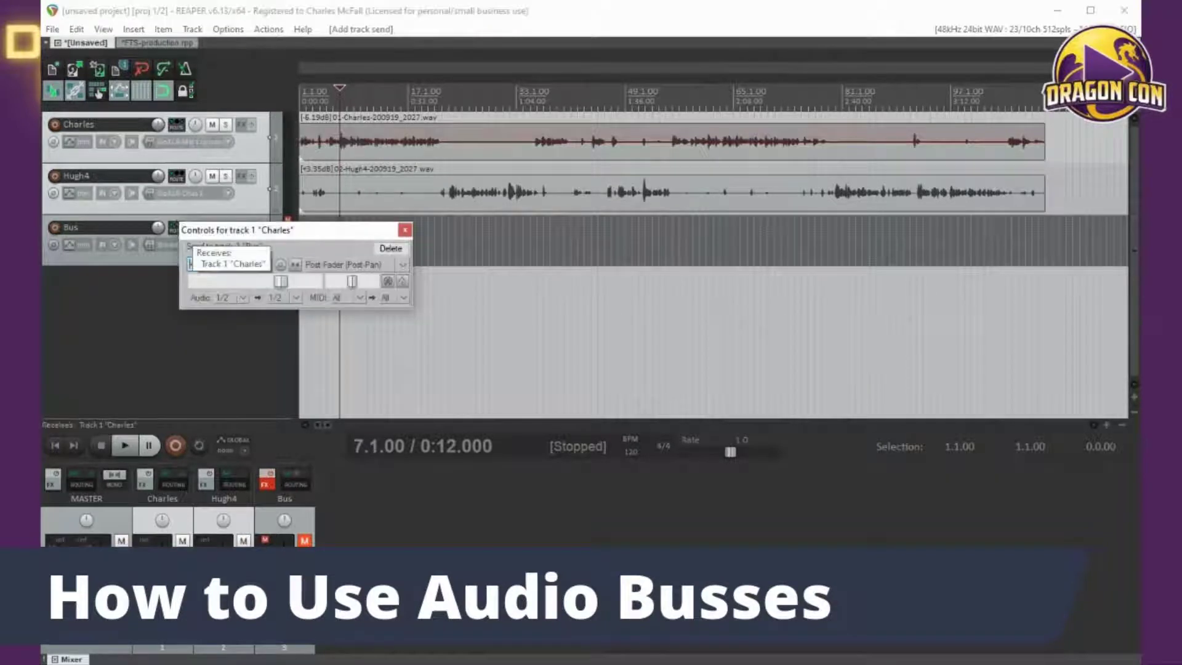
left_click(404, 229)
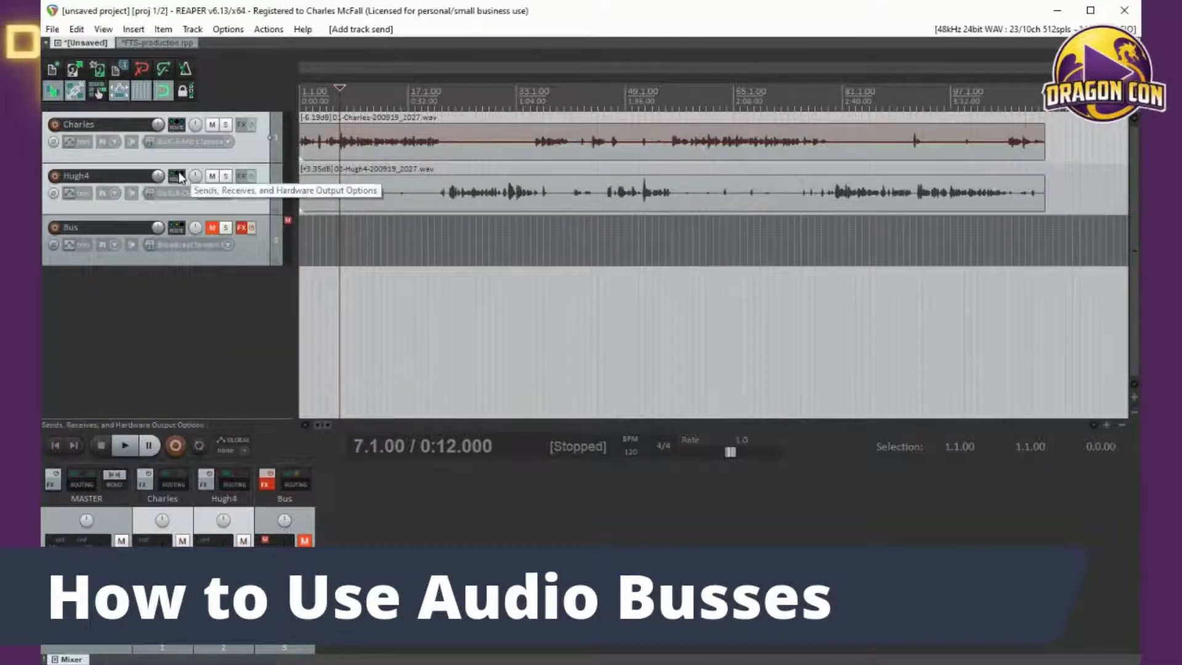
Step: Check the second track's routing and add a send from it to the bus
left_click(179, 177)
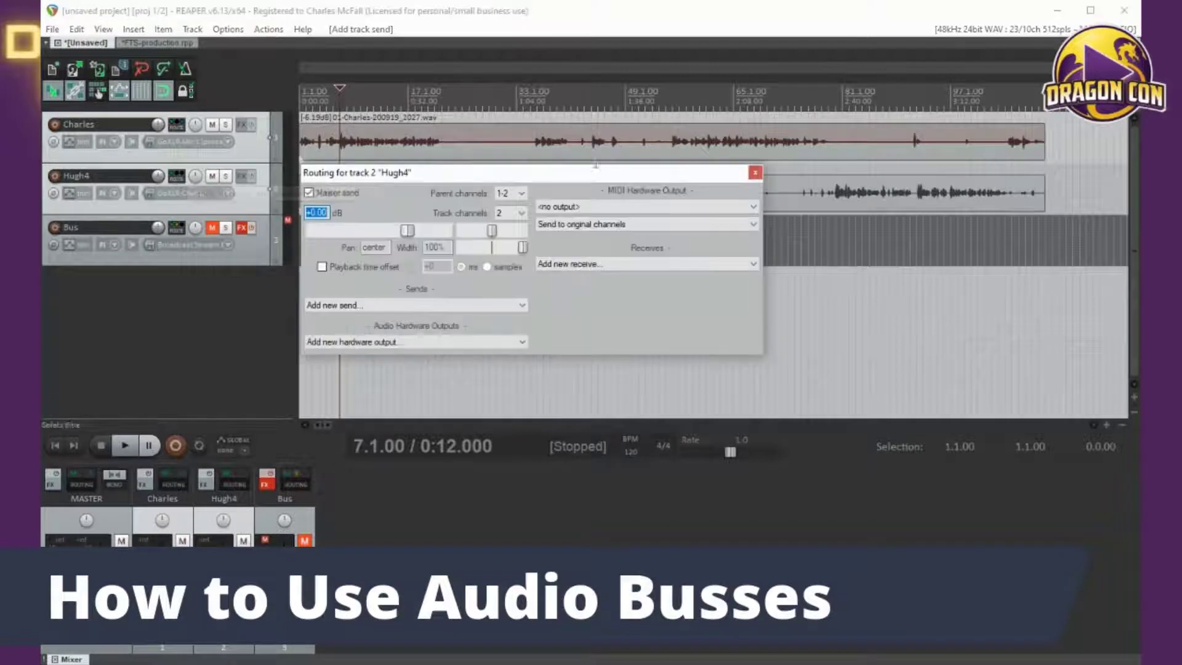
left_click(755, 172)
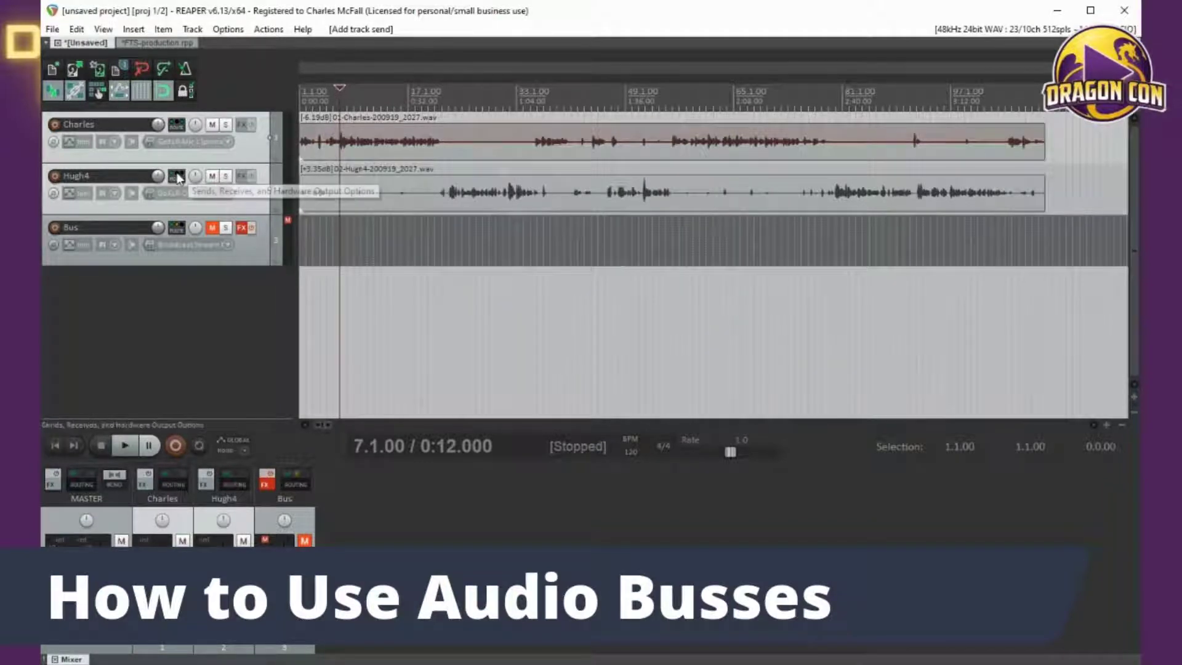
right_click(179, 179)
left_click(194, 231)
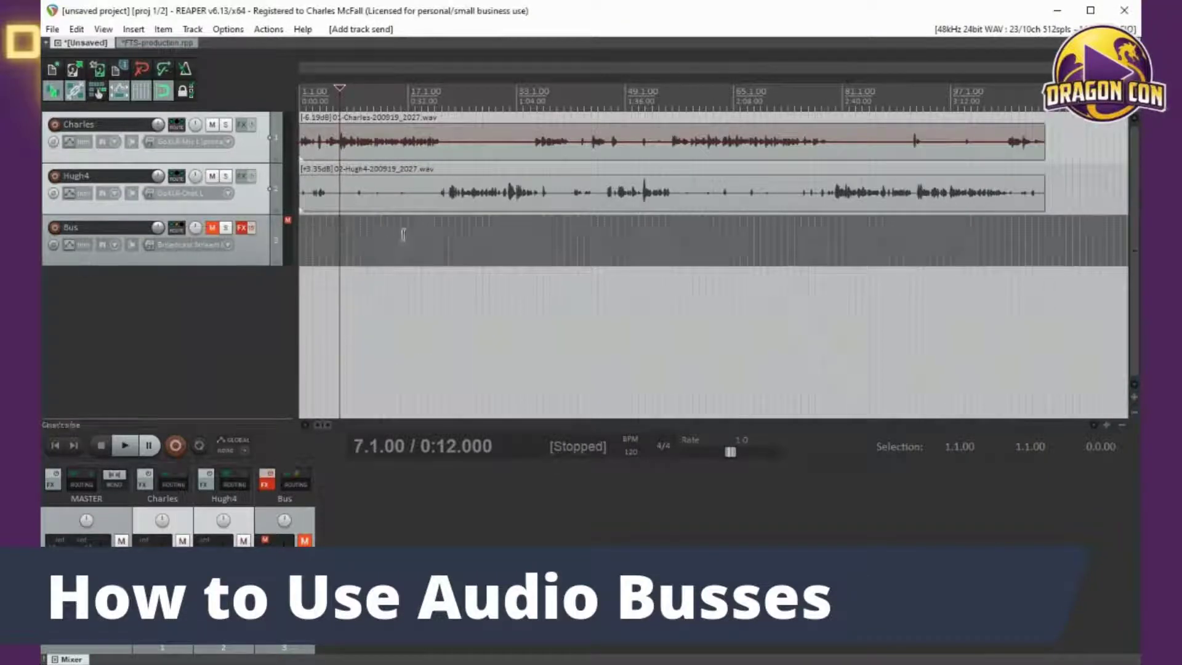
Step: Turn off the master sends of both voice tracks and re-enable the bus effects
left_click(175, 125)
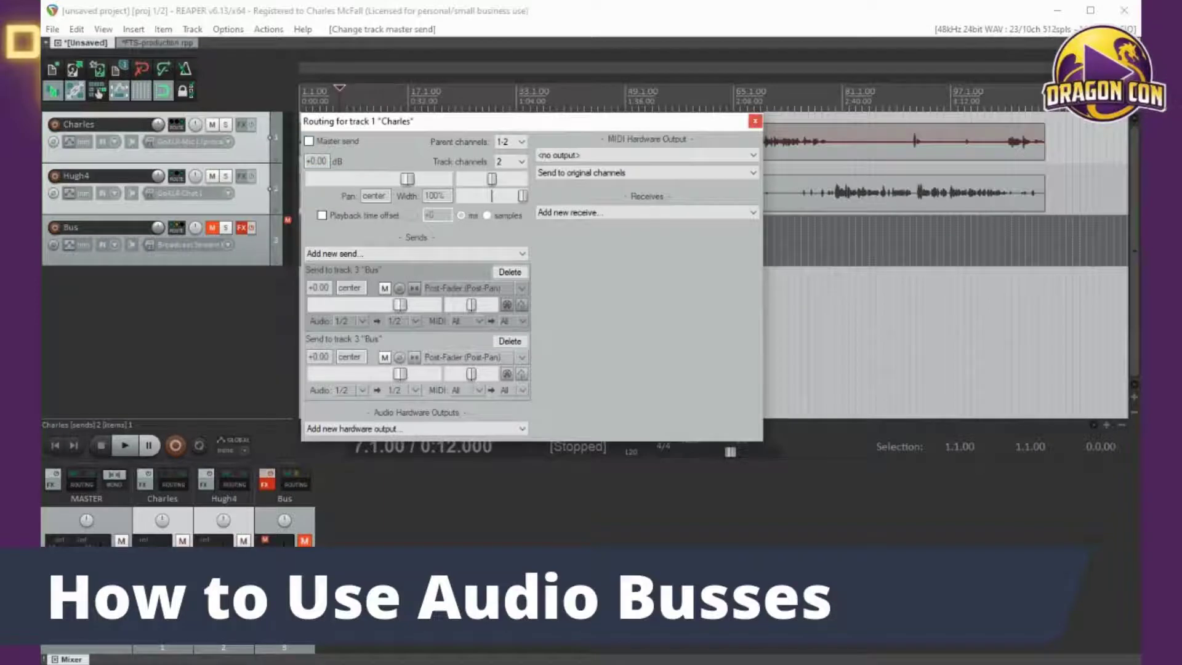
left_click(174, 178)
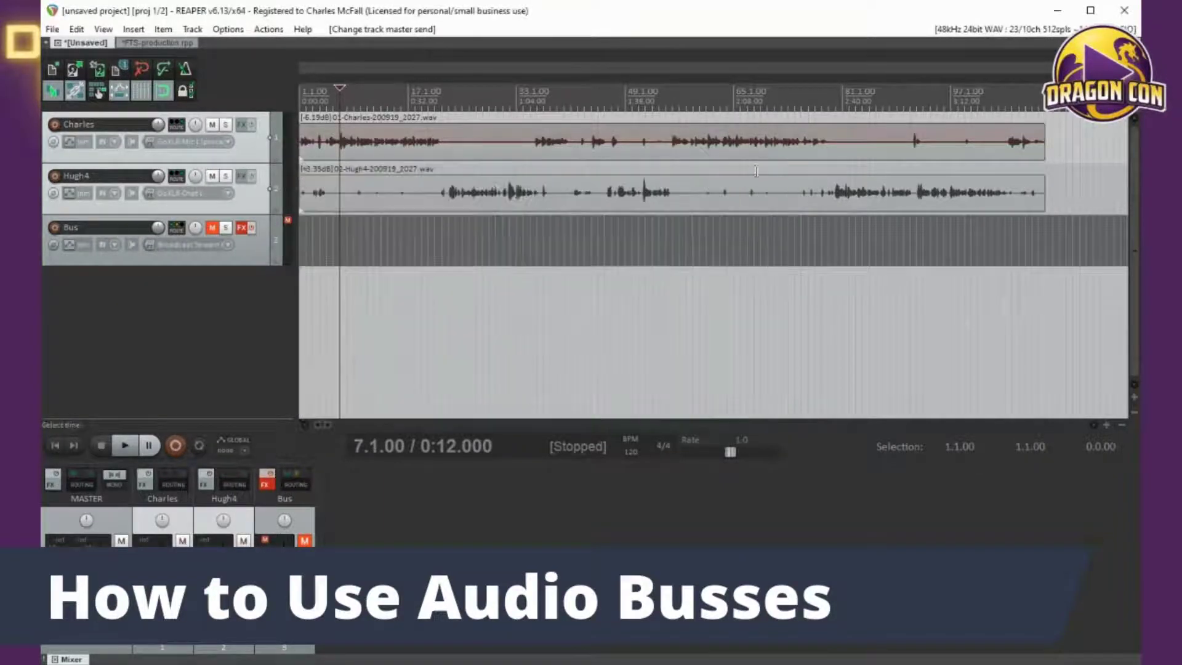
left_click(251, 229)
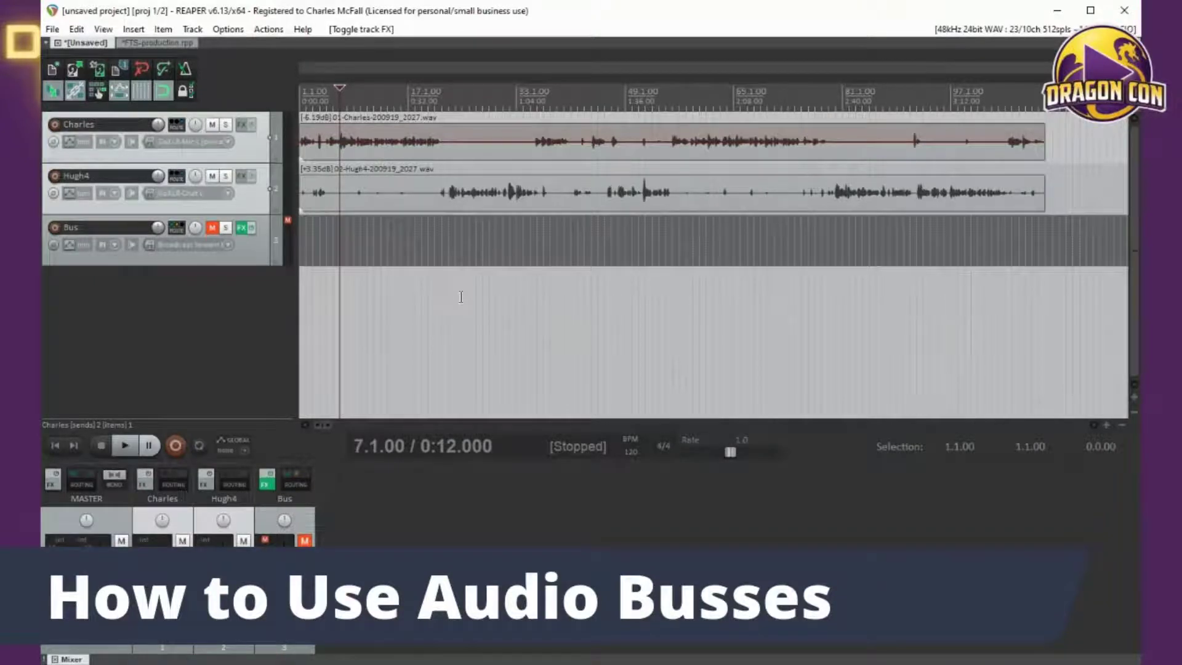
Step: Unmute the bus and audition the voice tracks through it from 0:32 and from 1:00
left_click(406, 95)
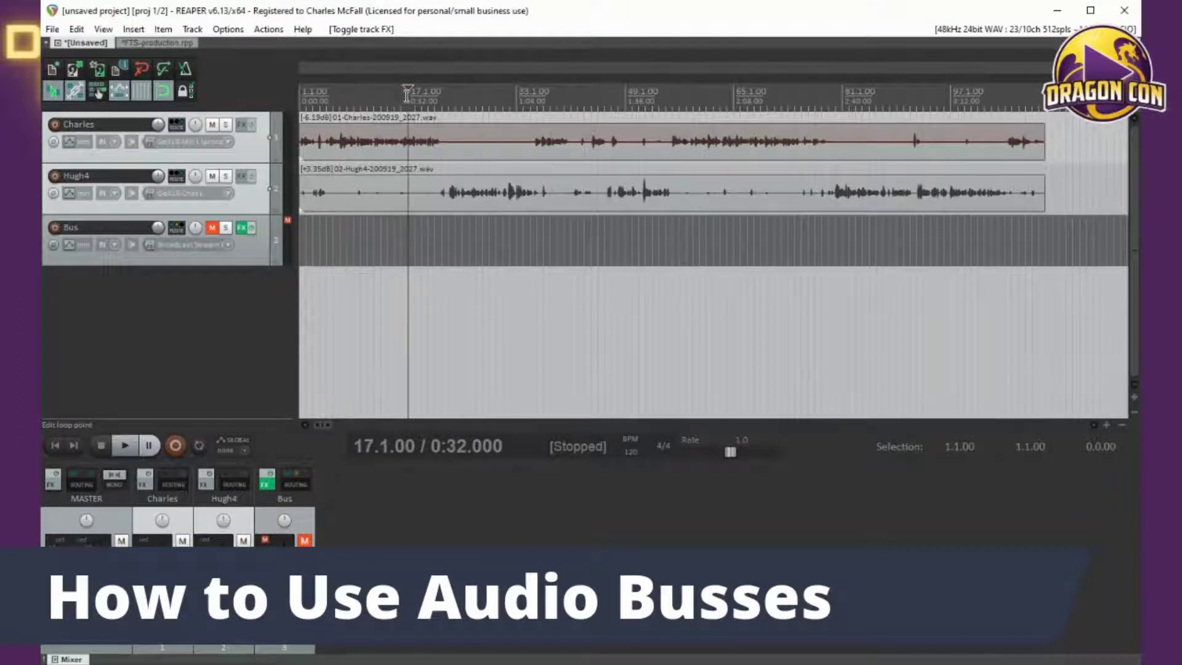
key("space")
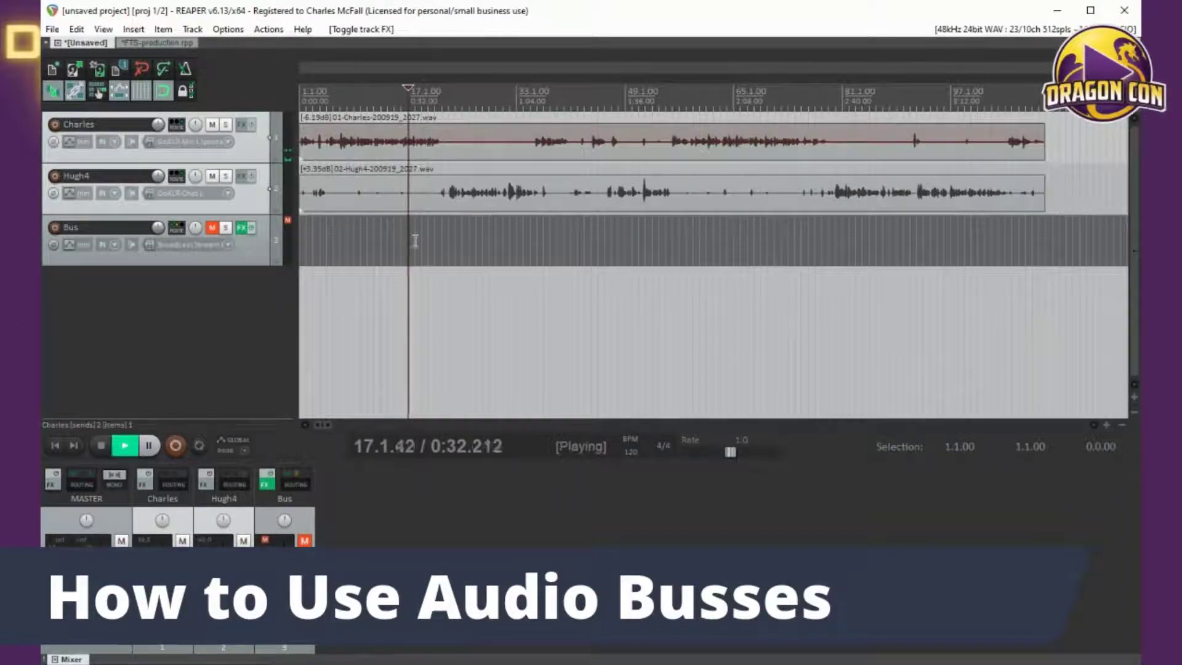
key("space")
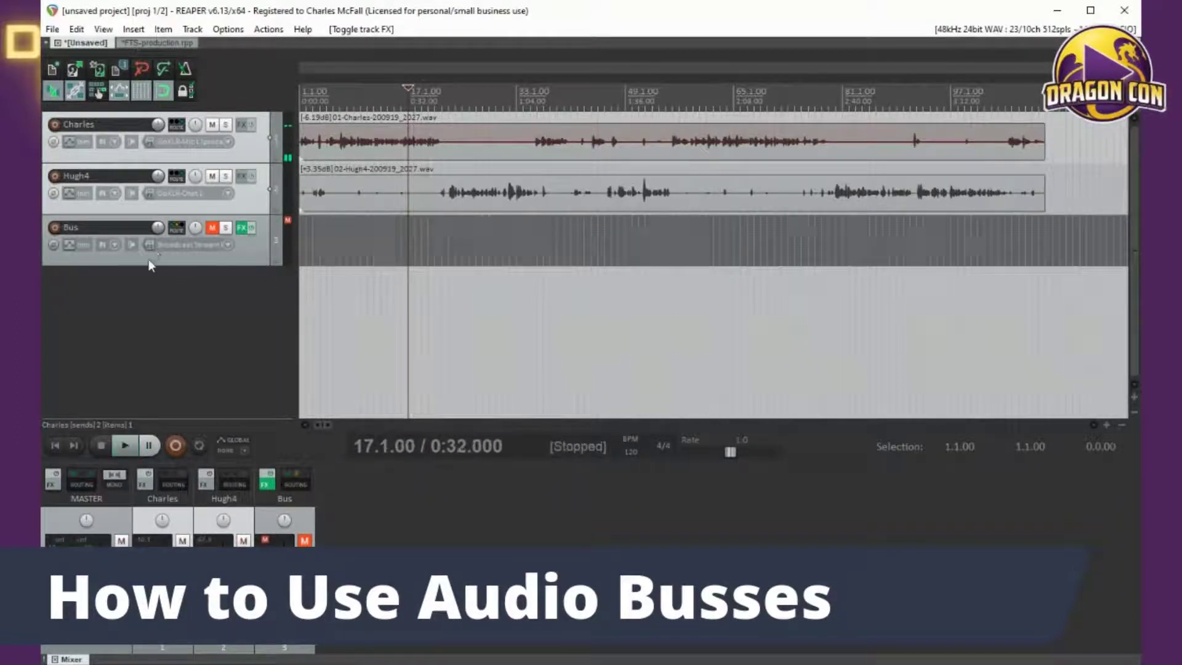
left_click(212, 227)
key("space")
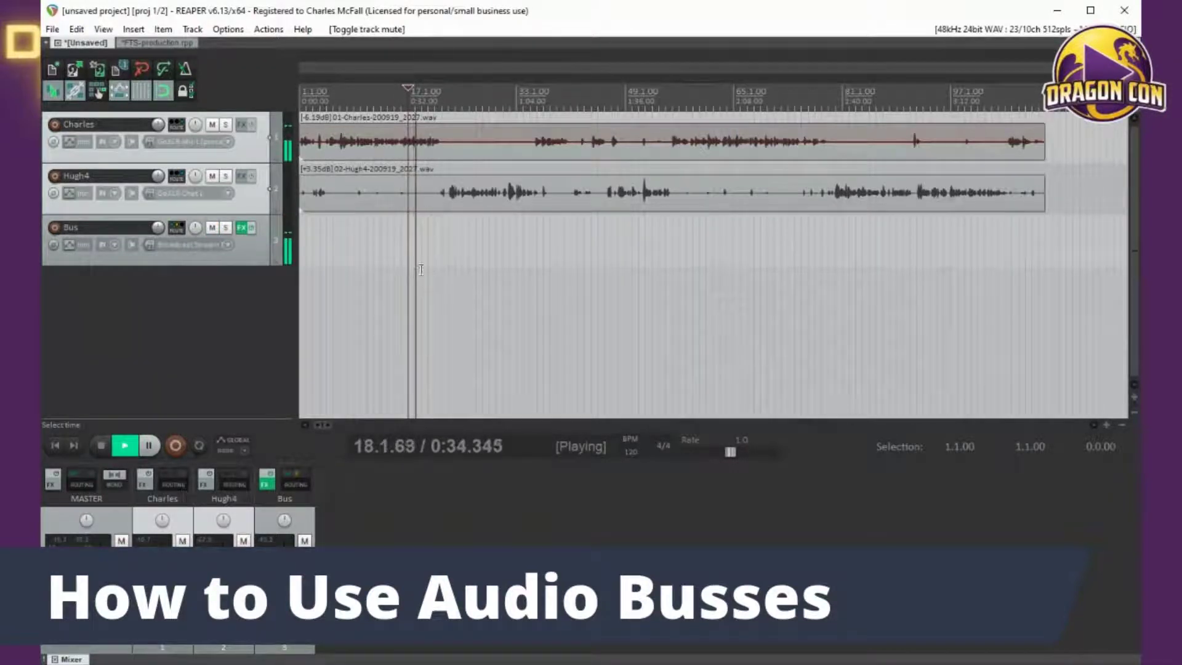
left_click(503, 96)
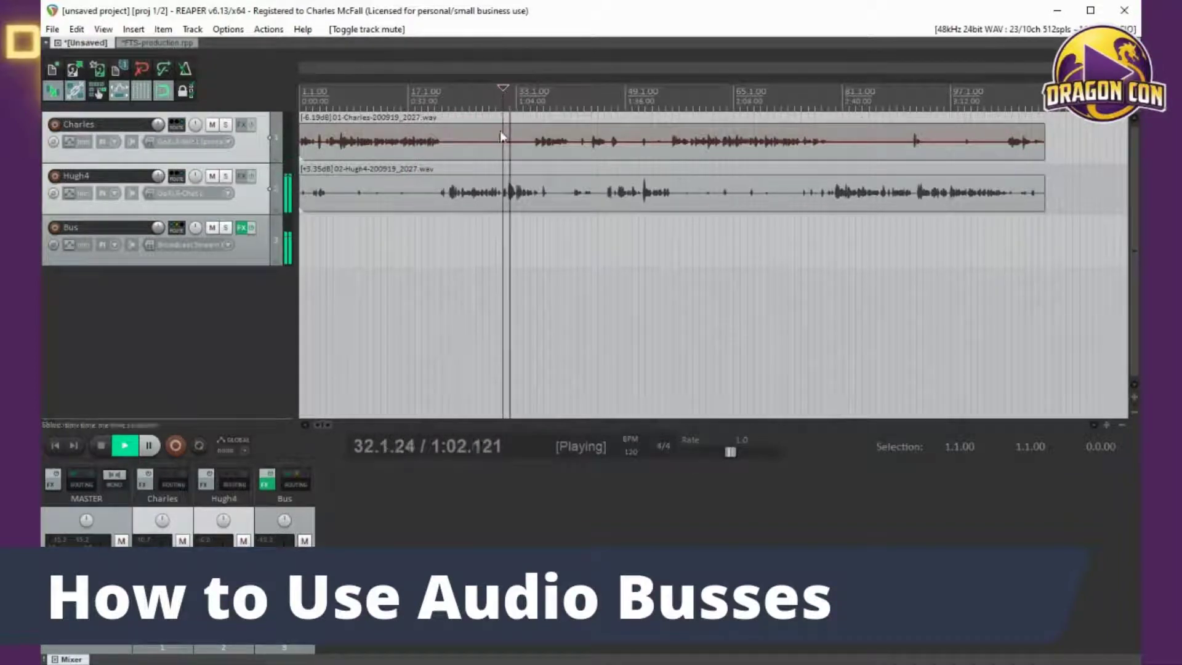
key("space")
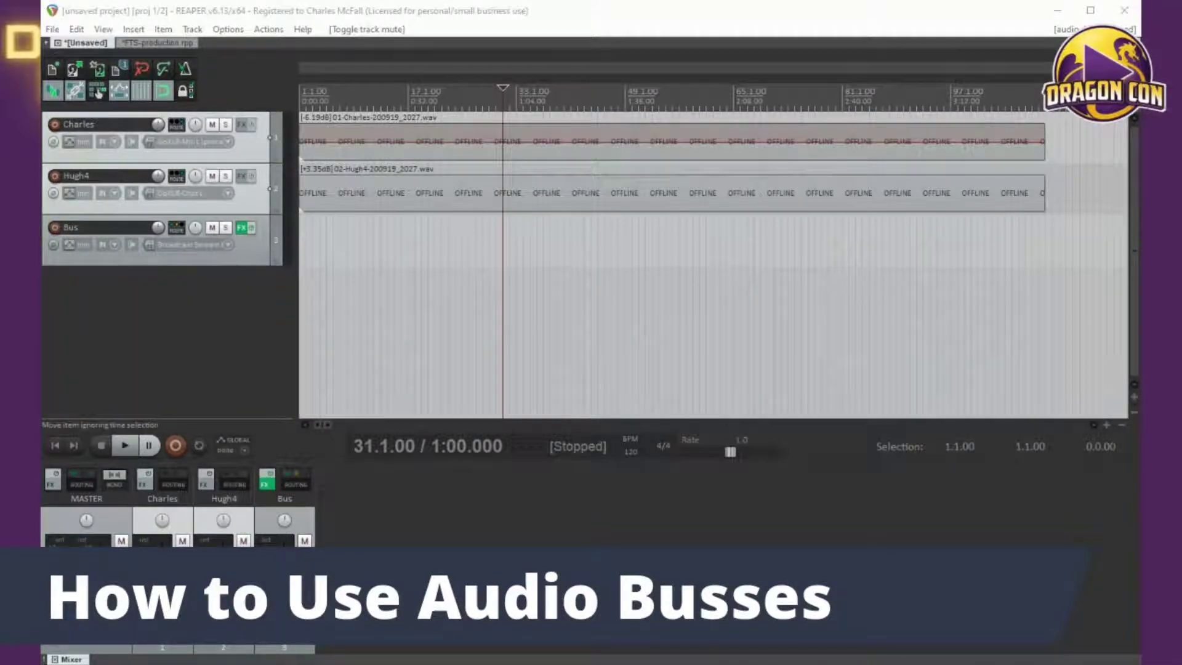
Step: Try inserting the Epic Inspirational Trailer (0_26) MP3 on a new track, play it, and delete that track
left_click_drag(369, 308, 389, 322)
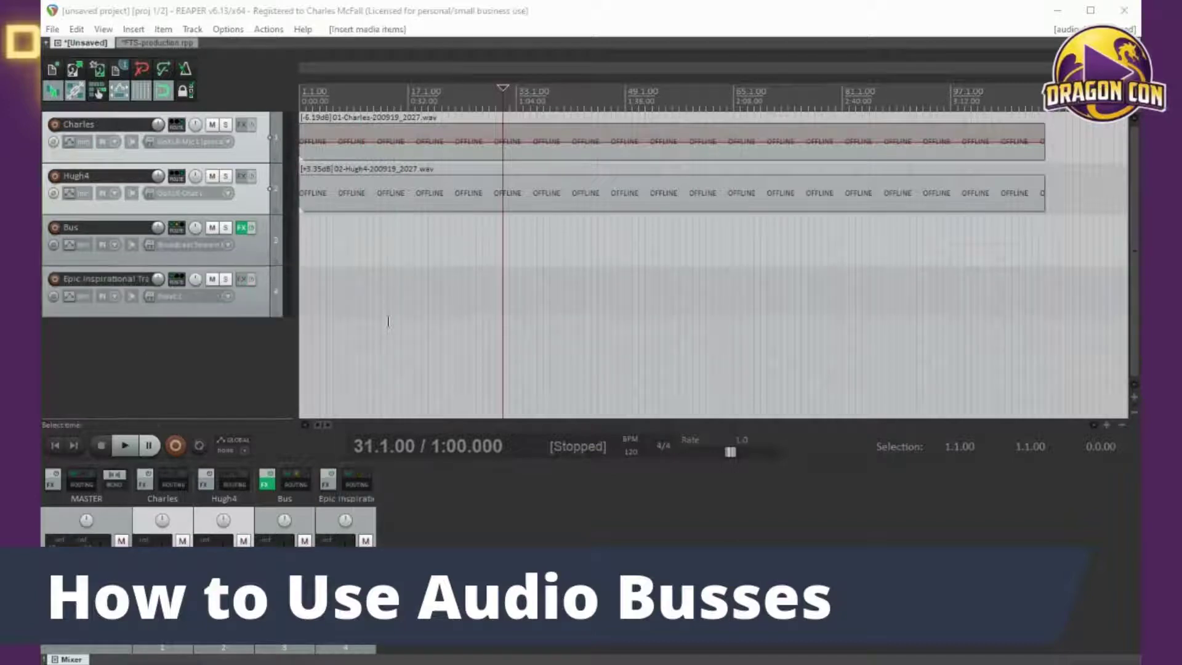
scroll(387, 351, "up", 4)
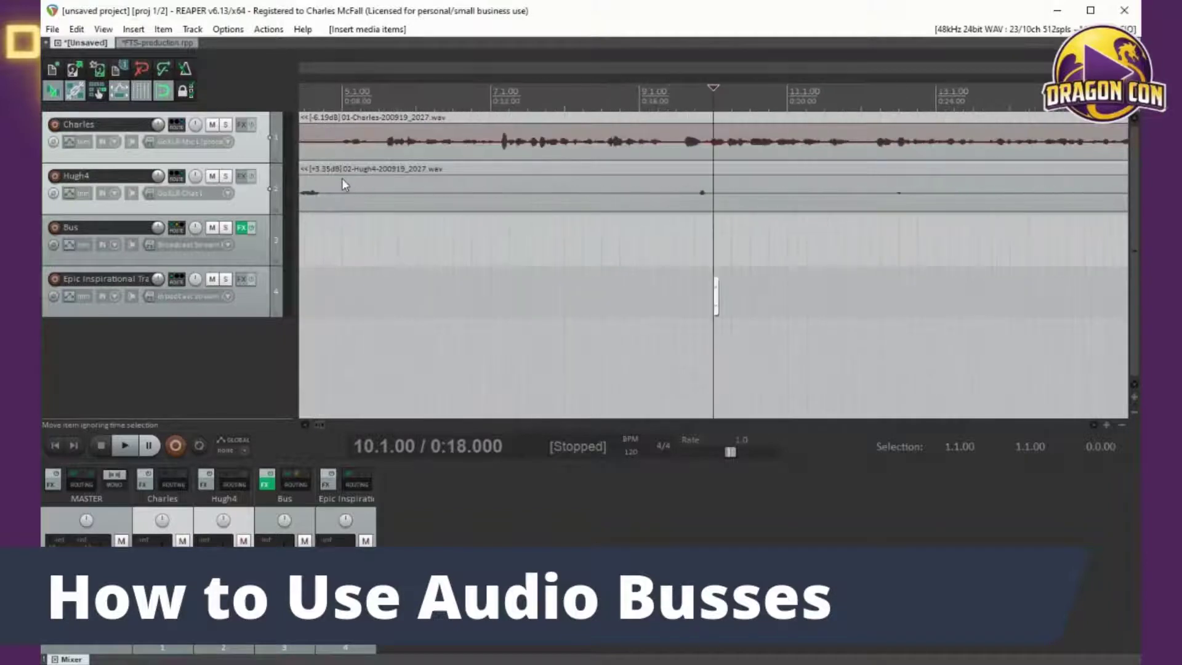
scroll(796, 303, "up", 6)
left_click(796, 302)
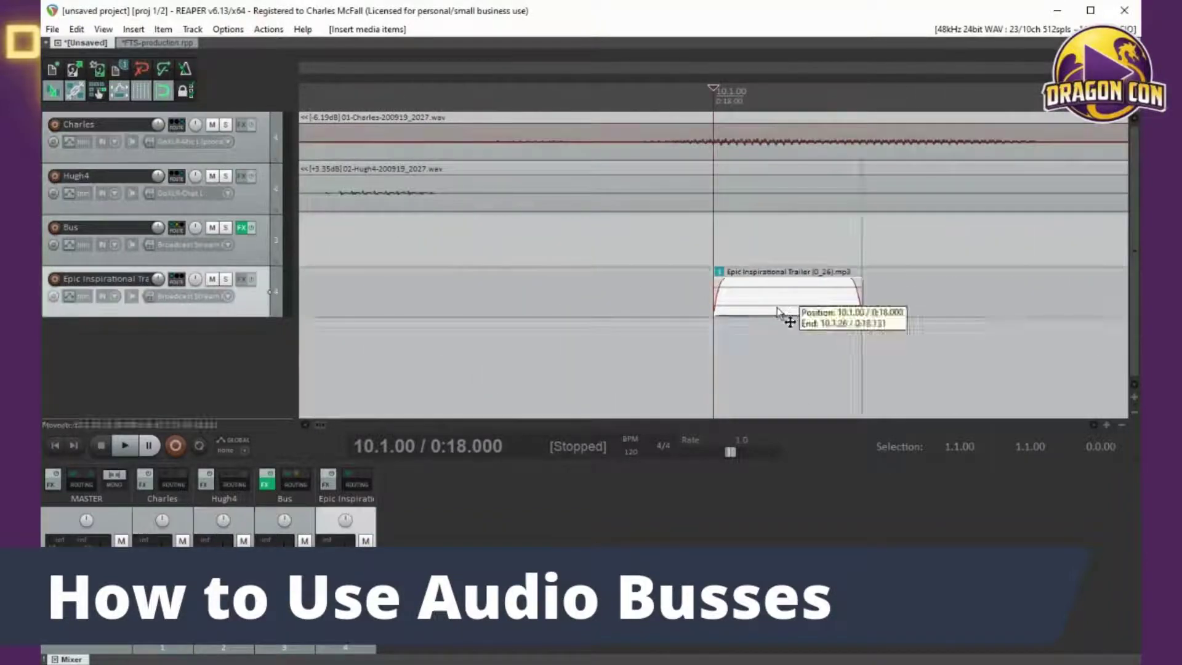
key("space")
key("space")
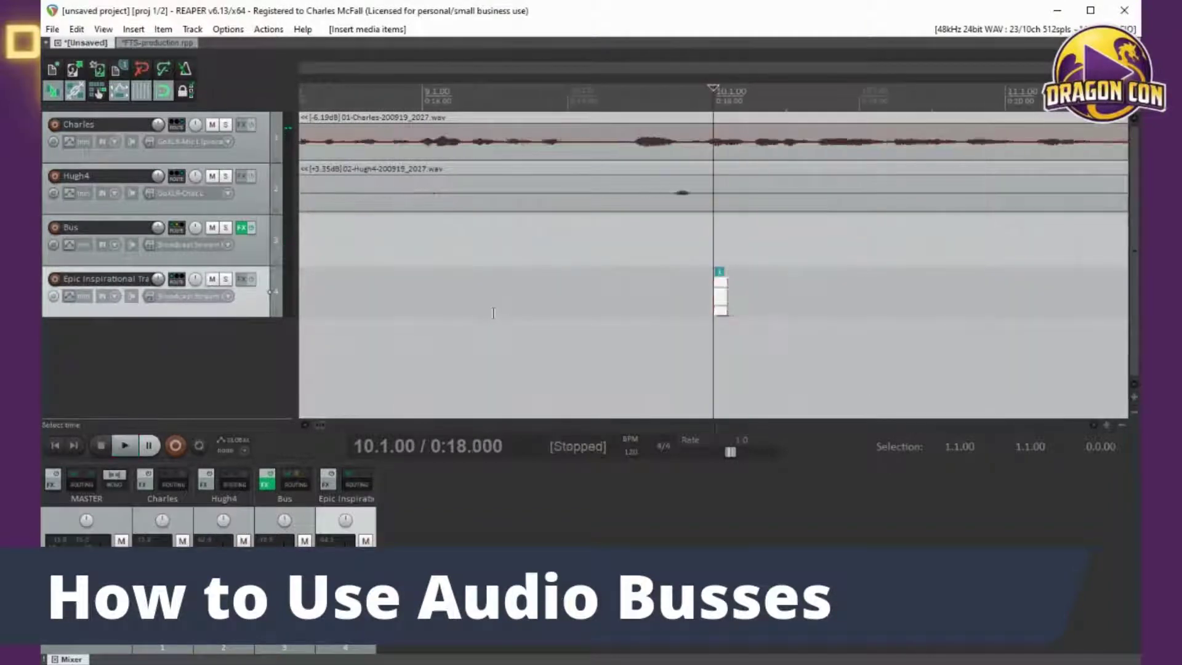
key("Delete")
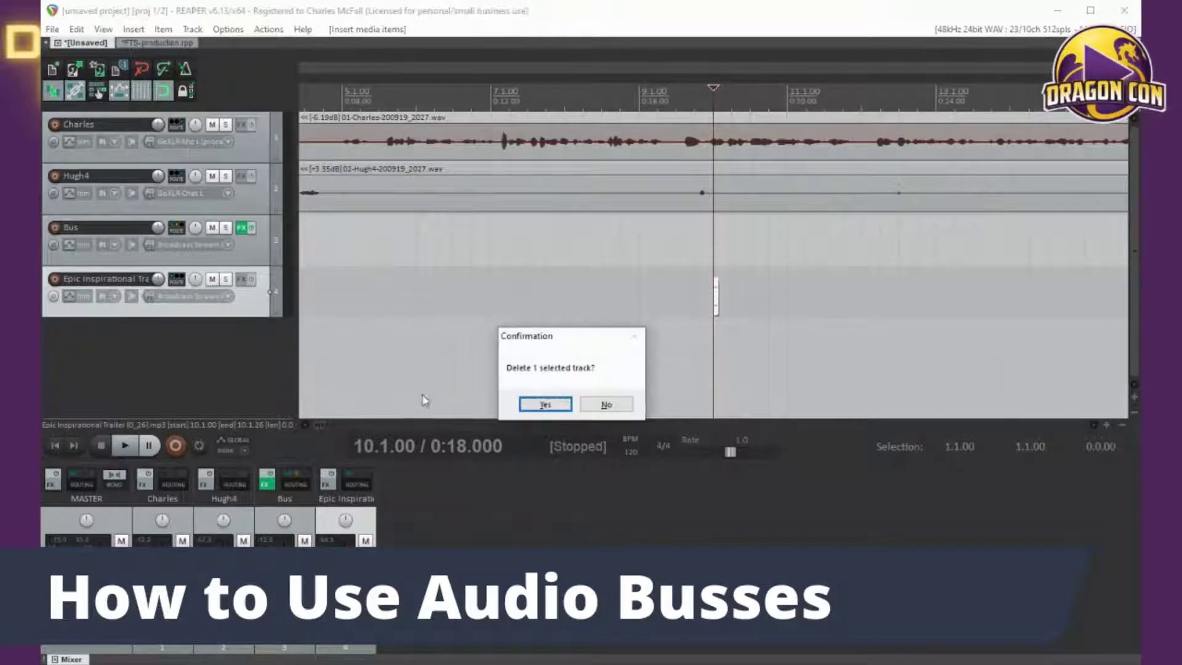
left_click(545, 403)
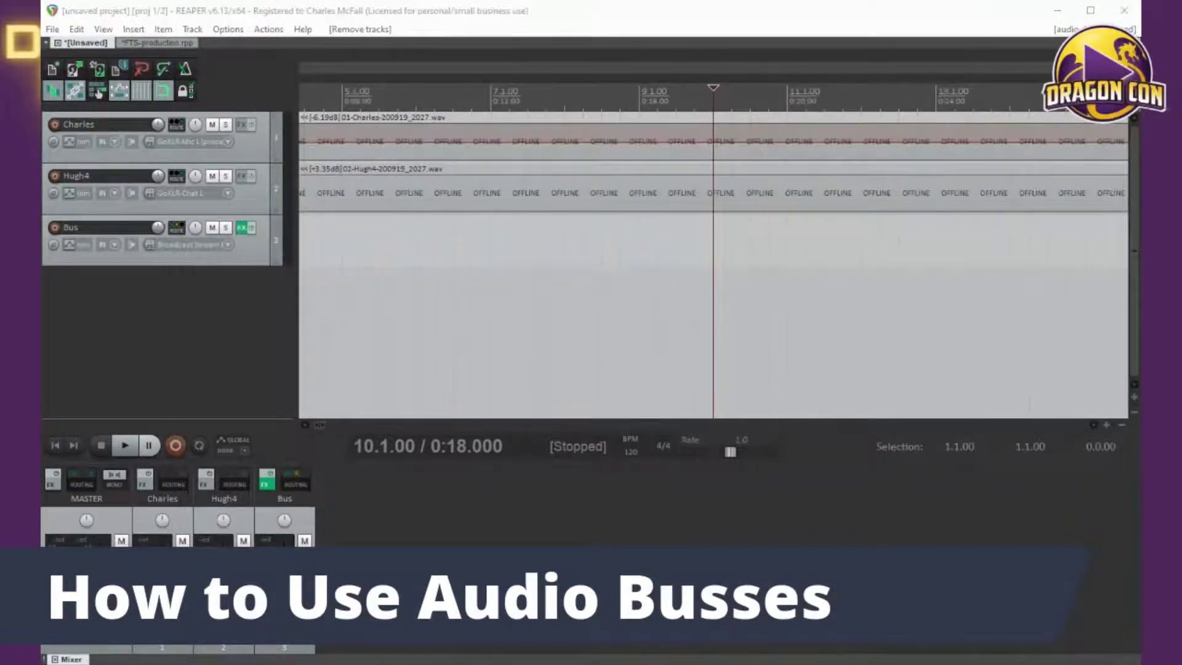
Step: Insert the Epic Inspirational Trailer (0_26) WAV on a new track and move the clip to the project start
key("ctrl+z")
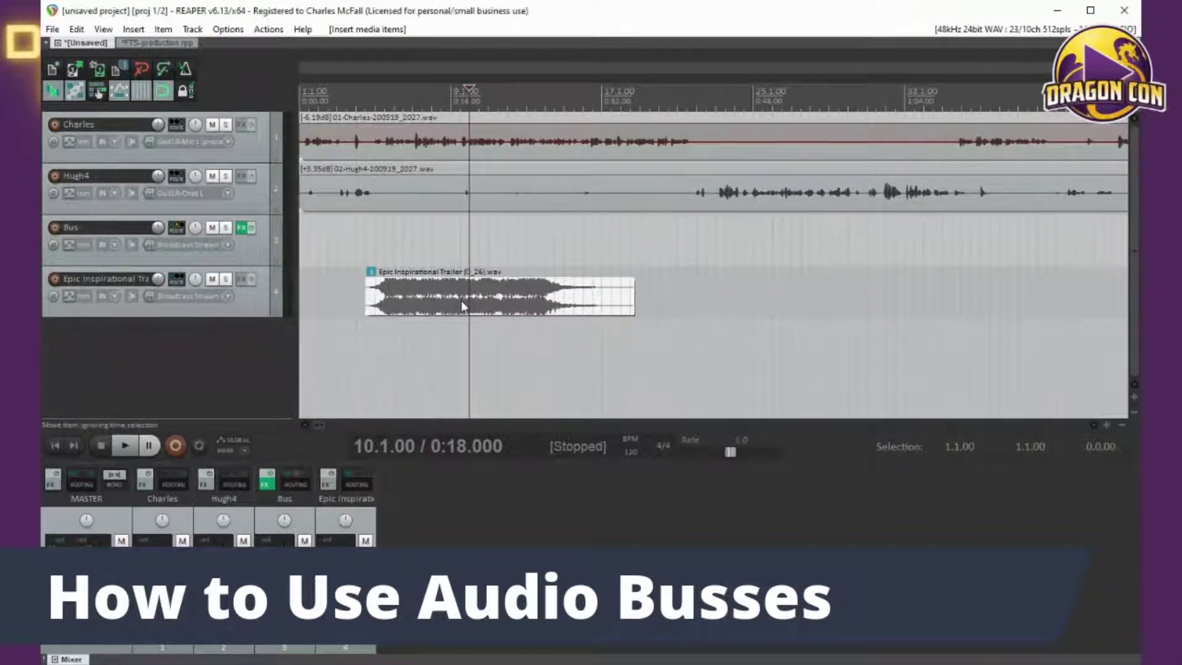
left_click_drag(520, 296, 454, 295)
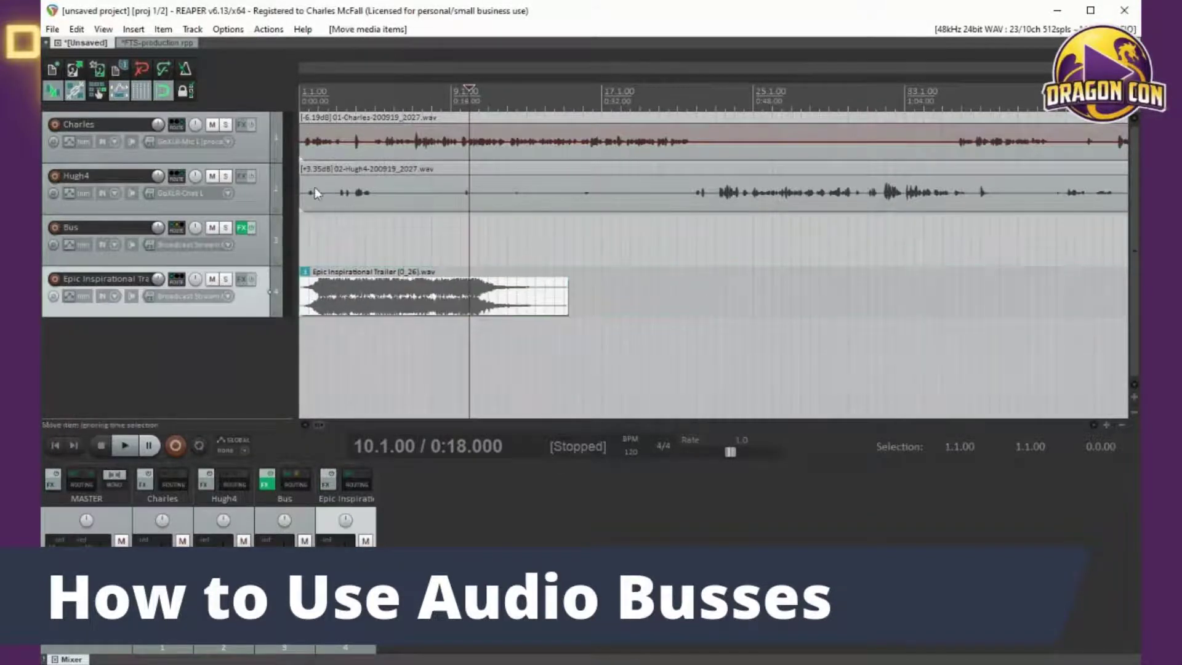
left_click(228, 279)
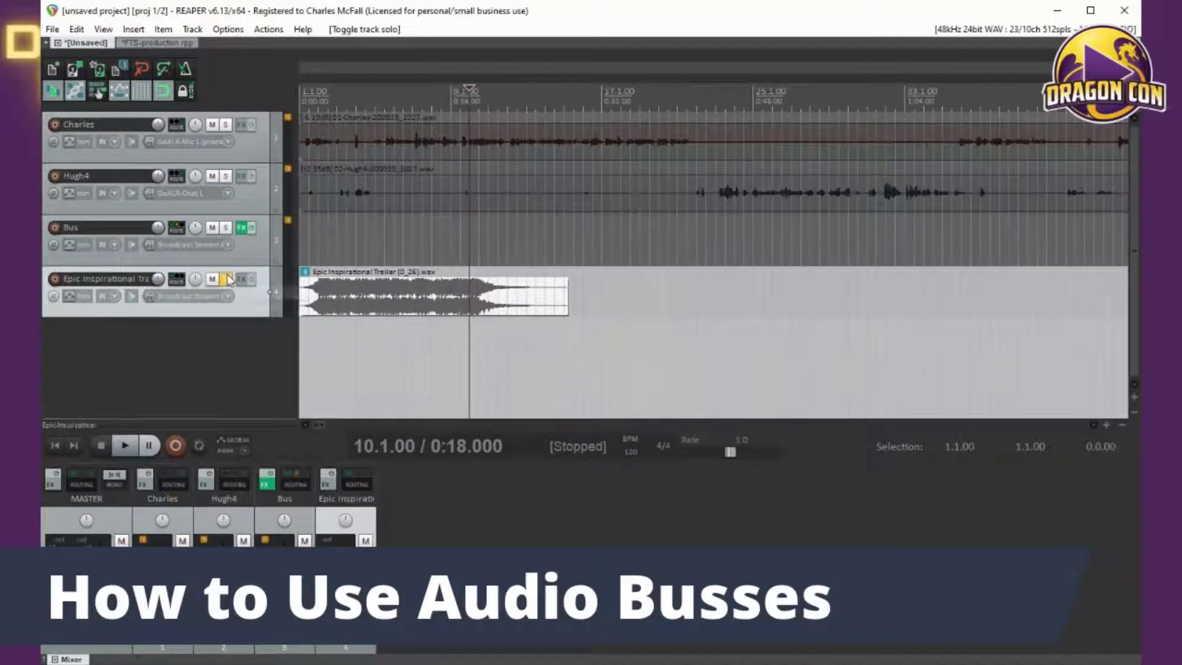
left_click(227, 279)
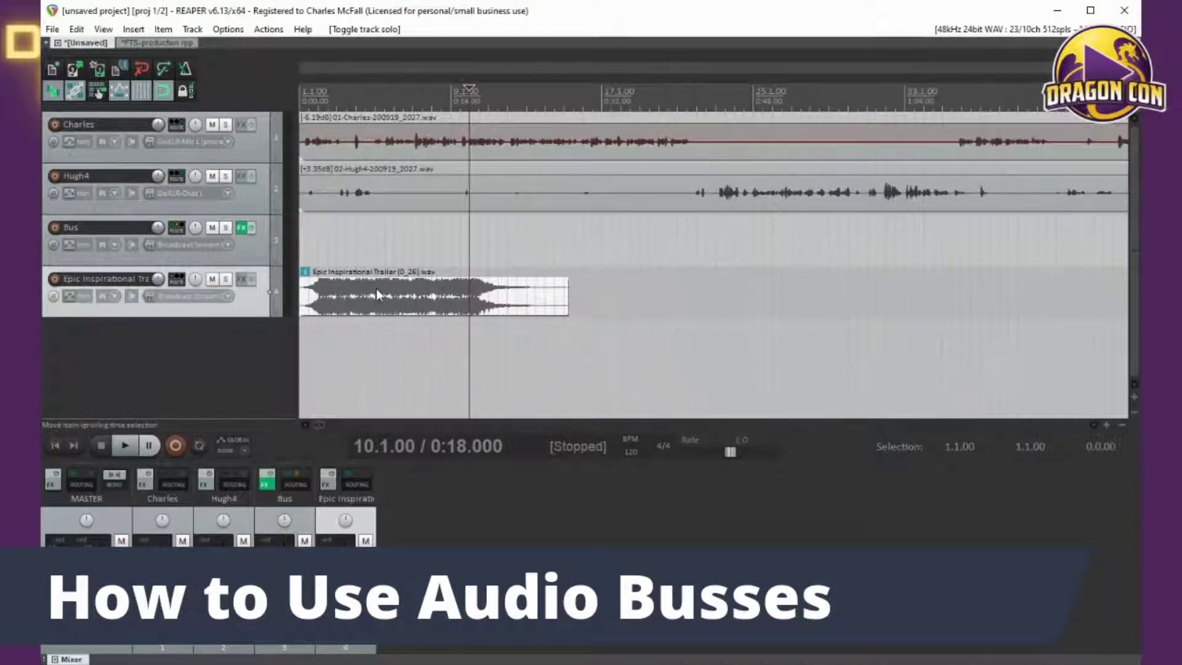
Step: Explode the trailer music clip into new one-channel items and test muting its parent track
right_click(396, 295)
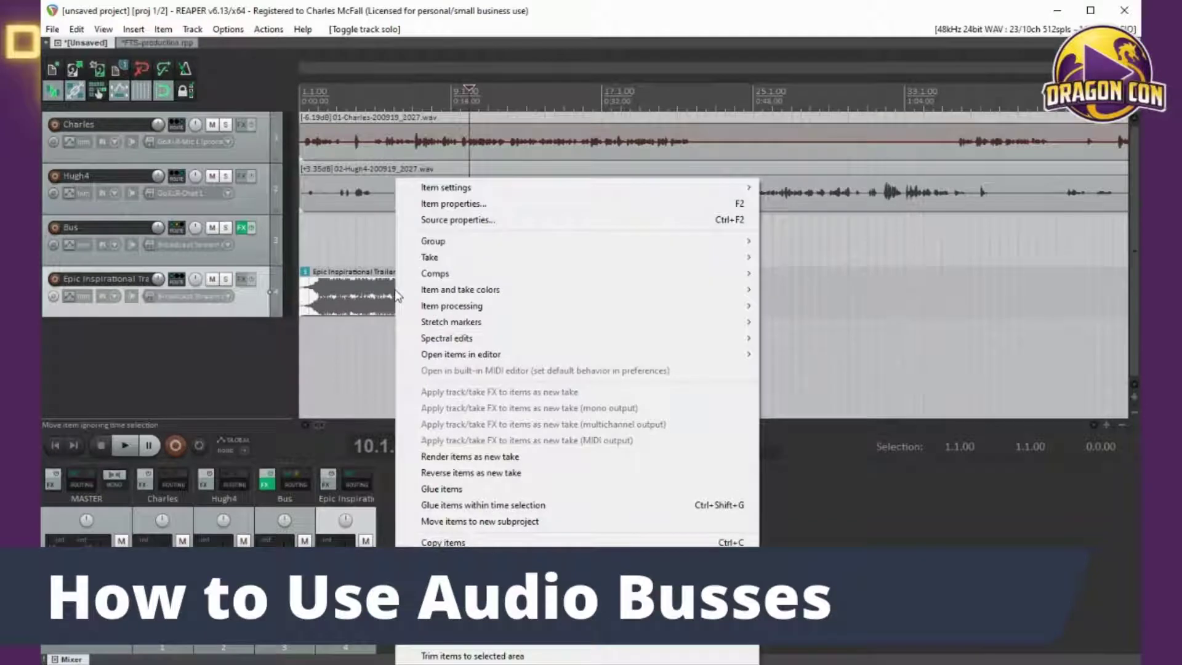
mouse_move(452, 306)
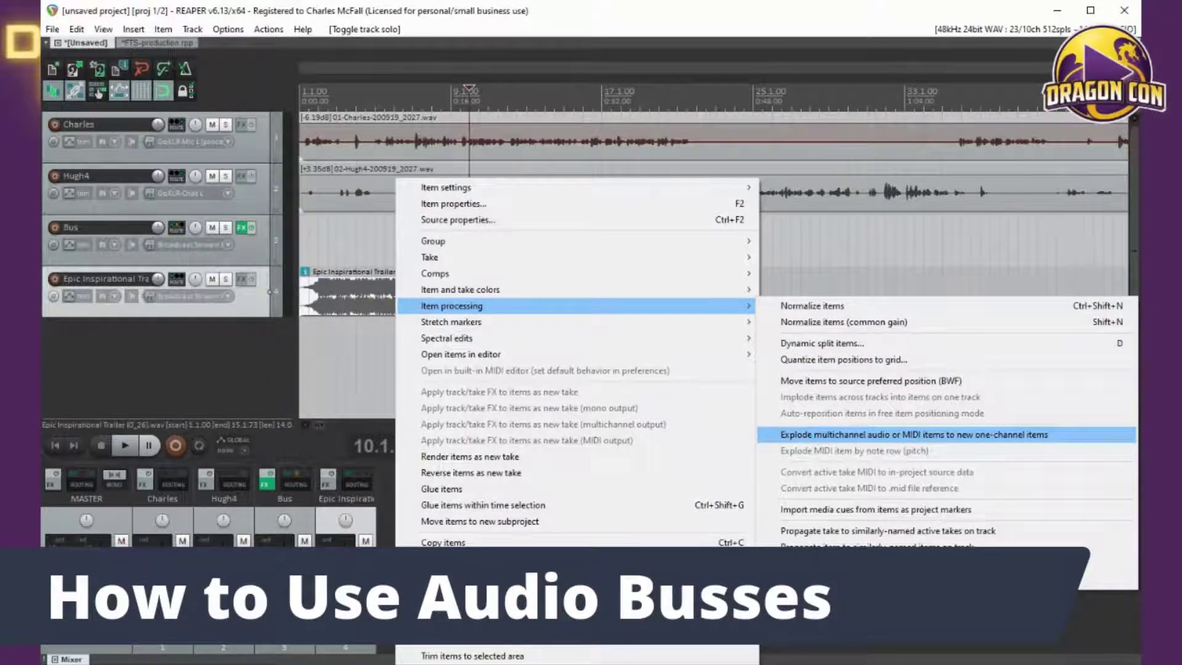
left_click(825, 434)
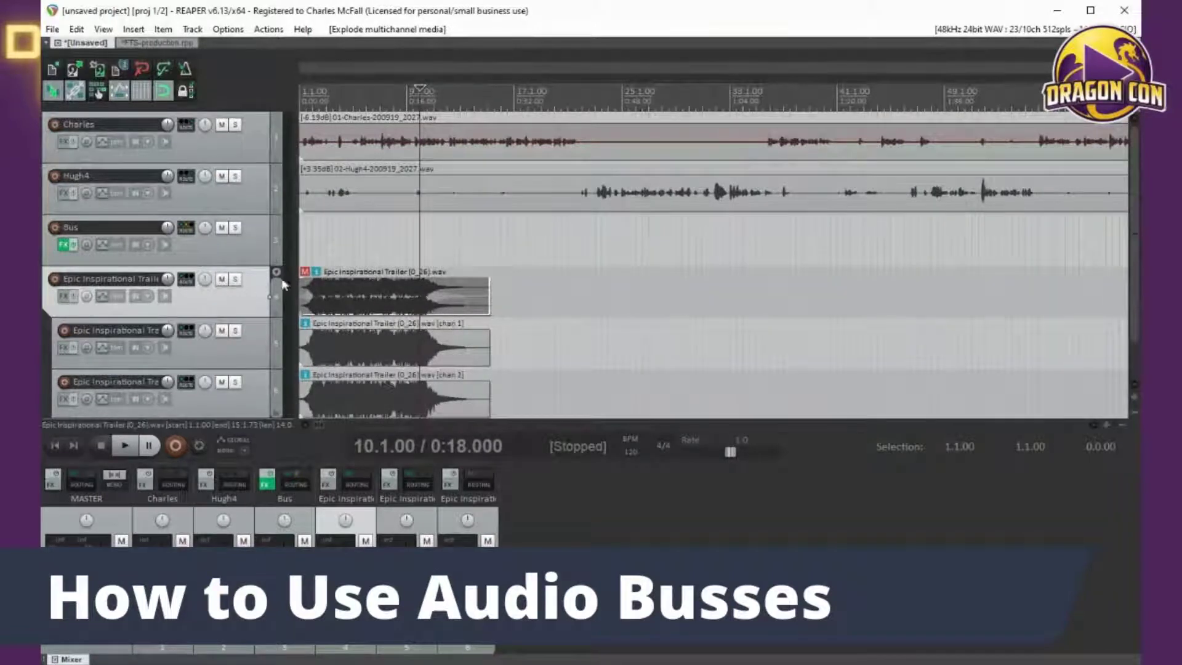
left_click(223, 279)
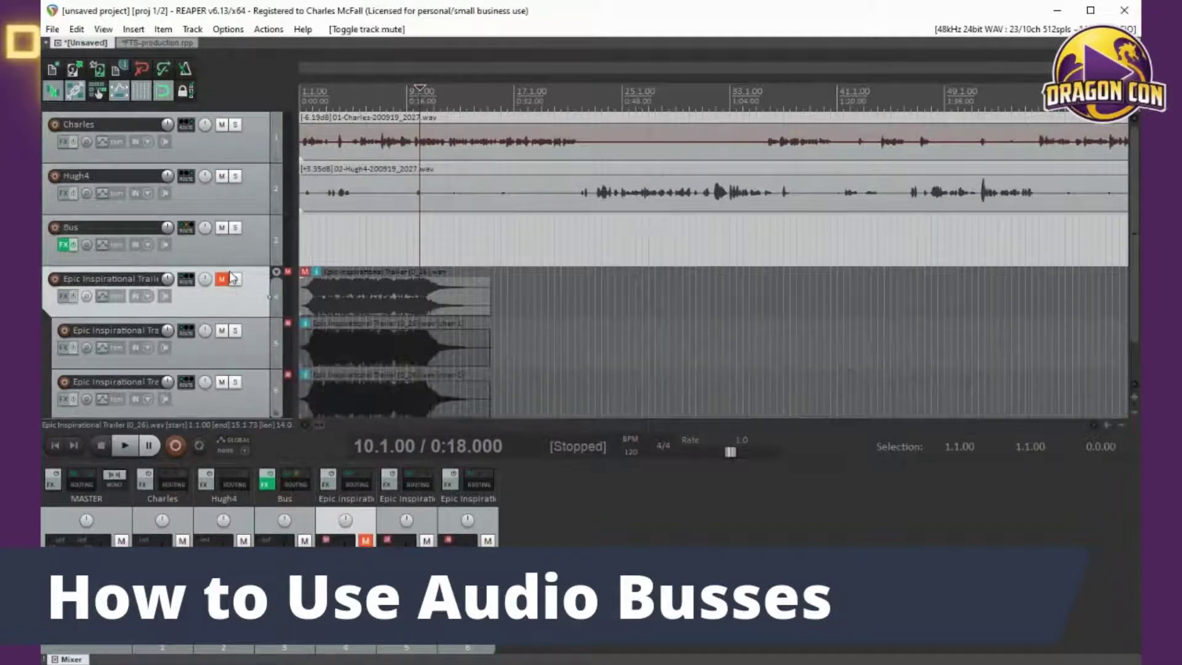
left_click(222, 278)
Step: Audition the mix with the separated music channels from 0:18 and undo the channel split
key("space")
key("space")
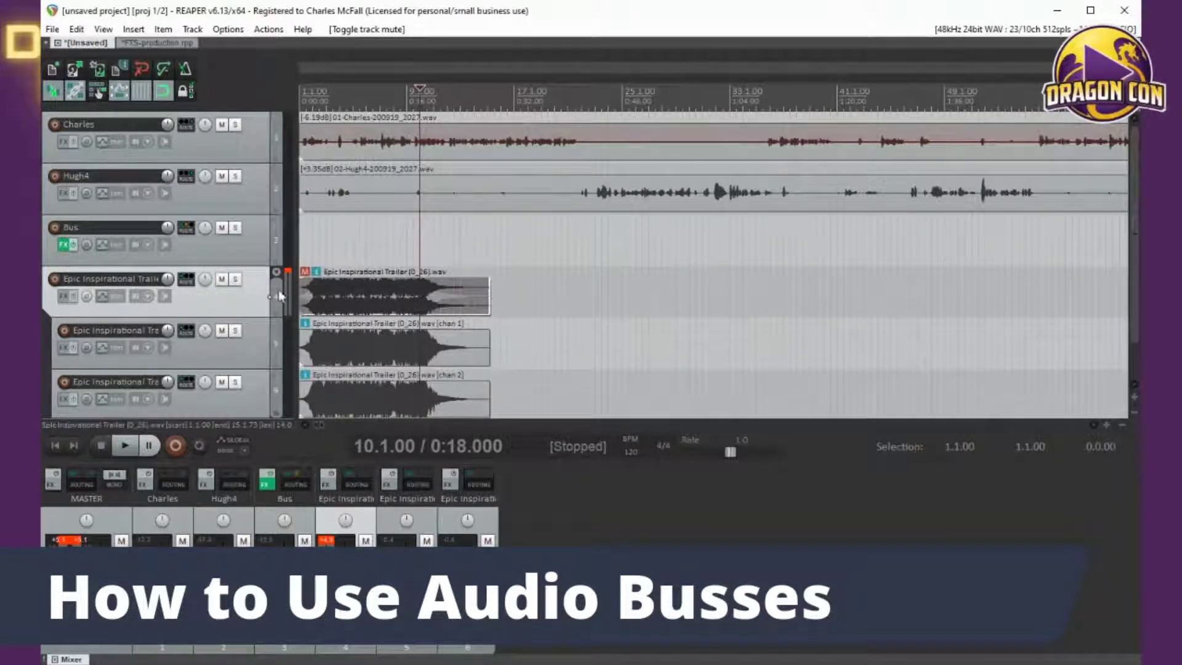
key("space")
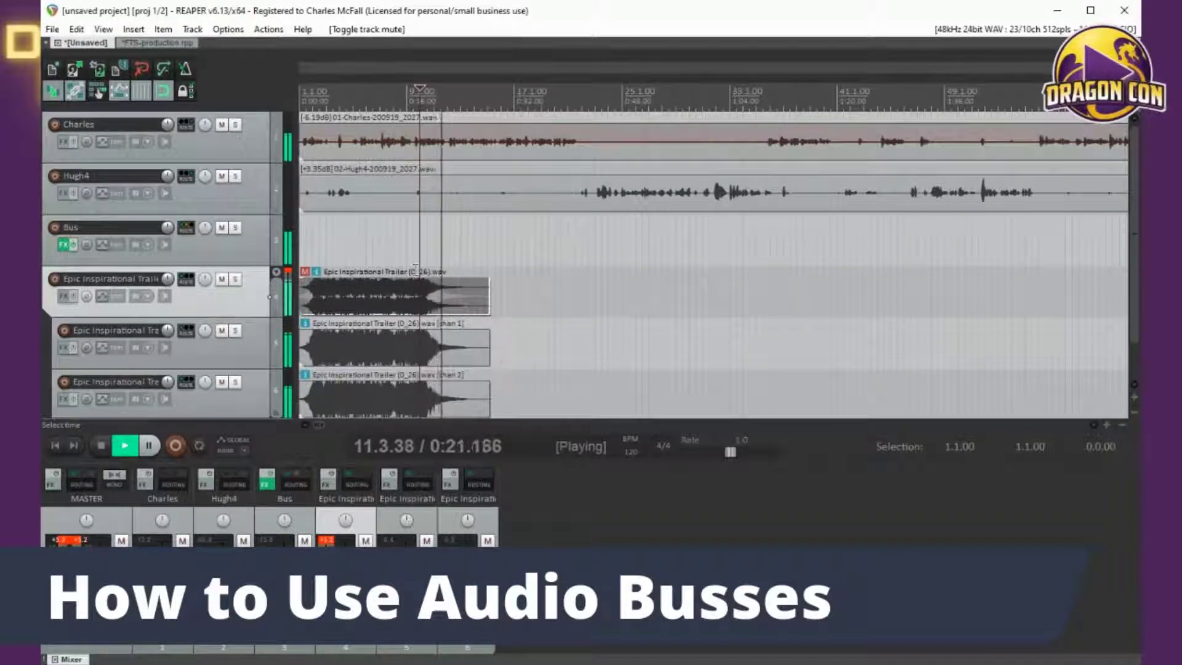
key("space")
key("F5")
key("ctrl+z")
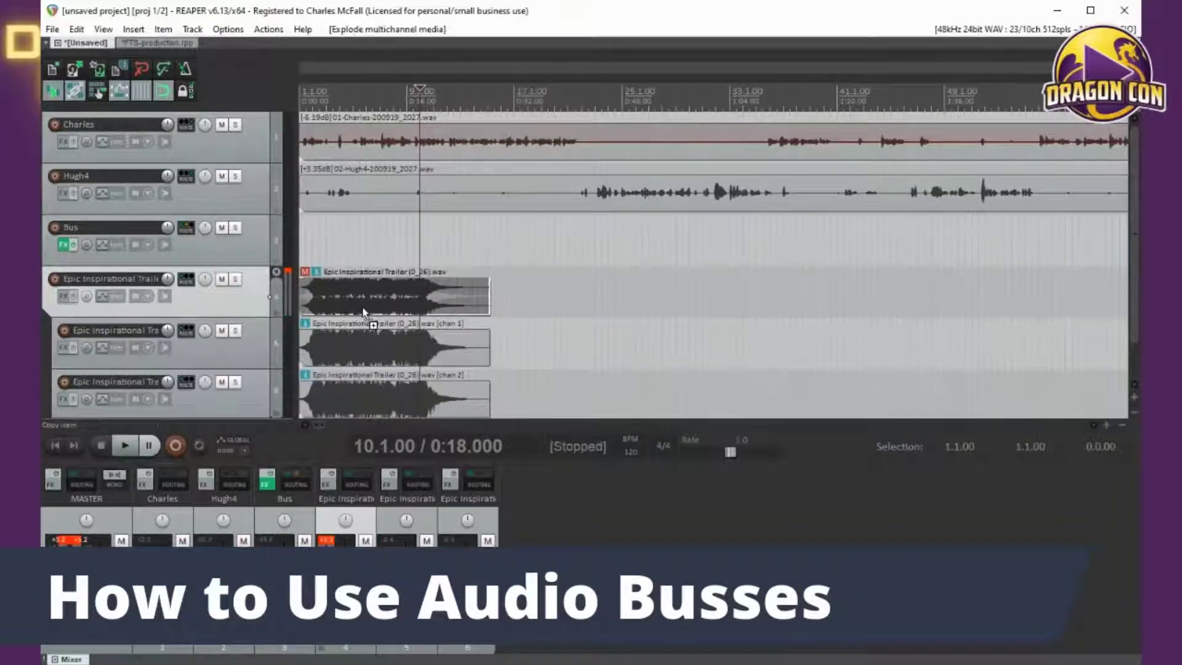
key("ctrl+z")
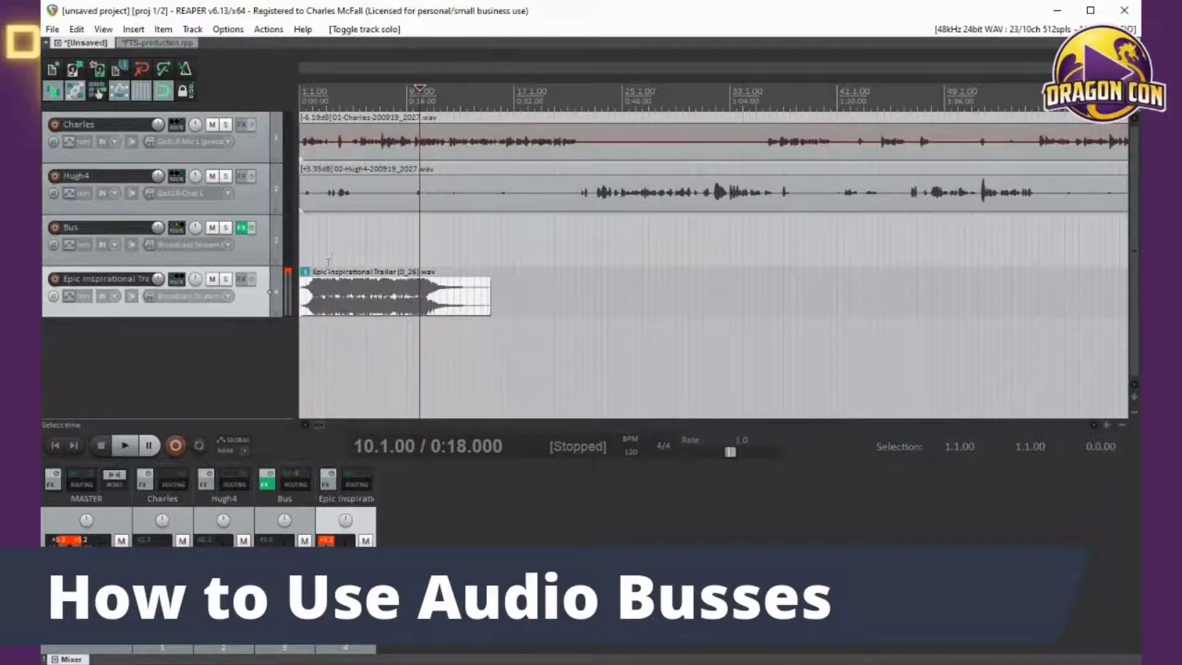
Step: Play the voices together with the stereo trailer music from about 0:11.5
scroll(317, 289, "down", 3)
scroll(313, 305, "up", 5)
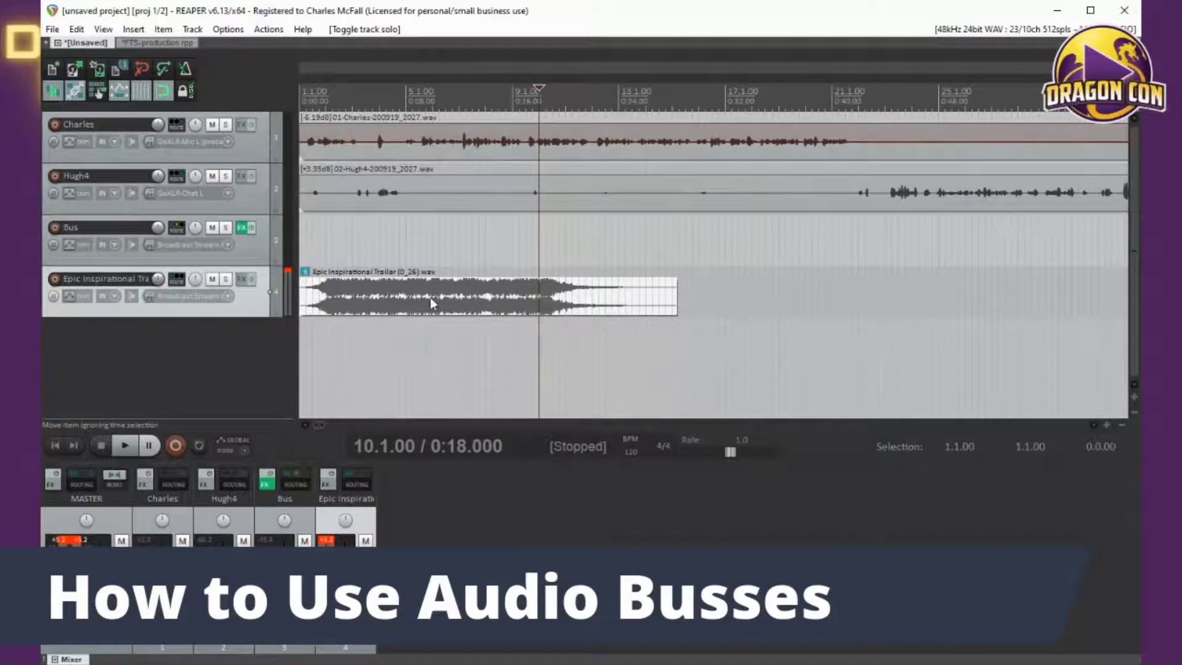
left_click(453, 96)
key("space")
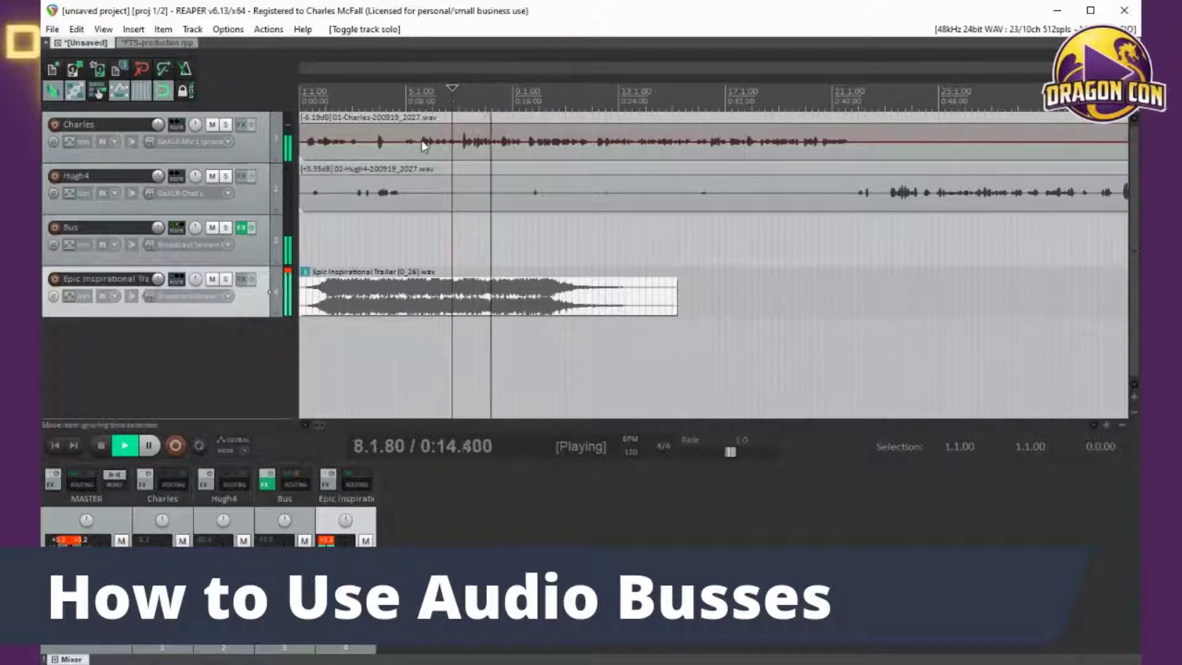
key("space")
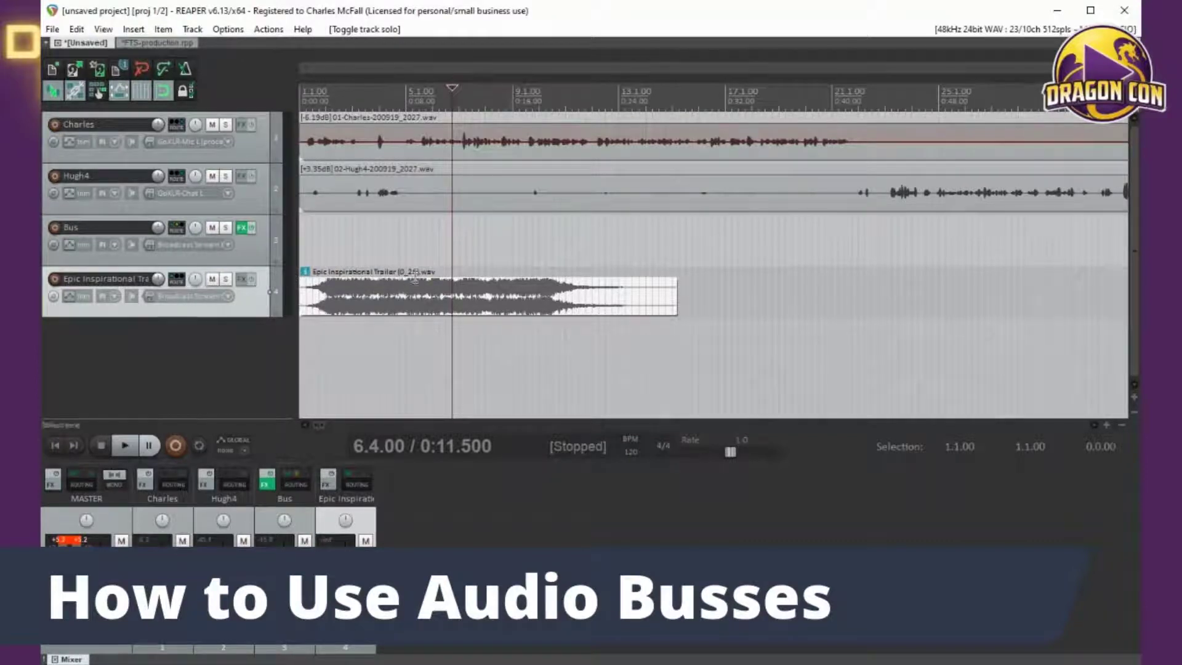
Step: Lower the trailer music clip's volume to -6.19 dB and audition it against the voices
left_click_drag(416, 279, 416, 301)
key("space")
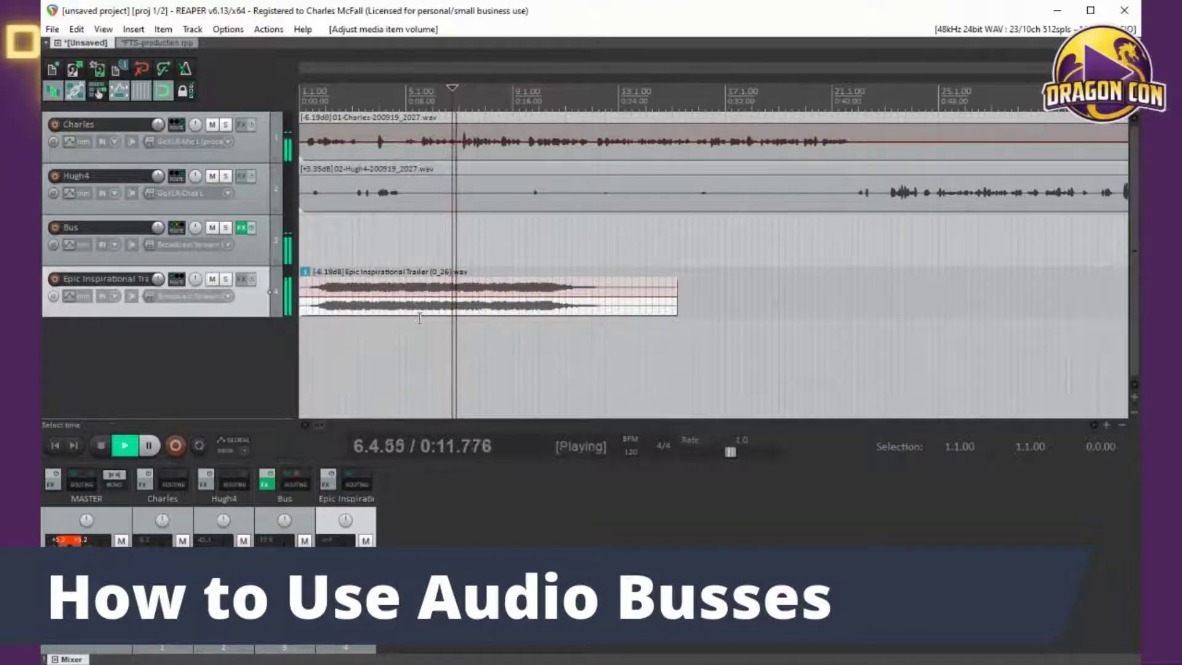
key("space")
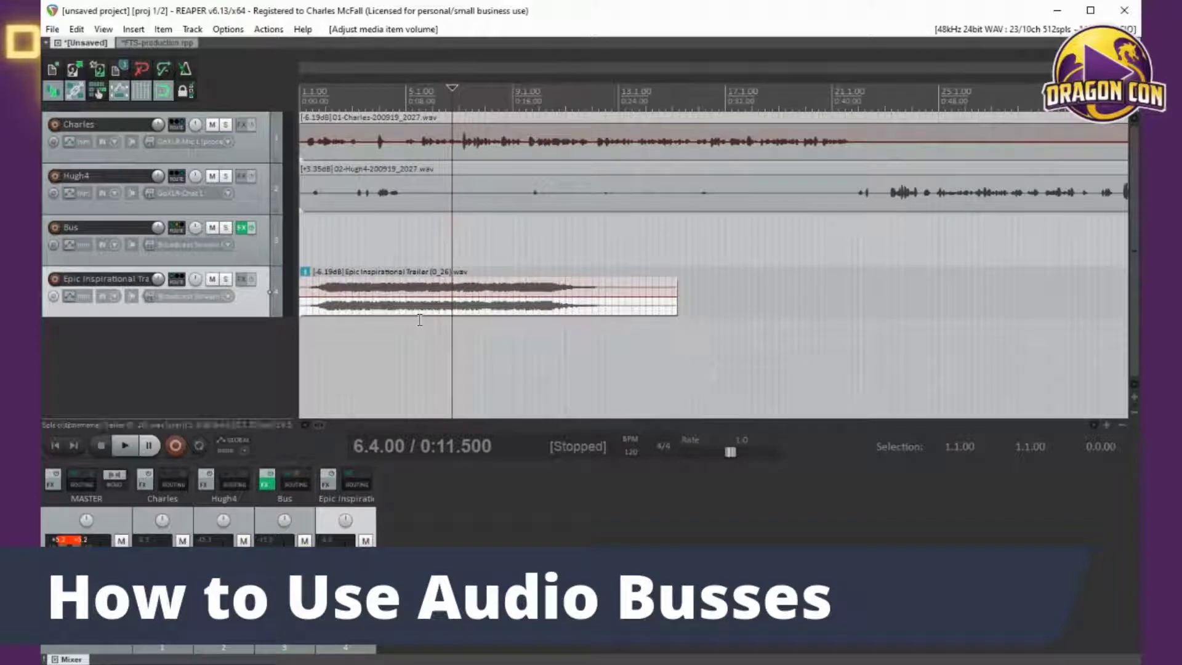
key("space")
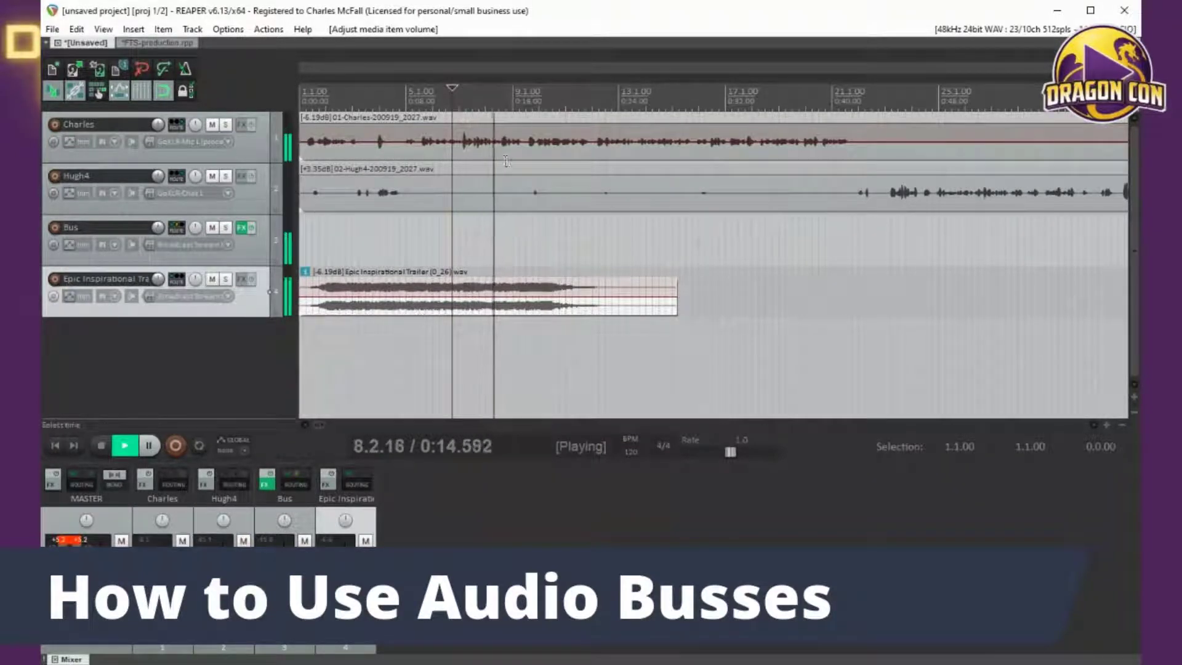
key("space")
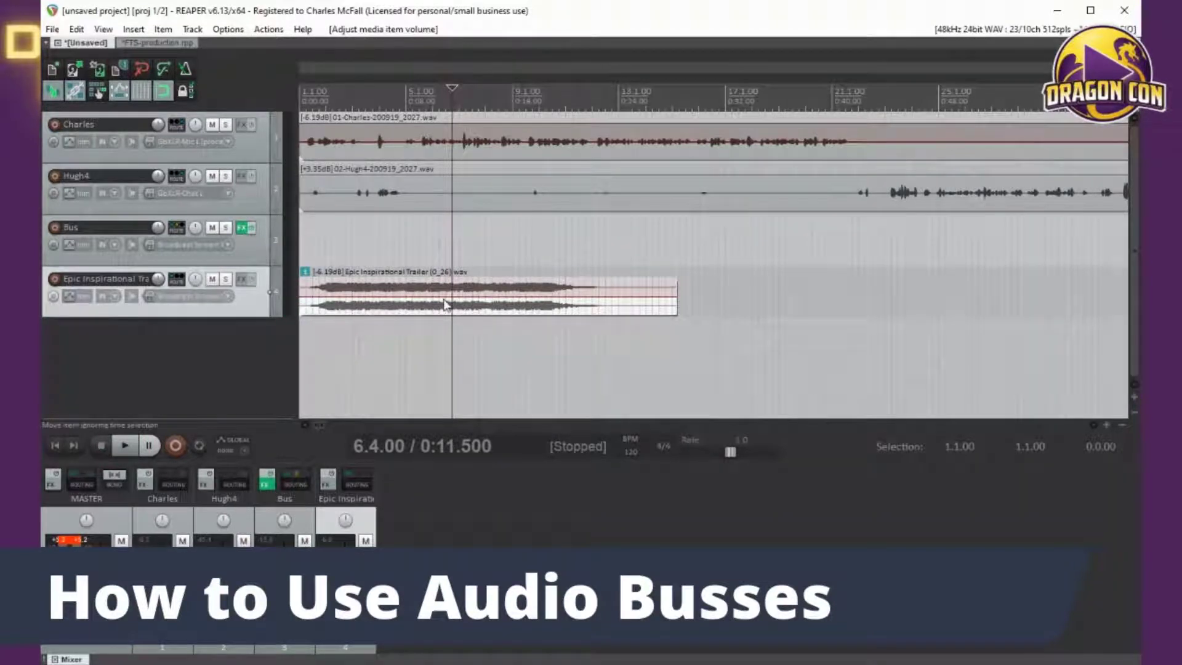
Step: Try lowering the trailer music clip's volume further to -10.6 dB and revert that change
left_click_drag(443, 297, 443, 304)
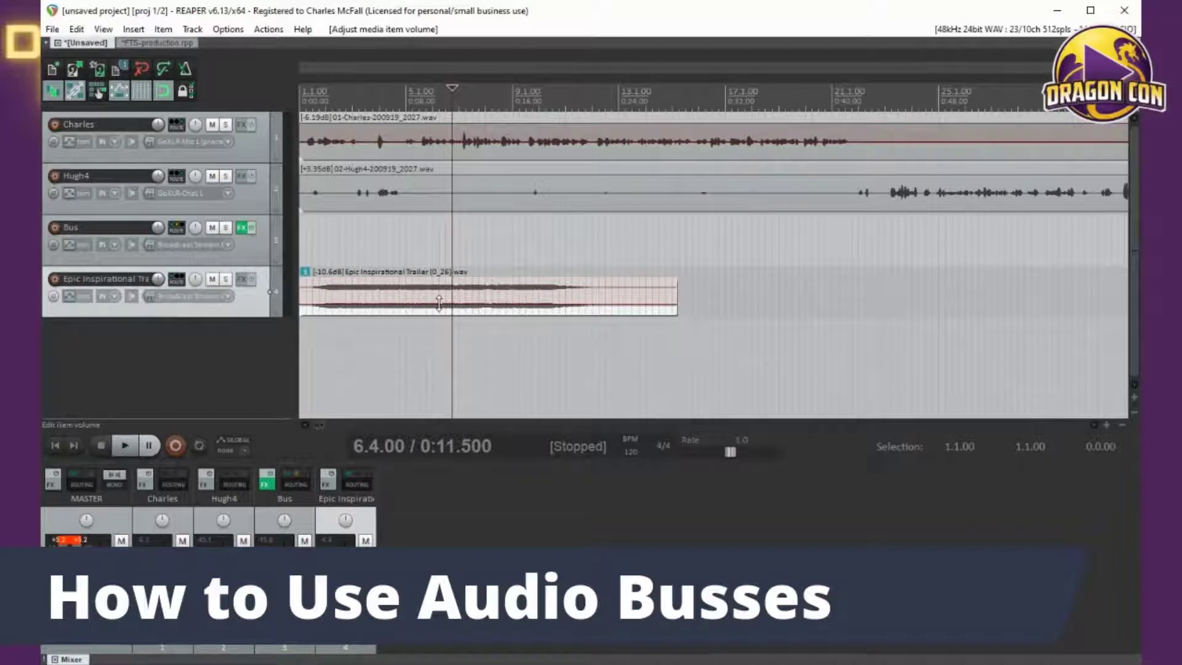
left_click_drag(439, 303, 439, 303)
key("ctrl+shift+n")
key("ctrl+shift+n")
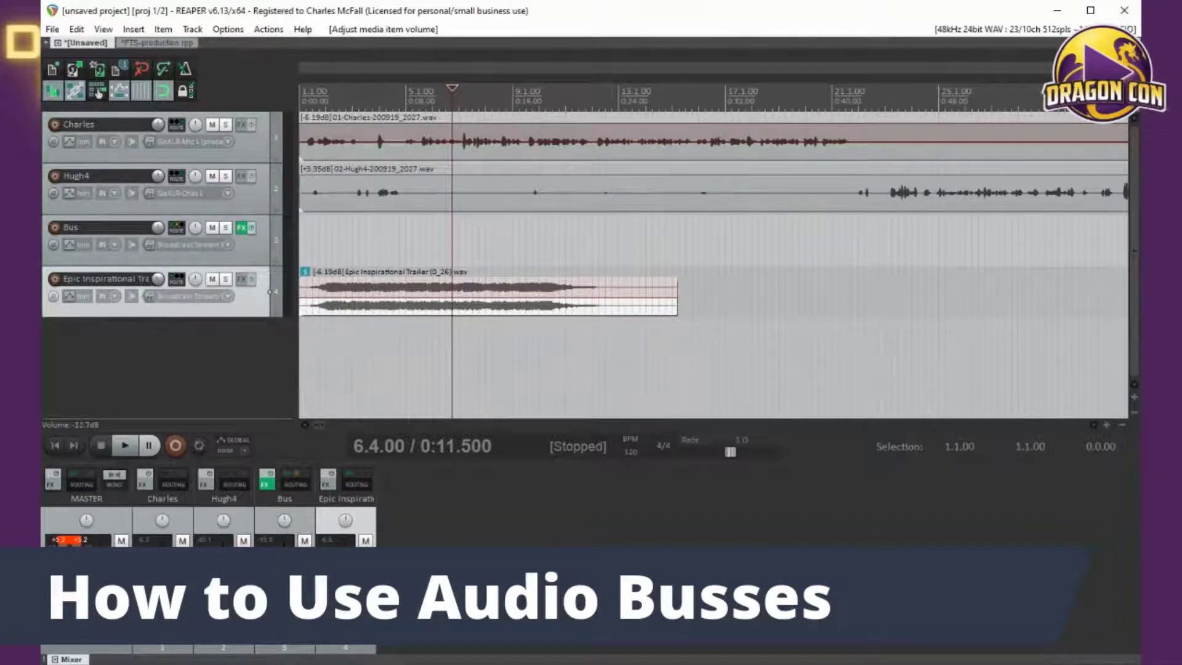
Step: Lower the music track's volume to -14.0 dB while auditioning the mix
key("space")
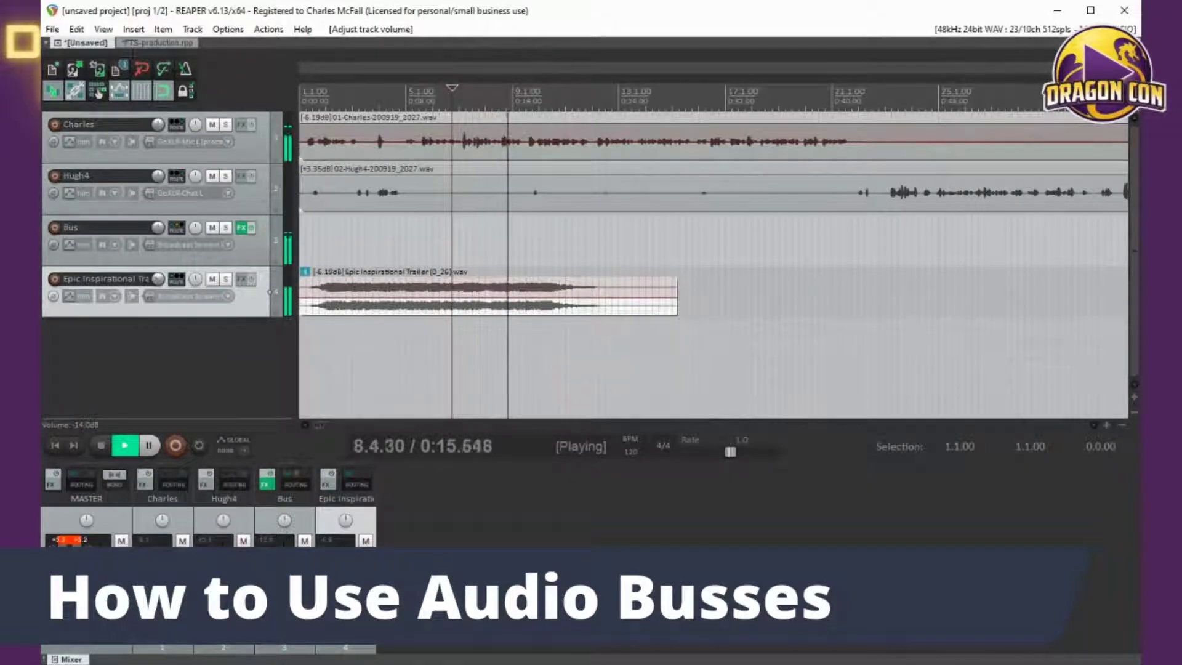
key("space")
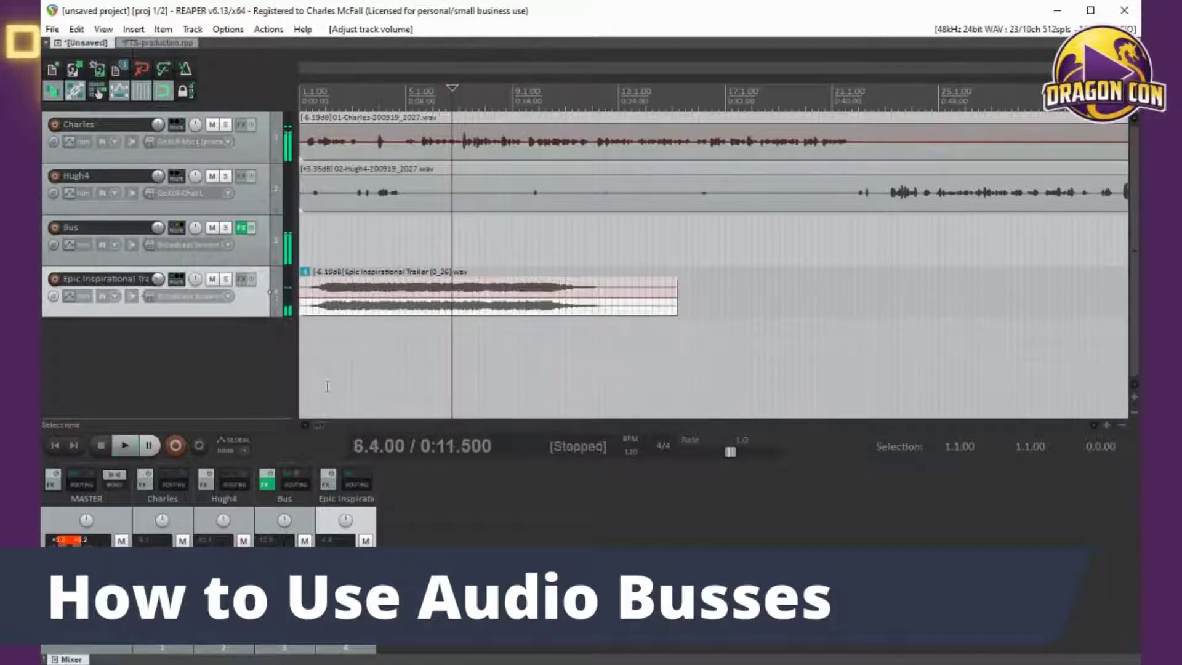
Step: Split the trailer music clip, delete its first part, and move the remaining ending to the project start
left_click(456, 308)
key("s")
left_click(438, 309)
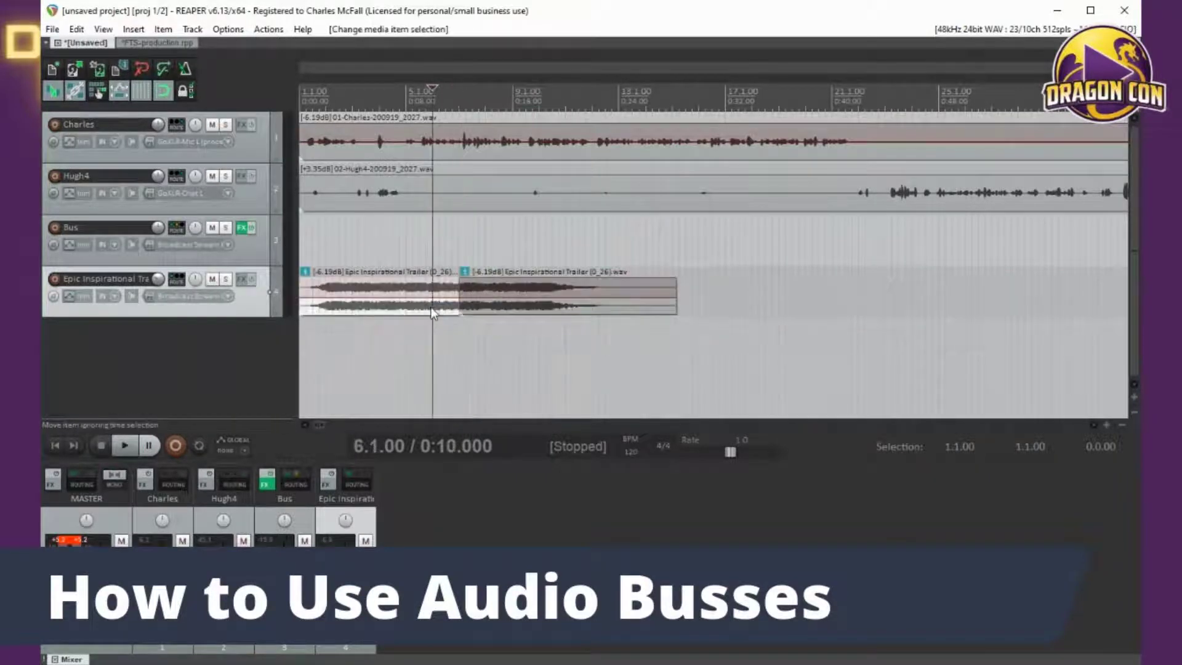
key("Delete")
left_click_drag(514, 314, 292, 311)
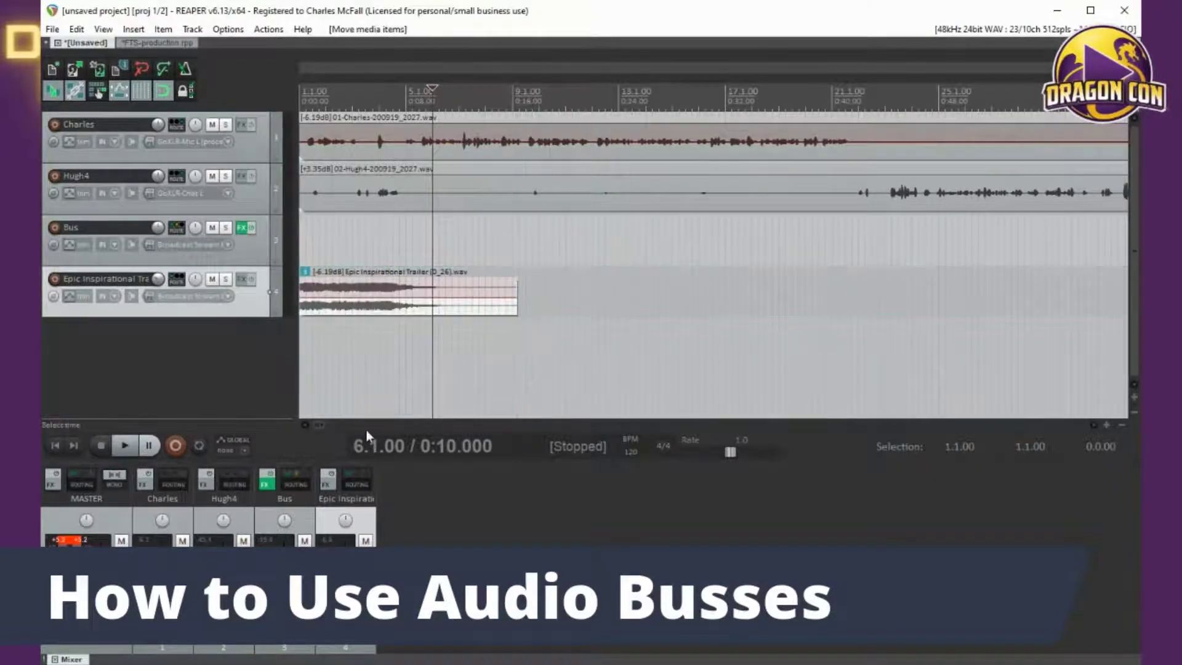
Step: Audition the voices together with the trimmed trailer music from 0:03
left_click(339, 130)
key("space")
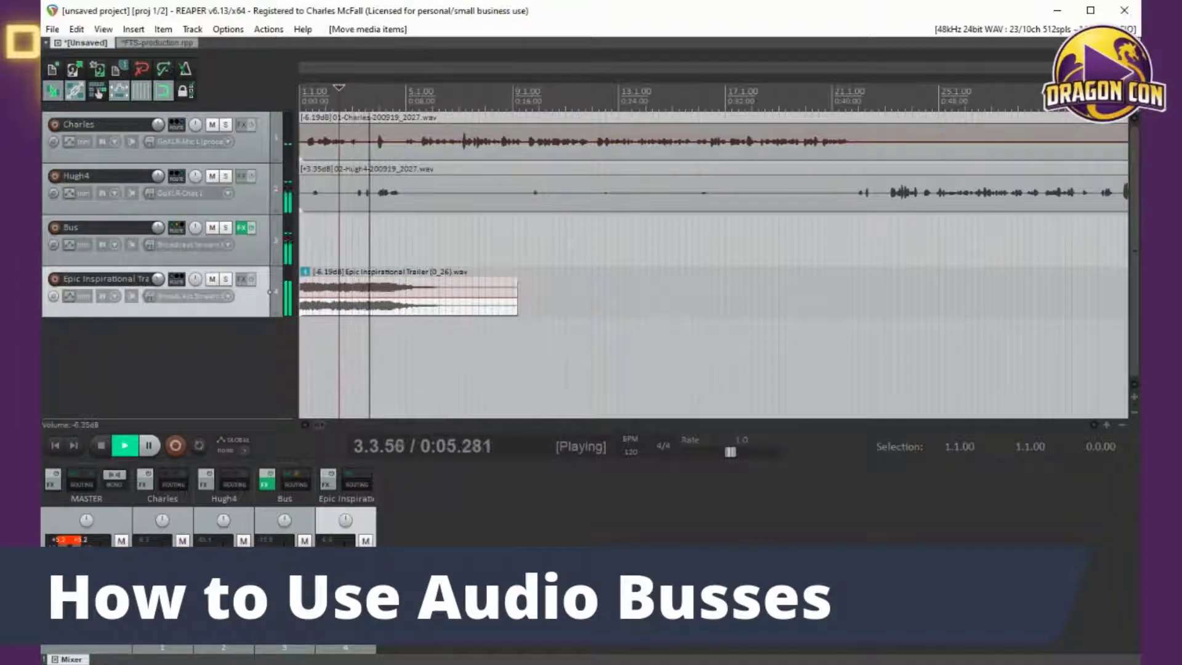
key("space")
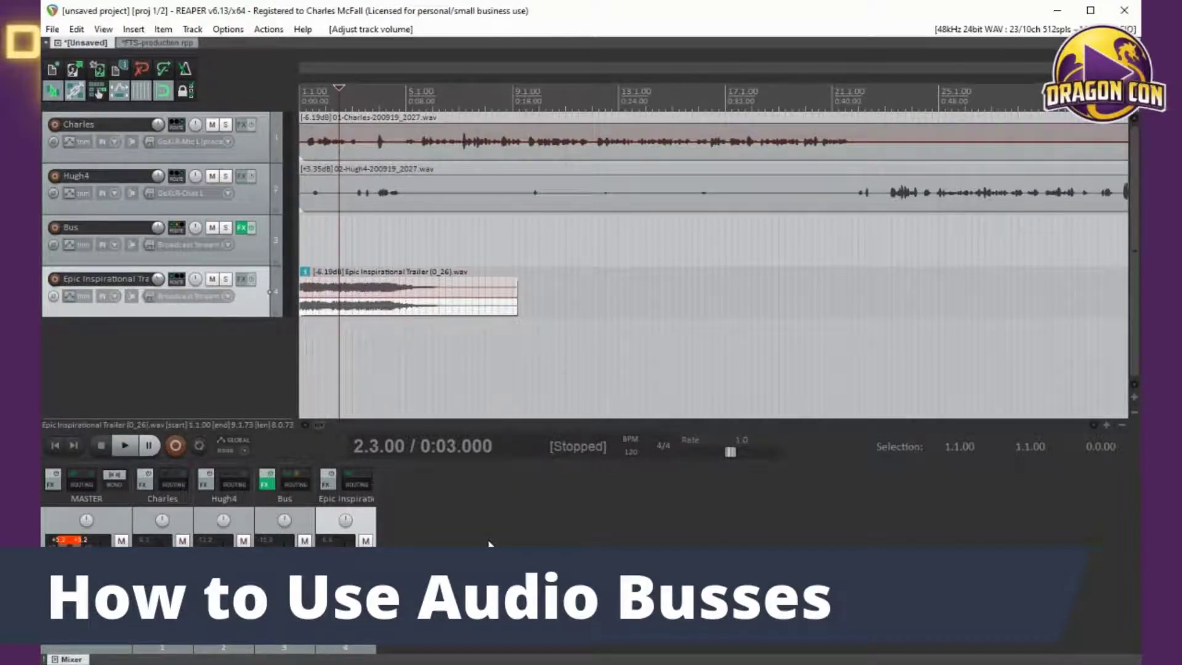
key("alt+Tab")
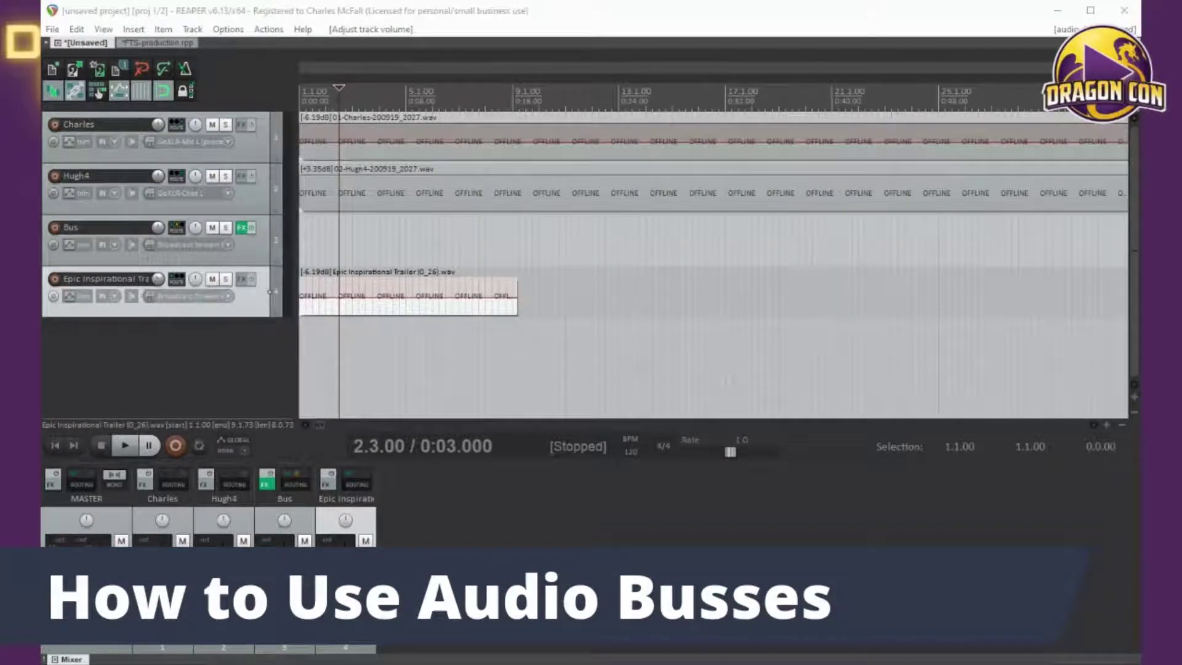
Step: Mute the trailer music track
left_click(211, 280)
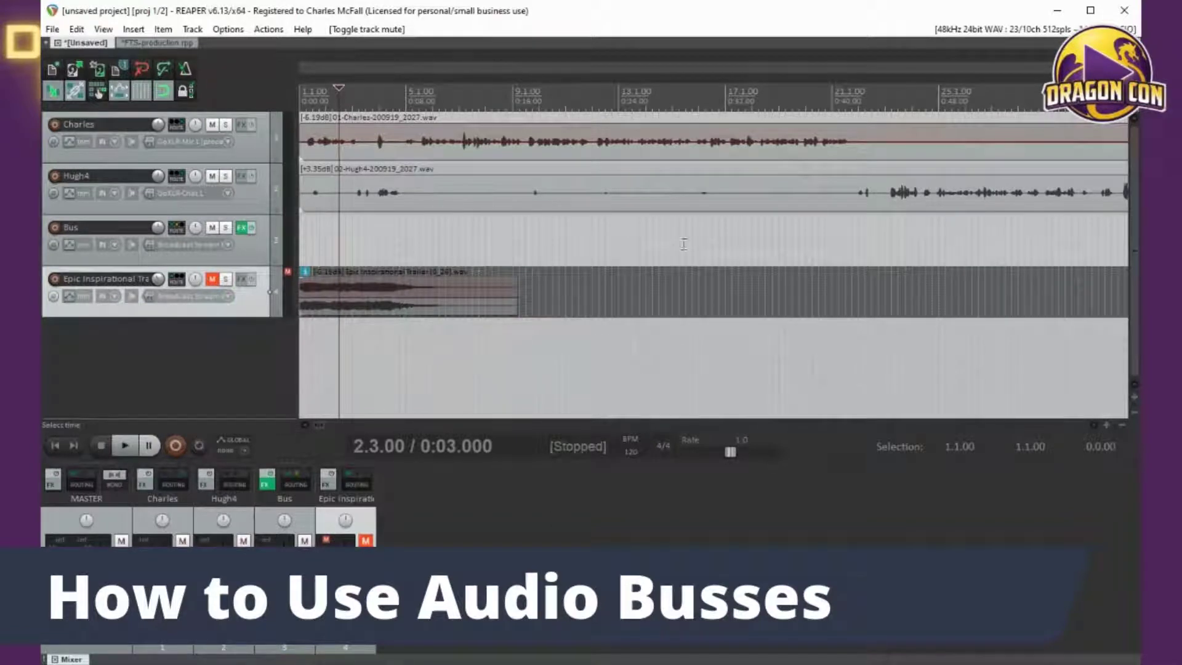
scroll(533, 190, "down", 2)
scroll(532, 186, "down", 3)
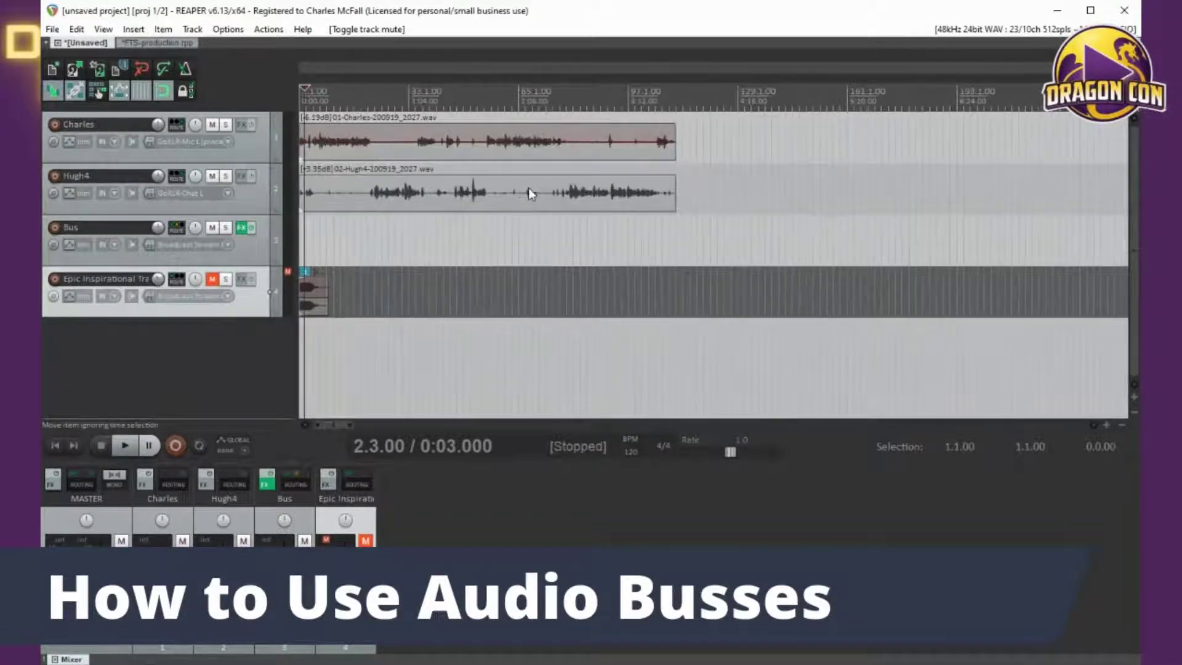
scroll(337, 145, "up", 2)
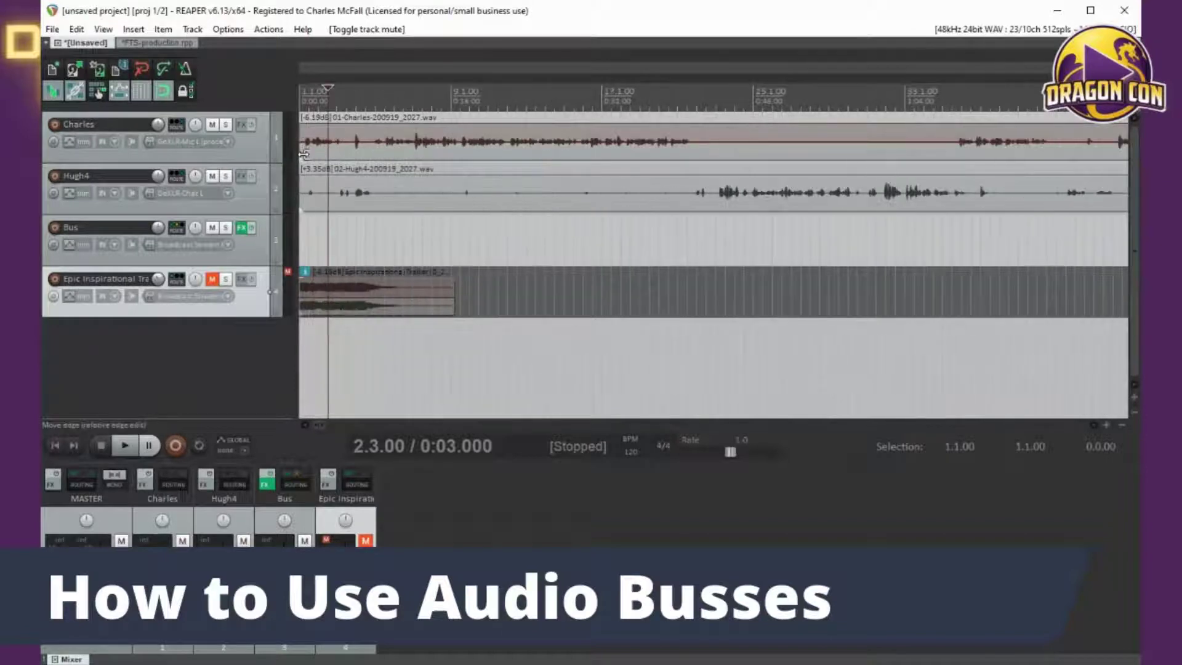
Step: Render the entire project's master mix as a mono MP3 named Raw-record-after, adding the rendered item to a new track
left_click(50, 29)
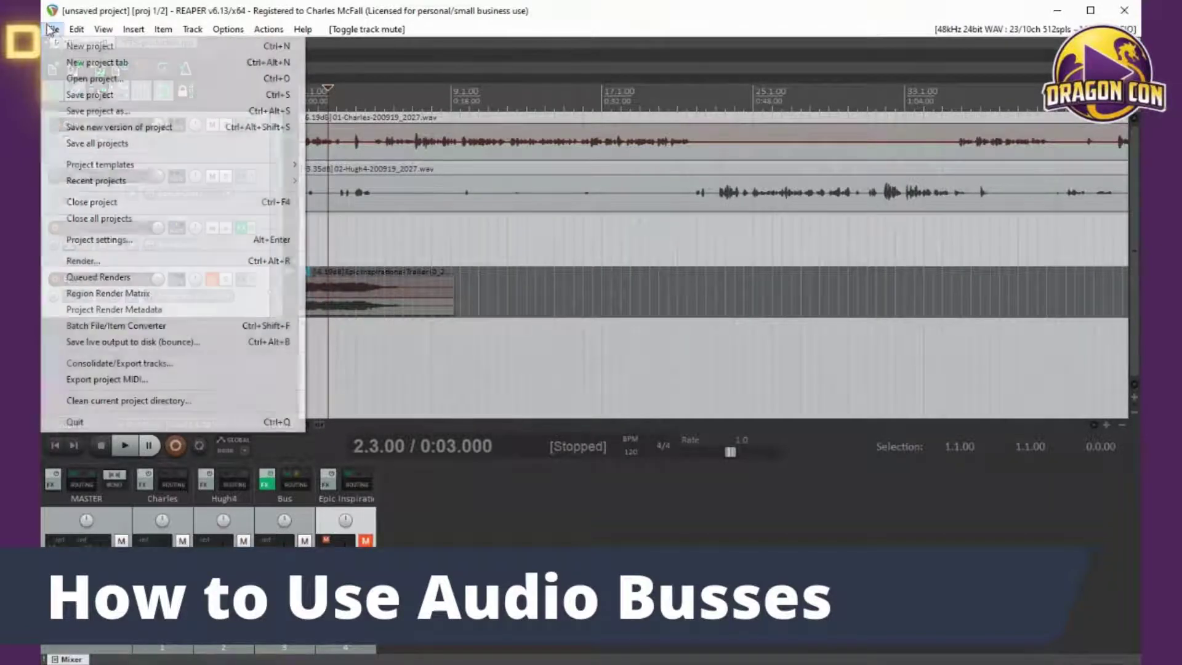
left_click(83, 260)
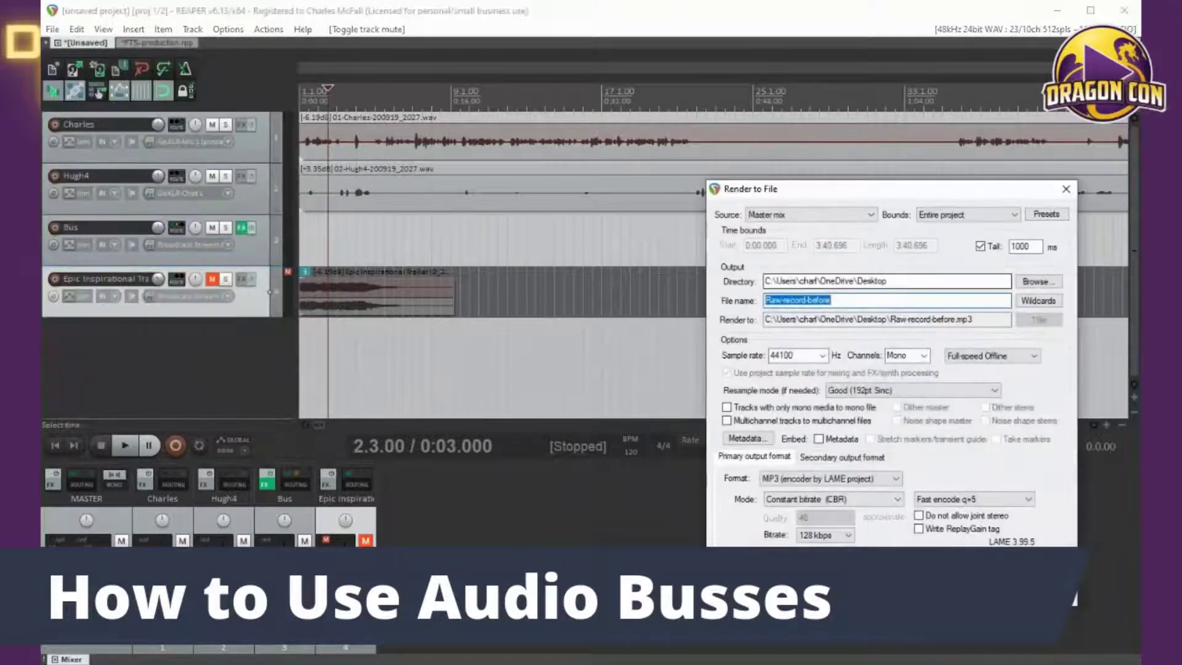
left_click(831, 300)
key("BackSpace")
key("BackSpace")
key("BackSpace")
key("BackSpace")
key("BackSpace")
key("BackSpace")
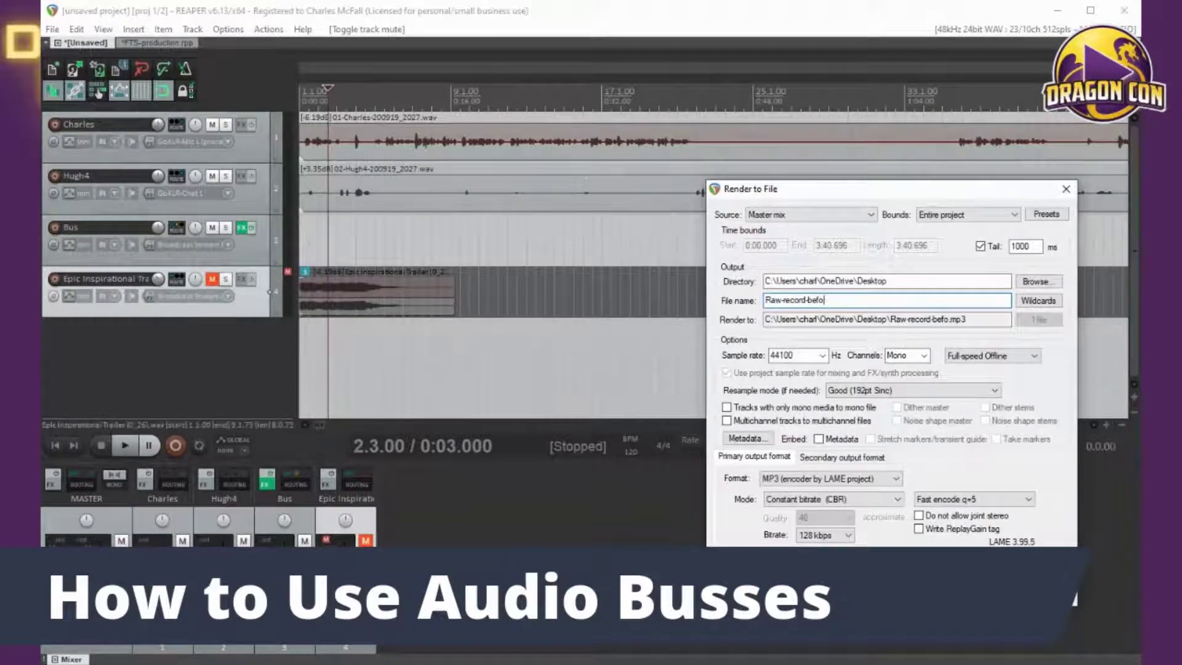
type("after")
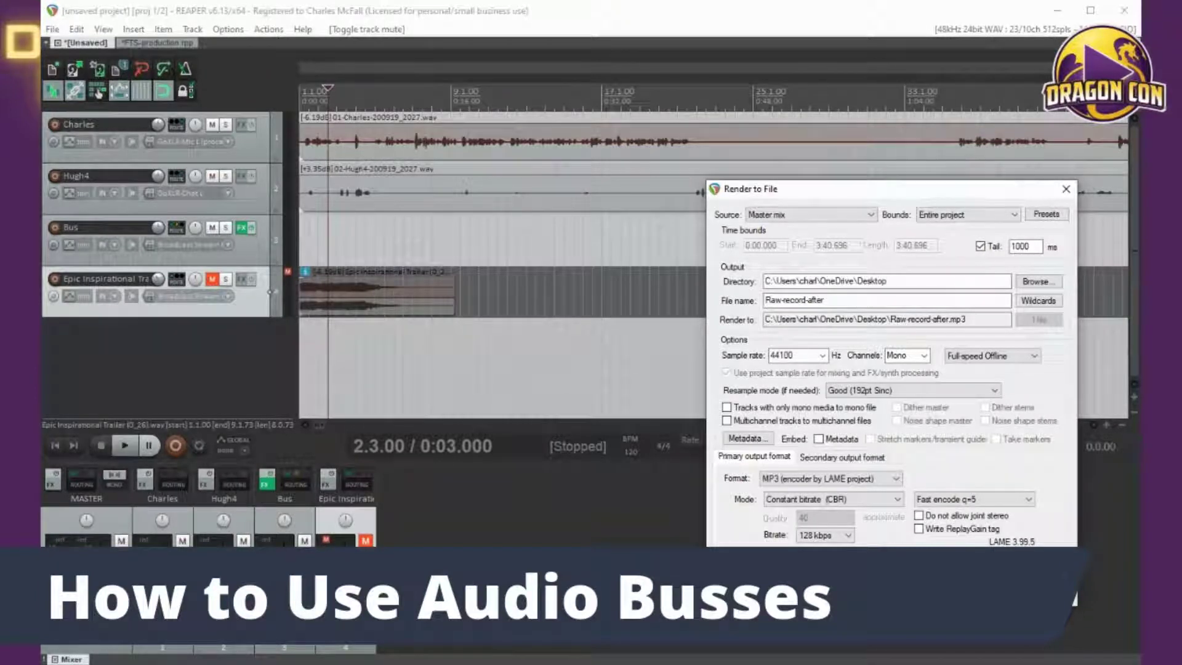
left_click_drag(800, 189, 693, 53)
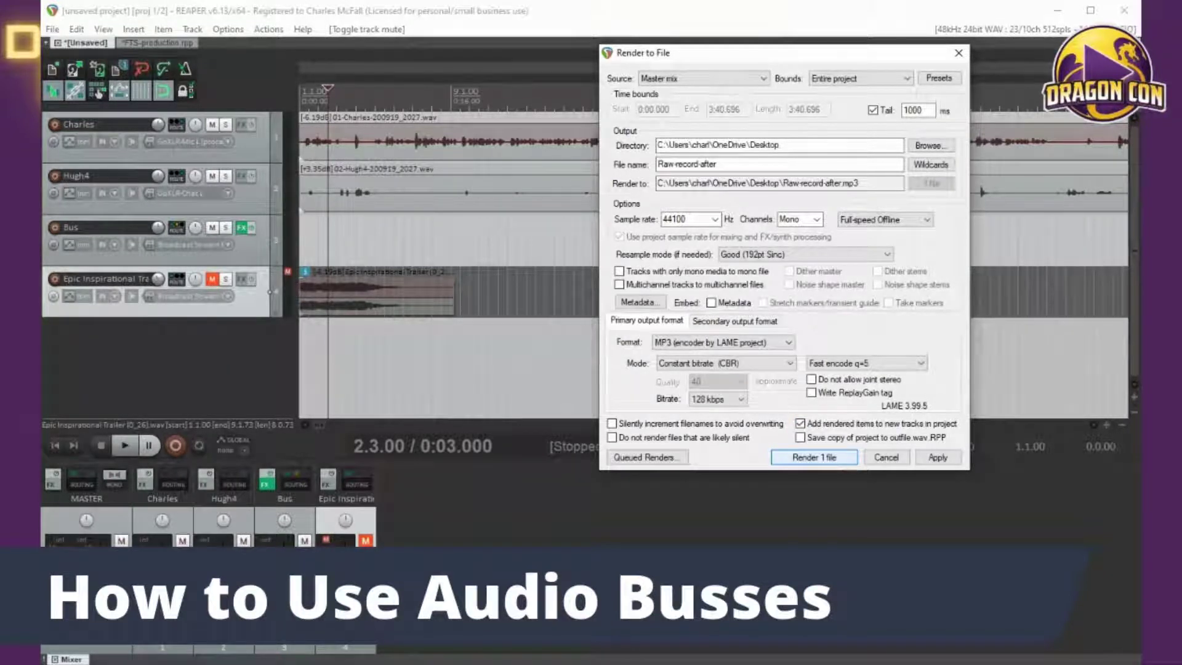
key("Return")
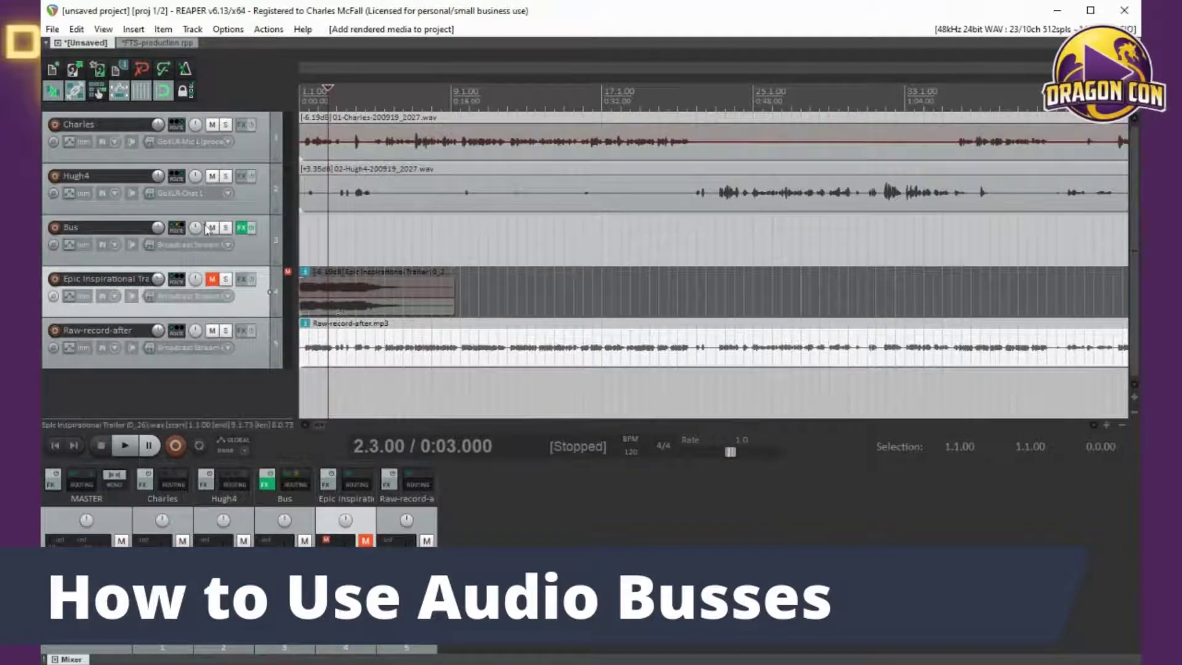
Step: Mute the rendered Raw-record-after track, leaving it unsoloed, and return the cursor to the project start
left_click(212, 177)
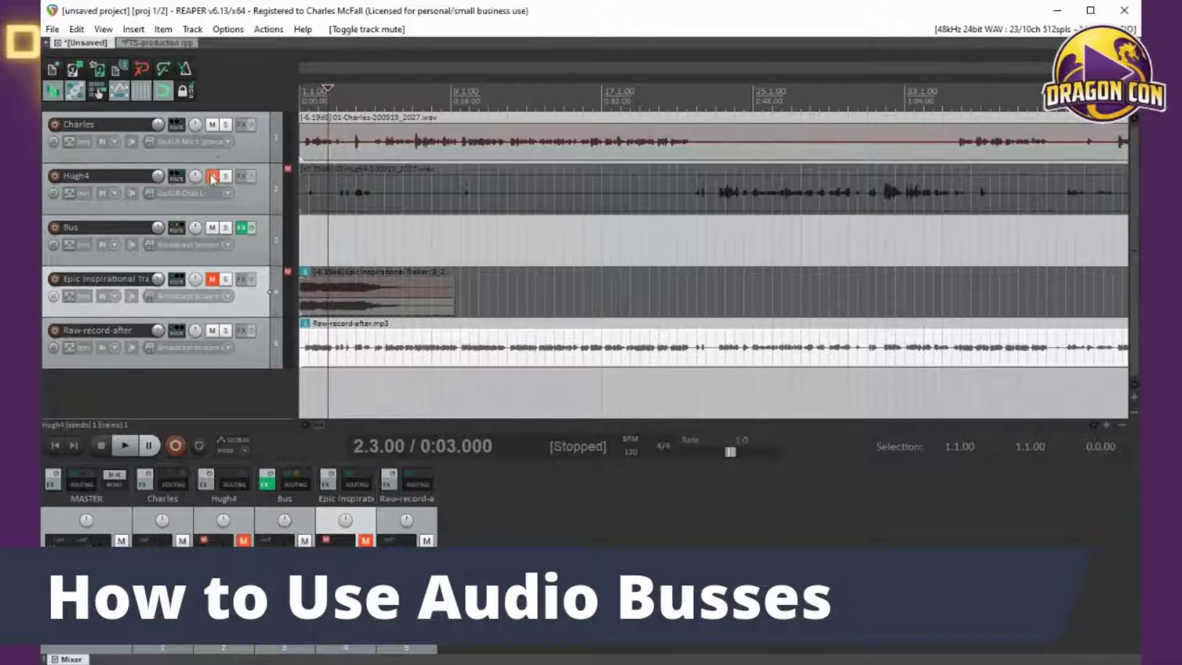
left_click(212, 177)
left_click(226, 331)
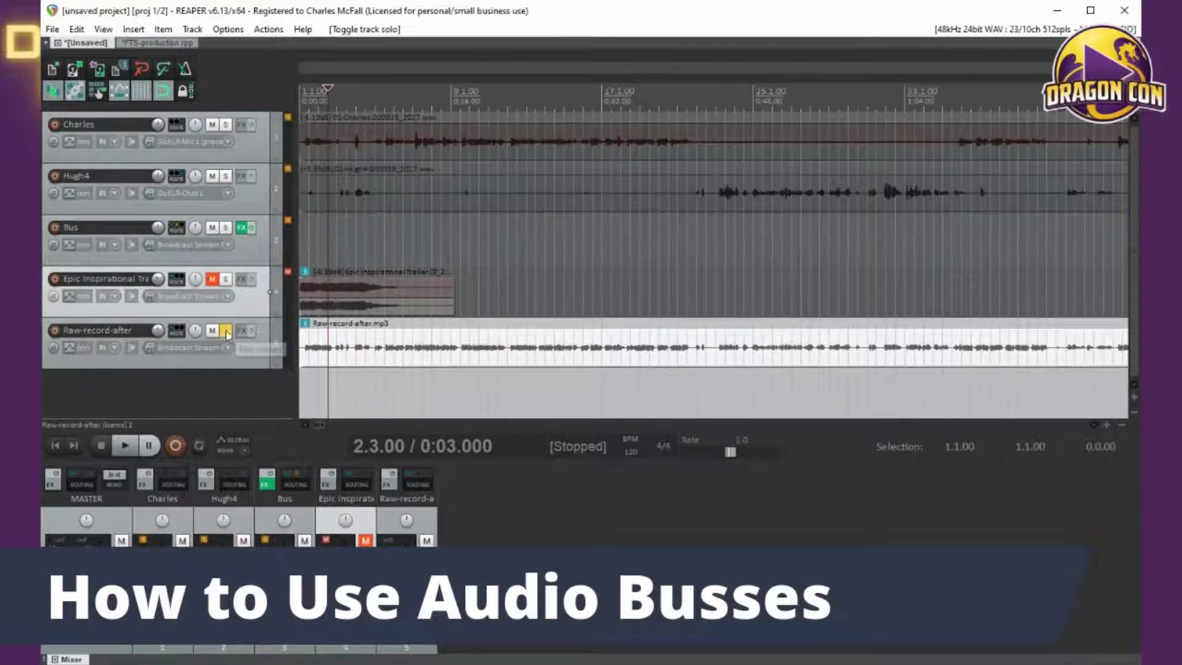
left_click(54, 444)
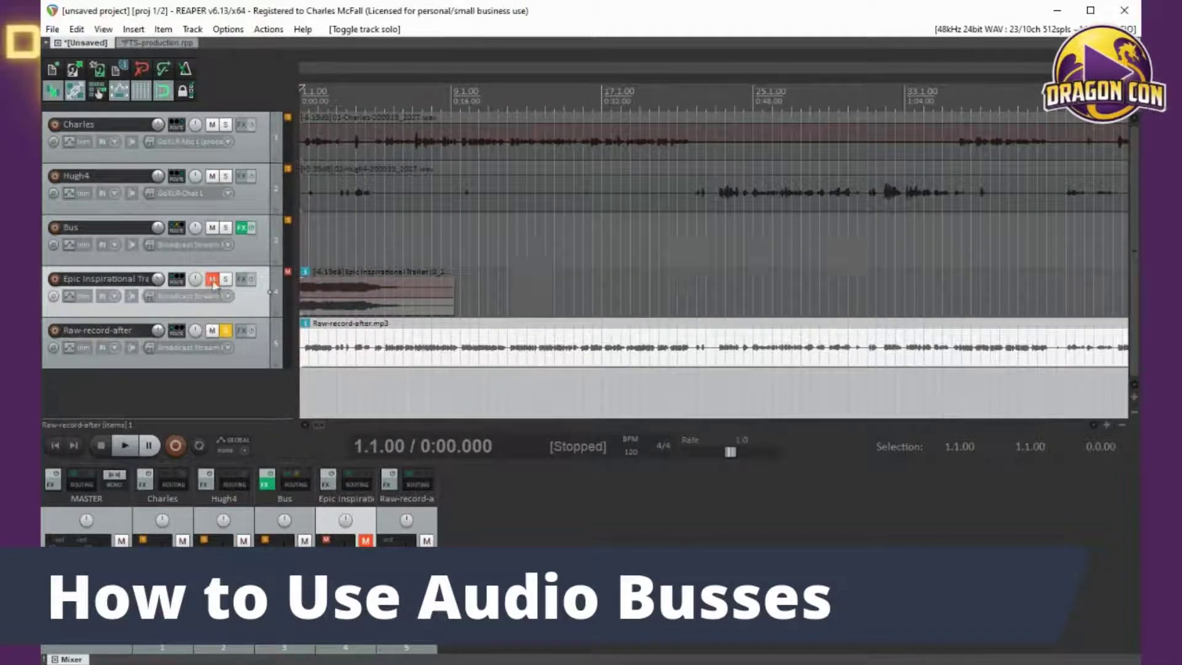
left_click(213, 331)
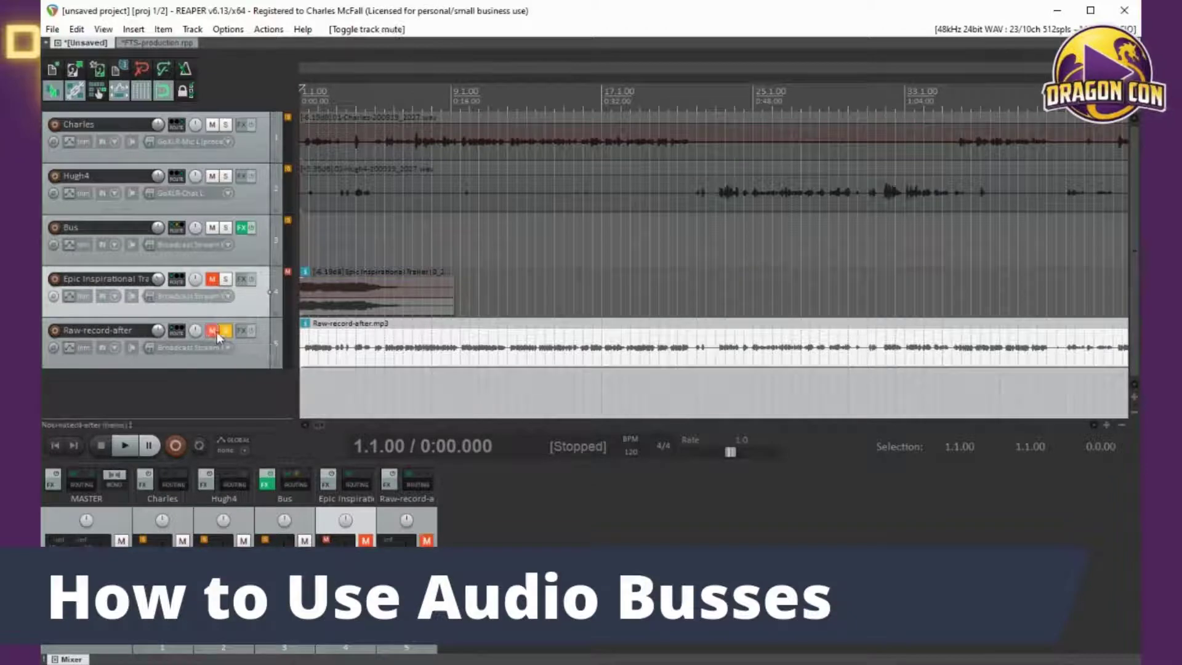
left_click(226, 331)
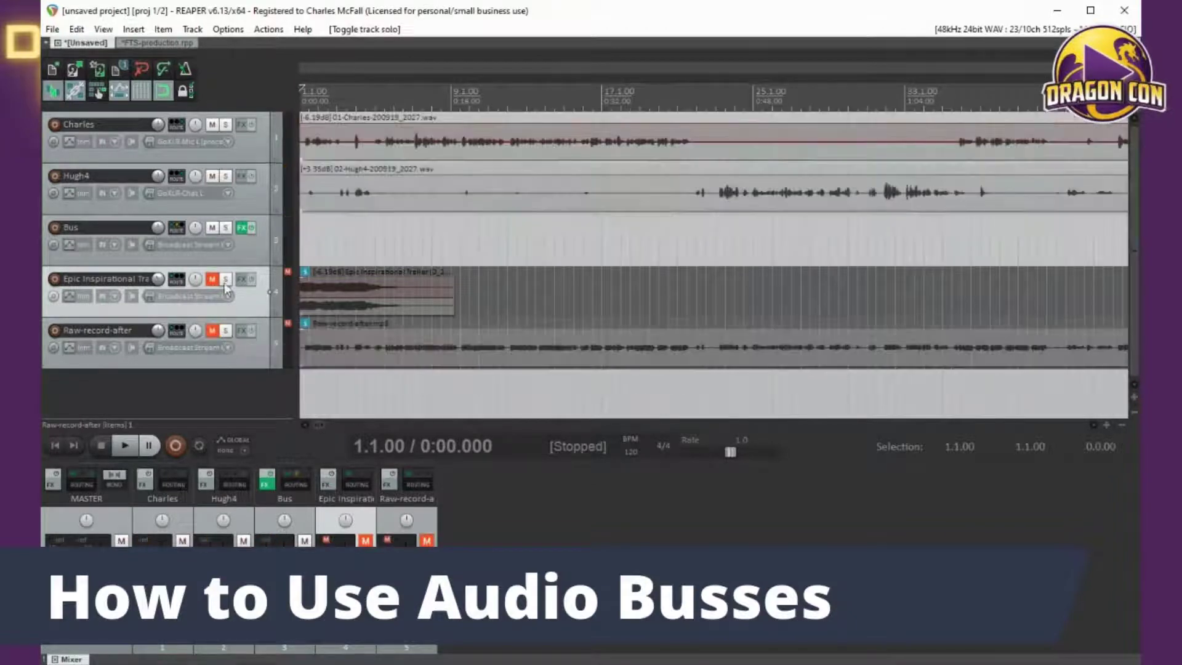
left_click(225, 227)
left_click(254, 227)
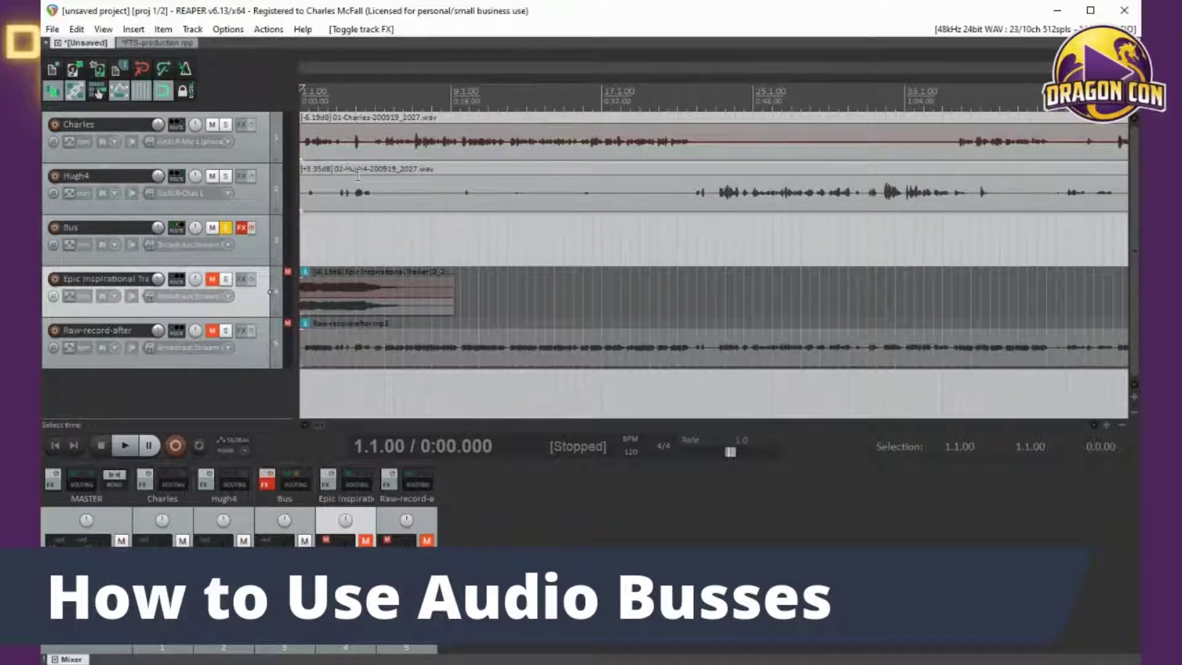
left_click(249, 229)
left_click(225, 228)
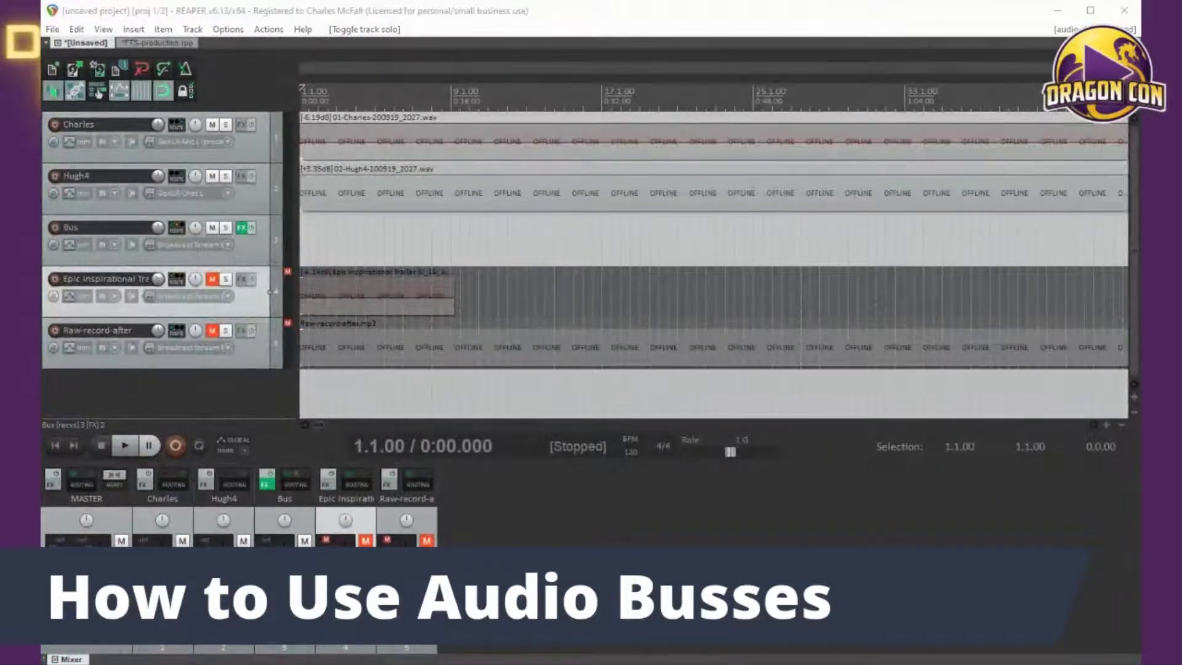
Step: Import Raw-record-before.mp3 onto a new track at the project start, and mute both voice tracks and the Bus track
left_click_drag(98, 94, 320, 397)
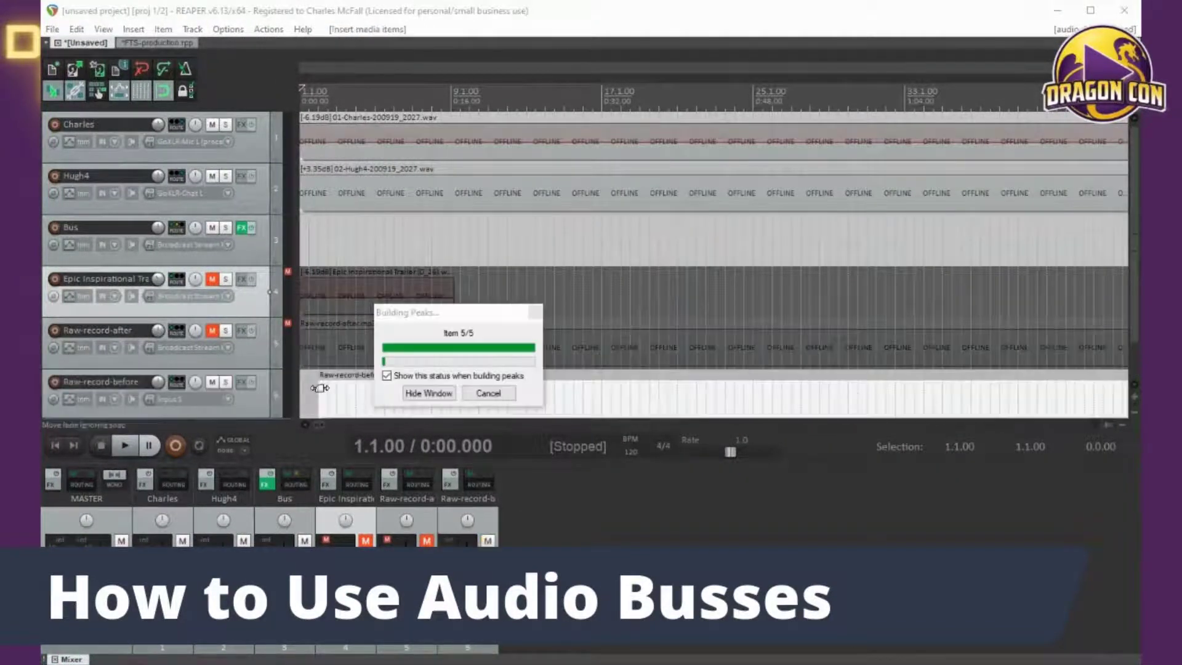
left_click_drag(704, 394, 456, 395)
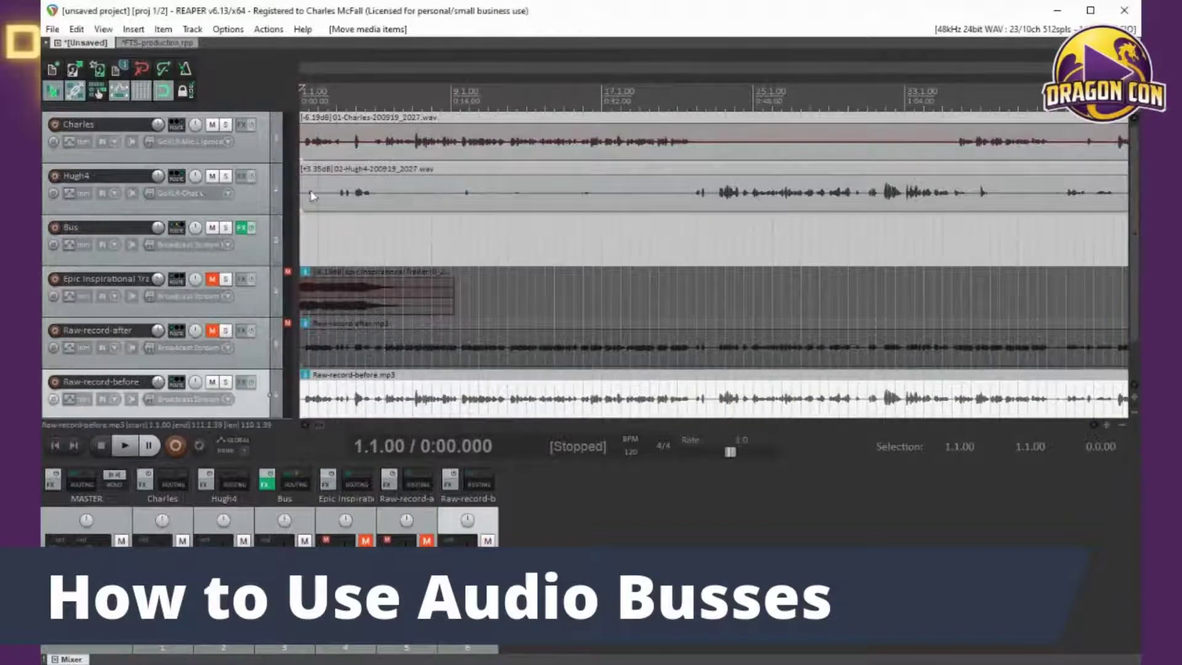
left_click(211, 125)
left_click(211, 177)
left_click(211, 227)
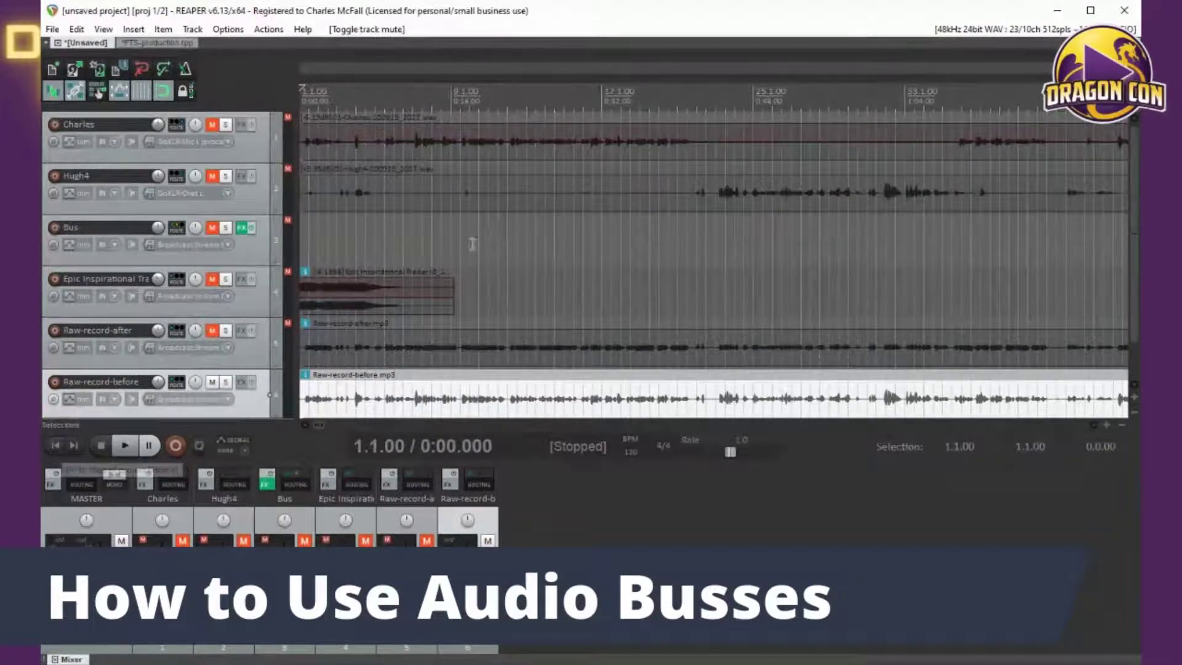
Step: Listen to the Raw-record-before mix from the start, from about 0:34, and from 0:46
scroll(475, 264, "down", 3)
scroll(477, 282, "up", 3)
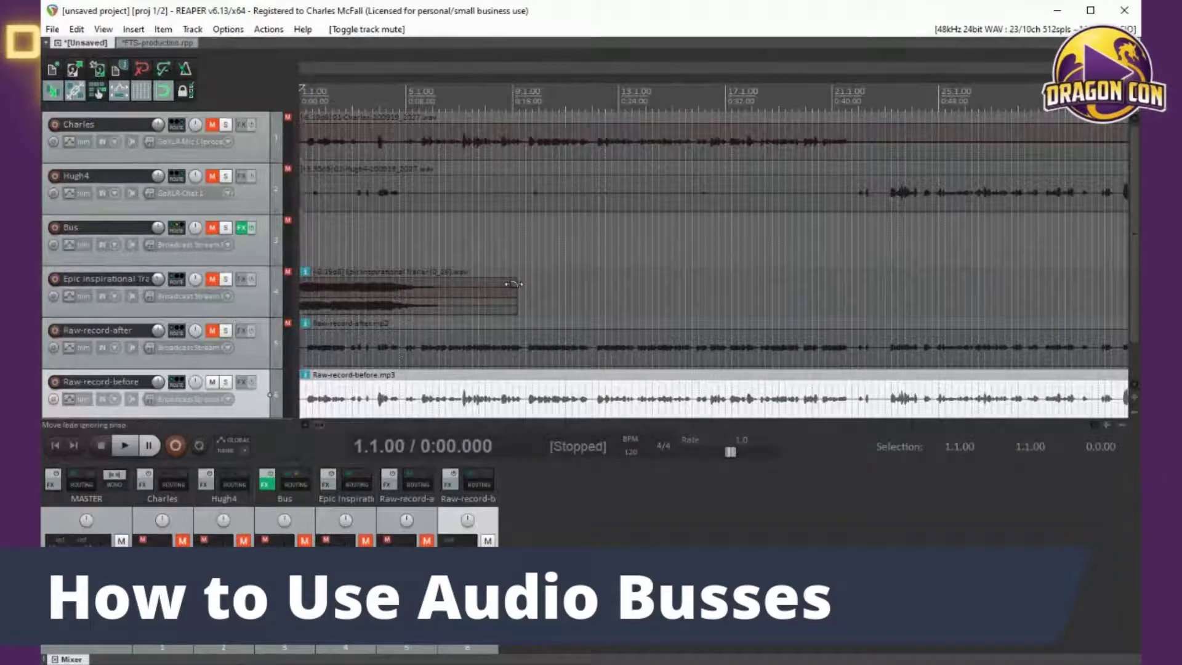
key("space")
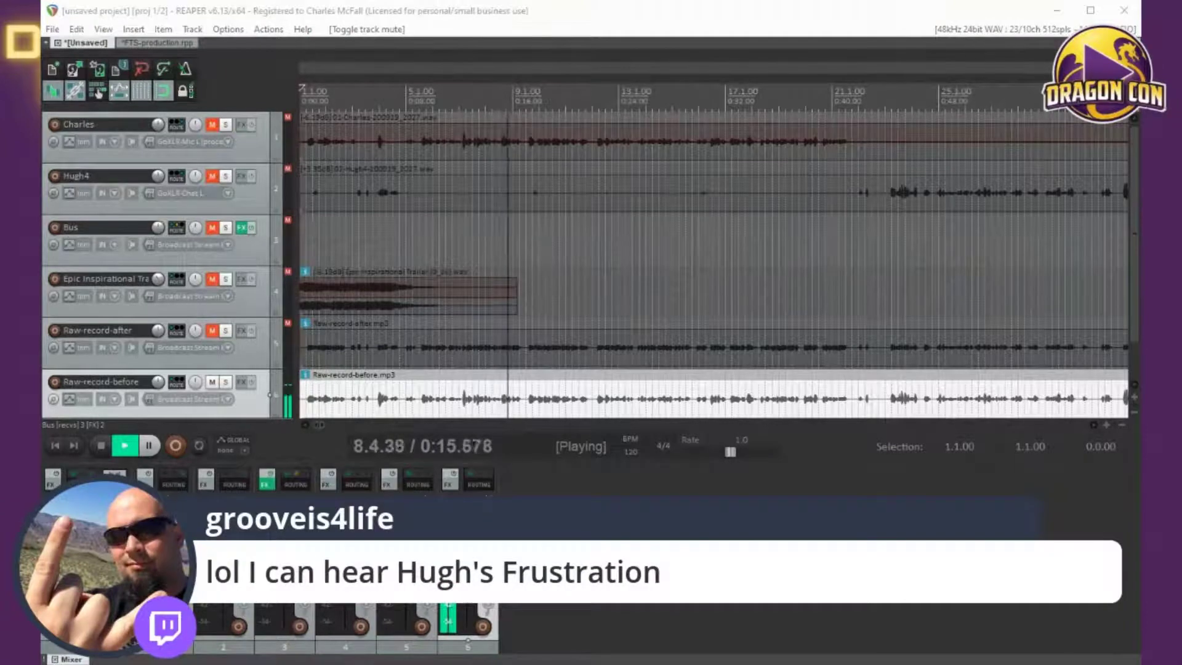
left_click(751, 96)
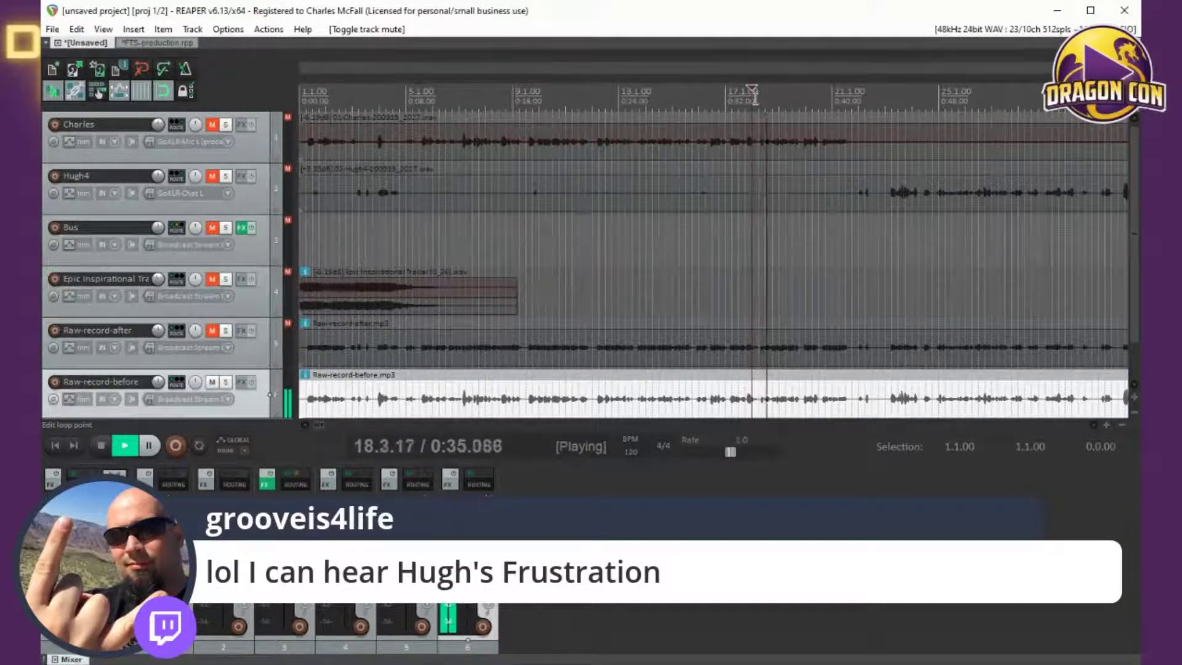
left_click(912, 96)
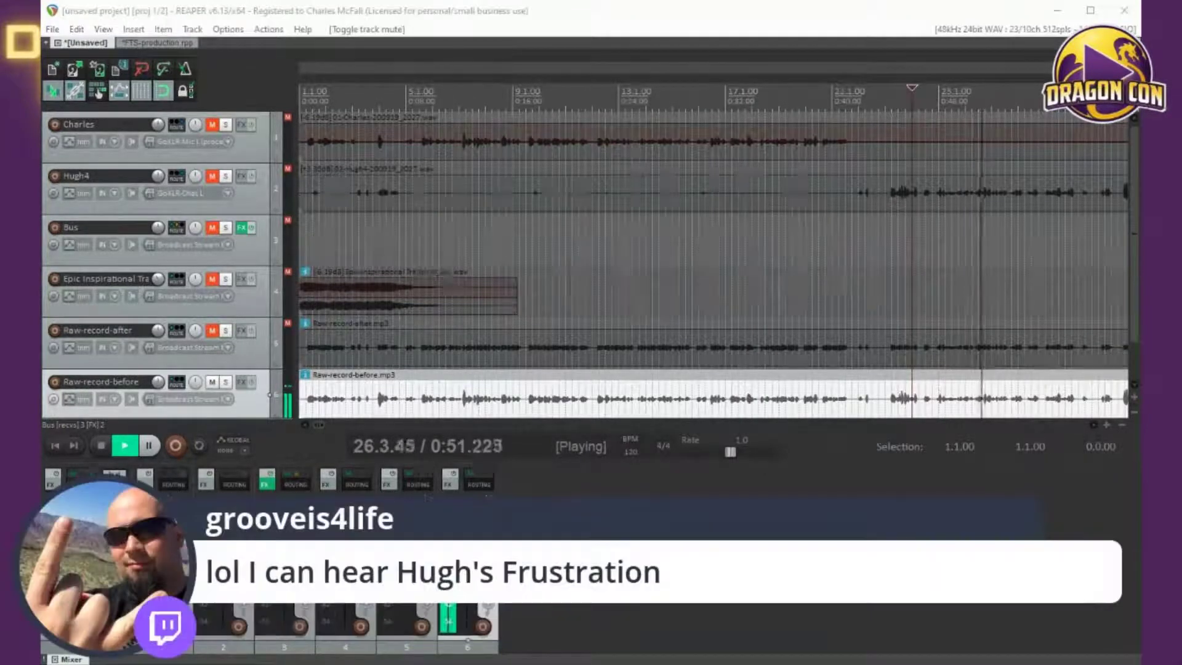
left_click(539, 27)
key("space")
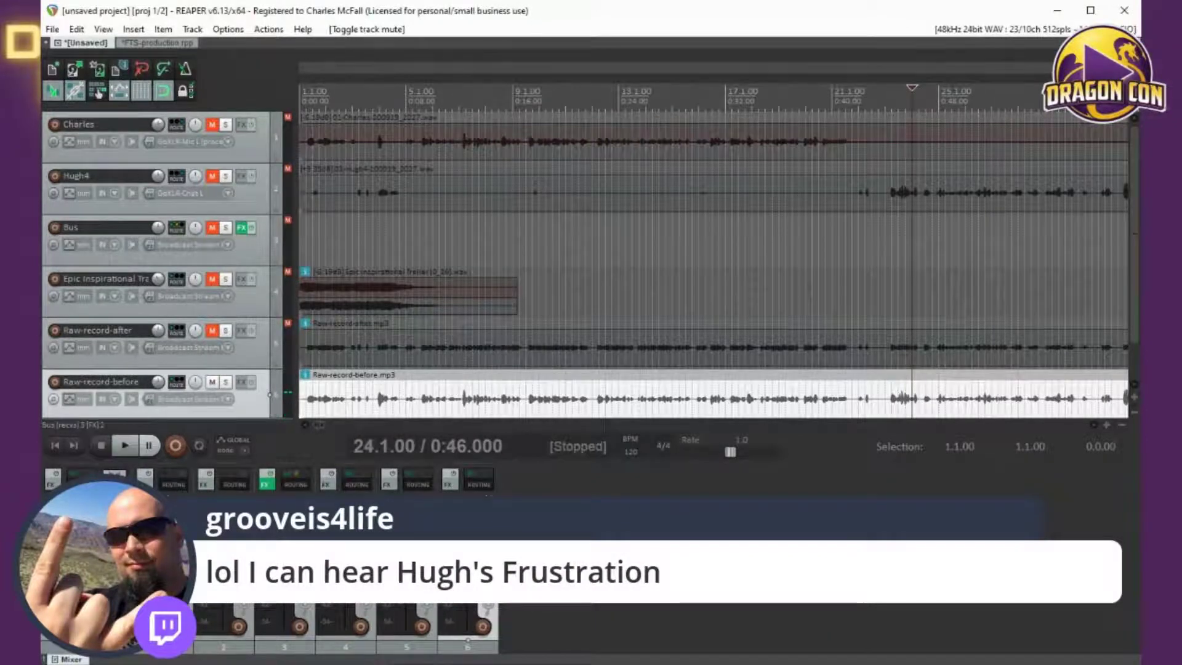
Step: Mute the Raw-record-before track and unmute the Raw-record-after track
left_click(210, 384)
left_click(211, 331)
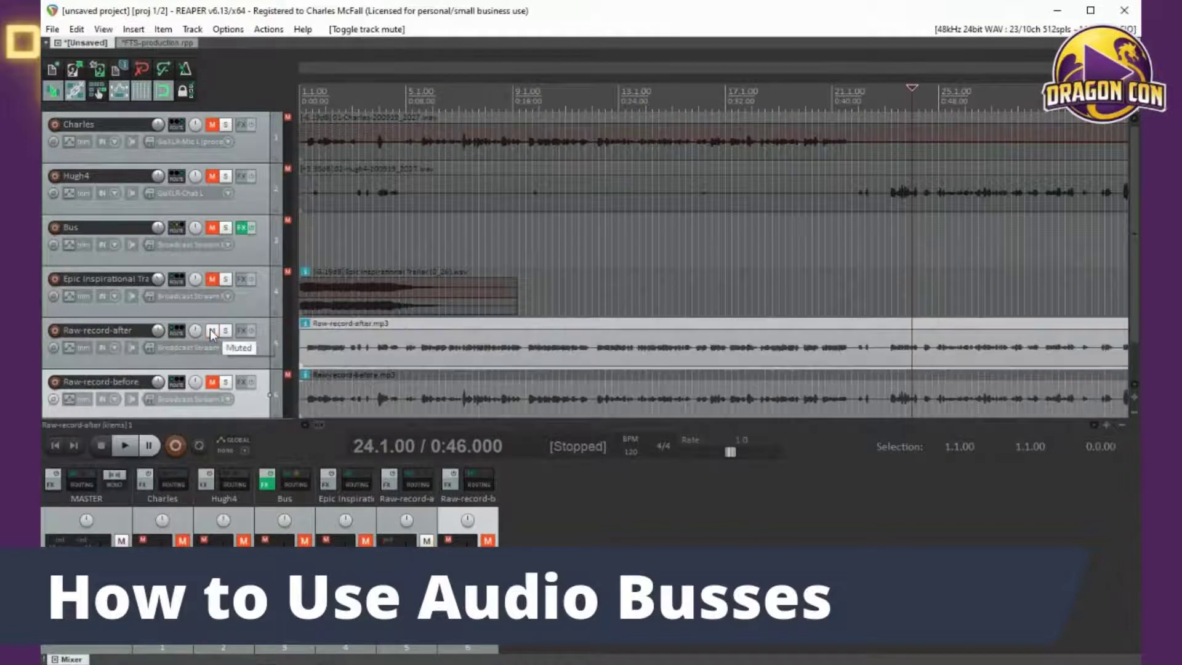
Step: Solo the Raw-record-after track and listen to the processed mix from 0:06 and from 0:38
left_click(425, 90)
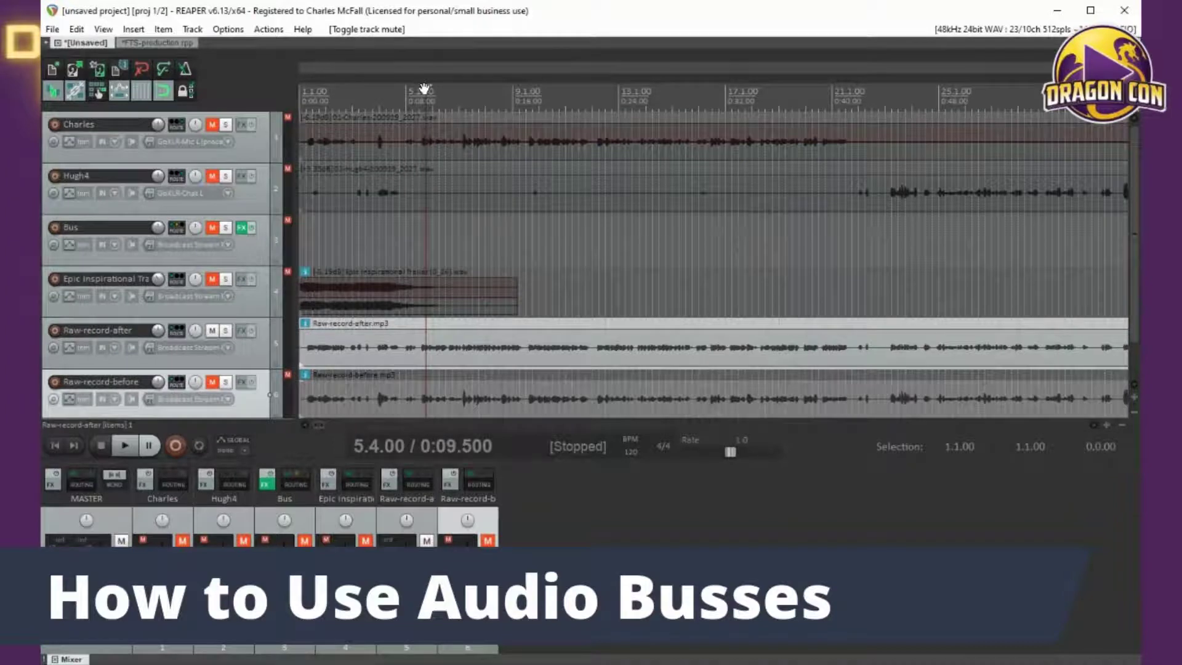
left_click(466, 398)
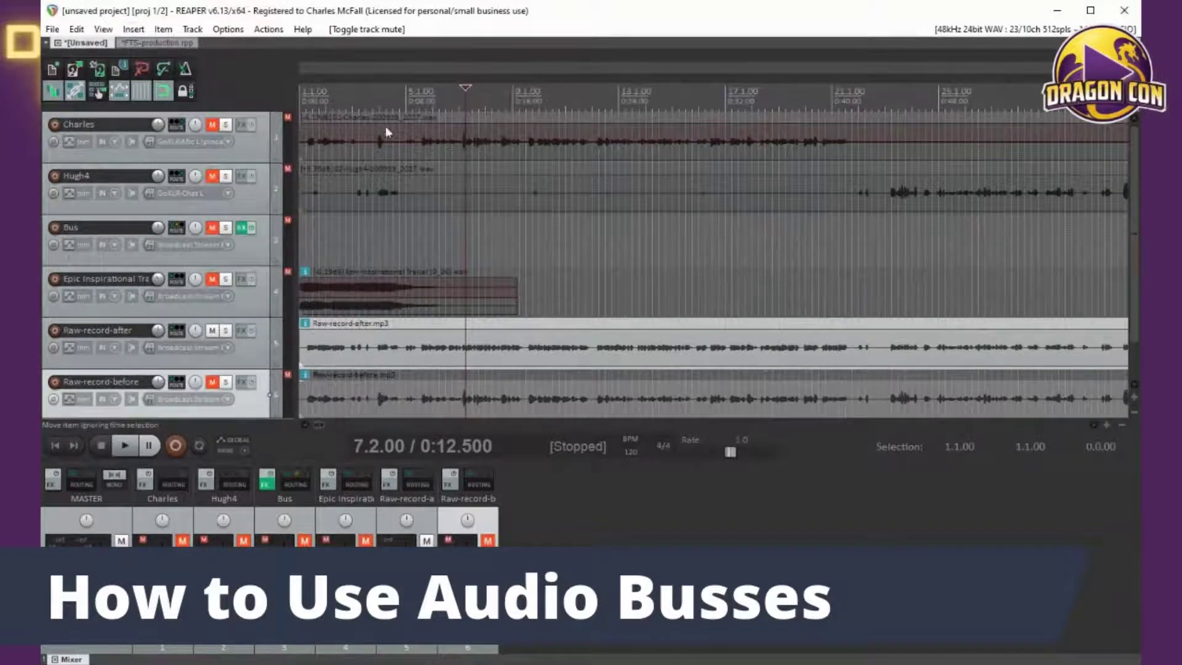
left_click(383, 102)
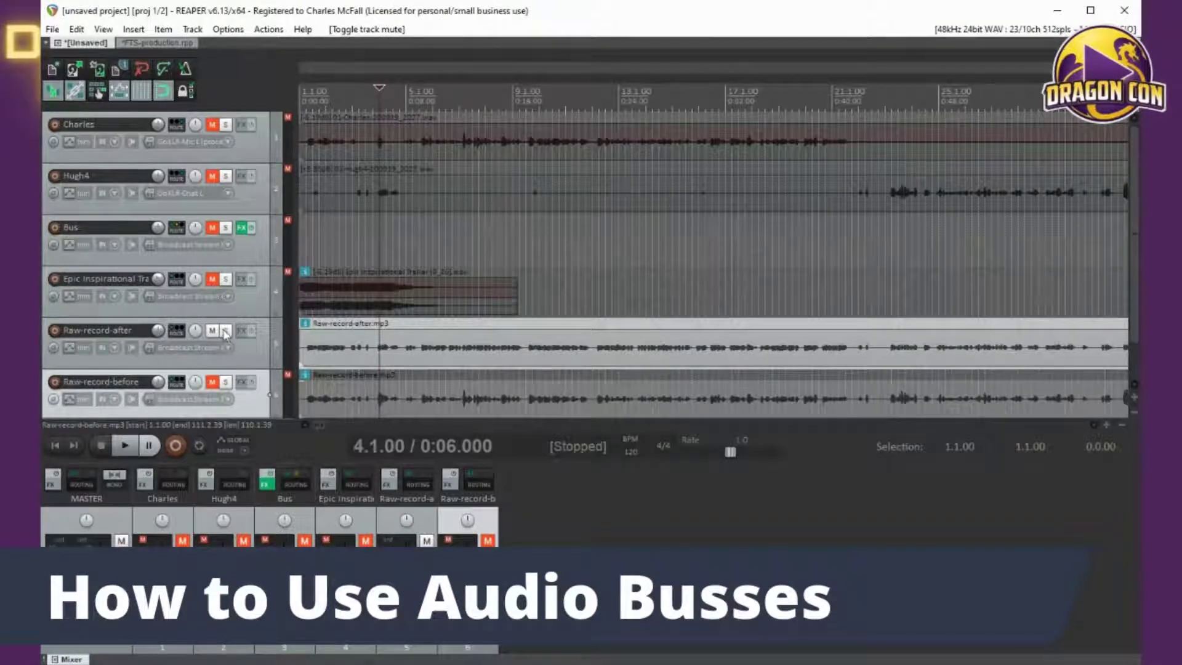
key("space")
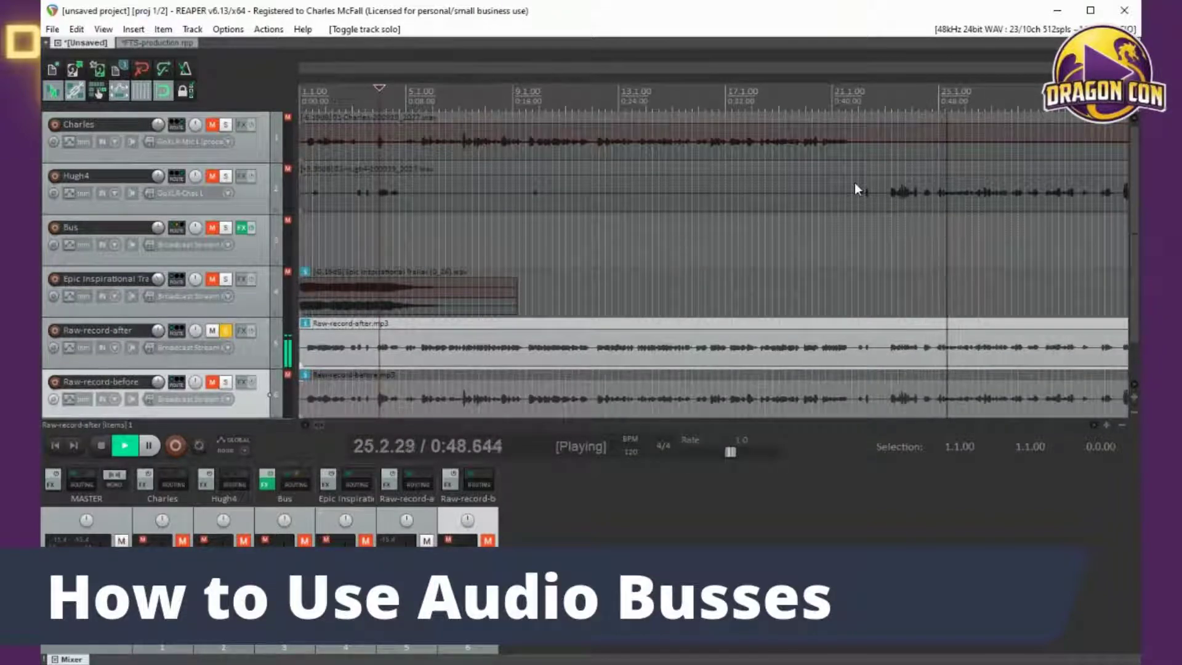
left_click(805, 95)
key("space")
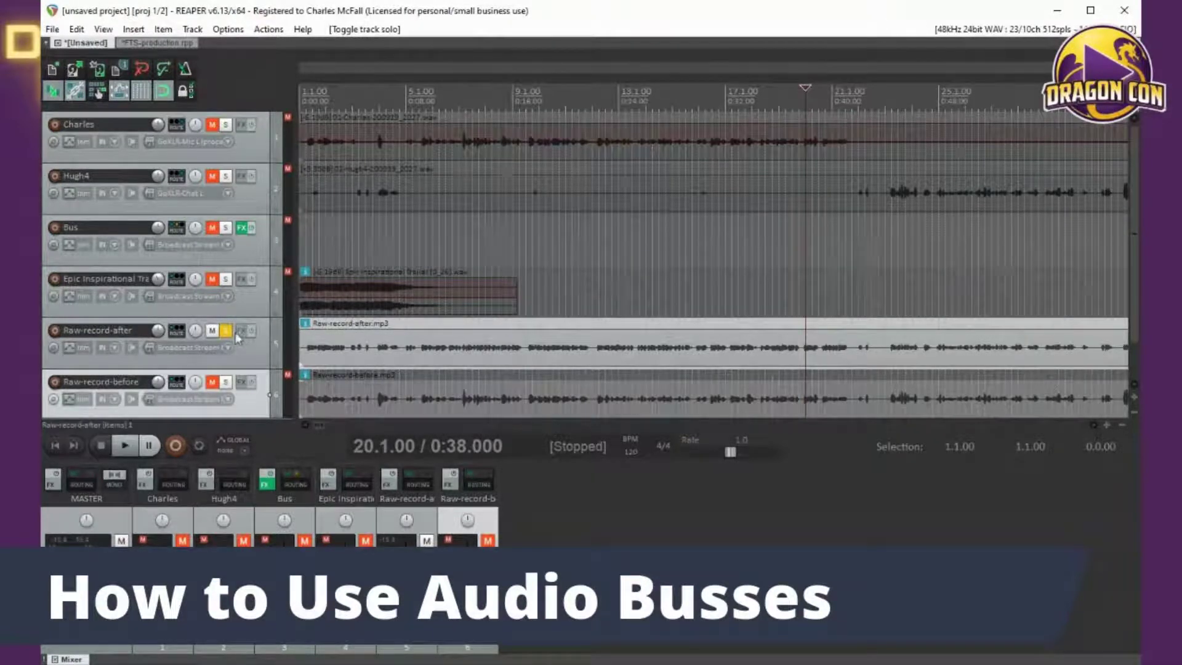
Step: Mute the Raw-record-after track and unmute the music track, the Bus and both voice tracks
left_click(212, 330)
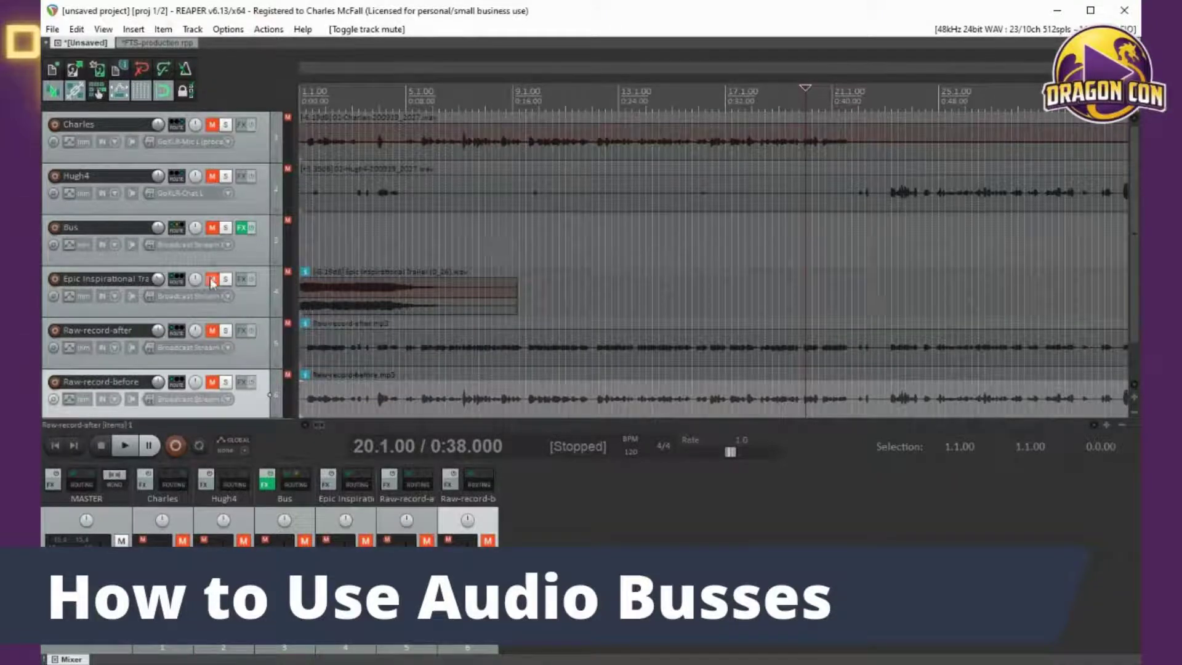
left_click(211, 280)
left_click(212, 227)
left_click(212, 176)
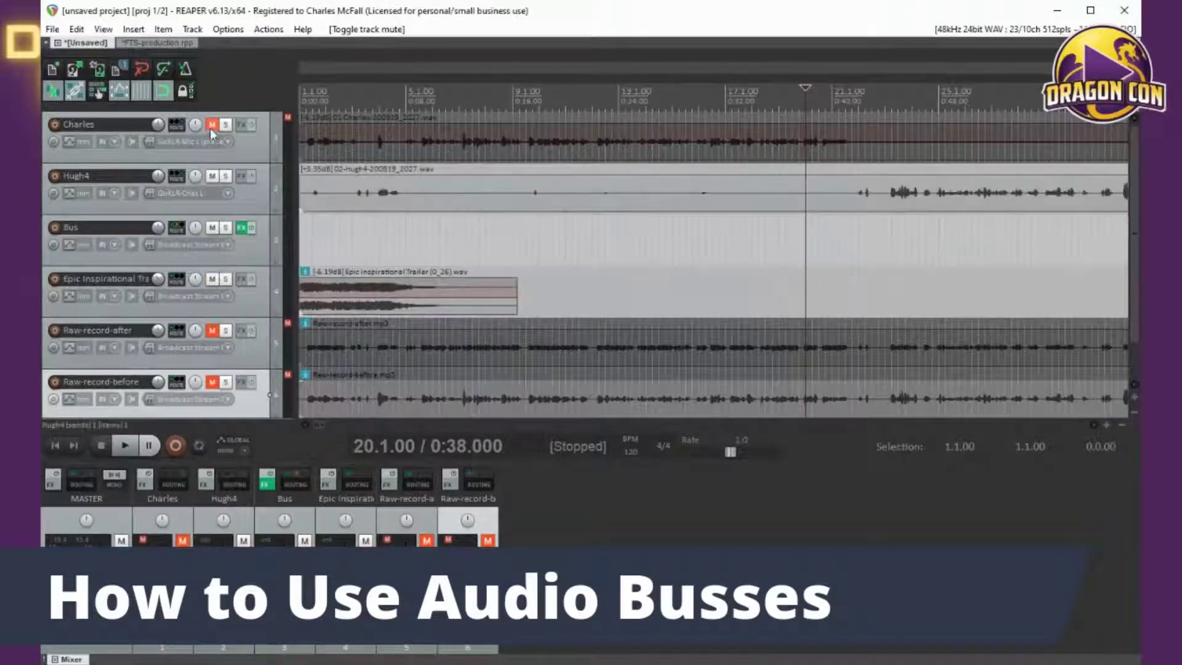
left_click(212, 124)
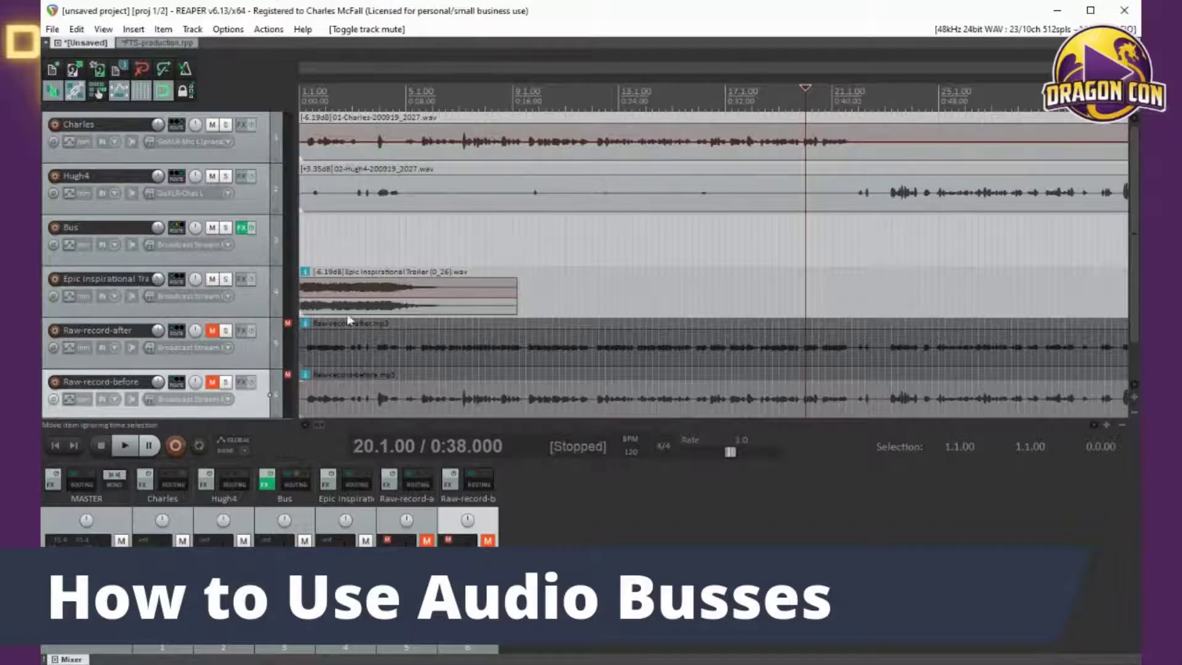
Step: Unmute the Raw-record-after track and listen to the loud voice peak from 1:41
scroll(349, 319, "down", 2)
scroll(391, 349, "down", 3)
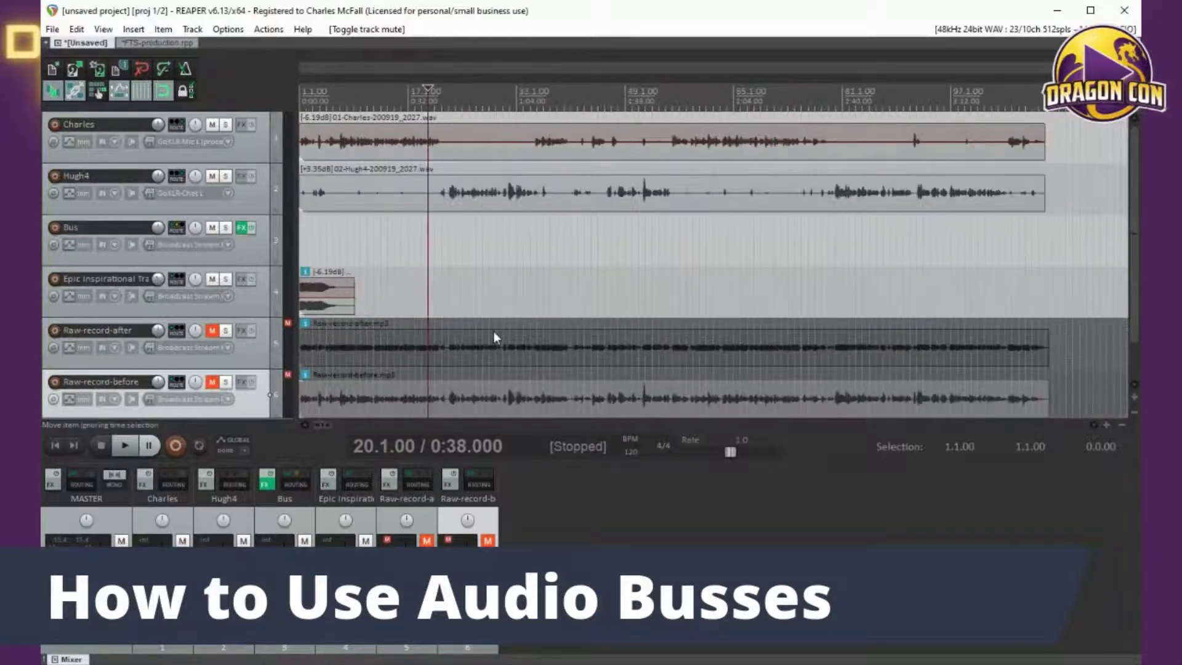
left_click(647, 101)
scroll(643, 400, "up", 5)
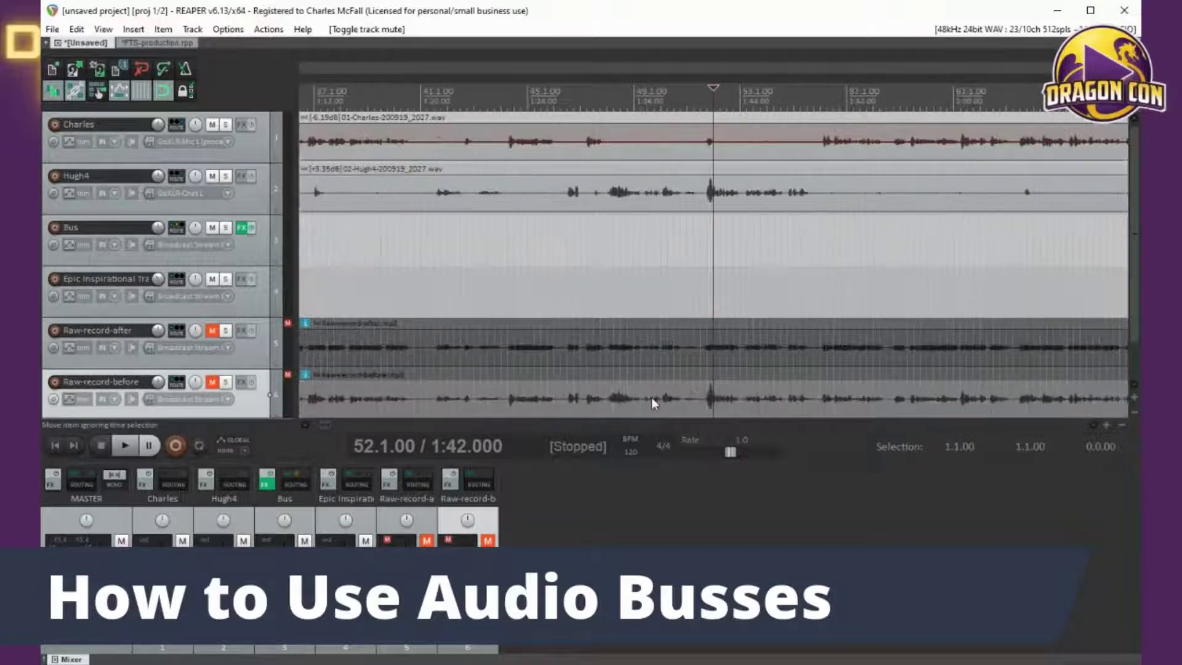
left_click(664, 396)
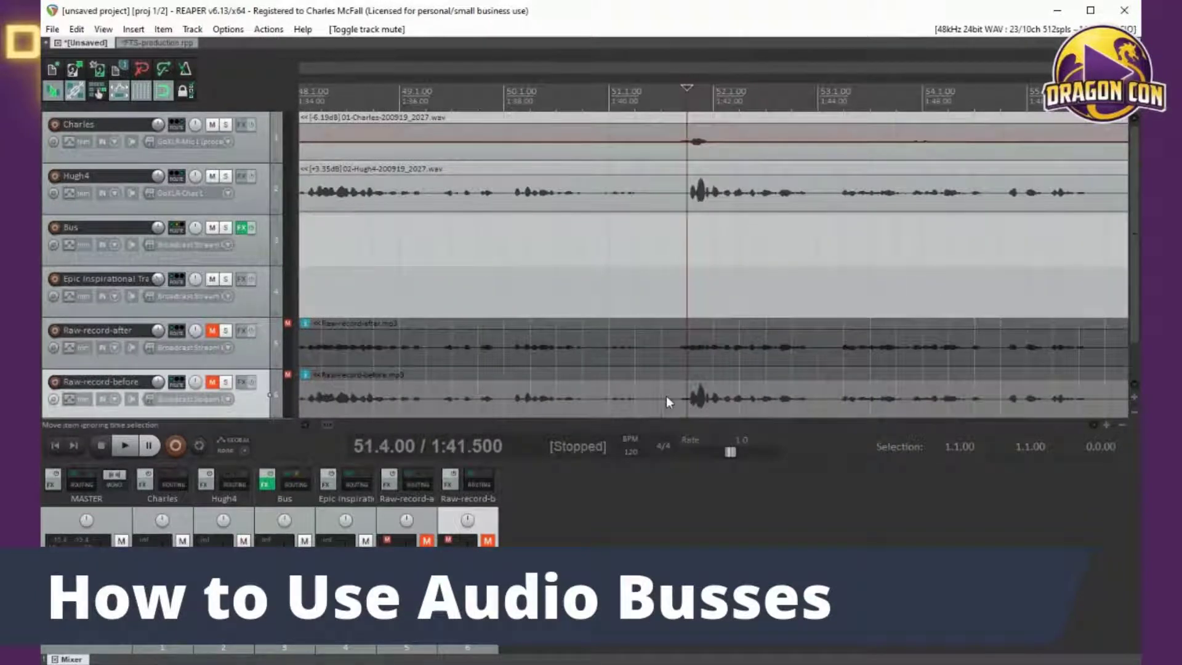
left_click(212, 330)
left_click(212, 331)
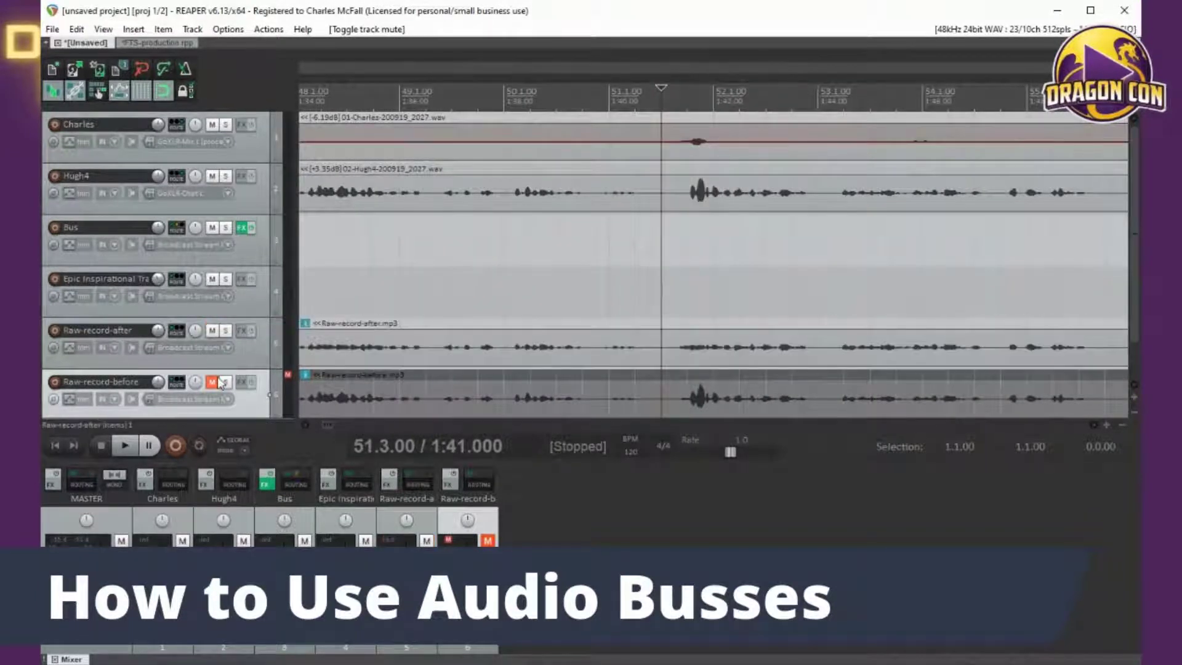
key("space")
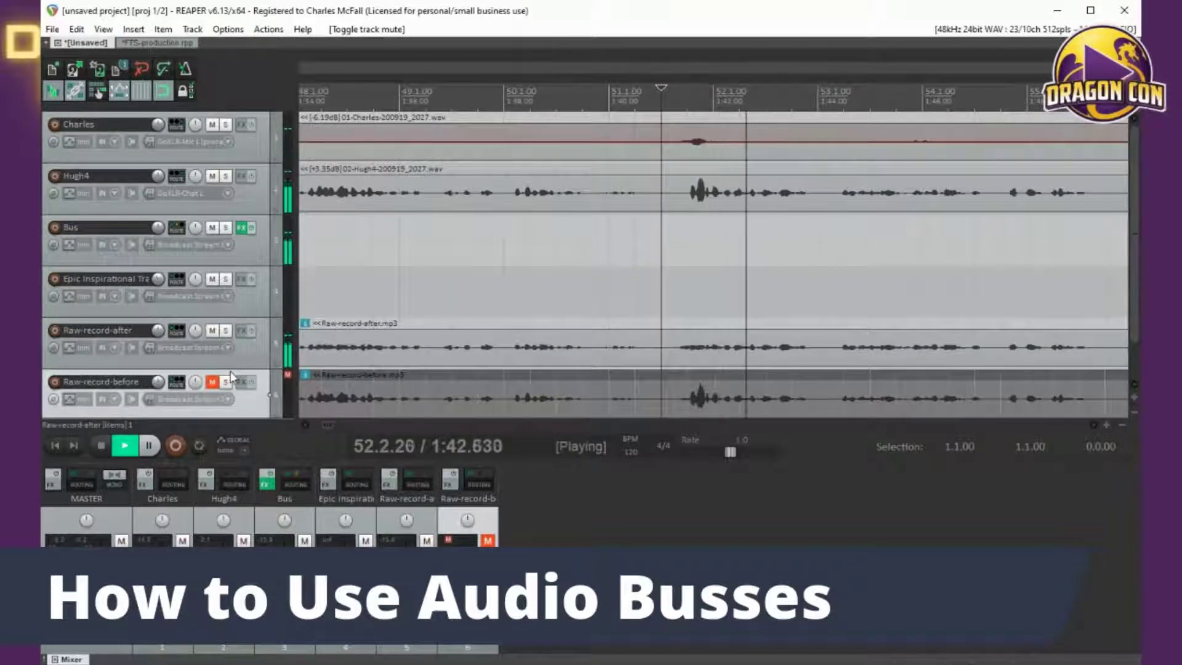
key("space")
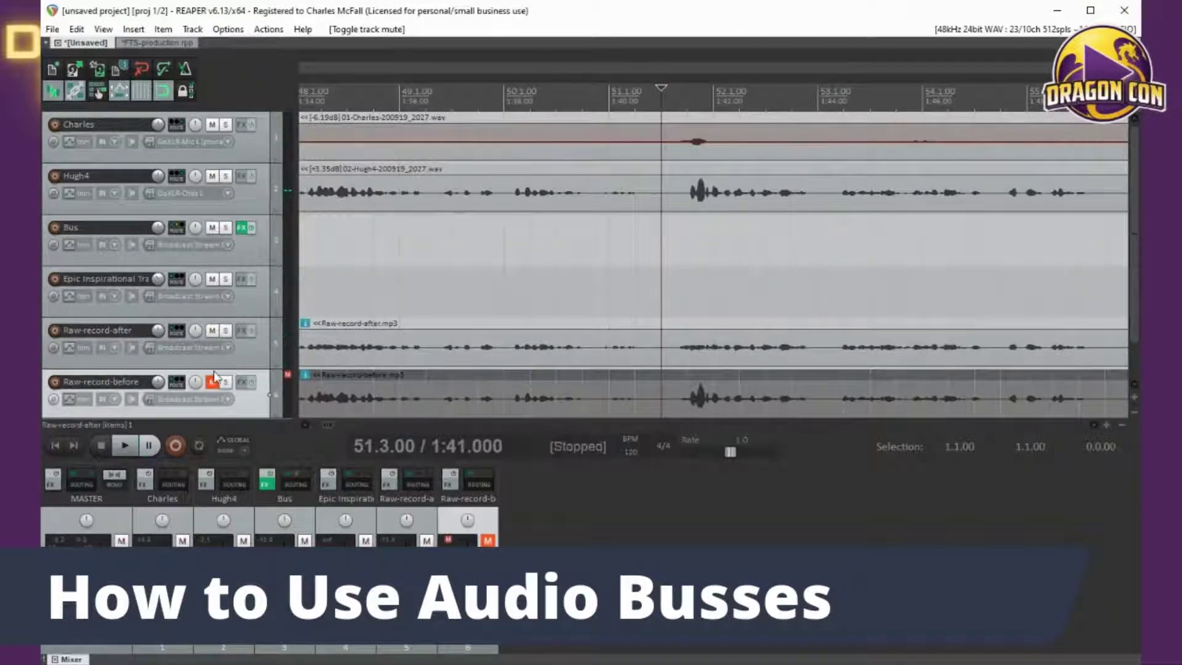
Step: Solo the Raw-record-after track and listen to the processed mix around the loud peak from 1:38.5
left_click(521, 98)
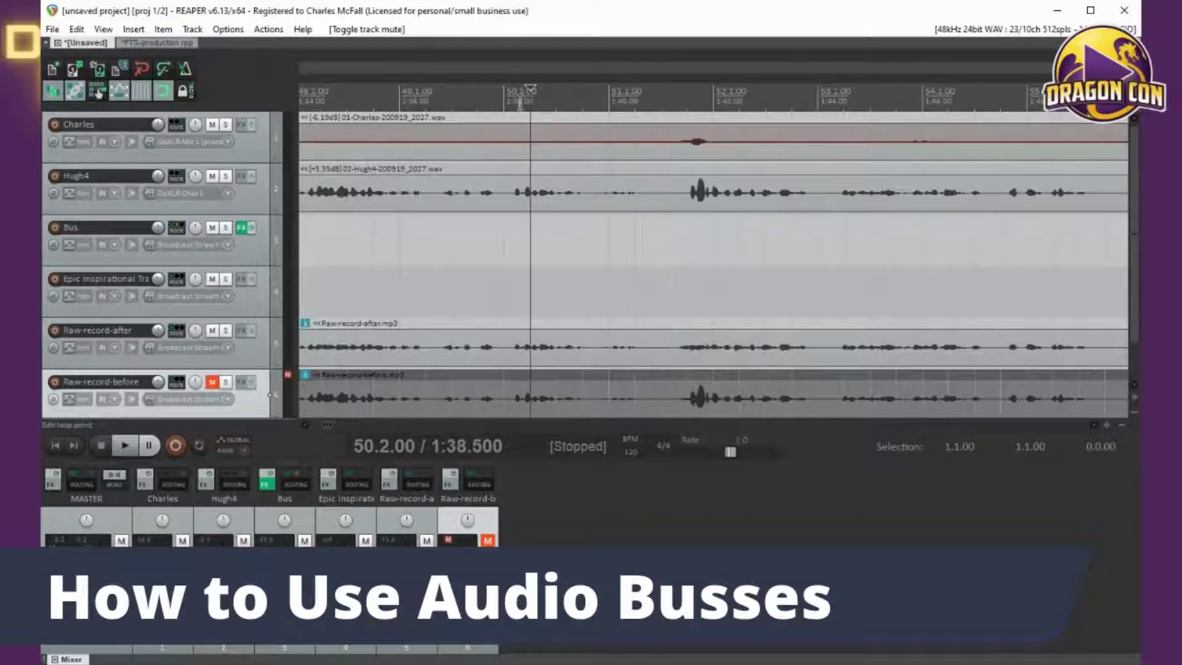
key("space")
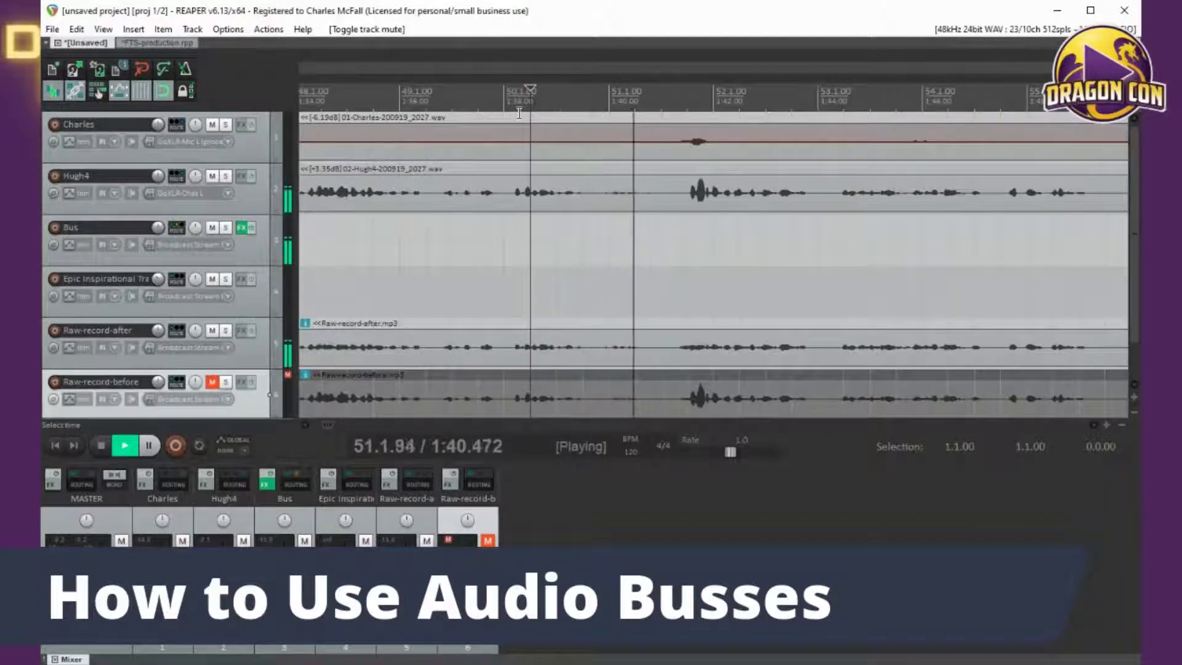
key("space")
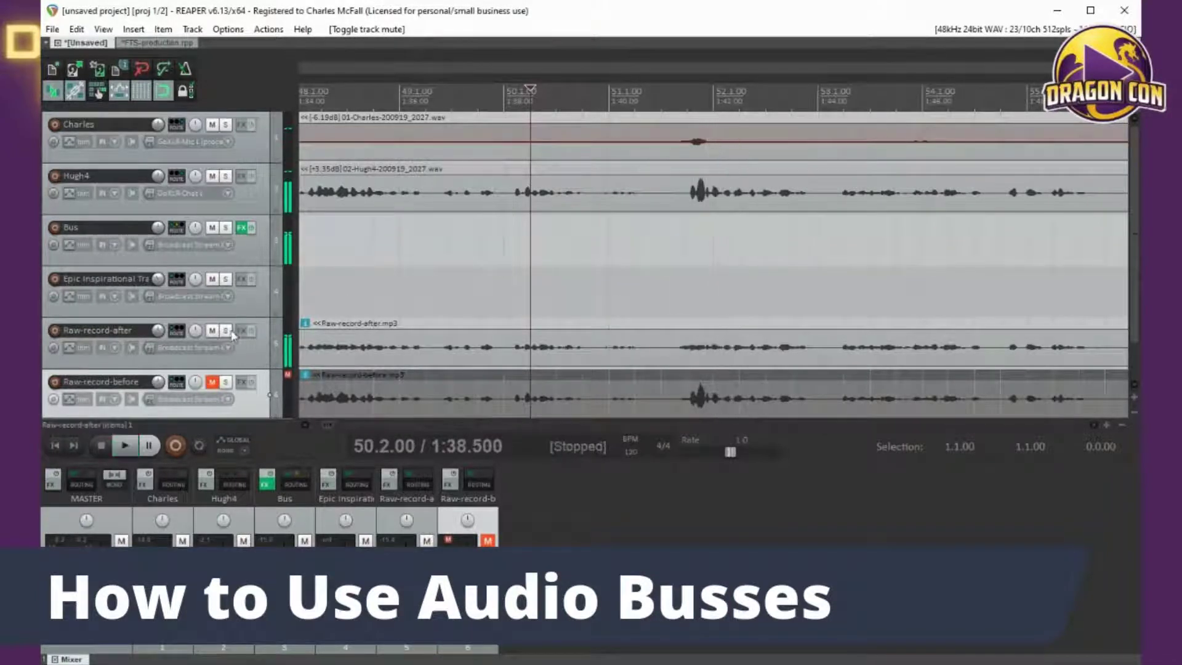
left_click(226, 331)
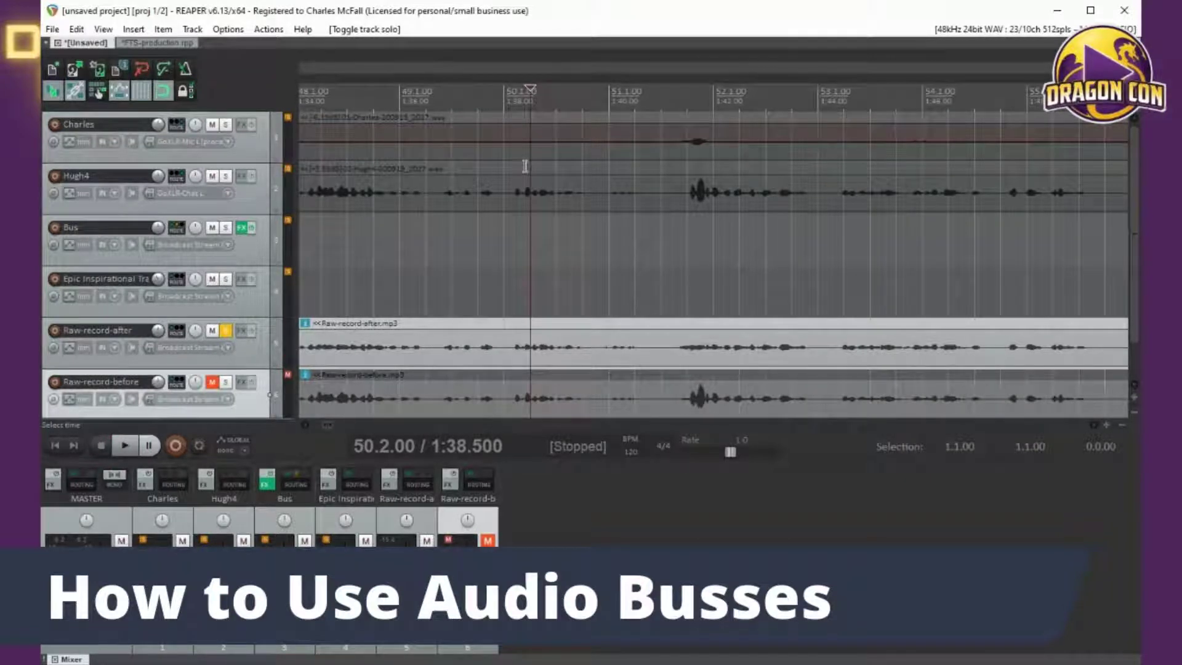
key("space")
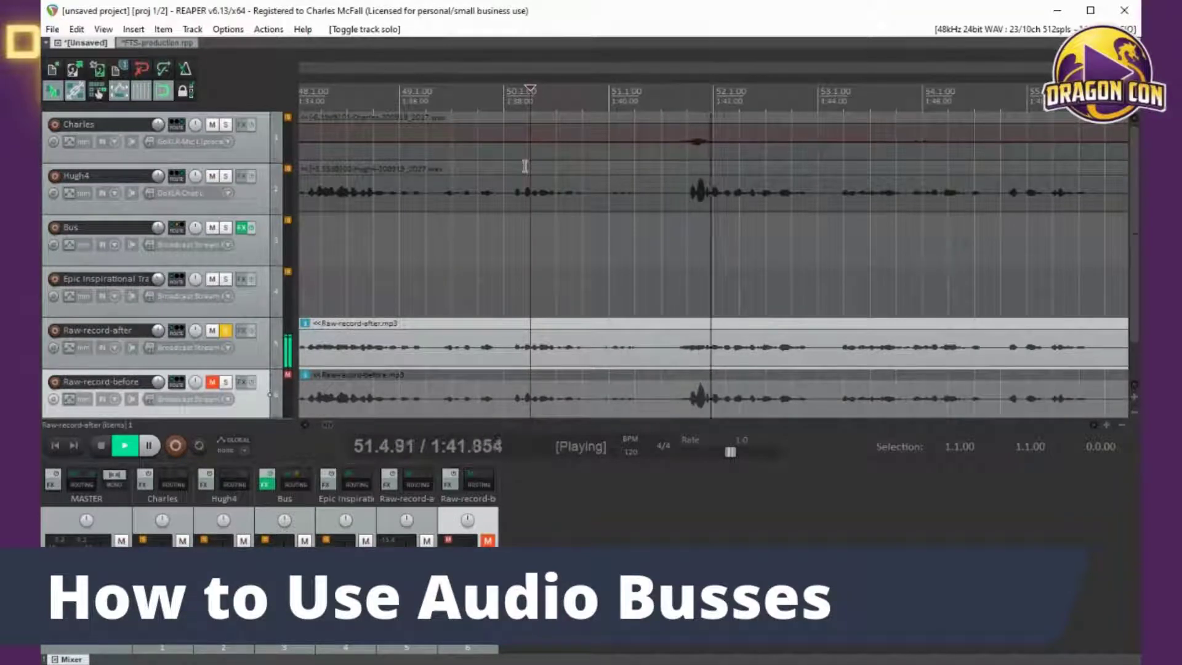
key("space")
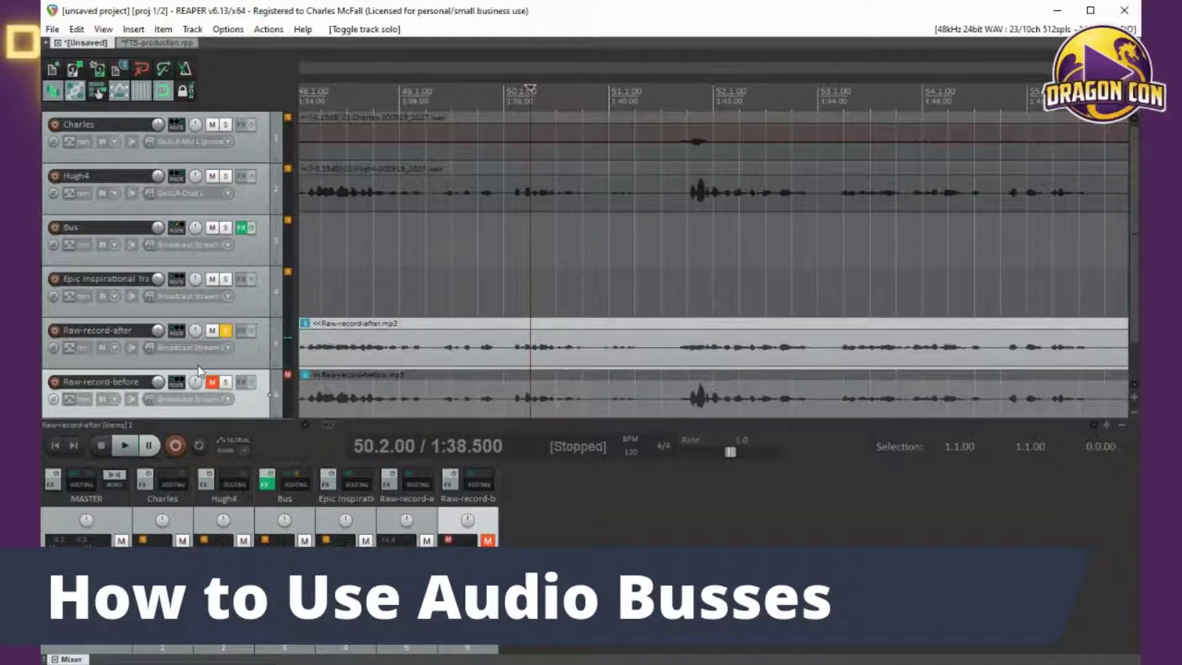
Step: Switch the solo to an unmuted Raw-record-before track and listen to the same passage from 1:38.5
left_click(228, 330)
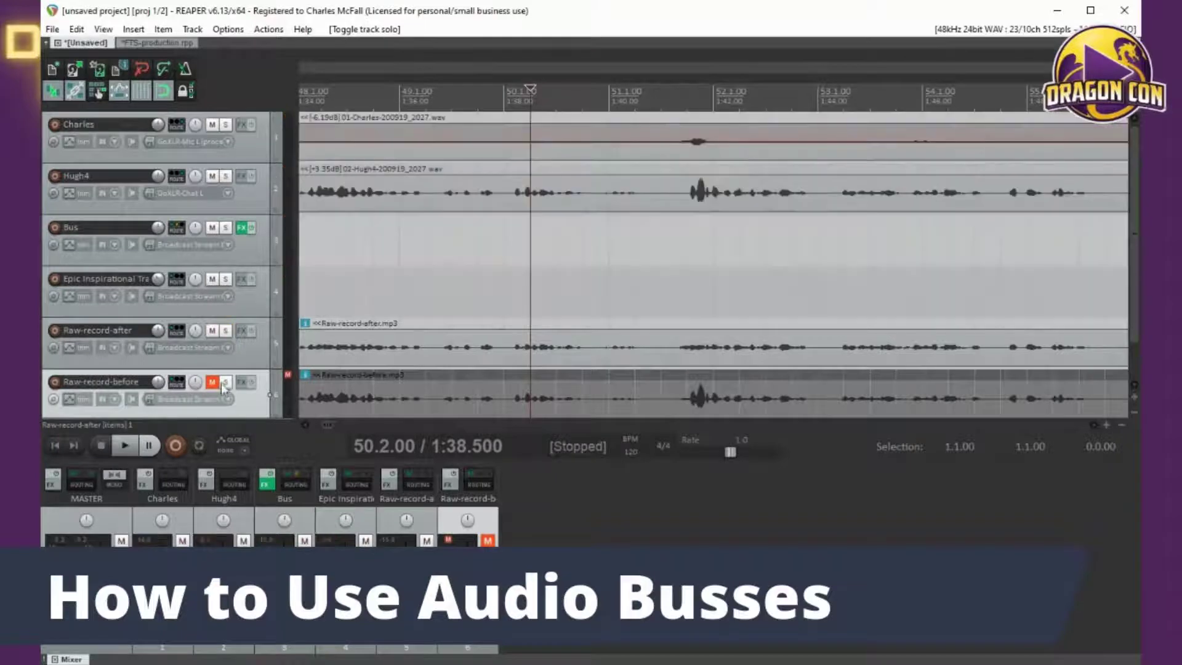
left_click(223, 383)
key("space")
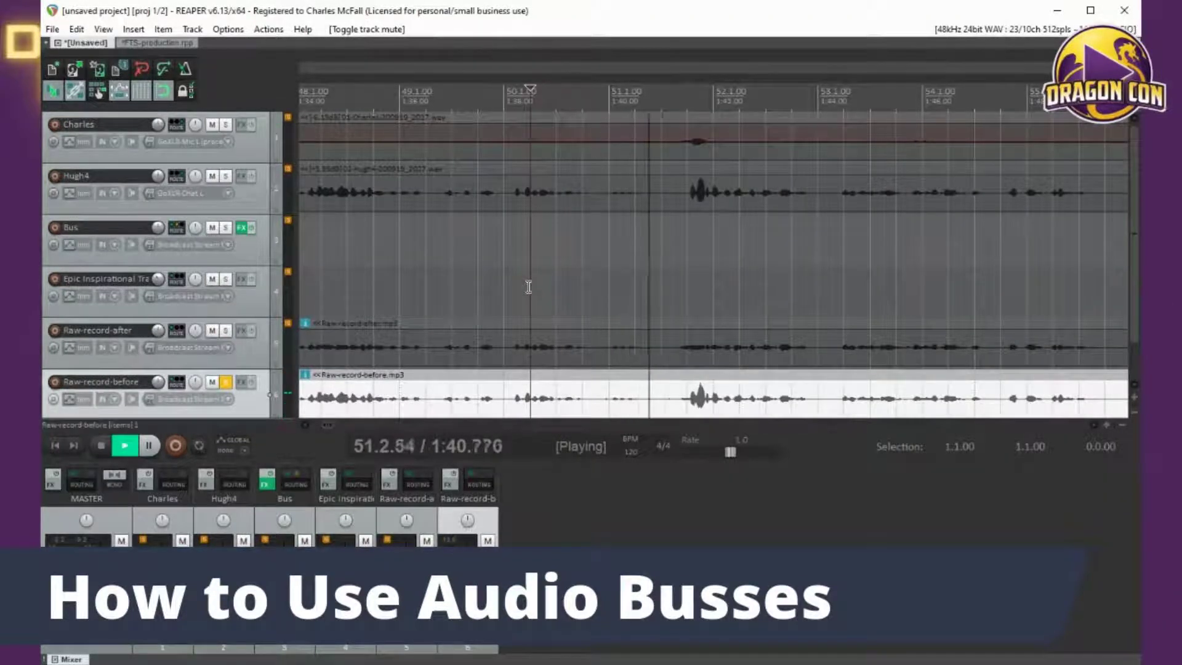
key("space")
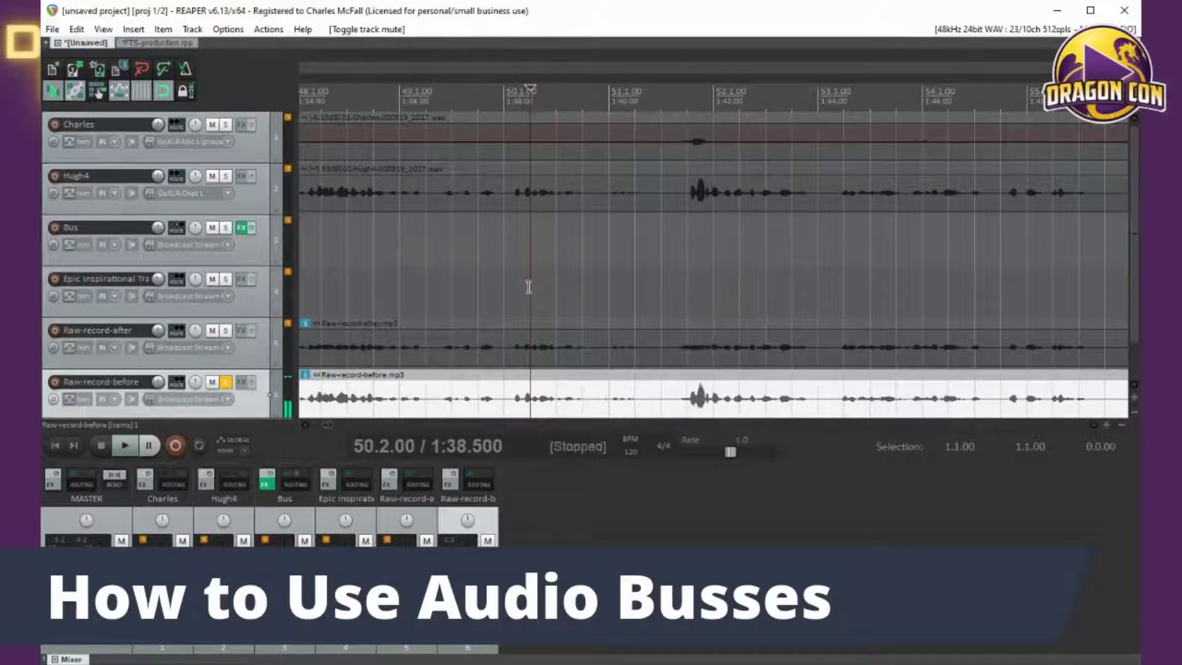
key("space")
key("space")
Step: Clear the solo on Raw-record-before and mute both Raw-record tracks
left_click(225, 382)
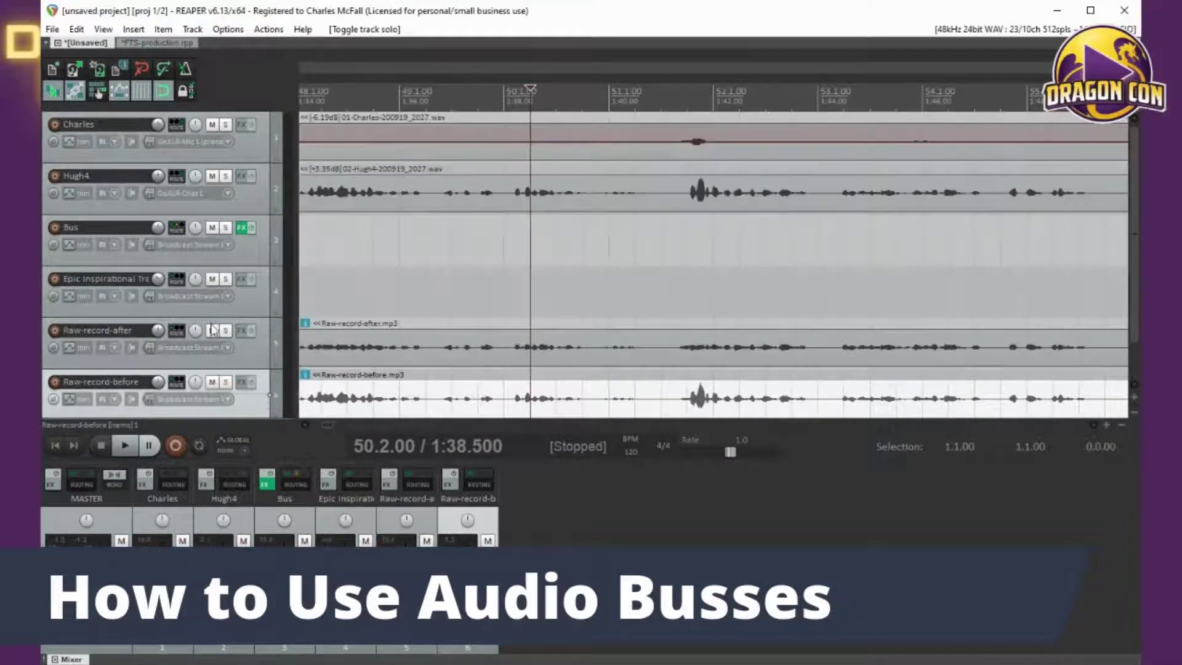
left_click(211, 331)
left_click(212, 382)
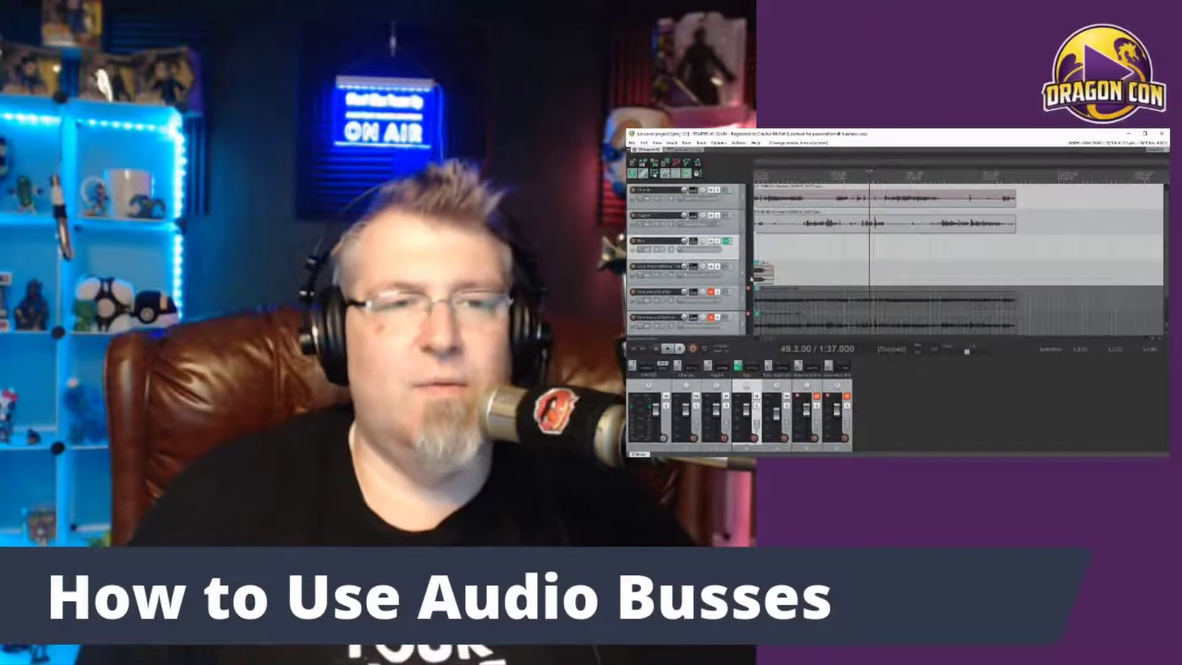
Step: Shift both voice clips to start about 7 seconds into the music and listen to the mix from 0:02
left_click(762, 275)
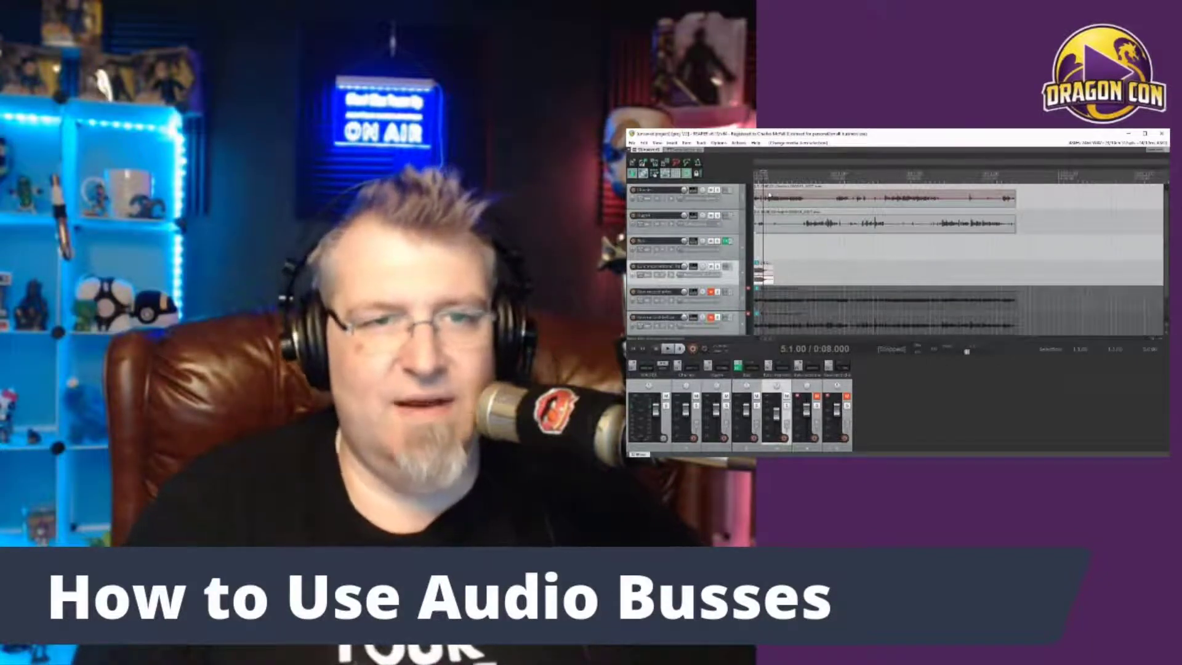
scroll(958, 259, "up", 3)
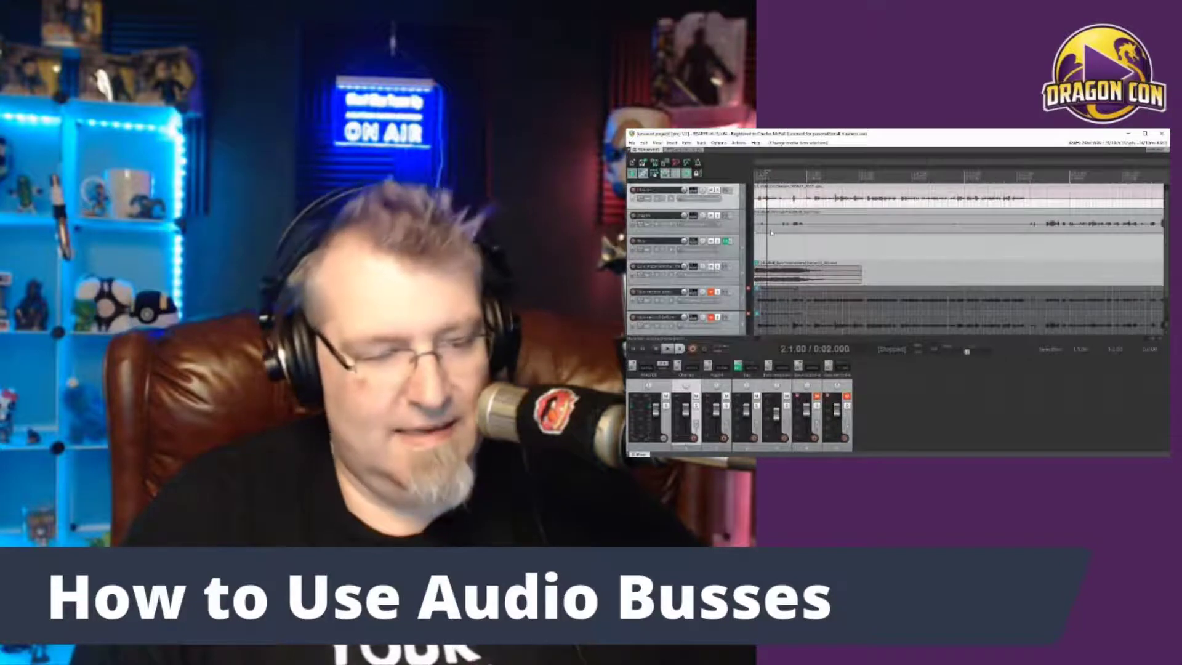
left_click_drag(780, 203, 824, 204)
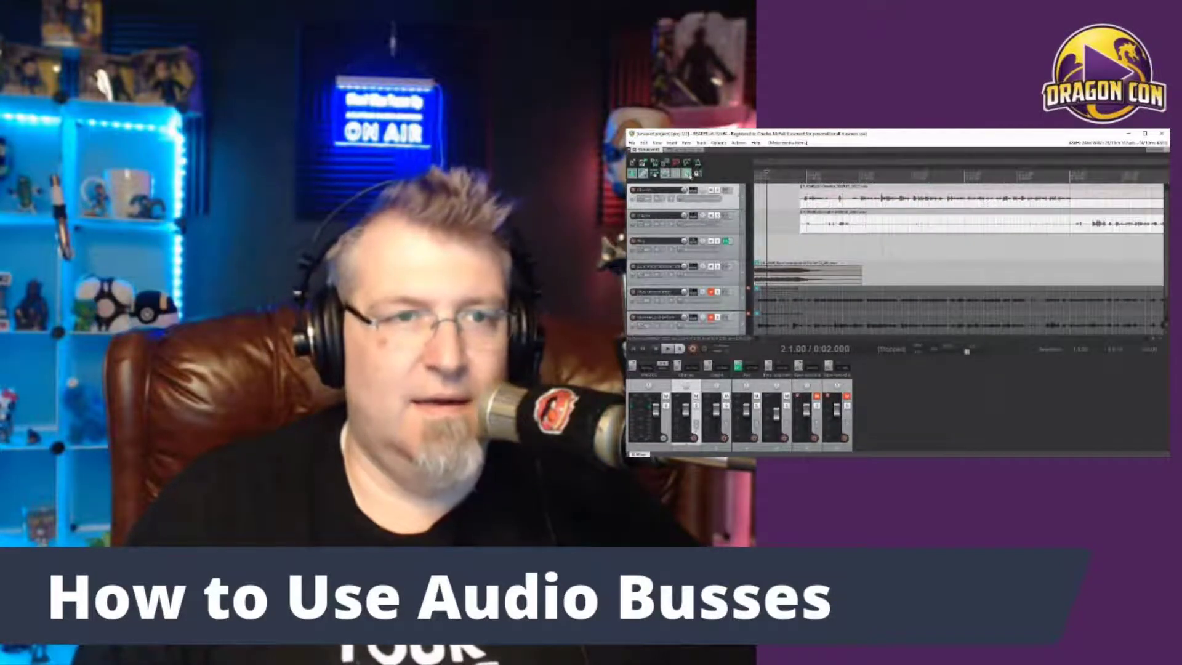
key("space")
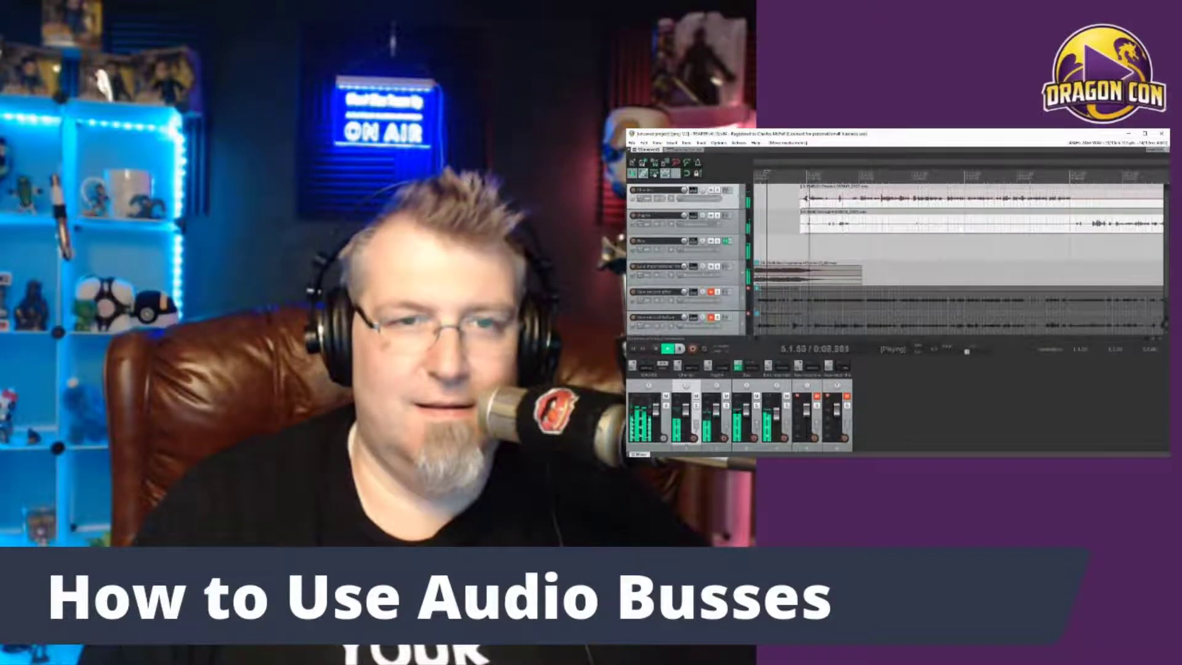
key("space")
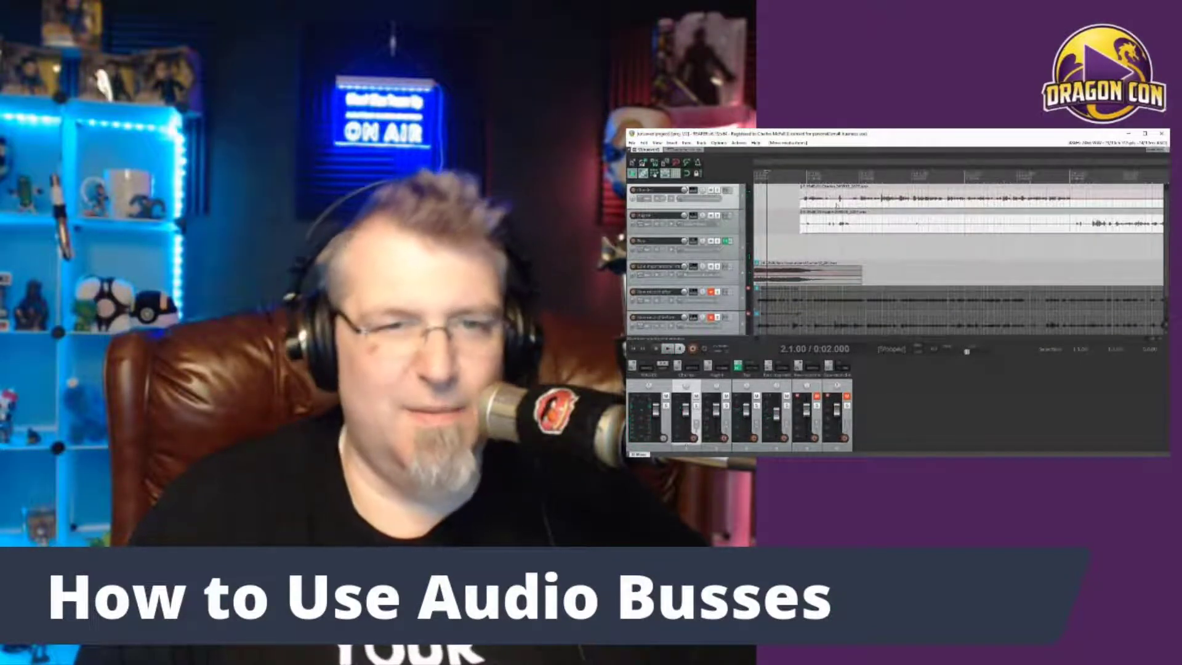
Step: Move both voice clips earlier to start at about 0:04 and listen to the overlap with the music from 0:02
left_click_drag(837, 203, 805, 204)
key("space")
key("space")
key("space")
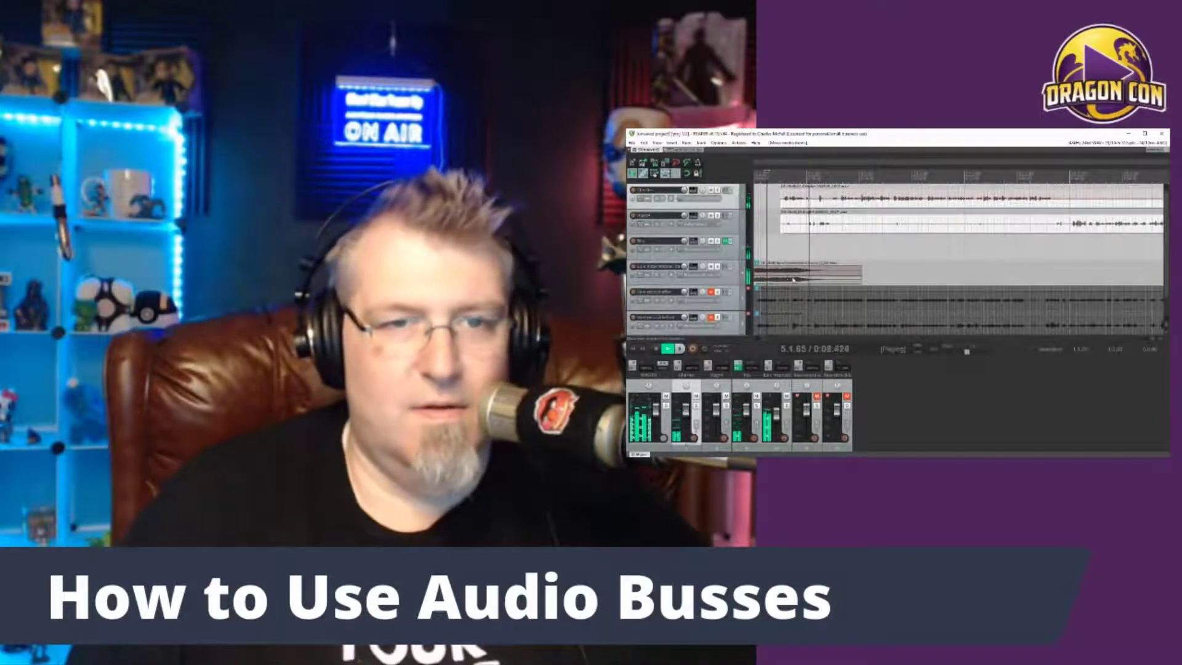
key("space")
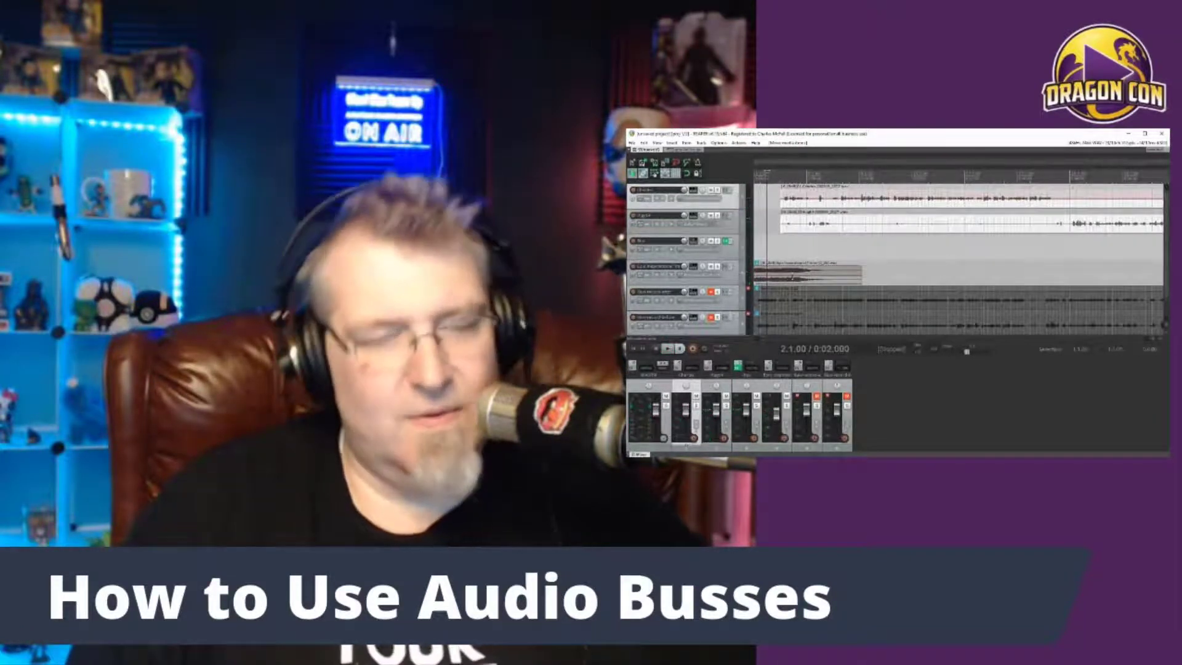
Step: Lower the background music track's volume and listen to the intro mix from 0:02
left_click(800, 278, "shift")
left_click_drag(797, 275, 793, 278)
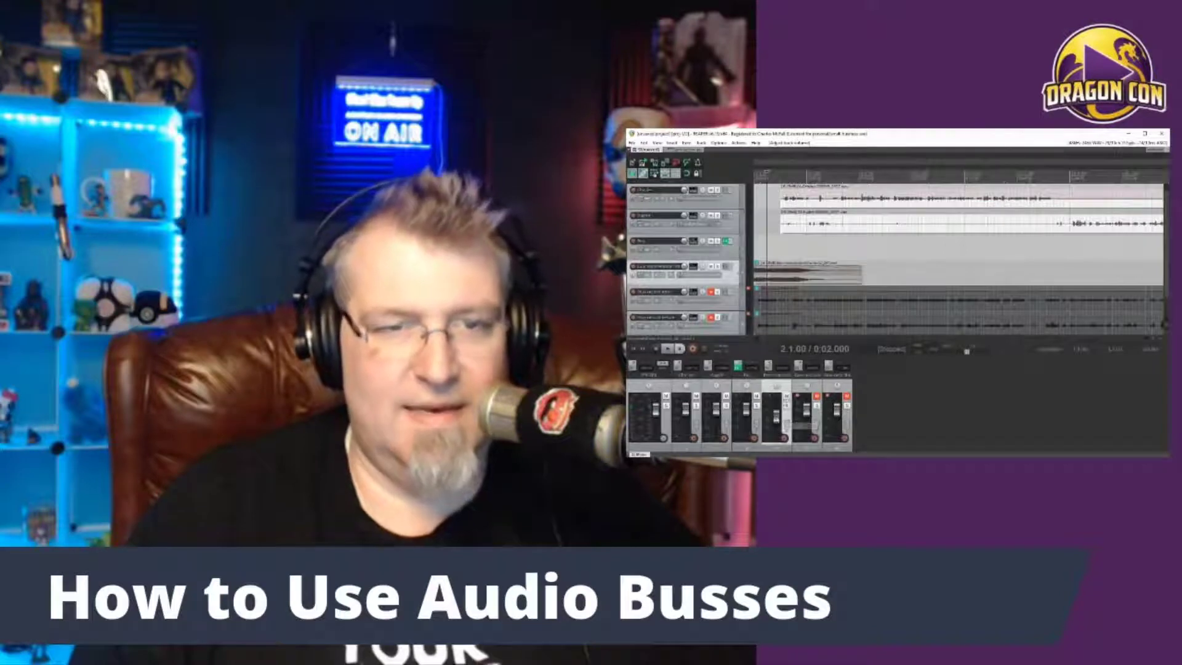
key("space")
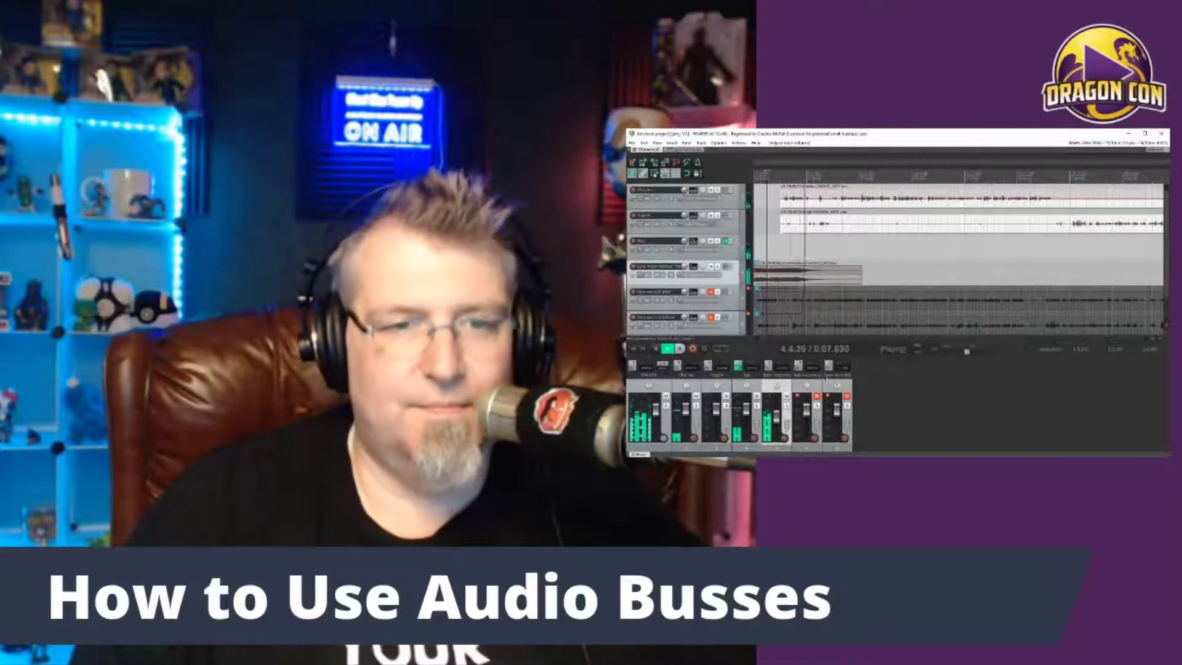
key("space")
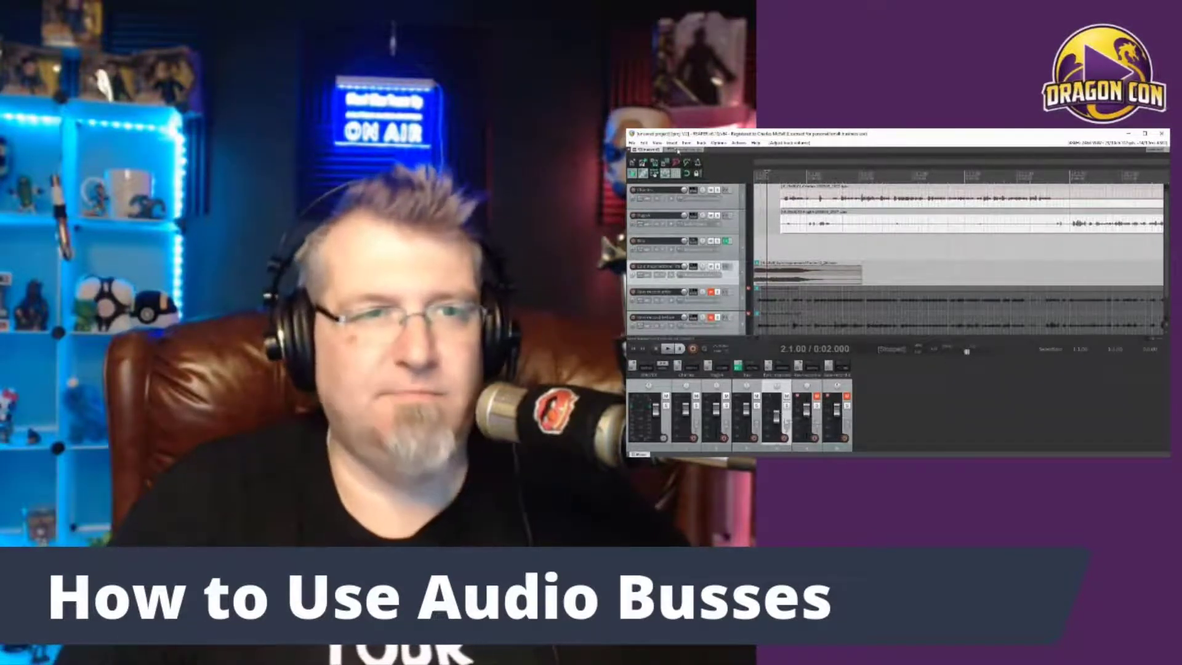
Step: Switch to the FTS-production project and listen to the FTS-intro-blended-1 track from about 0:03
left_click(682, 150)
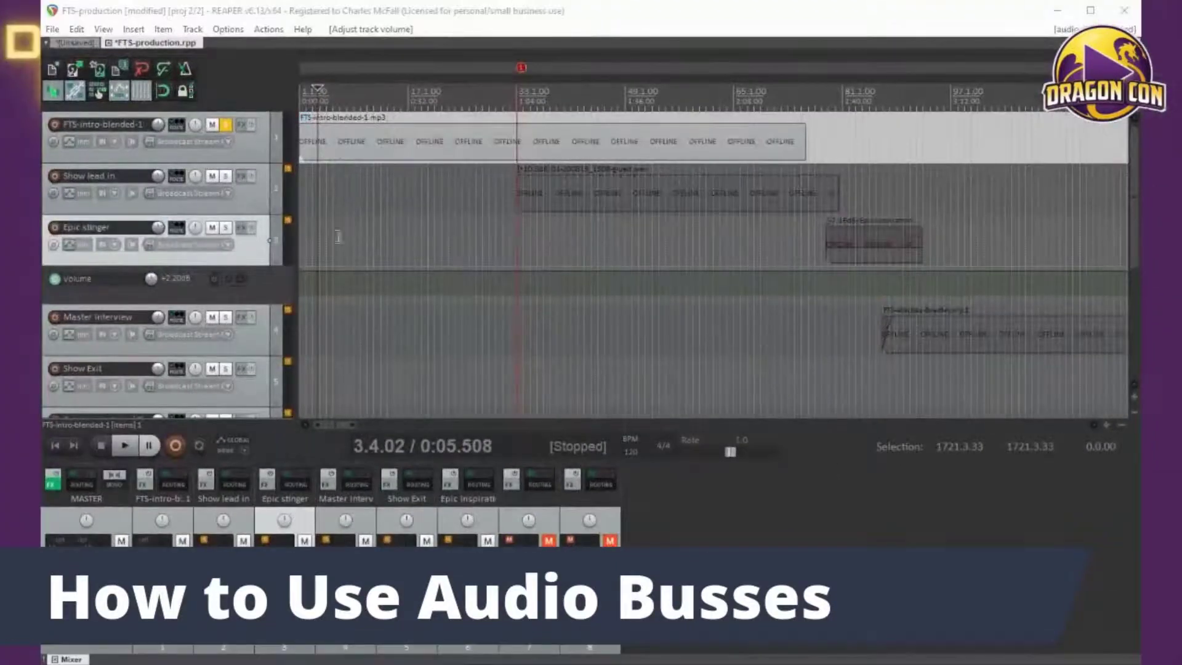
scroll(389, 145, "up", 3)
left_click(375, 100)
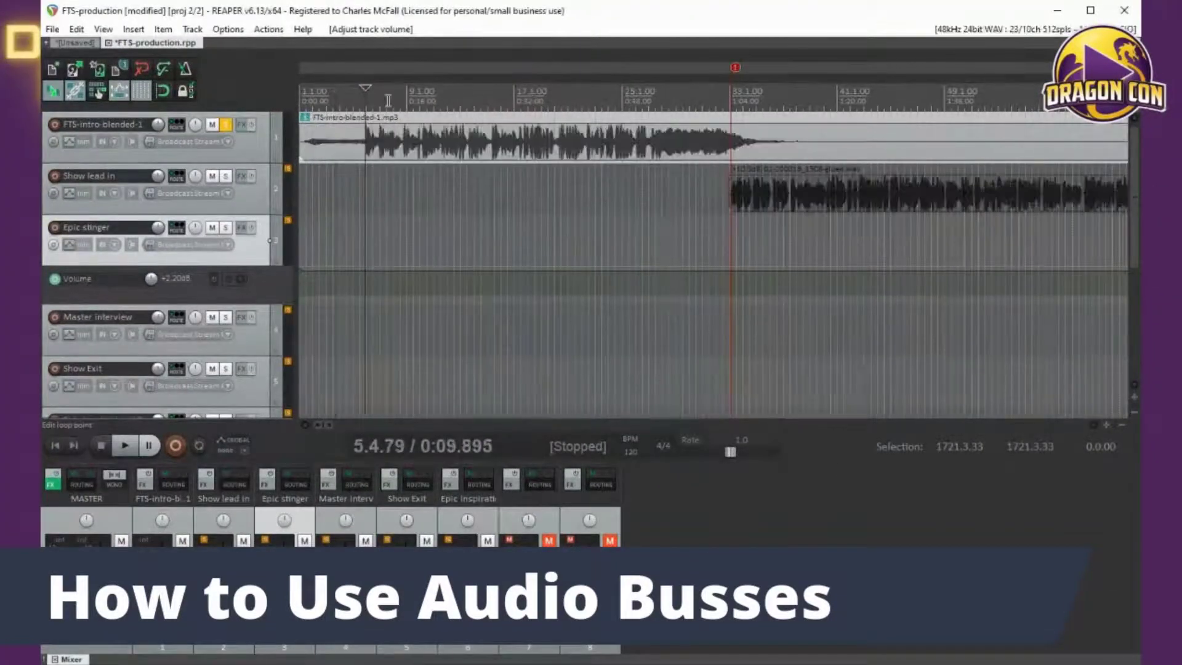
left_click(322, 95)
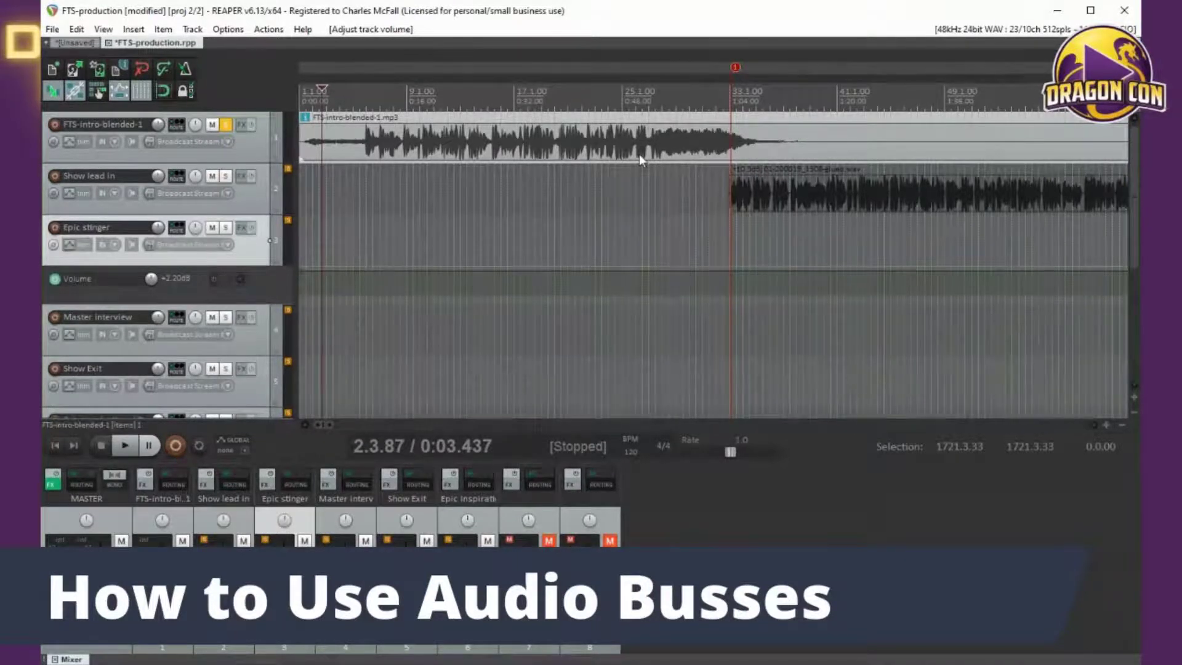
key("space")
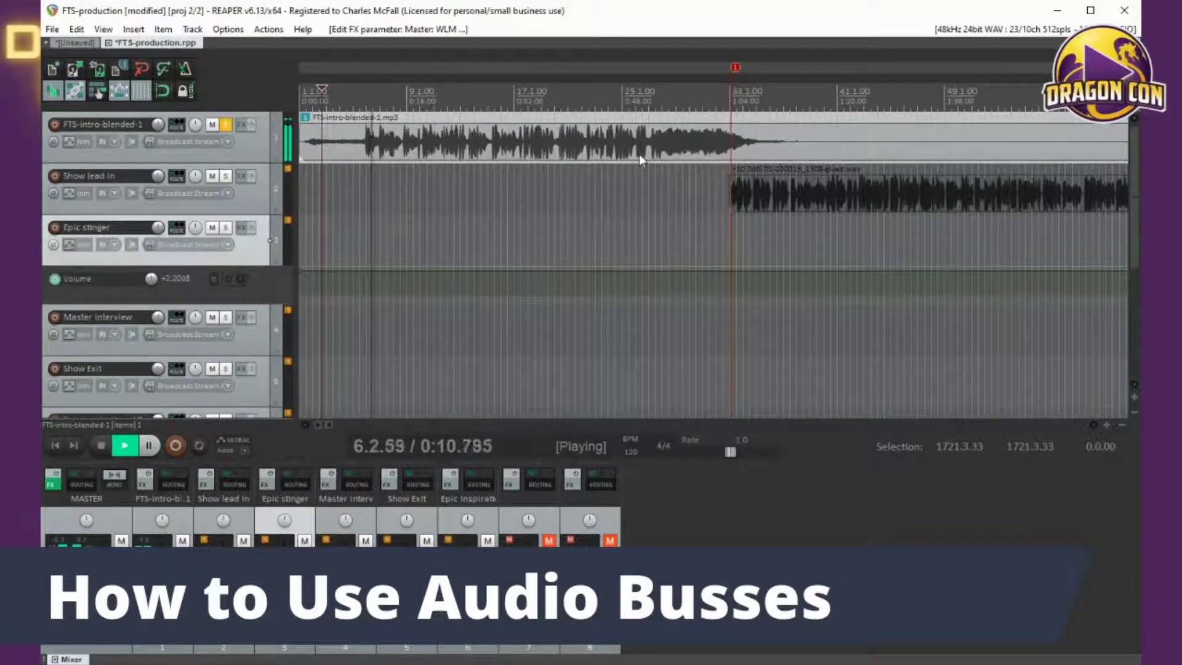
key("space")
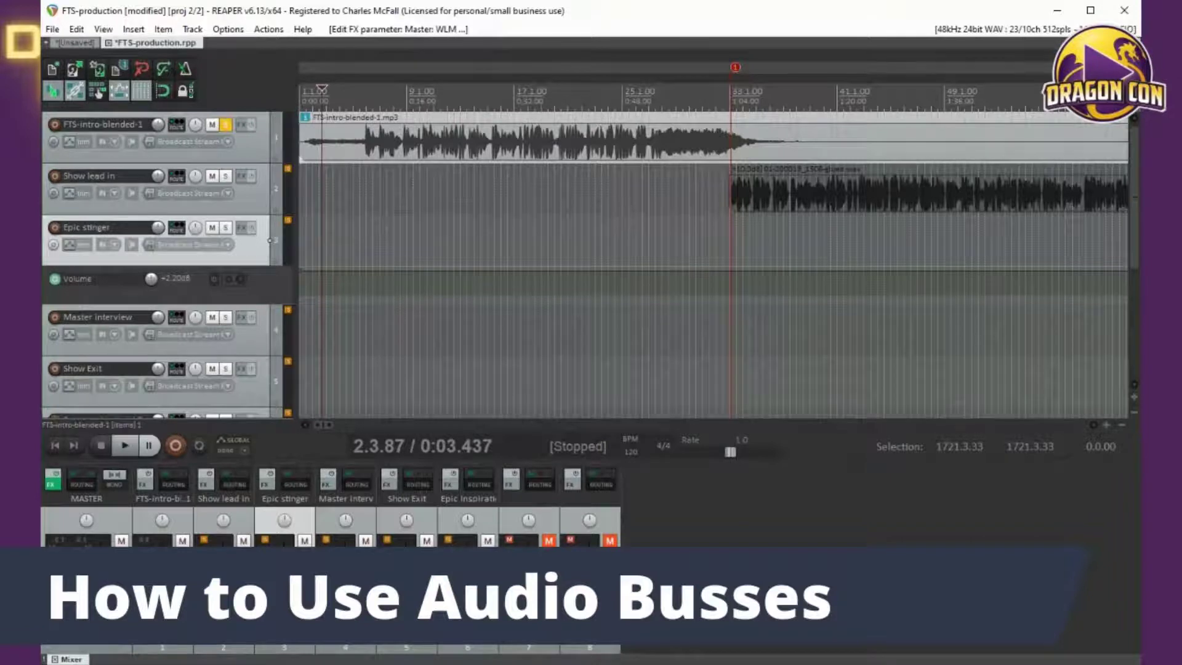
Step: Return to the unsaved project and listen to its intro music briefly from 0:02
left_click(65, 40)
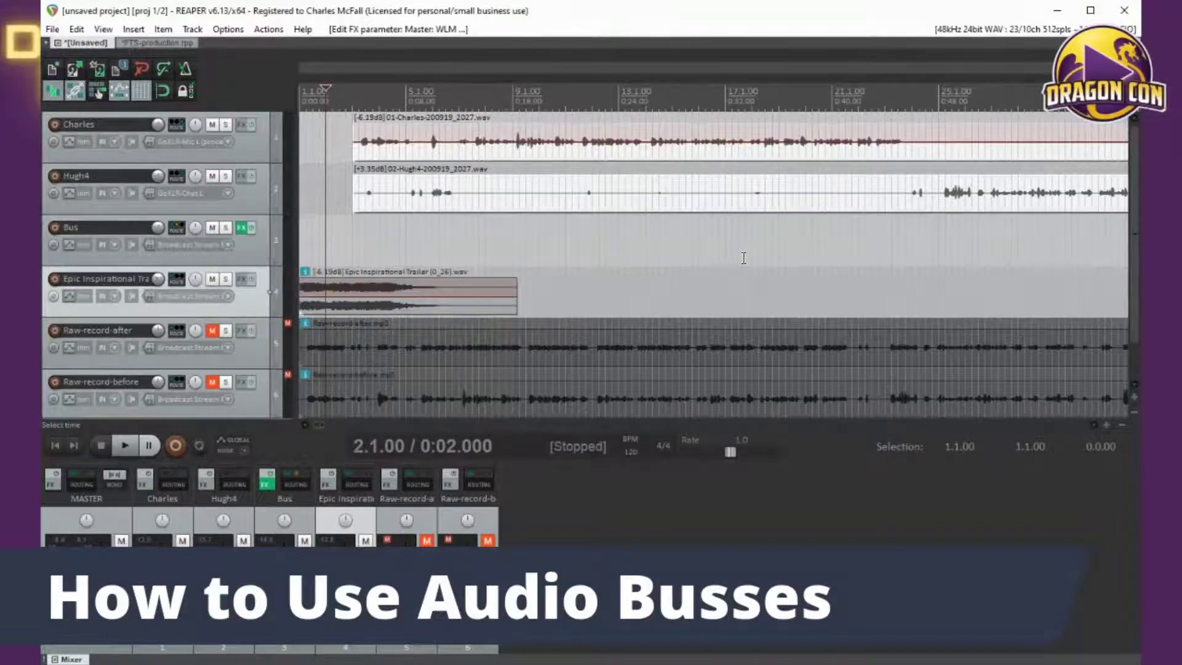
scroll(743, 258, "down", 2)
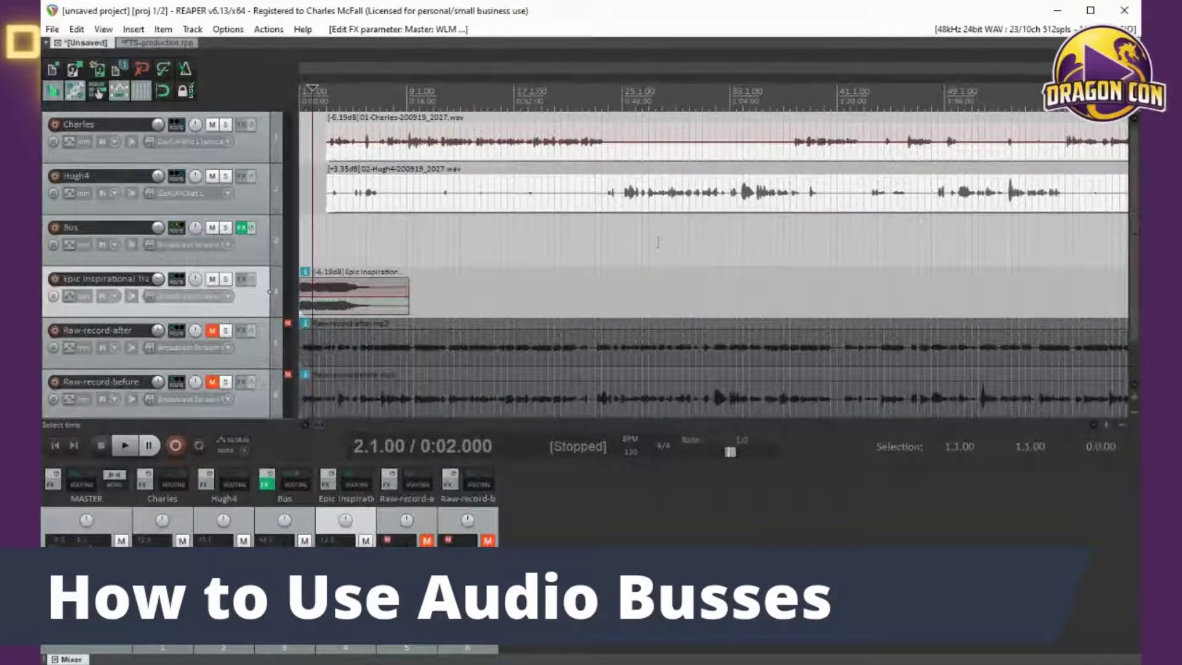
scroll(658, 242, "up", 4)
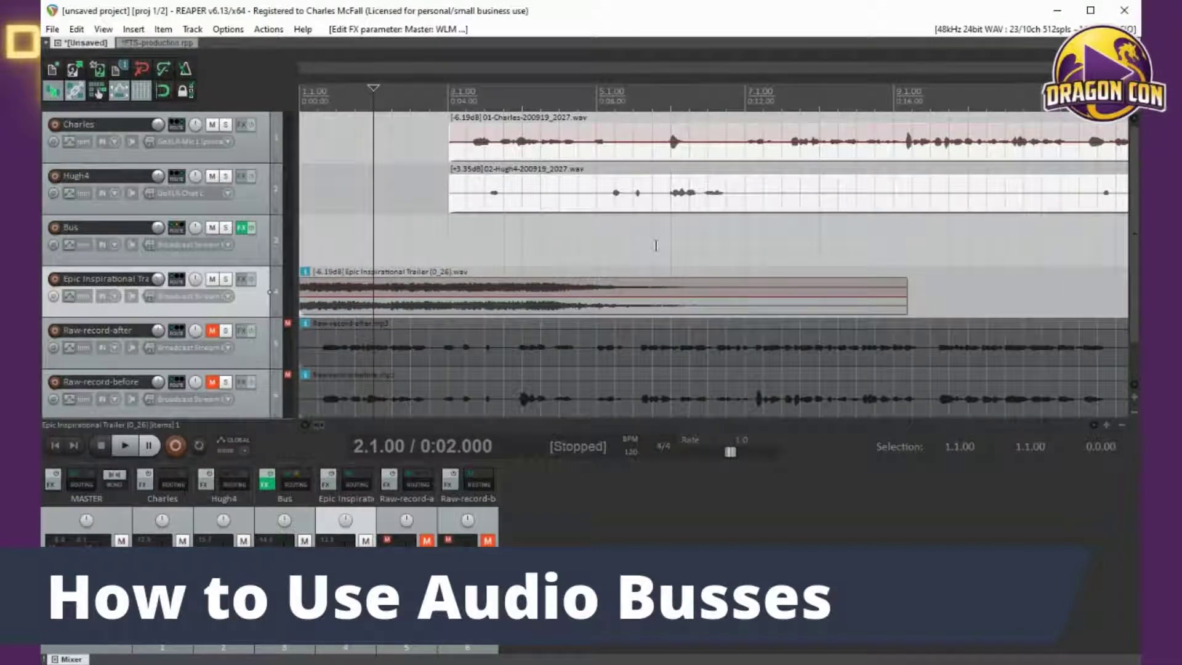
key("space")
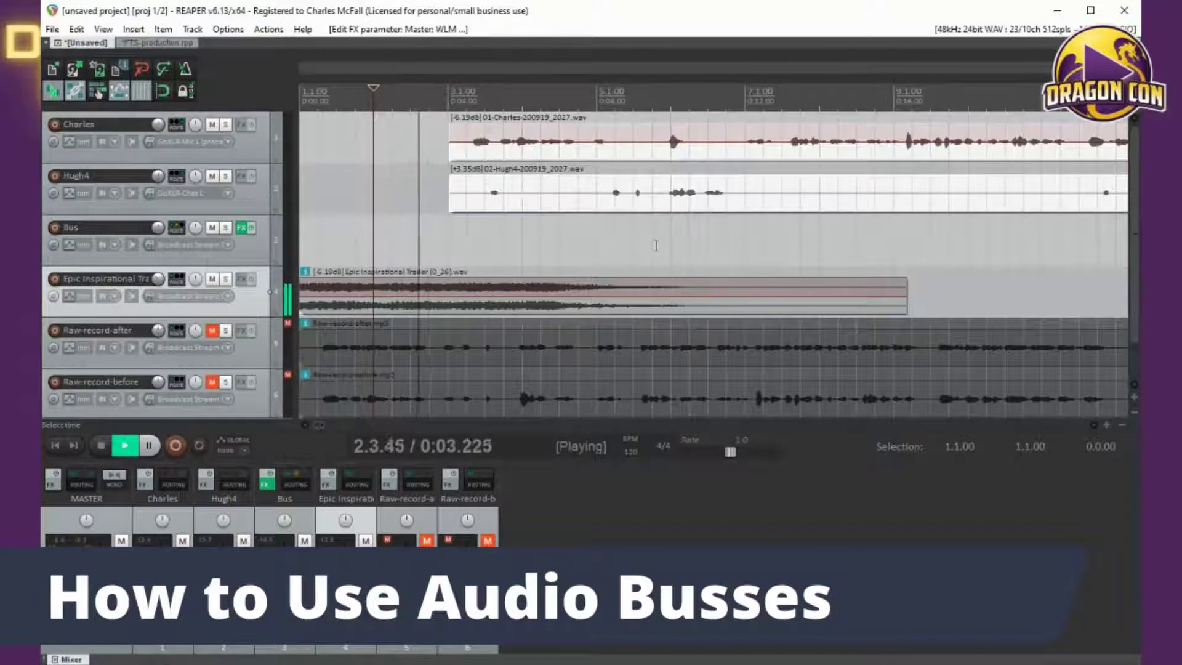
key("space")
Step: Copy the Epic Inspirational Trailer clip onto a new track below its own, starting where the voice clips end at about 3:44
left_click(528, 306)
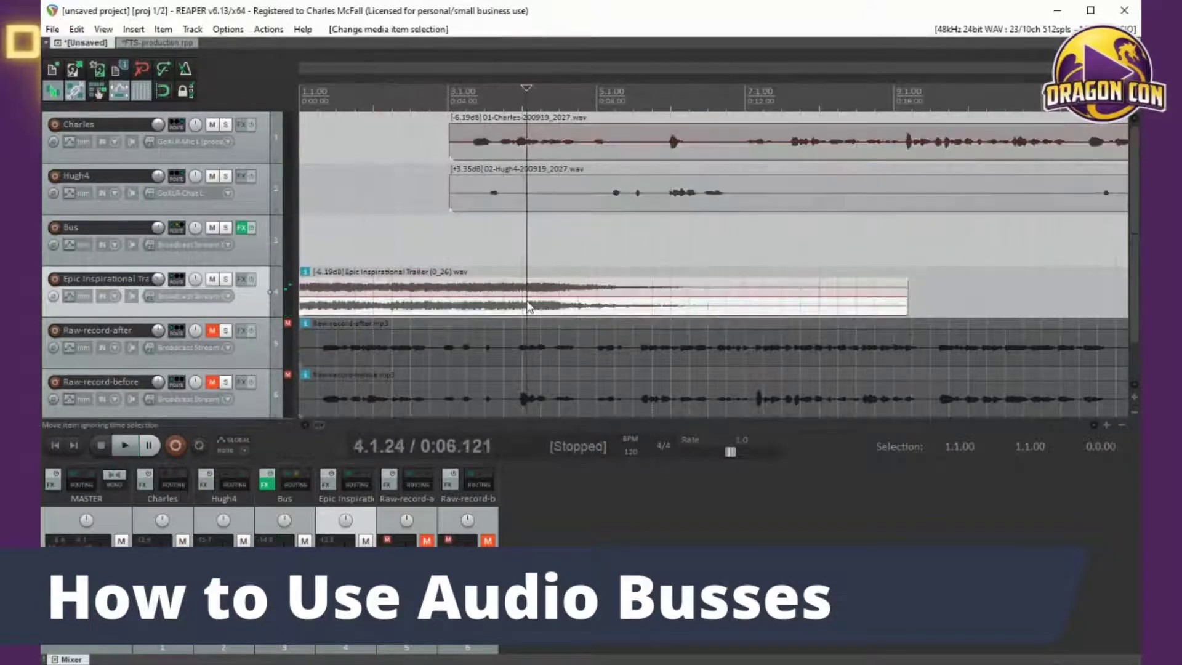
scroll(734, 251, "down", 5)
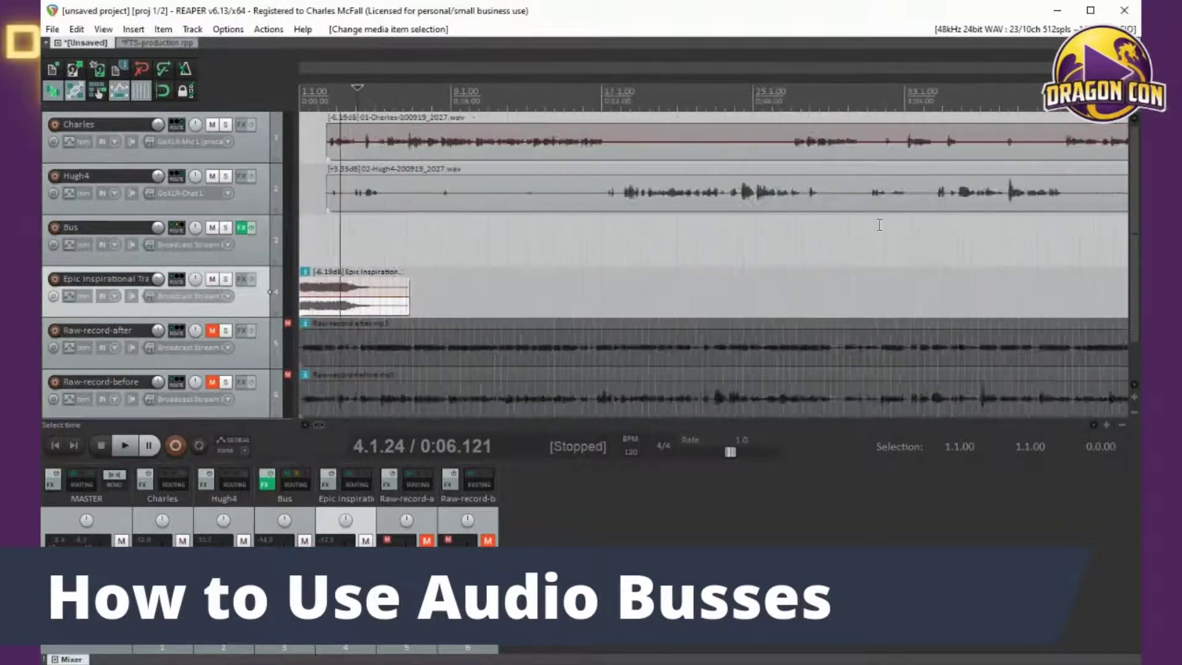
right_click(224, 308)
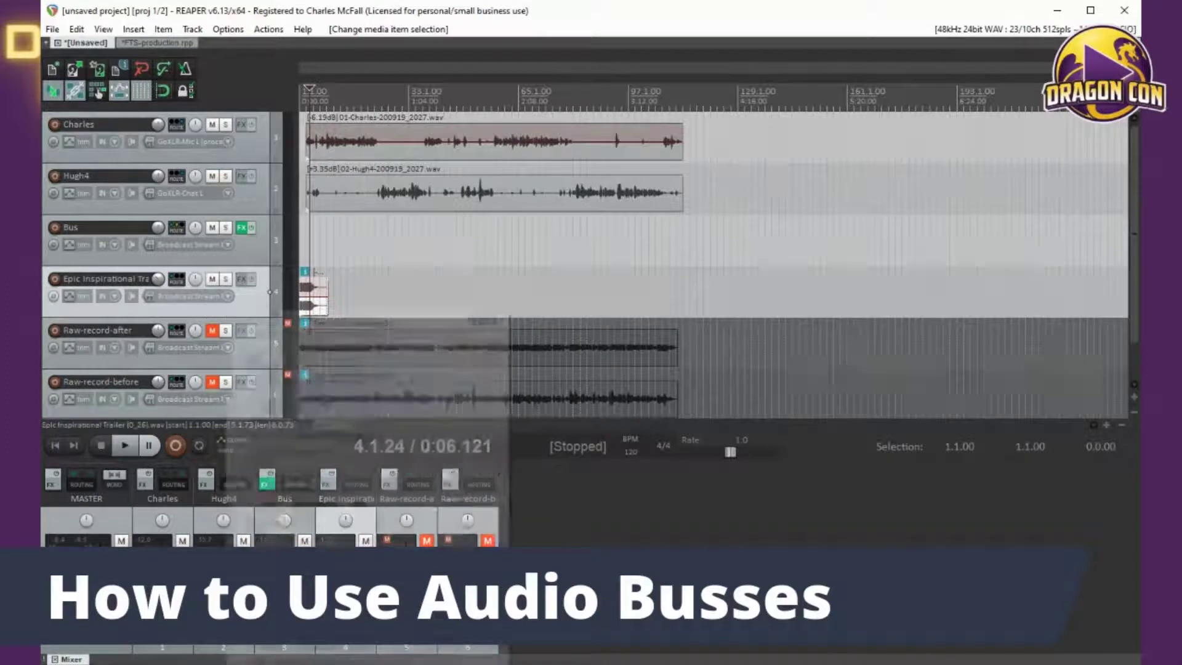
left_click(252, 315)
left_click(706, 338)
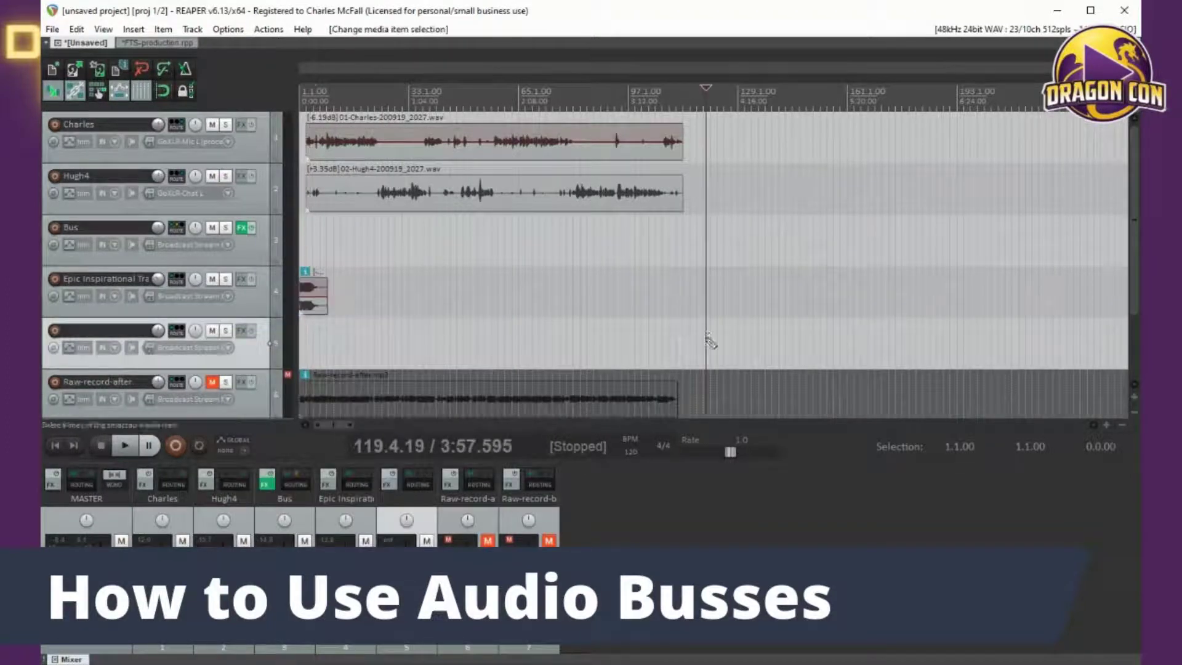
key("ctrl+v")
left_click_drag(717, 360, 699, 368)
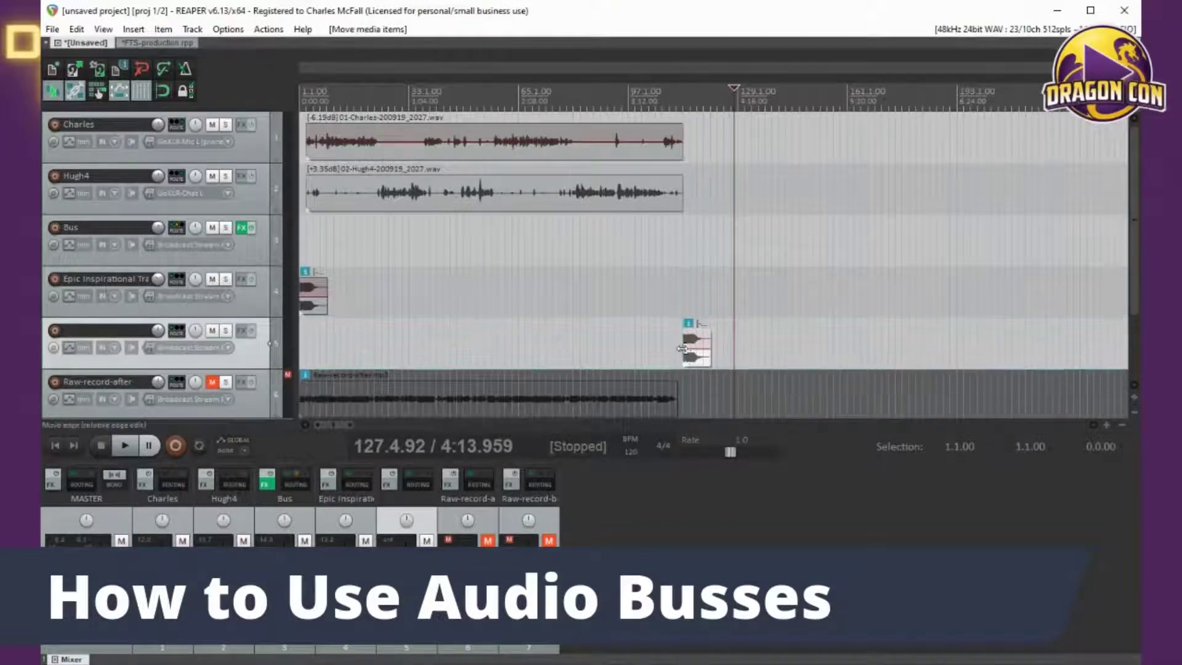
Step: Extend the copied music clip's start back to about 3:39 under the closing voices and give it a fade-in
scroll(739, 305, "up", 6)
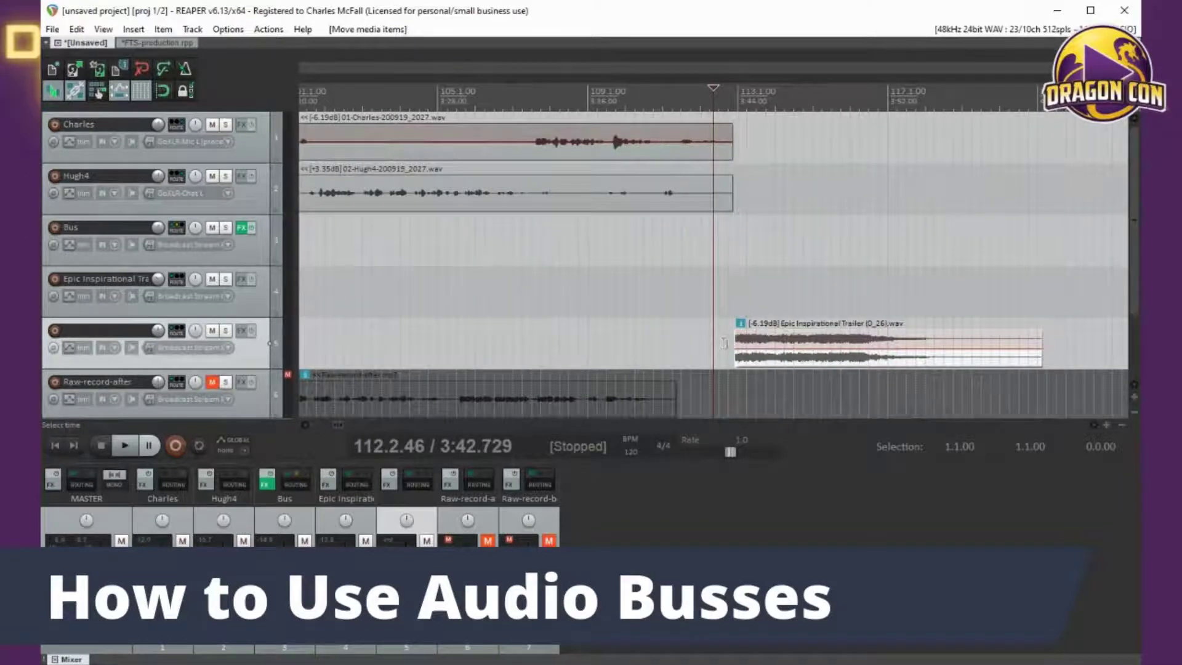
left_click_drag(735, 343, 708, 333)
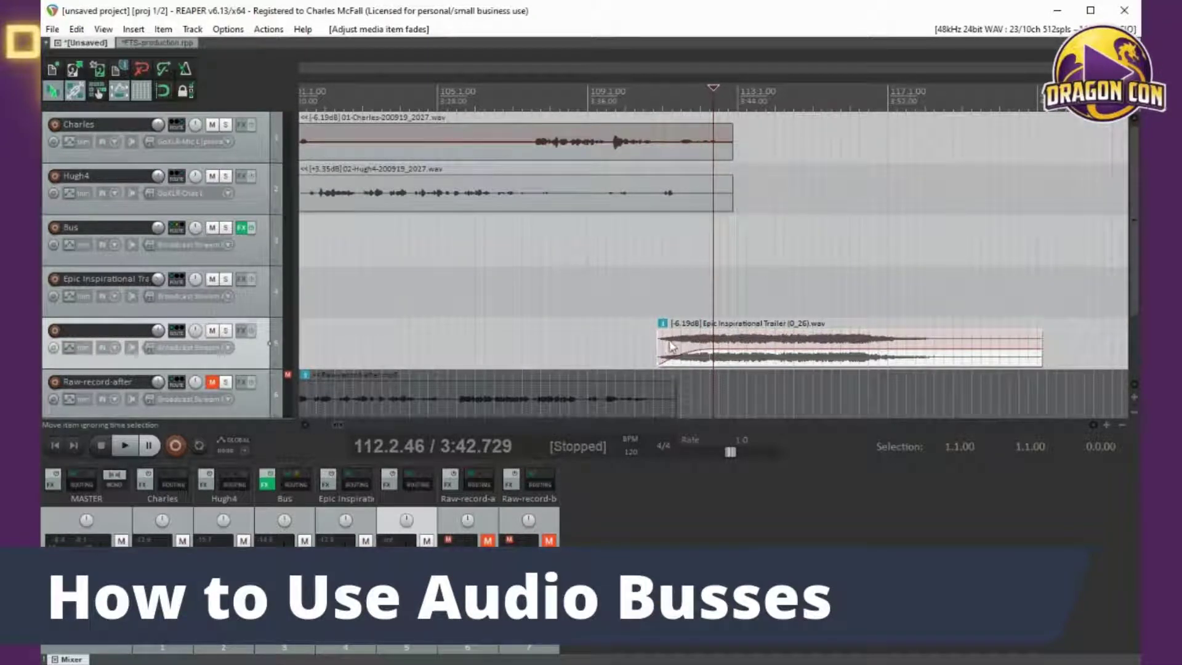
left_click(642, 340)
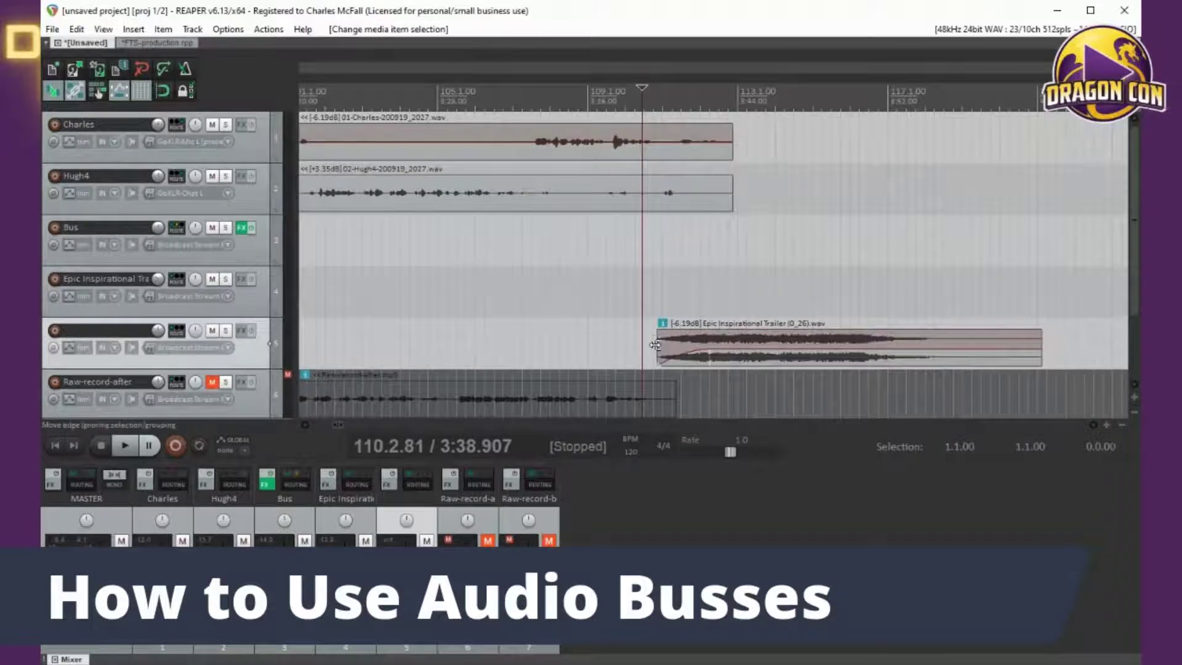
left_click_drag(655, 345, 657, 344)
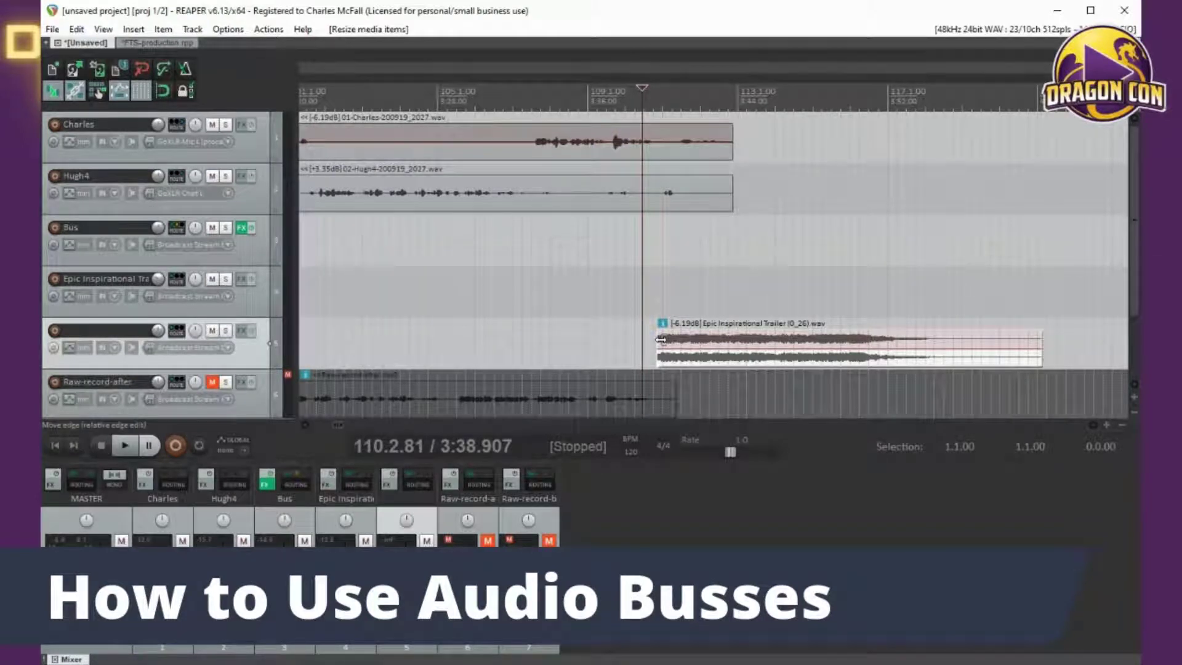
left_click_drag(661, 339, 701, 330)
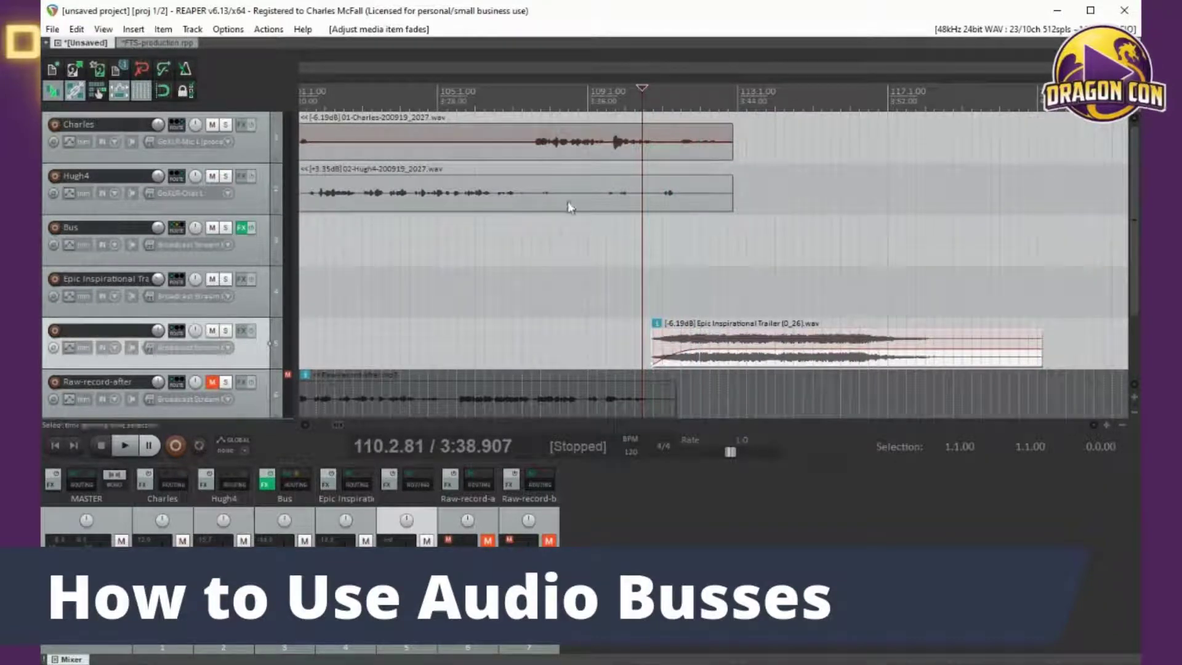
right_click(679, 193)
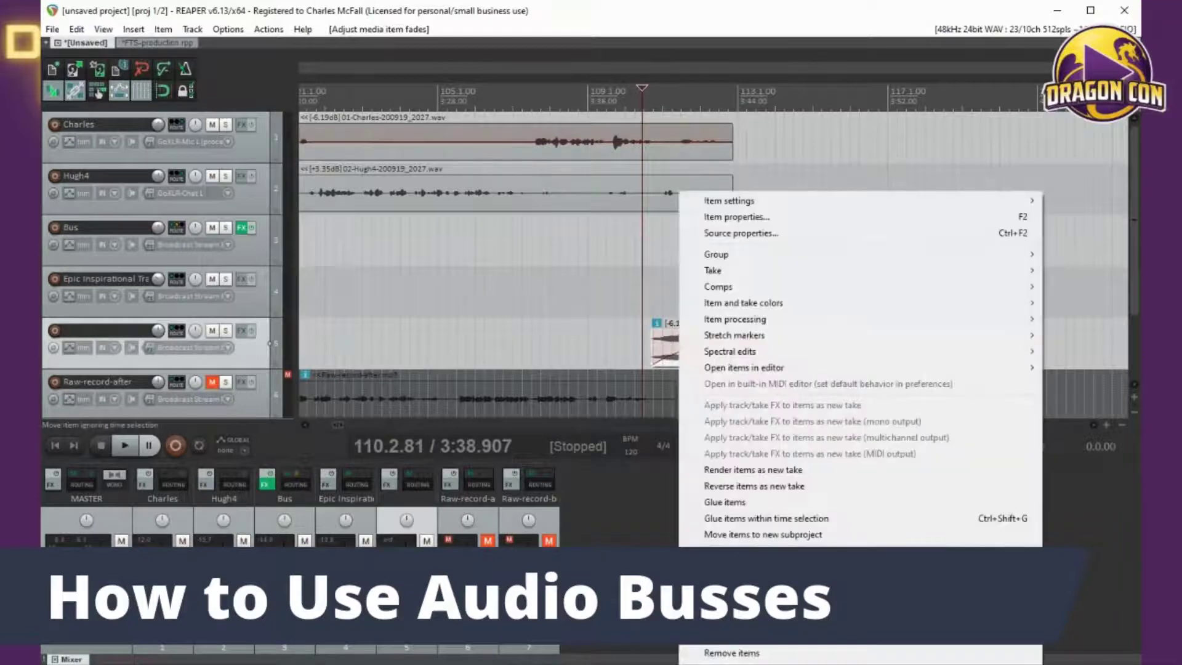
left_click(656, 336)
right_click(654, 335)
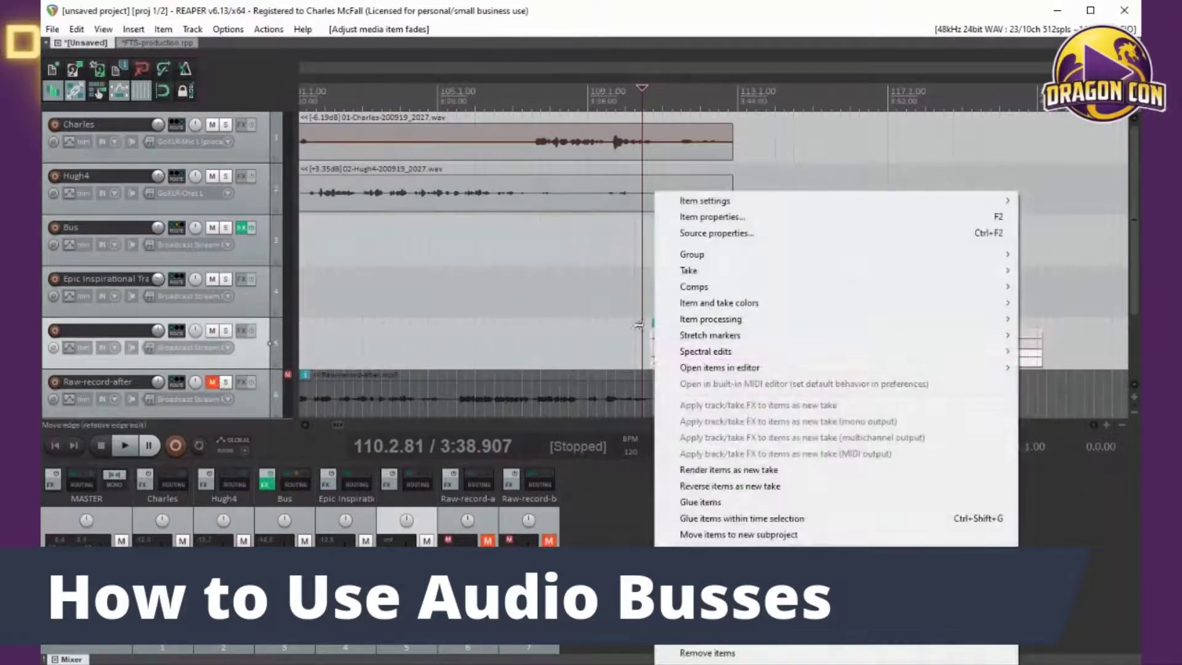
left_click(602, 312)
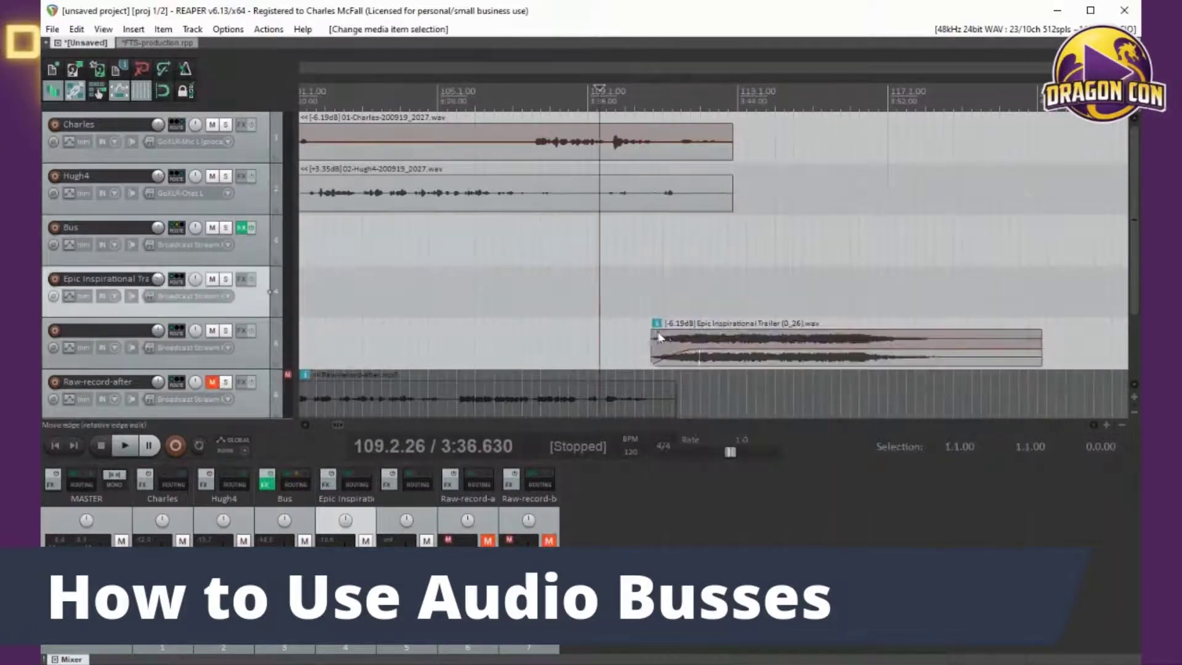
Step: Try another fade-in shape on the copied music clip, then set it to the last S-curve in the shape list
left_click(701, 334)
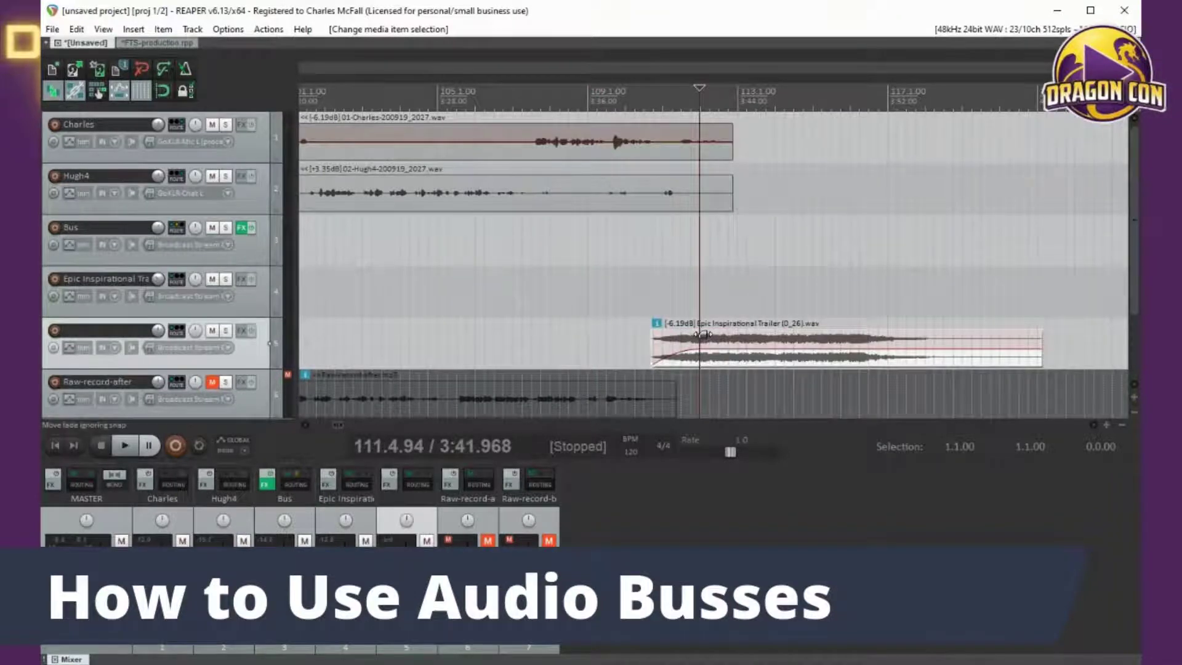
right_click(702, 334)
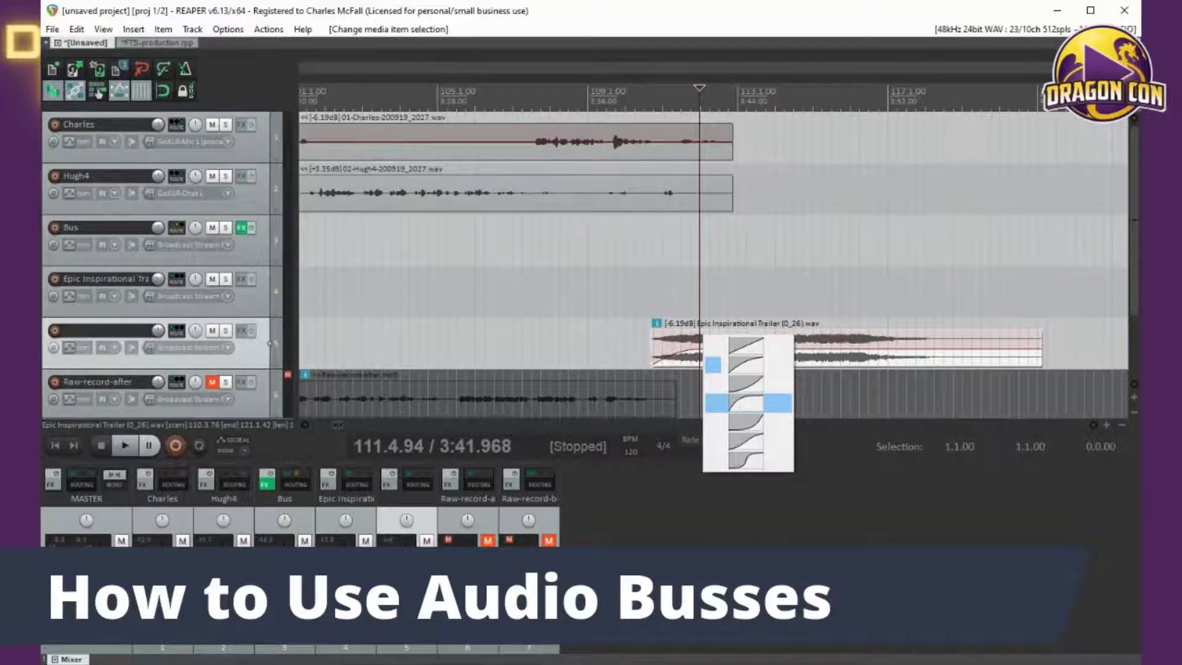
left_click(746, 403)
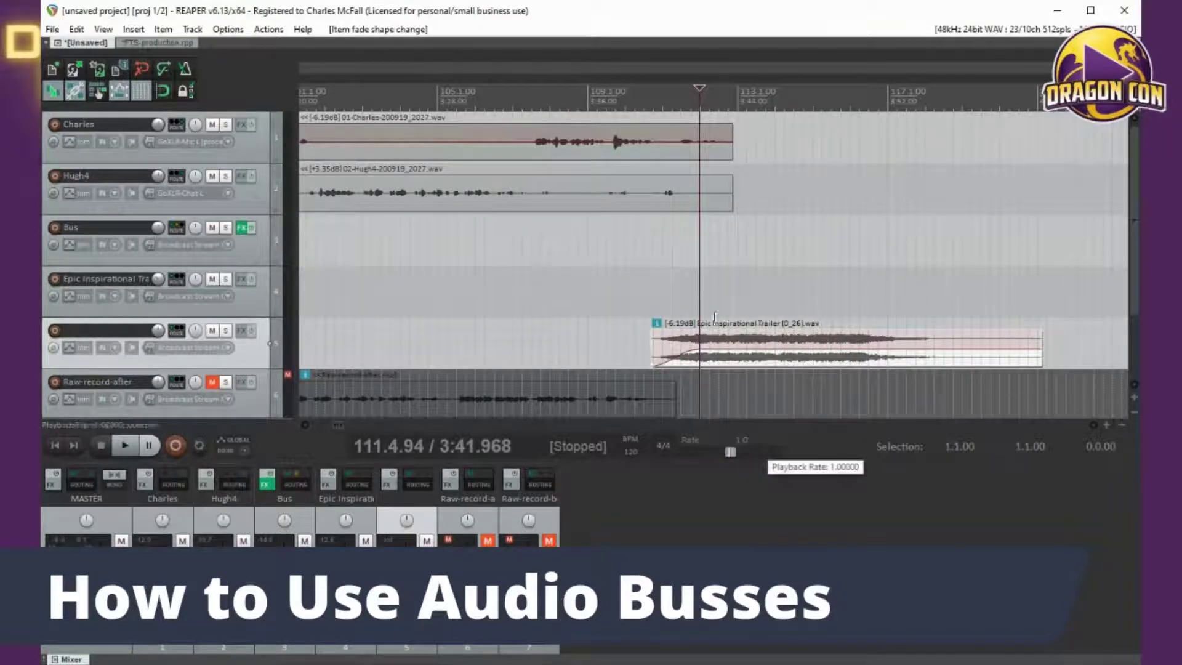
right_click(703, 339)
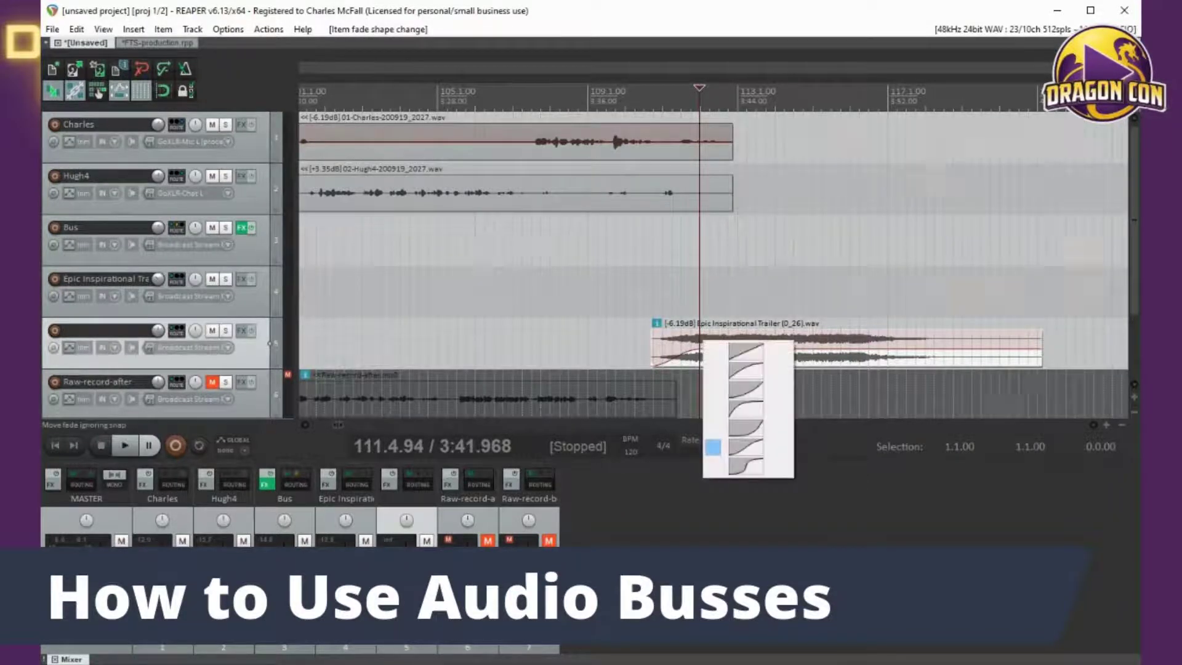
left_click(756, 471)
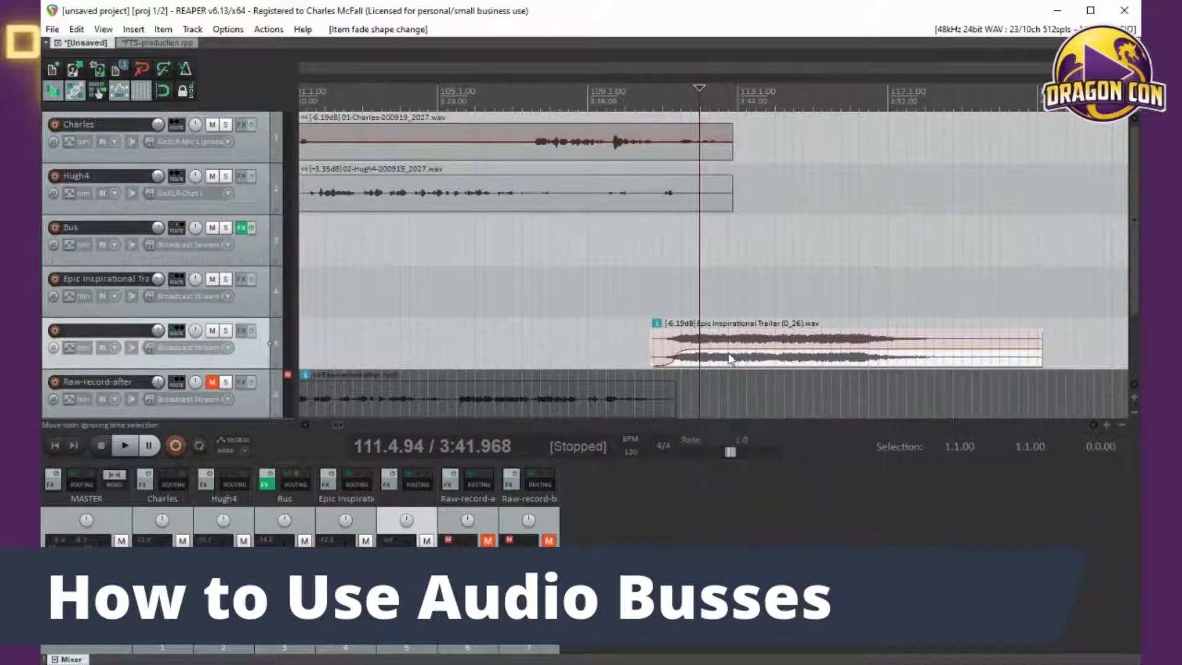
Step: Listen to the closing voices blending into the outro music from about 3:38
left_click(632, 102)
key("alt+space")
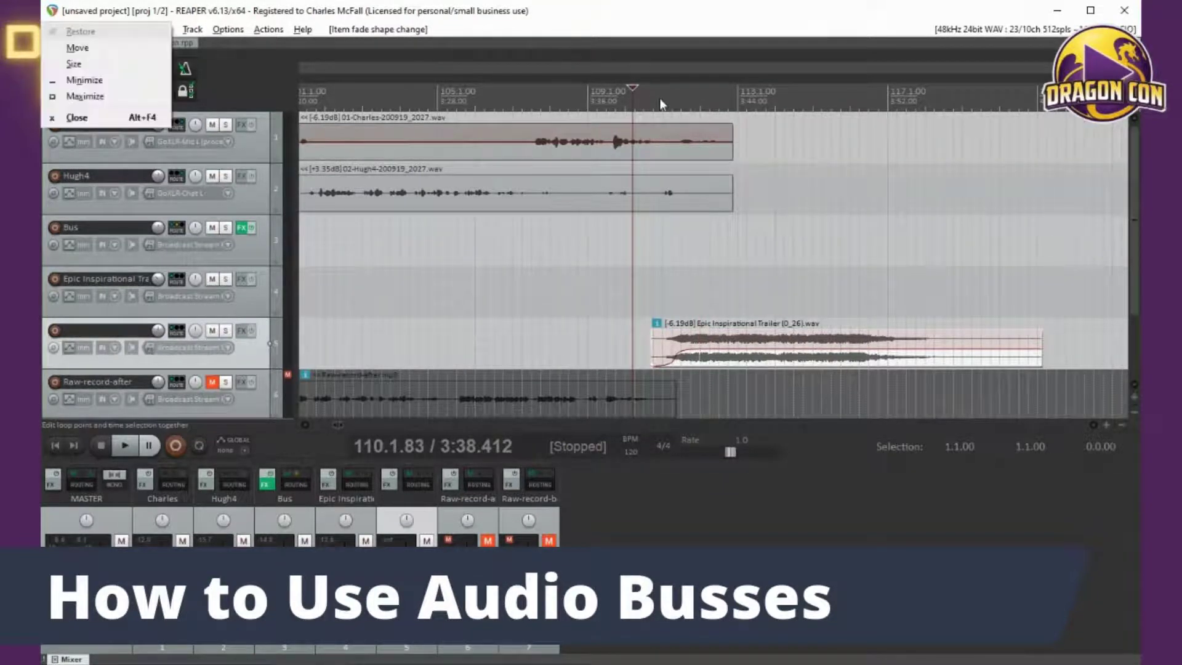
left_click(611, 289)
left_click(634, 93)
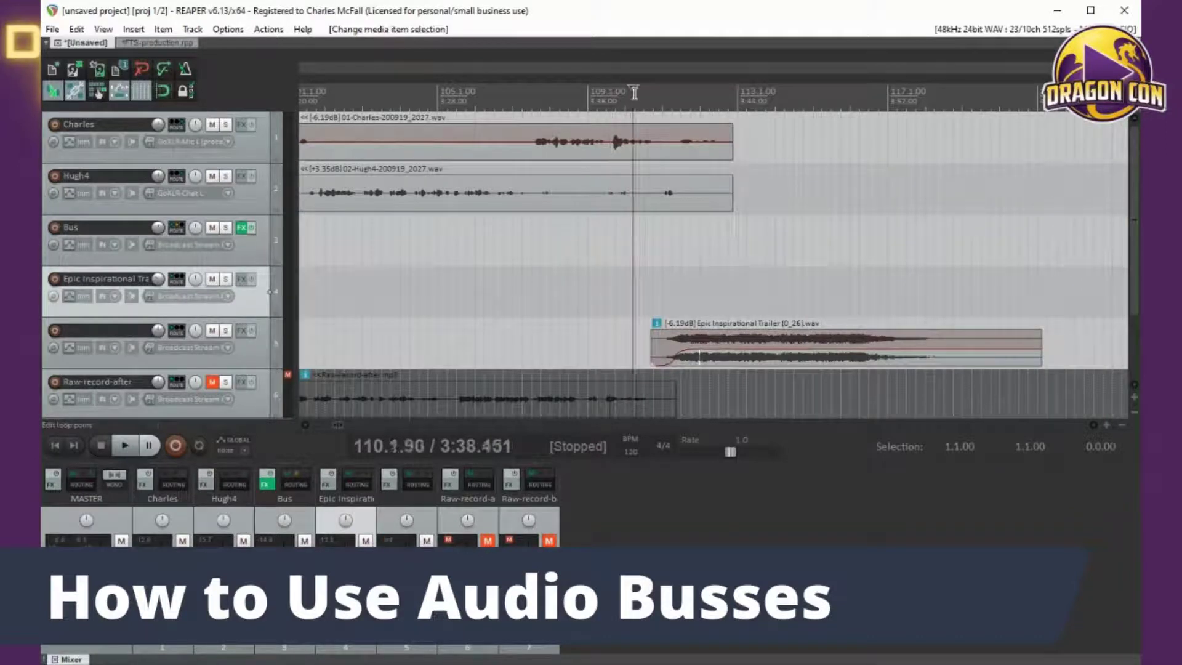
key("space")
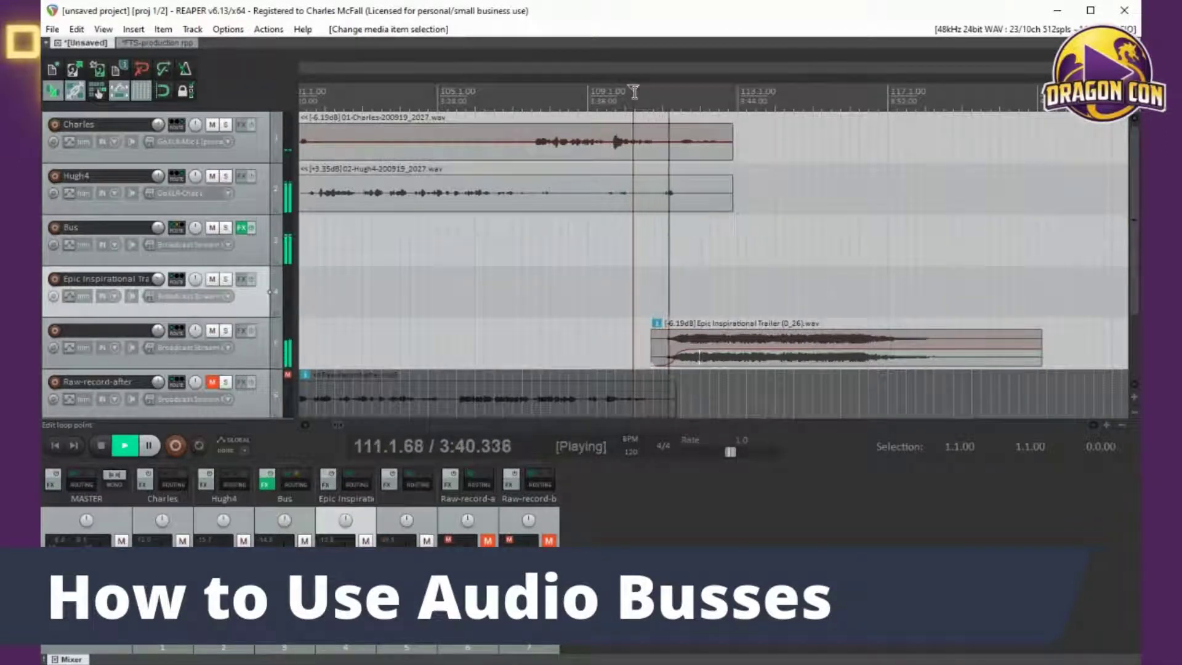
Step: Change the fade-in of the closing Epic Inspirational Trailer clip to the slow-start curve and audition it from about 3:40
key("space")
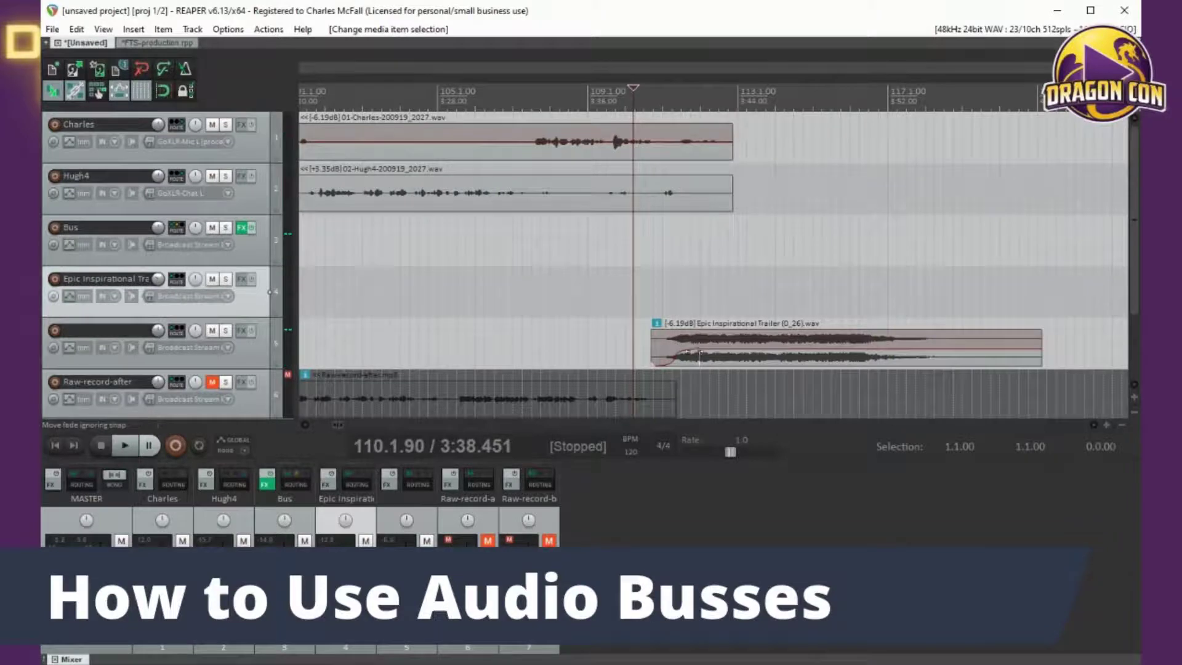
right_click(695, 358)
left_click(682, 355)
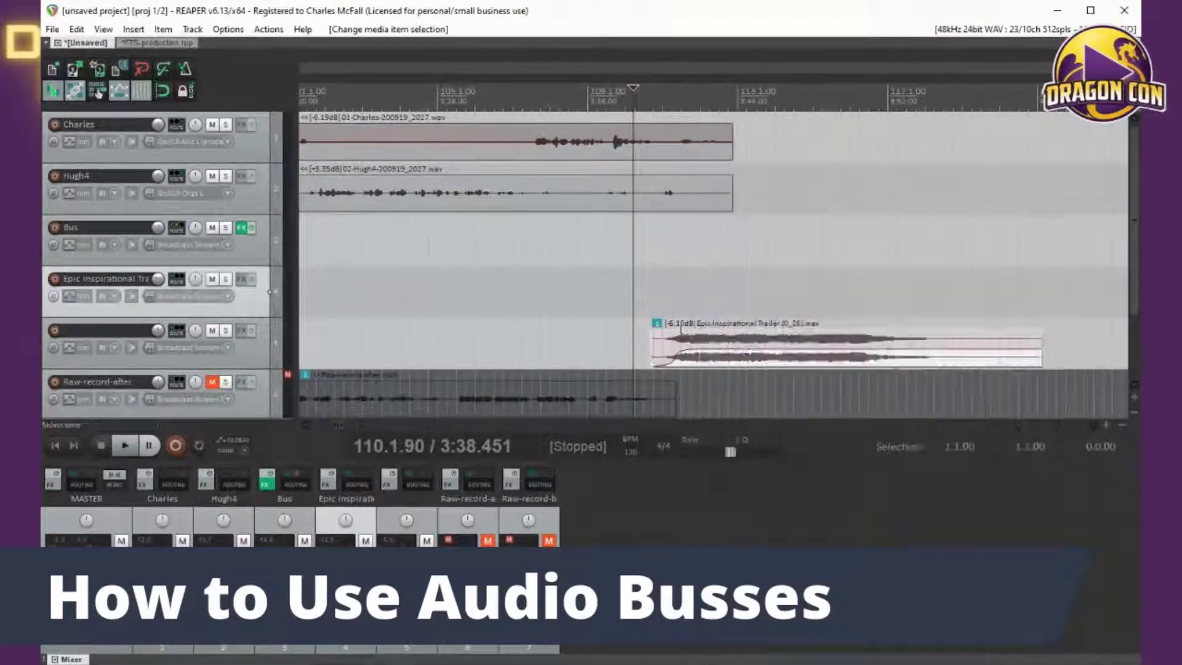
left_click(699, 340)
right_click(700, 338)
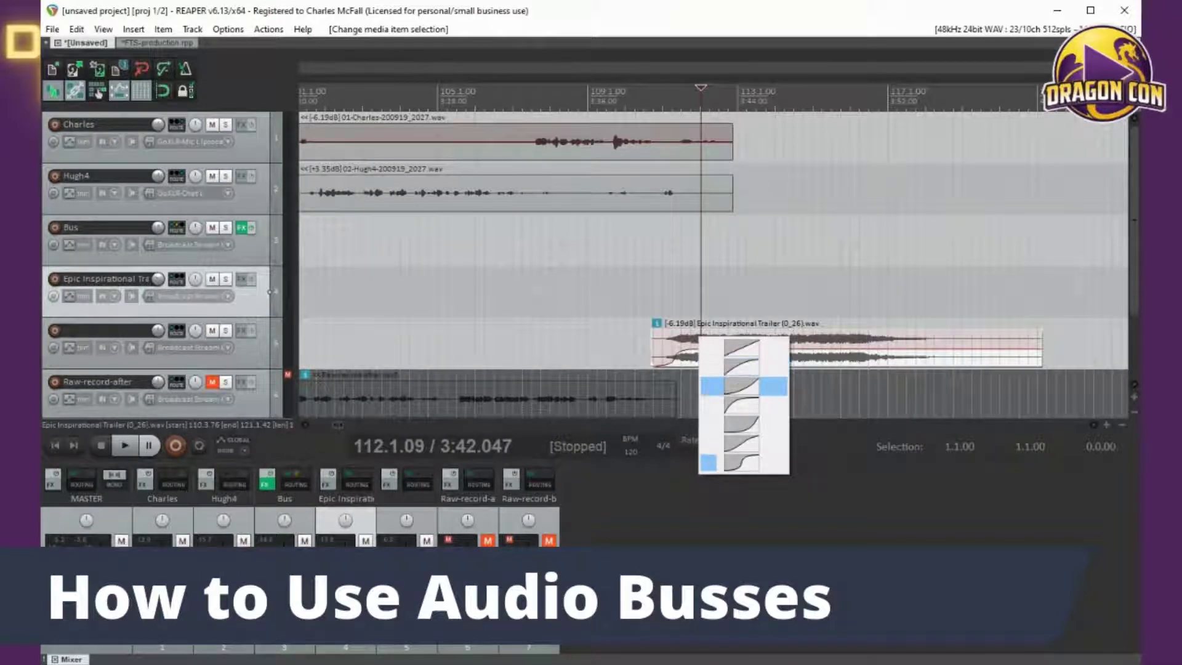
left_click(742, 386)
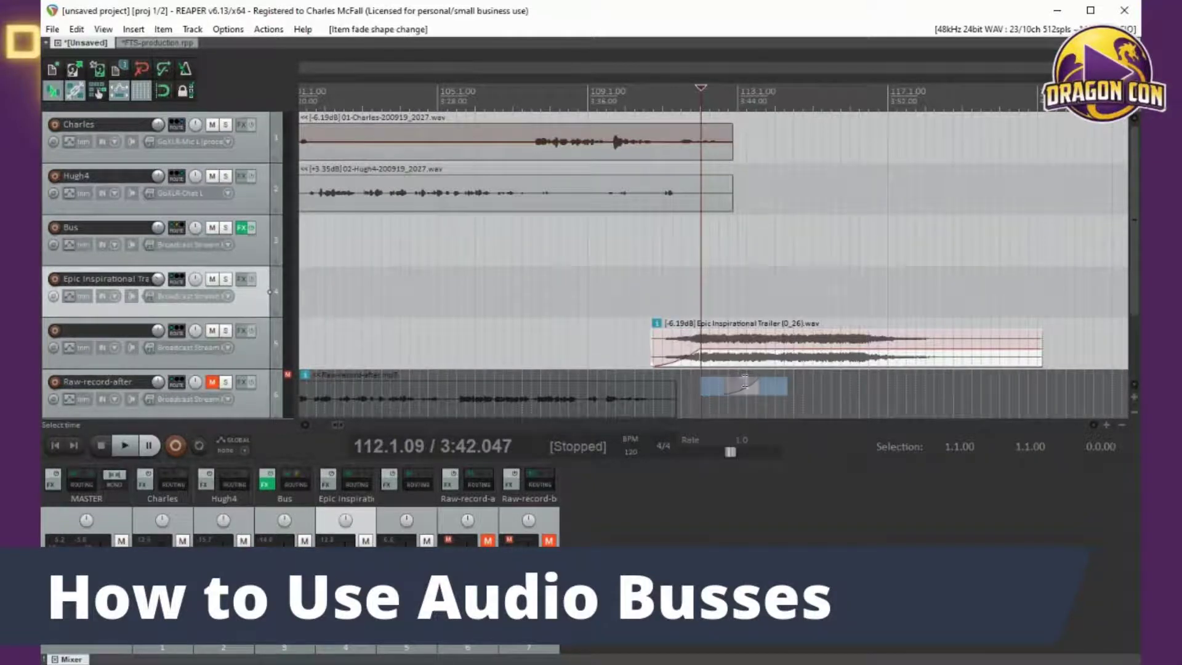
left_click(666, 98)
key("space")
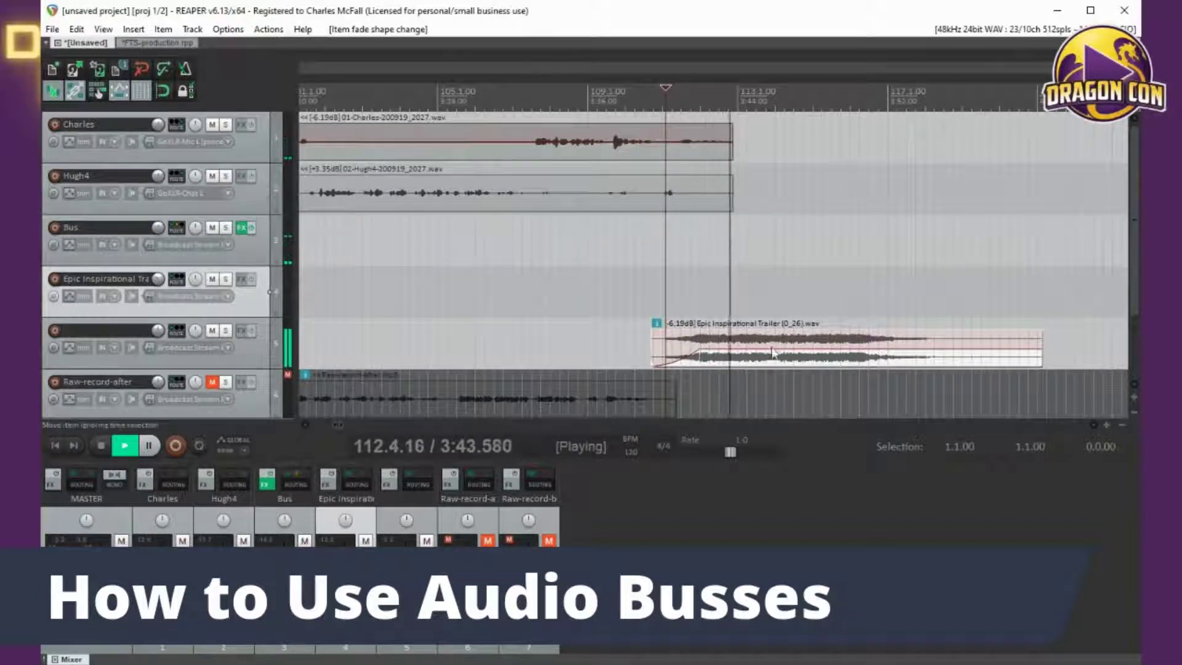
key("space")
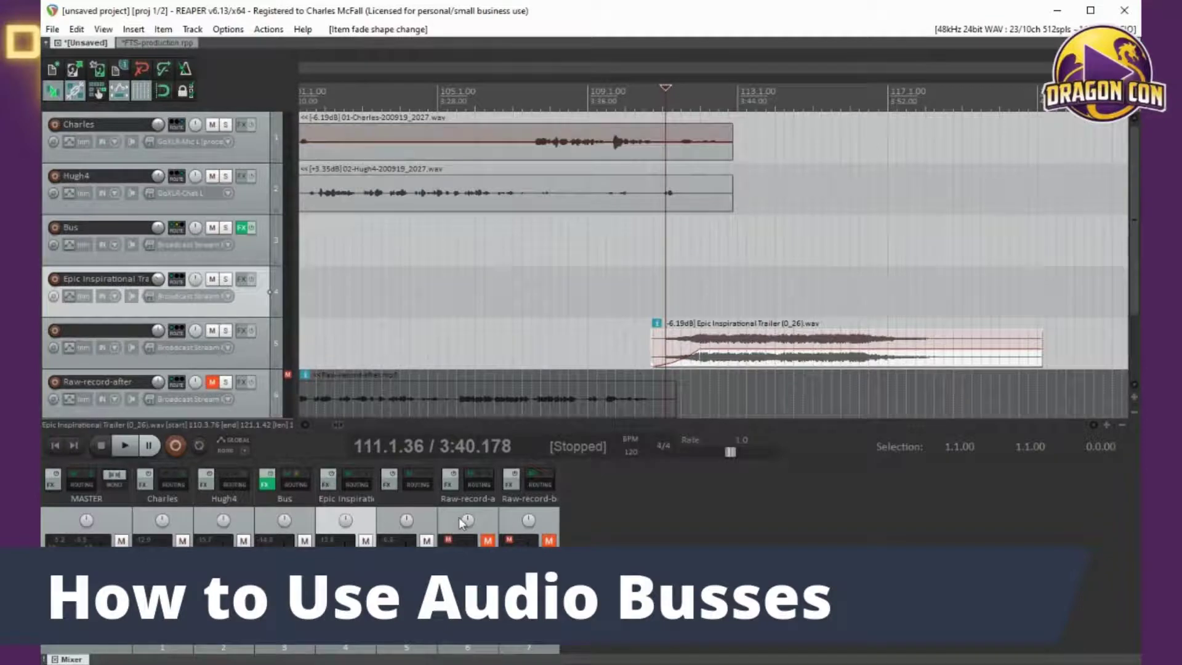
Step: Name the unnamed track holding the closing music clip "ens of son g"
double_click(104, 331)
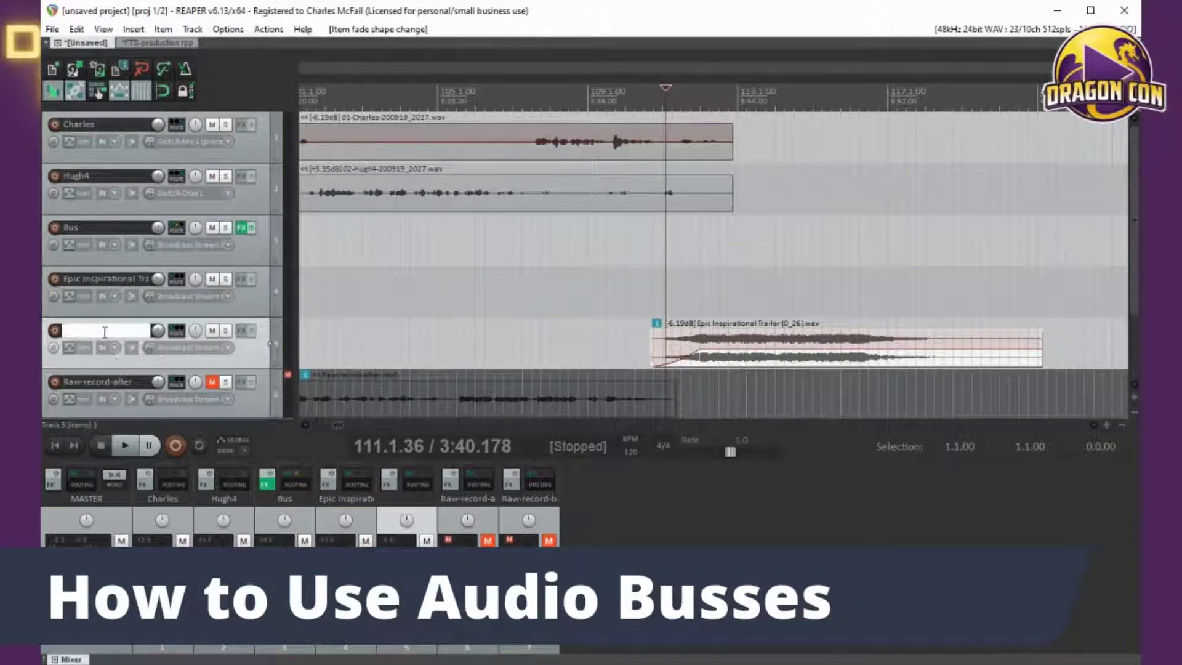
type("ens olf son g")
key("Return")
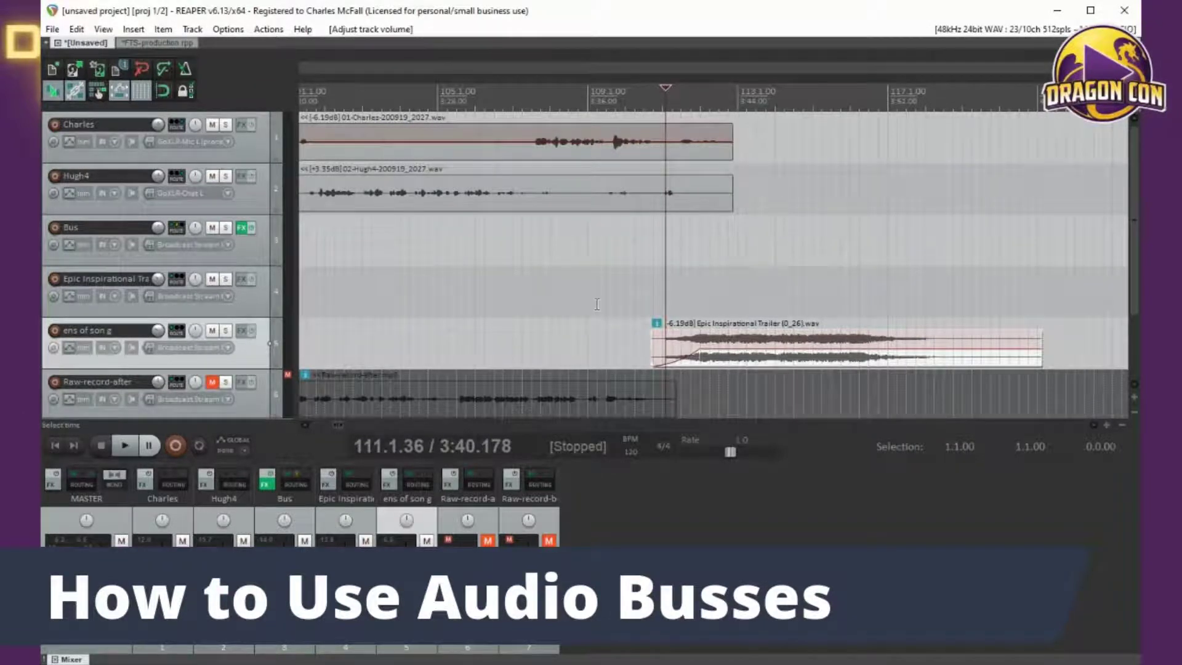
Step: Set the closing music clip's fade-out to an S-shaped curve, trim its quiet tail and fade out its end
right_click(1040, 336)
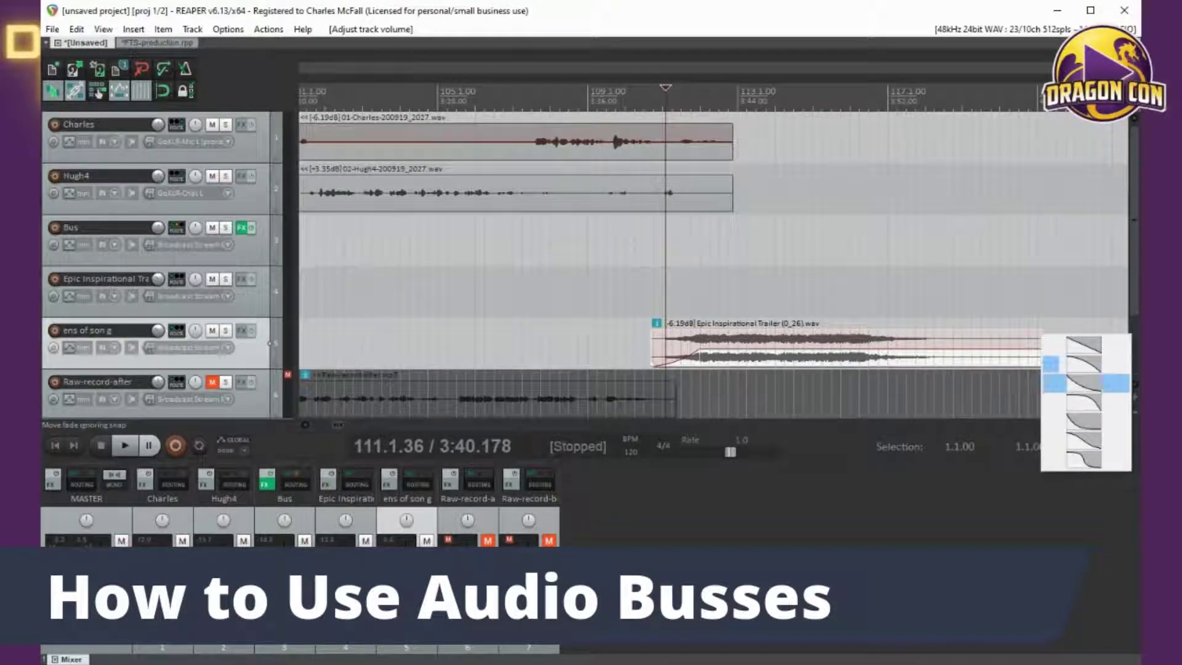
left_click(1083, 440)
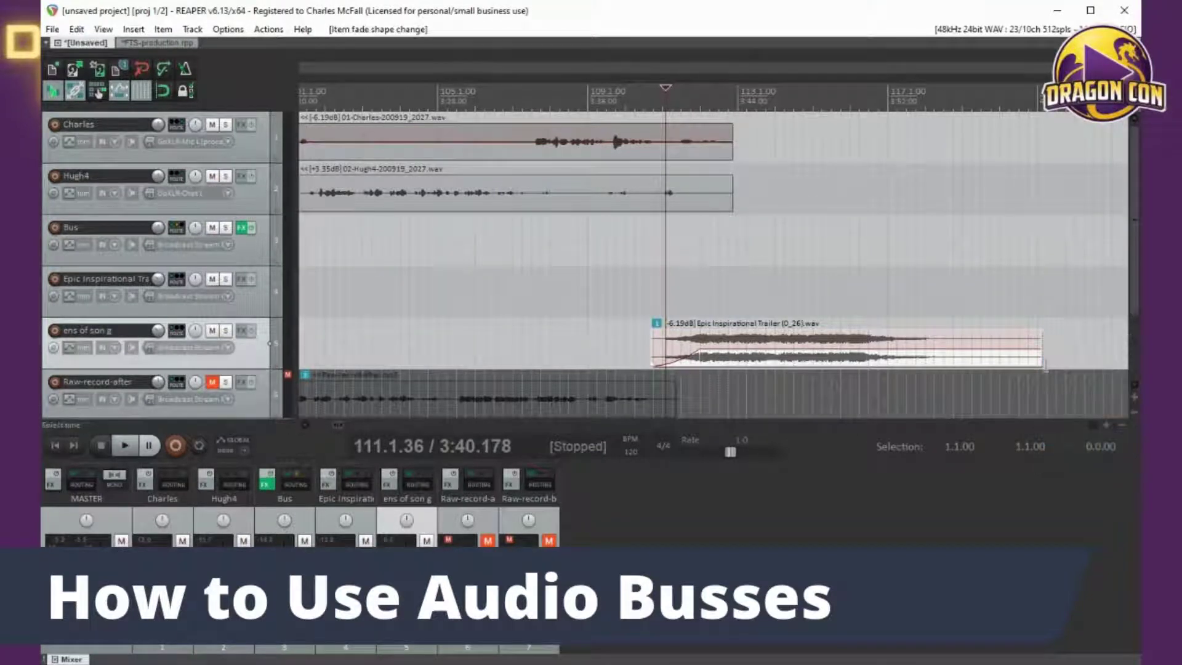
left_click_drag(1039, 344, 902, 333)
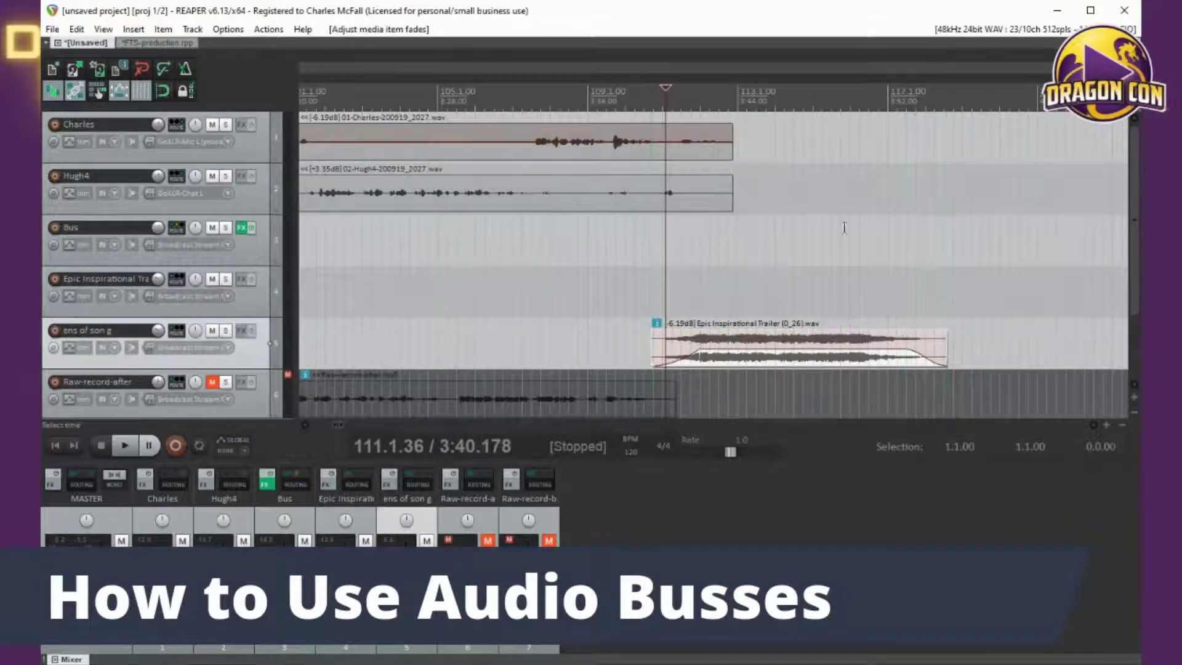
Step: Play back the transition from the spoken ending into the closing music, starting at about 3:37
left_click(618, 101)
key("space")
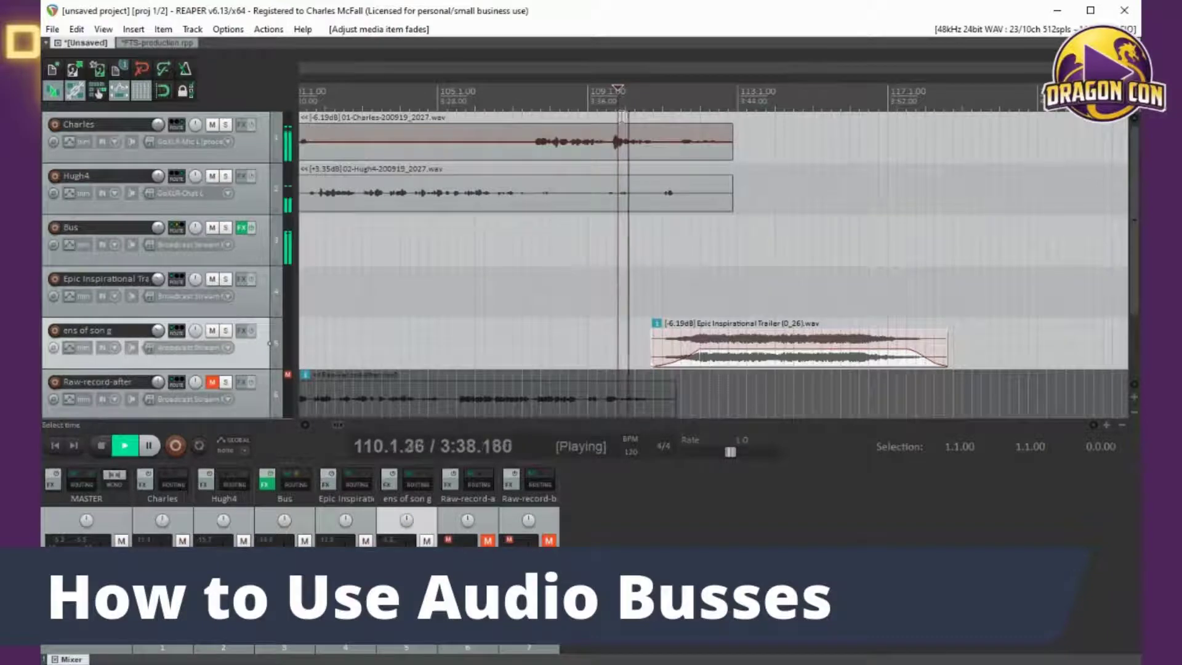
key("space")
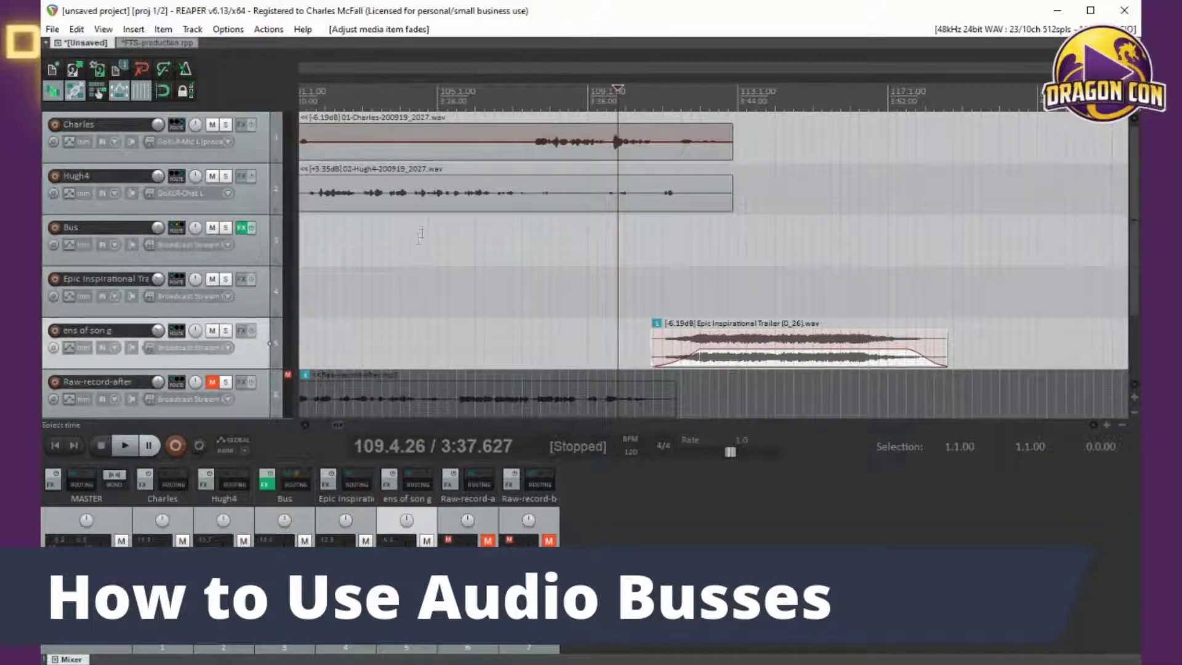
scroll(399, 254, "down", 6)
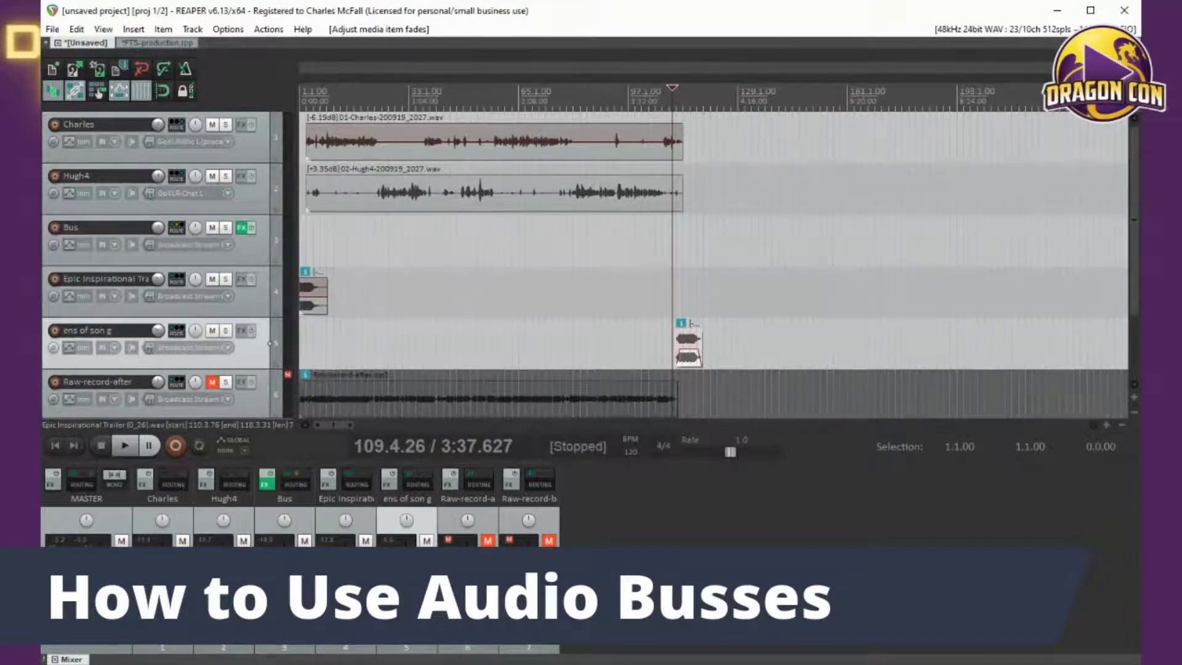
key("alt+Tab")
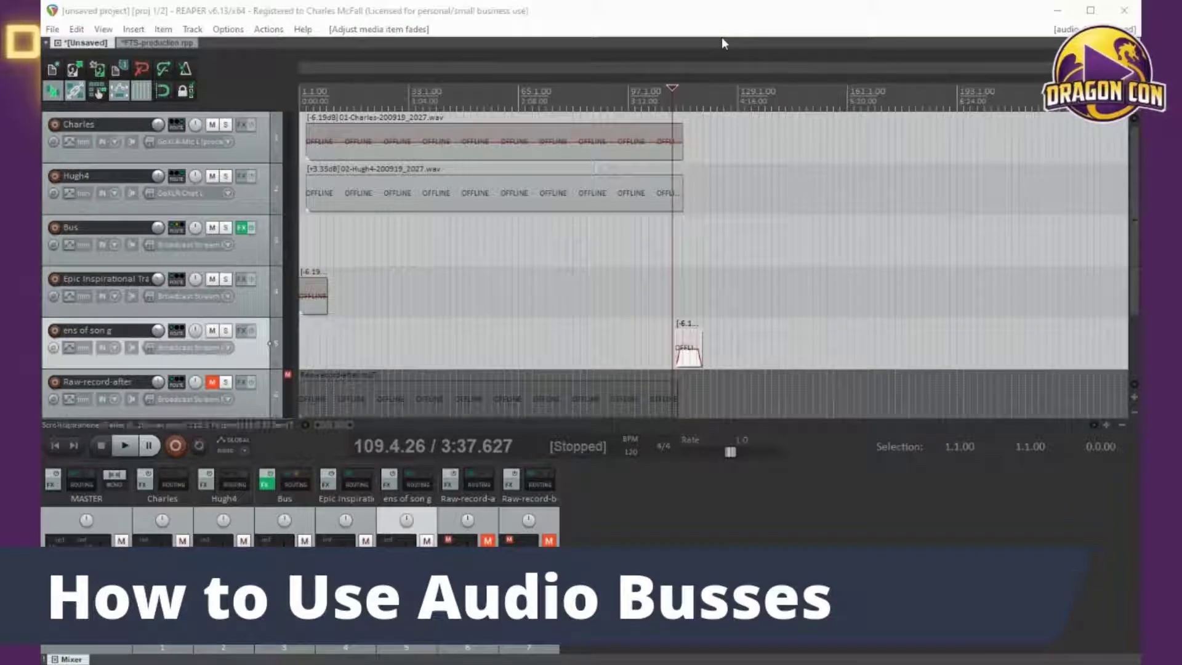
left_click(302, 92)
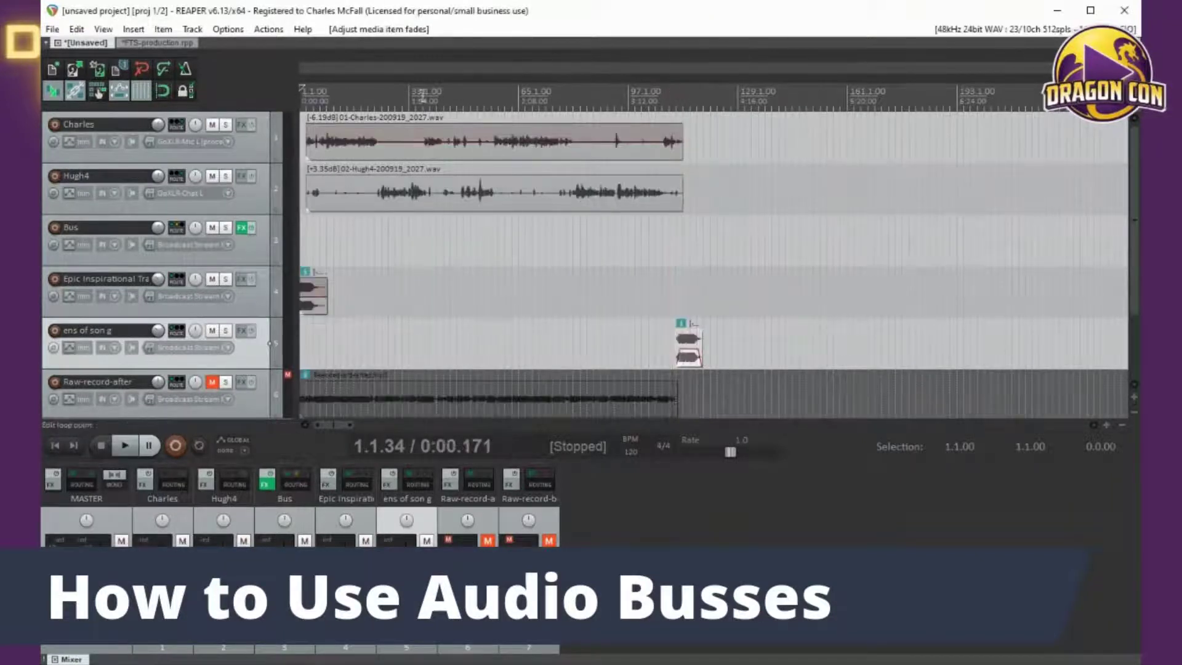
left_click(673, 97)
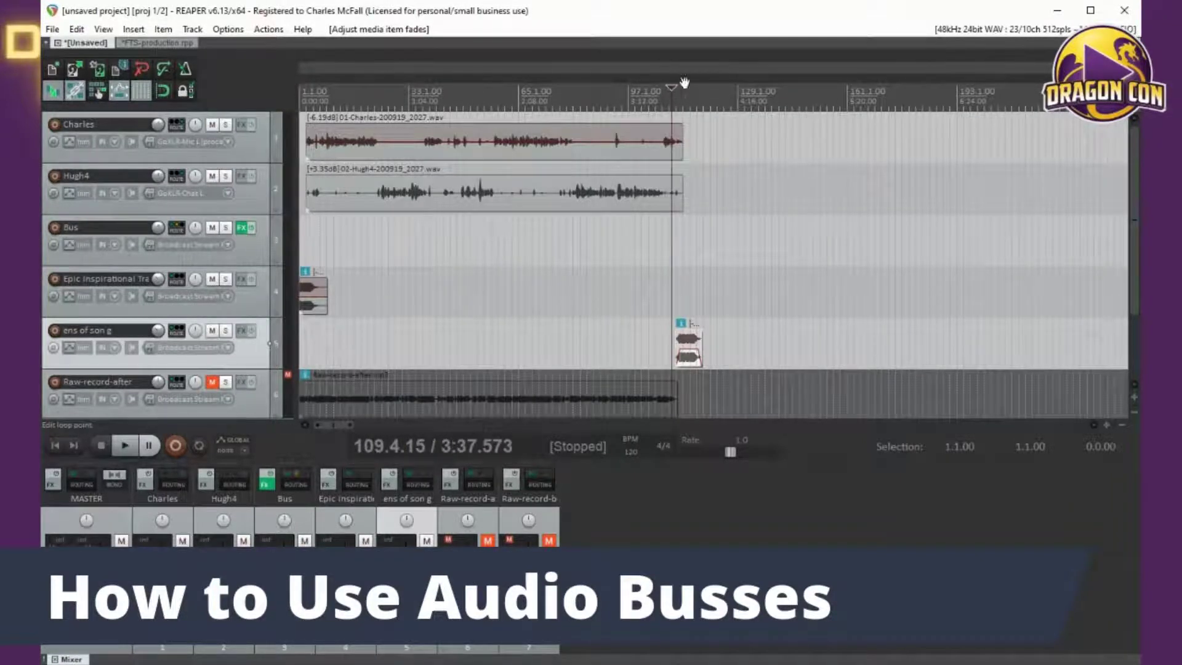
scroll(692, 77, "down", 2)
scroll(692, 76, "up", 3)
scroll(692, 76, "down", 1)
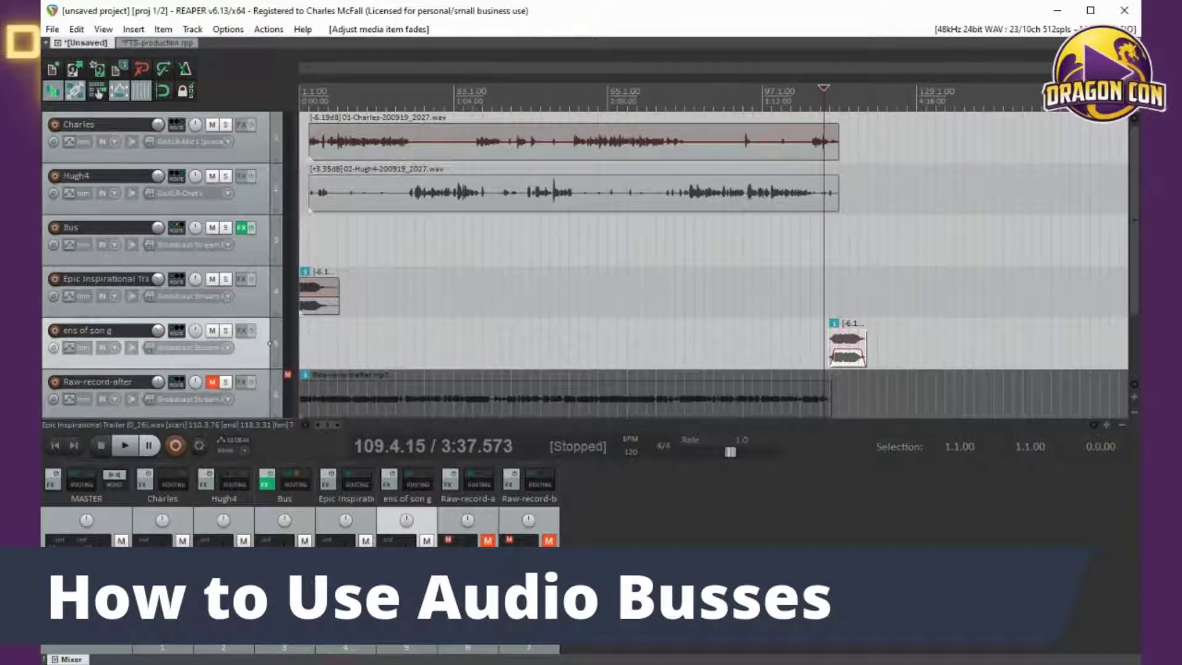
key("alt+Tab")
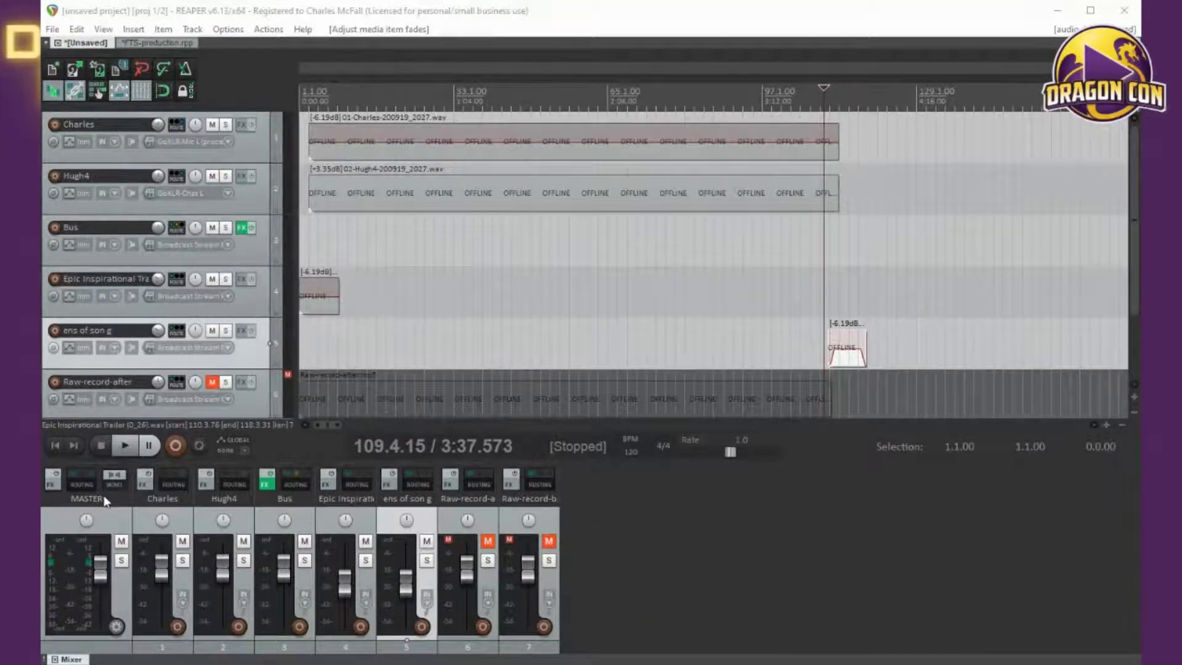
Step: Show the master track on the right side of the mixer
right_click(91, 506)
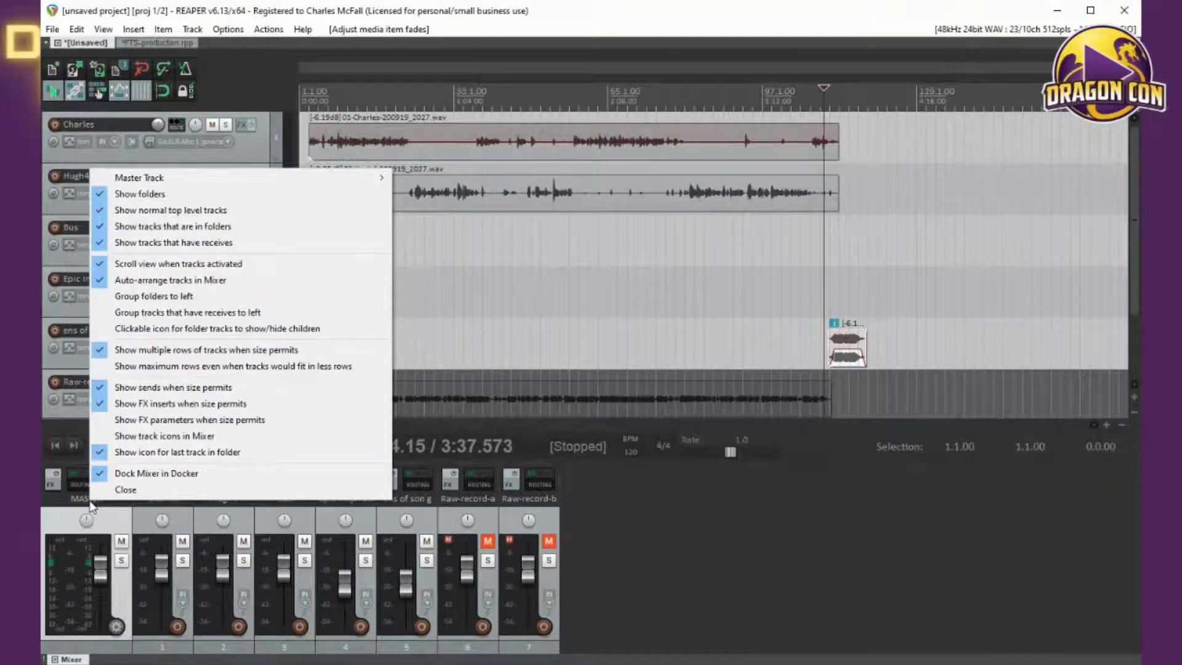
mouse_move(123, 177)
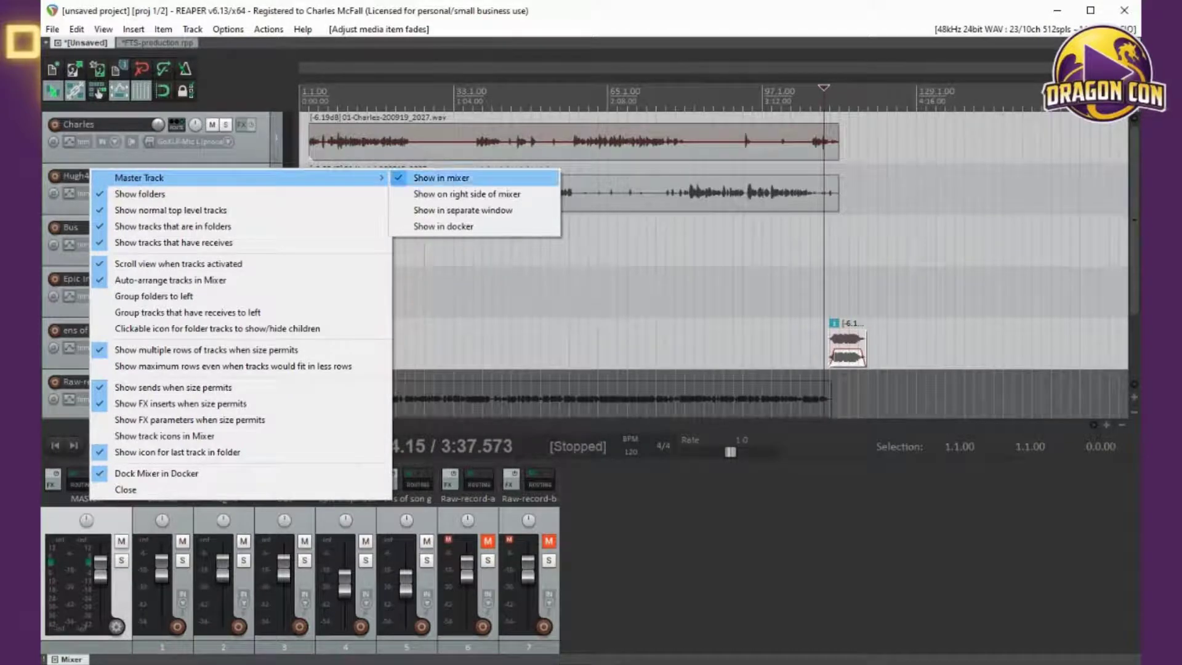
left_click(458, 194)
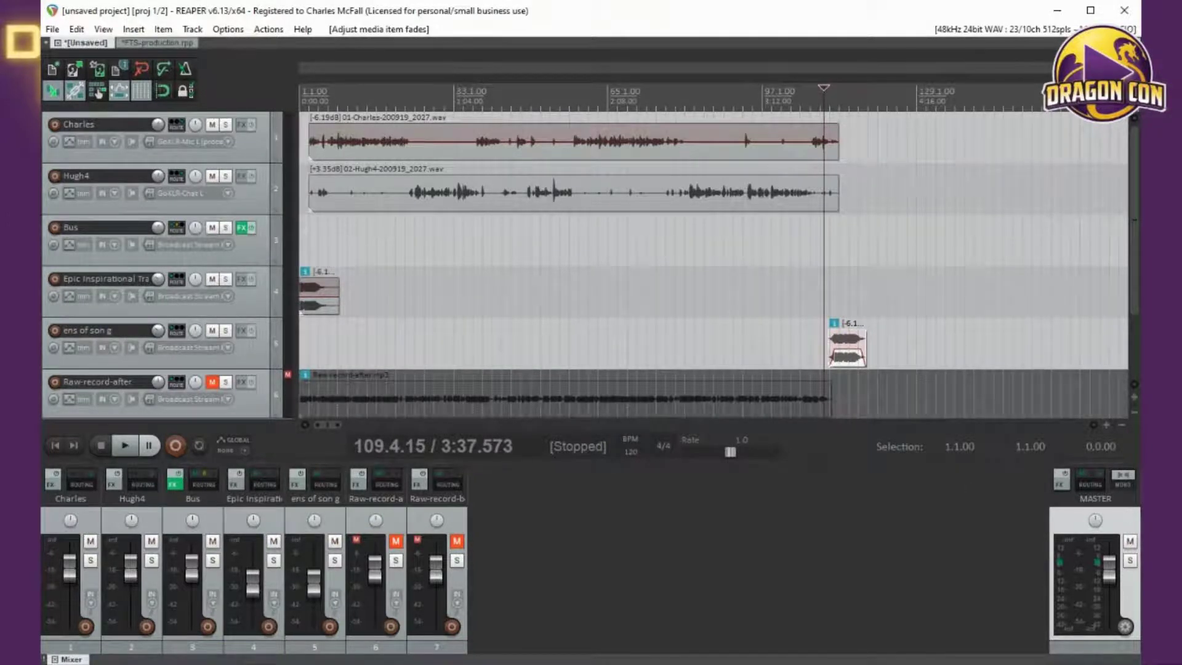
Step: Search the effects for "limit" and add JS: Master Limiter to the master track
left_click(1061, 481)
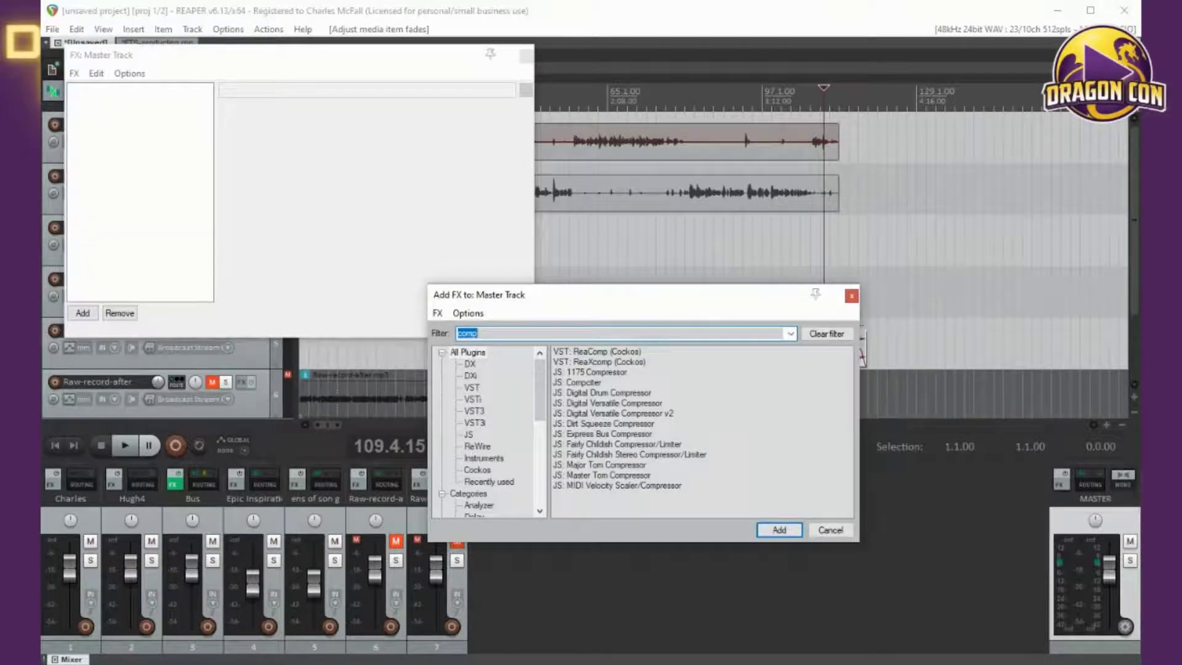
key("BackSpace")
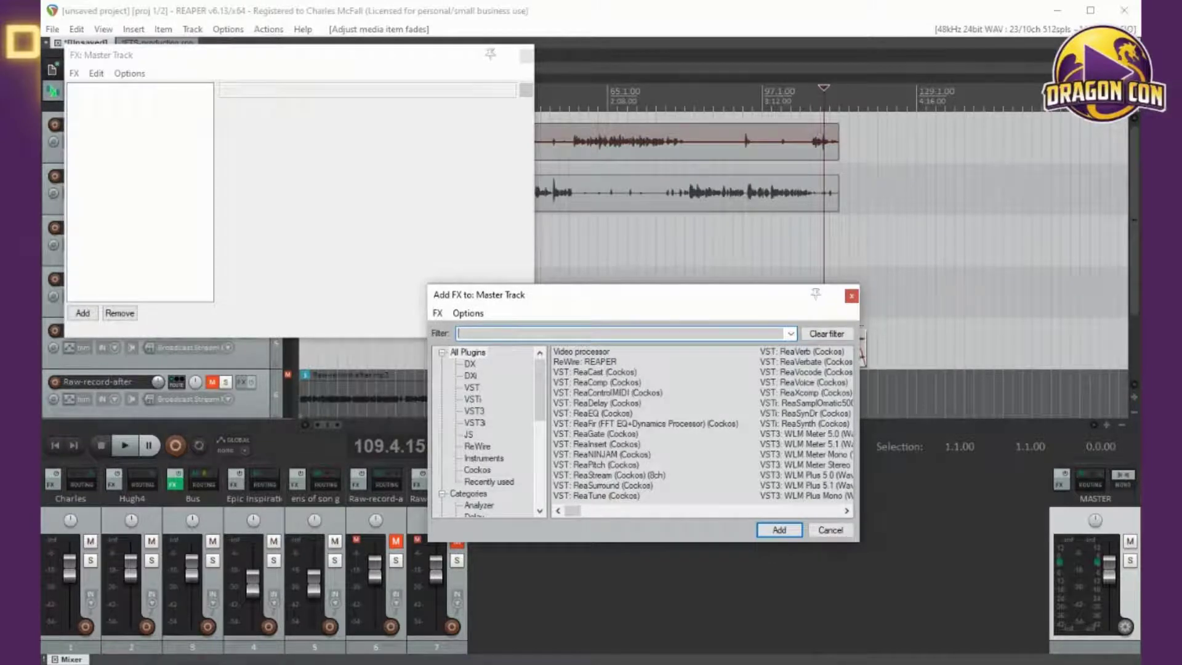
type("mast")
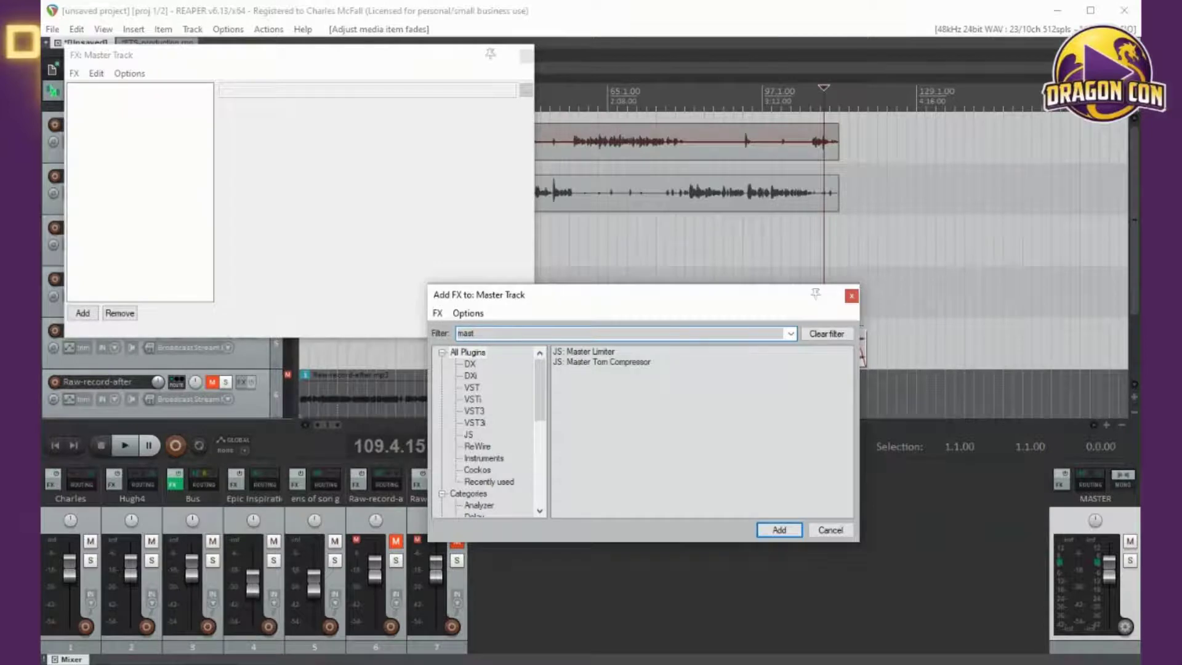
key("ctrl+a")
type("limit")
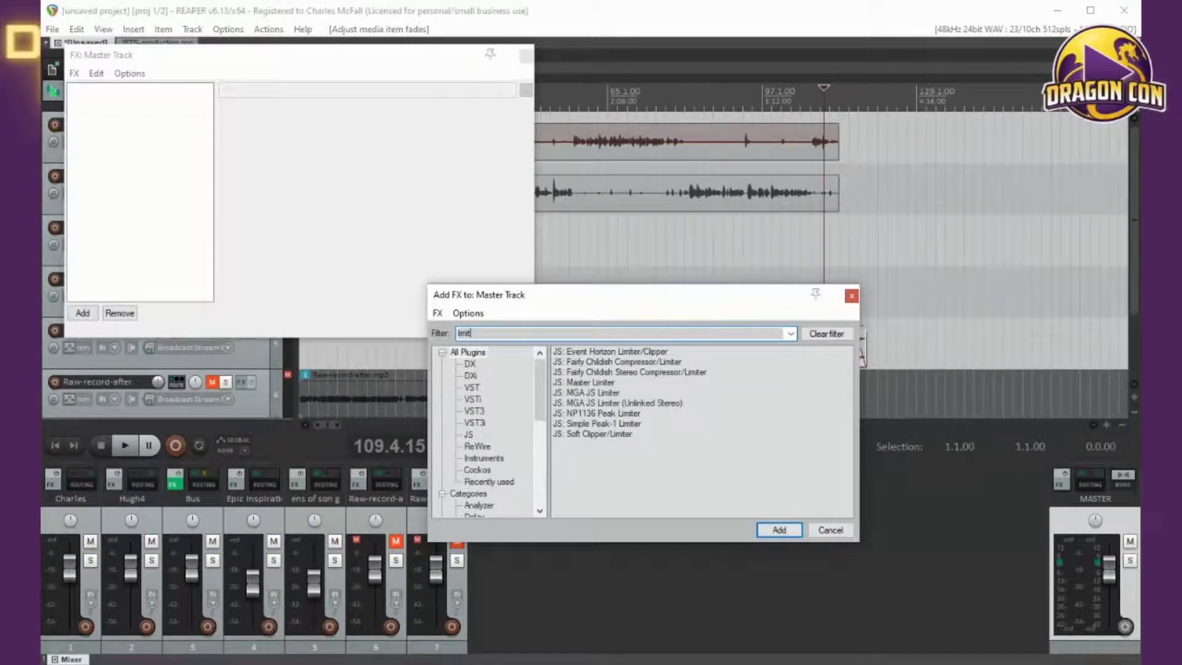
left_click(590, 382)
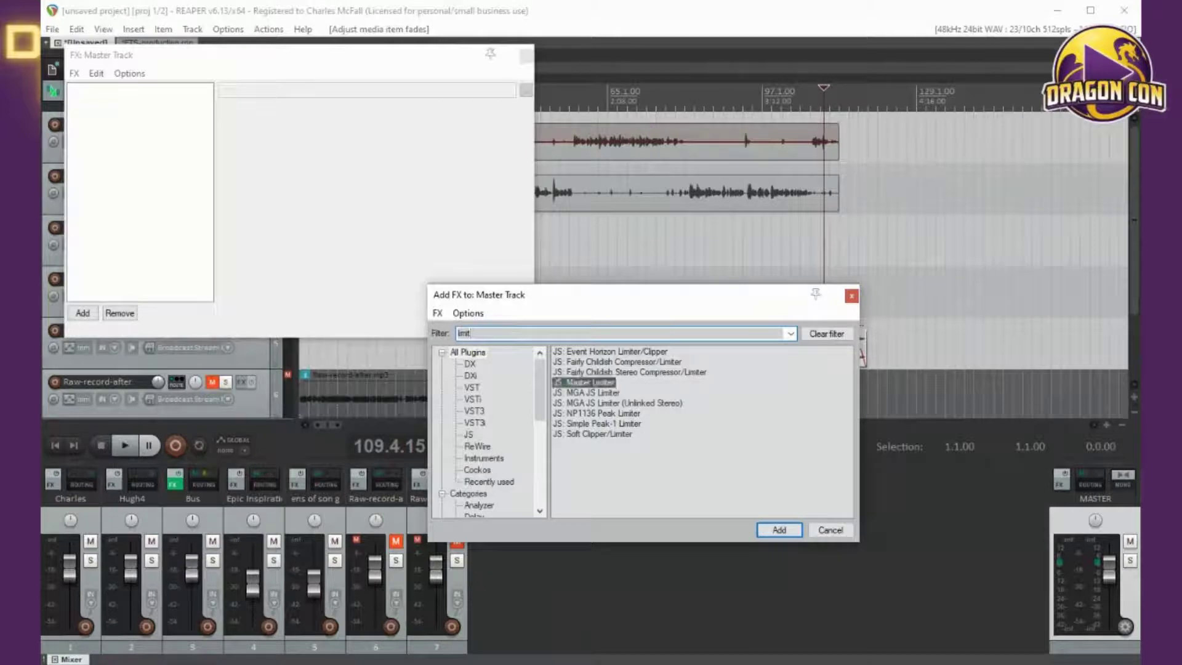
left_click(779, 529)
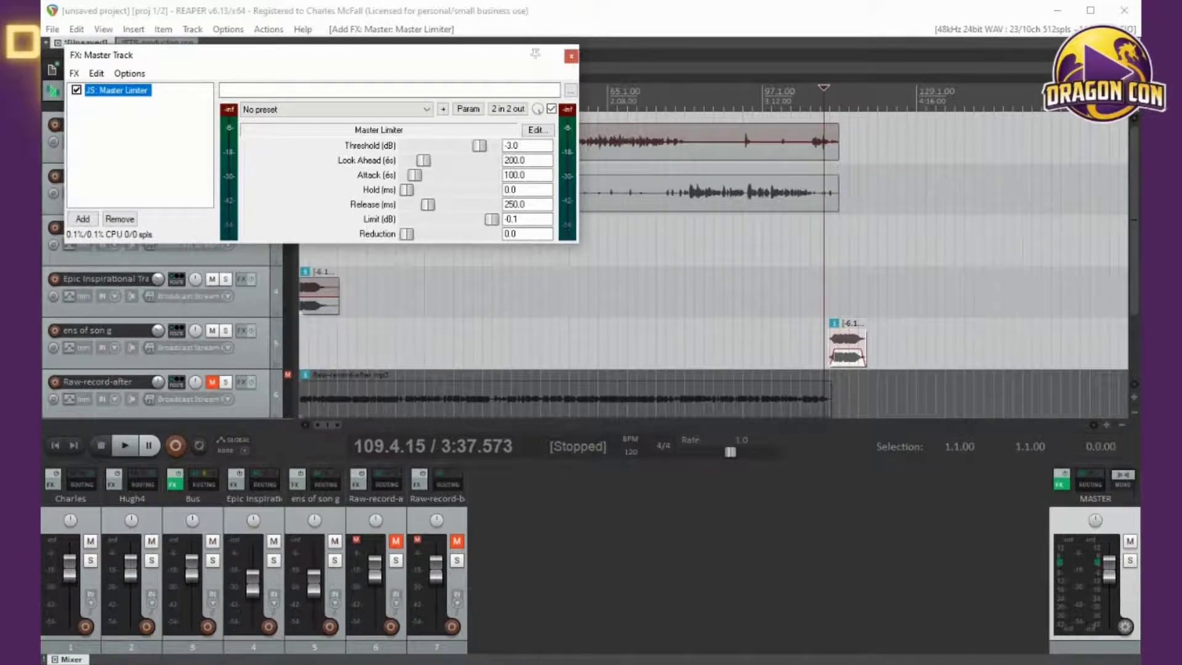
Step: Play the project from the beginning while lowering the Master Limiter's threshold to -11.0 dB, and stop playback
left_click(527, 145)
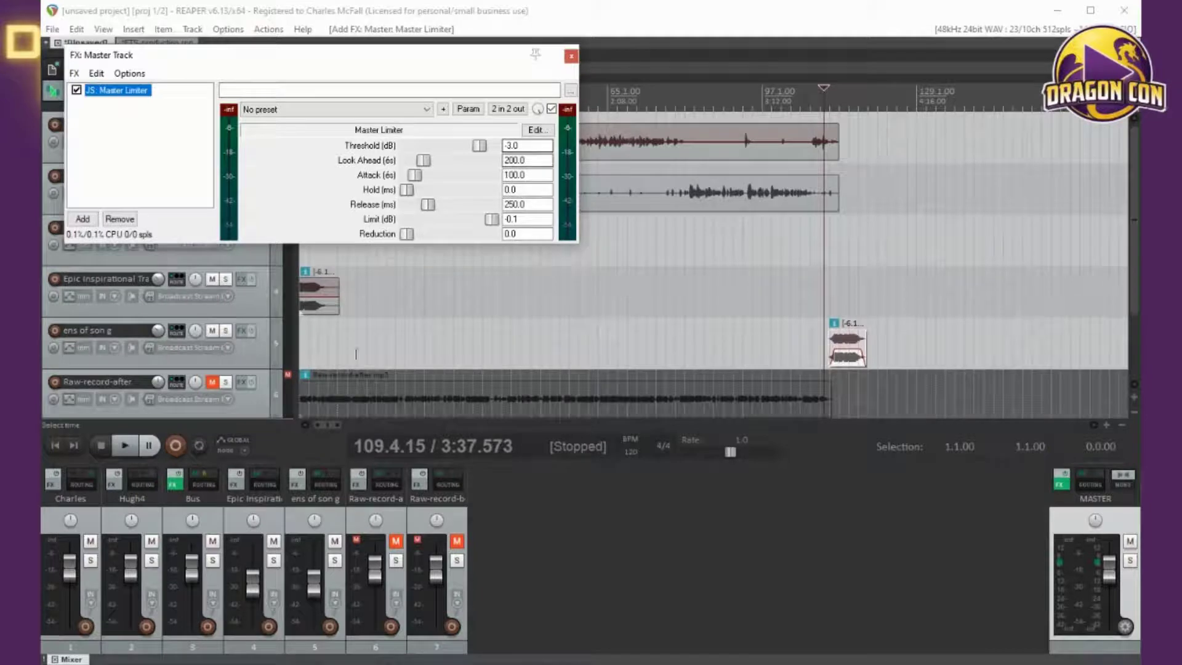
left_click(609, 40)
key("Home")
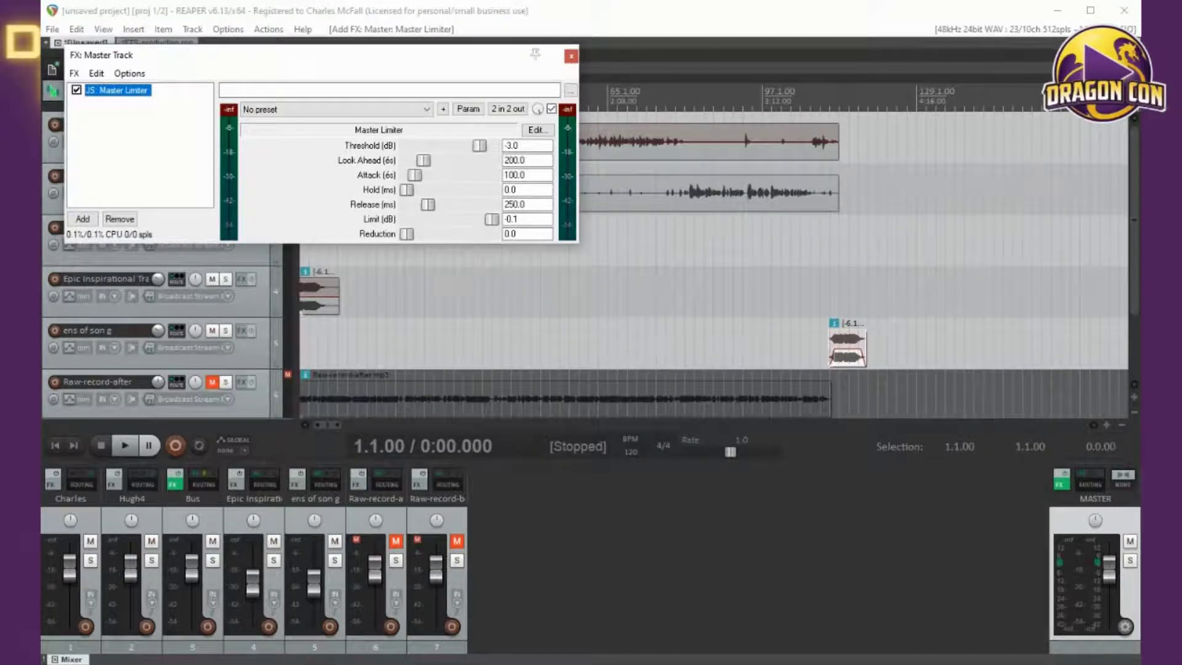
key("space")
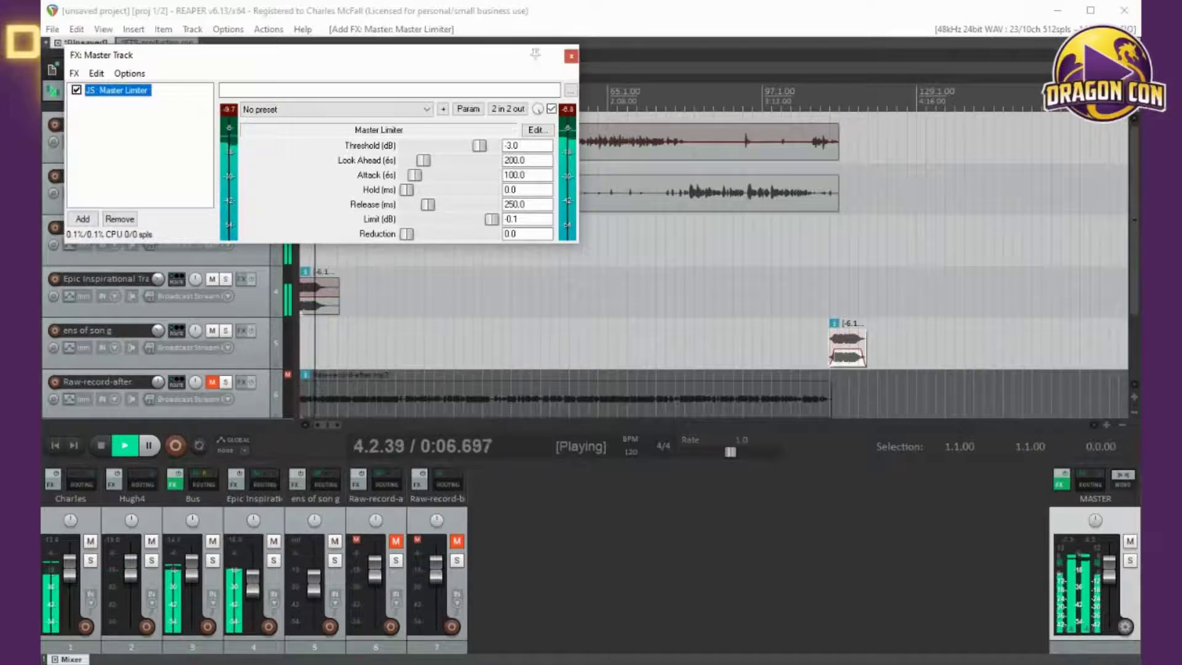
scroll(480, 146, "down", 10)
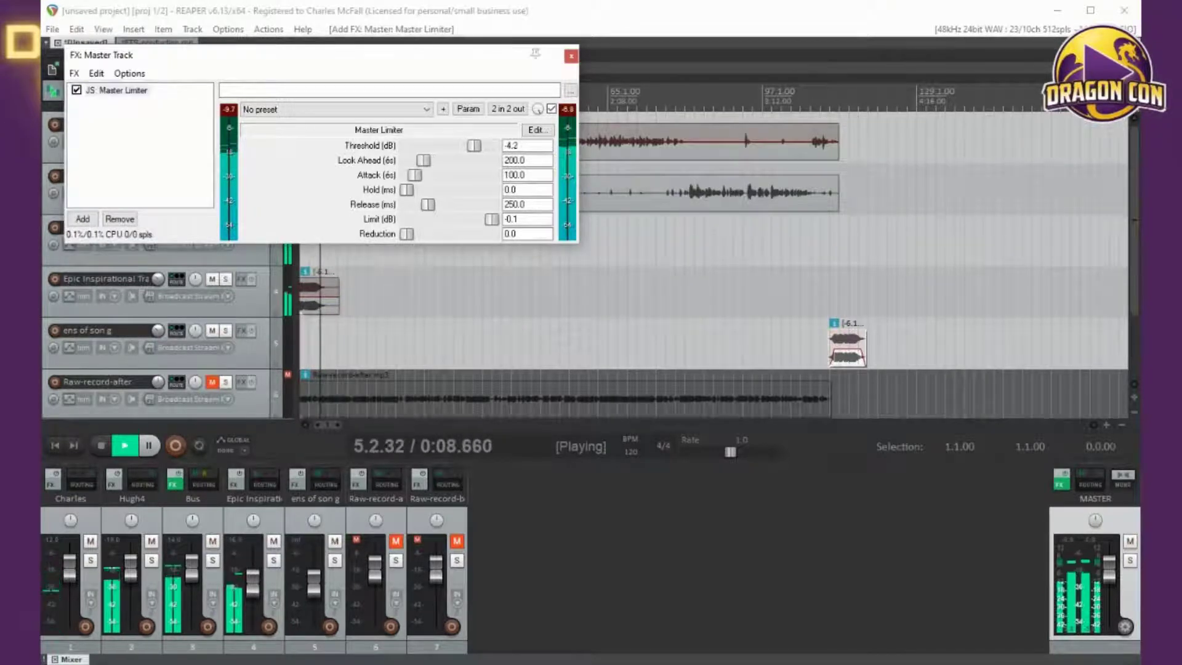
scroll(479, 146, "down", 4)
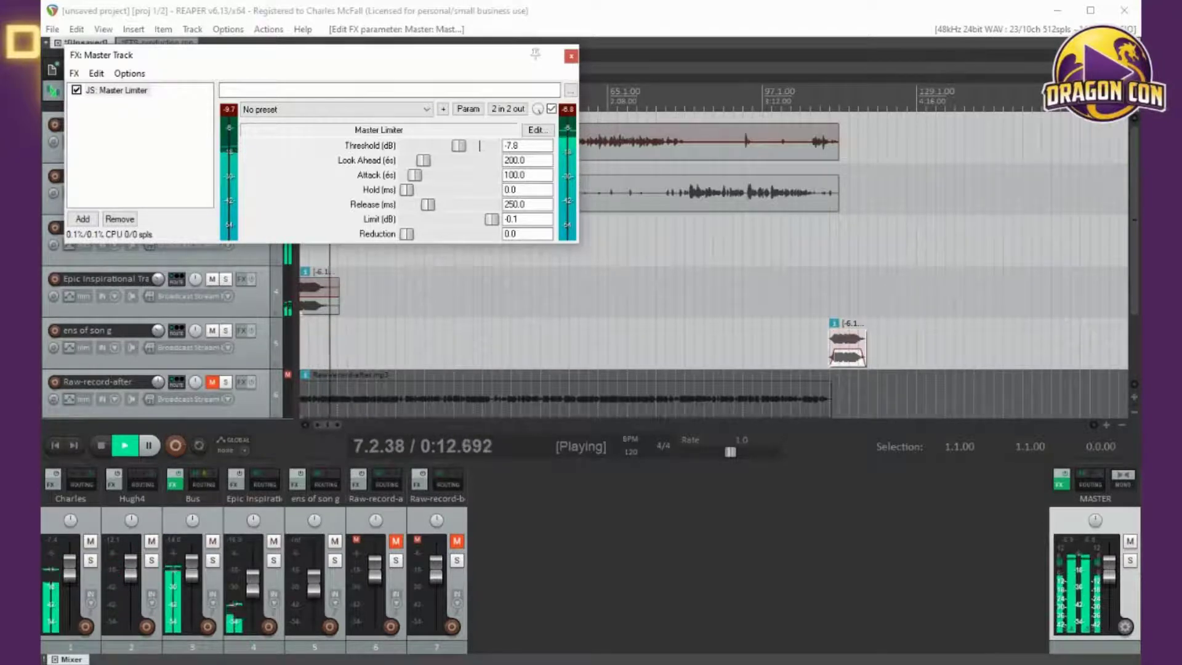
scroll(480, 146, "down", 5)
scroll(480, 145, "down", 5)
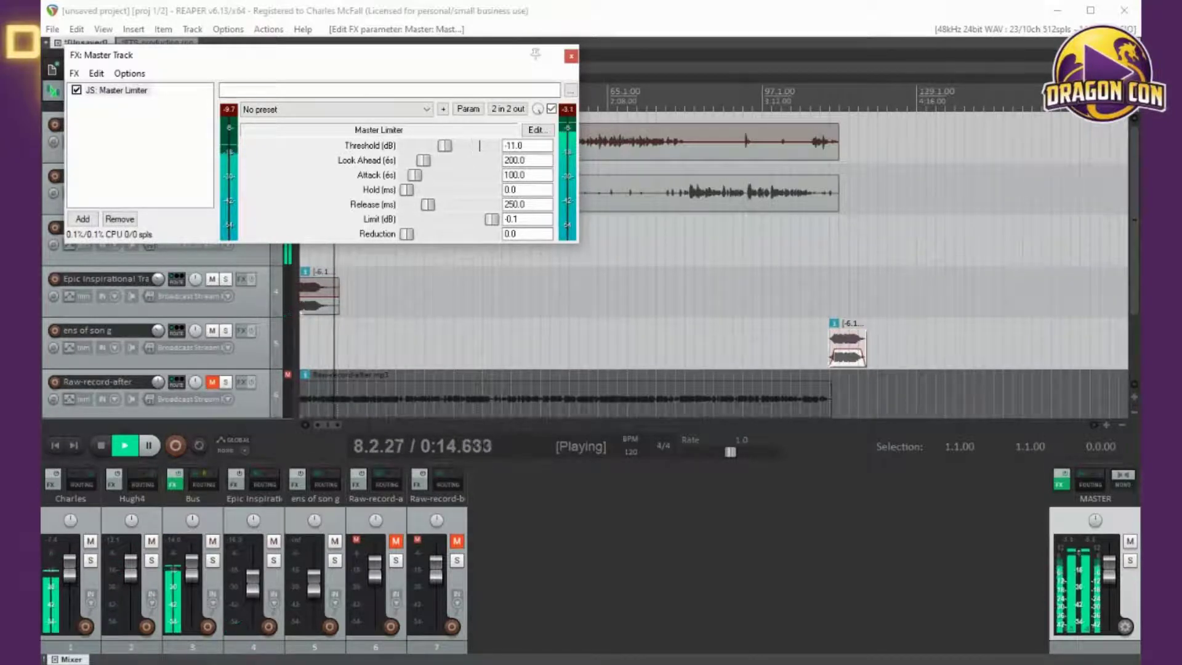
key("space")
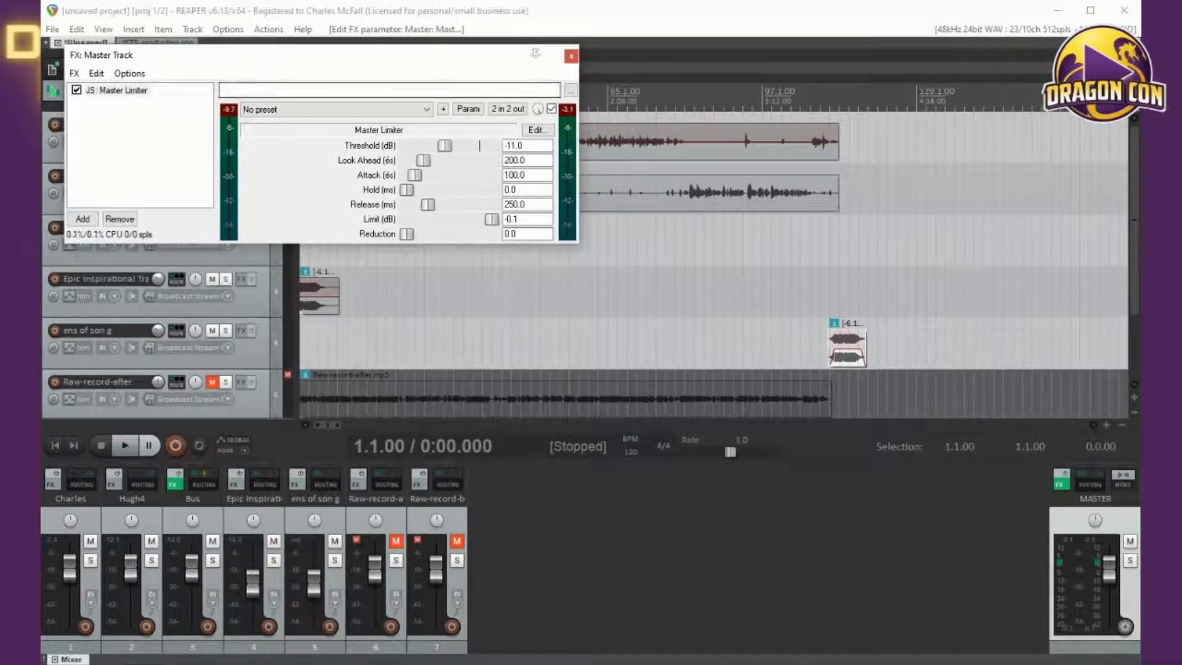
Step: Play the project from the beginning while sweeping the Master Limiter's threshold between -20.0 and -0.5 dB, ending at -16.0 dB, and stop playback
key("space")
scroll(479, 145, "down", 4)
scroll(479, 145, "down", 15)
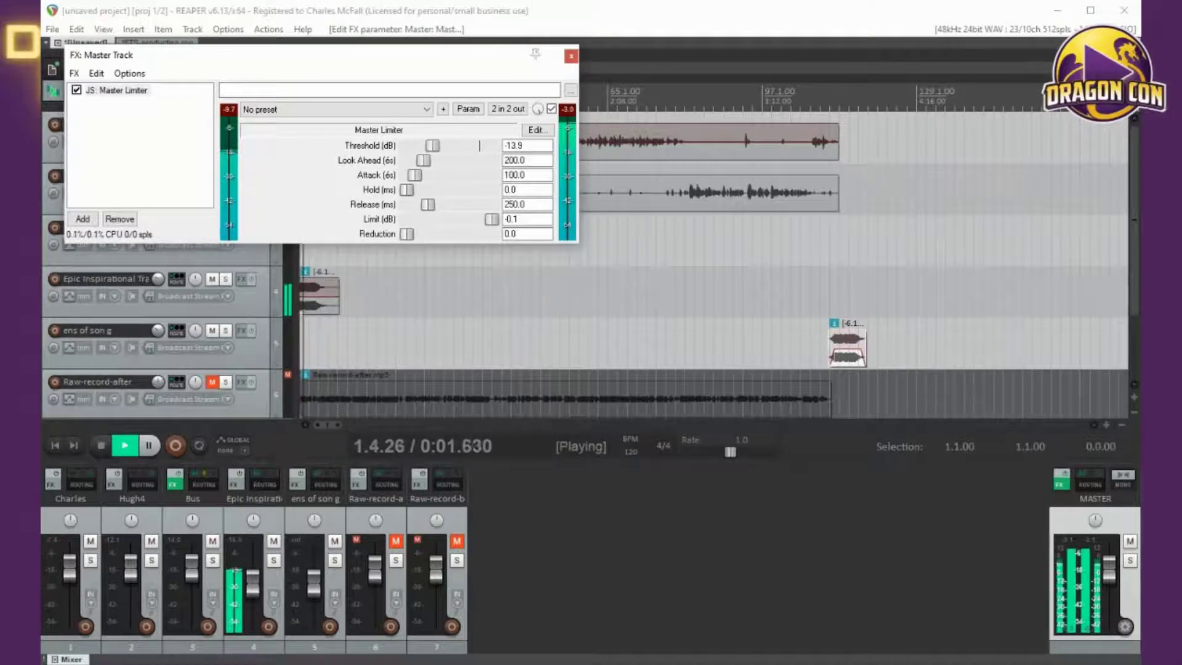
scroll(480, 145, "down", 4)
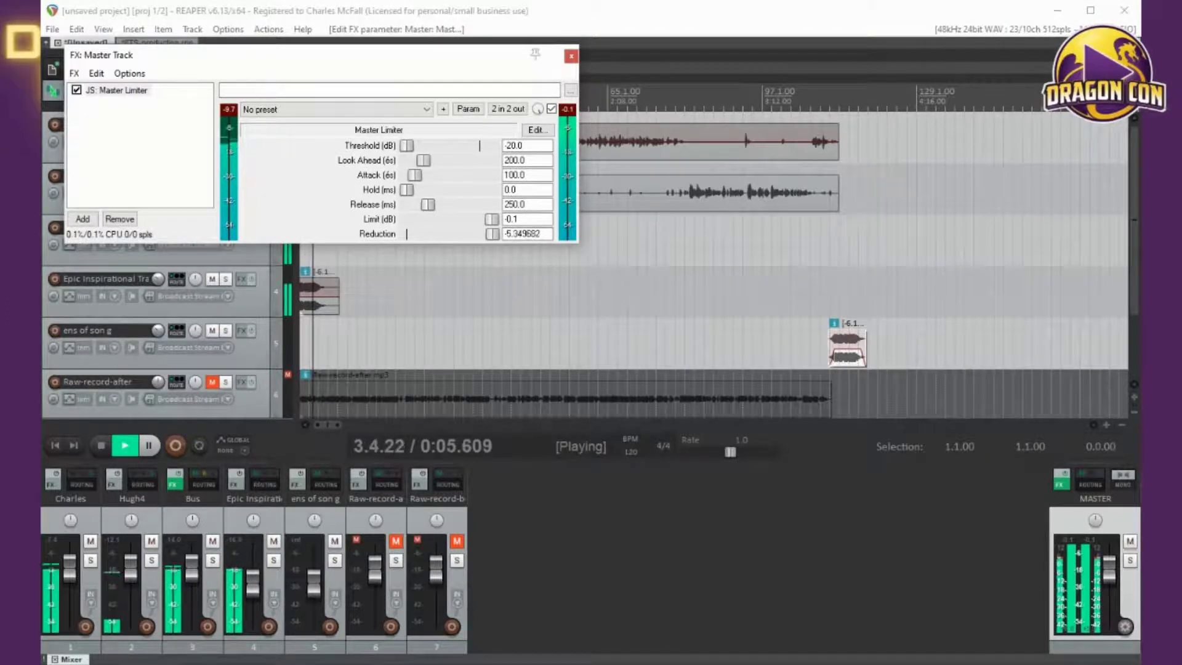
scroll(480, 145, "up", 20)
scroll(479, 145, "up", 5)
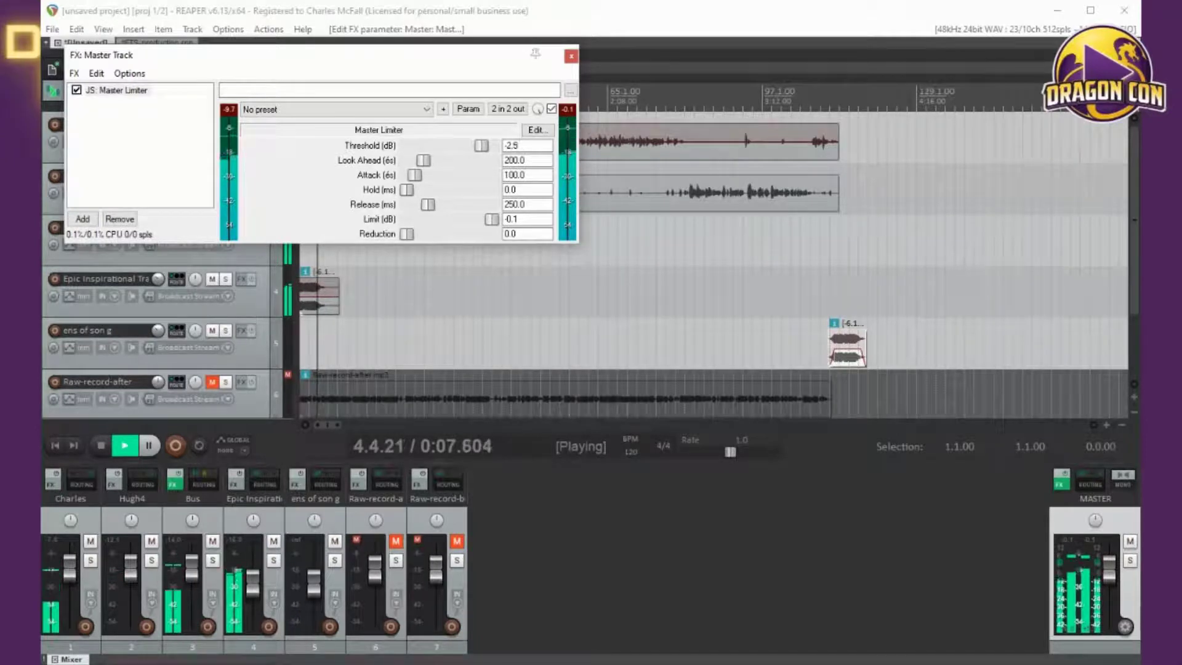
scroll(480, 145, "down", 14)
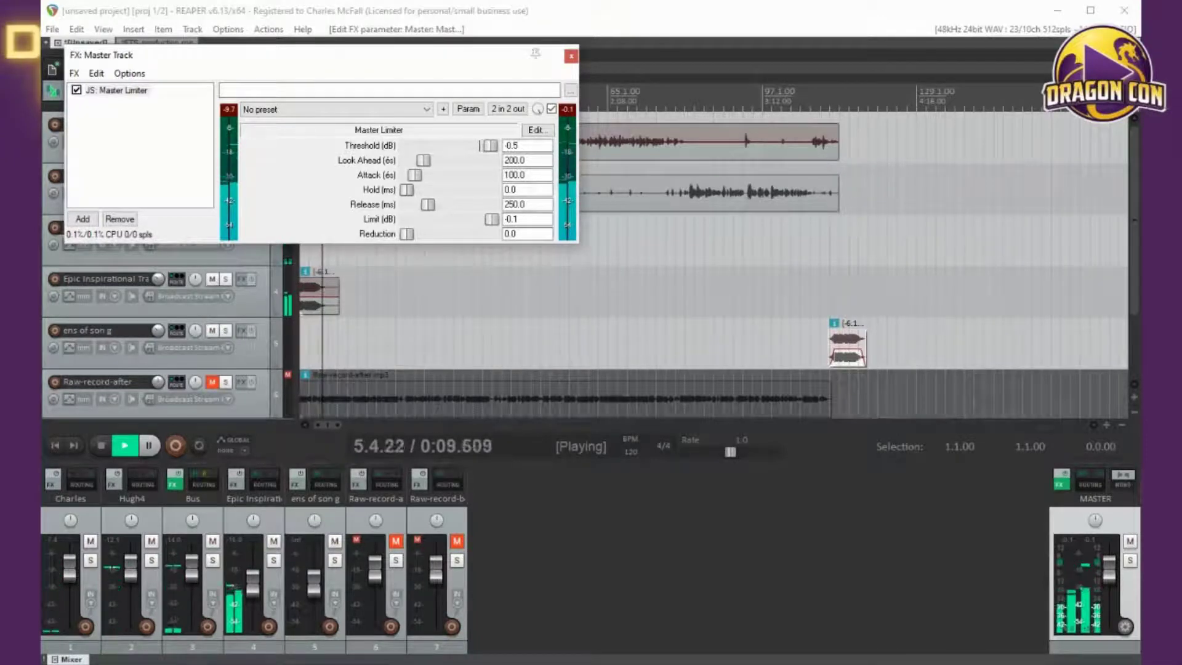
scroll(480, 145, "down", 18)
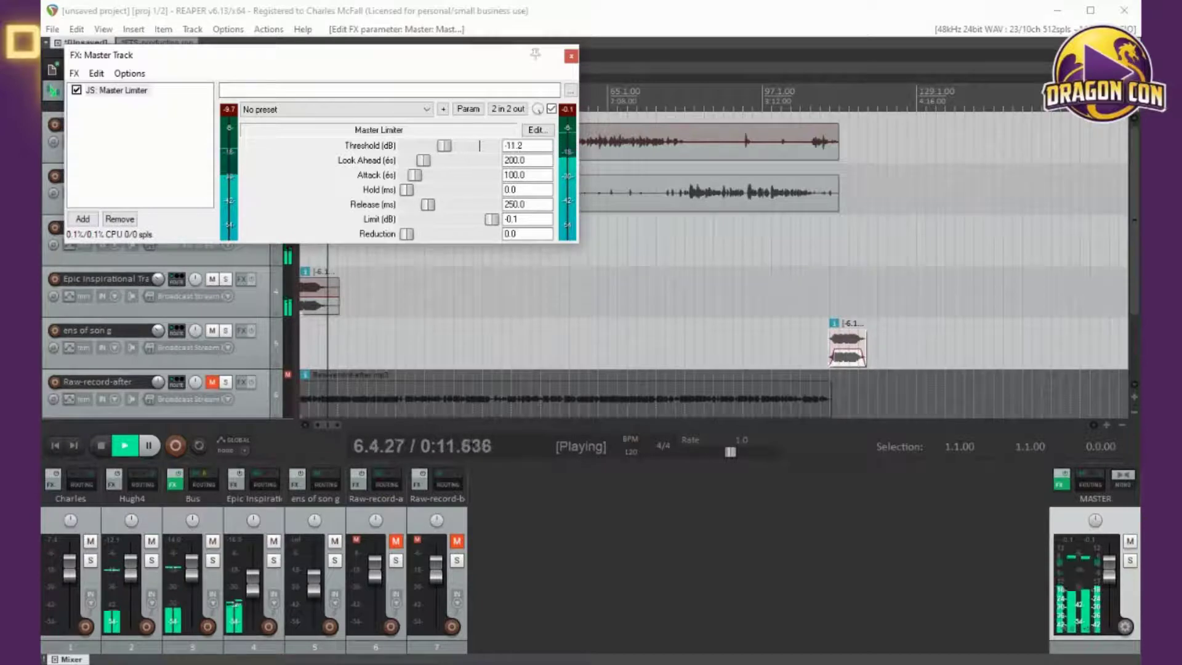
scroll(479, 145, "down", 5)
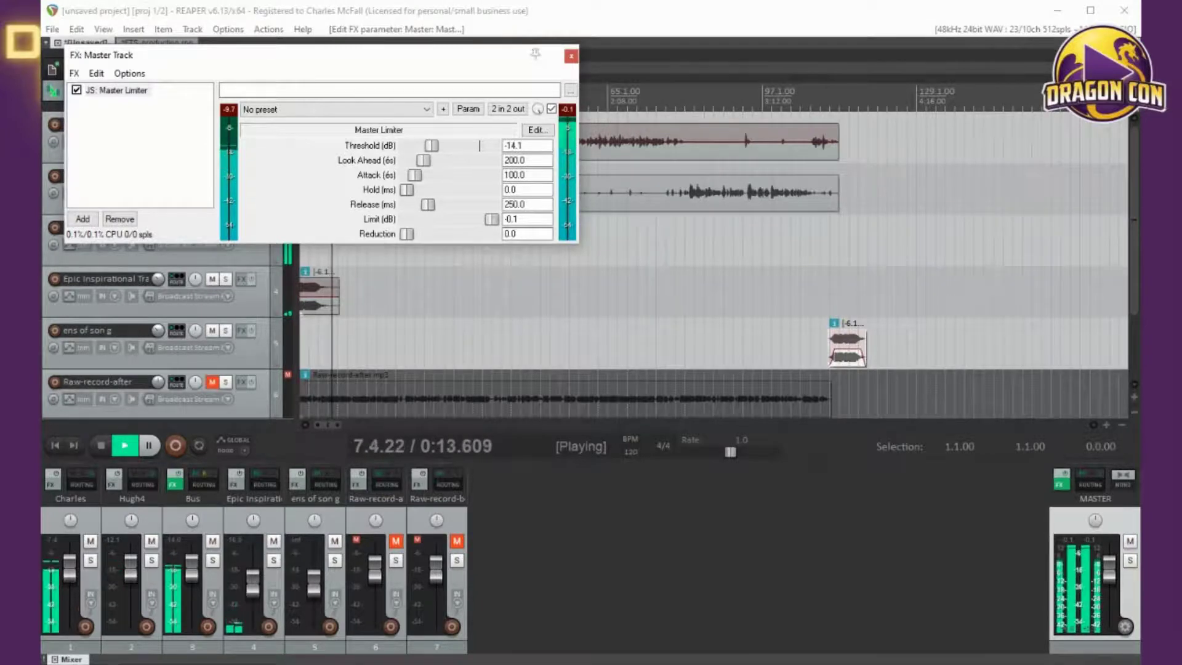
key("space")
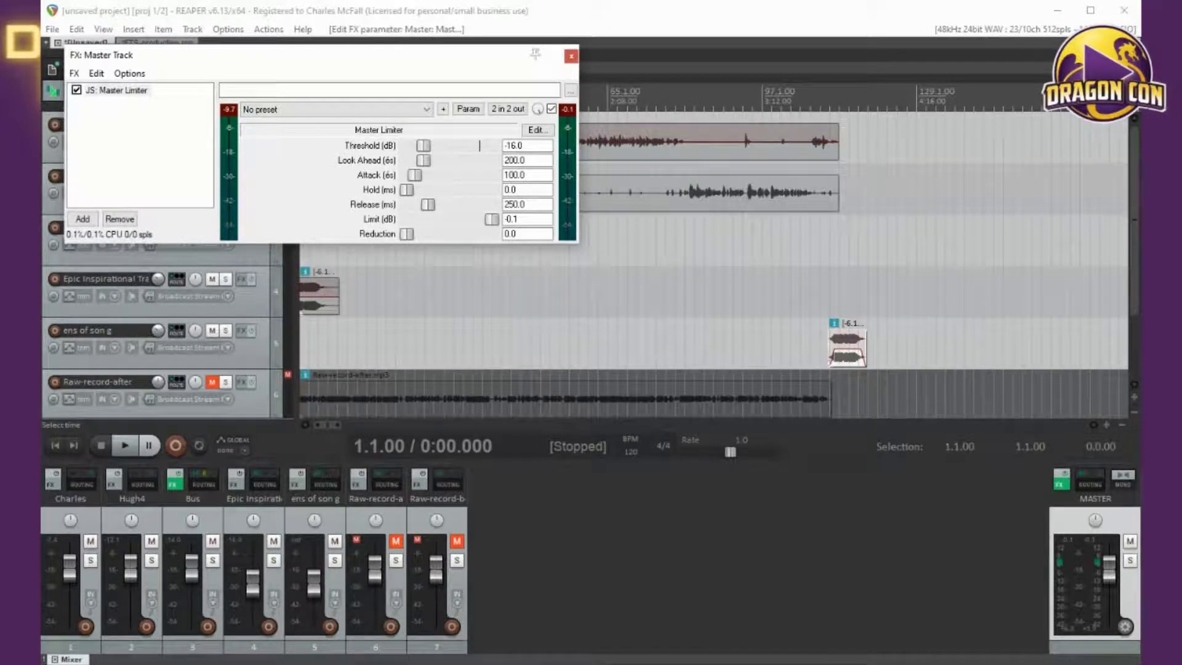
Step: Raise the Master Limiter's threshold to about -5 dB, play from the beginning while lowering it to -11.3 dB, and stop playback
left_click(479, 145)
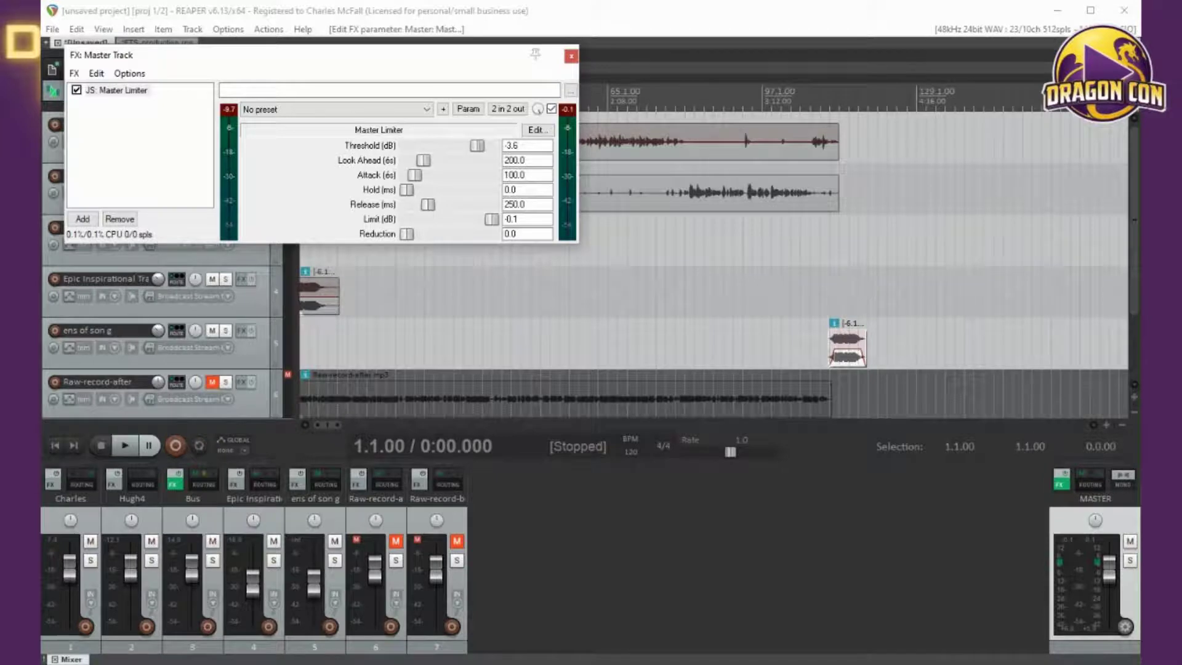
left_click_drag(477, 145, 472, 145)
key("space")
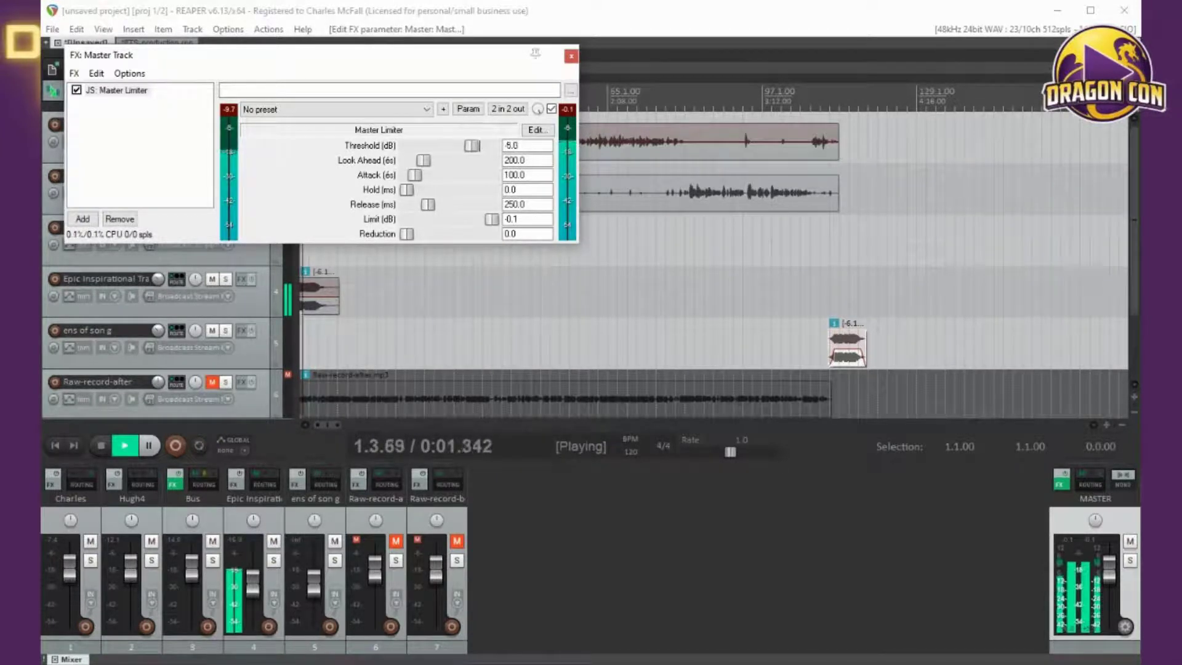
scroll(479, 145, "down", 8)
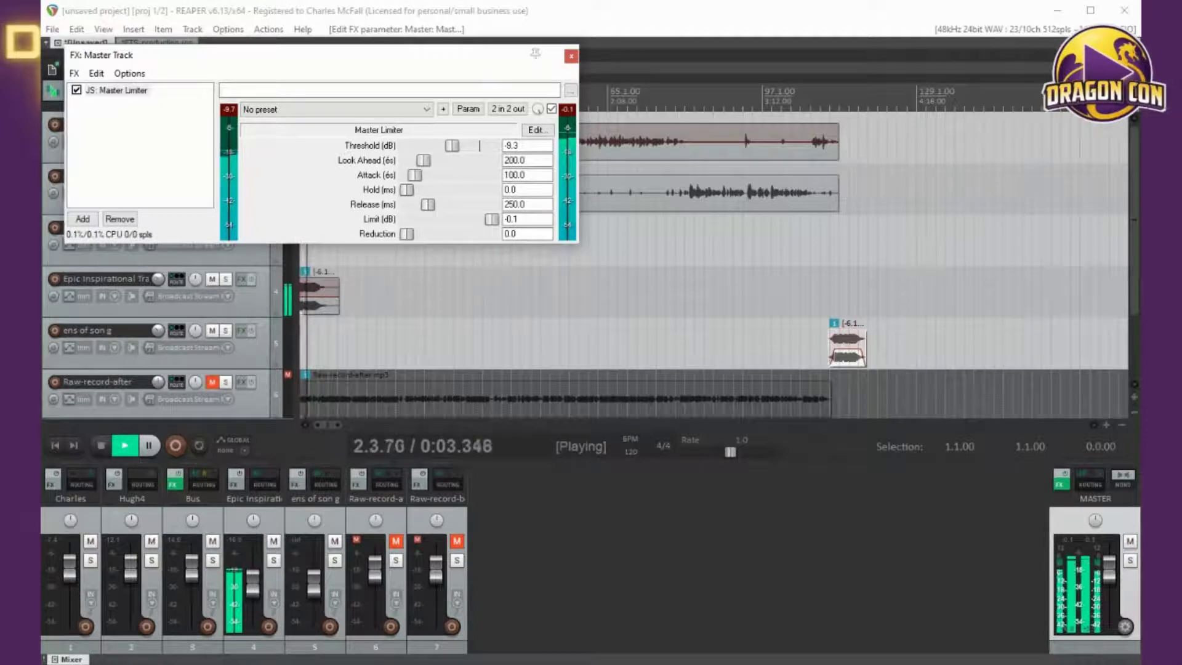
scroll(479, 145, "down", 8)
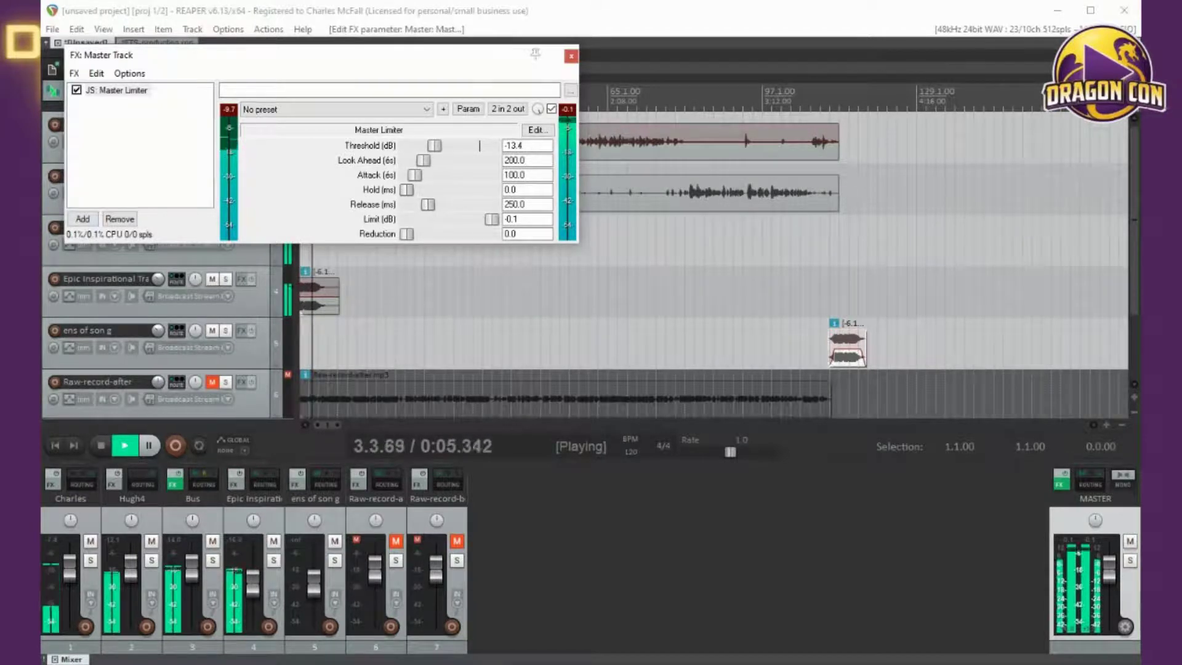
scroll(479, 145, "up", 3)
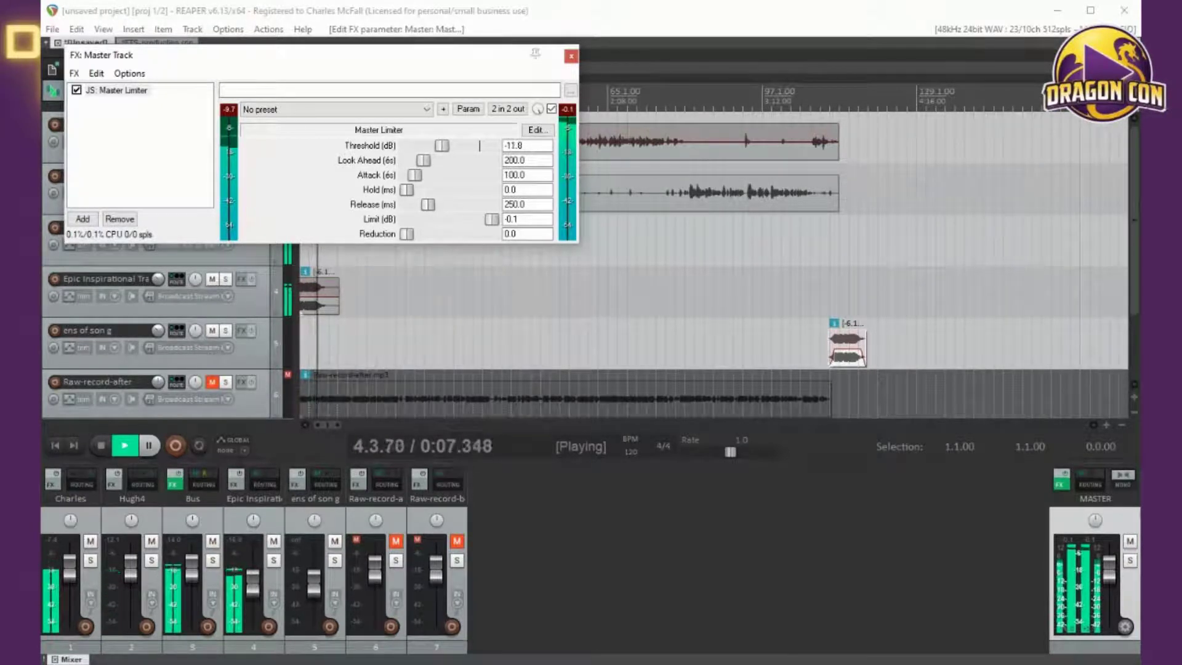
scroll(479, 146, "up", 1)
key("space")
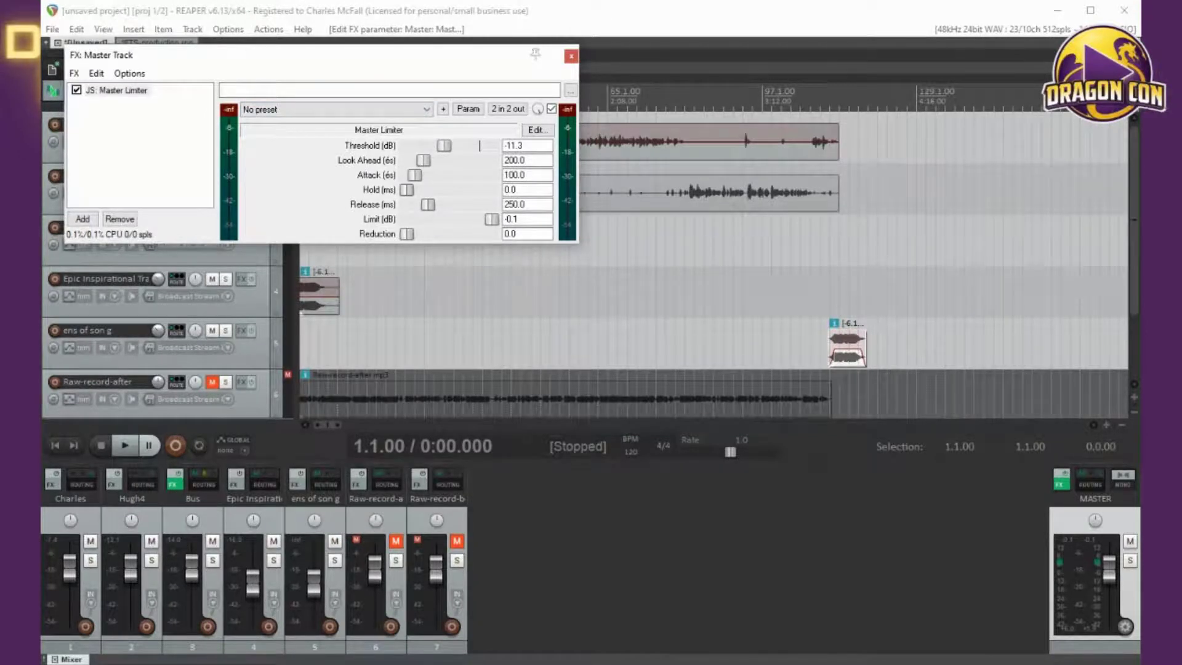
Step: Reset the Master Limiter's threshold to -3.0 dB, lower it to -10.6 dB during playback, and replay the opening to check the sound
left_click(480, 145)
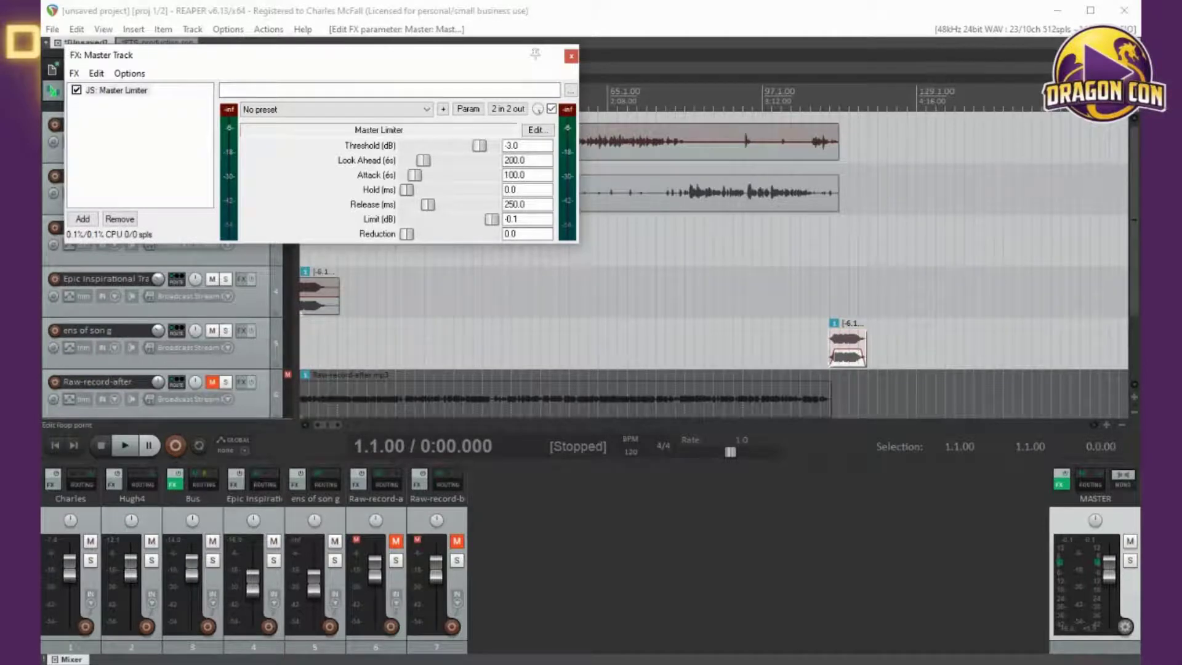
key("space")
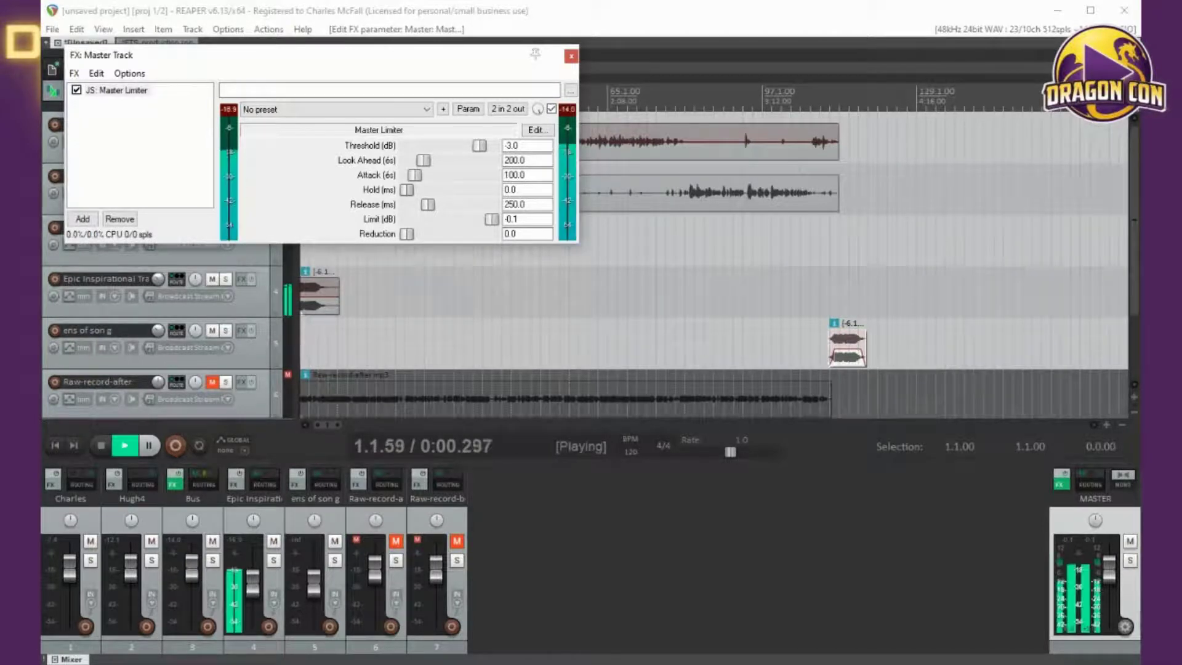
left_click_drag(472, 145, 447, 145)
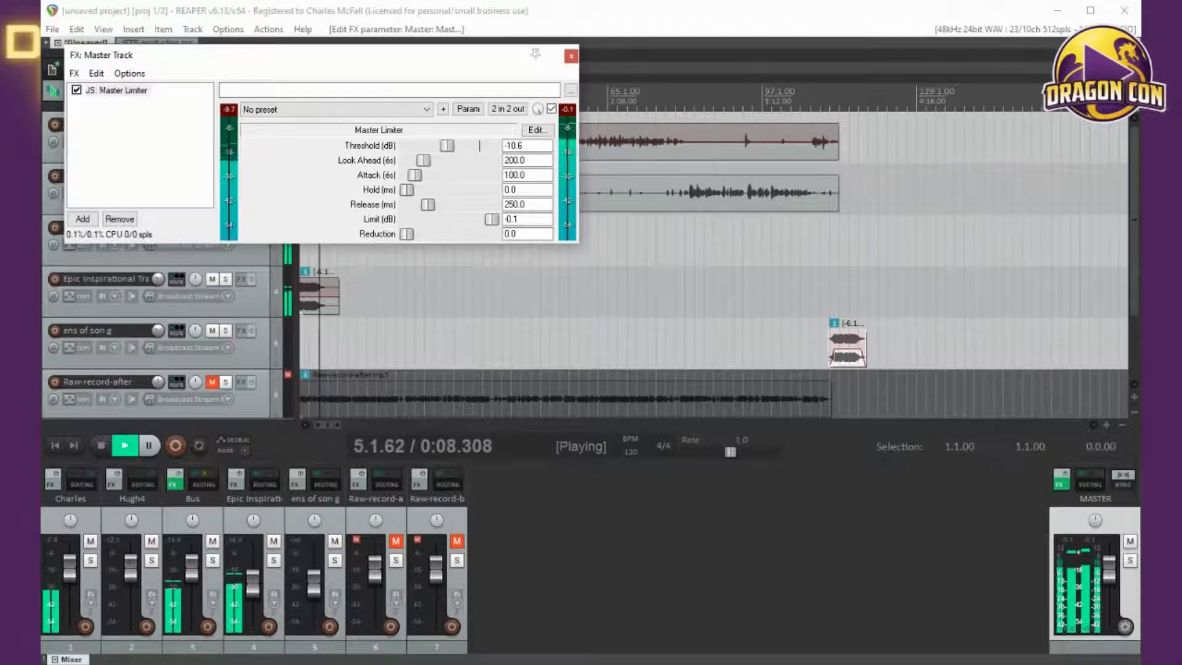
key("space")
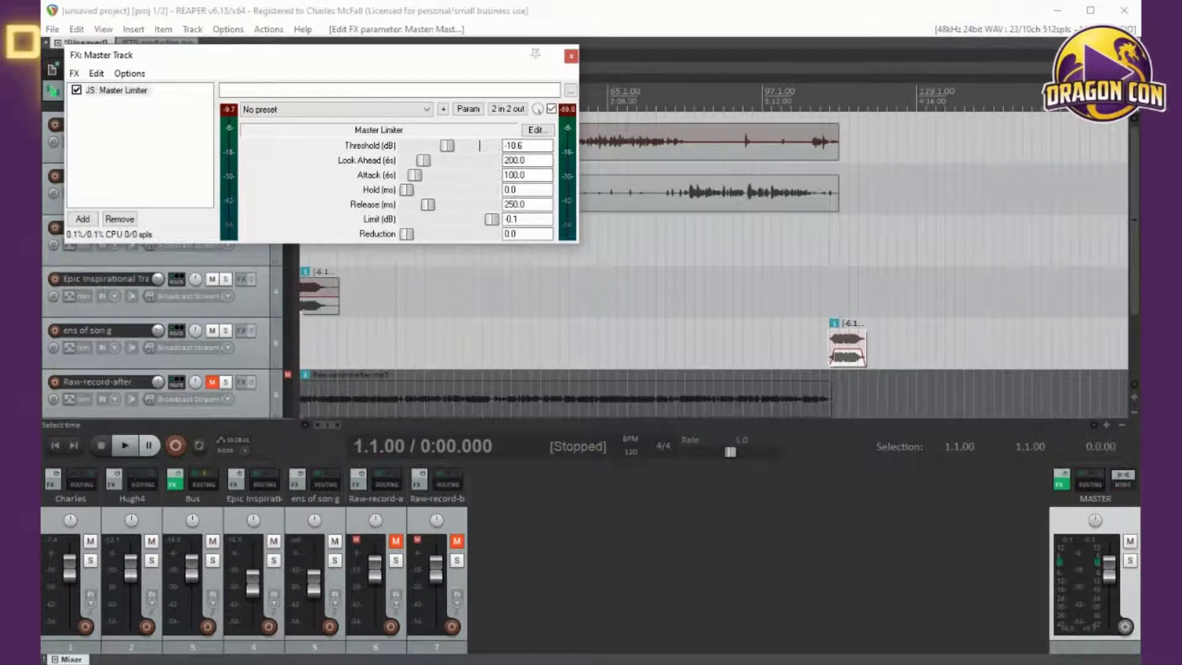
key("space")
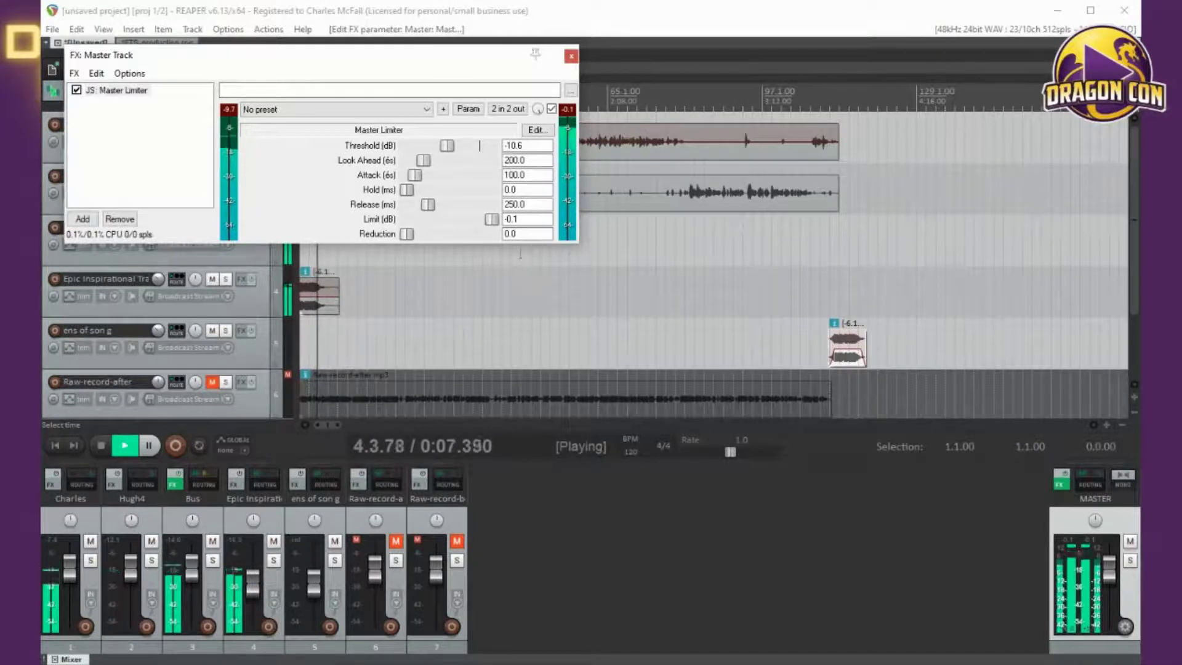
key("space")
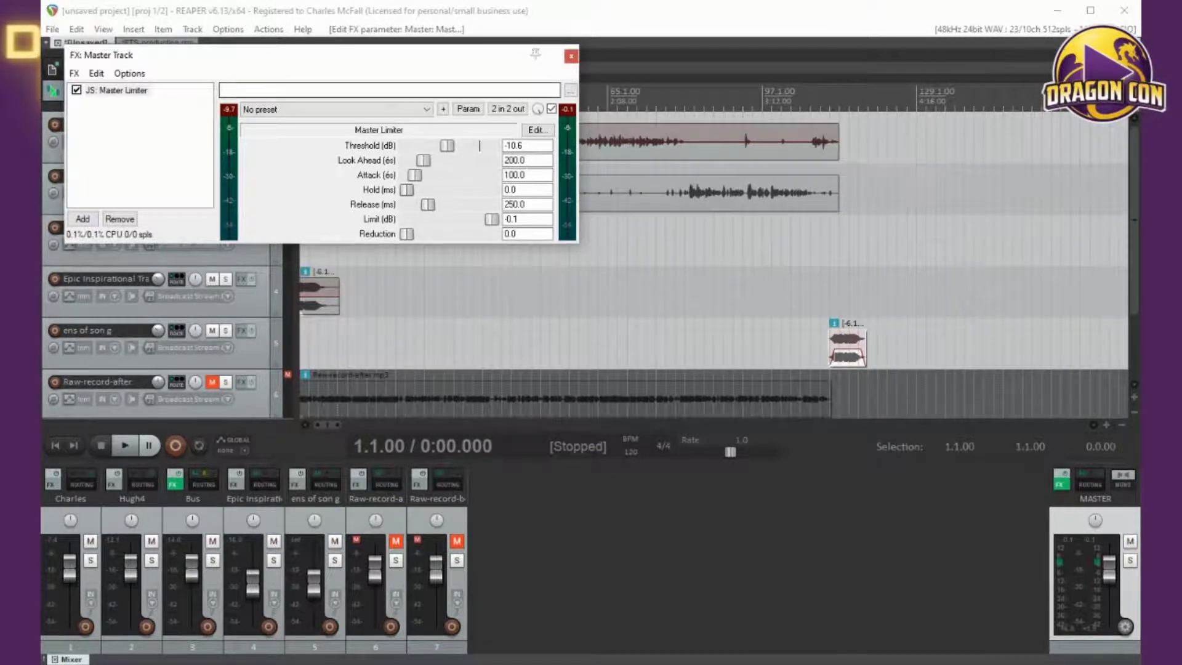
Step: Browse the limiter effects and plug-in categories available for the master track without adding any, and close the effects windows
key("alt+Tab")
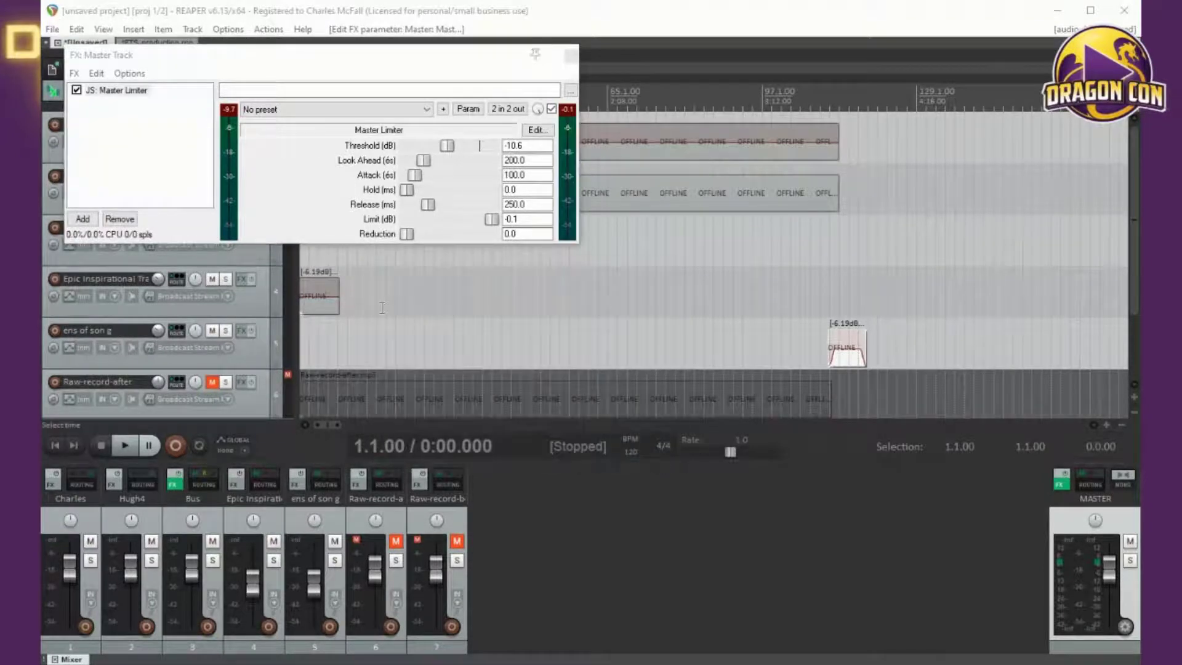
left_click(571, 57)
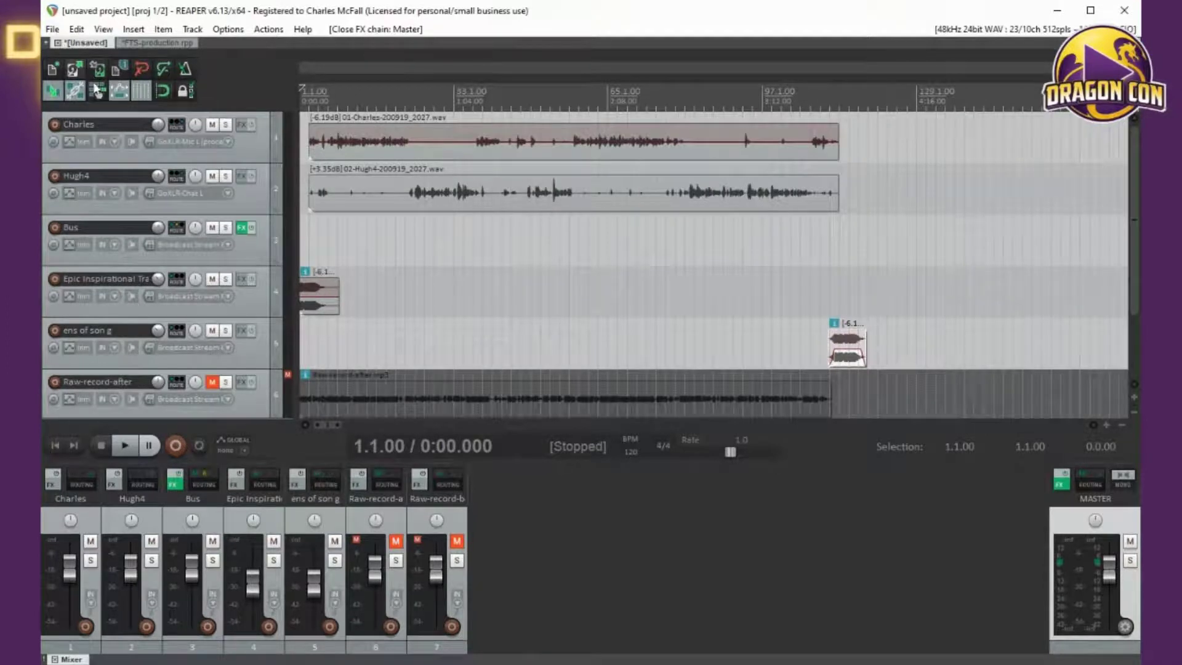
left_click(1060, 489)
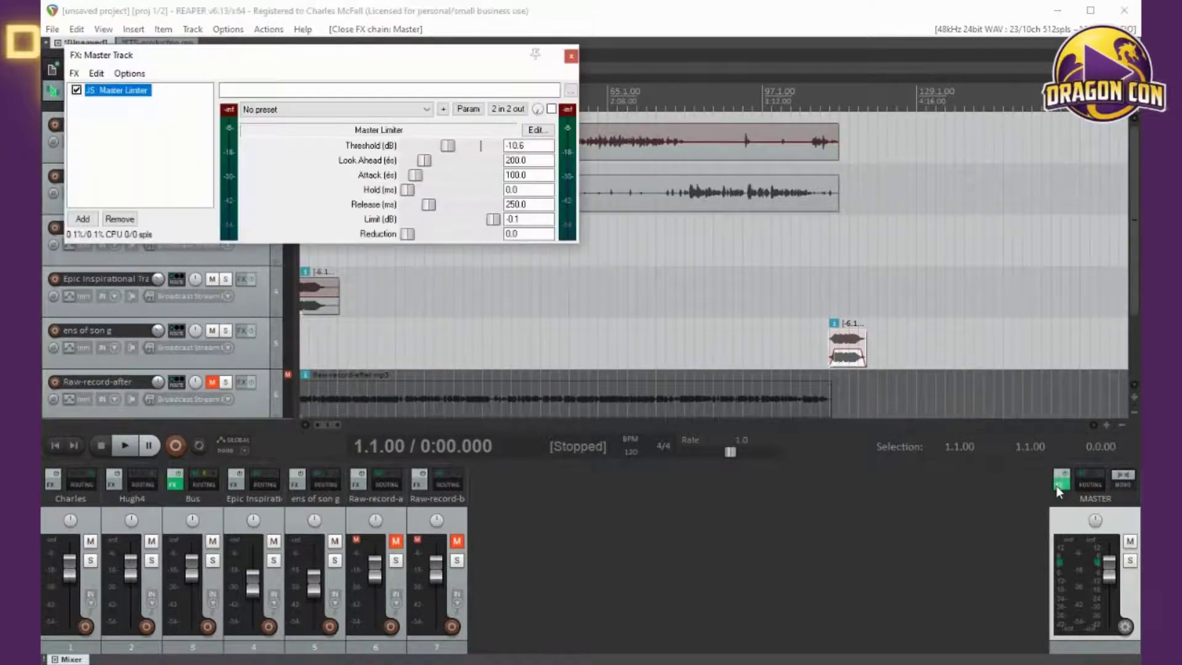
left_click(83, 218)
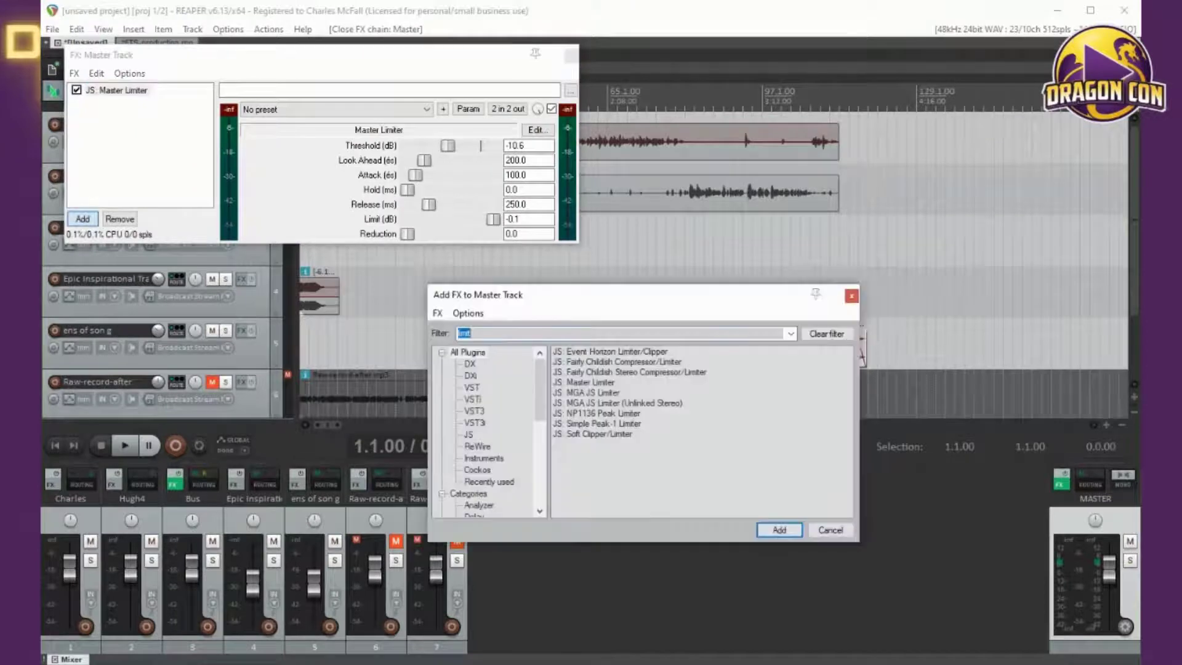
scroll(487, 431, "down", 3)
scroll(486, 430, "down", 4)
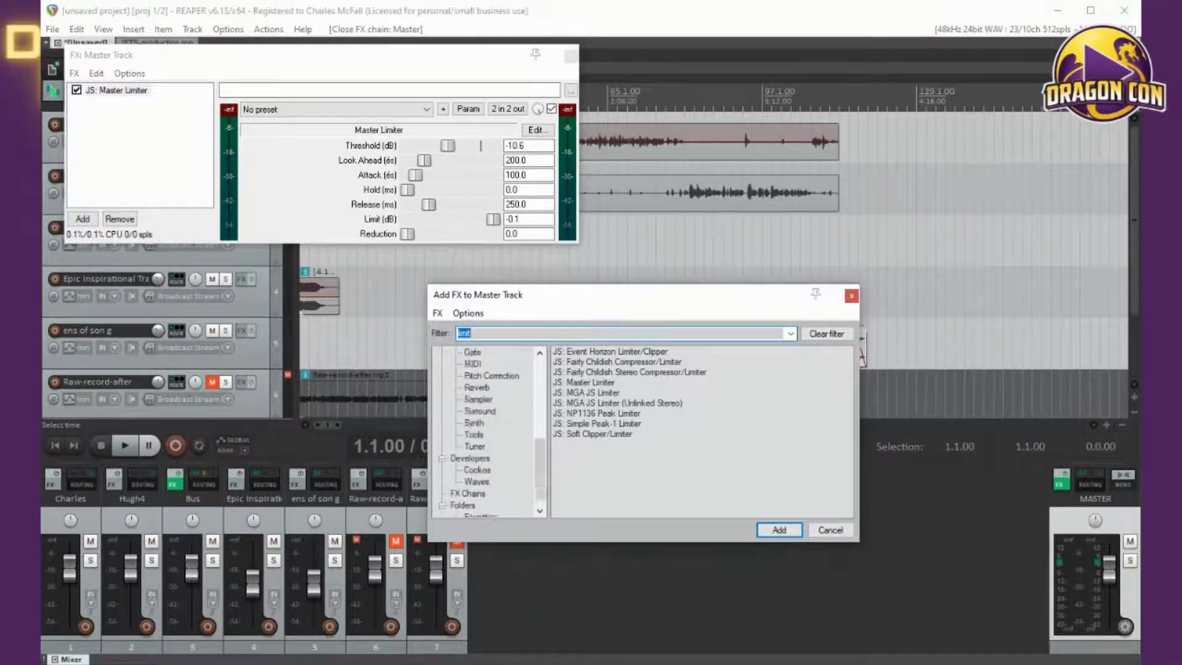
scroll(486, 431, "up", 3)
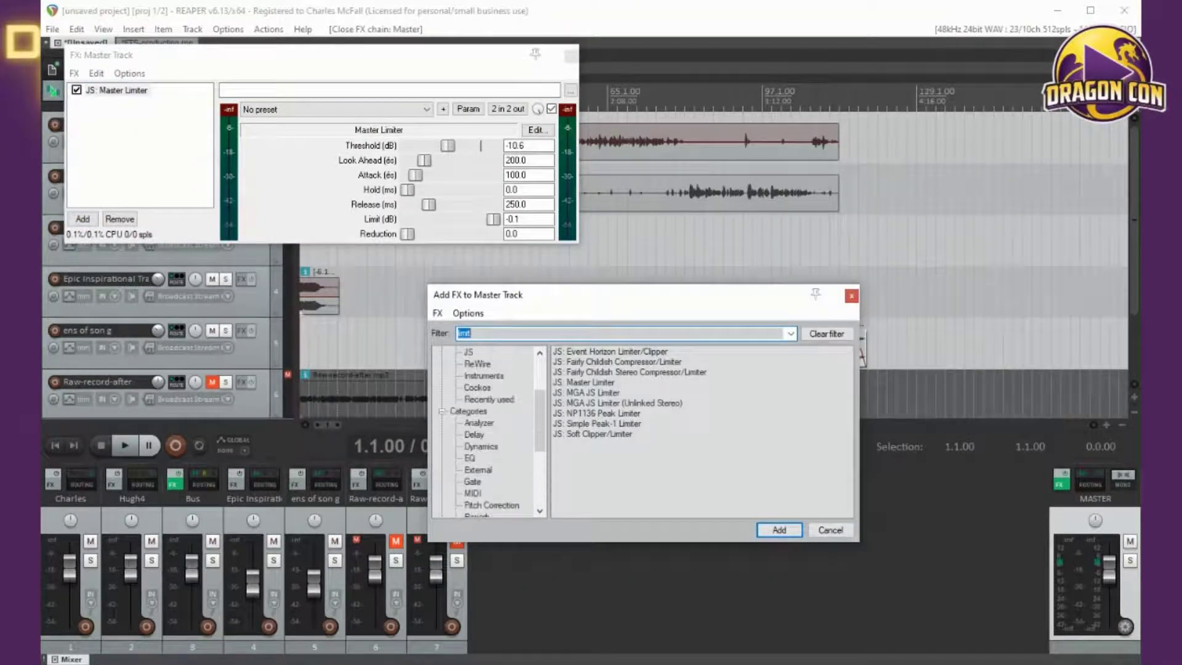
scroll(487, 431, "up", 3)
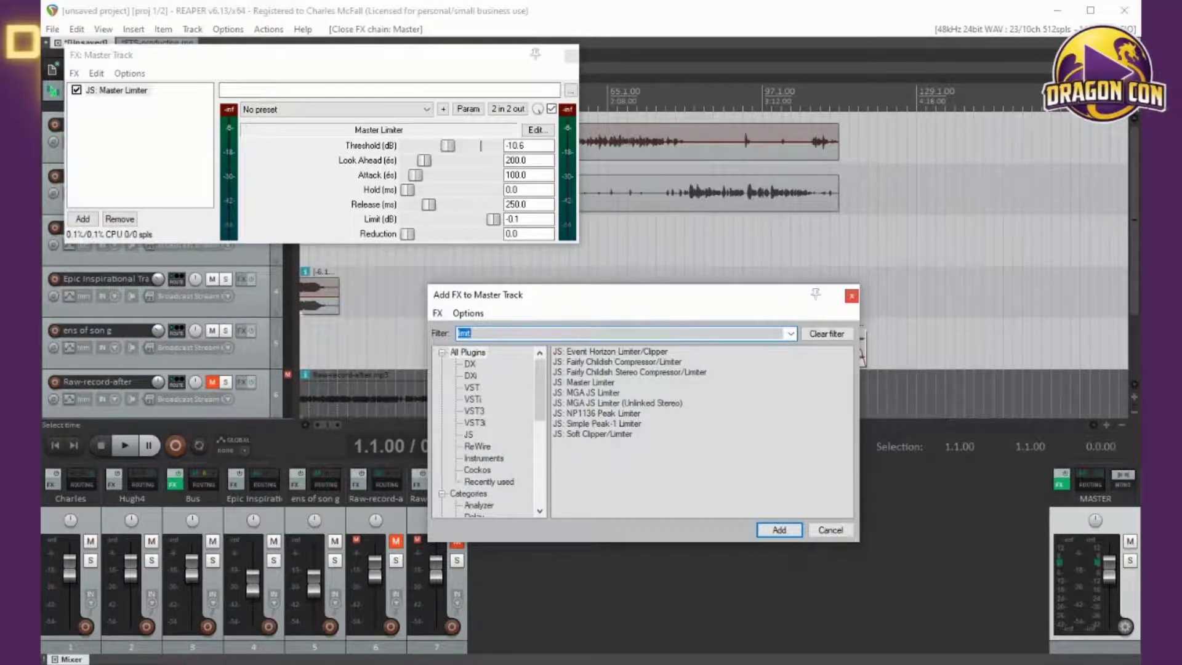
left_click(851, 296)
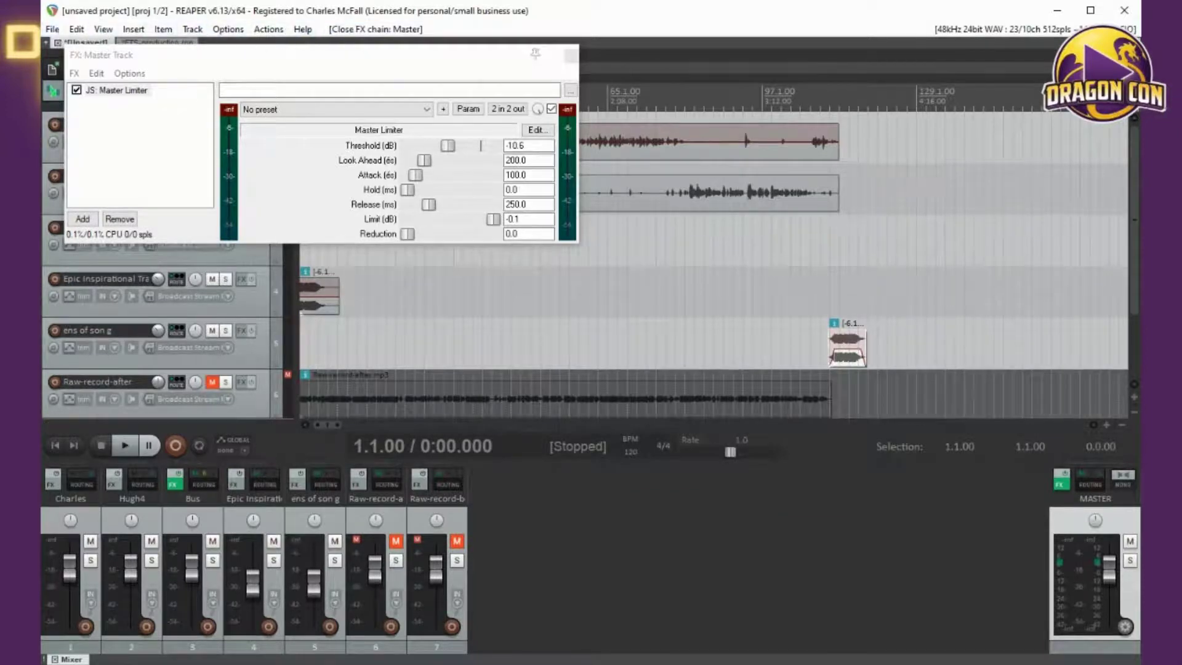
left_click(570, 55)
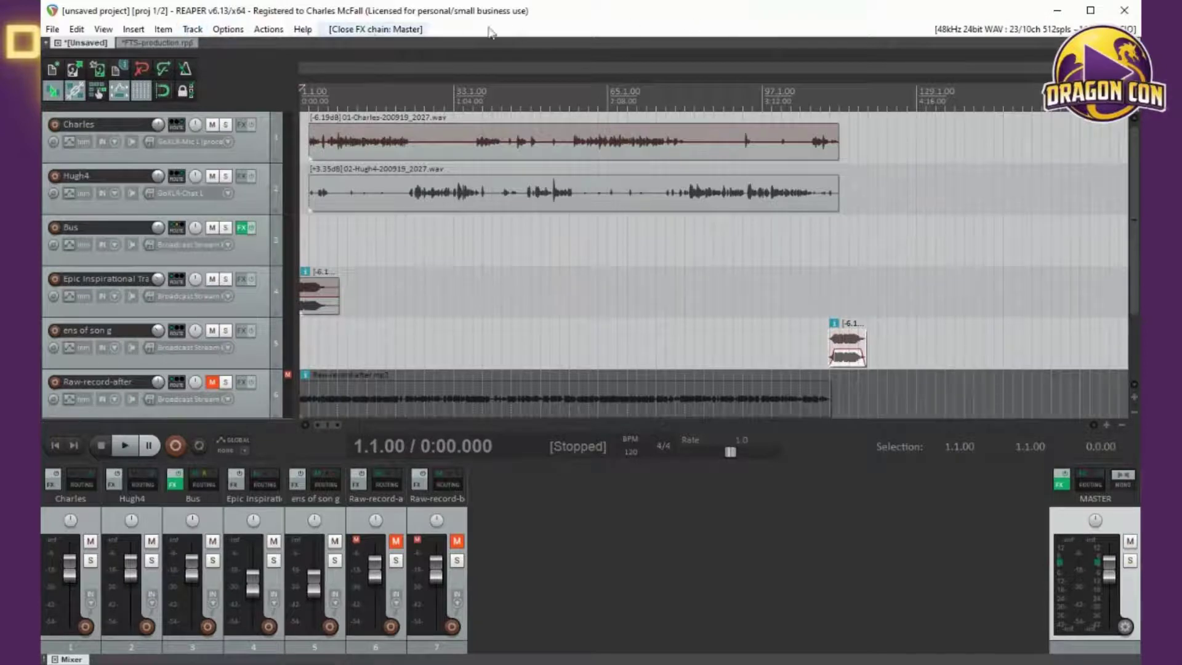
Step: Close REAPER and save all open projects, naming the unsaved one dmt-busses
left_click(1124, 11)
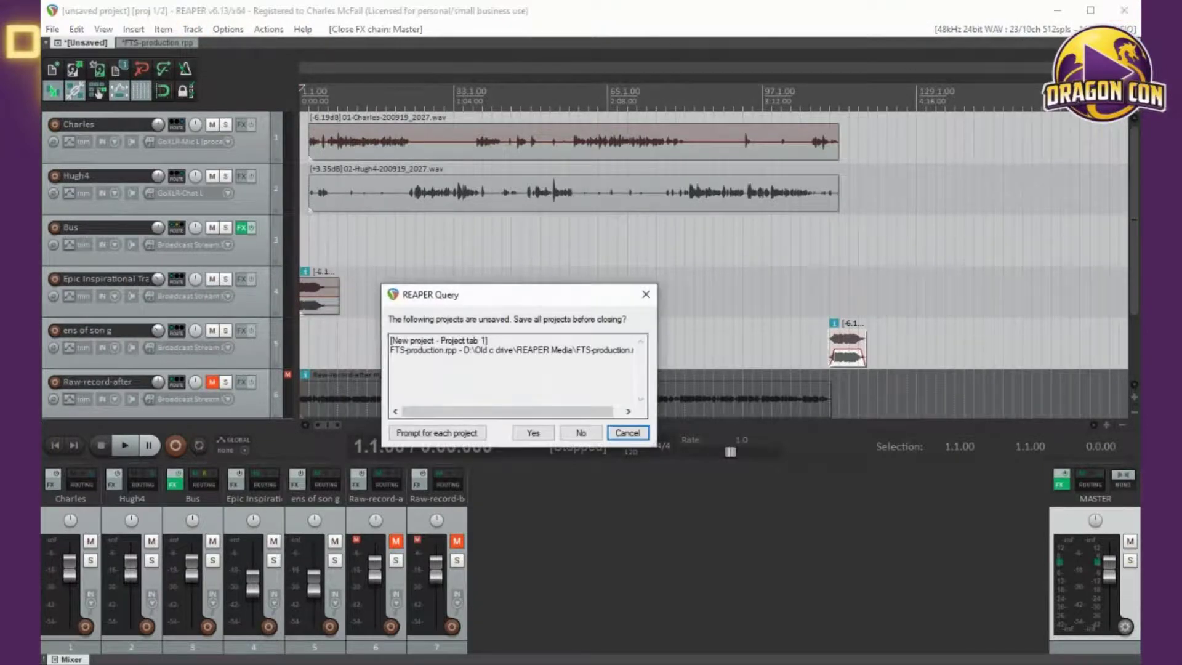
left_click(533, 432)
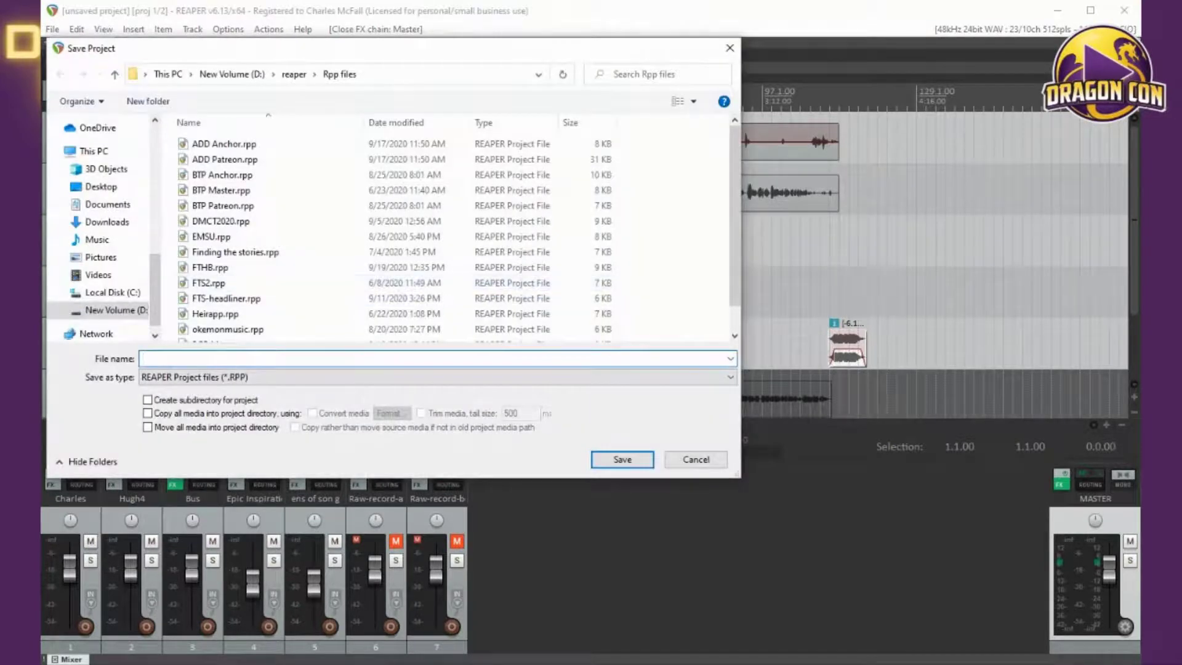
type("dmt-busses")
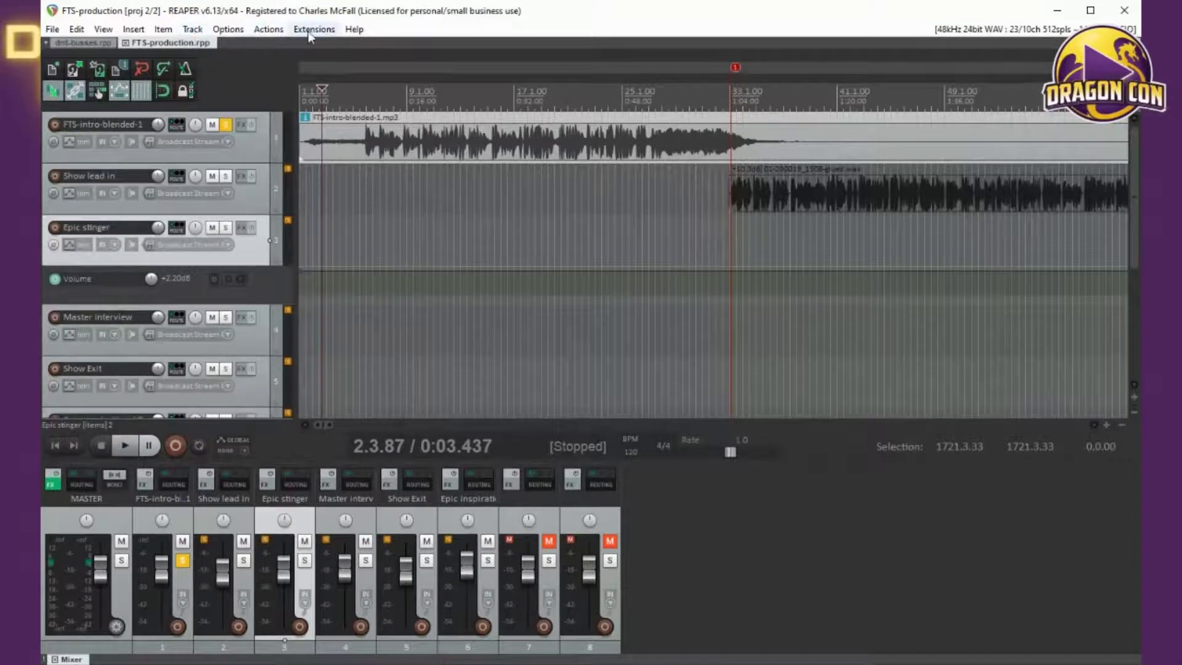
Step: Switch from FTS-production to the dmt-busses project and open the SWS extension's Loudness analysis window
key("minus")
key("minus")
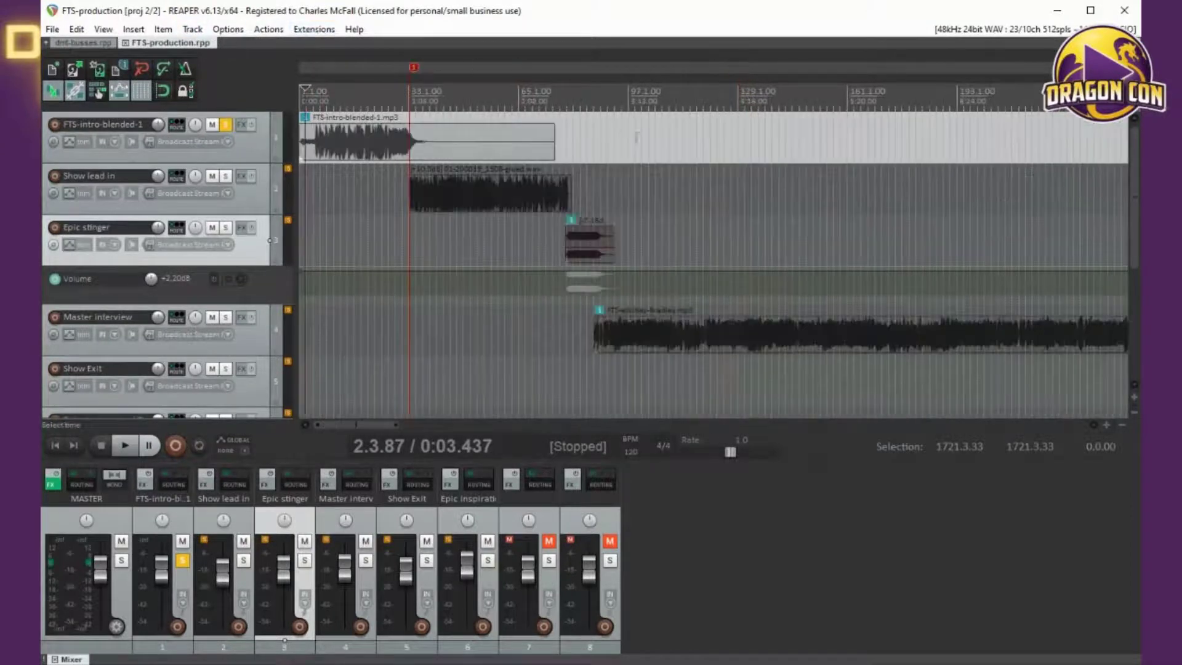
left_click(110, 42)
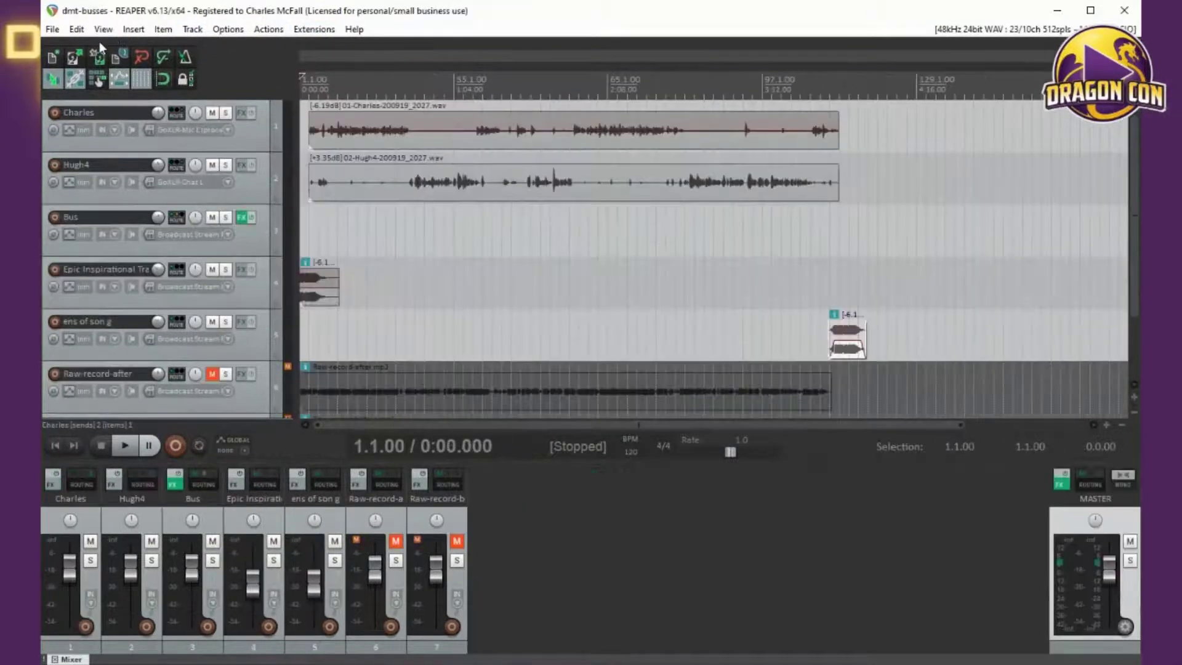
left_click(319, 29)
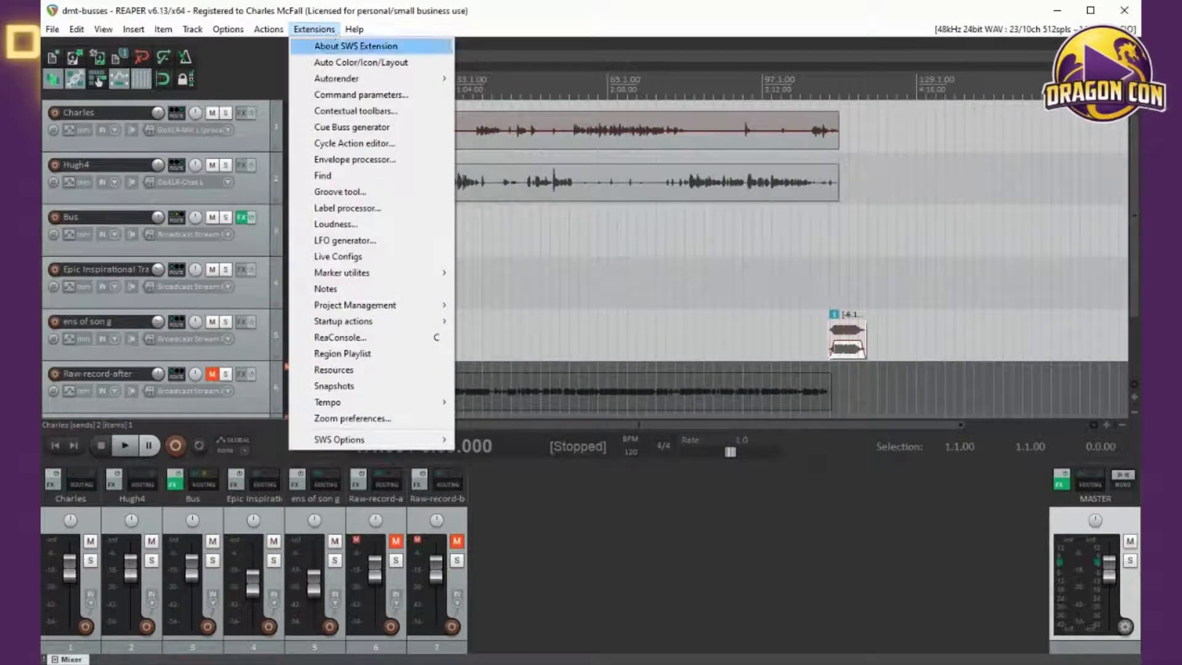
left_click(323, 225)
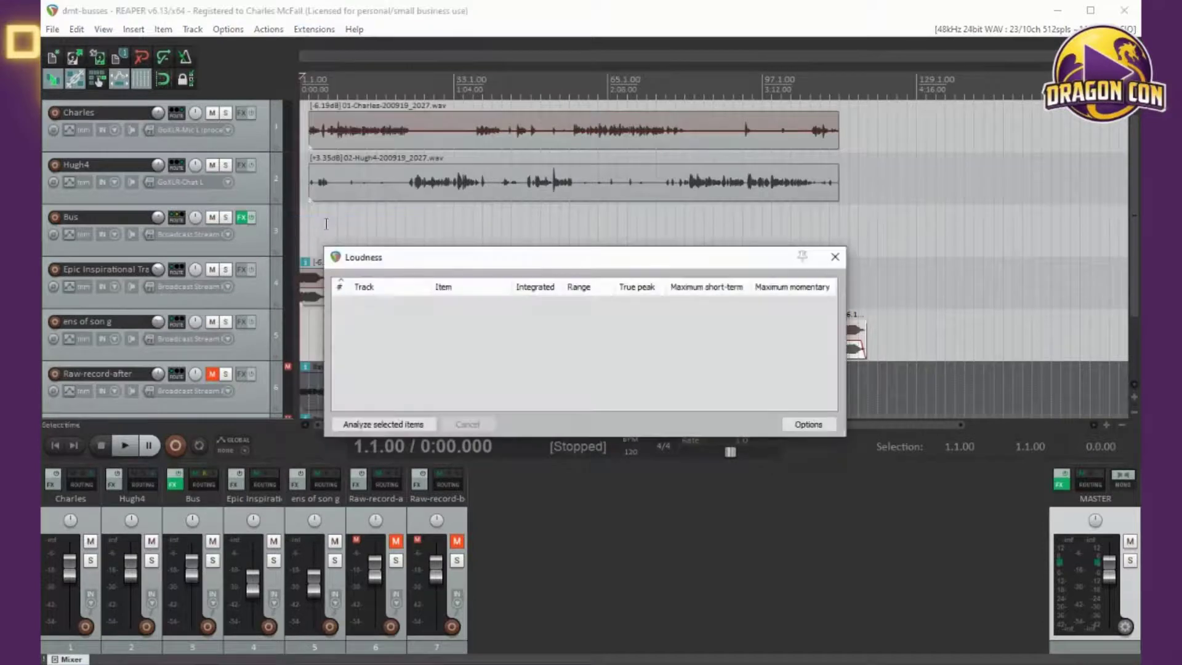
Step: Close the Loudness window, select the Raw-record-after track, and switch its solo on and back off
left_click_drag(520, 263, 590, 274)
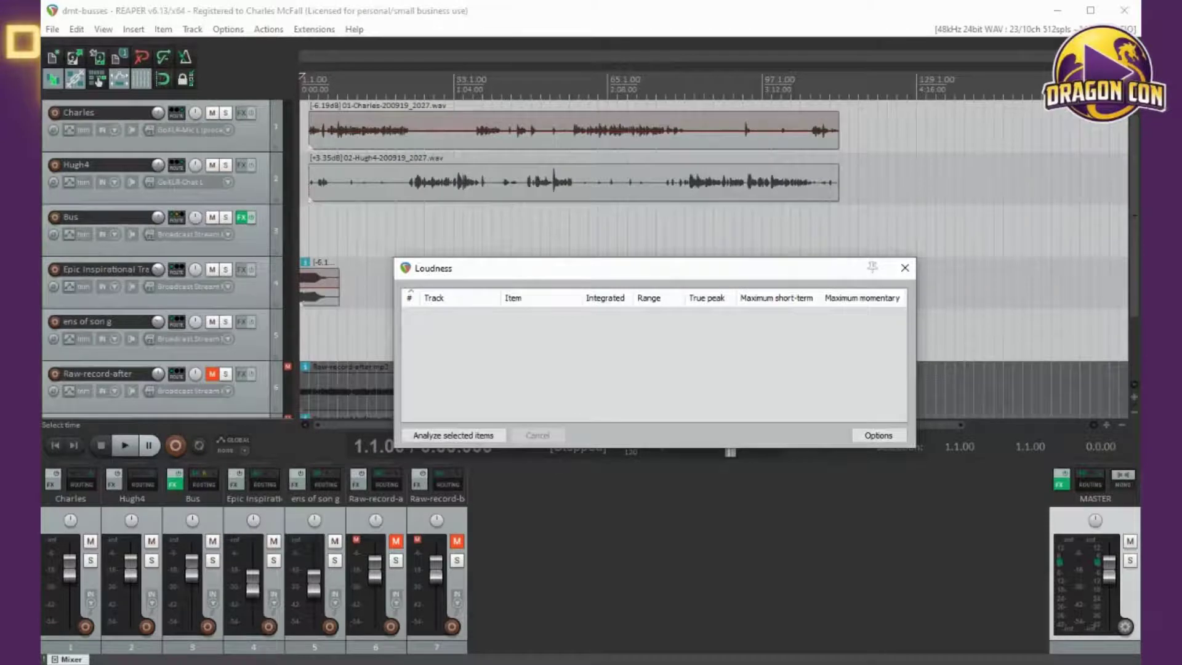
left_click(905, 268)
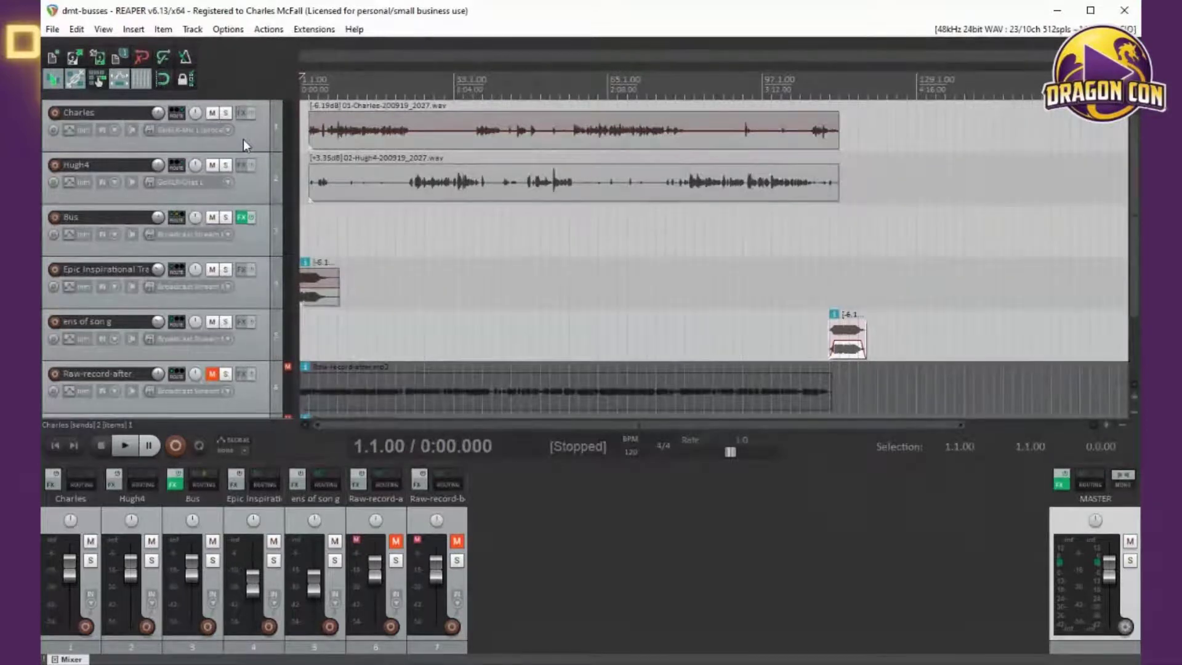
scroll(268, 287, "down", 3)
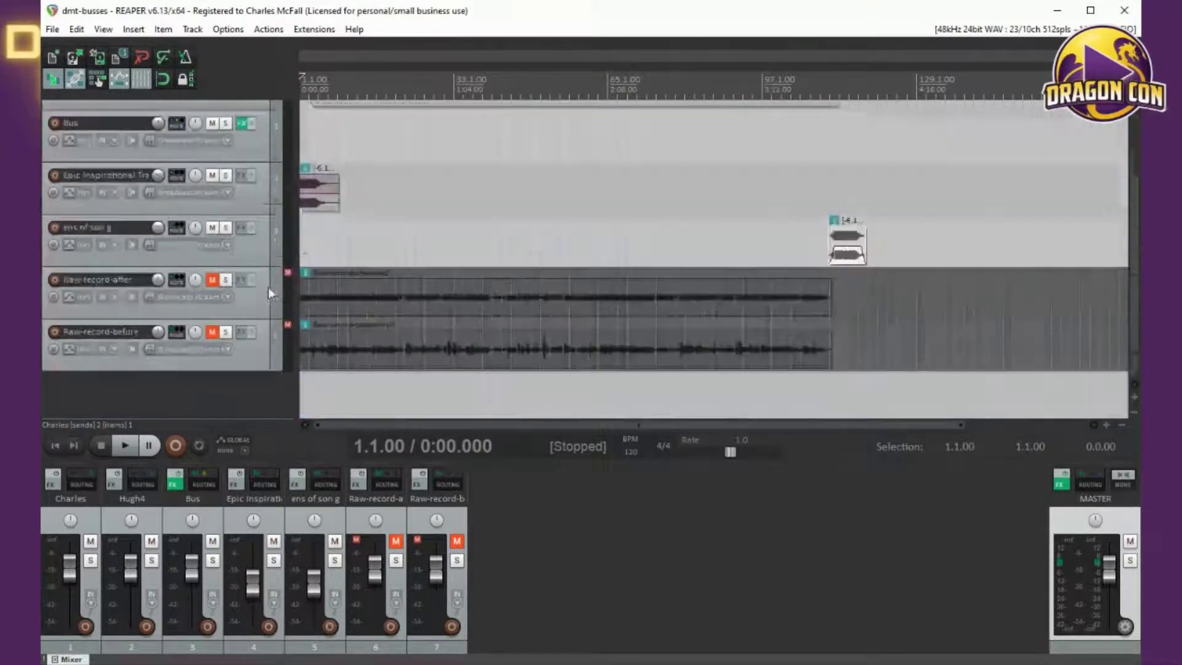
left_click(237, 301)
key("F6")
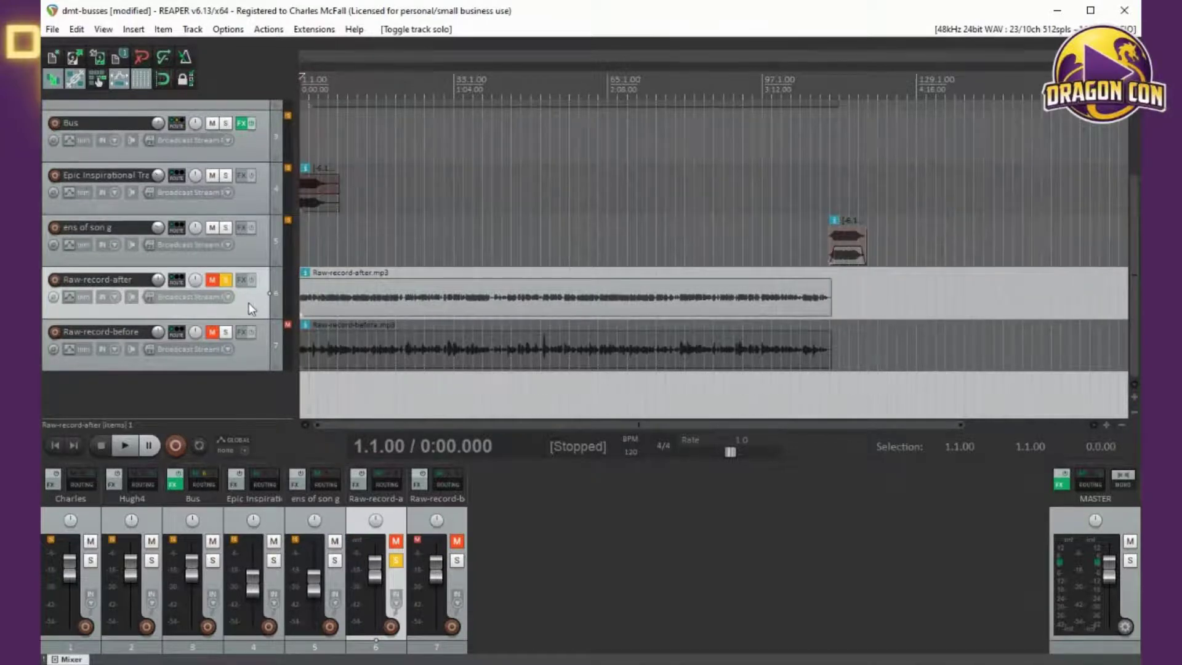
left_click(226, 280)
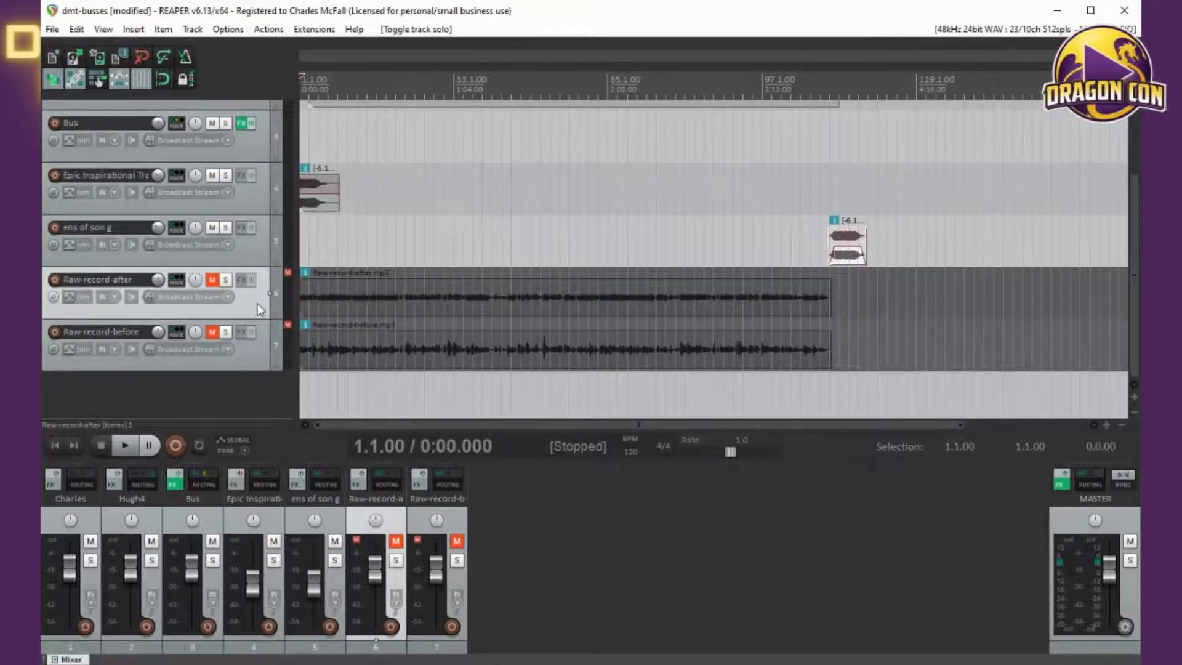
Step: Analyze the selected item's loudness, enable true peak measurement, and close the Loudness window
left_click(315, 30)
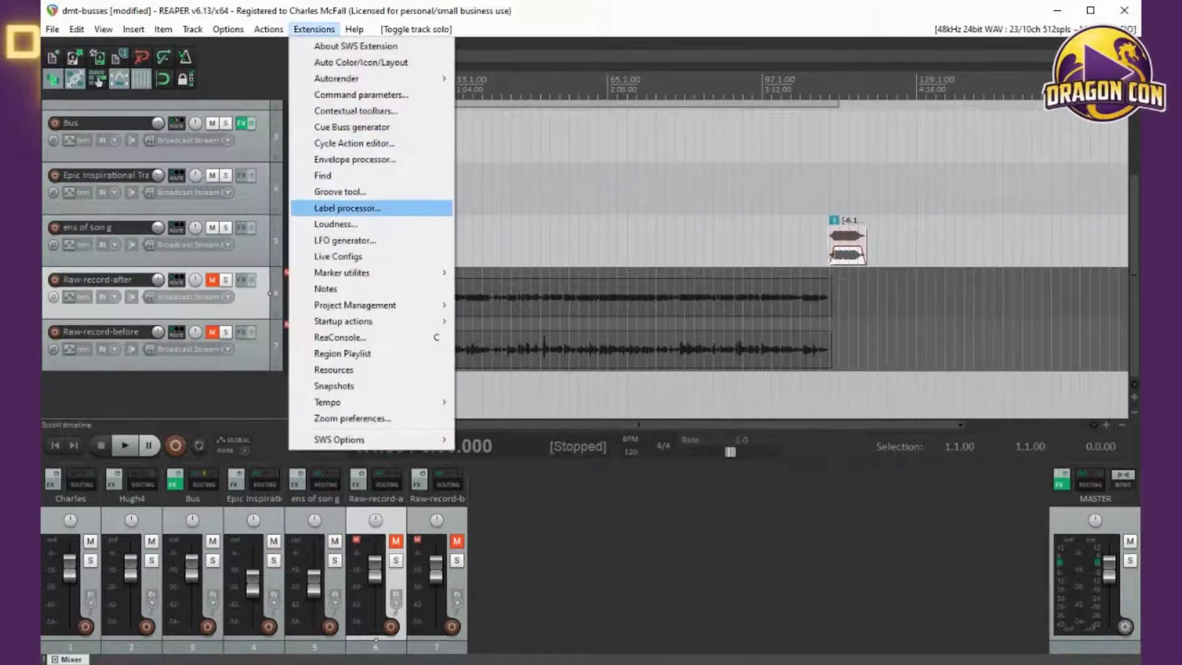
left_click(335, 224)
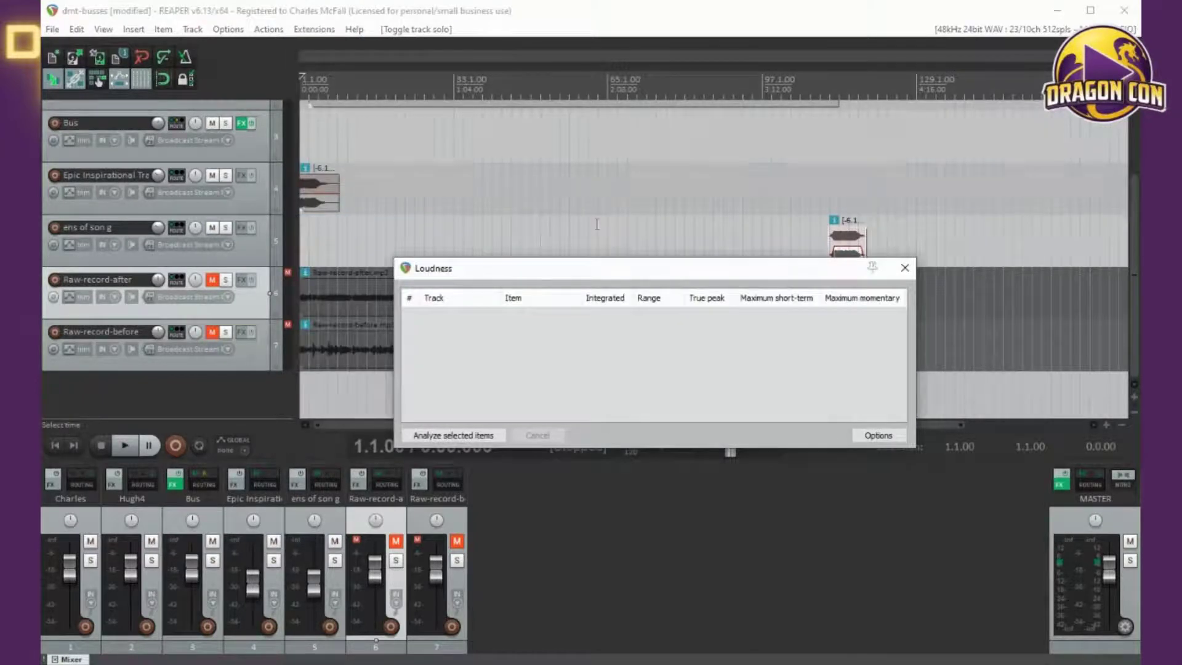
left_click(453, 435)
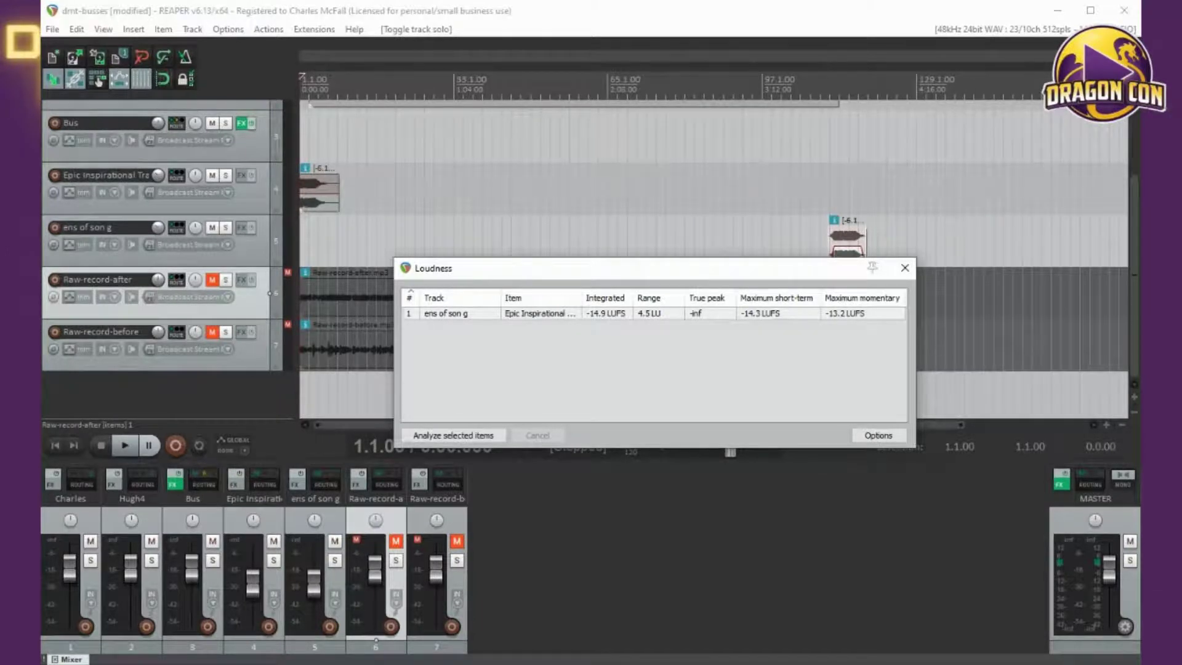
left_click(878, 435)
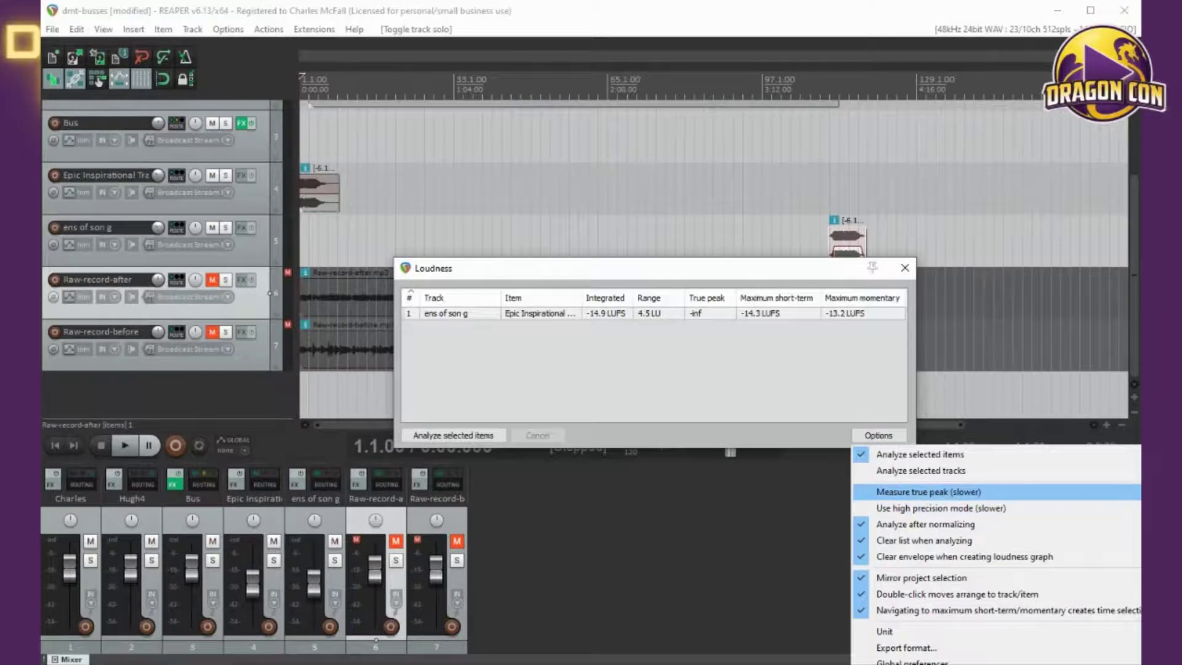
left_click(879, 491)
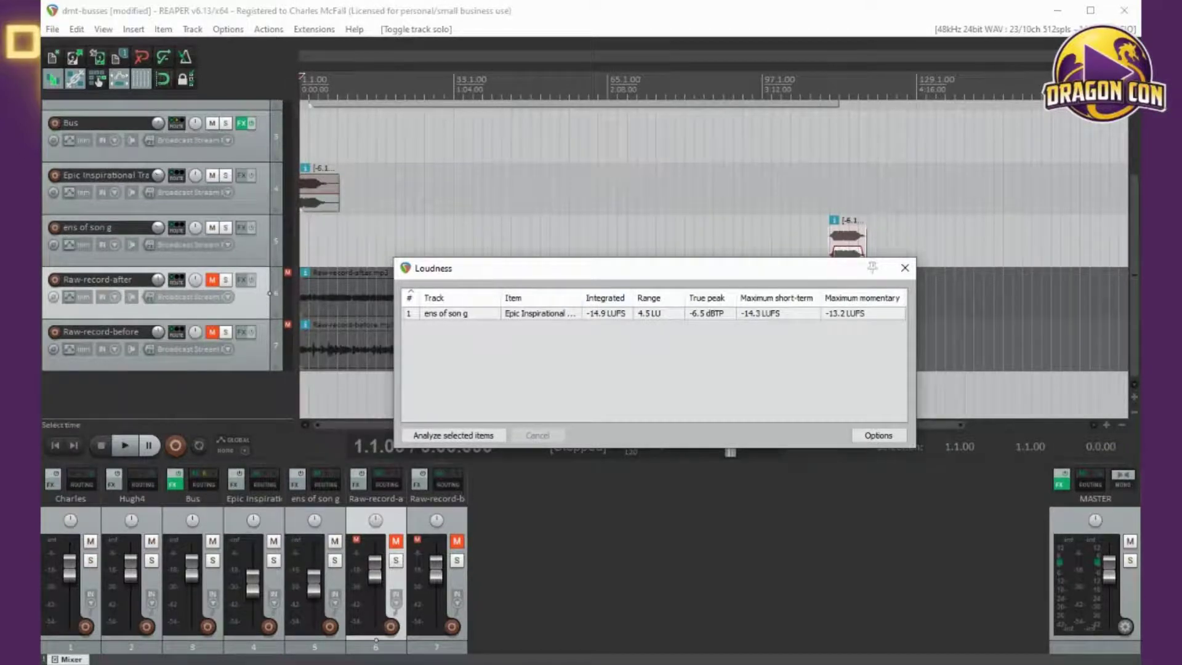
left_click(904, 267)
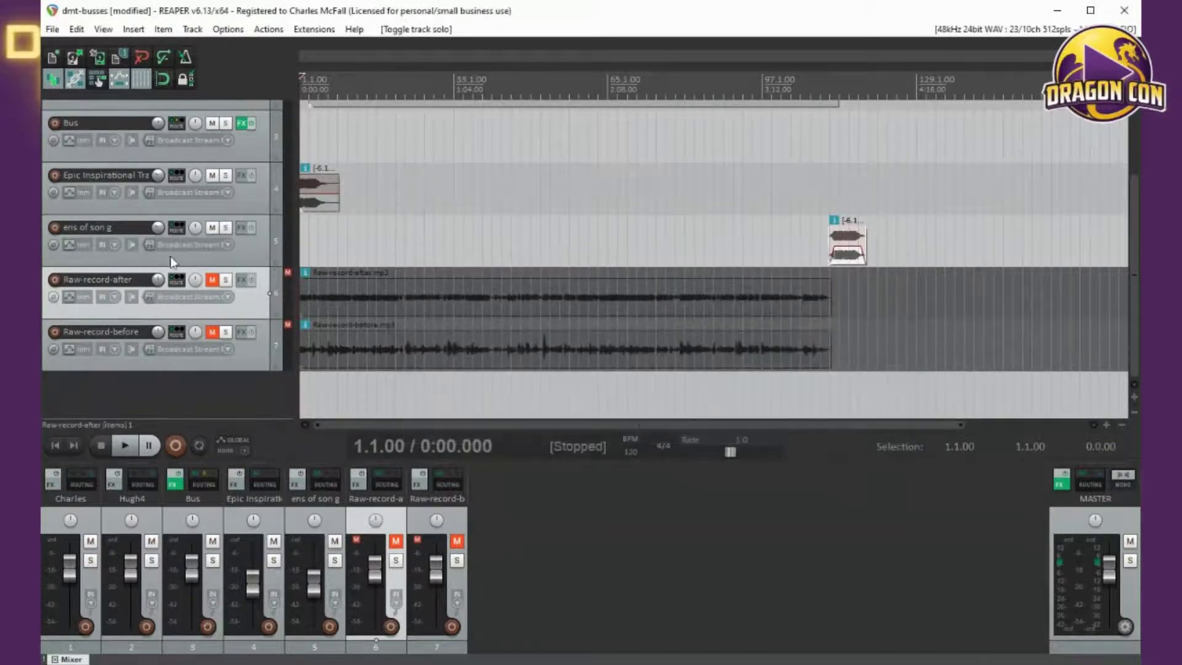
Step: Select the Raw-record-after item, unmute its track, and analyze the item's loudness with the SWS extension
left_click(411, 297)
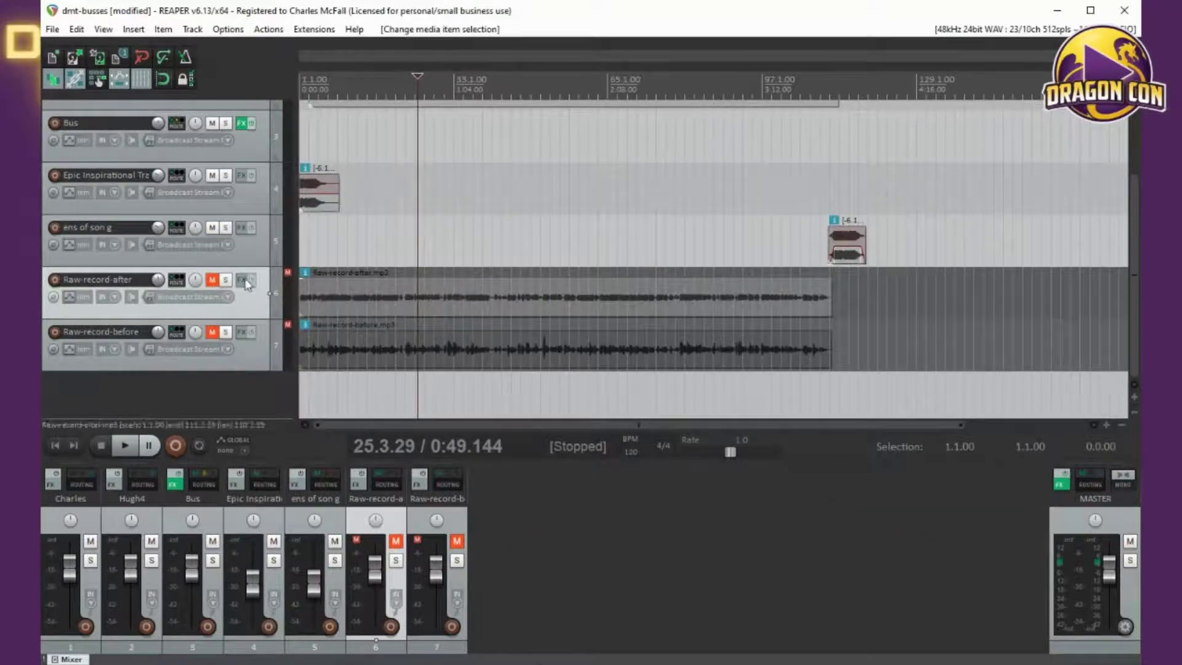
left_click(212, 280)
key("Home")
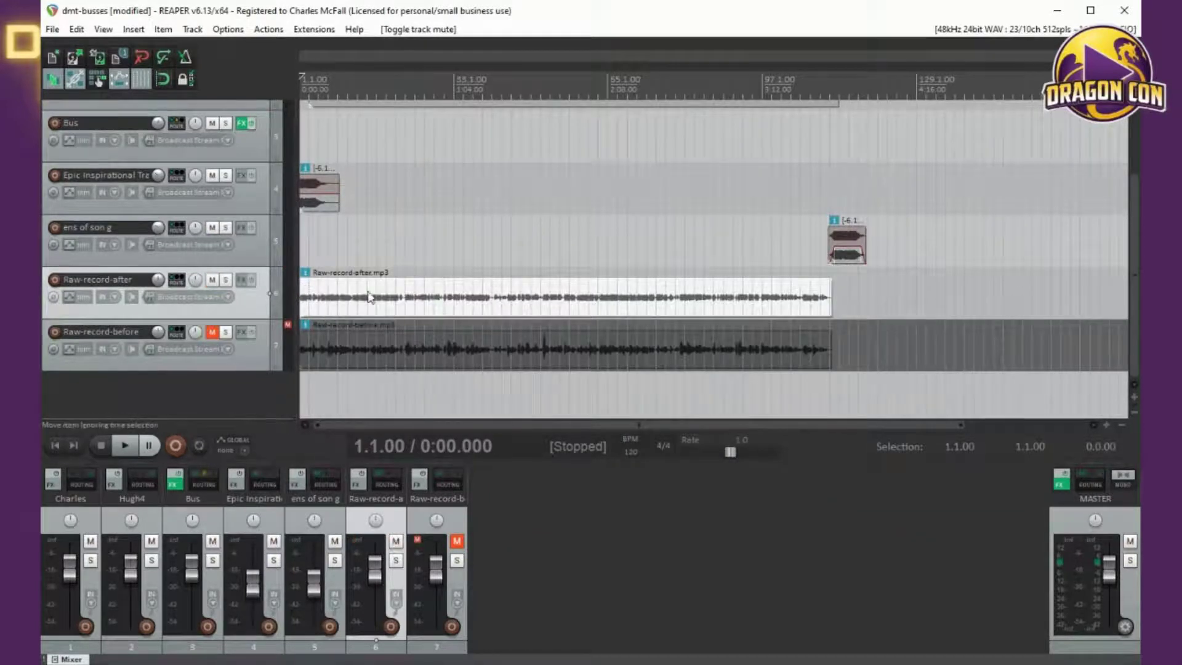
left_click(314, 29)
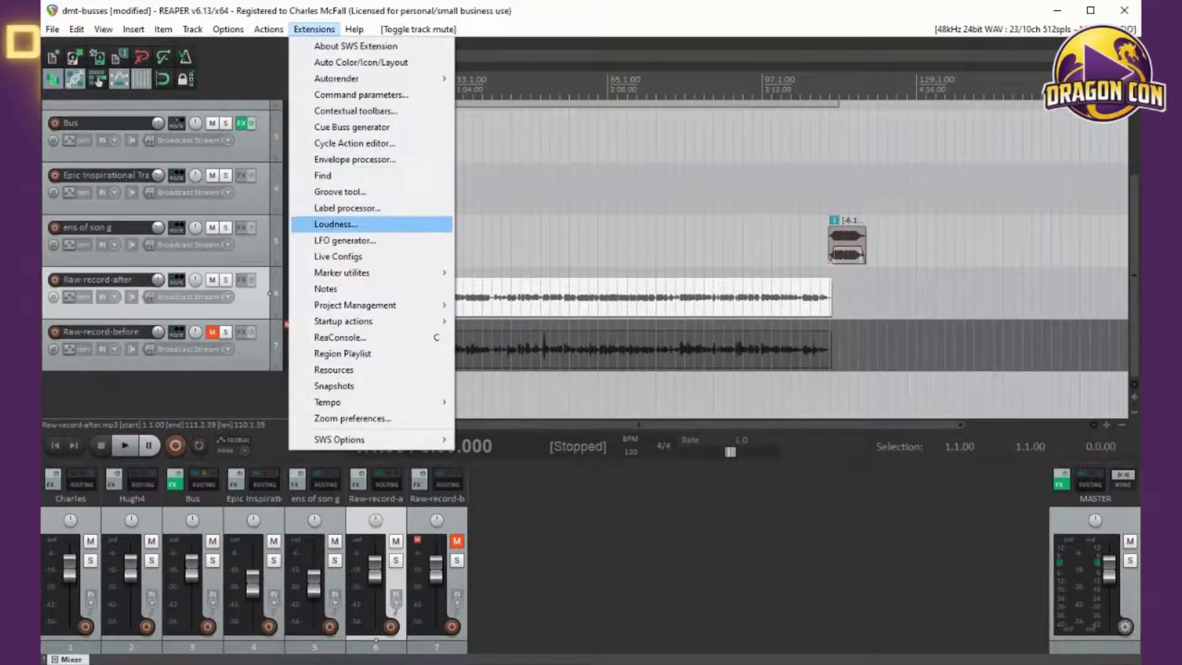
left_click(335, 225)
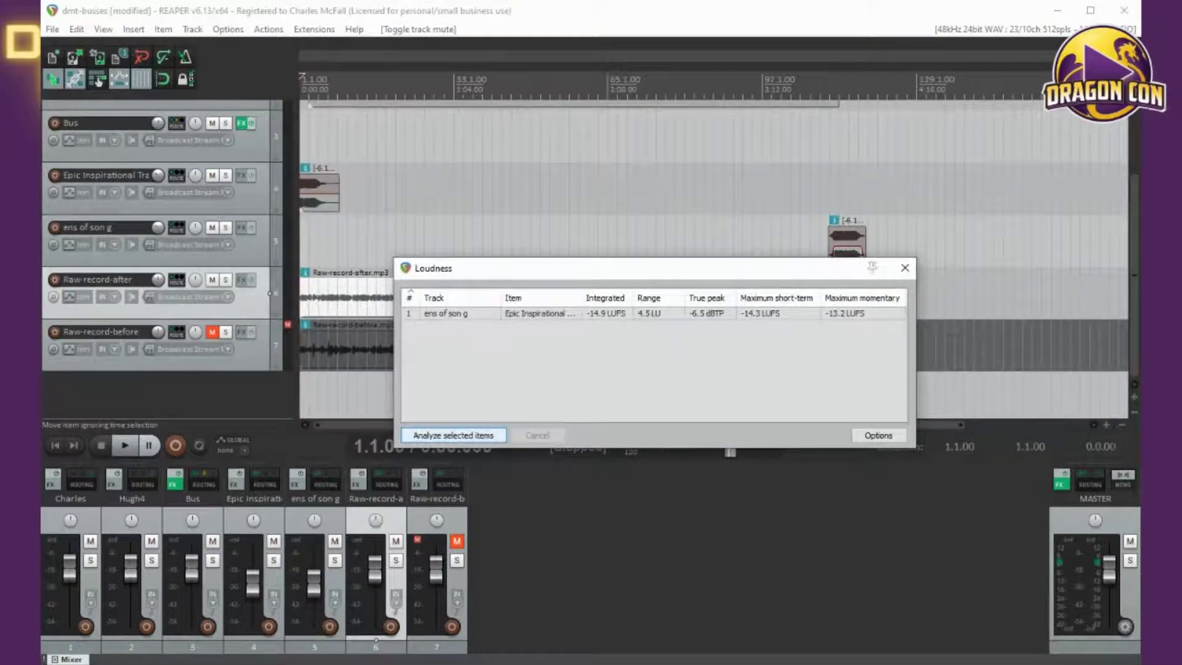
key("Return")
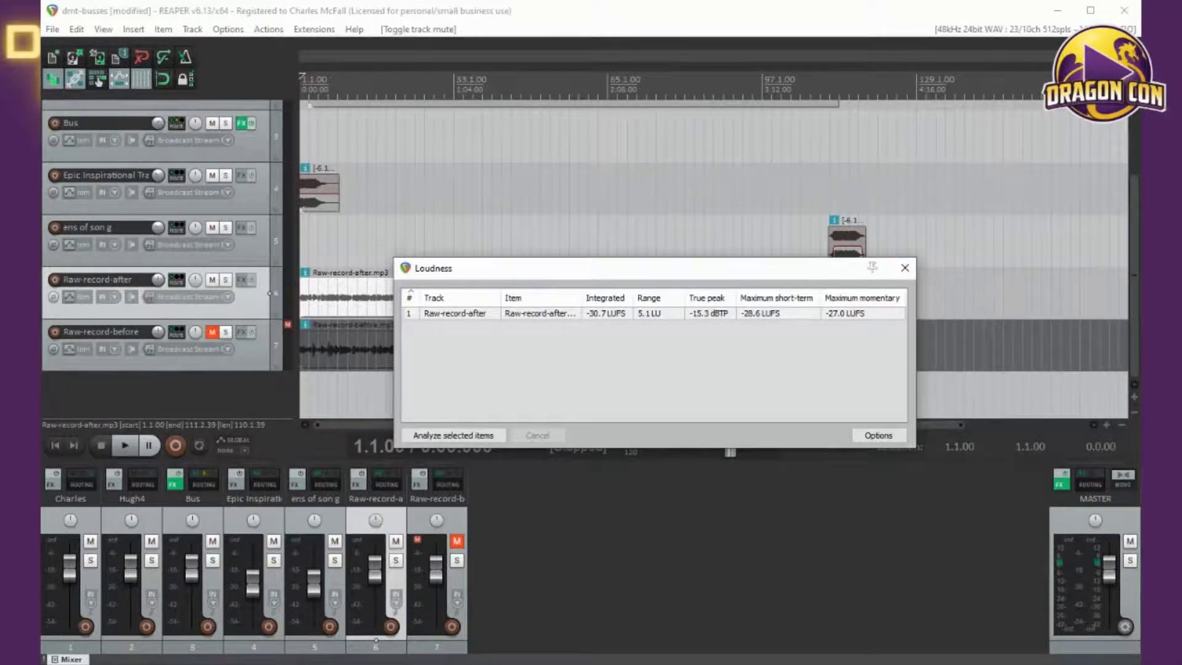
Step: Normalize the Raw-record-after item's loudness to -16 LUFS and close the Loudness window
left_click(213, 309)
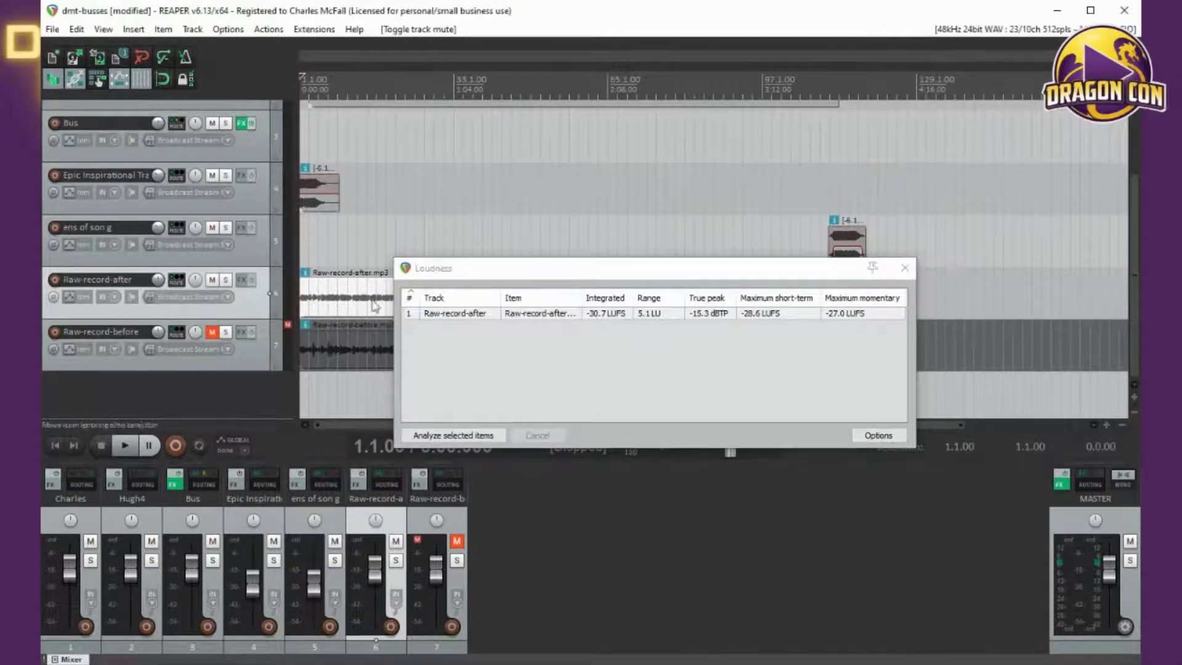
right_click(447, 314)
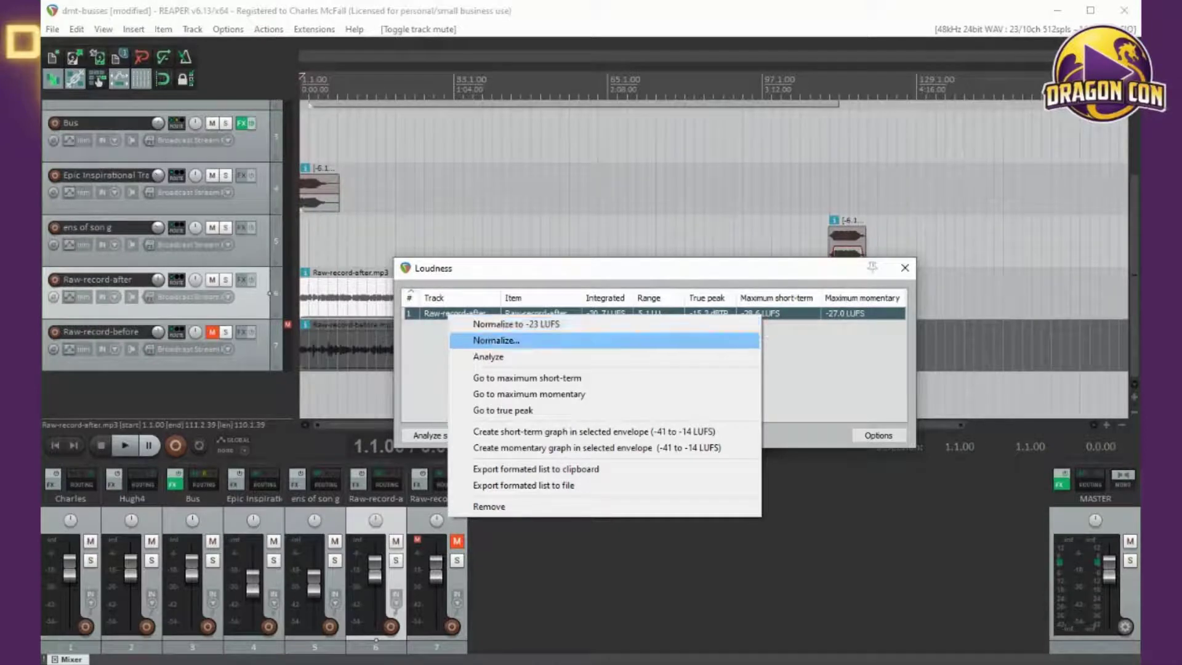
key("Return")
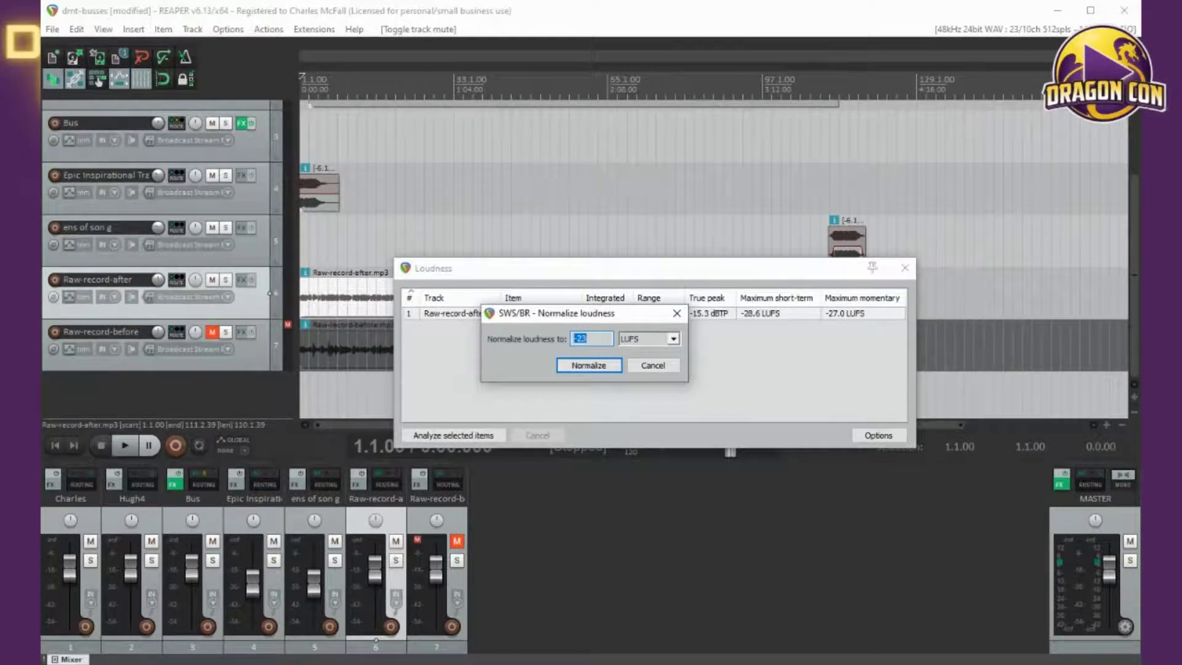
type("-16")
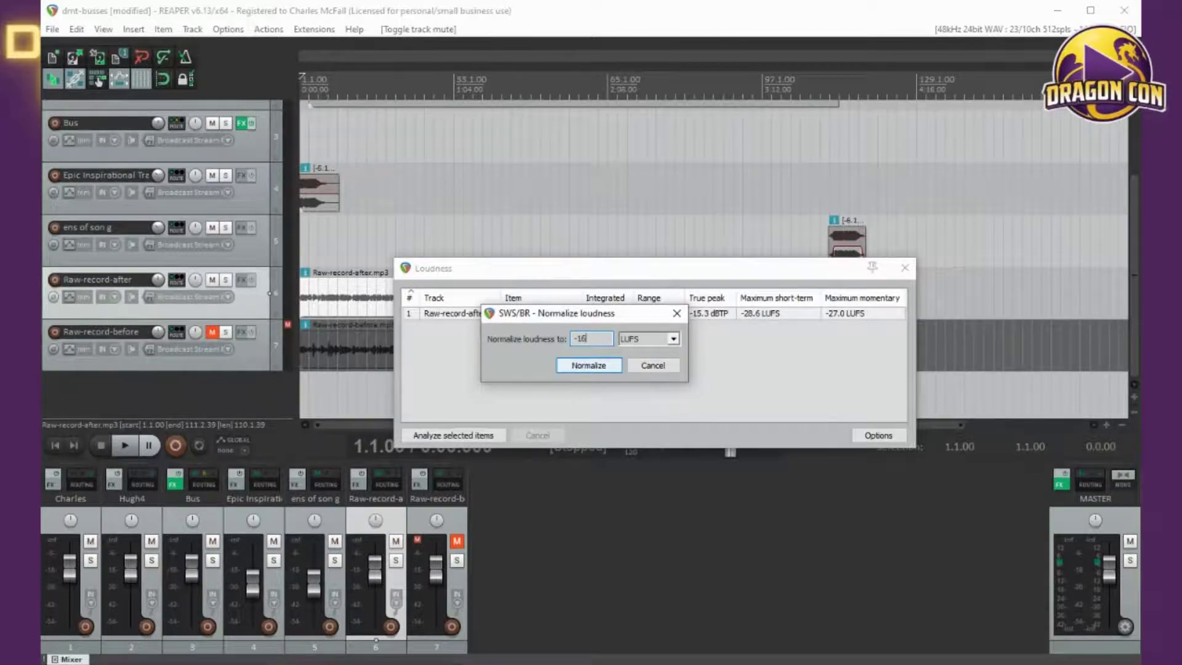
key("Return")
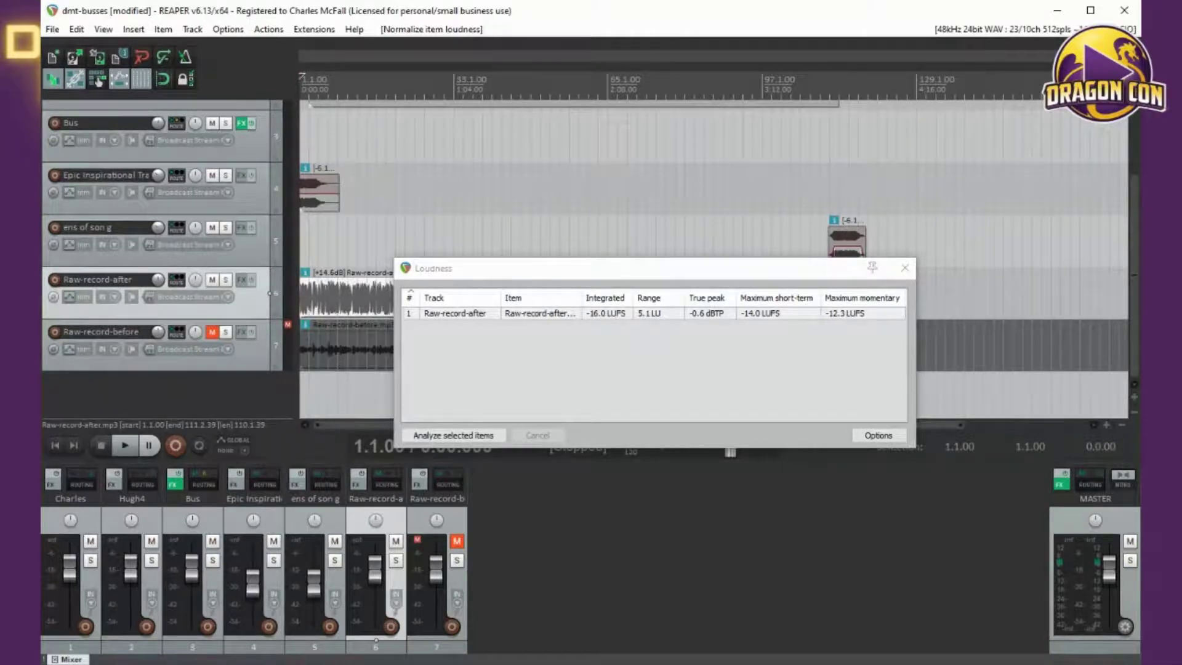
left_click(862, 313)
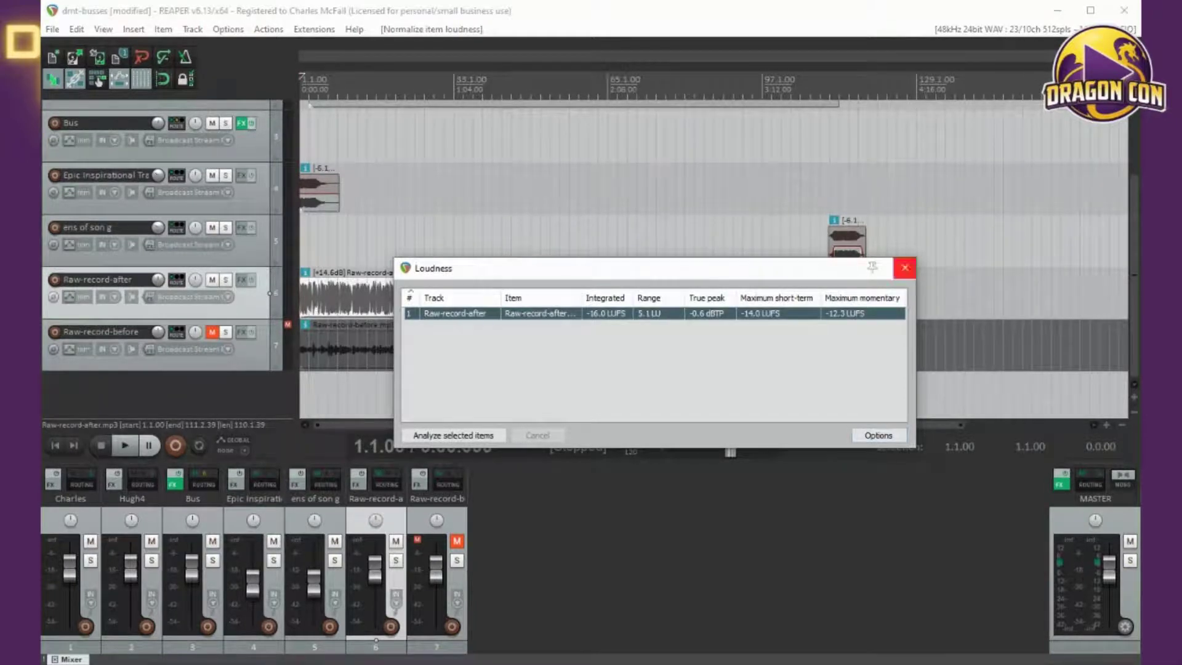
left_click(904, 268)
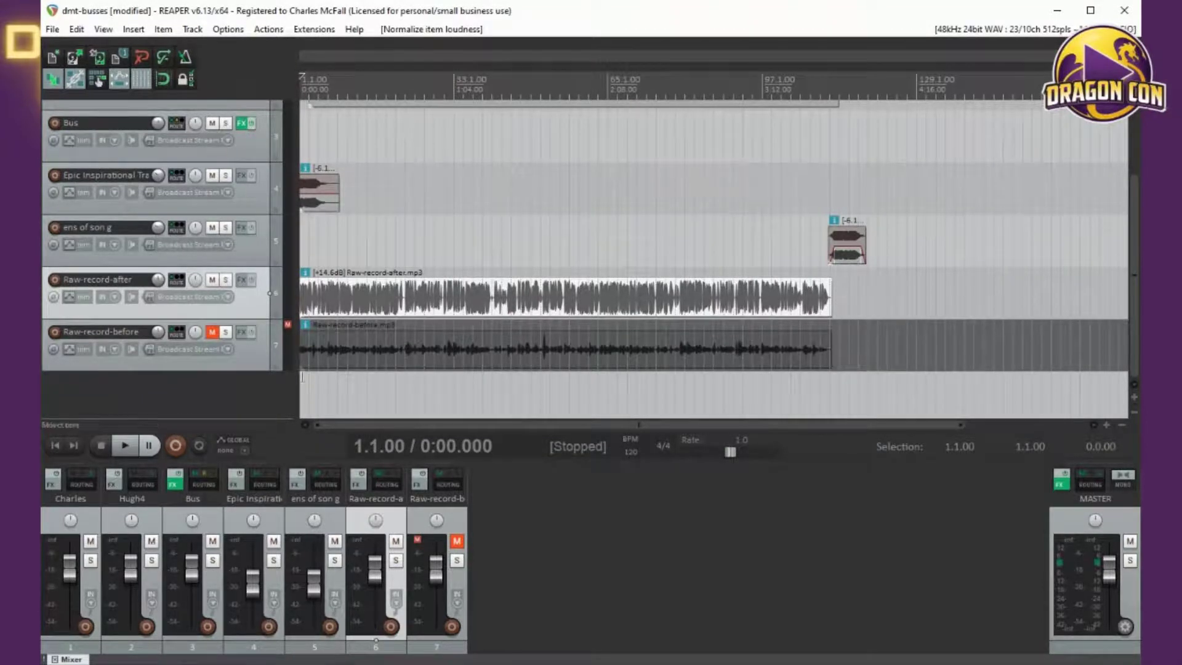
Step: Solo the Raw-record-before track and play its opening seconds from the project start
left_click(226, 332)
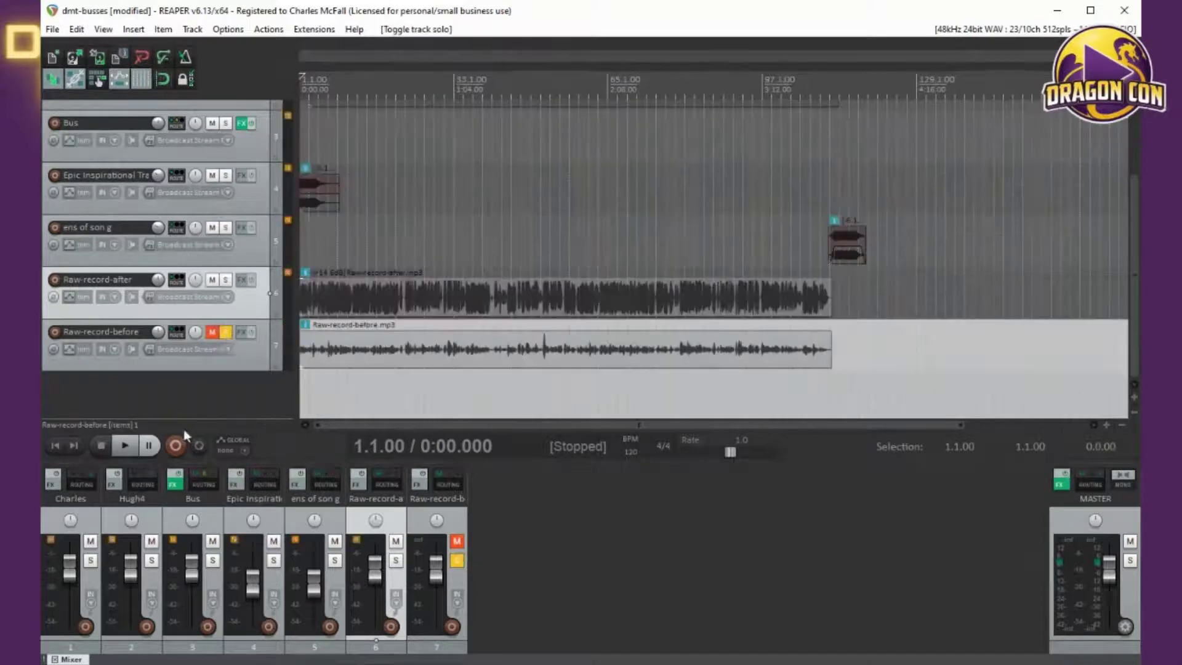
key("space")
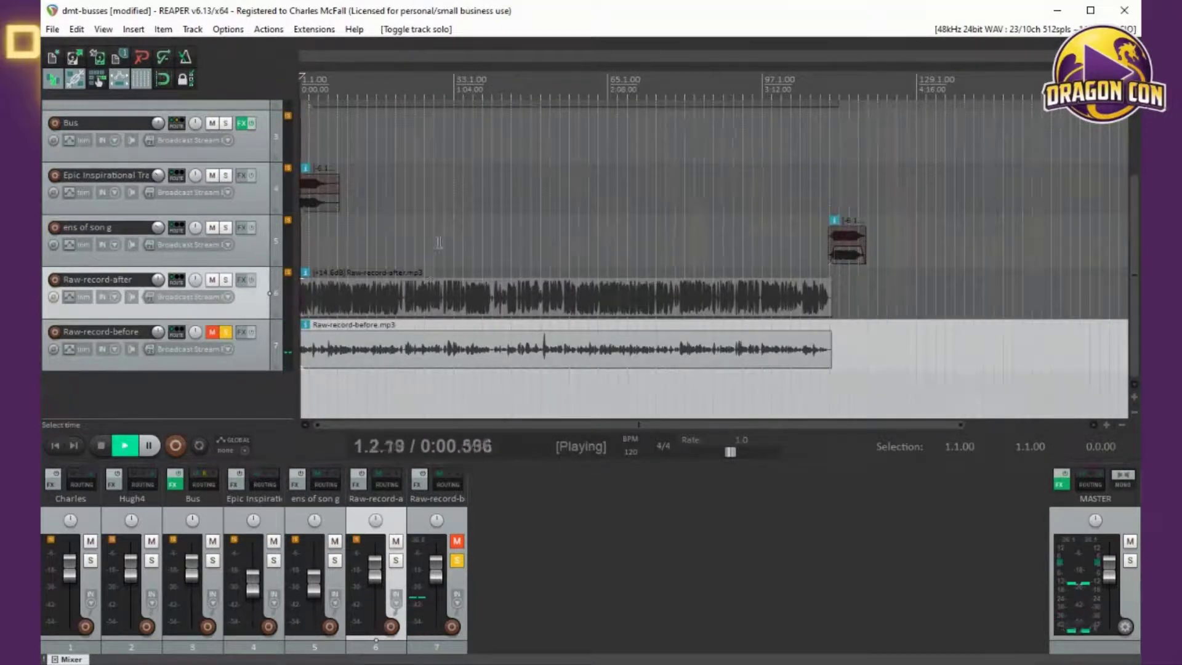
scroll(437, 242, "up", 4)
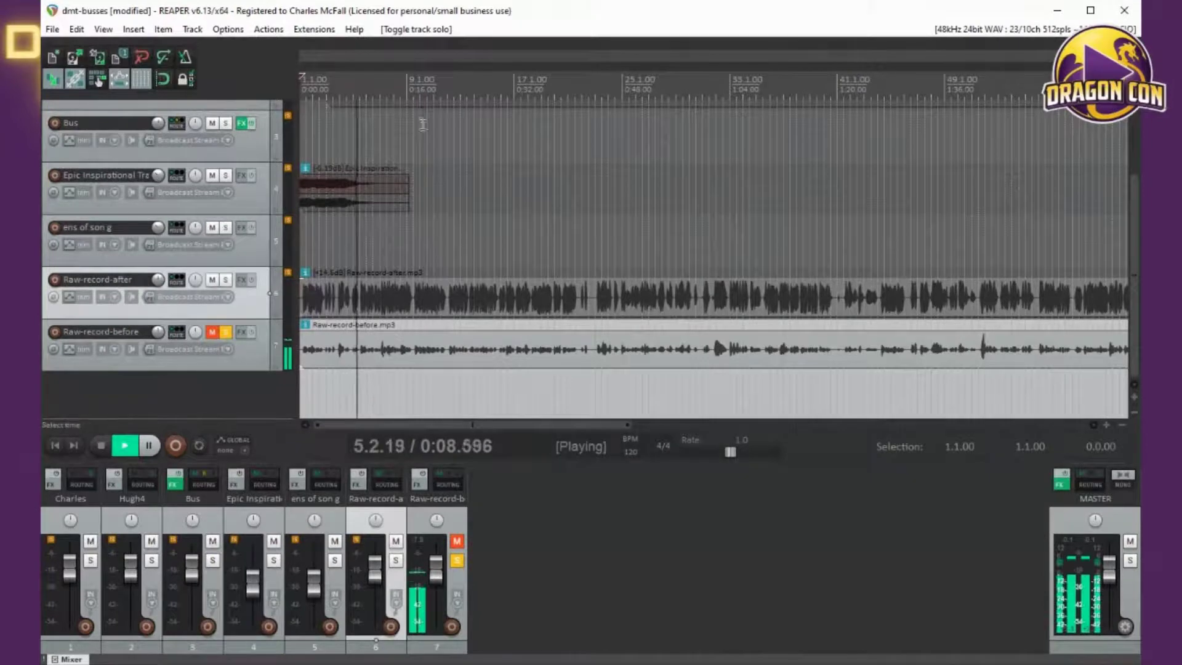
key("space")
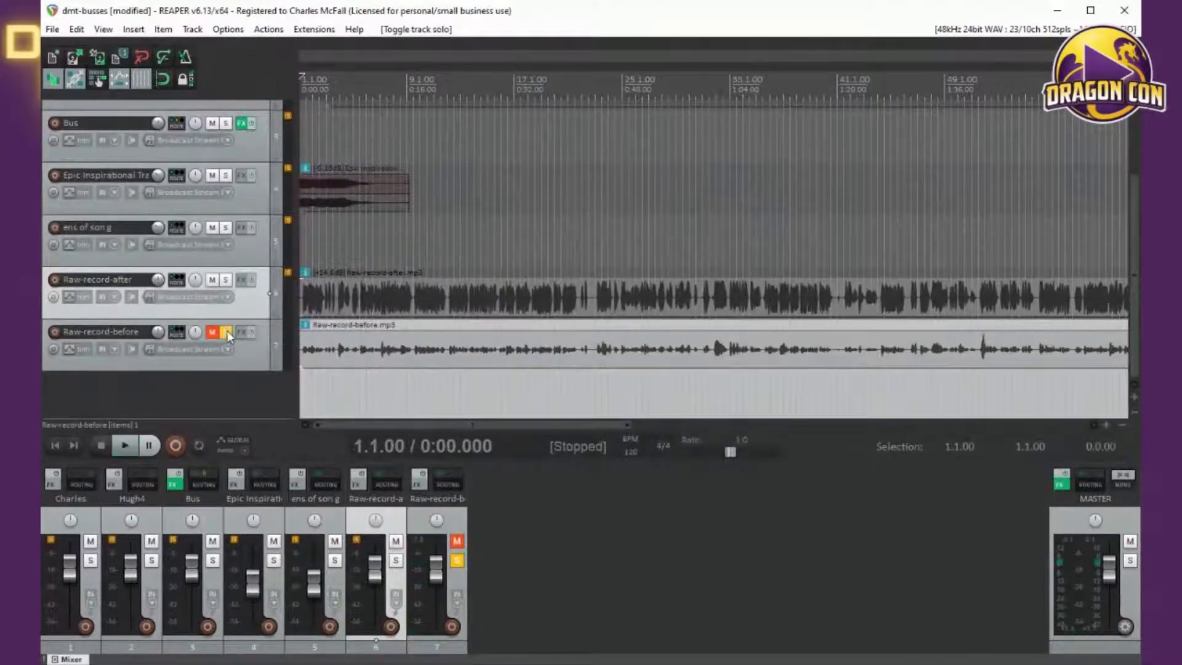
Step: Switch the solo to the Raw-record-after track and play it from the start and again from about 0:41
left_click(226, 332)
left_click(226, 280)
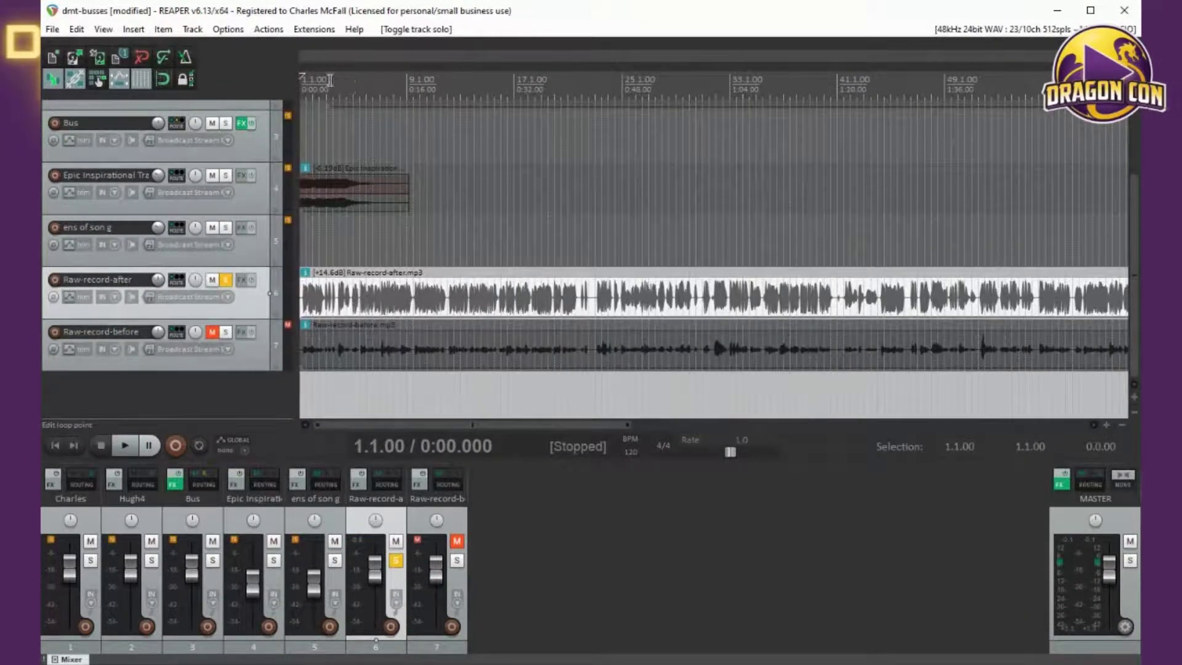
key("space")
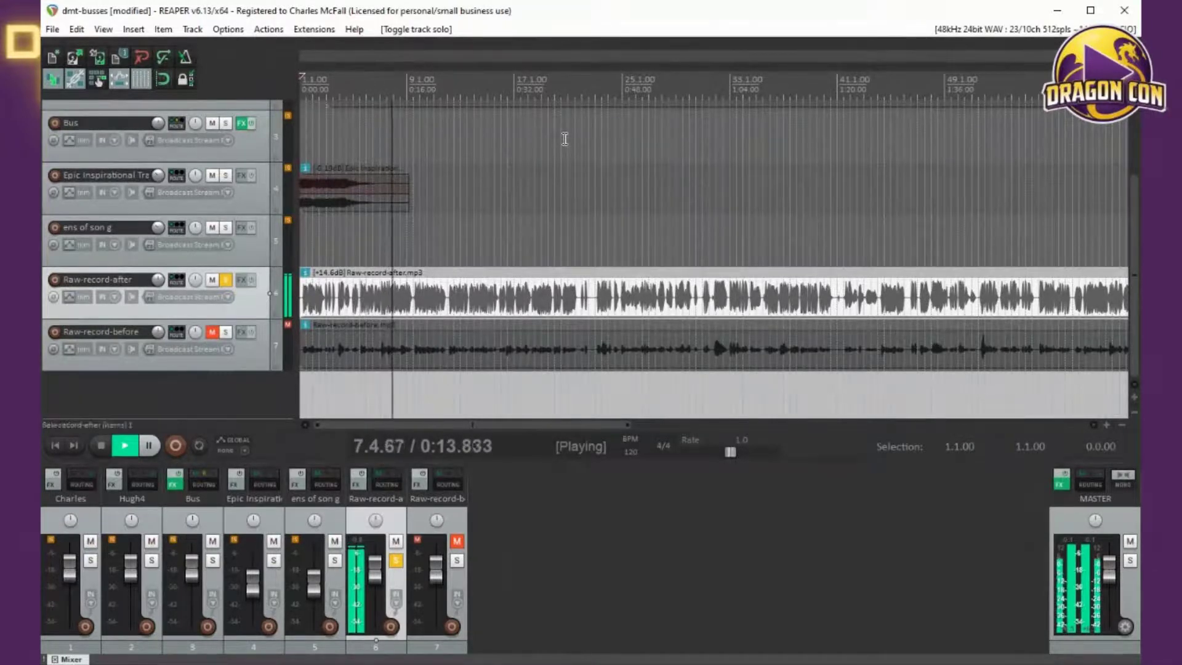
key("space")
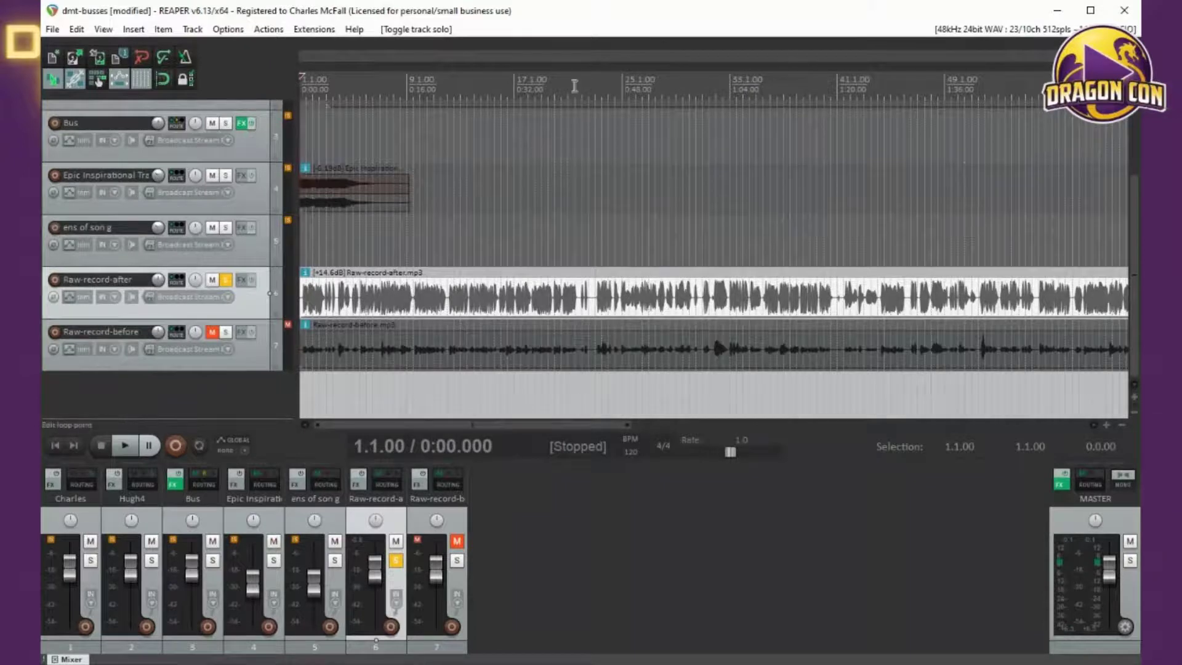
left_click(573, 83)
key("space")
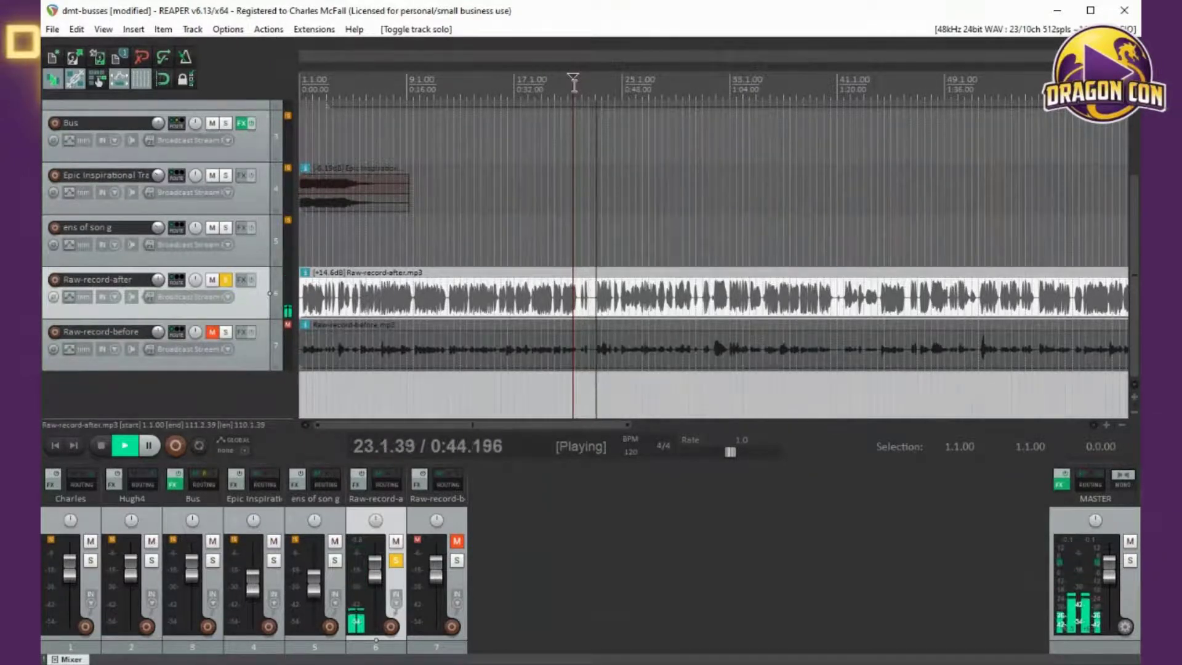
key("space")
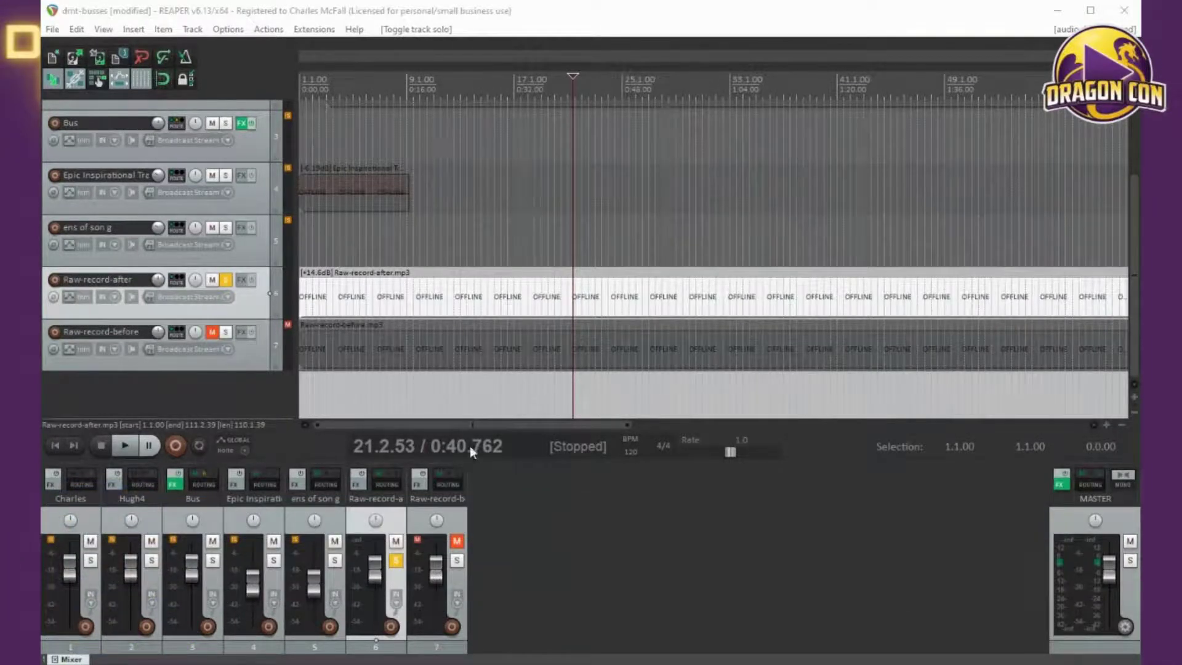
Step: Add the Waves WLM Meter Mono plug-in to the Raw-record-after track, reposition its FX window to view the meter, and close it
left_click(676, 290)
scroll(651, 301, "down", 5)
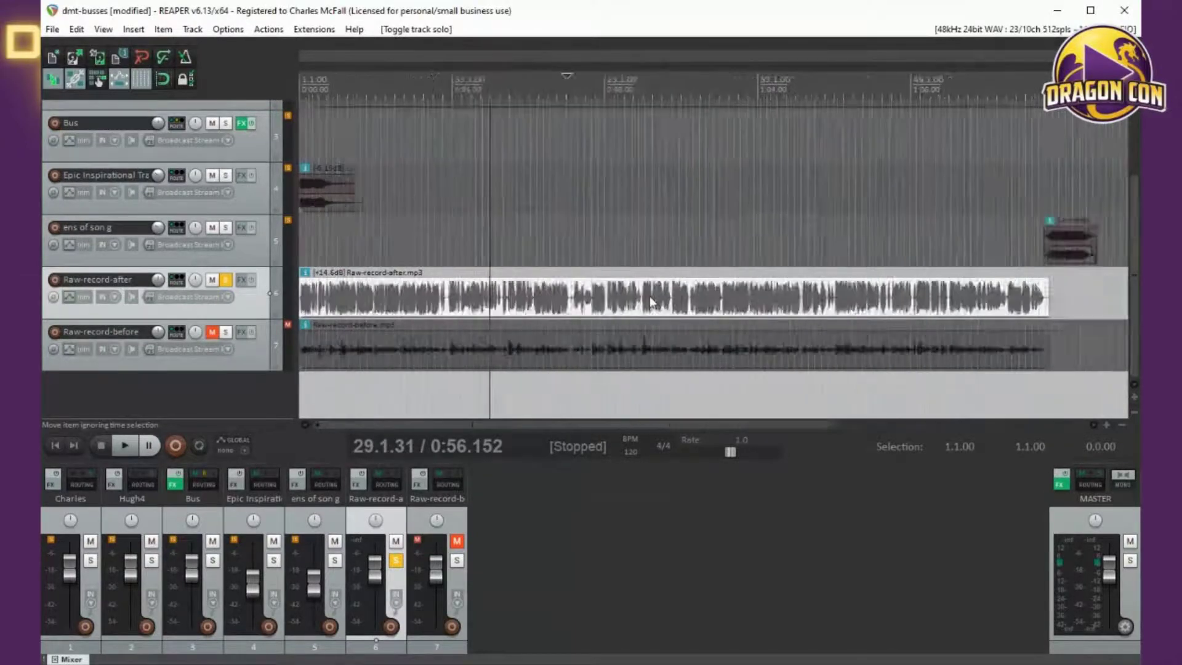
left_click(241, 280)
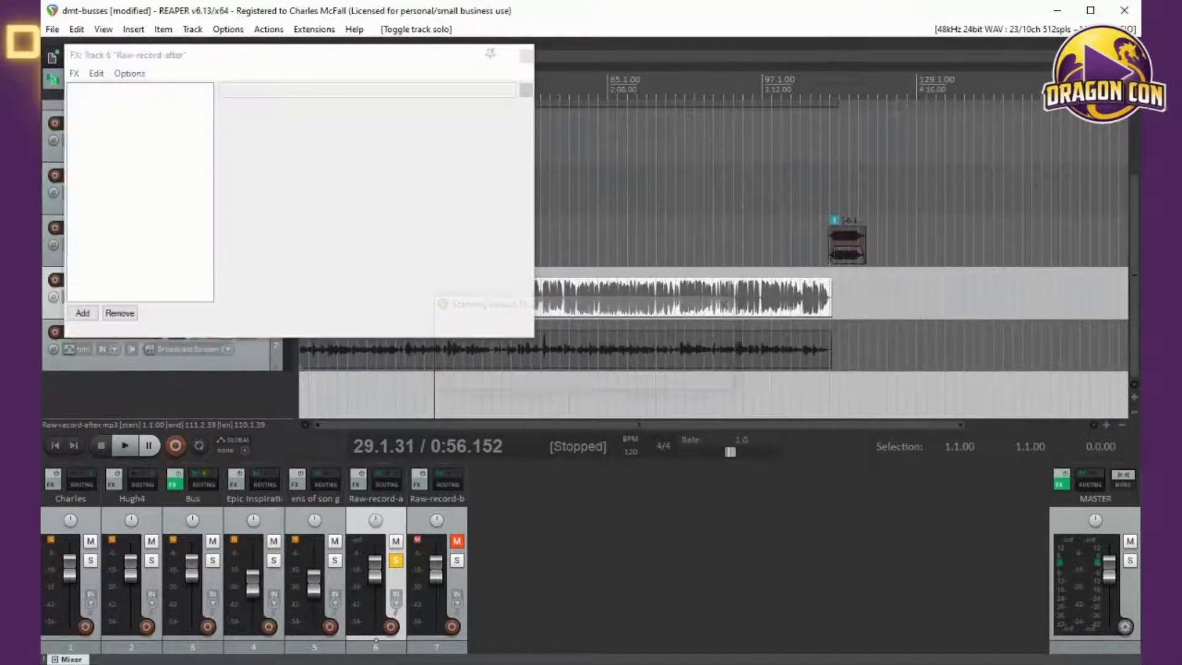
scroll(551, 406, "down", 7)
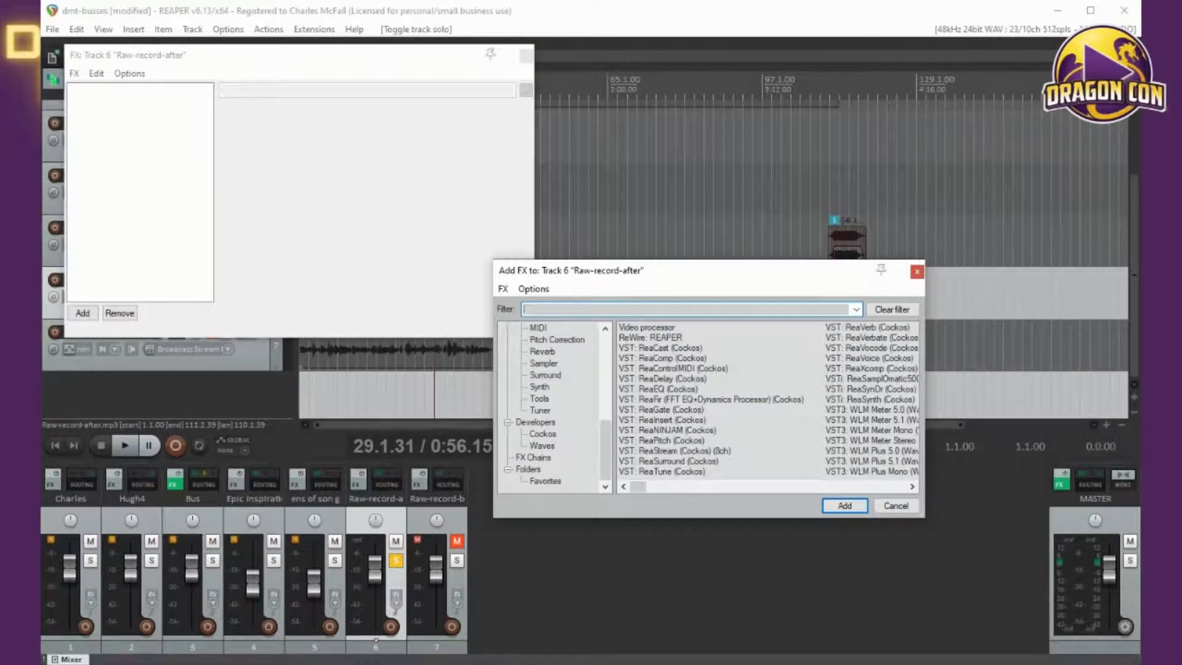
left_click(542, 445)
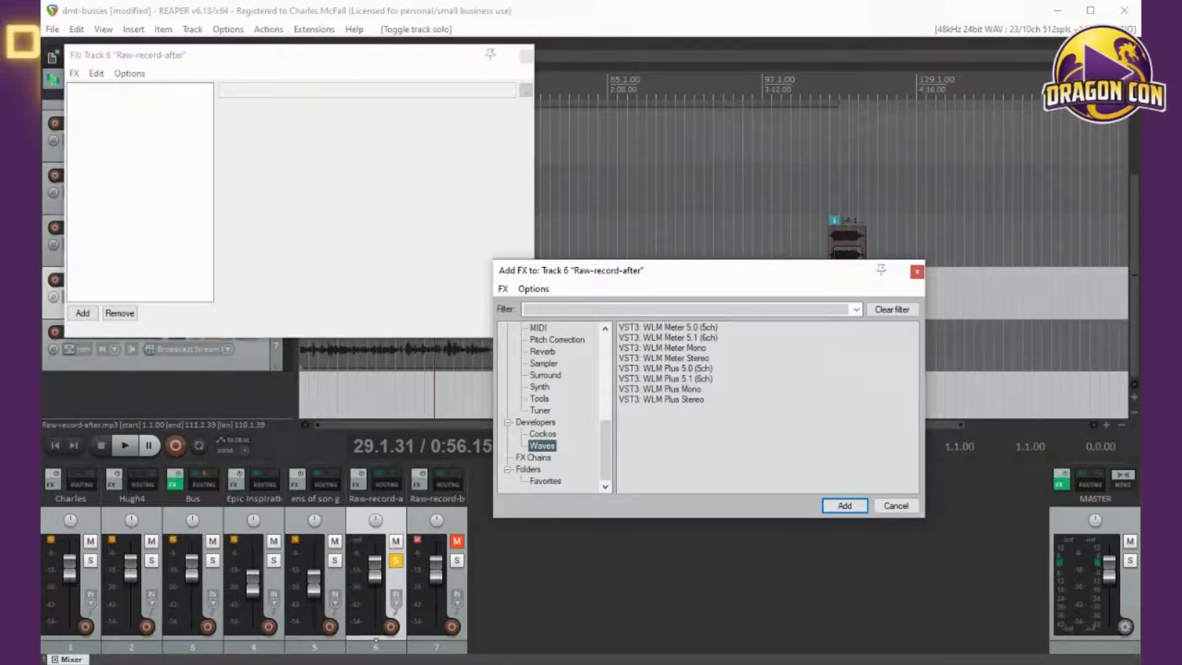
left_click(662, 348)
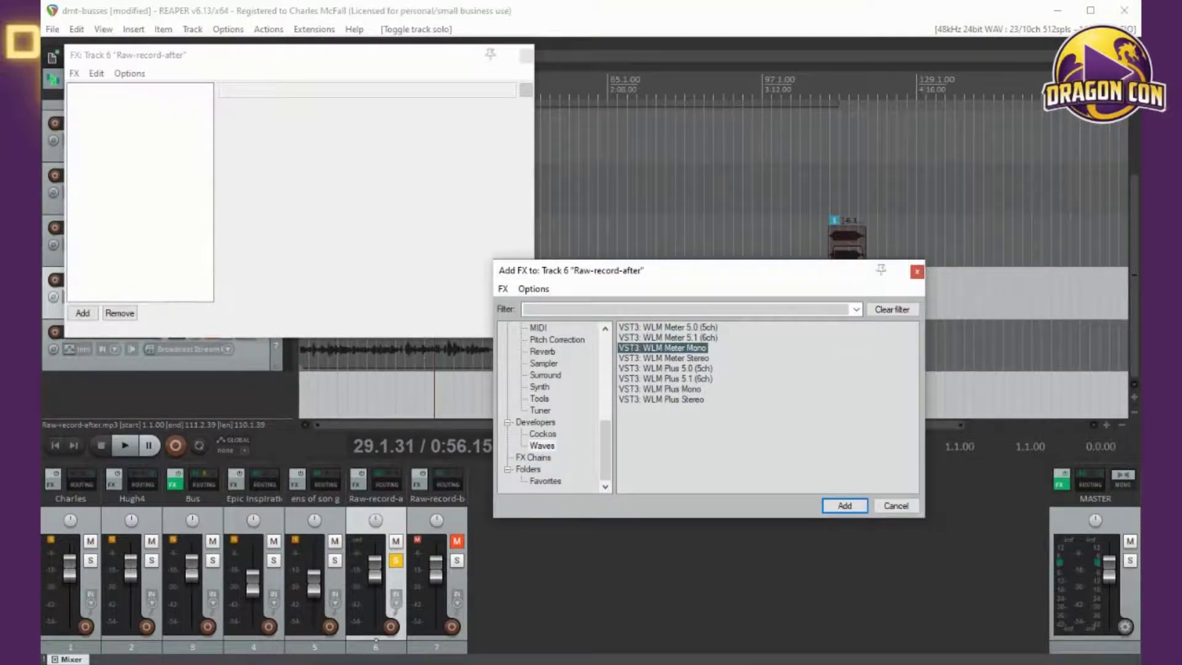
left_click(845, 505)
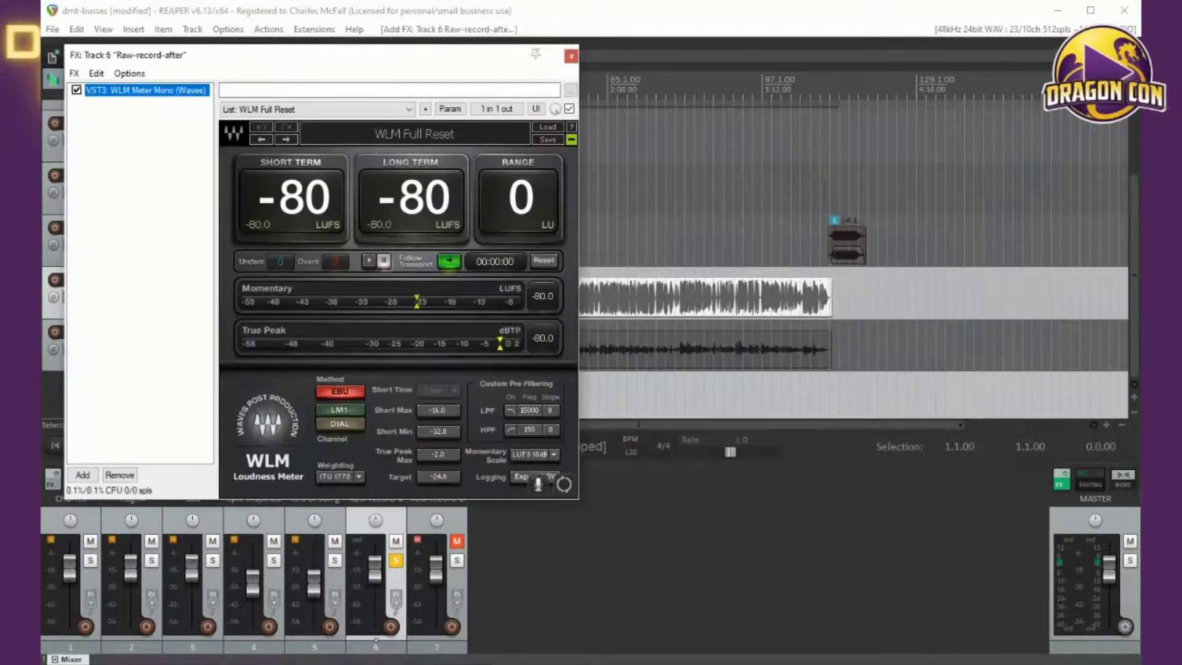
left_click_drag(246, 54, 492, 58)
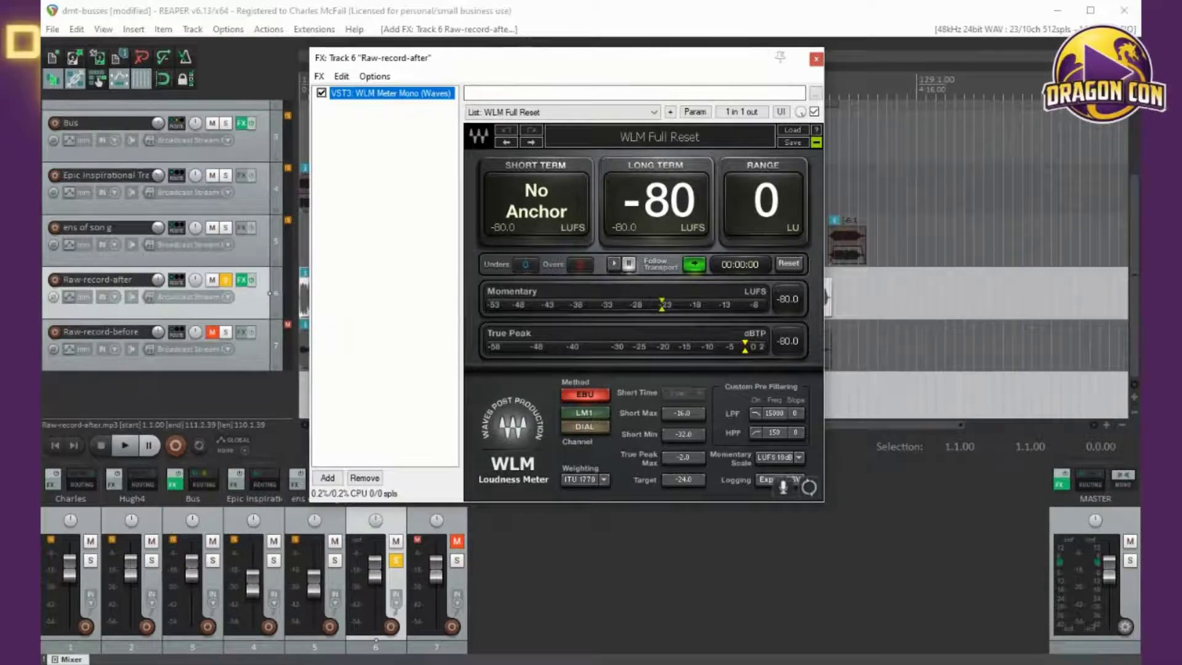
left_click_drag(608, 70, 594, 92)
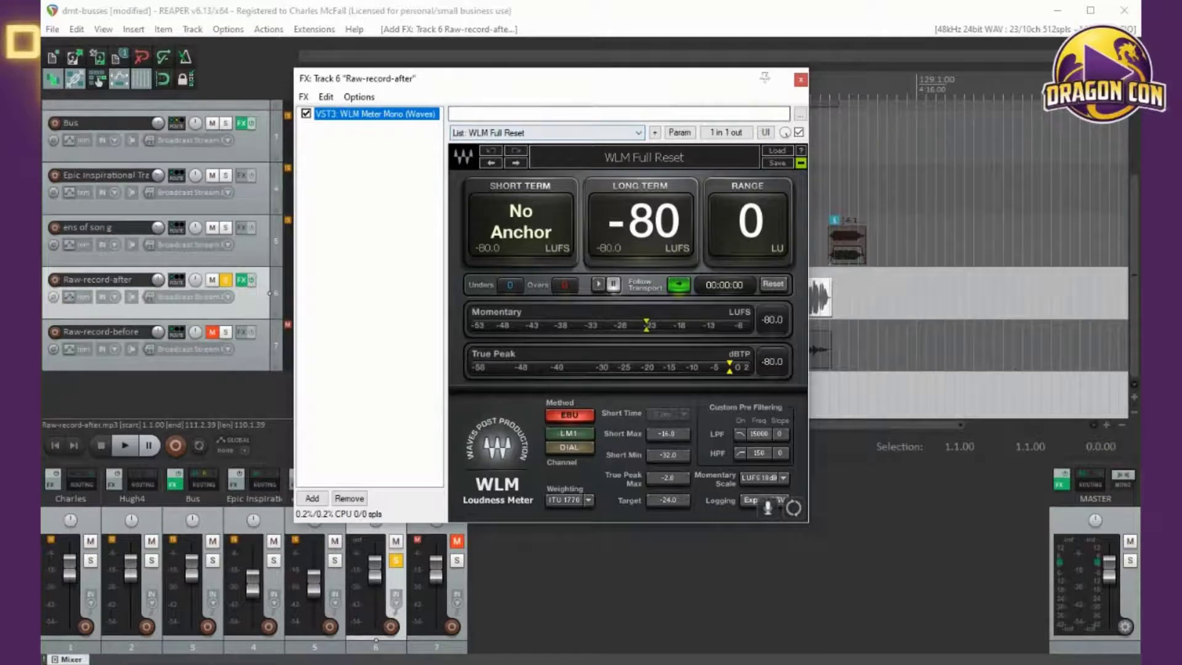
left_click(800, 80)
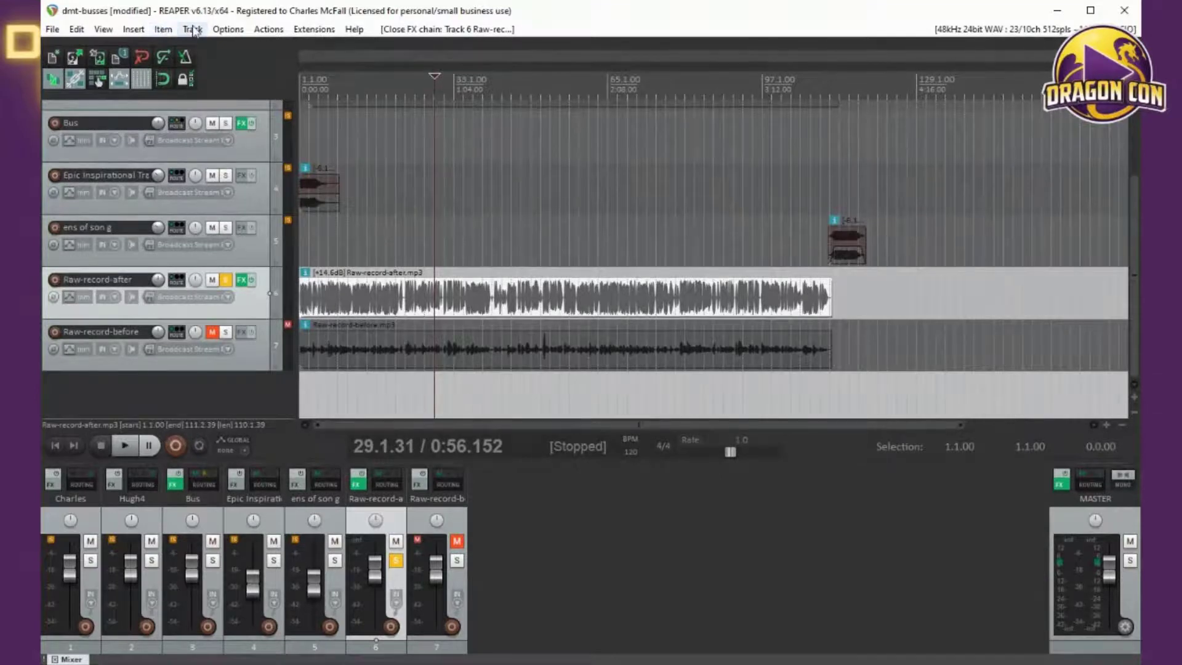
Step: Check the Extensions commands, then open the action list and look through the available actions
left_click(314, 29)
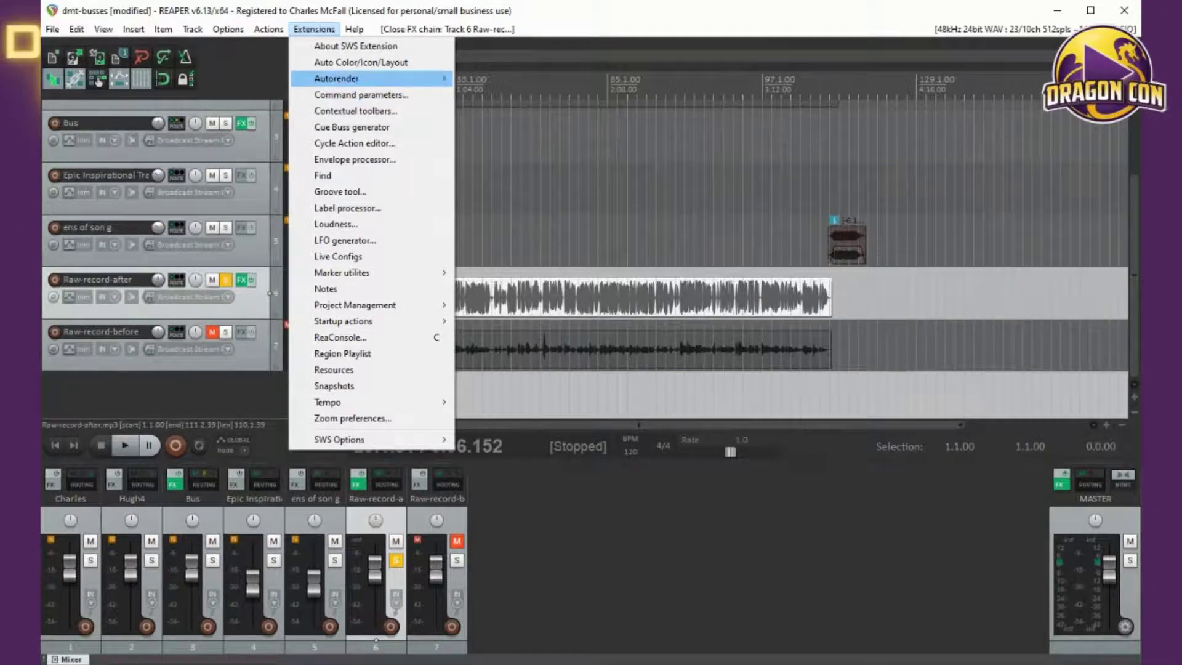
mouse_move(345, 78)
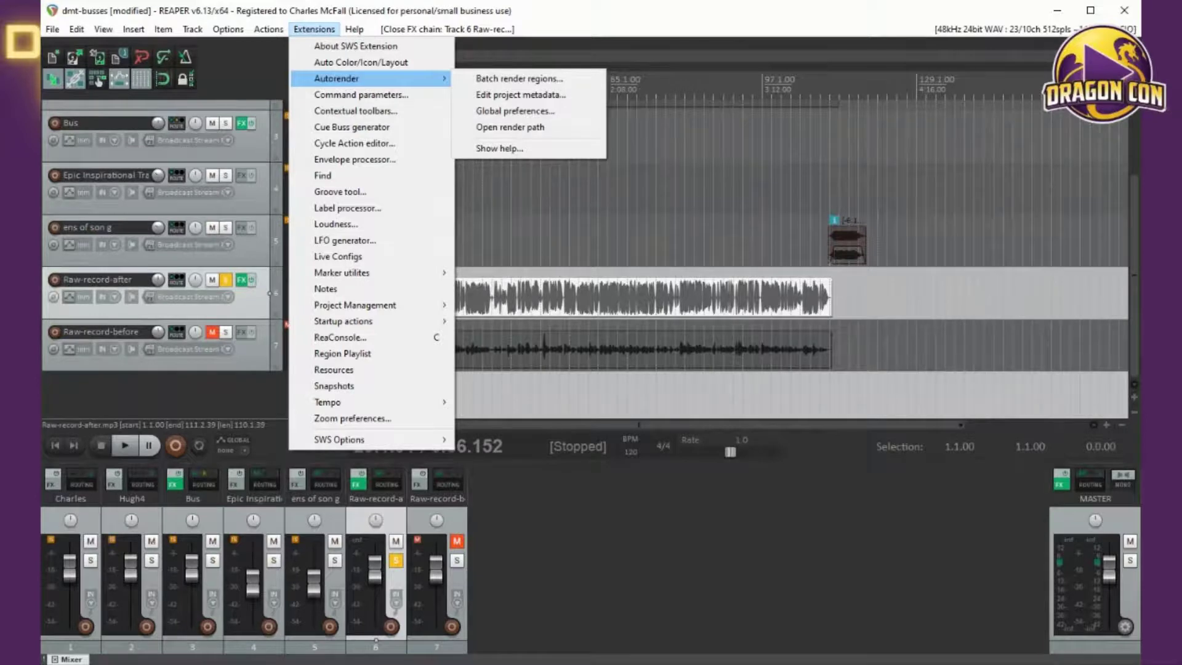
mouse_move(271, 35)
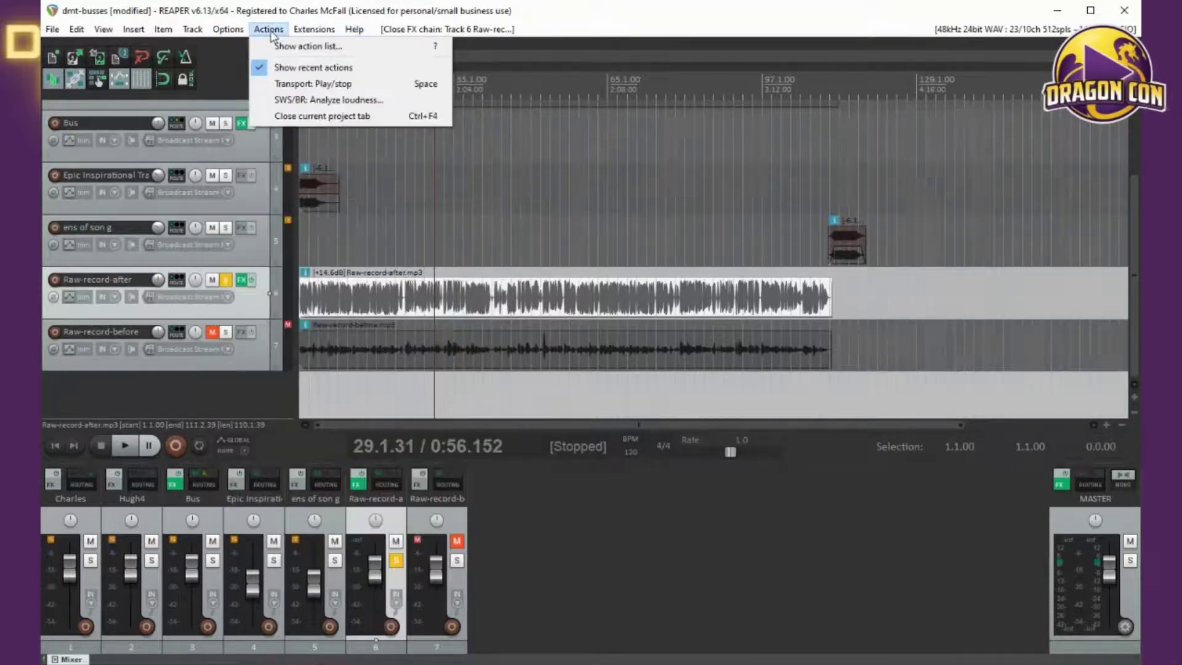
left_click(282, 47)
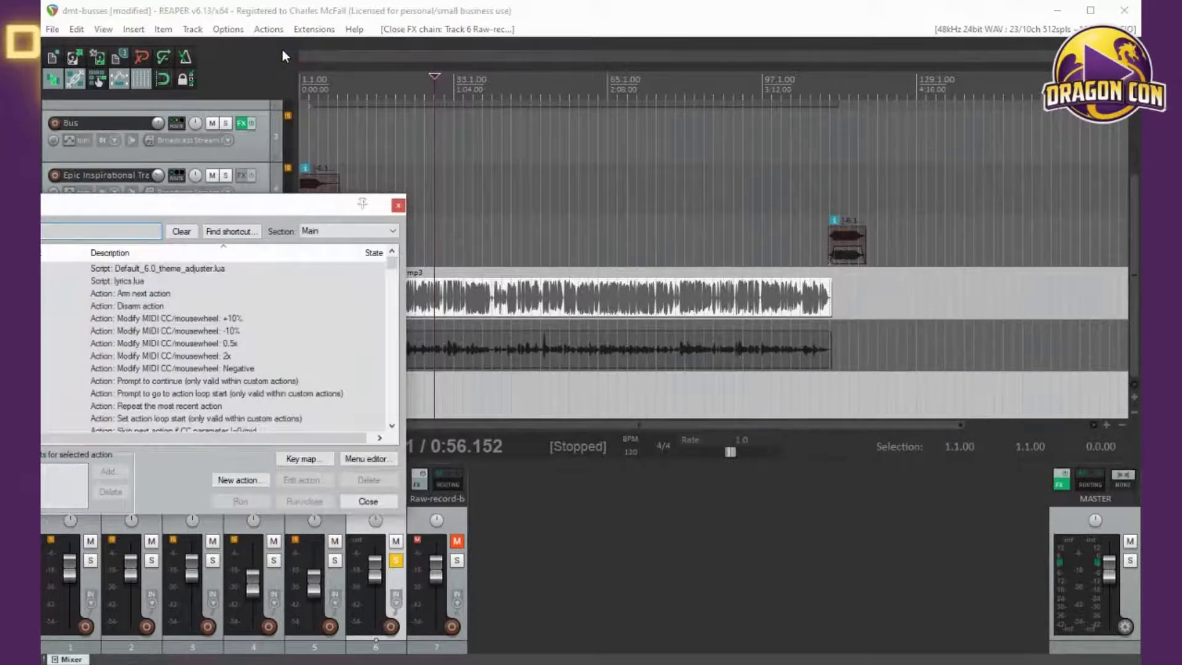
scroll(216, 345, "down", 1)
scroll(215, 344, "down", 8)
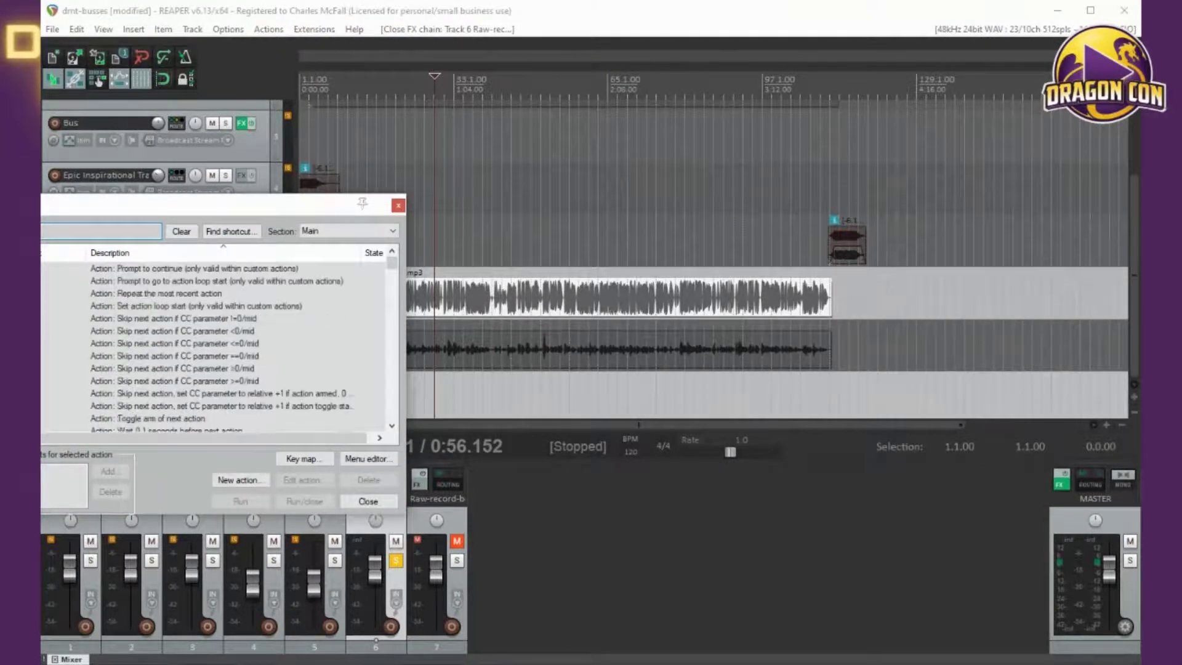
scroll(215, 345, "down", 20)
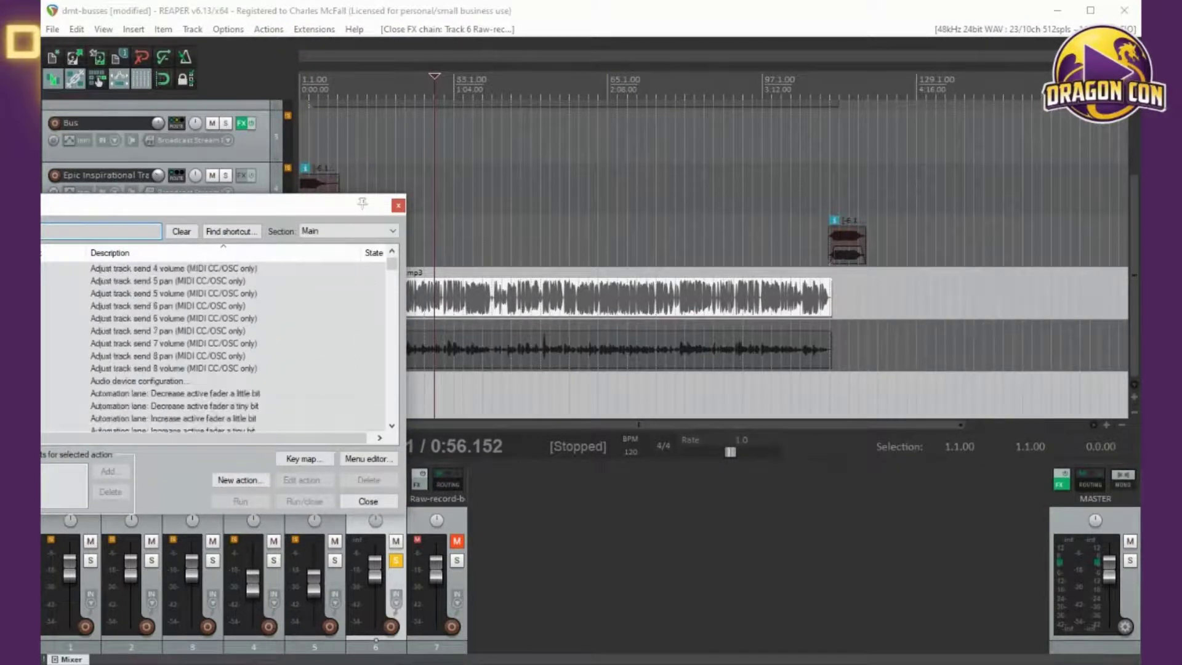
scroll(215, 344, "down", 20)
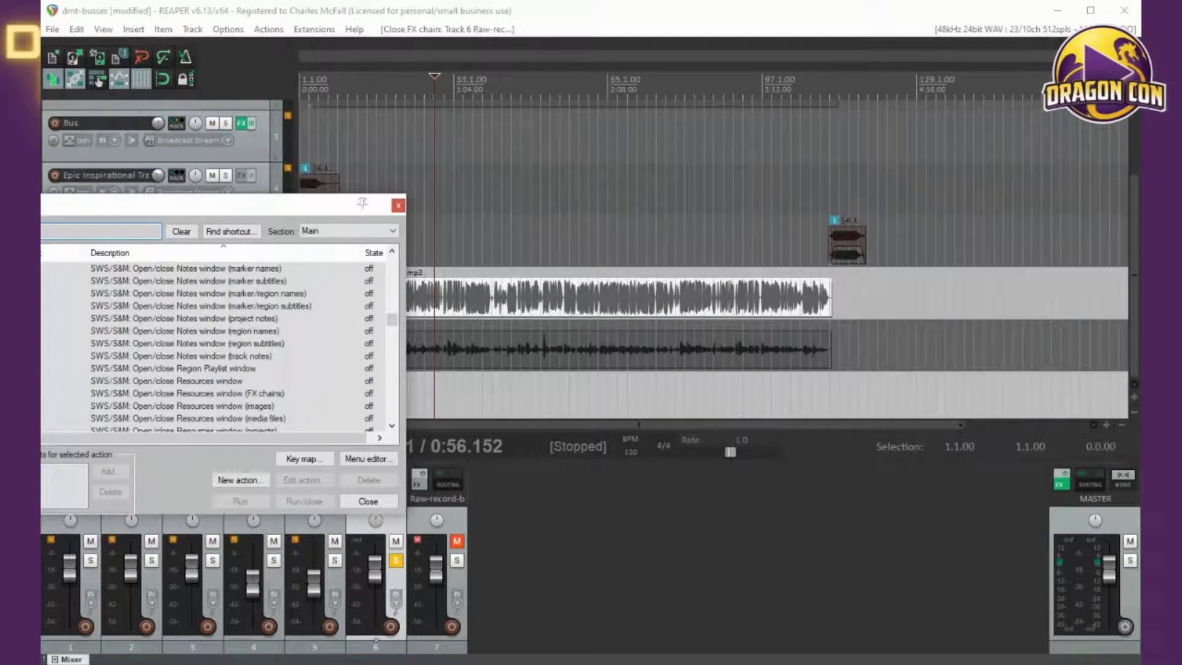
Step: Filter the action list by "zoom" and look through the matching actions
type("zoom")
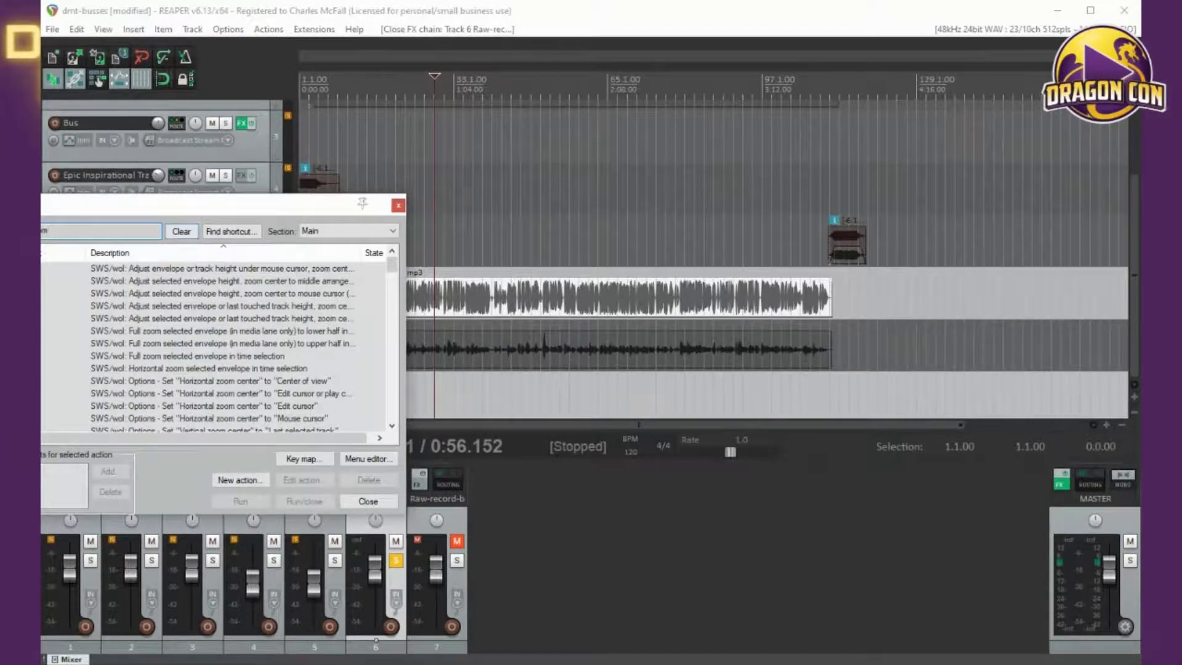
scroll(221, 345, "down", 3)
scroll(222, 345, "down", 1)
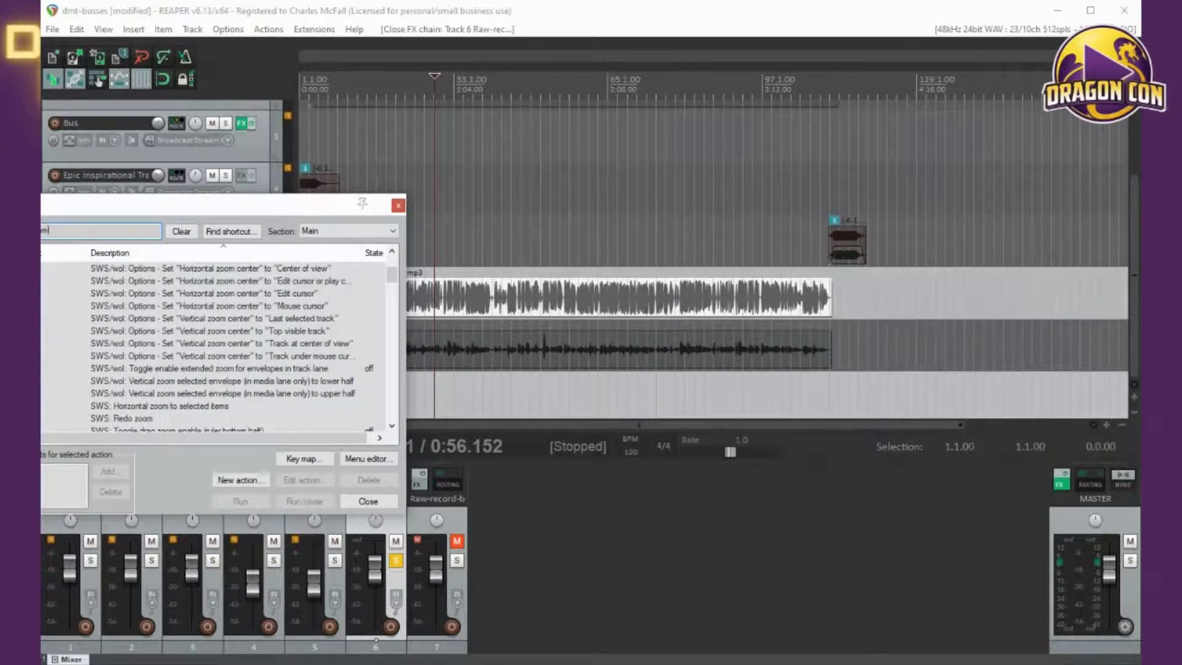
scroll(221, 344, "down", 4)
scroll(221, 345, "up", 6)
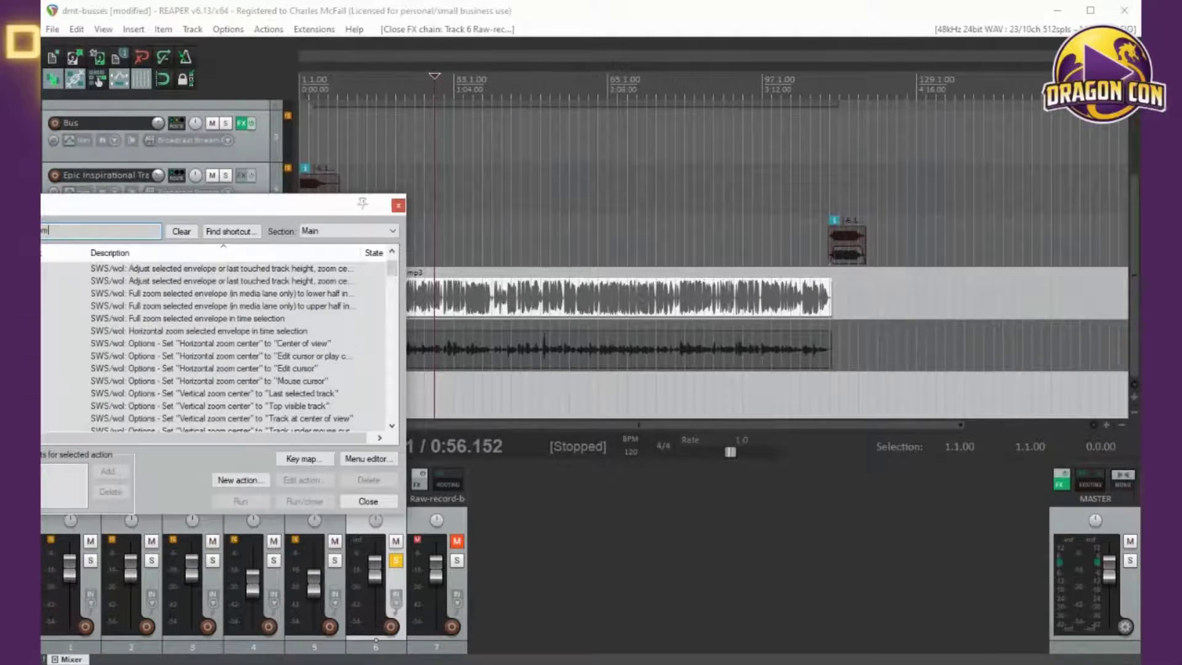
scroll(222, 345, "down", 4)
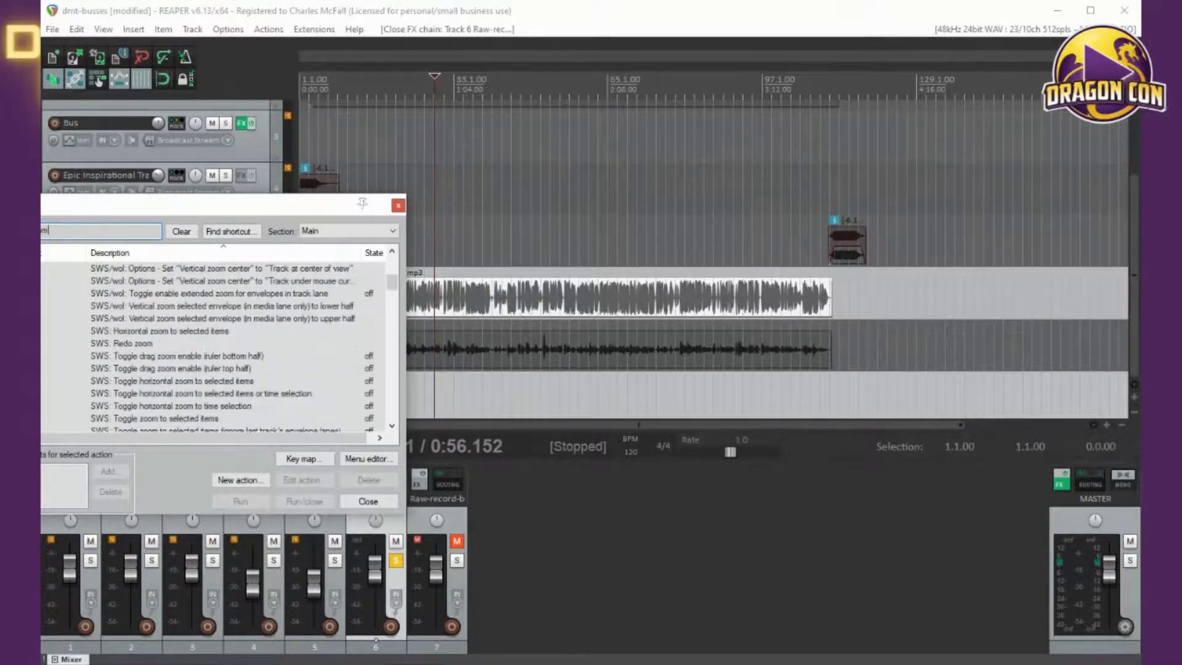
Step: Try narrowing the zoom action search with the word "full" and remove that word again
type("full")
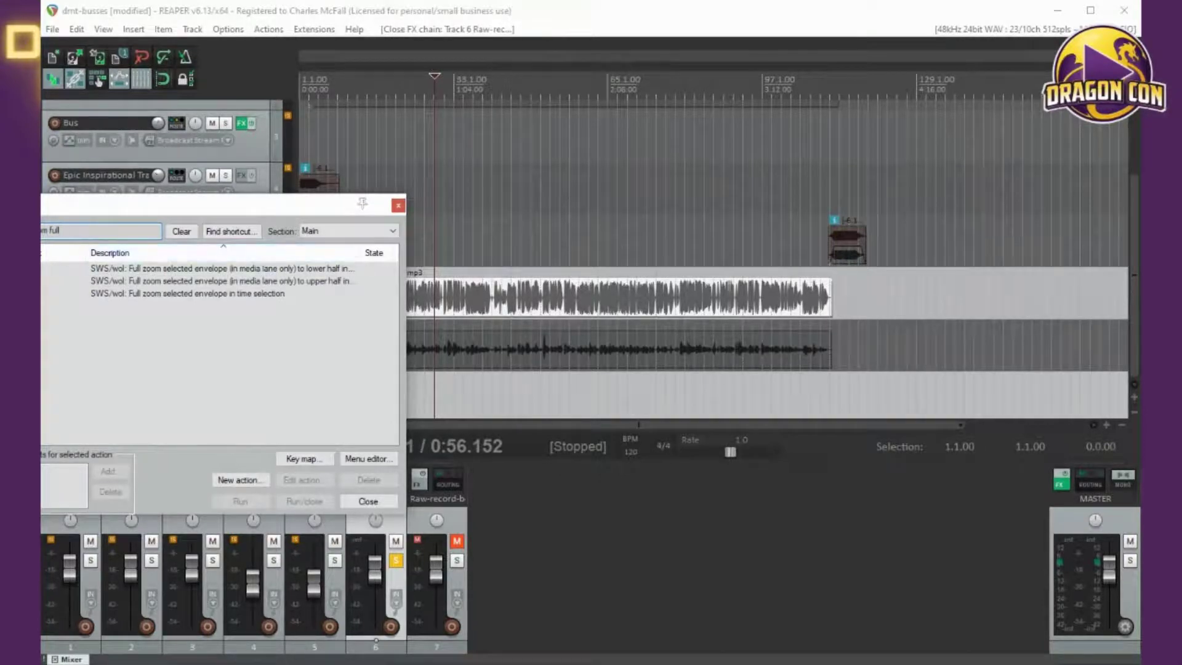
key("BackSpace")
key("BackSpace")
key("BackSpace")
key("BackSpace")
key("BackSpace")
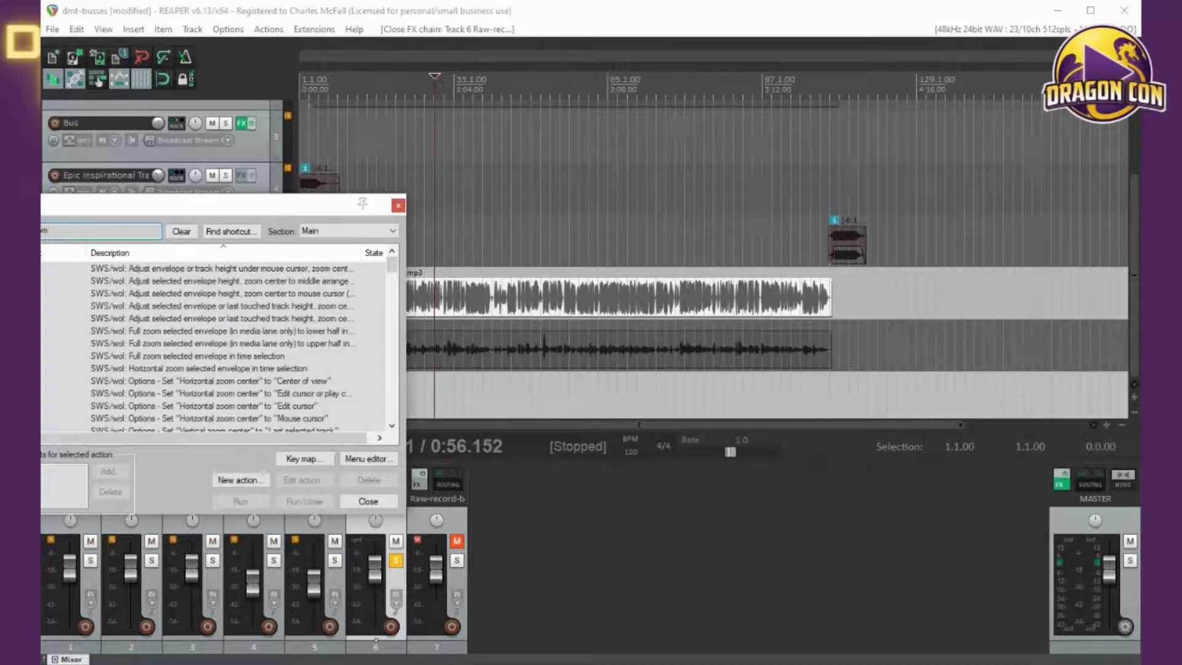
Step: Find and select the "View: Zoom out project" action among the zoom actions
scroll(234, 345, "down", 3)
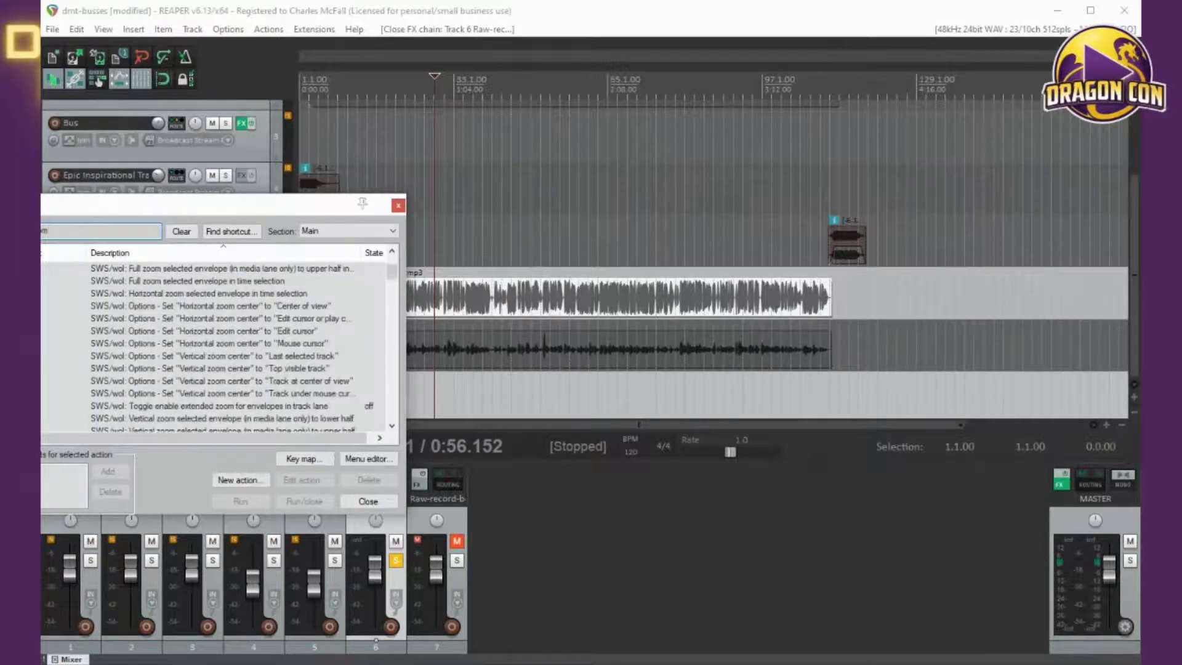
scroll(222, 345, "down", 1)
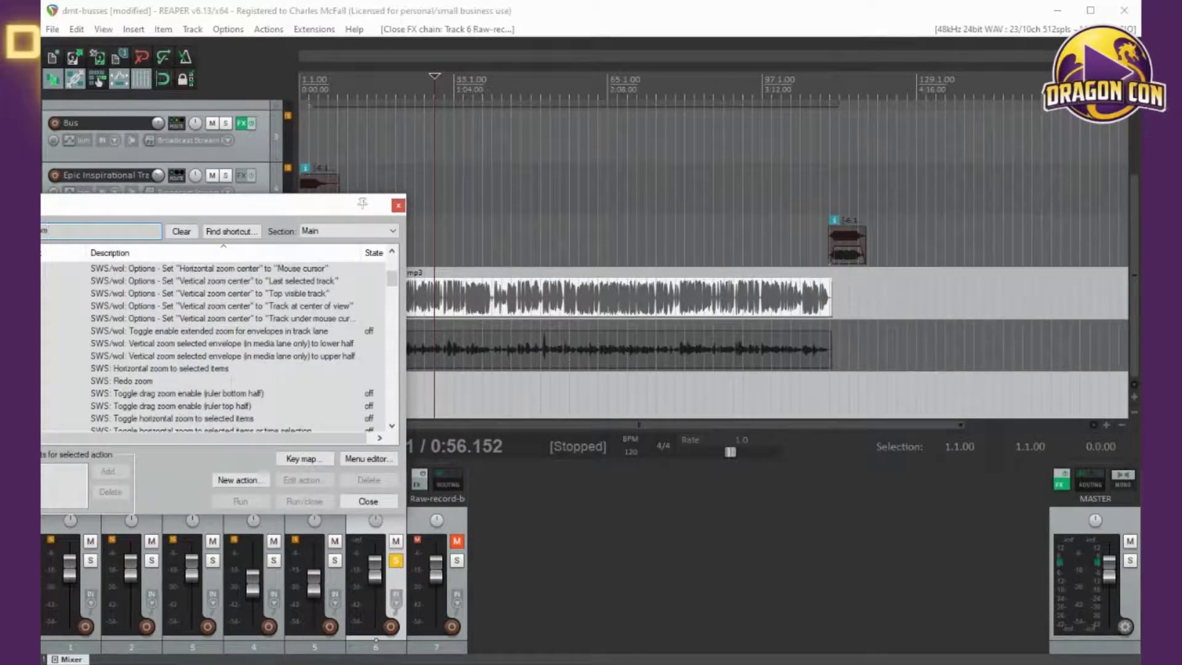
scroll(234, 344, "down", 4)
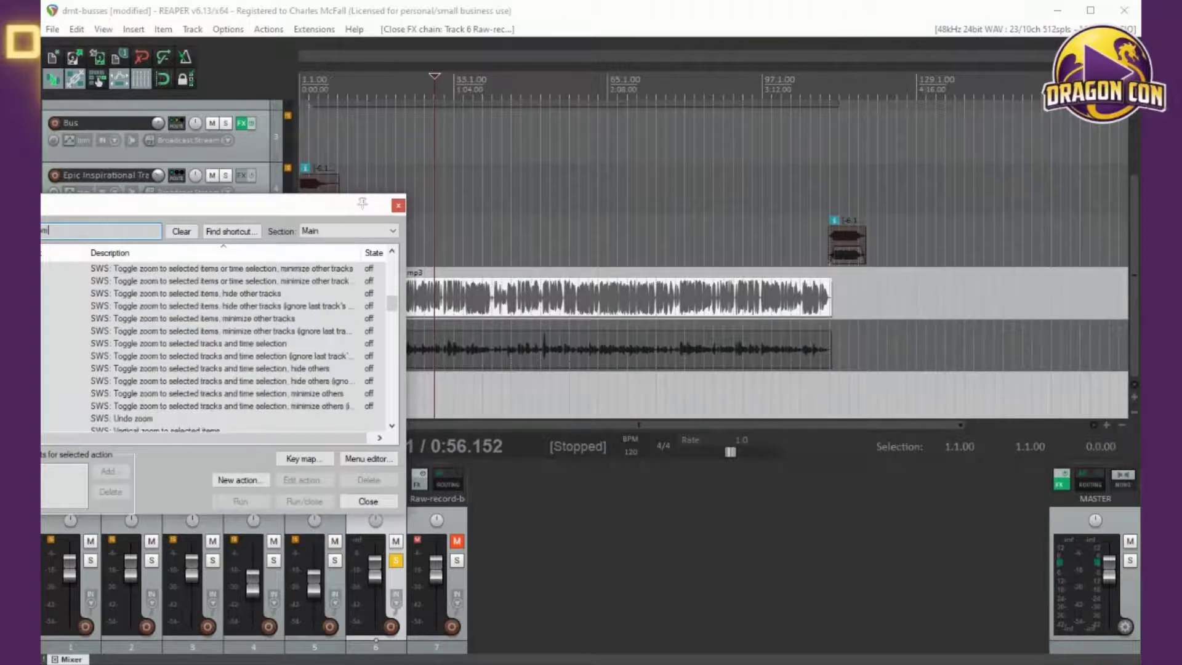
scroll(221, 345, "down", 12)
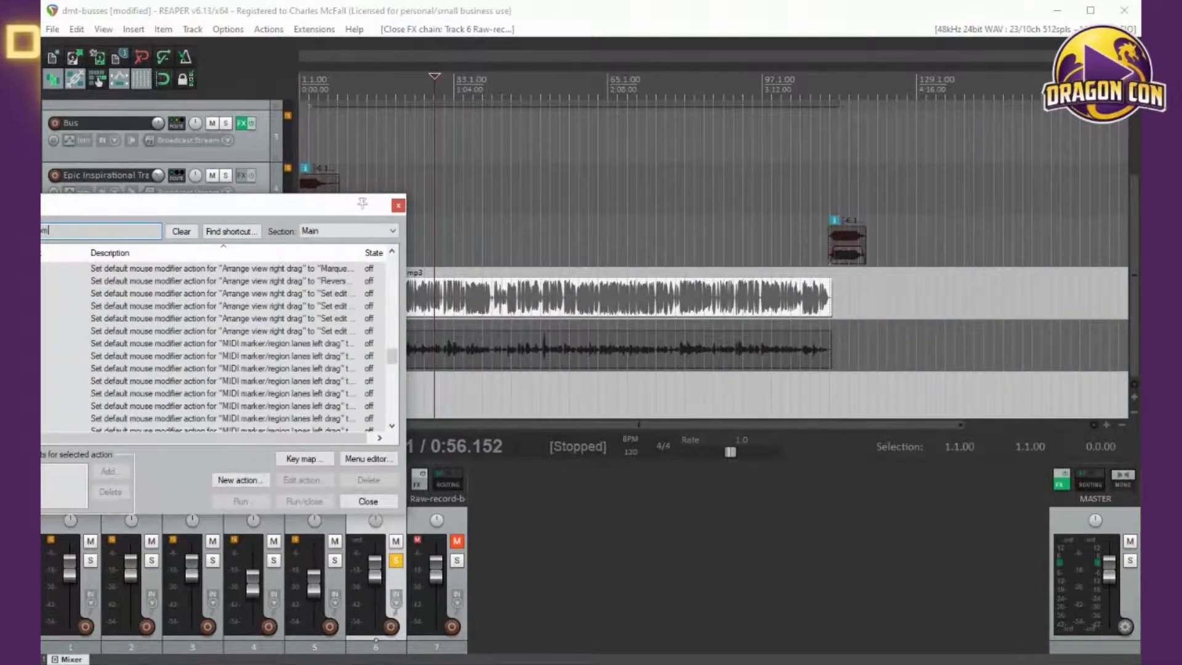
scroll(222, 345, "down", 8)
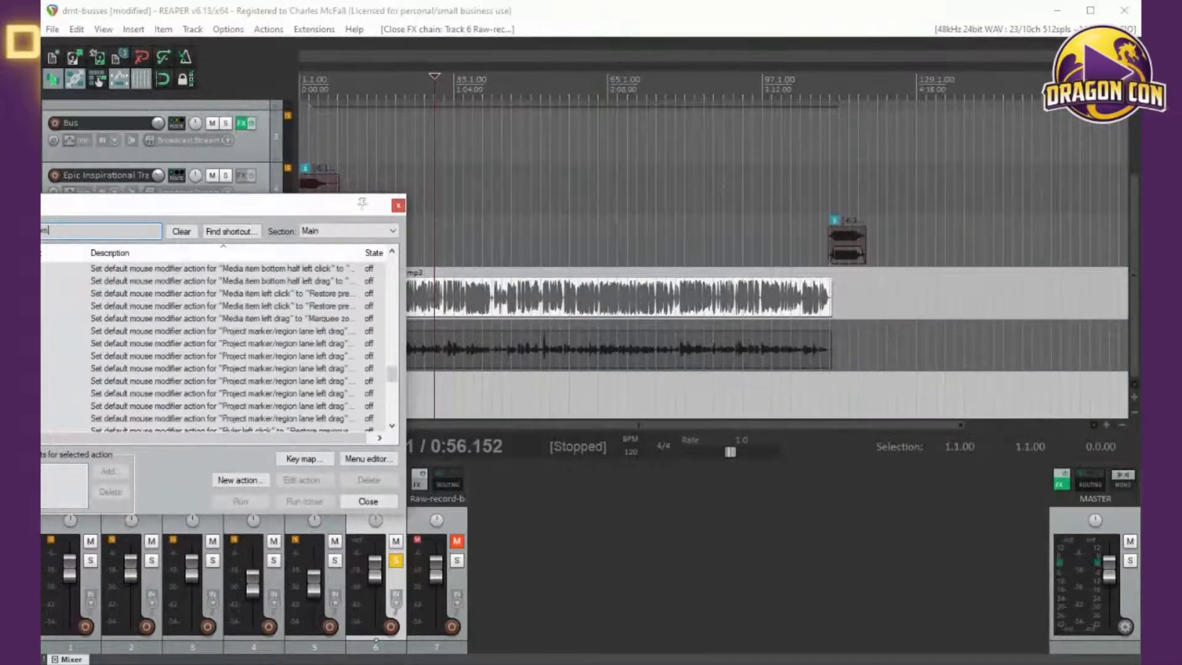
scroll(222, 344, "down", 5)
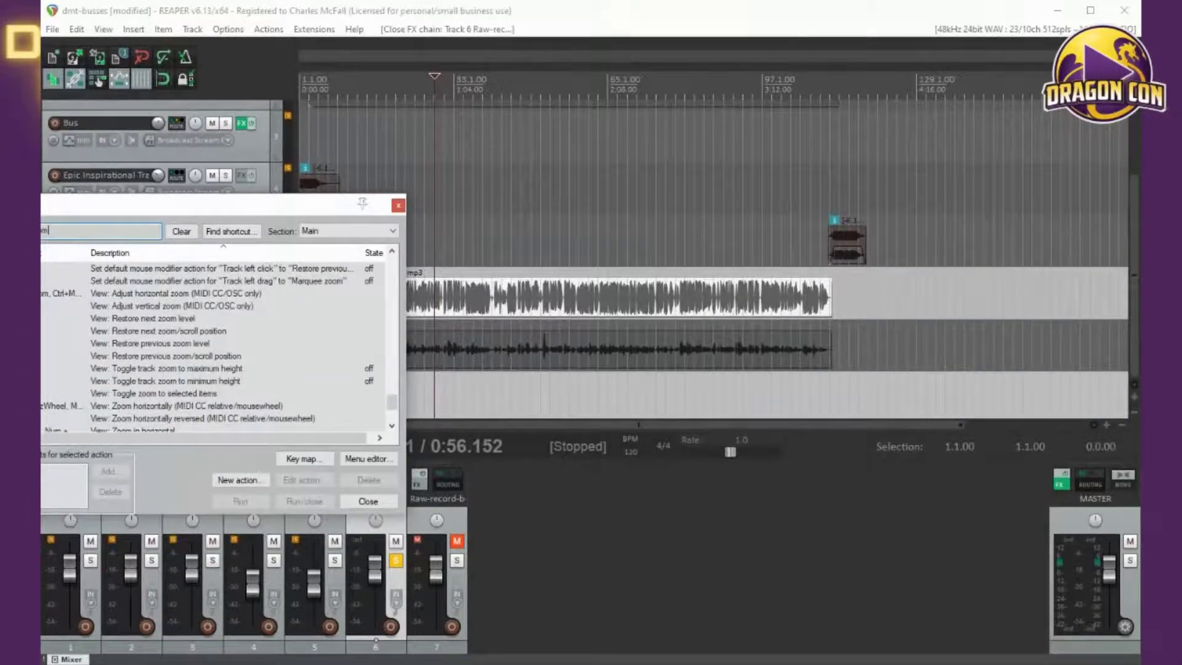
scroll(222, 345, "down", 1)
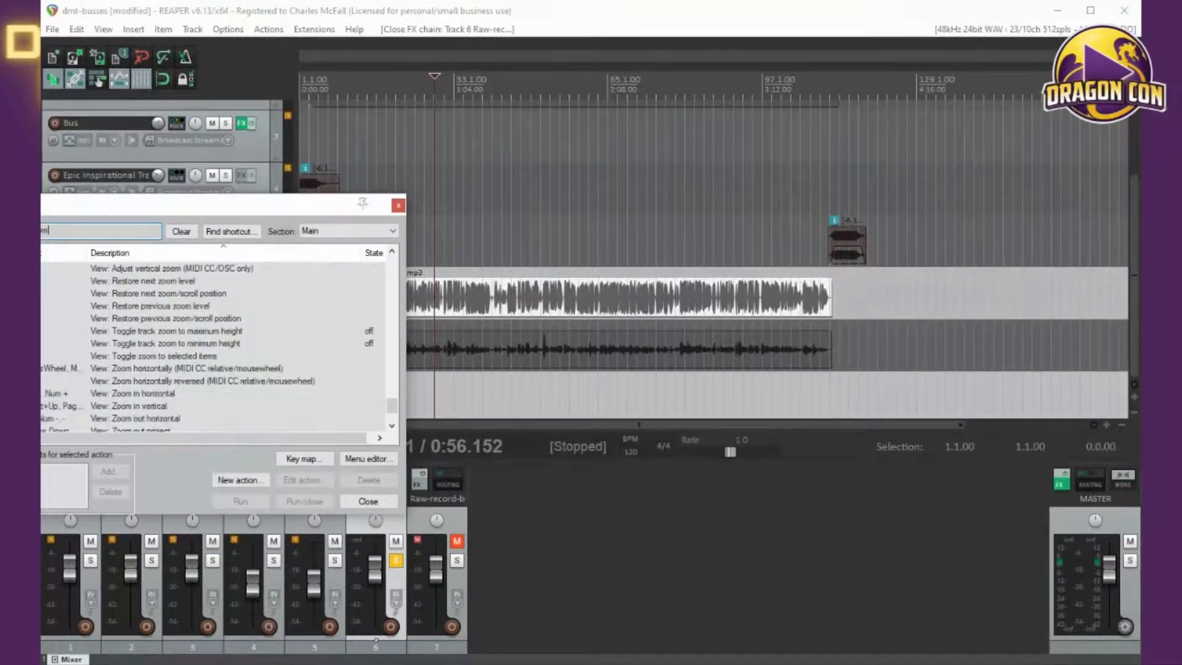
scroll(222, 345, "down", 1)
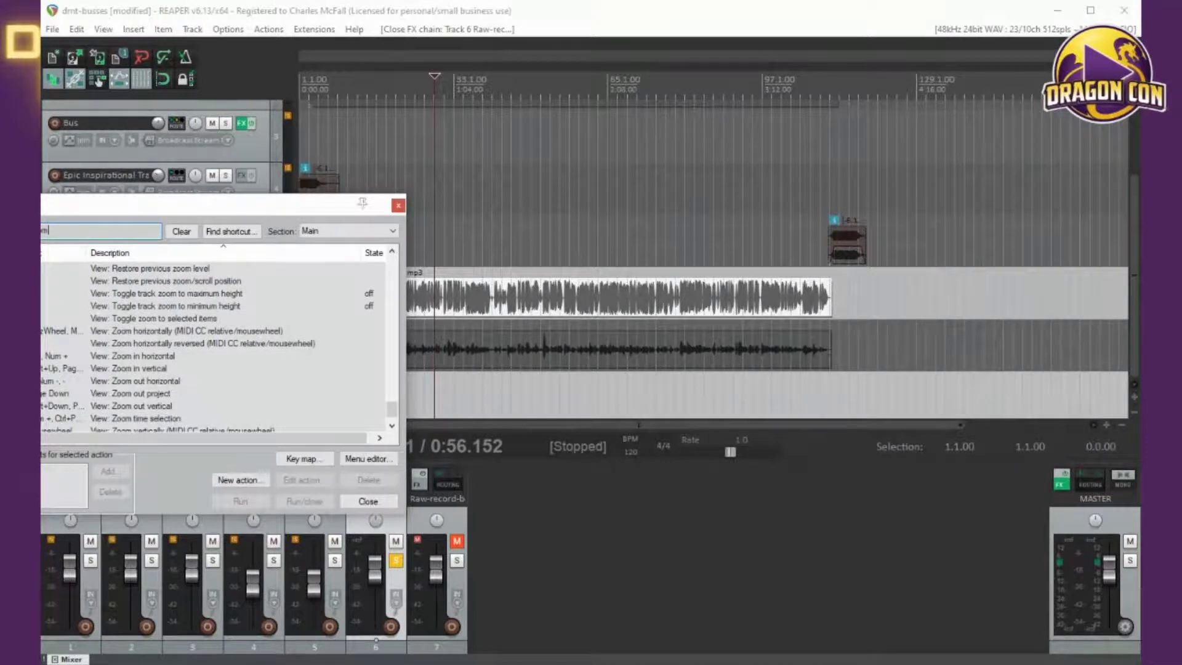
left_click(142, 393)
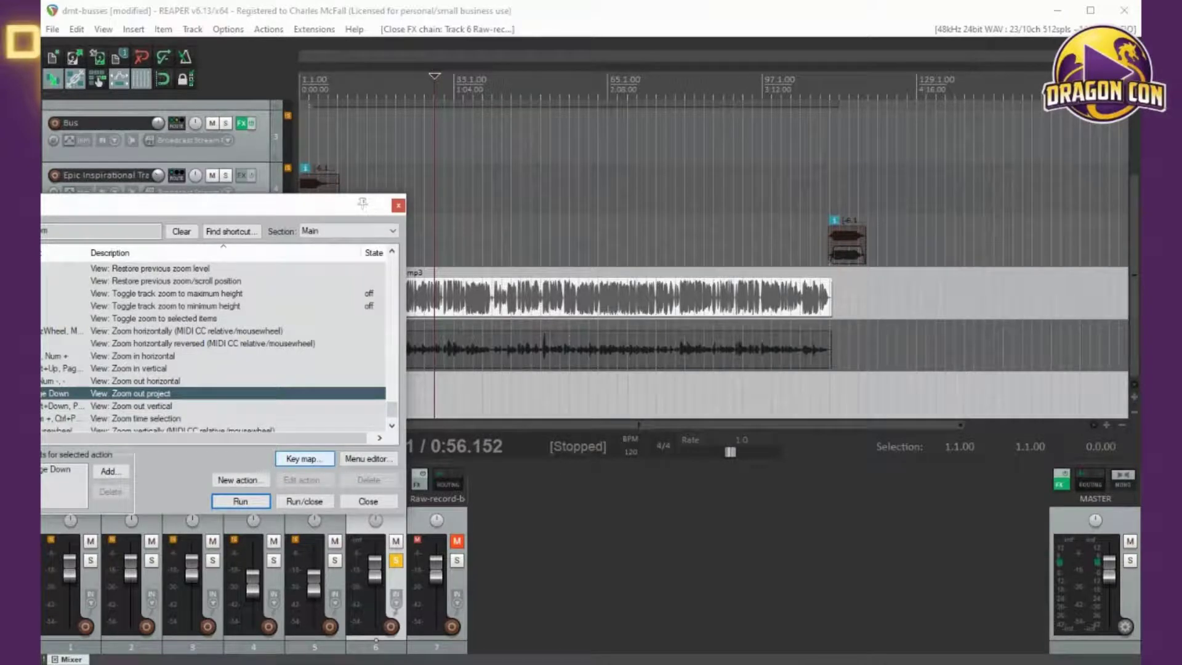
Step: Assign Z as an additional shortcut for the "View: Zoom out project" action and close the action list
left_click(304, 459)
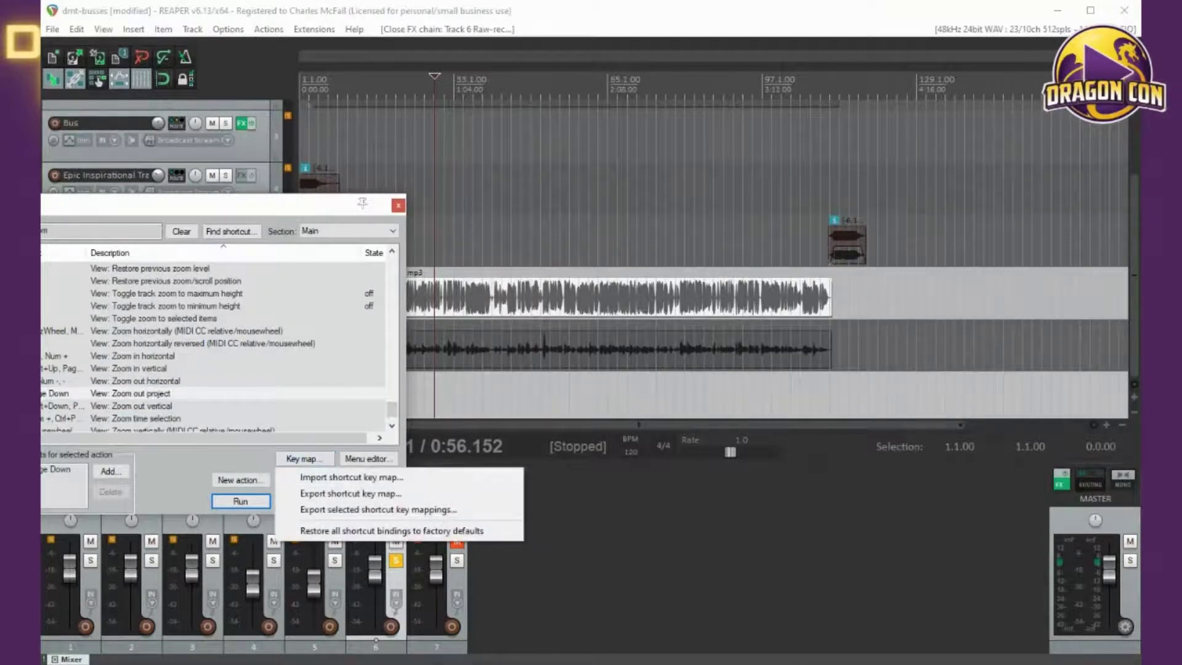
key("Escape")
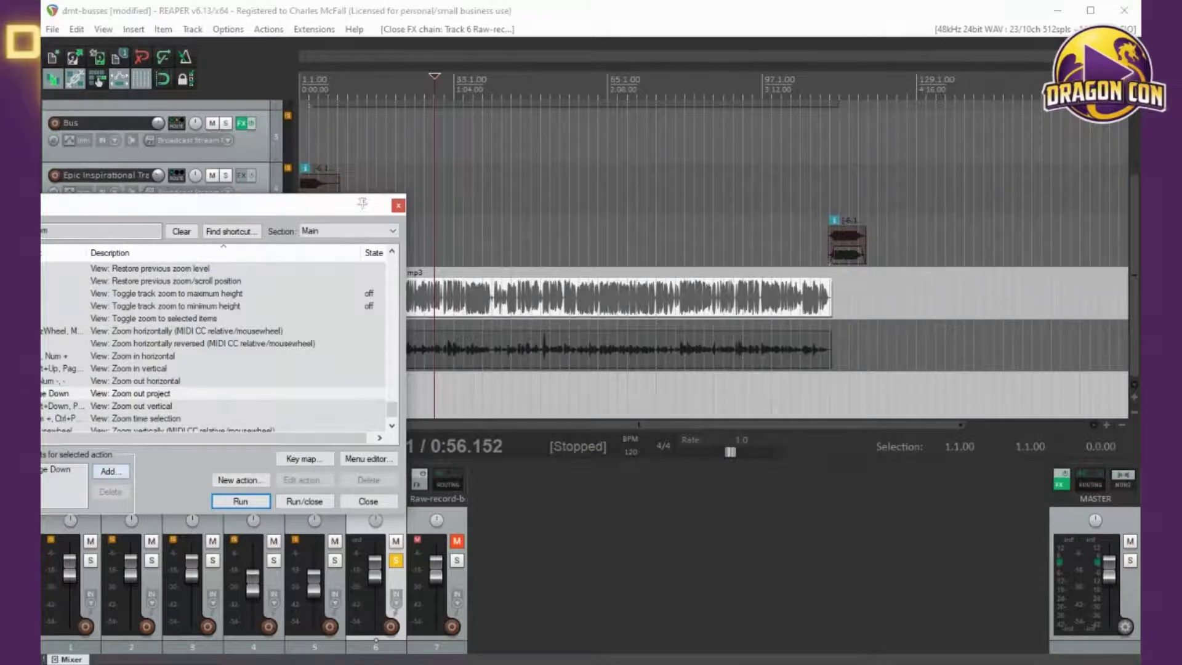
left_click(111, 471)
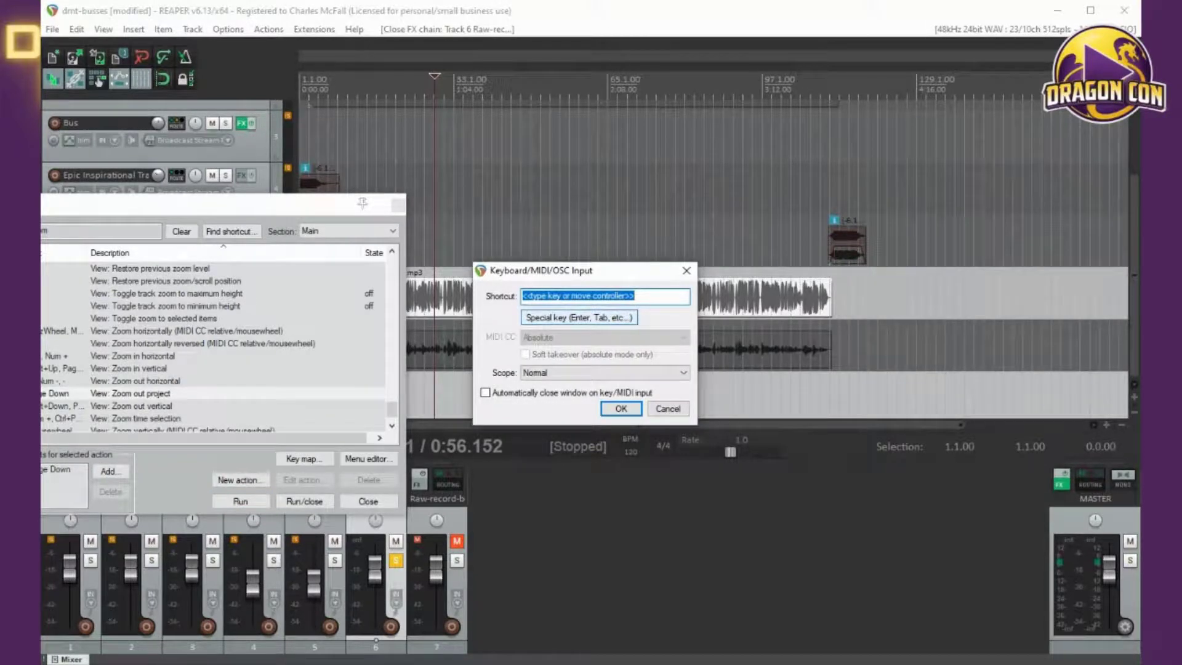
key("z")
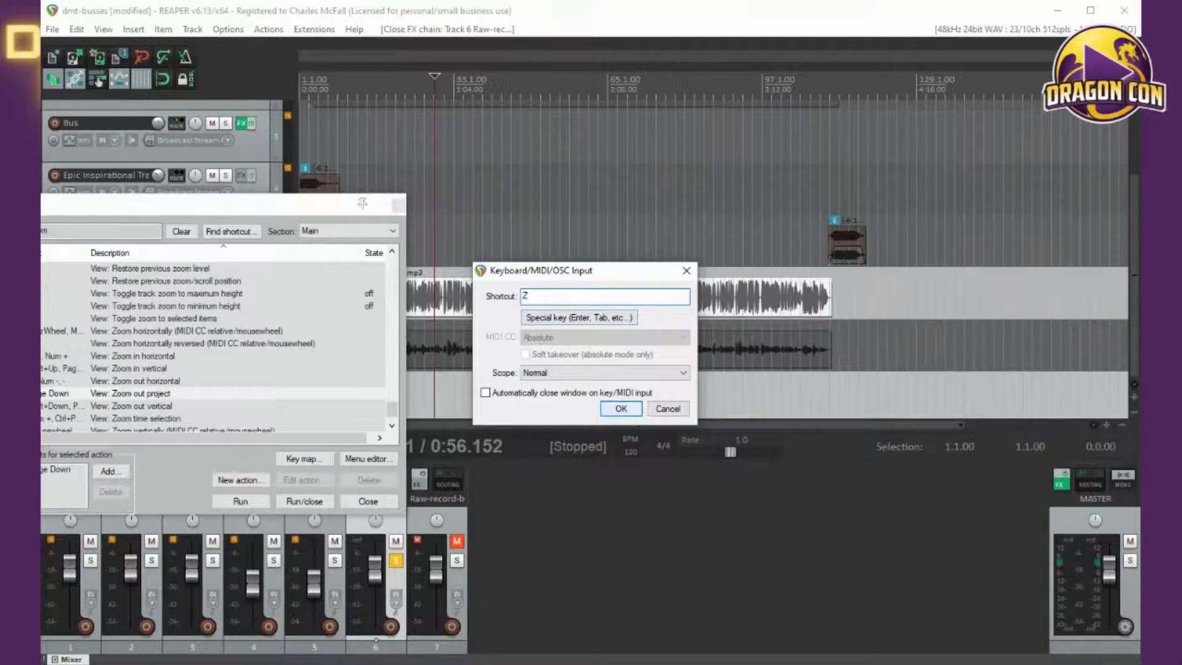
left_click(620, 408)
key("Return")
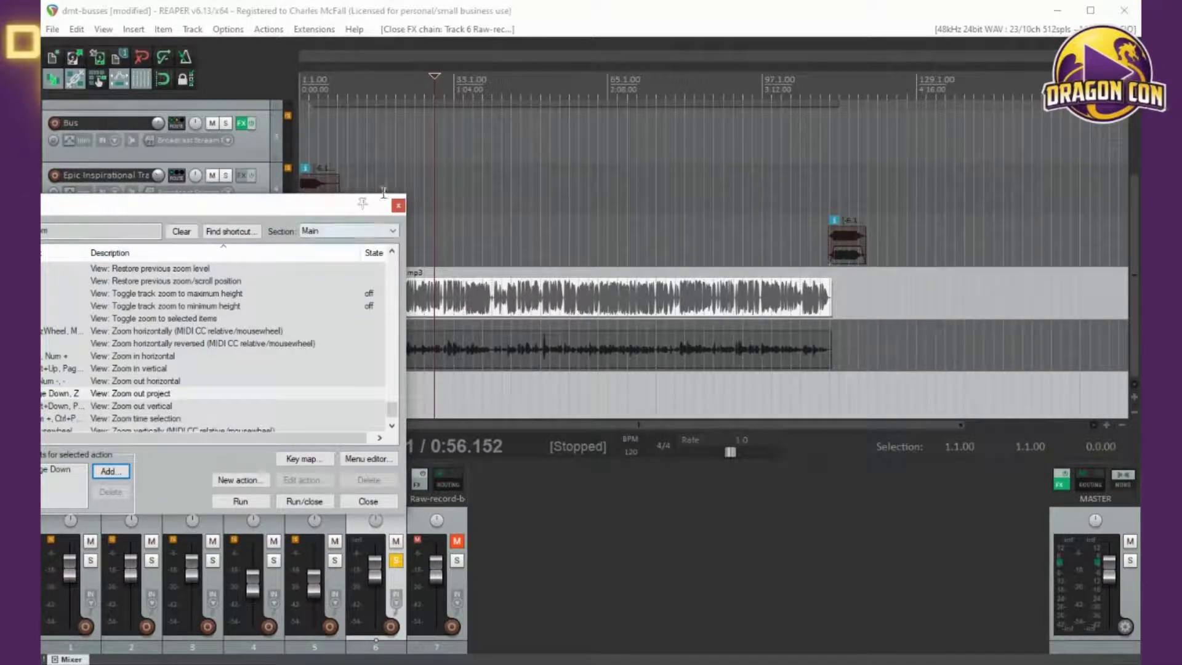
left_click(398, 205)
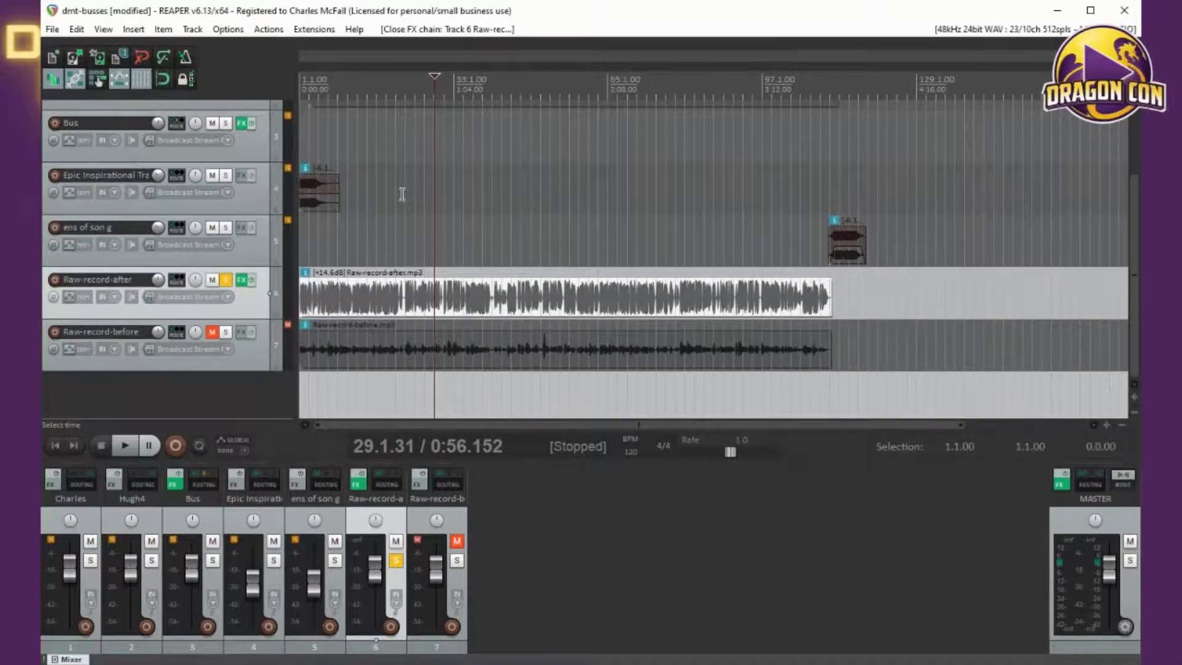
Step: Try out zooming the timeline in around the edit cursor and back out to the whole project
scroll(401, 195, "up", 1)
scroll(434, 202, "up", 2)
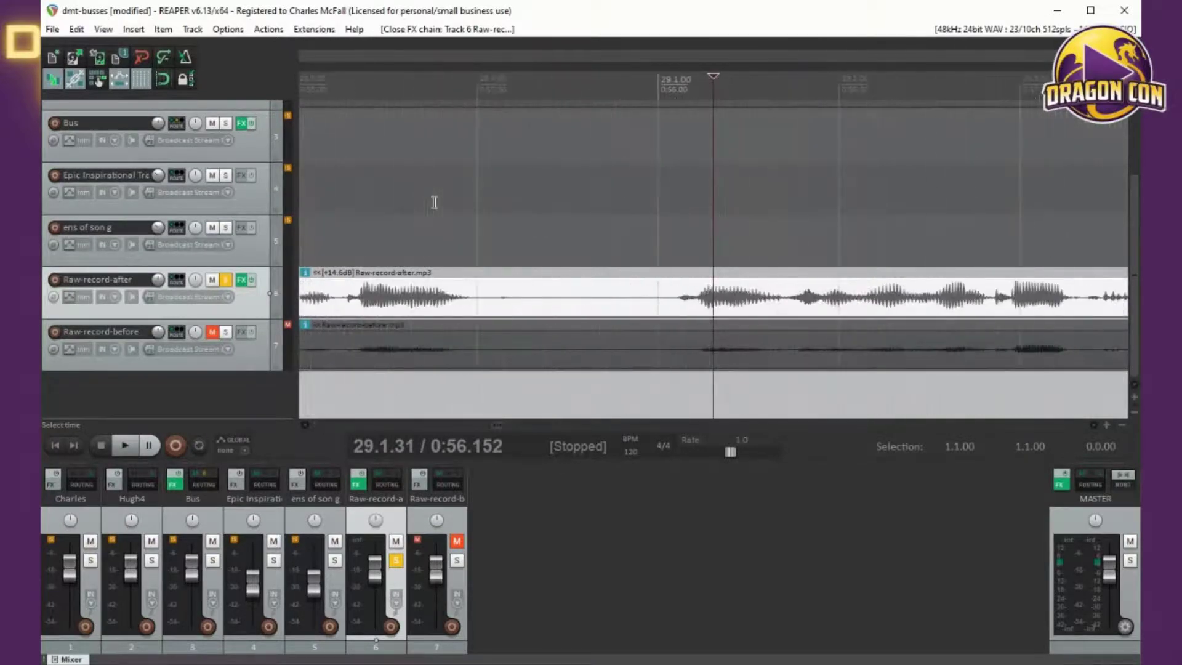
scroll(434, 201, "down", 2)
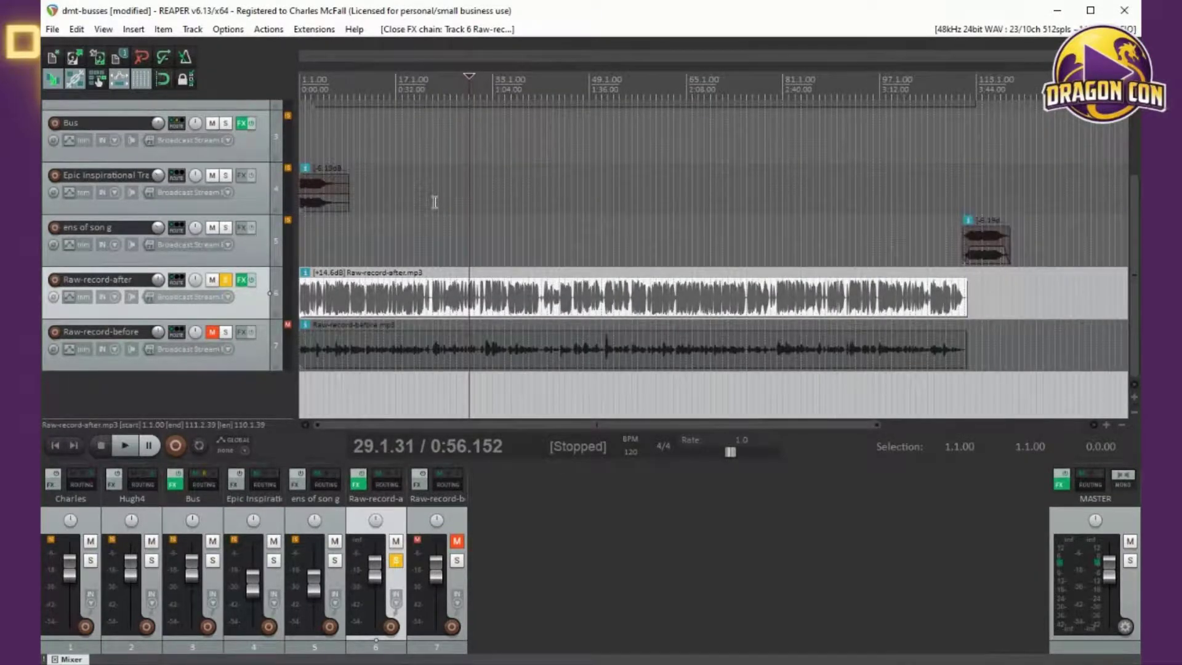
scroll(434, 203, "down", 1)
scroll(436, 206, "up", 3)
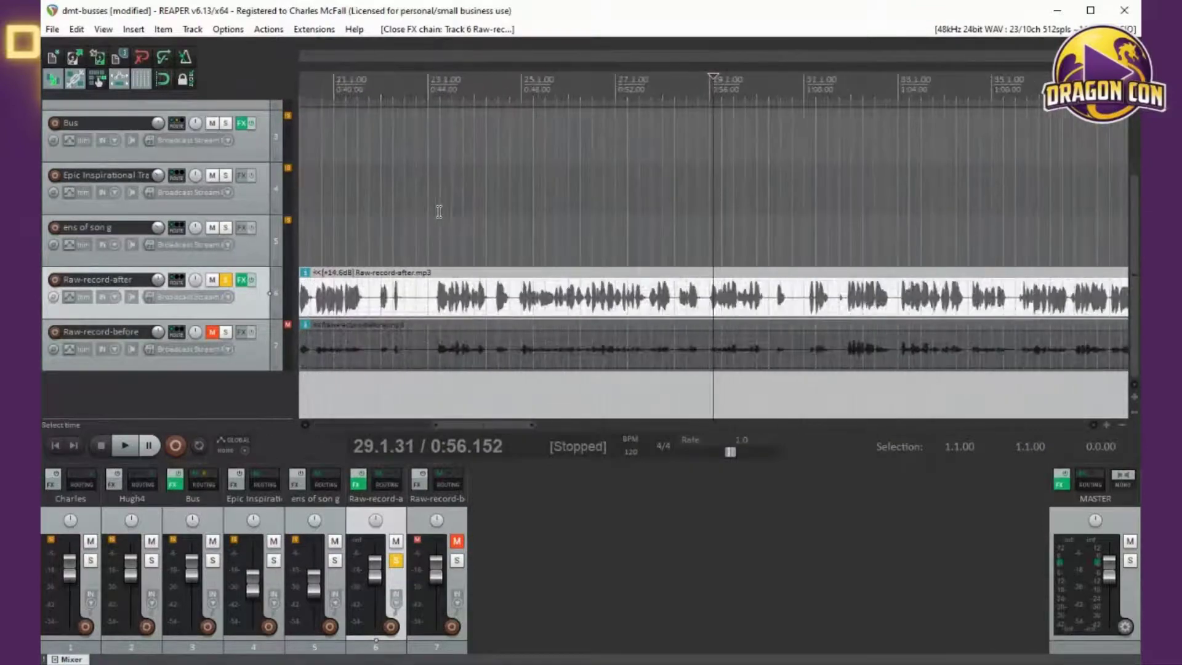
scroll(439, 209, "down", 2)
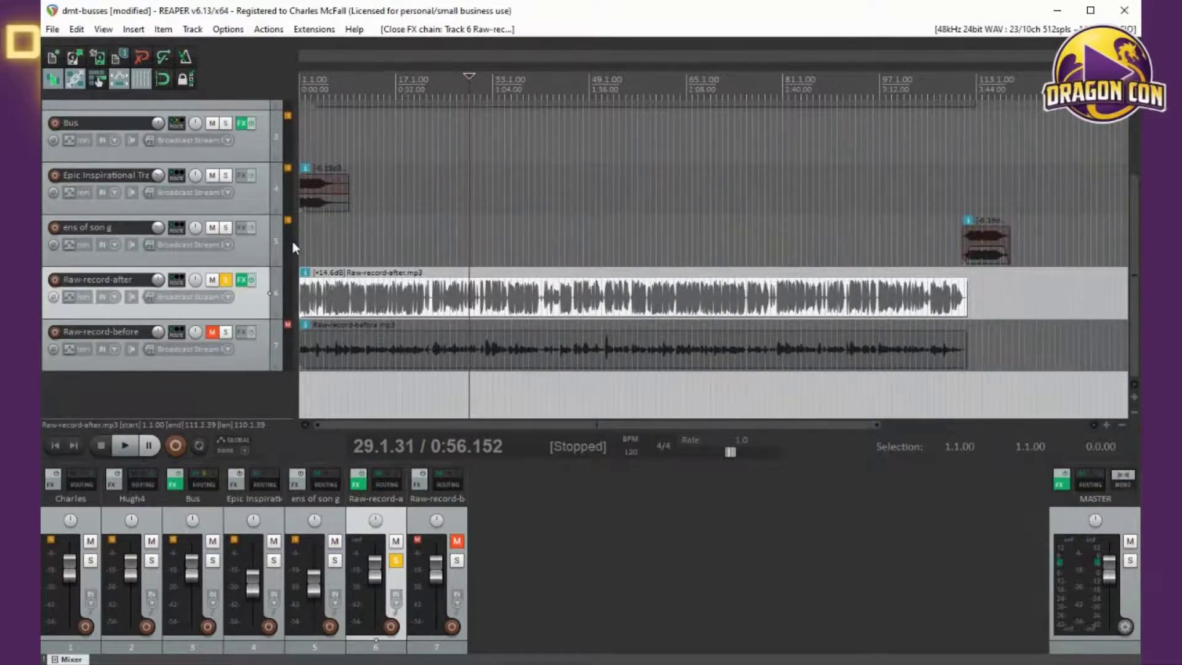
Step: Mute the Raw-record-after track and turn off its solo
scroll(293, 241, "up", 5)
scroll(306, 255, "up", 1)
left_click(211, 374)
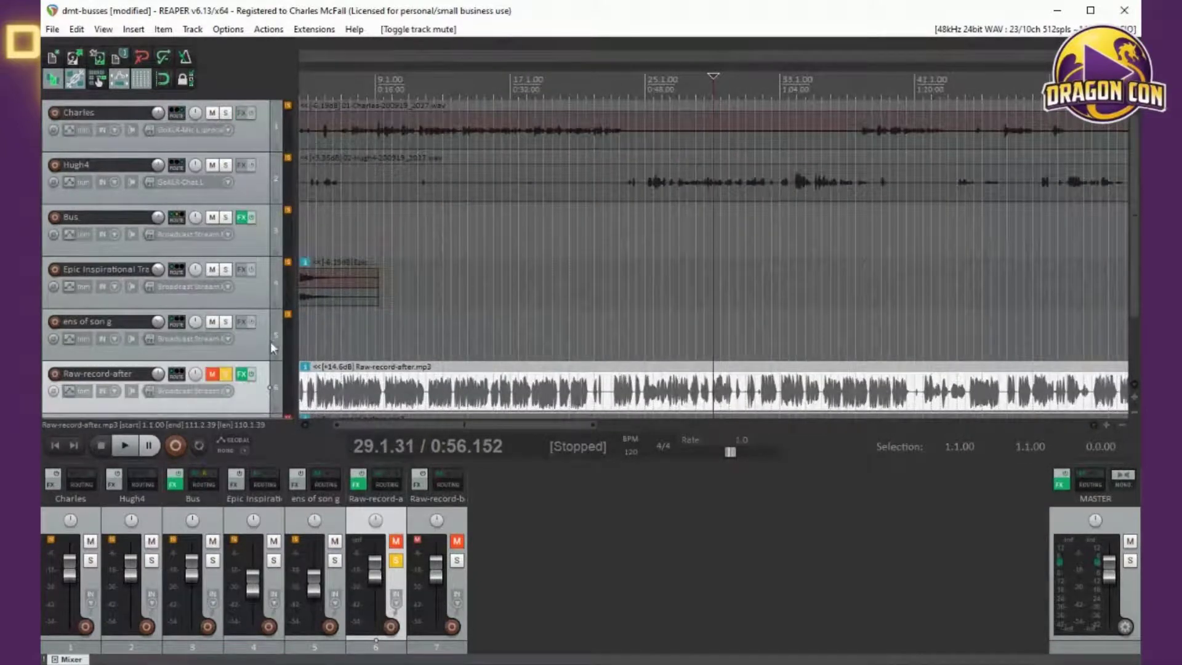
left_click(225, 374)
scroll(259, 319, "down", 2)
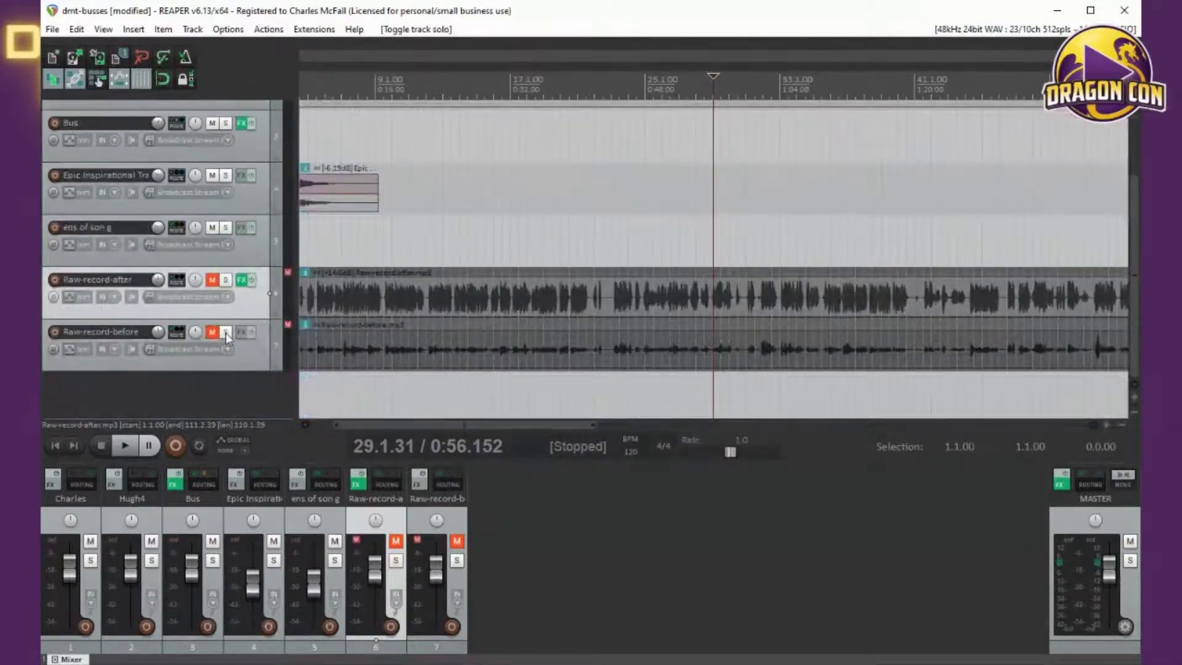
scroll(239, 342, "up", 2)
scroll(477, 289, "down", 2)
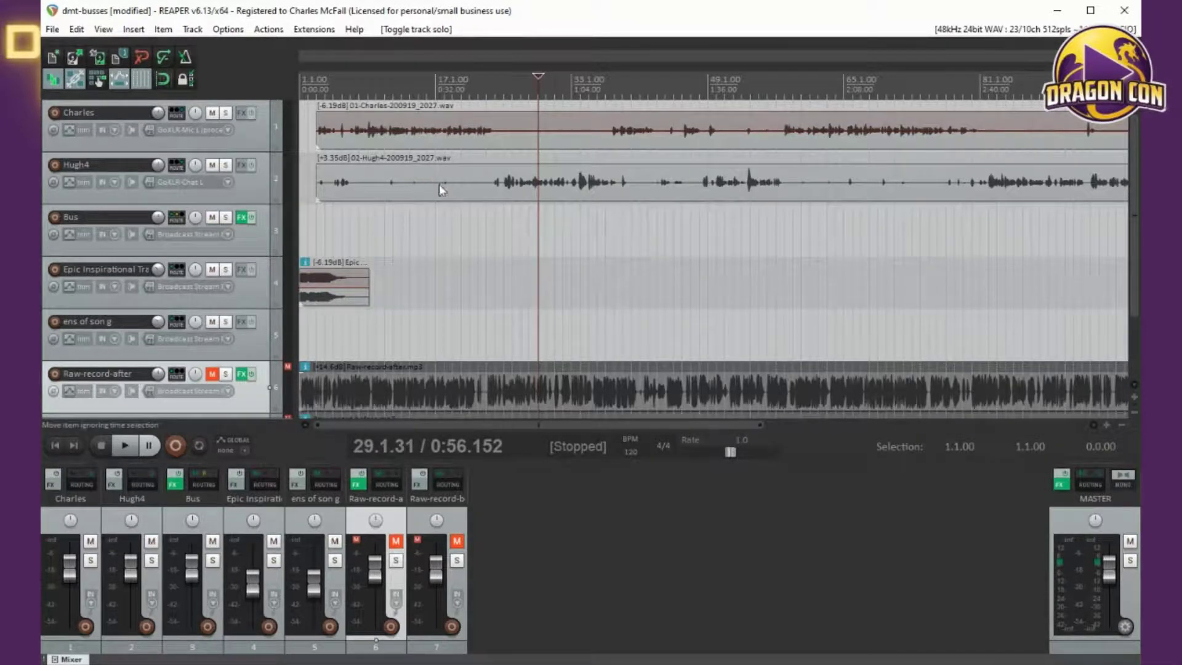
Step: Delete the Raw-record-after and Raw-record-before tracks from the project
scroll(441, 194, "down", 2)
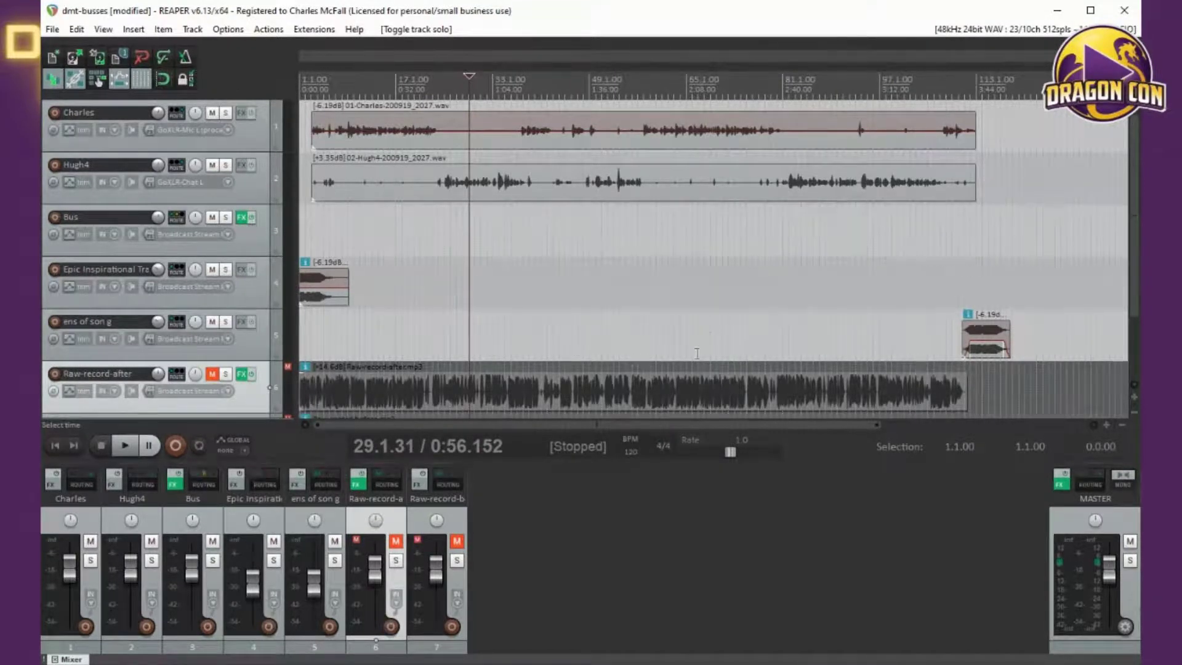
scroll(696, 353, "down", 2)
scroll(696, 357, "up", 1)
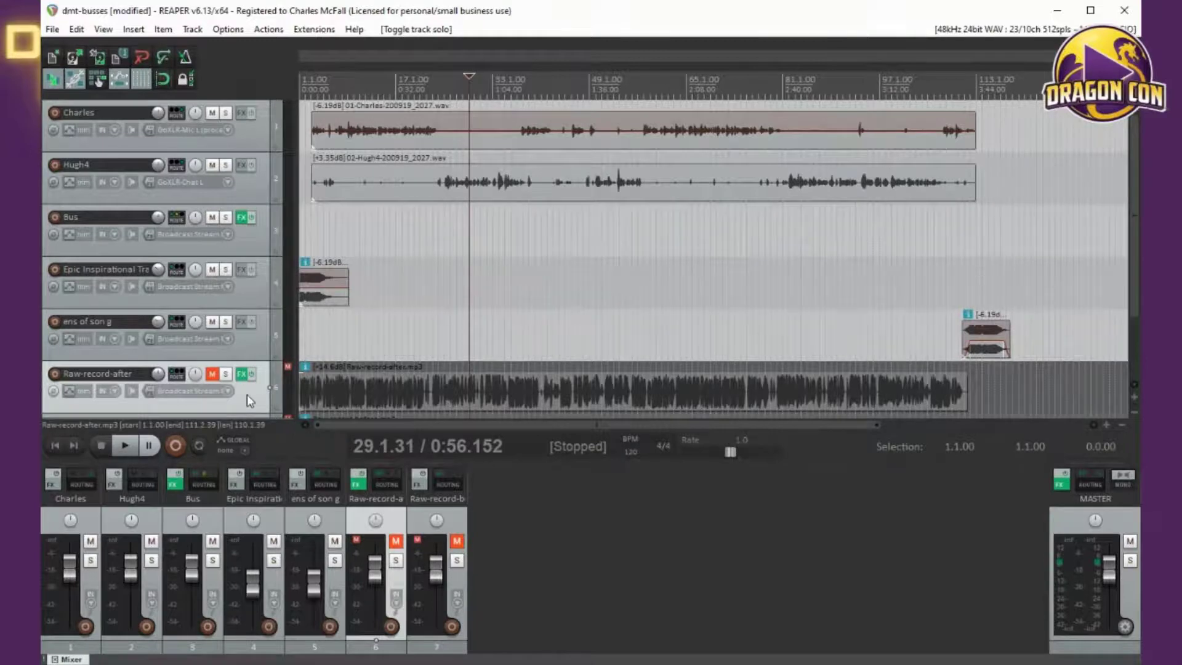
key("Delete")
left_click(556, 390)
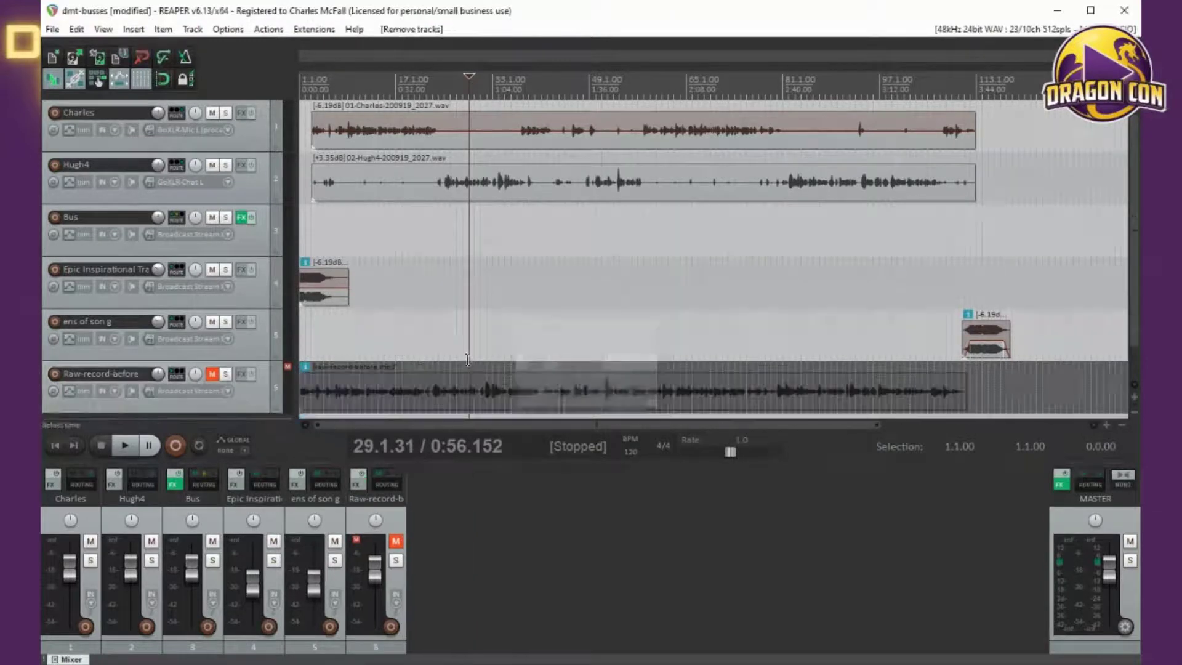
left_click(254, 387)
key("Delete")
left_click(543, 394)
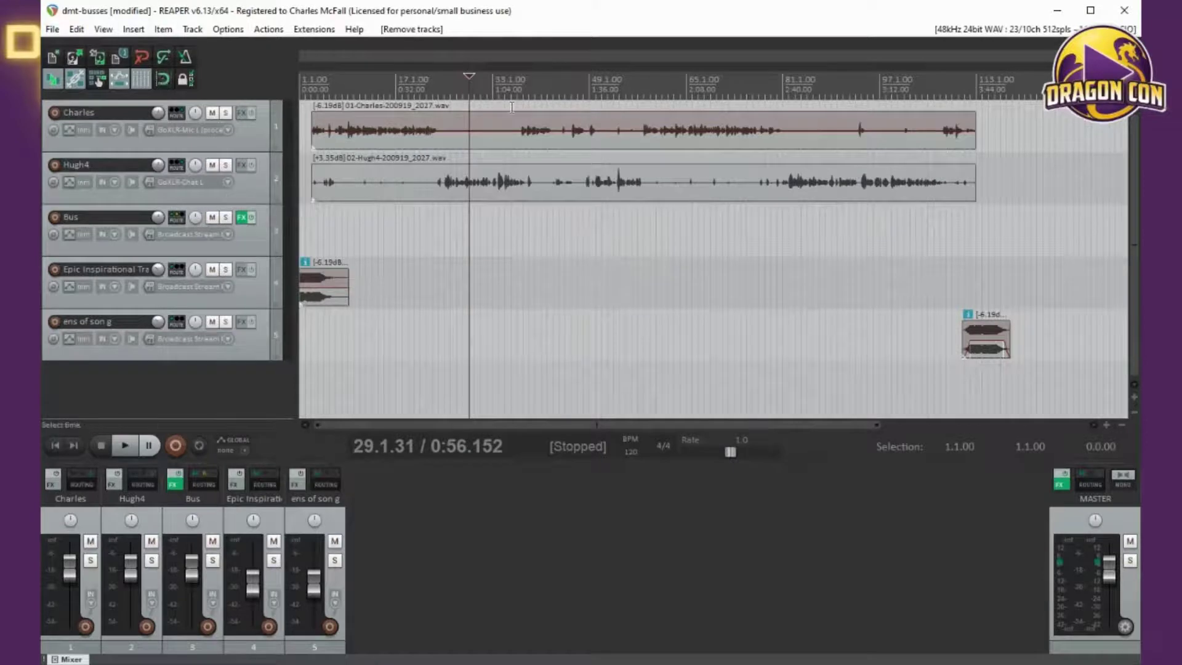
Step: Play the mix from the beginning, jump to the closing music near 3:38 to hear the ending, and stop playback
left_click(303, 80)
key("space")
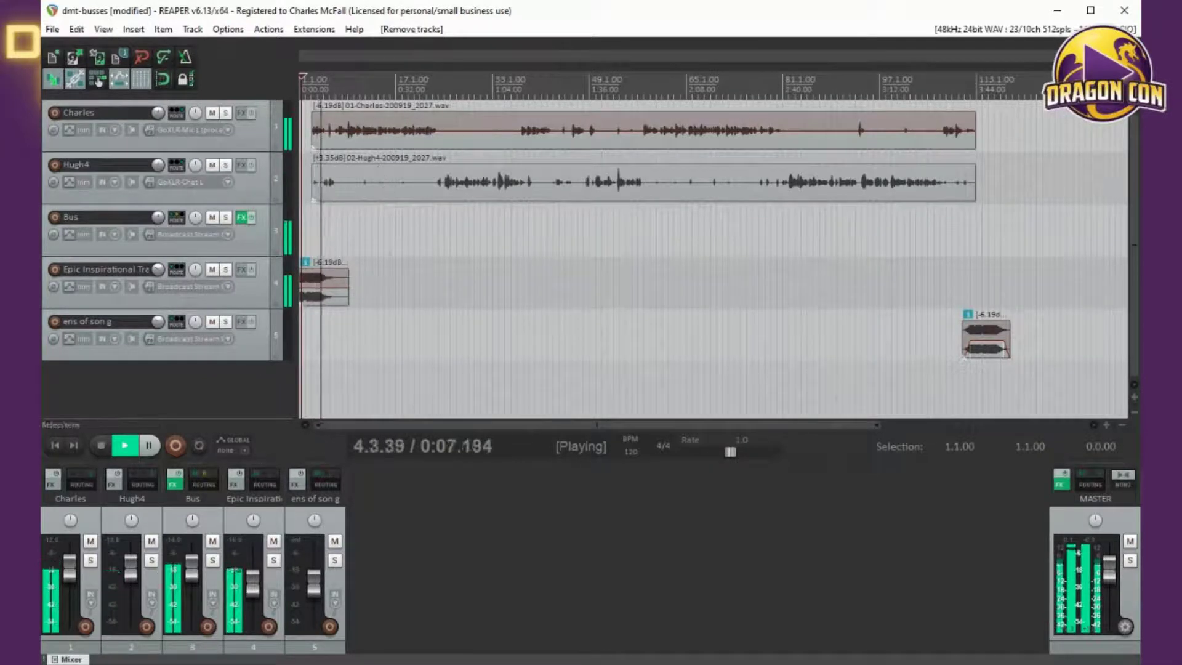
left_click(960, 80)
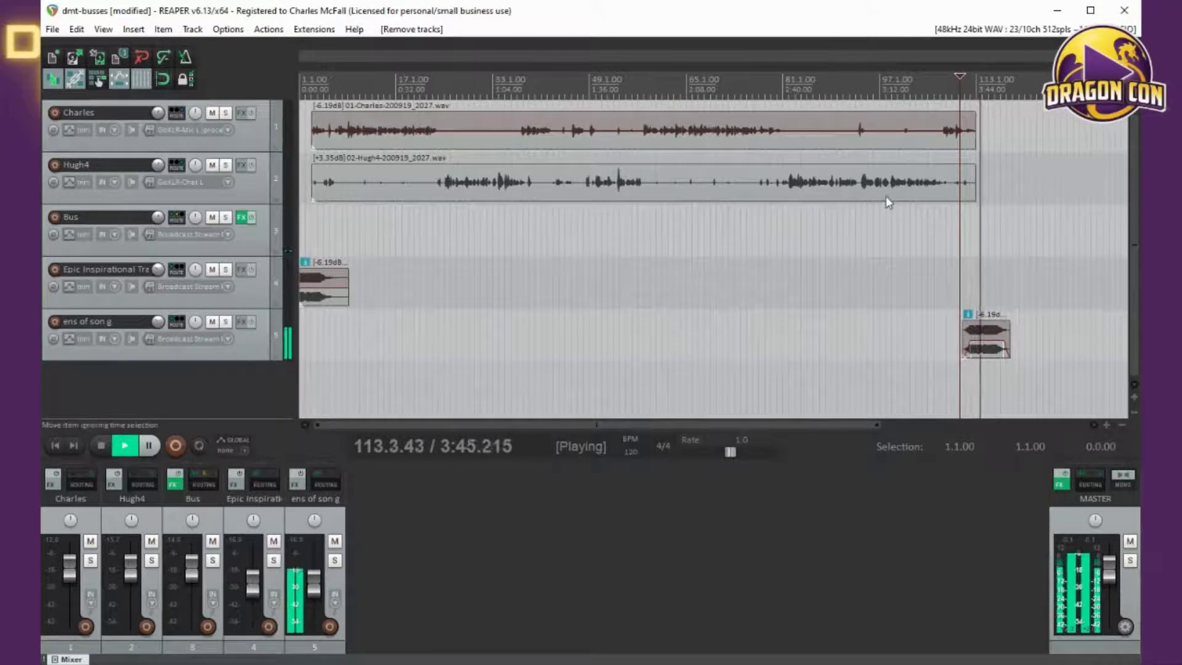
key("space")
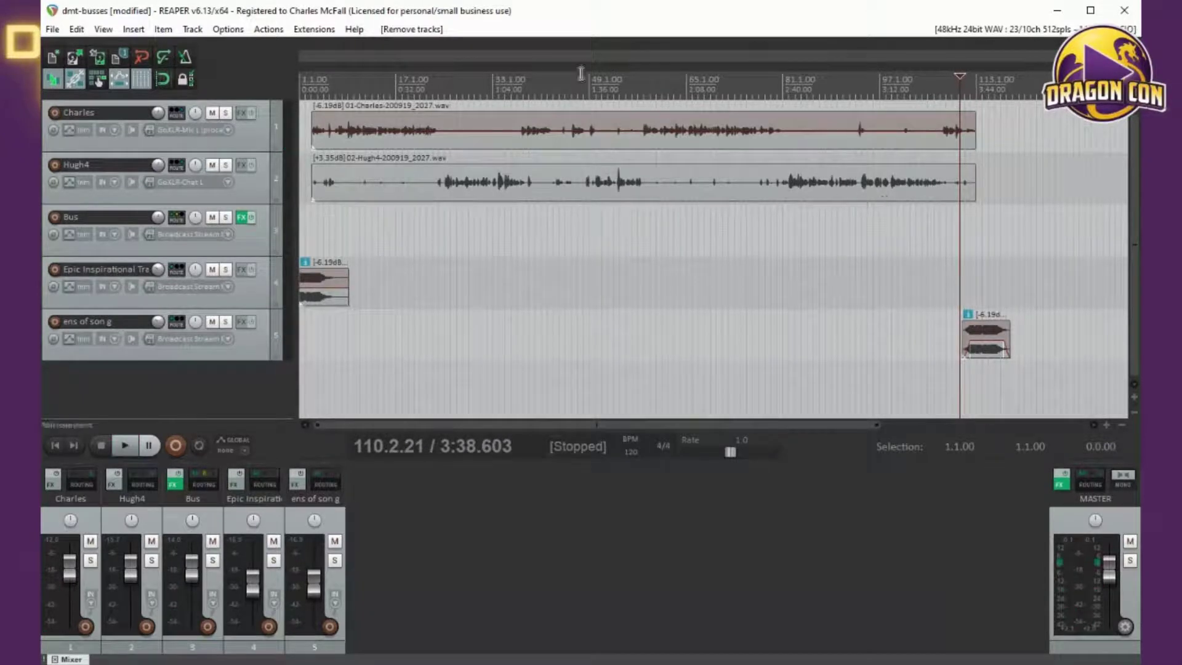
Step: Render the entire project's master mix to a mono MP3 named Raw-record-after-full
left_click(52, 29)
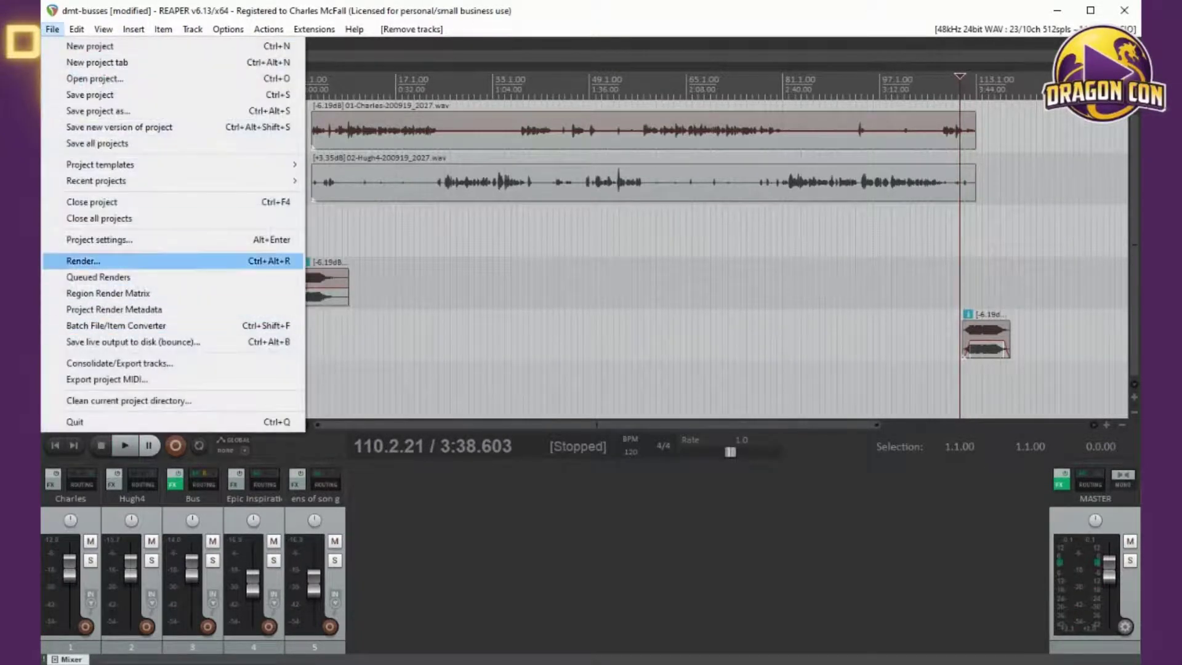
left_click(83, 261)
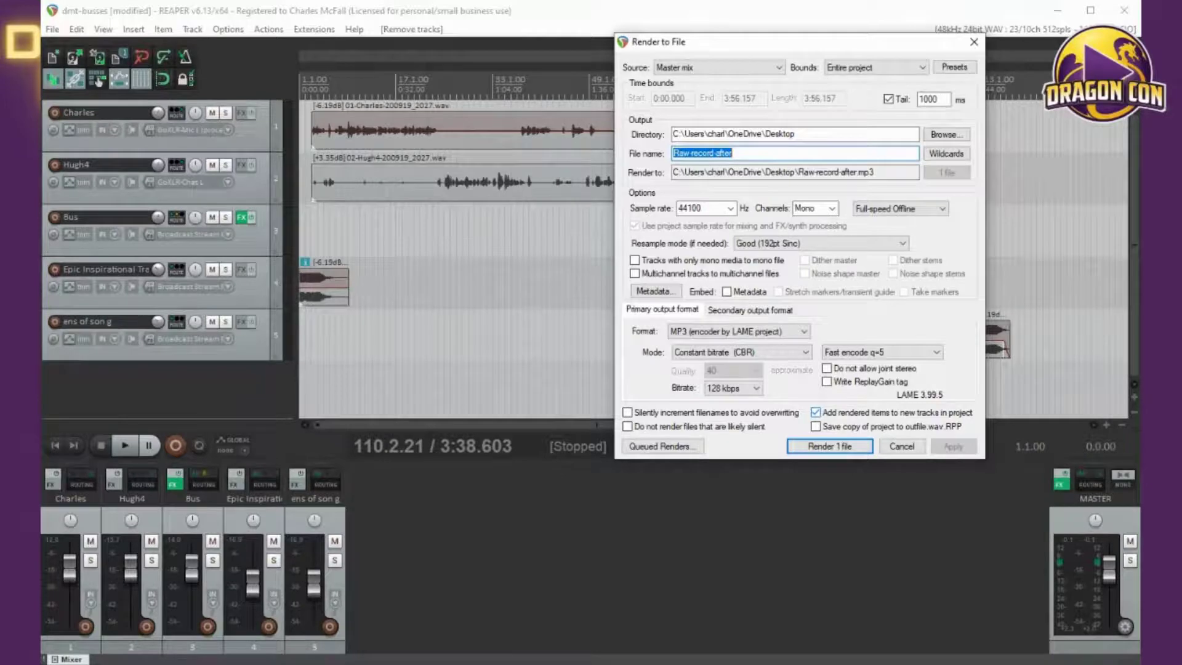
key("End")
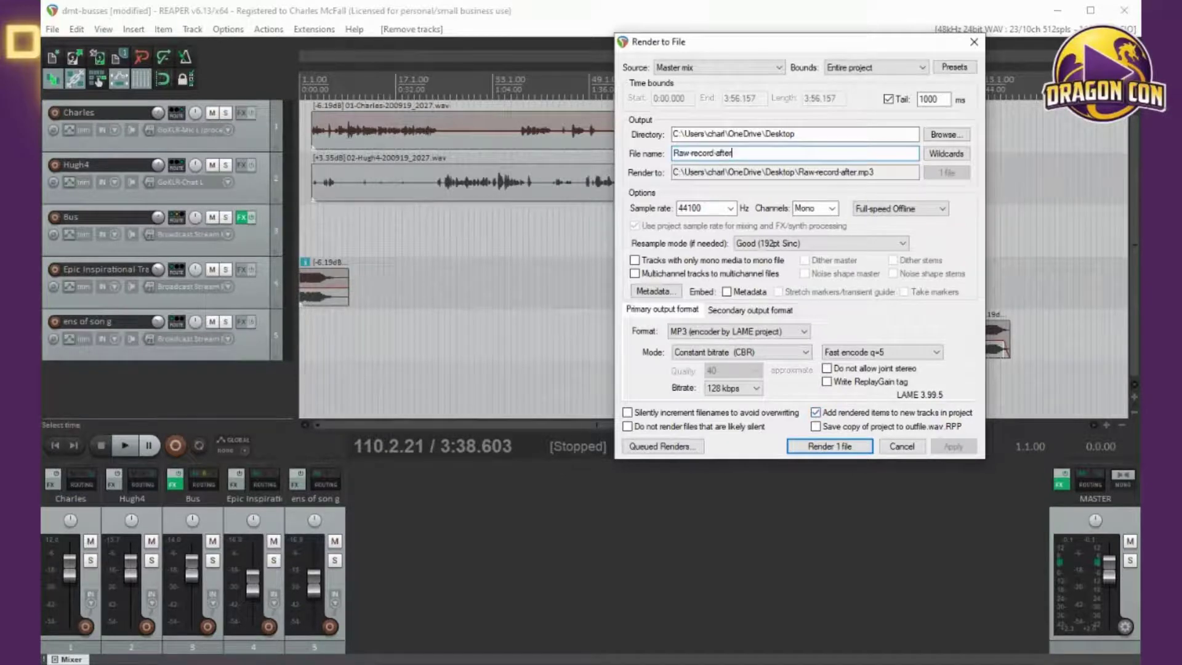
type("-2")
key("BackSpace")
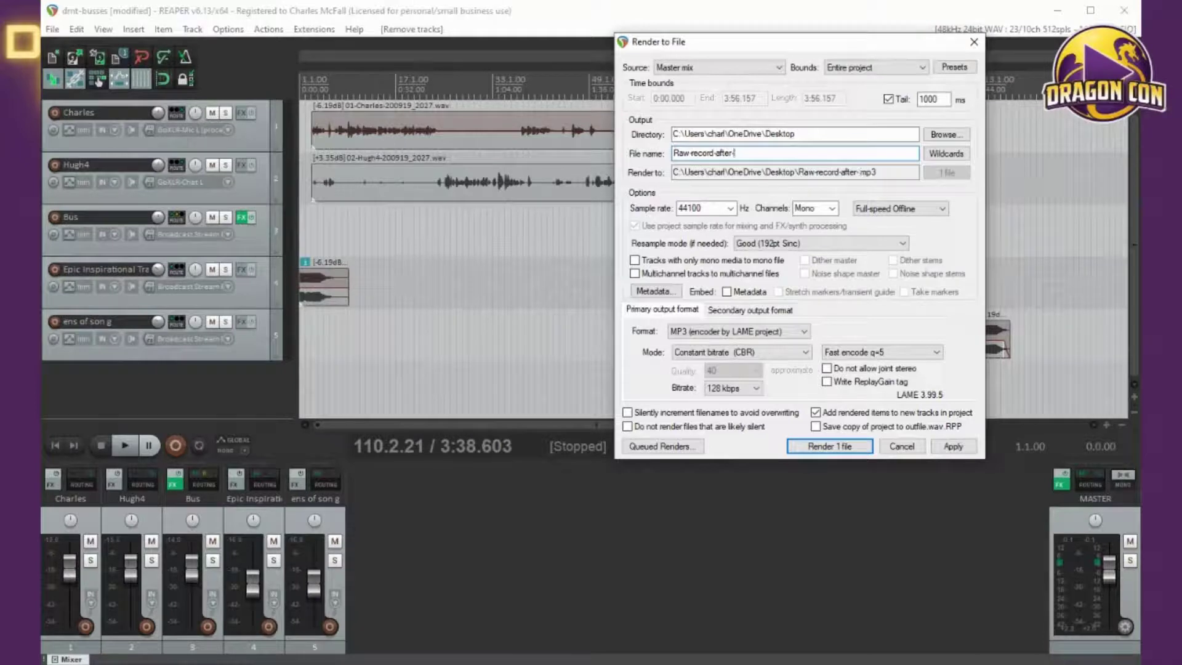
type("full")
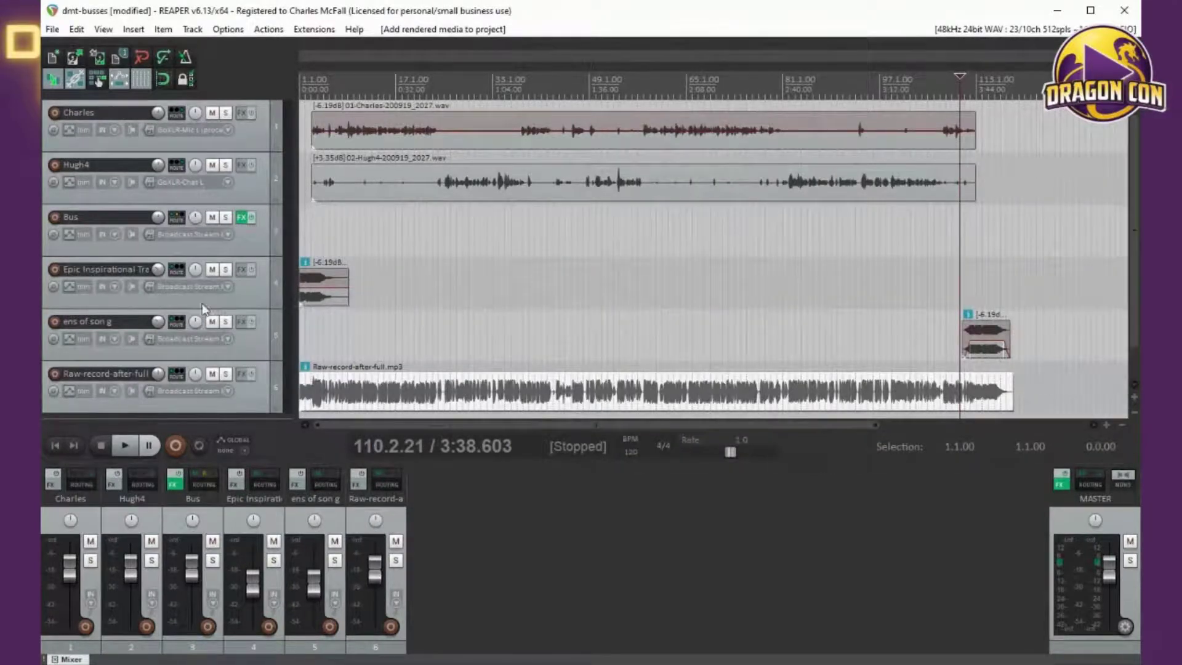
Step: Solo the rendered Raw-record-after-full track, play its intro from the project start, and stop playback
scroll(203, 305, "down", 1)
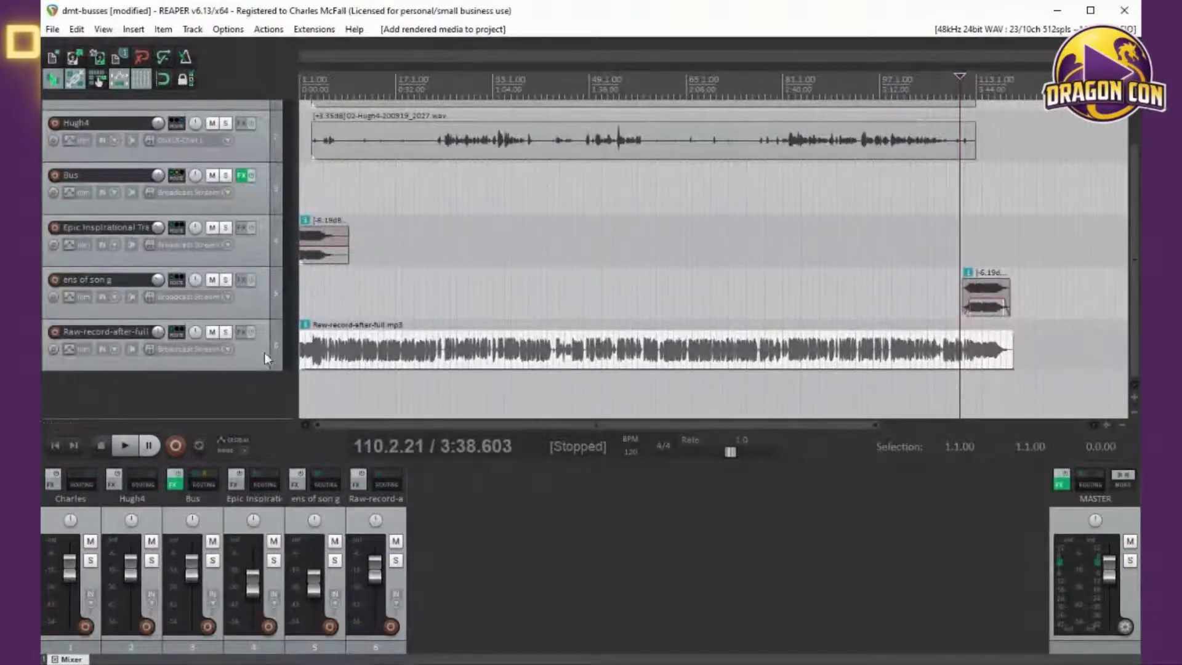
left_click(225, 334)
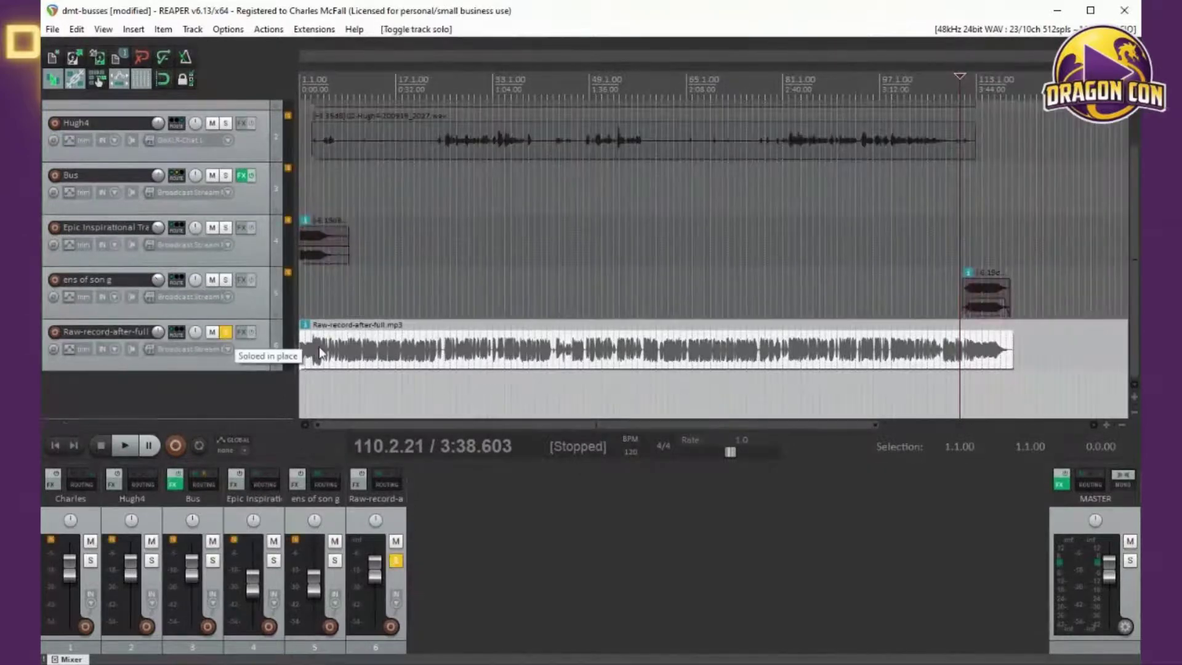
key("space")
key("space")
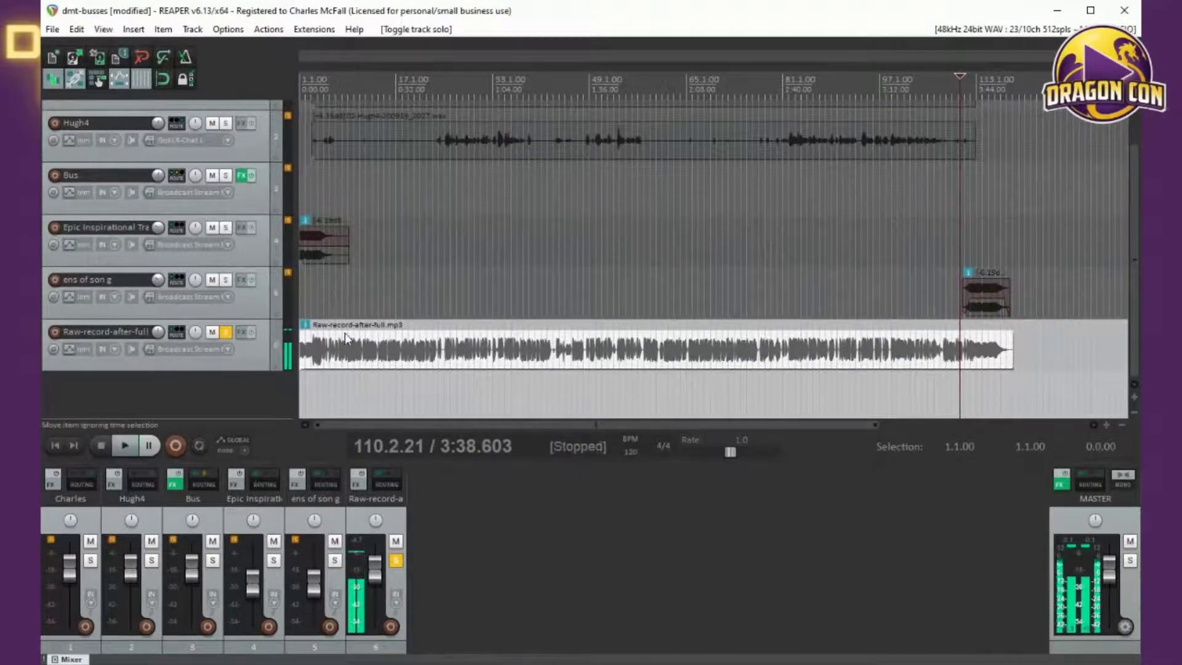
left_click(55, 445)
key("space")
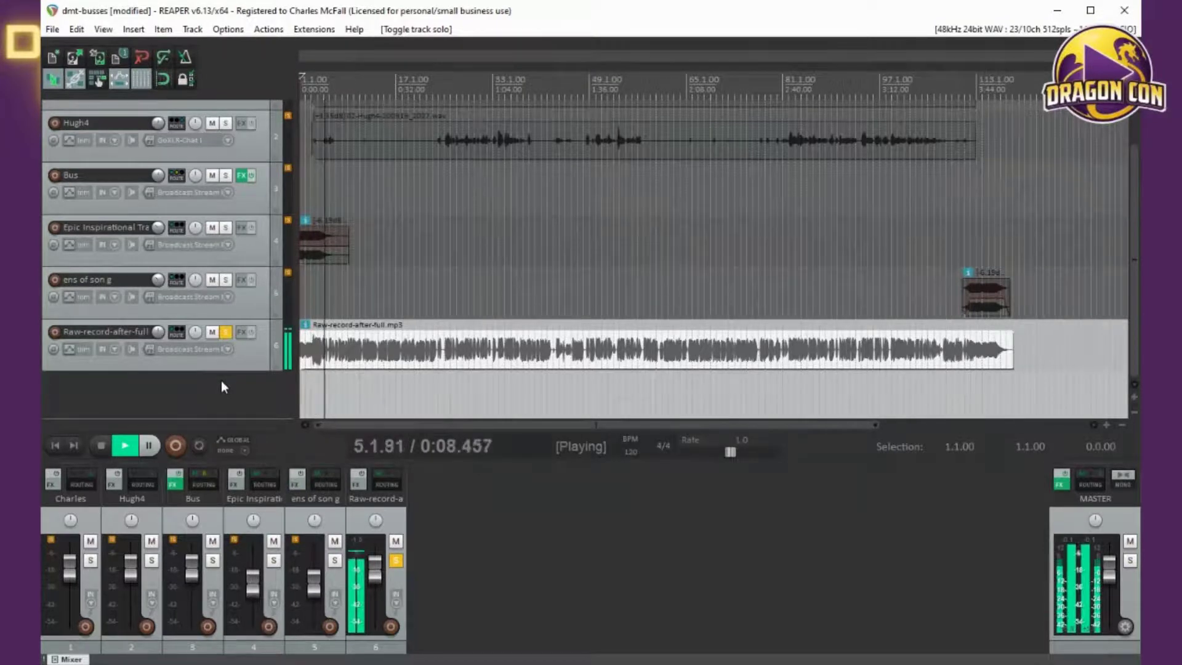
key("space")
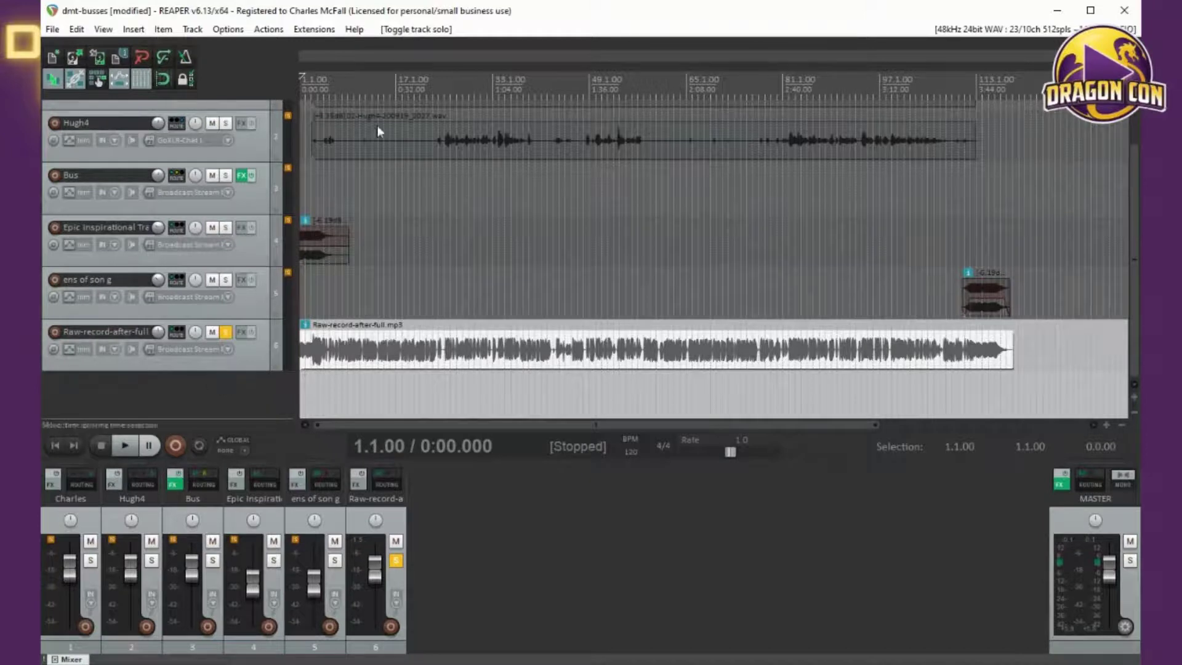
Step: Analyze the loudness of the rendered item with the SWS Loudness tool and move its window clear of the waveform
left_click(325, 32)
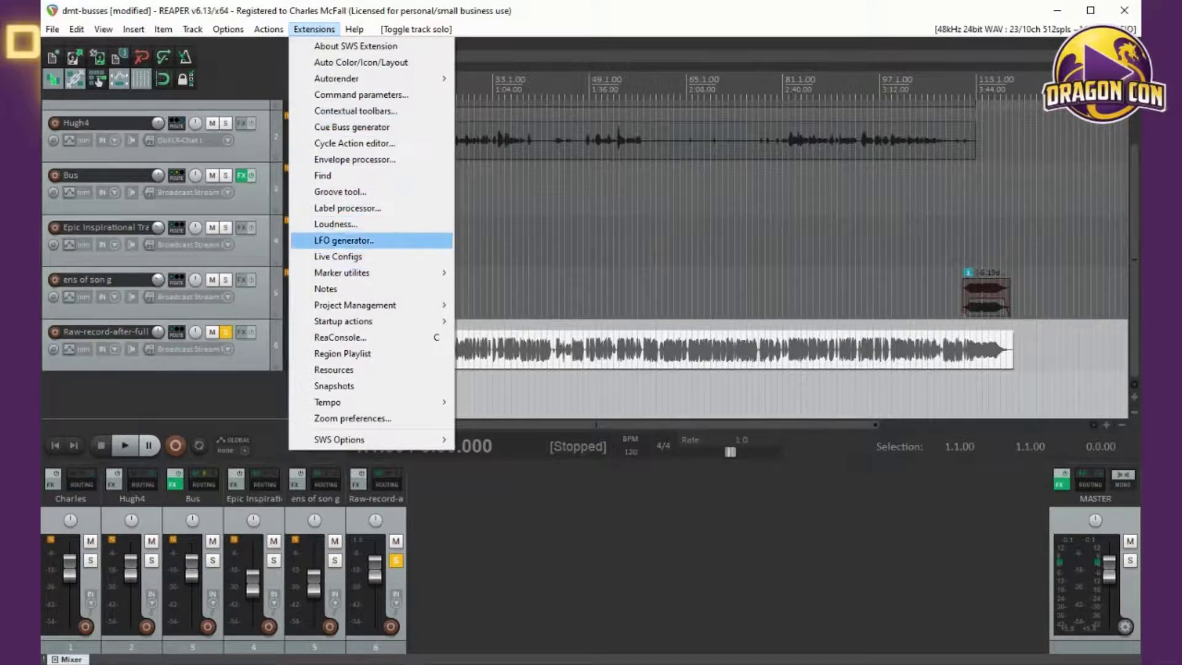
left_click(335, 224)
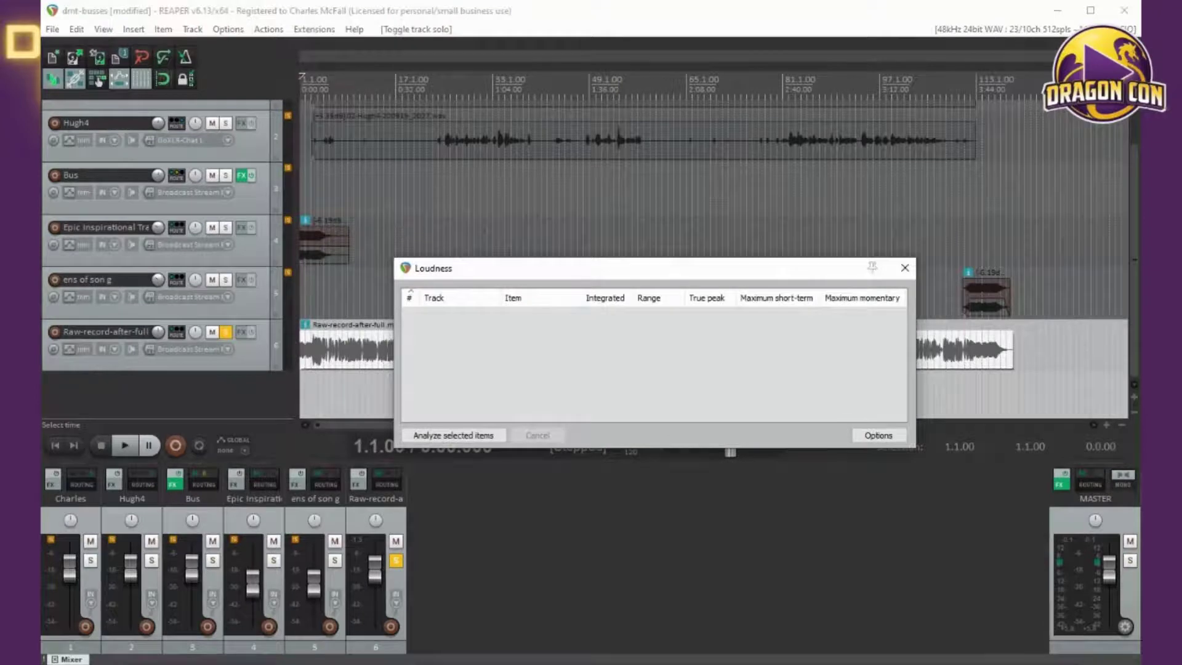
key("Return")
left_click_drag(542, 268, 597, 109)
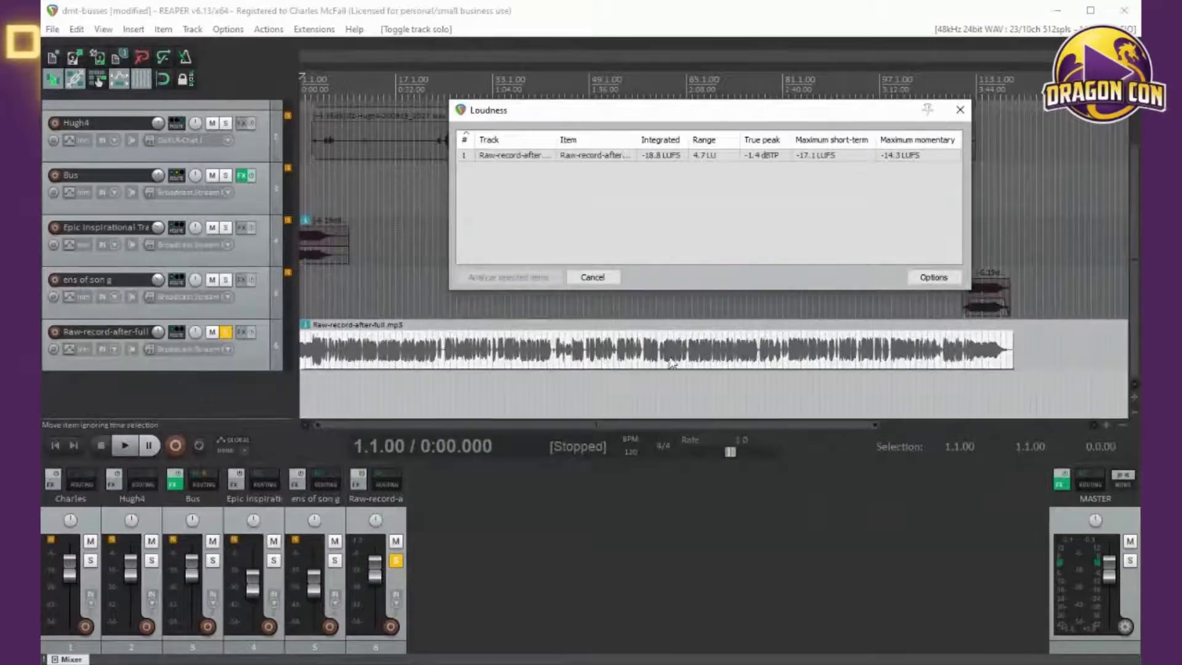
Step: Select the Raw-record-after-full track and place the edit cursor at about 0:46
left_click(249, 362)
left_click(249, 358)
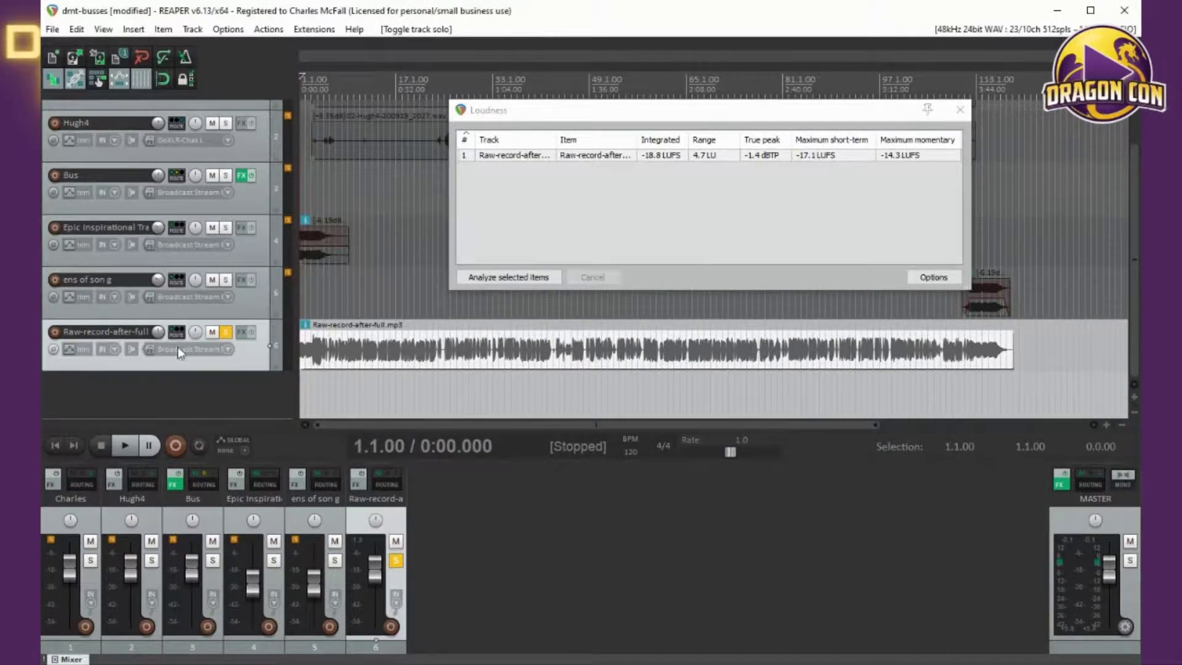
left_click(438, 364)
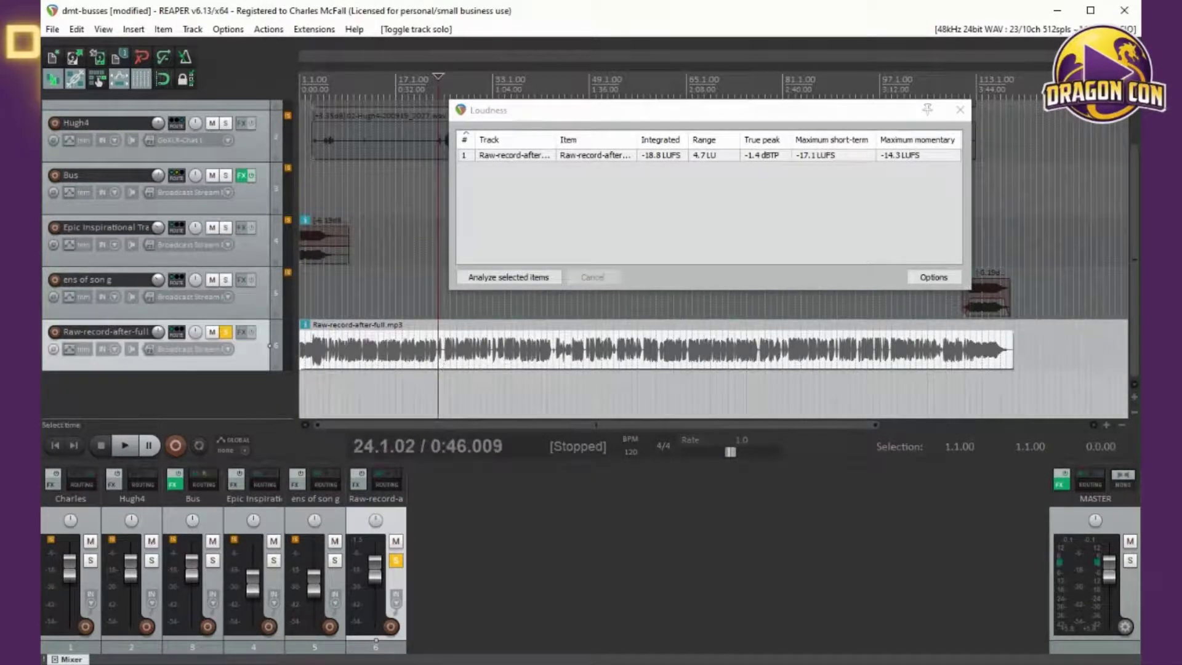
Step: Normalize the rendered Raw-record-after-full item to -16 LUFS from the Loudness analysis list, and close the Loudness window
left_click_drag(623, 117, 534, 133)
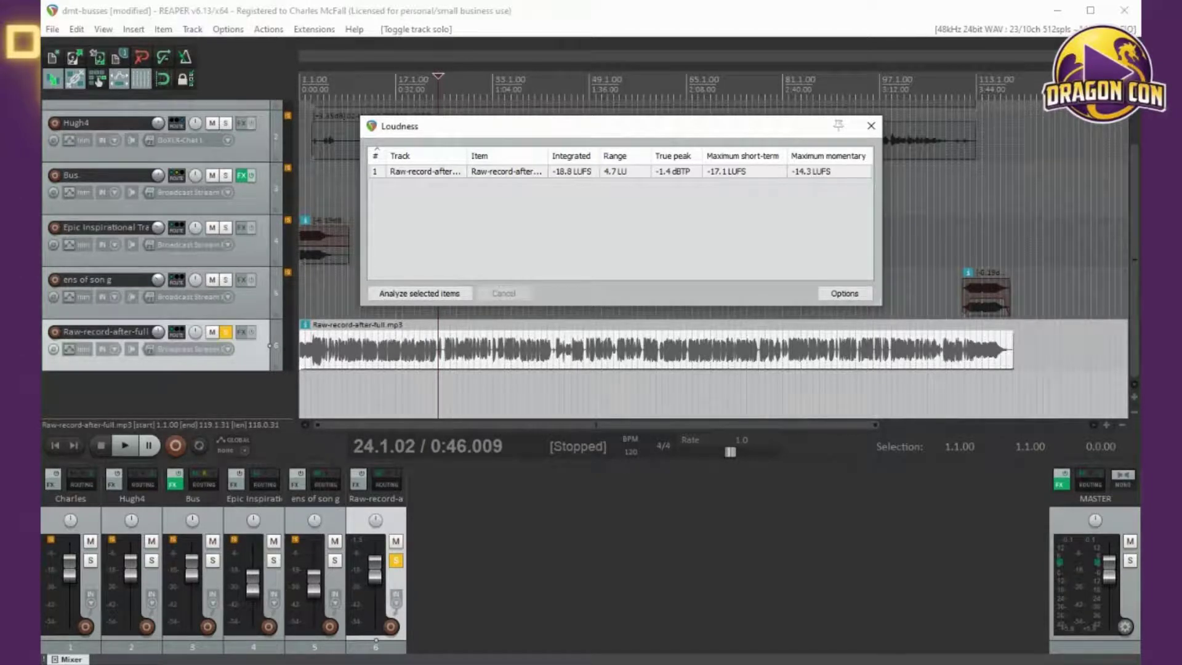
left_click(844, 293)
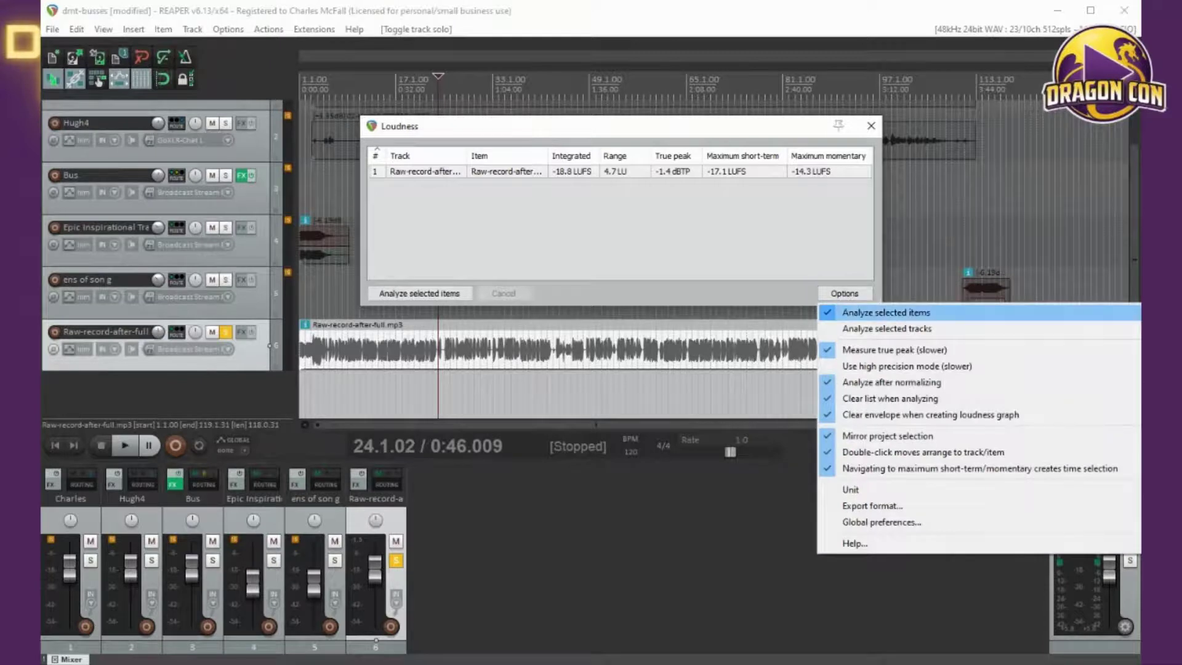
right_click(466, 170)
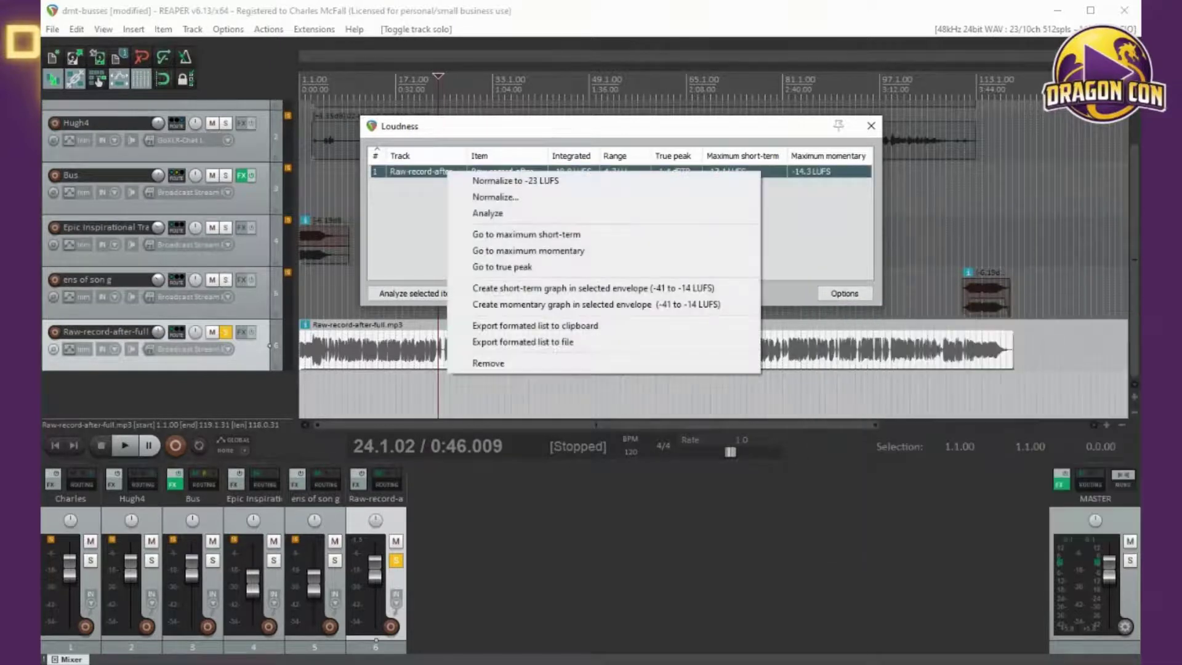
left_click(492, 196)
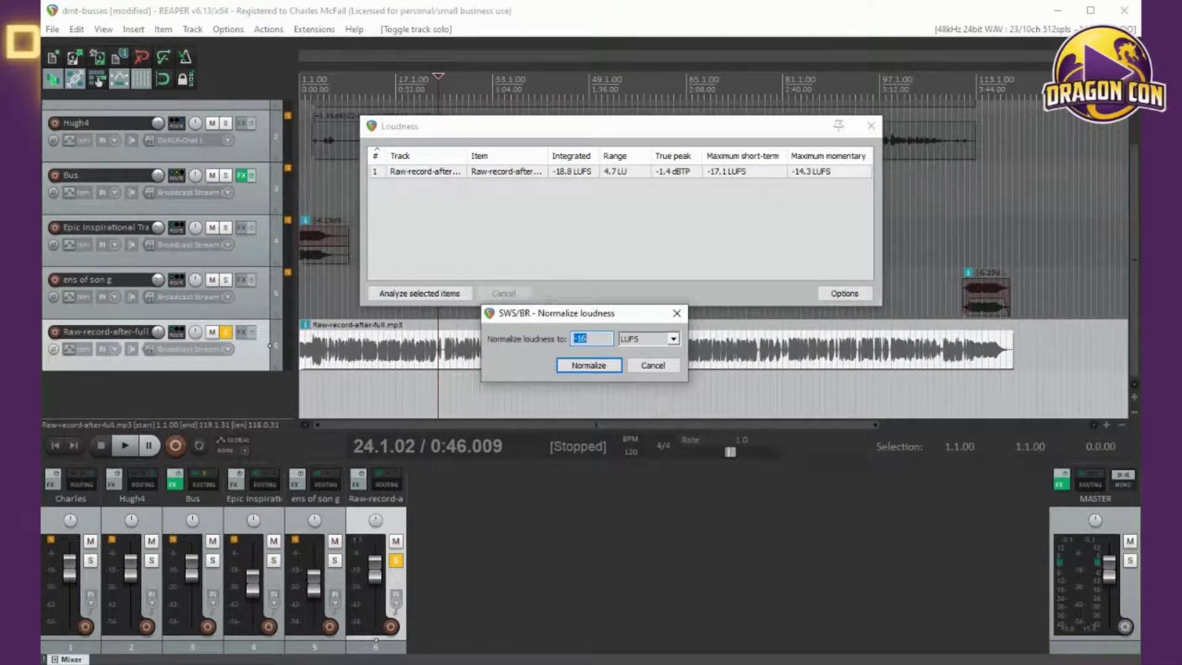
left_click(588, 365)
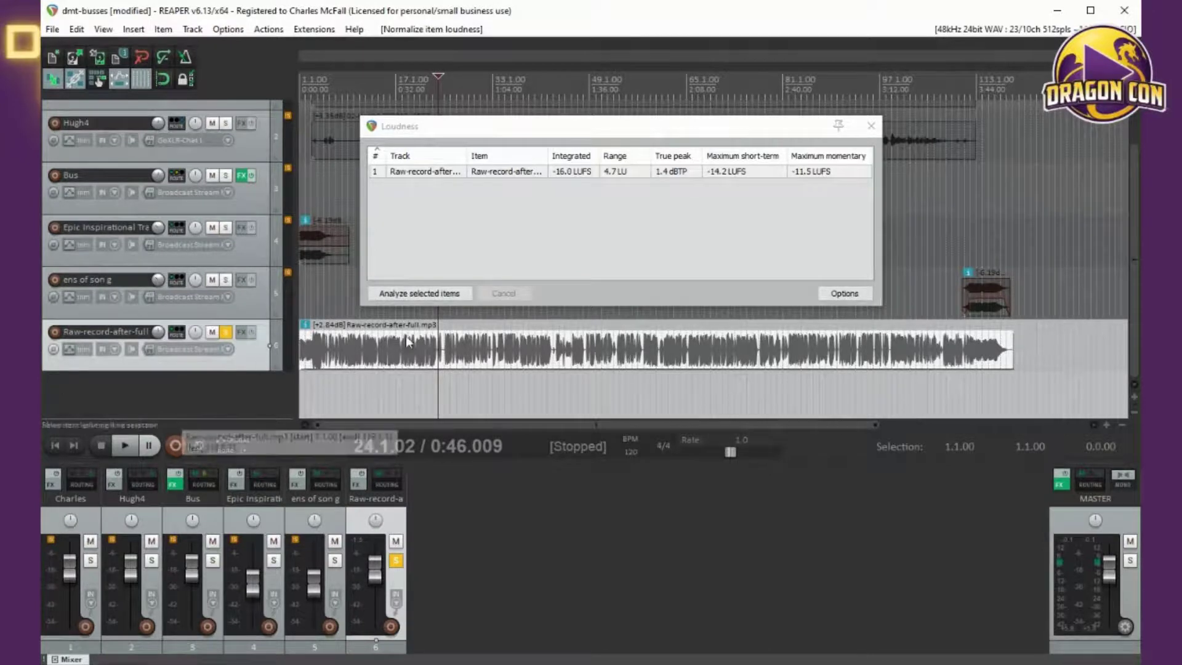
left_click(871, 126)
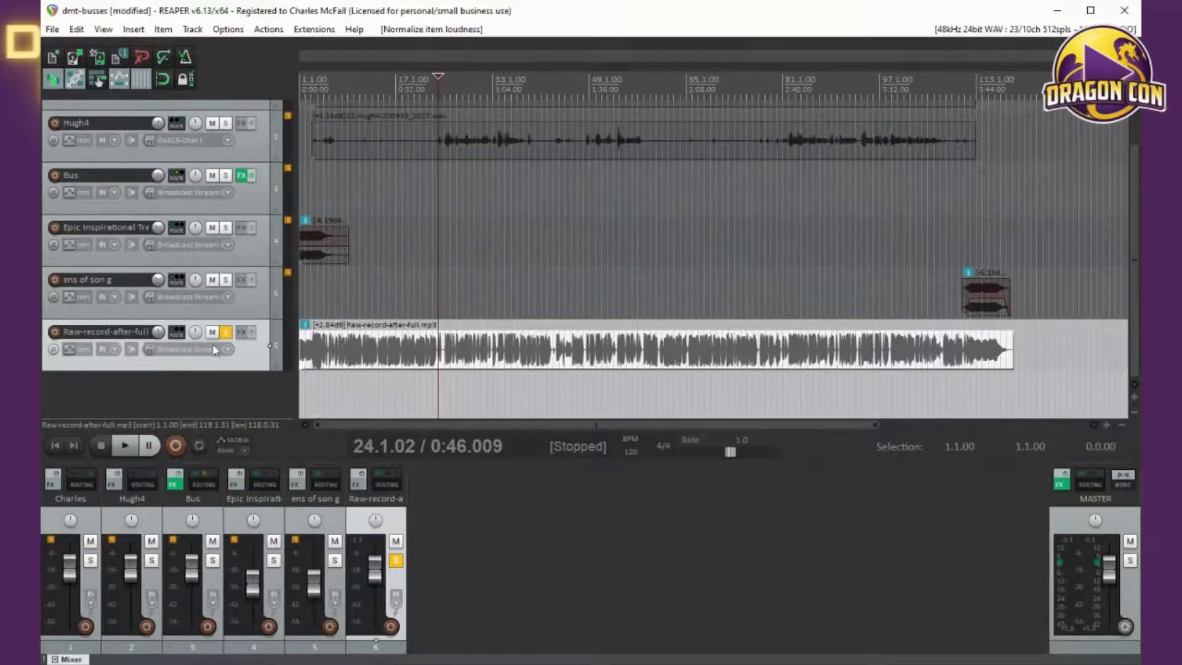
Step: Play the normalized Raw-record-after-full track from the project start, checking its level meter, and briefly again from about 0:38
left_click(56, 444)
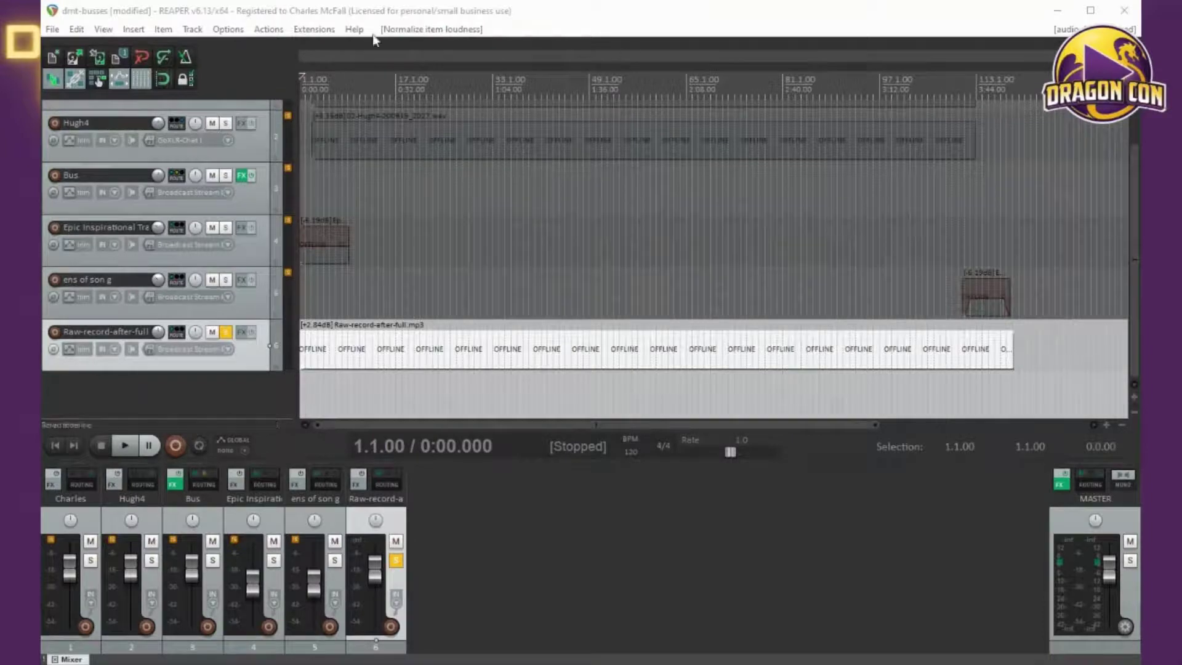
scroll(277, 207, "up", 1)
scroll(277, 207, "down", 1)
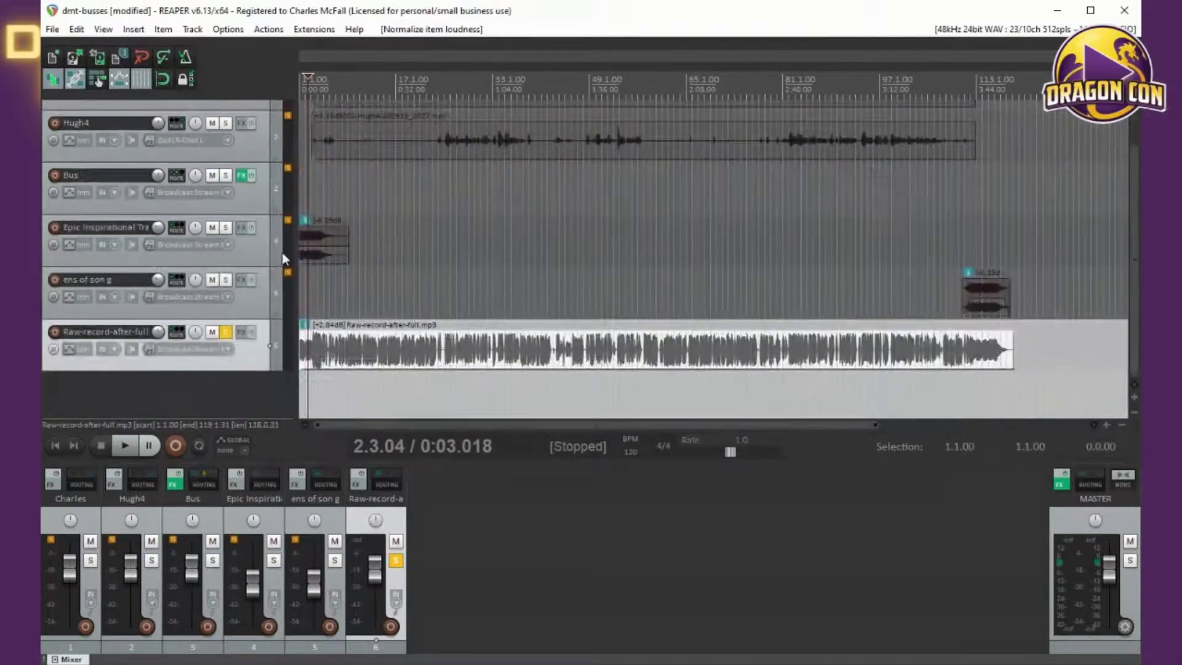
left_click(57, 446)
key("space")
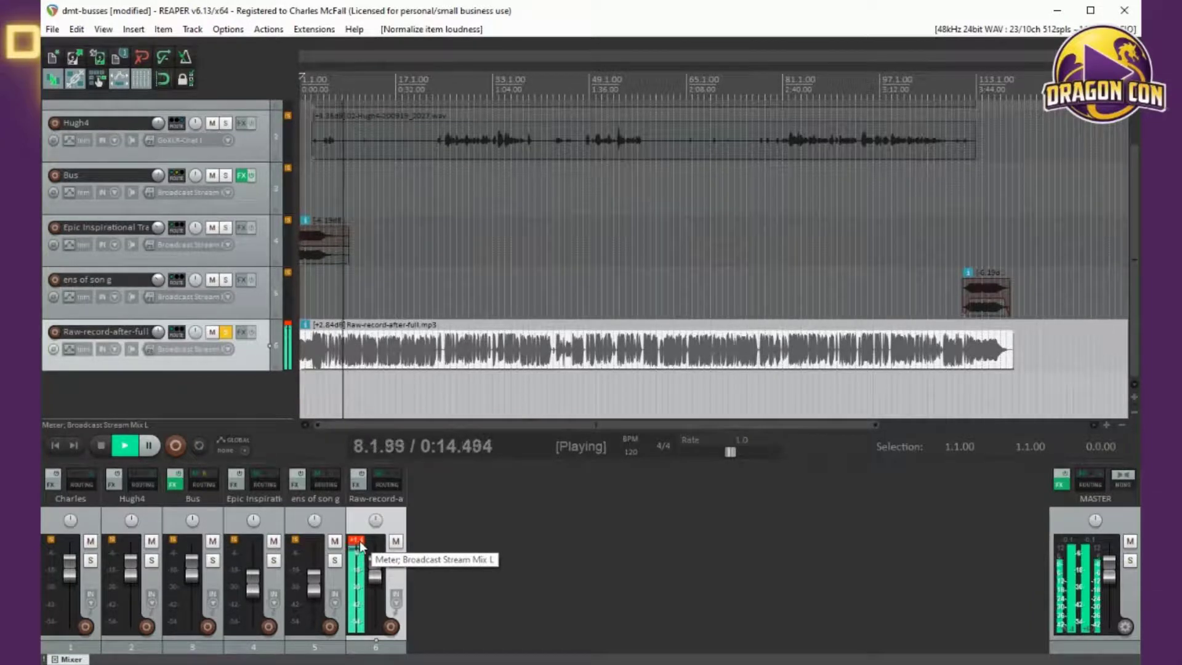
key("space")
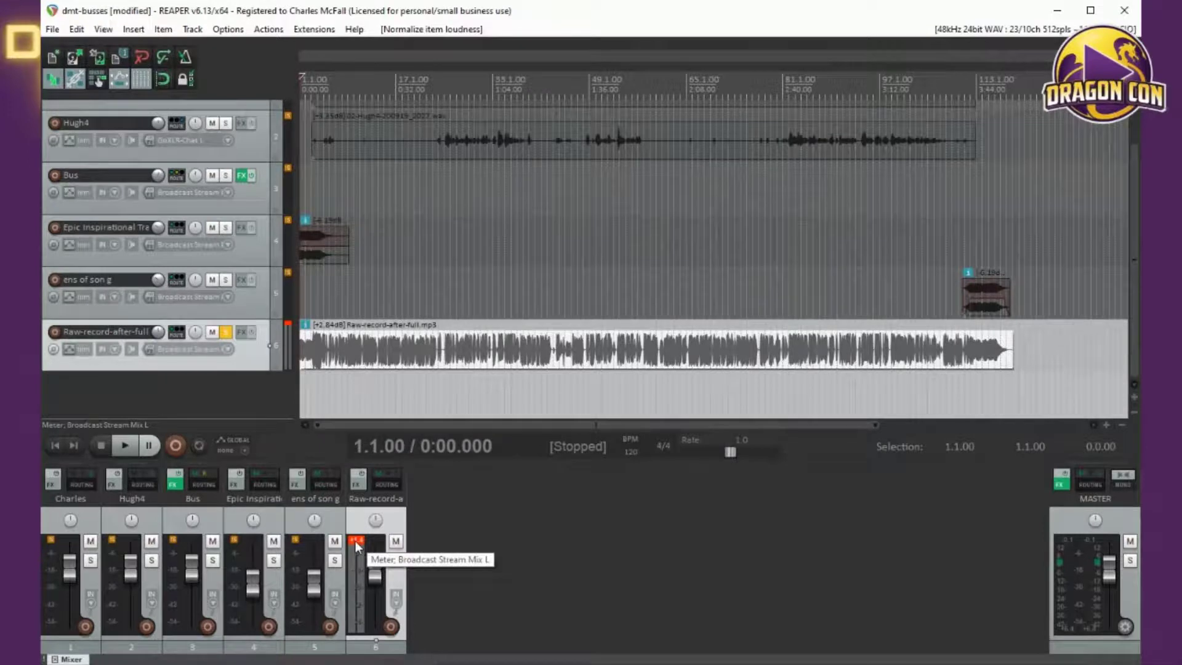
left_click(416, 357)
key("space")
key("space")
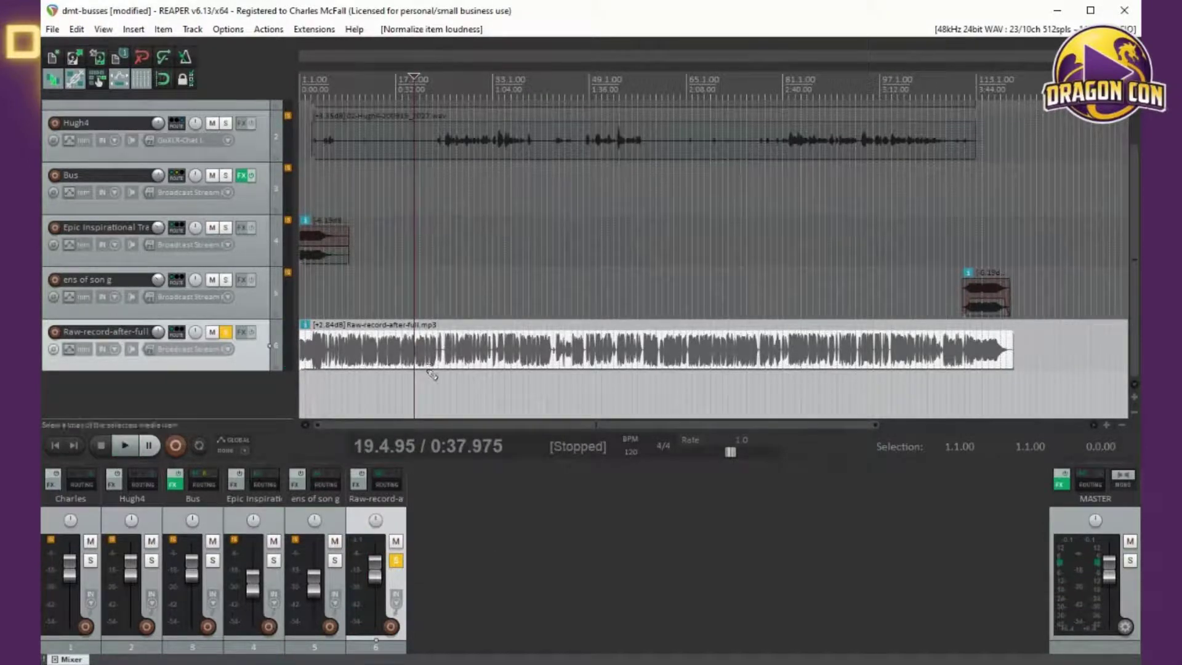
Step: Undo the loudness normalization of the rendered item and play the track briefly from about 0:04
key("ctrl+z")
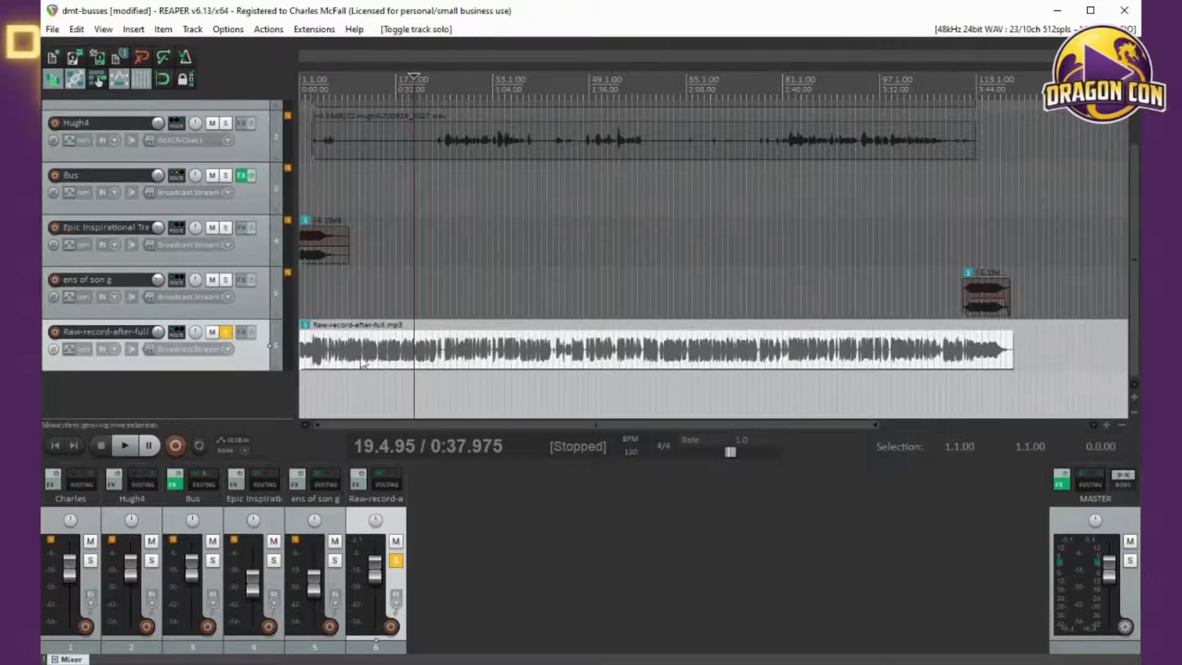
left_click(311, 302)
key("space")
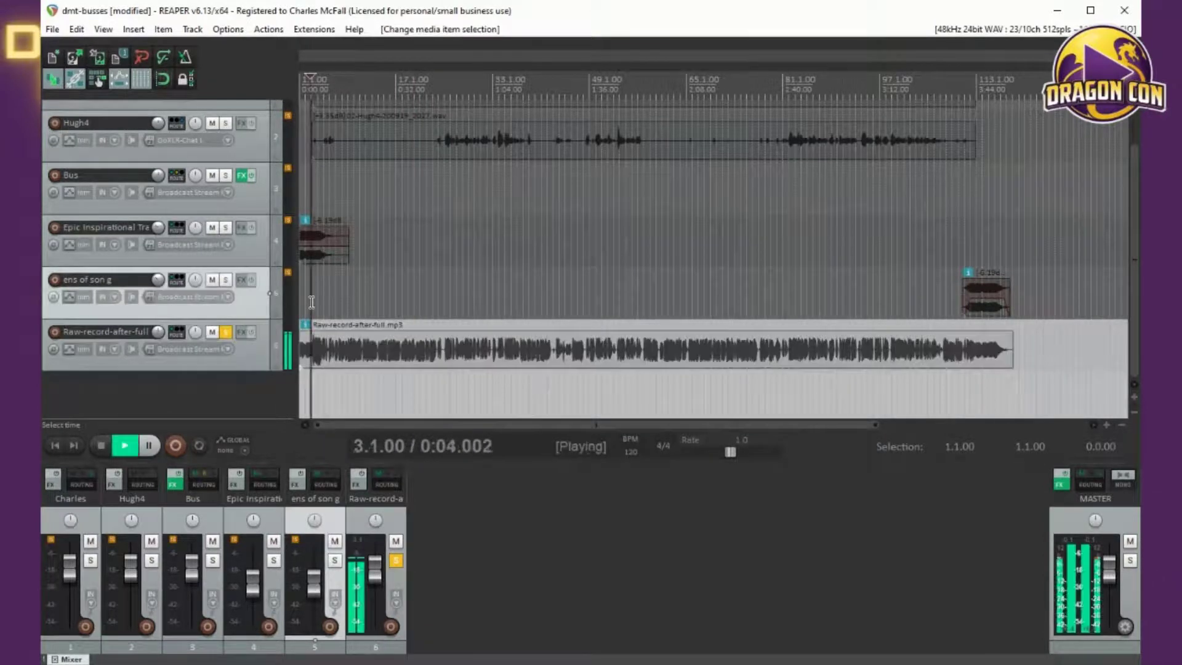
key("space")
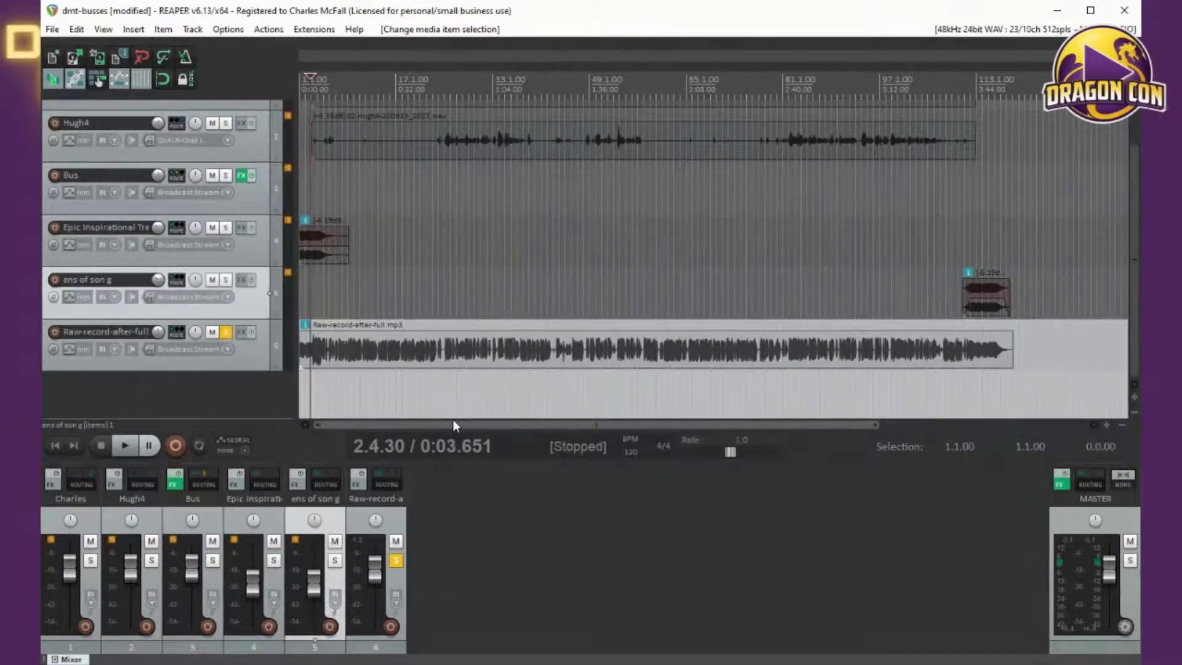
Step: Examine the rendered waveform up close around the intro and place the edit cursor at about 0:04.7, where the signal gets louder
scroll(374, 312, "up", 2)
scroll(428, 366, "up", 3)
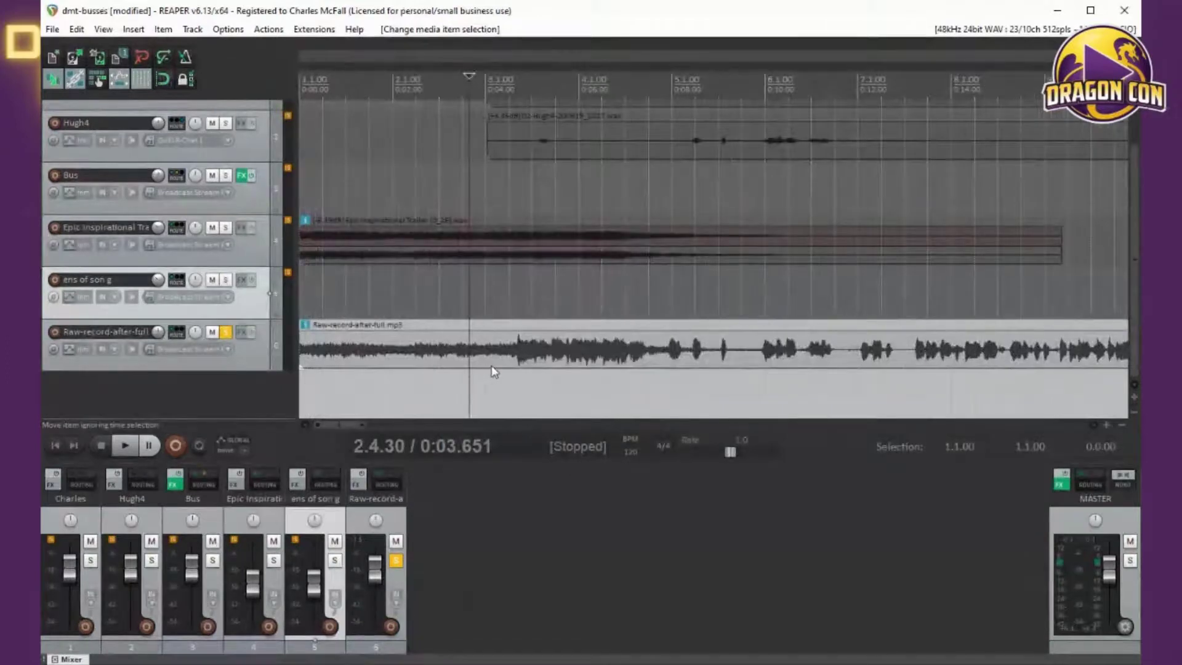
scroll(520, 352, "up", 2)
scroll(851, 339, "up", 1)
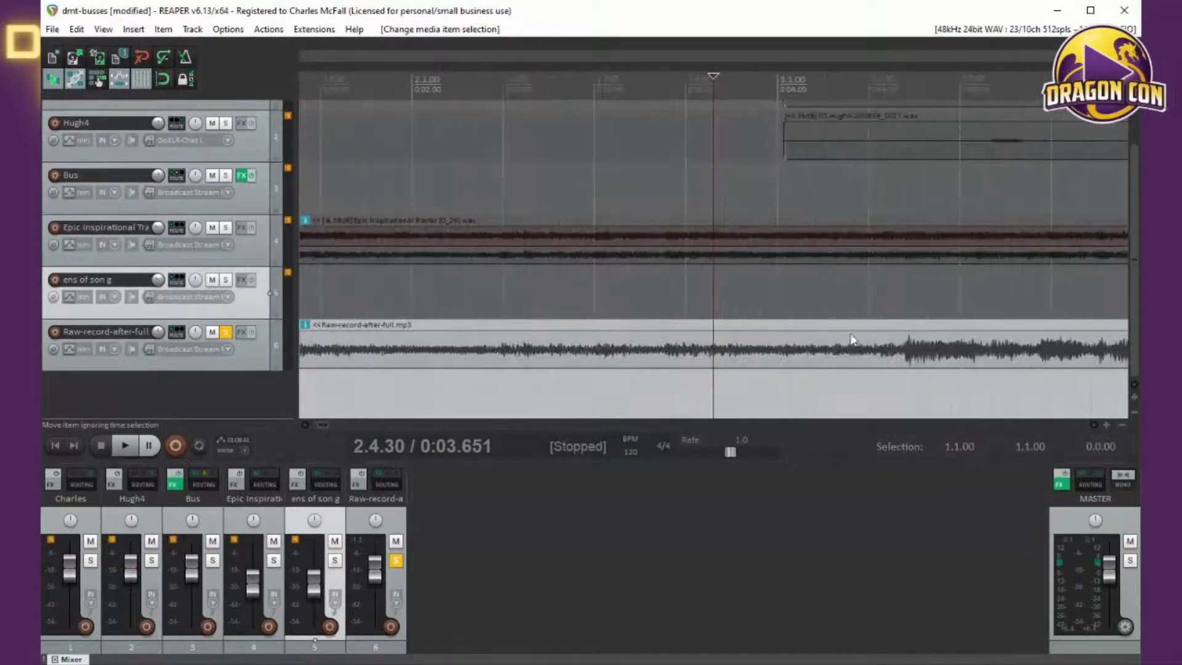
left_click(911, 357)
left_click(902, 352)
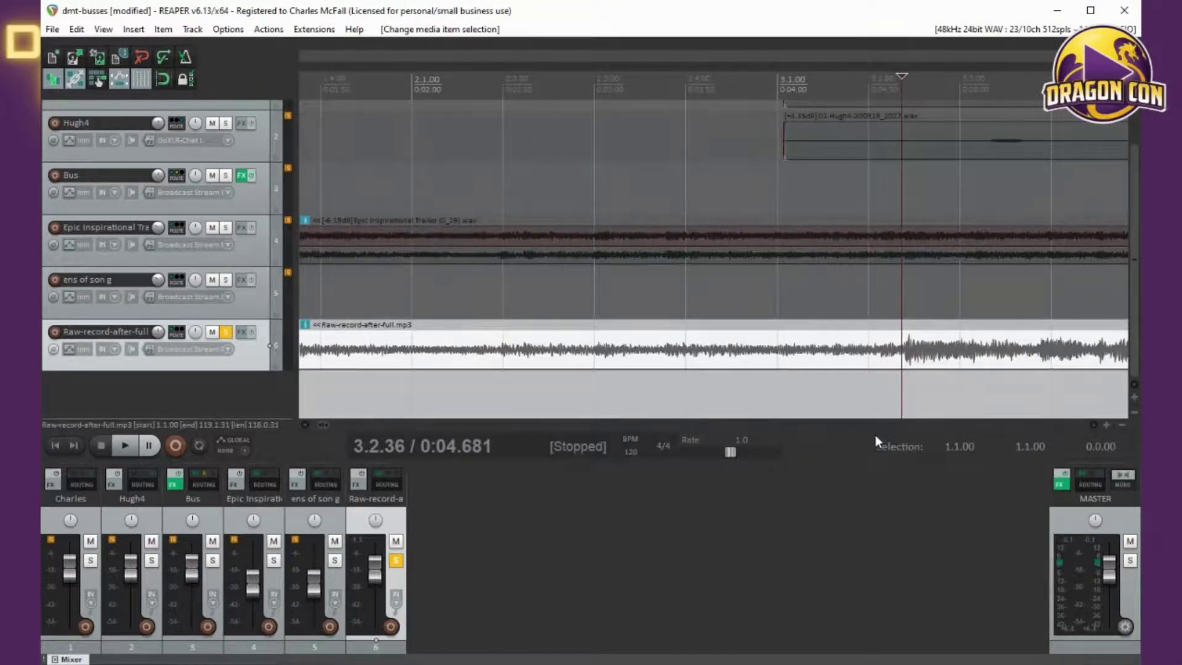
scroll(923, 371, "up", 4)
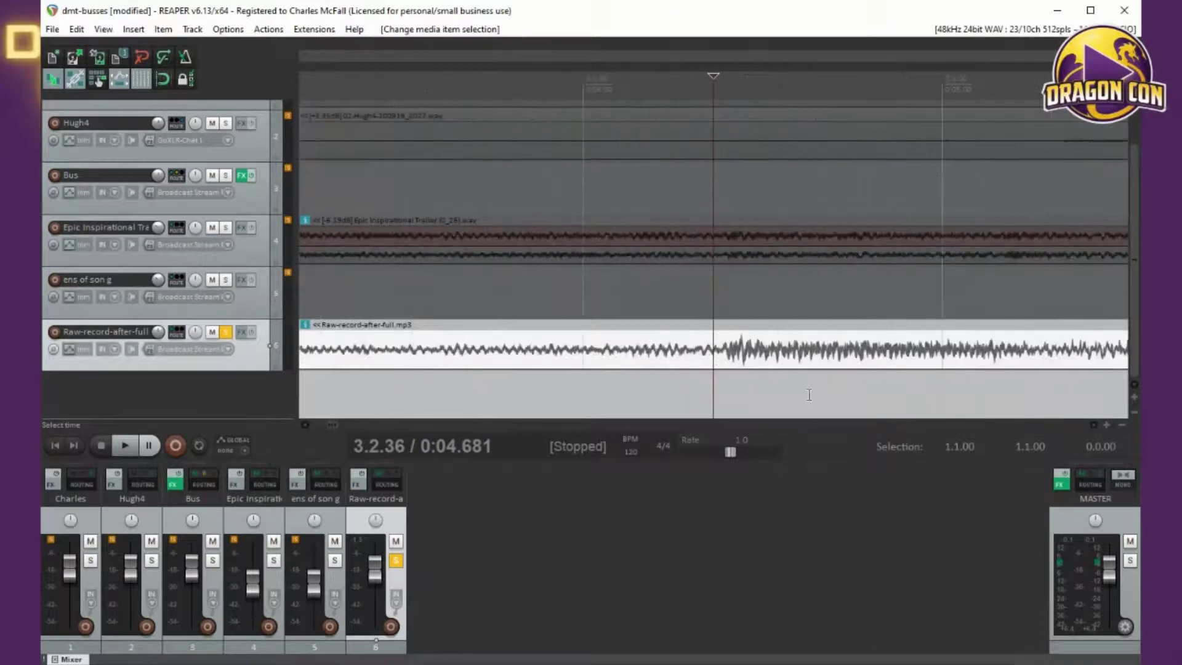
scroll(713, 400, "down", 10)
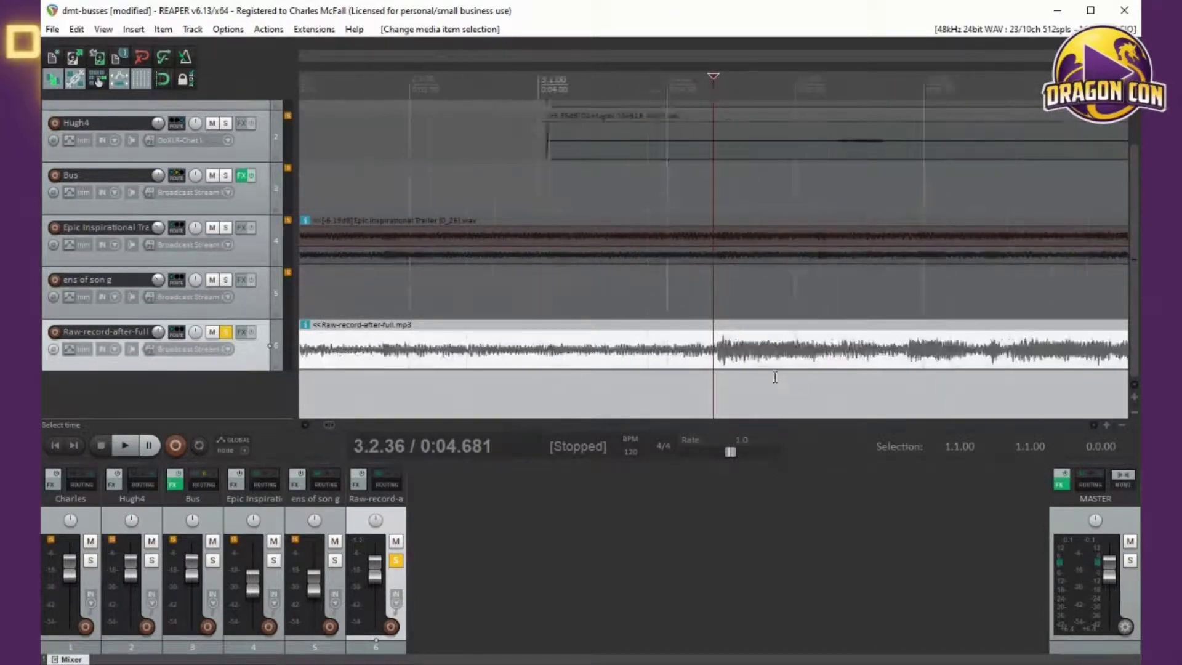
scroll(630, 367, "down", 6)
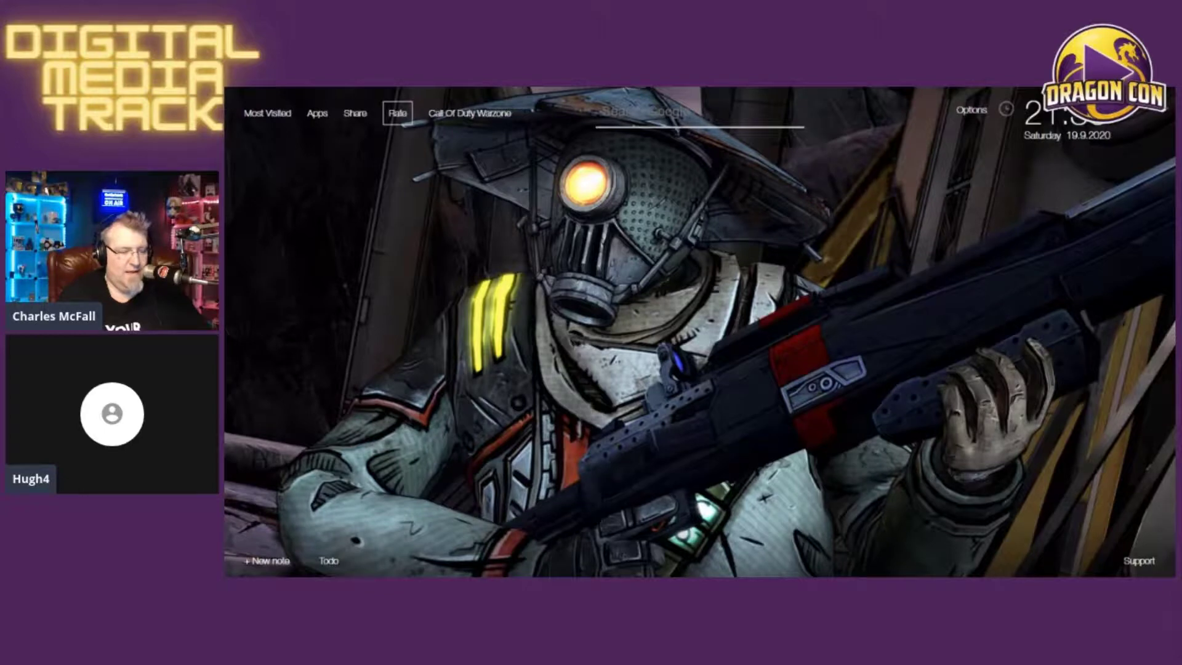
Step: Switch to the web browser, search Google for spotify lufs, and open the Spotify for Artists Mastering & loudness FAQ
type("spotify lufts")
key("Return")
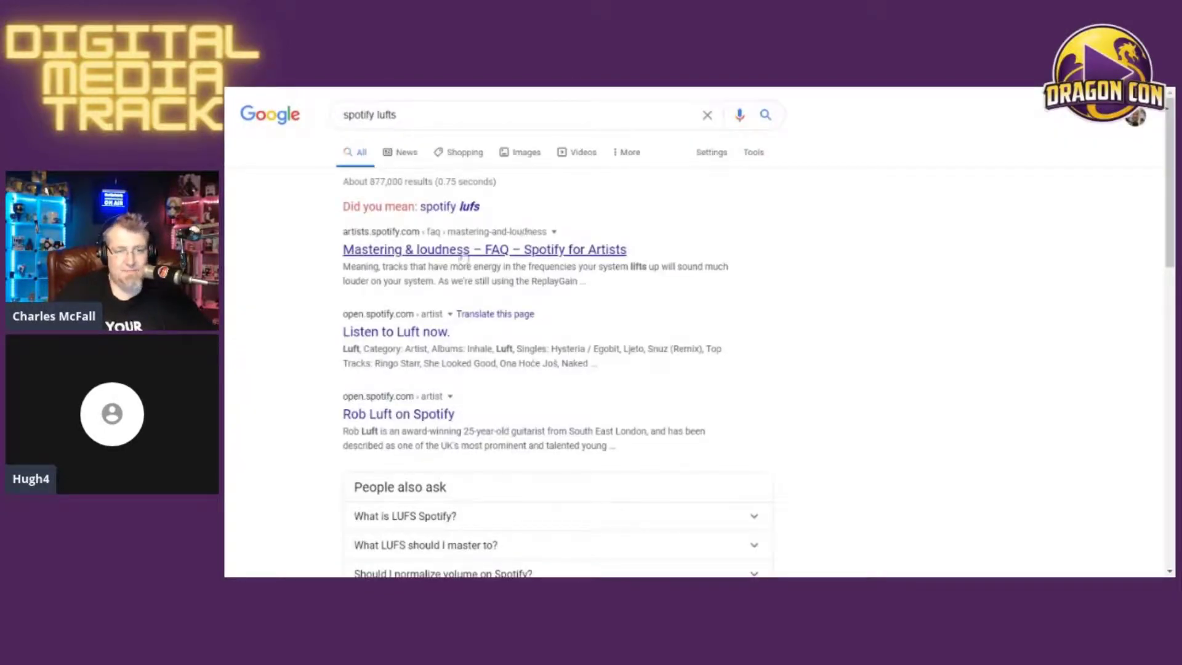
left_click(468, 208)
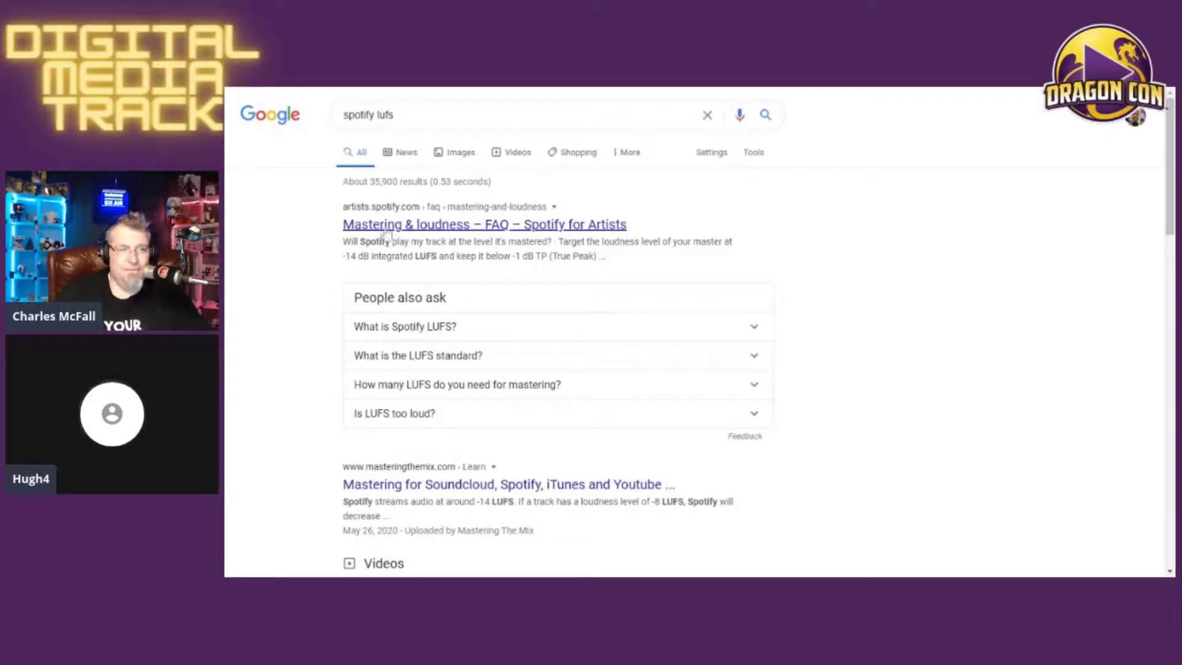
left_click(387, 225)
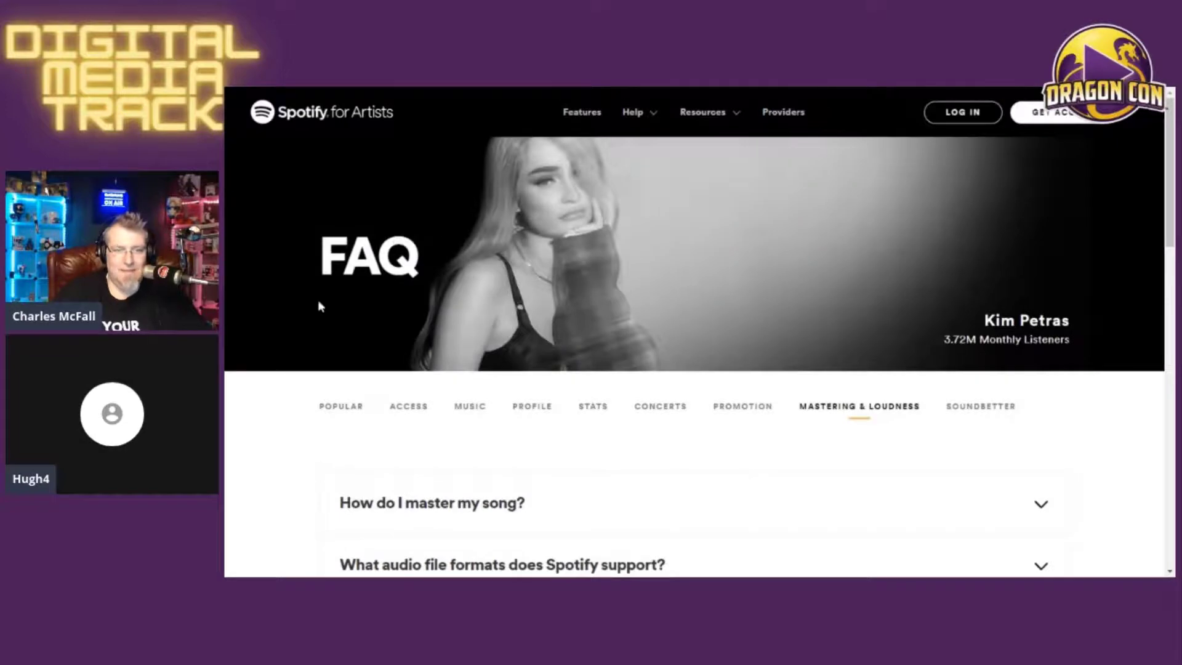
Step: Expand the FAQ answer to "How do I master my song?", look it over, and collapse it again
scroll(291, 311, "down", 1)
scroll(282, 314, "down", 2)
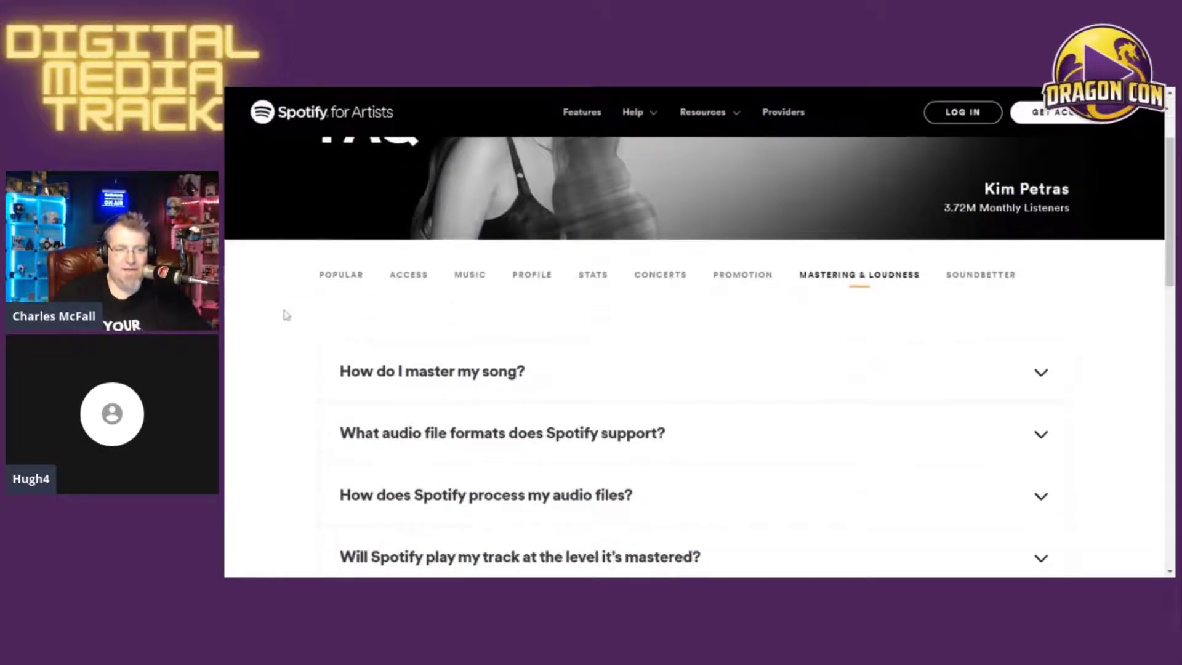
left_click(441, 310)
scroll(342, 302, "down", 3)
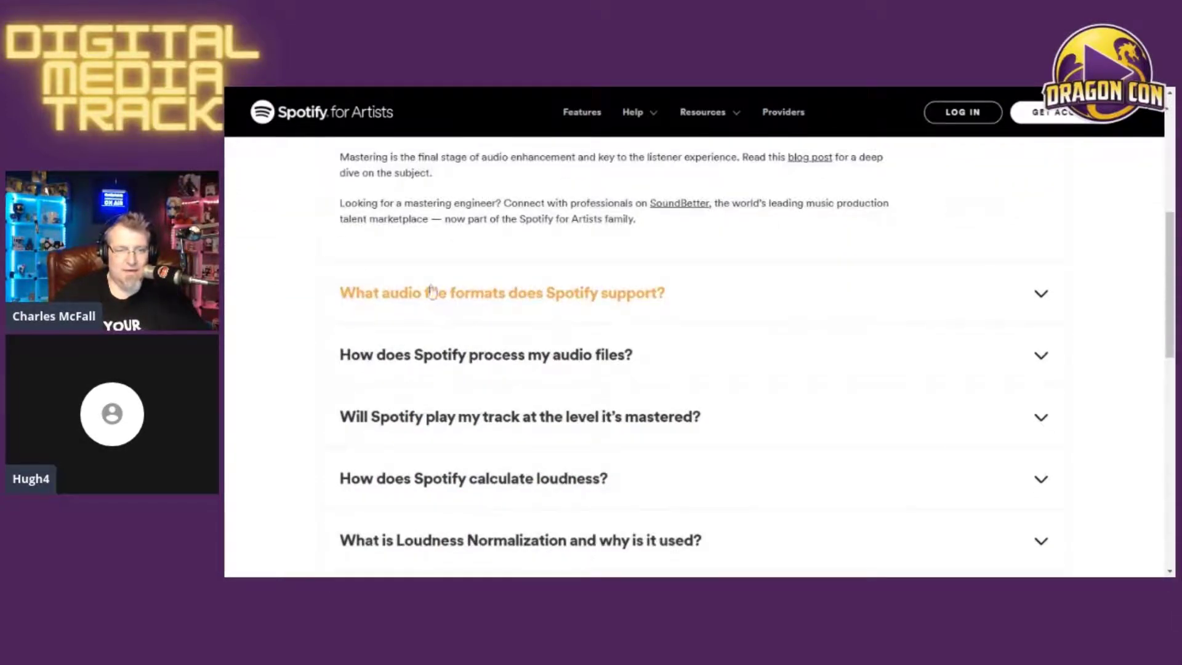
scroll(434, 293, "up", 2)
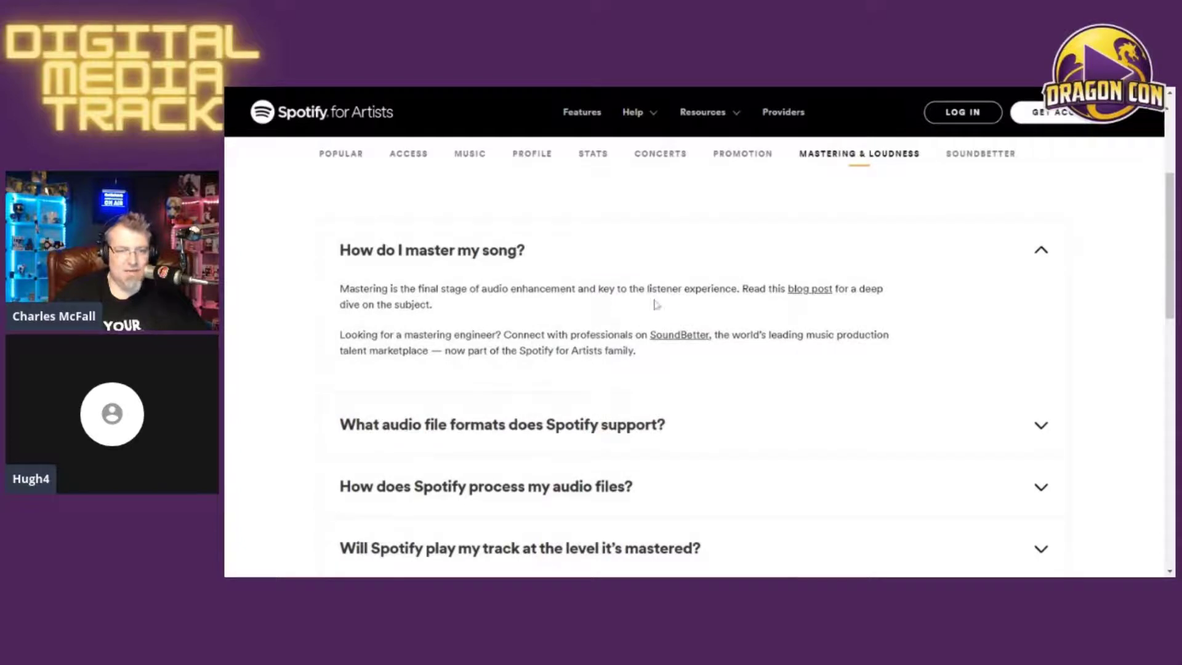
left_click(1046, 254)
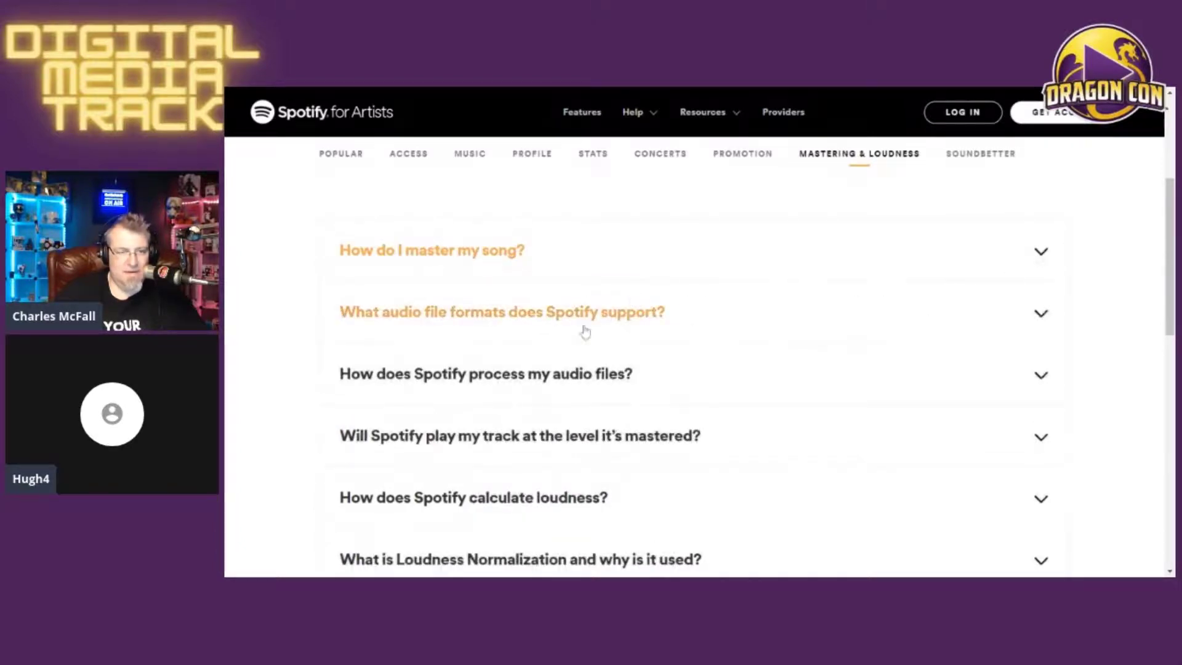
Step: Expand the answer to "Will Spotify play my track at the level it's mastered?" and read the mastering tips
scroll(492, 323, "down", 1)
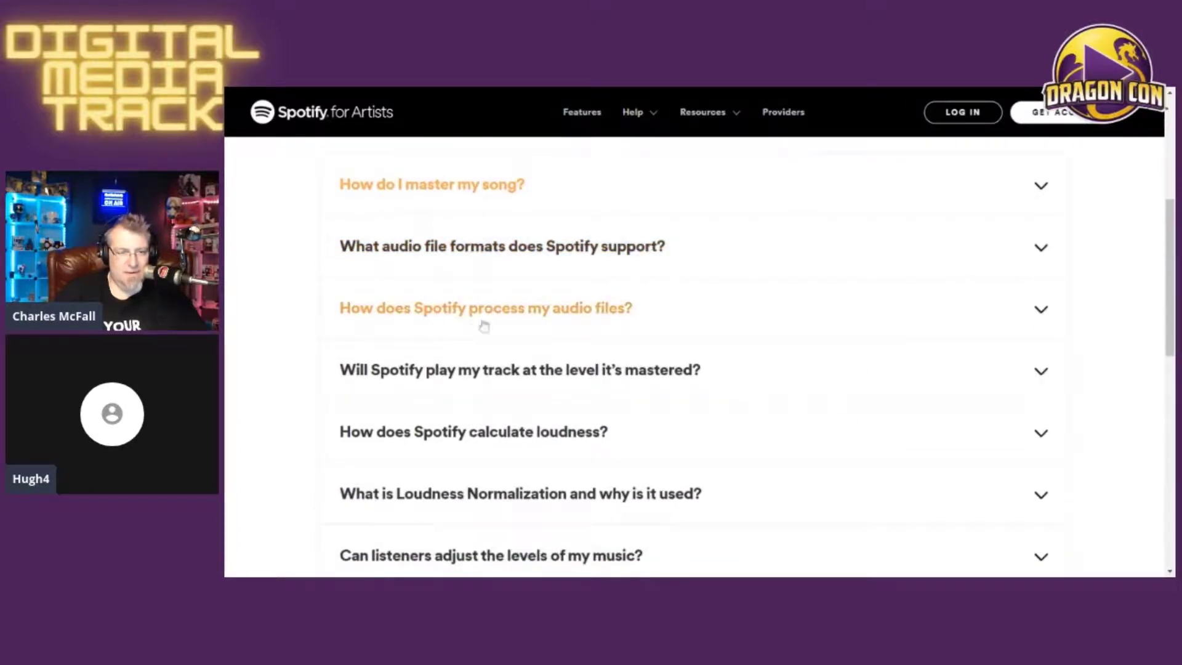
left_click(523, 370)
scroll(530, 369, "down", 4)
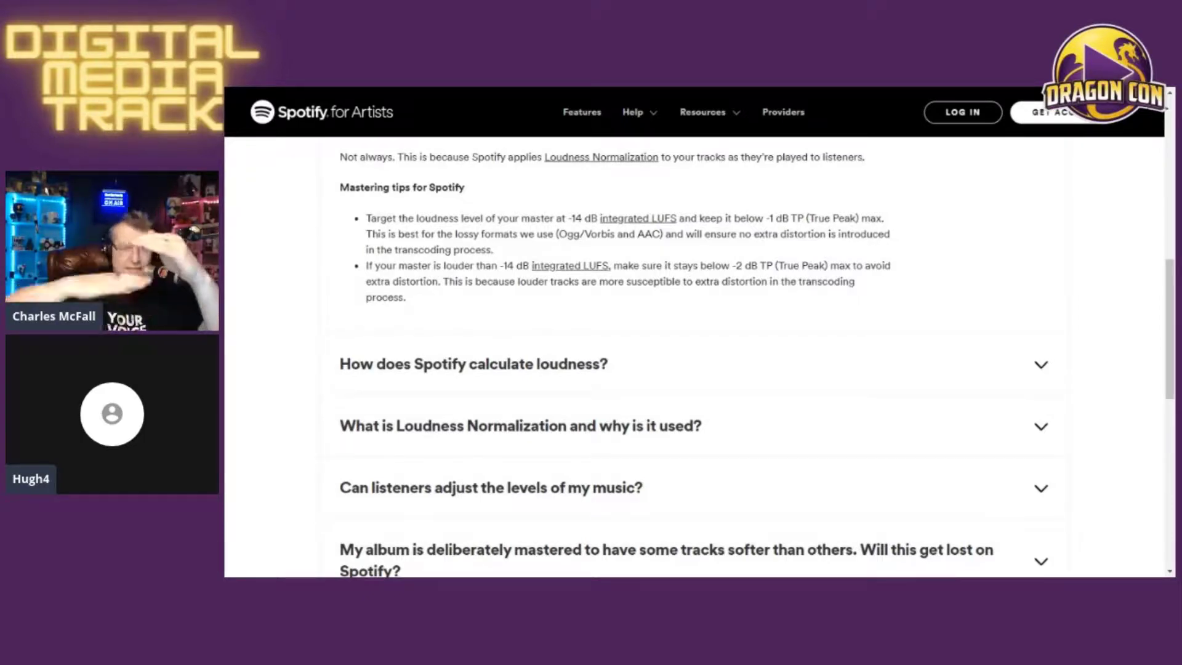
Step: Expand the answer to "How does Spotify calculate loudness?" and read through it
scroll(559, 324, "down", 1)
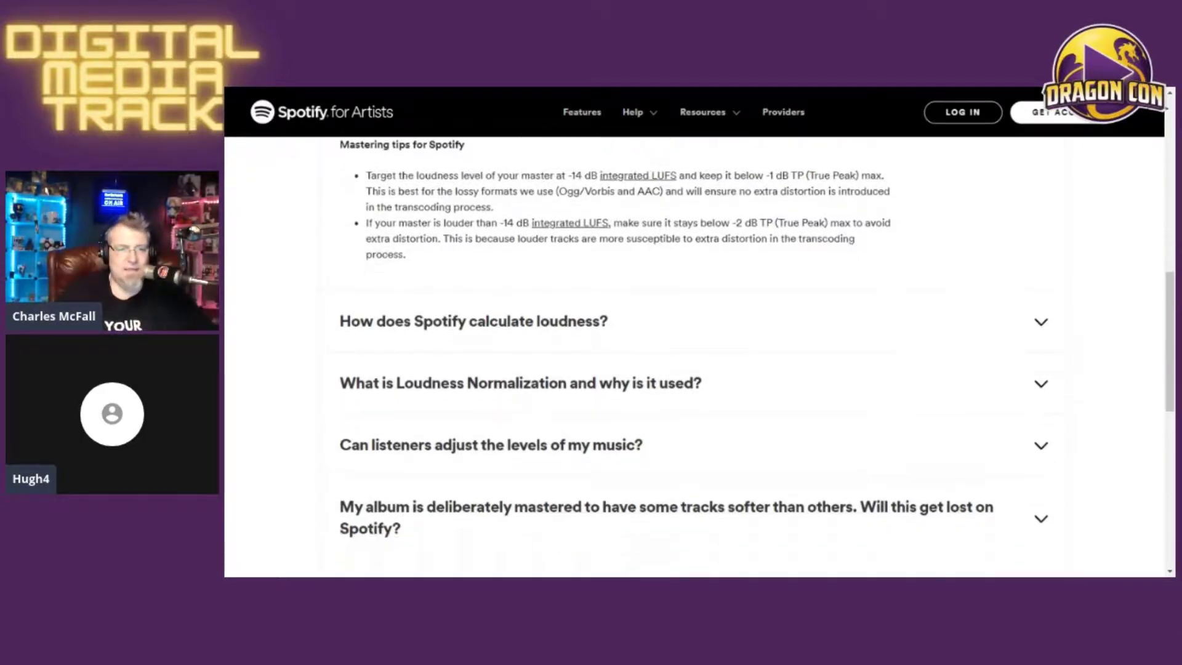
left_click(606, 298)
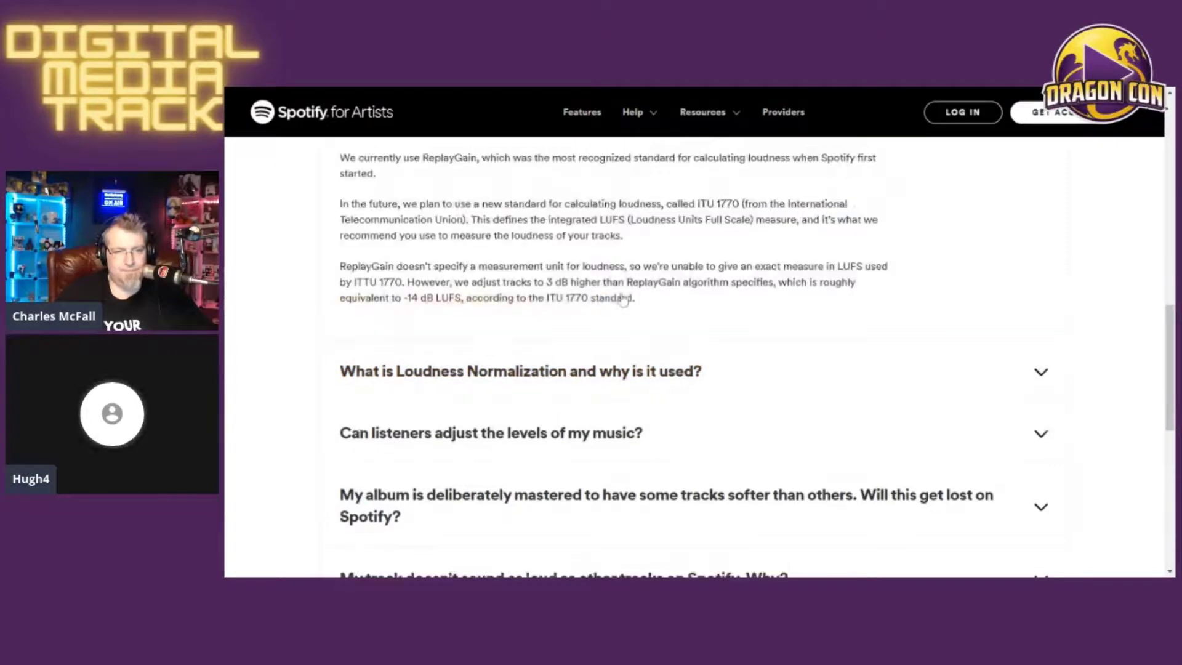
scroll(607, 308, "up", 2)
scroll(606, 308, "down", 1)
scroll(699, 356, "down", 1)
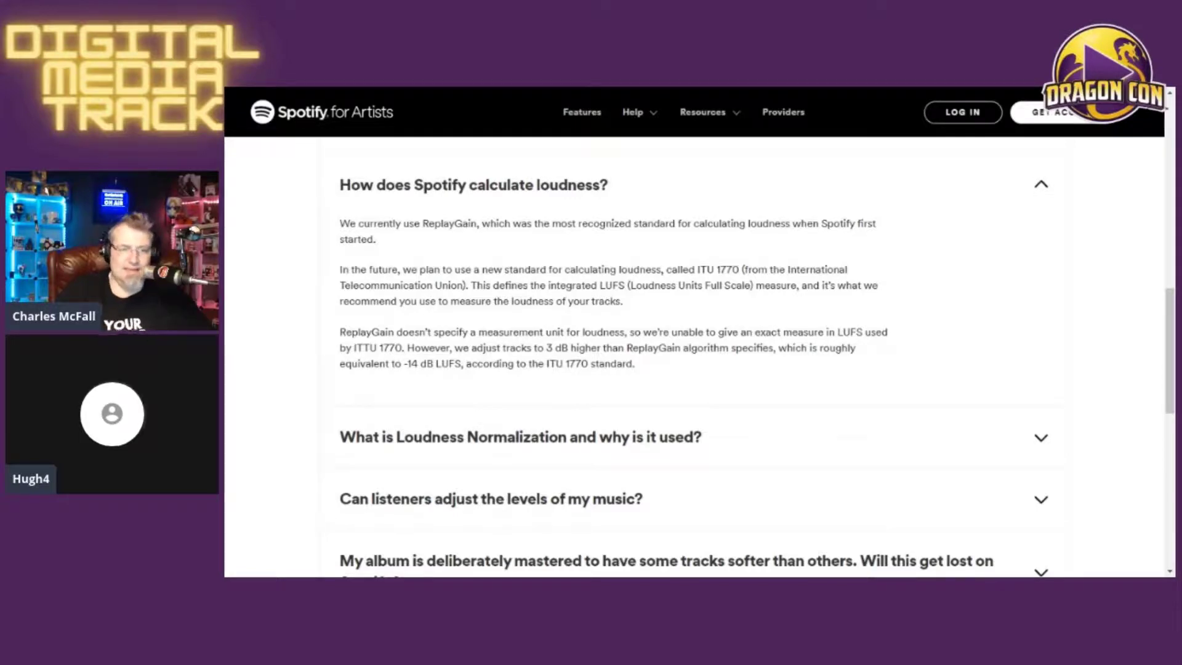
Step: Expand the answer to "What is Loudness Normalization and why is it used?" and read how Spotify adjusts loudness
scroll(701, 298, "down", 1)
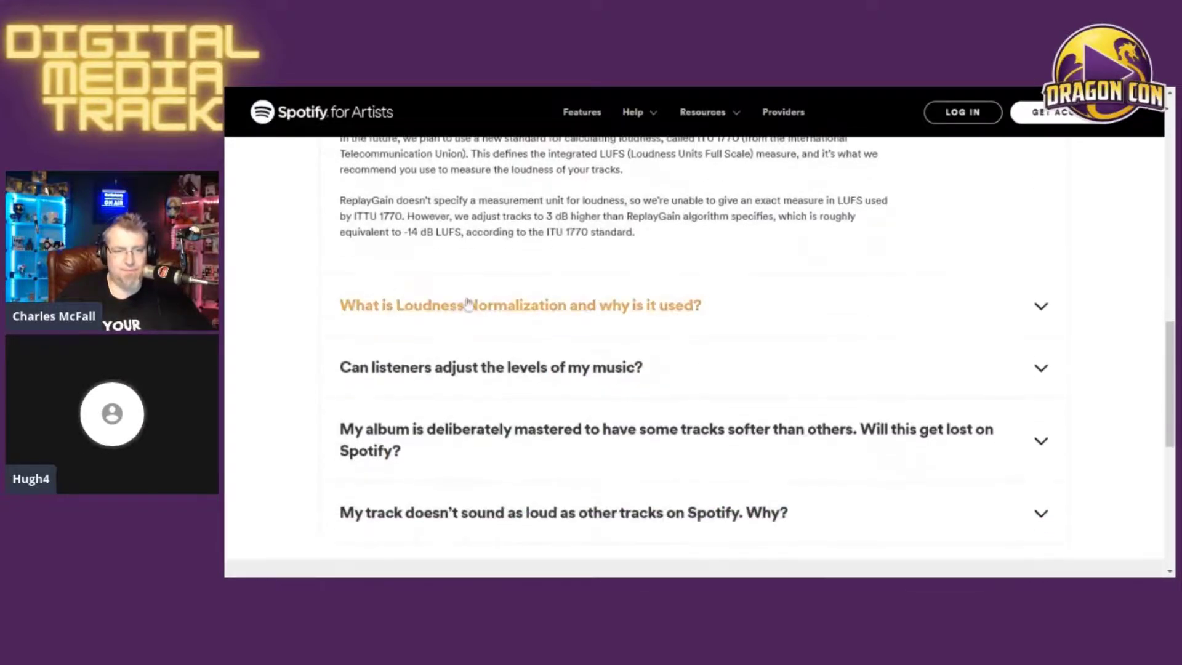
left_click(354, 305)
scroll(338, 287, "down", 1)
scroll(338, 287, "up", 1)
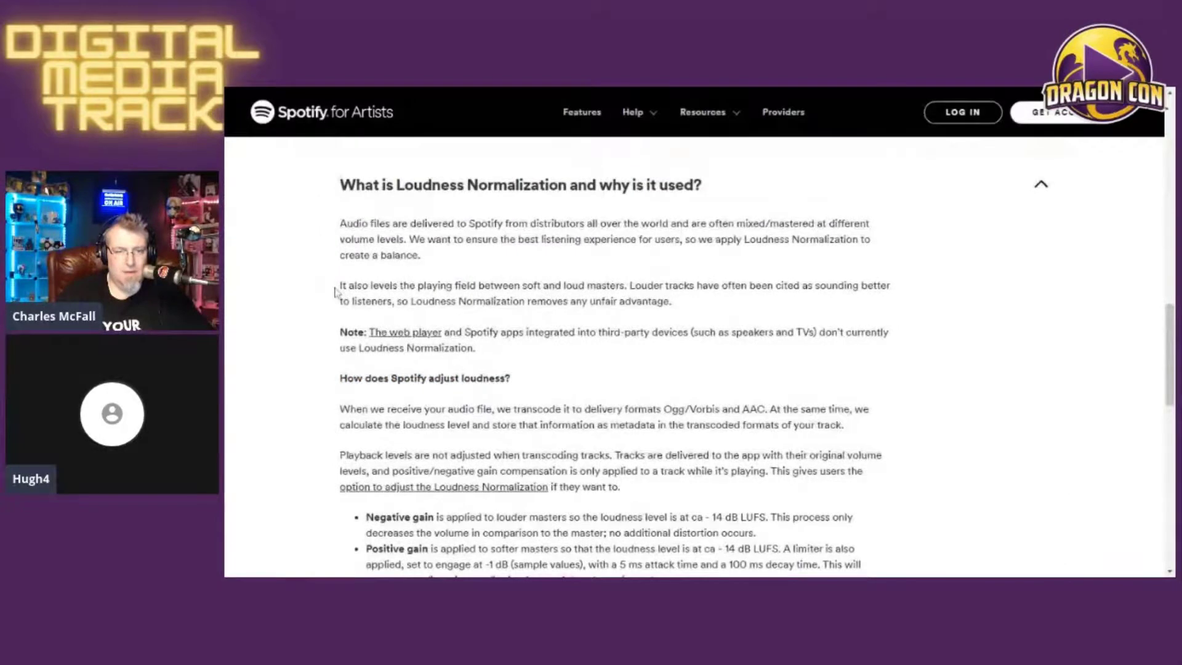
scroll(338, 289, "down", 1)
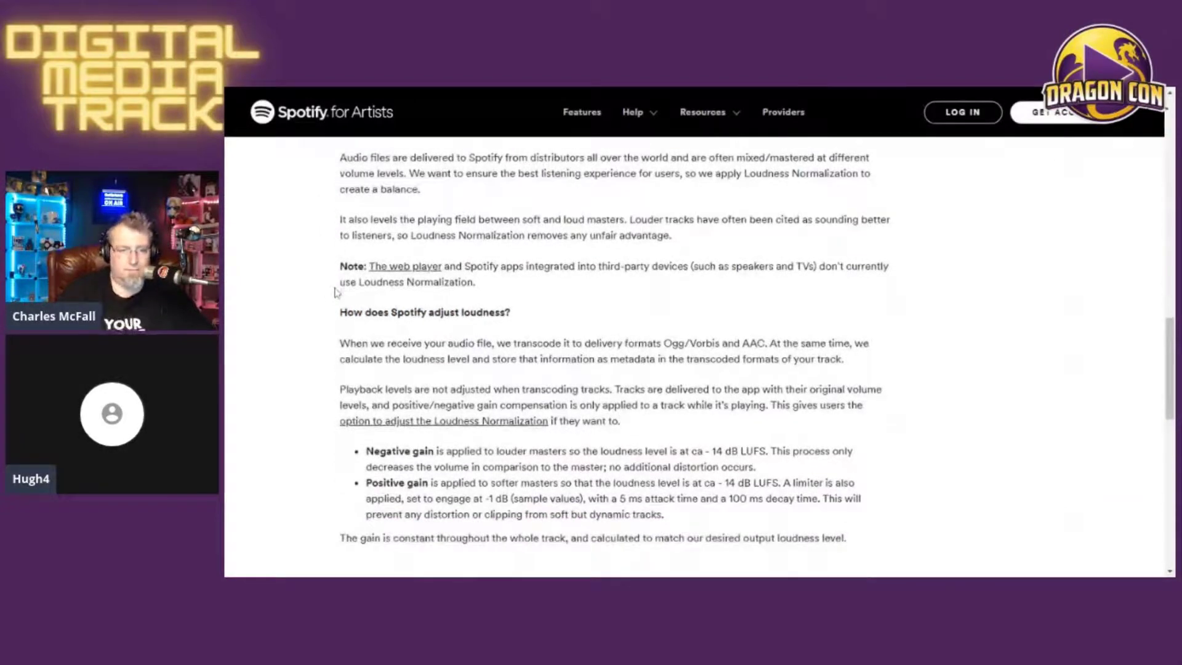
Step: Open the MeterPlugs article on YouTube's loudness reference from the "youtube lufs" results and read its introduction
scroll(342, 294, "down", 1)
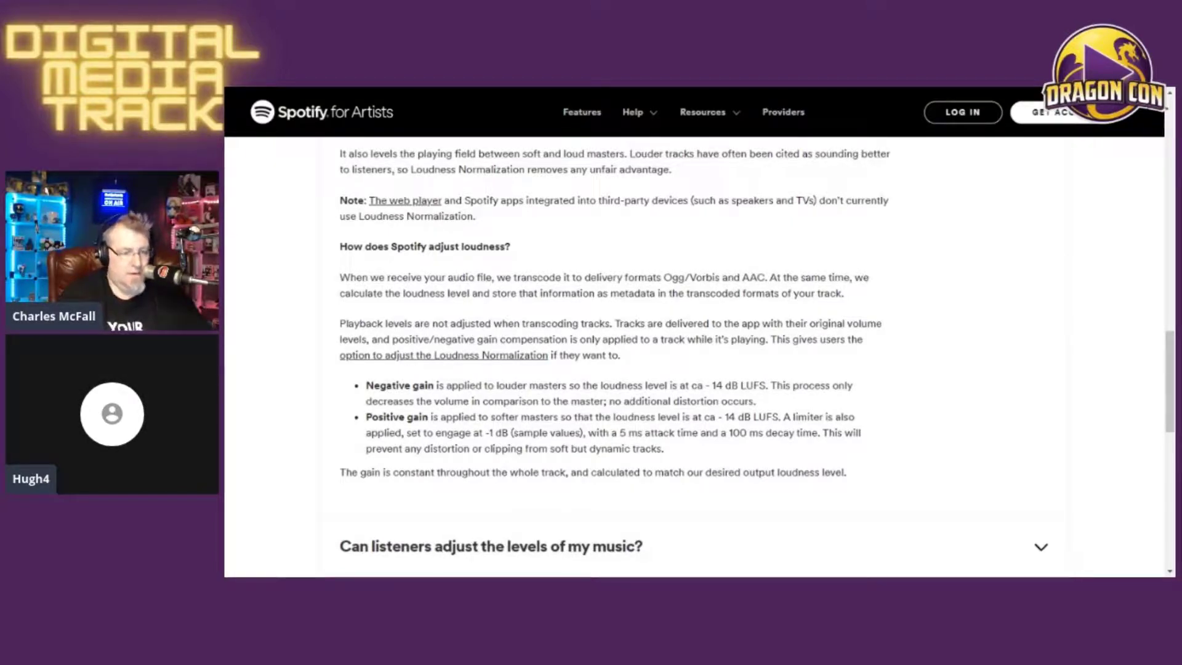
key("ctrl+Tab")
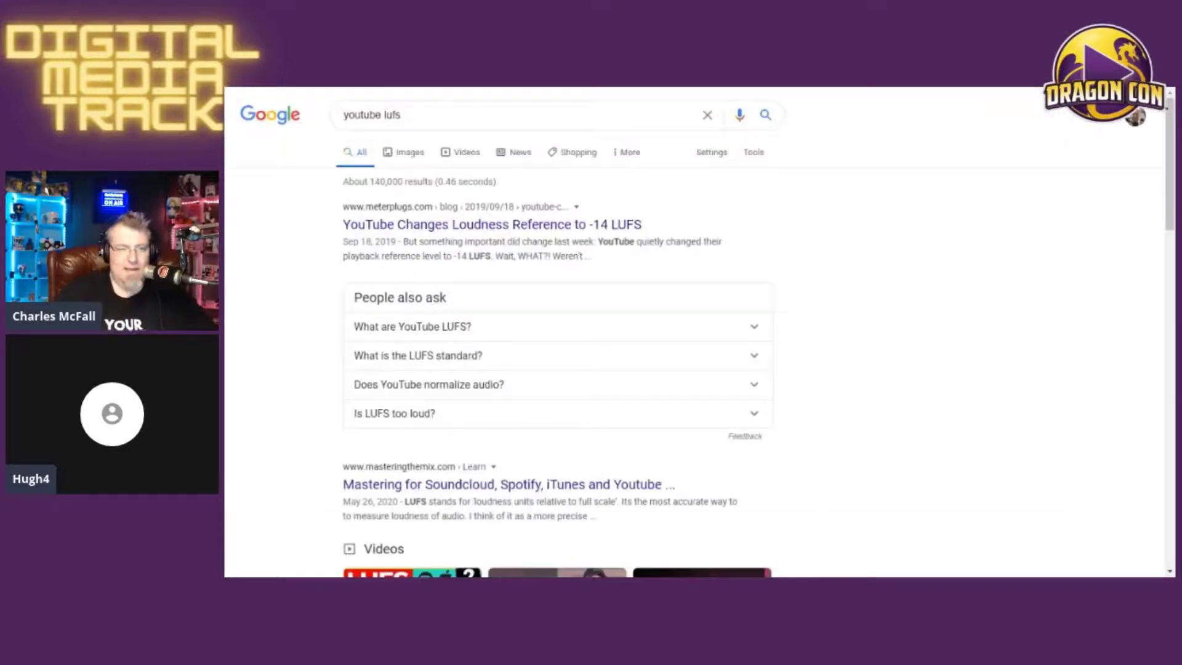
left_click(560, 225)
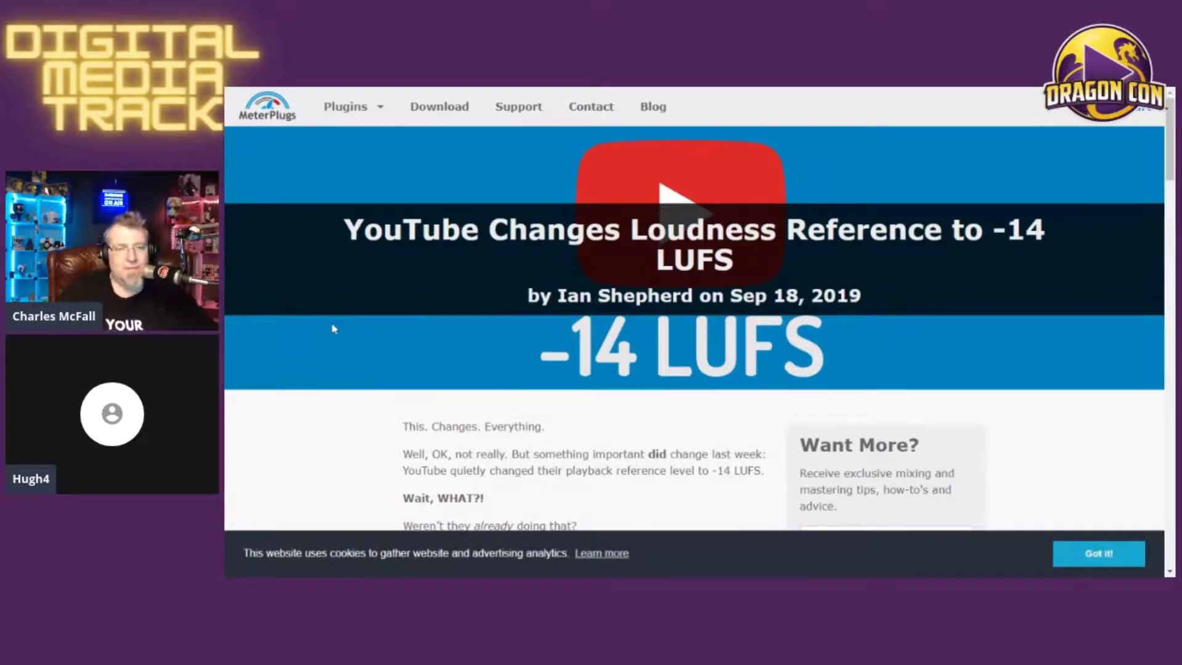
scroll(332, 329, "down", 3)
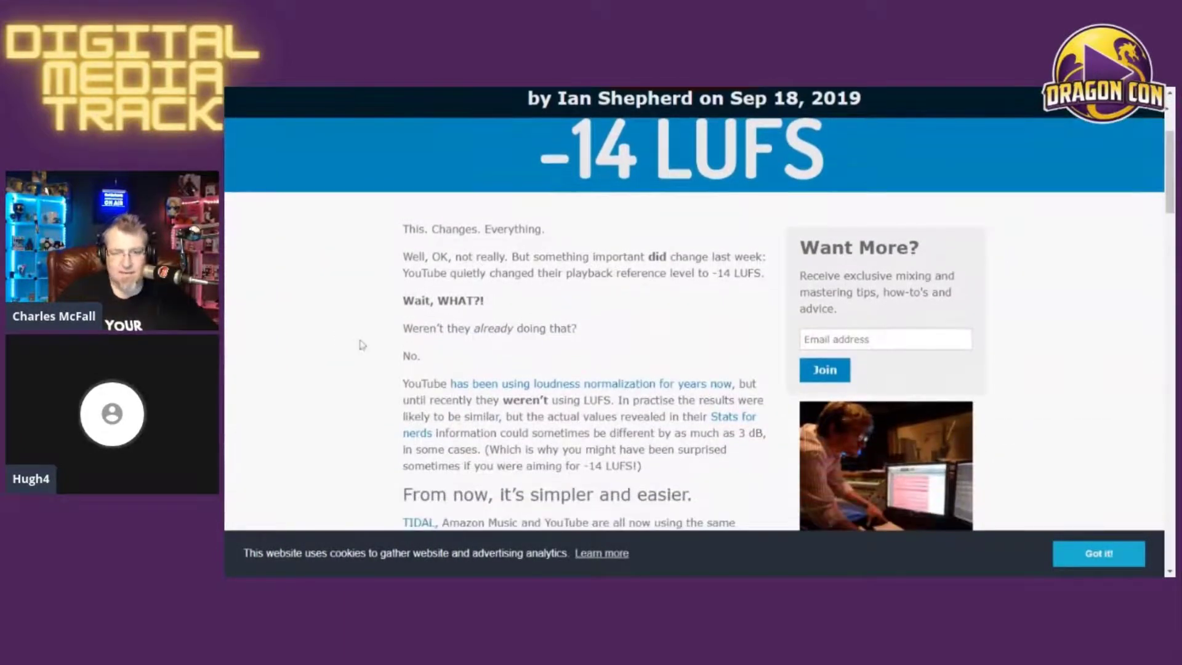
scroll(362, 347, "up", 2)
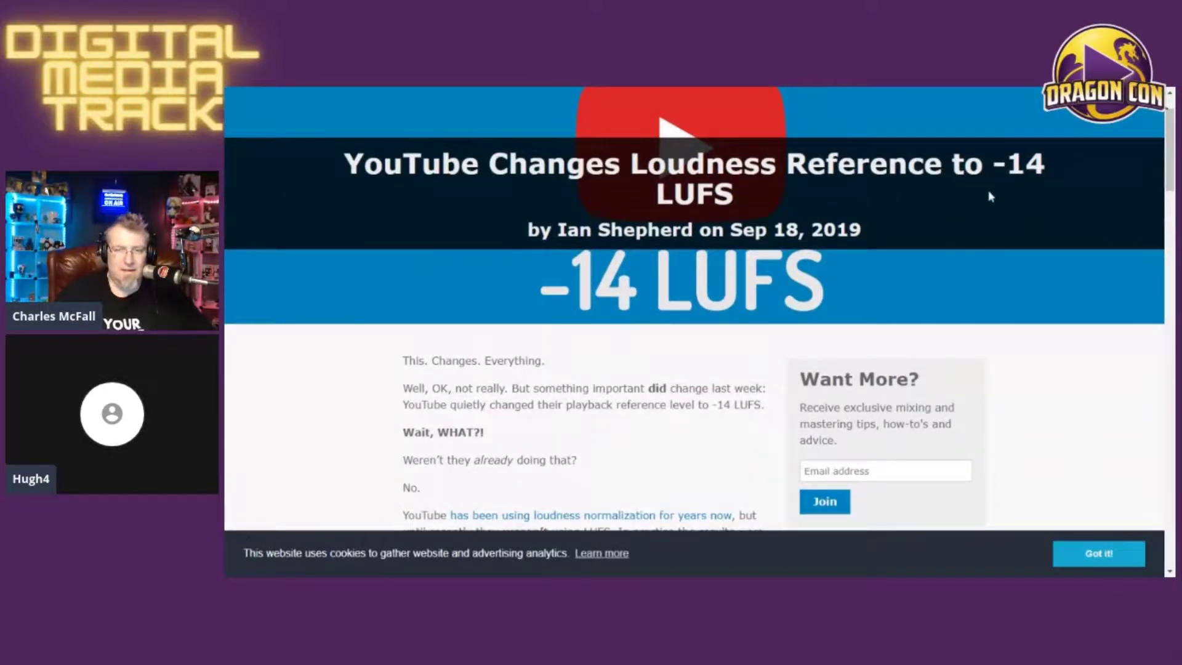
scroll(631, 315, "down", 1)
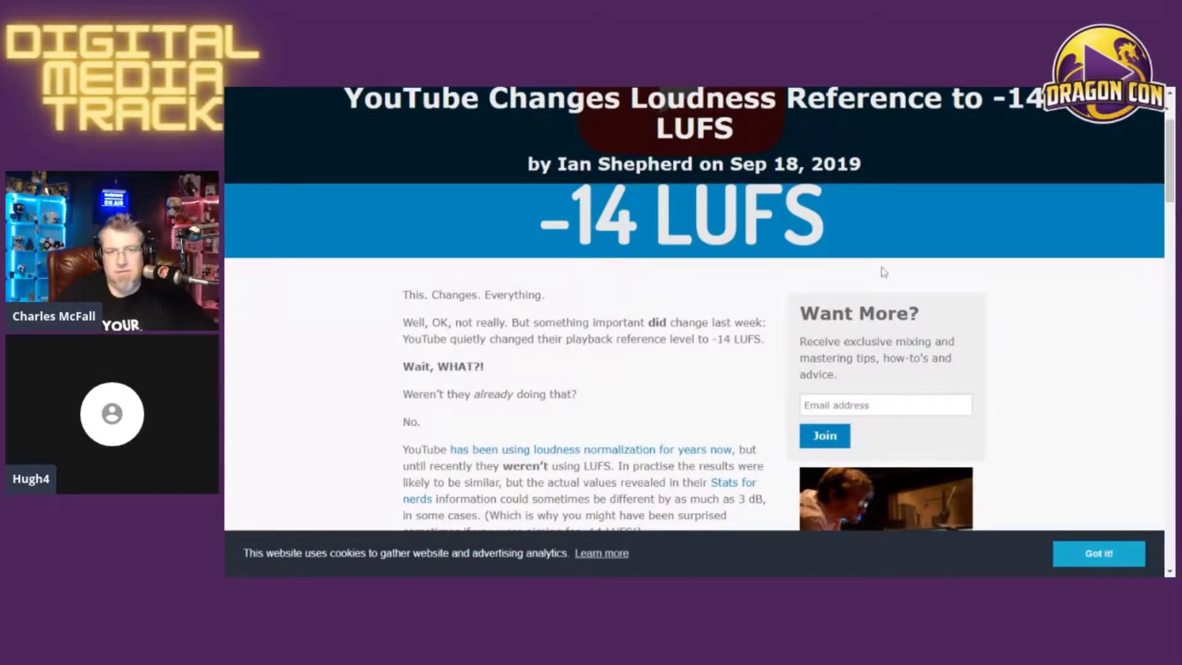
scroll(882, 283, "up", 1)
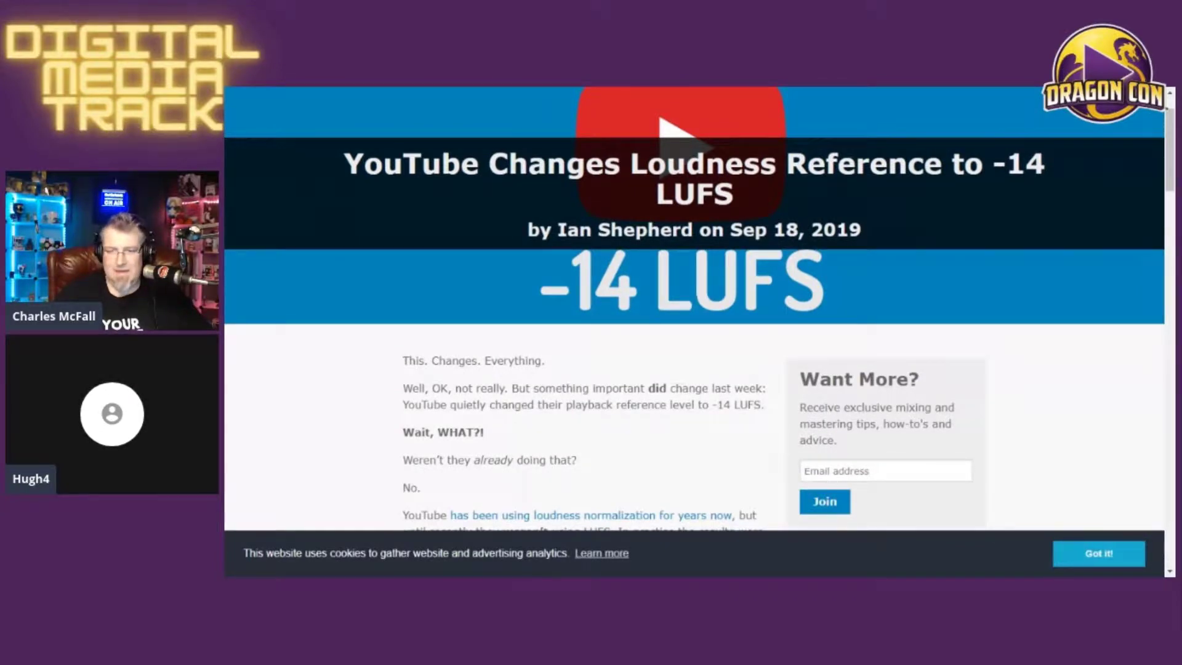
scroll(524, 317, "down", 1)
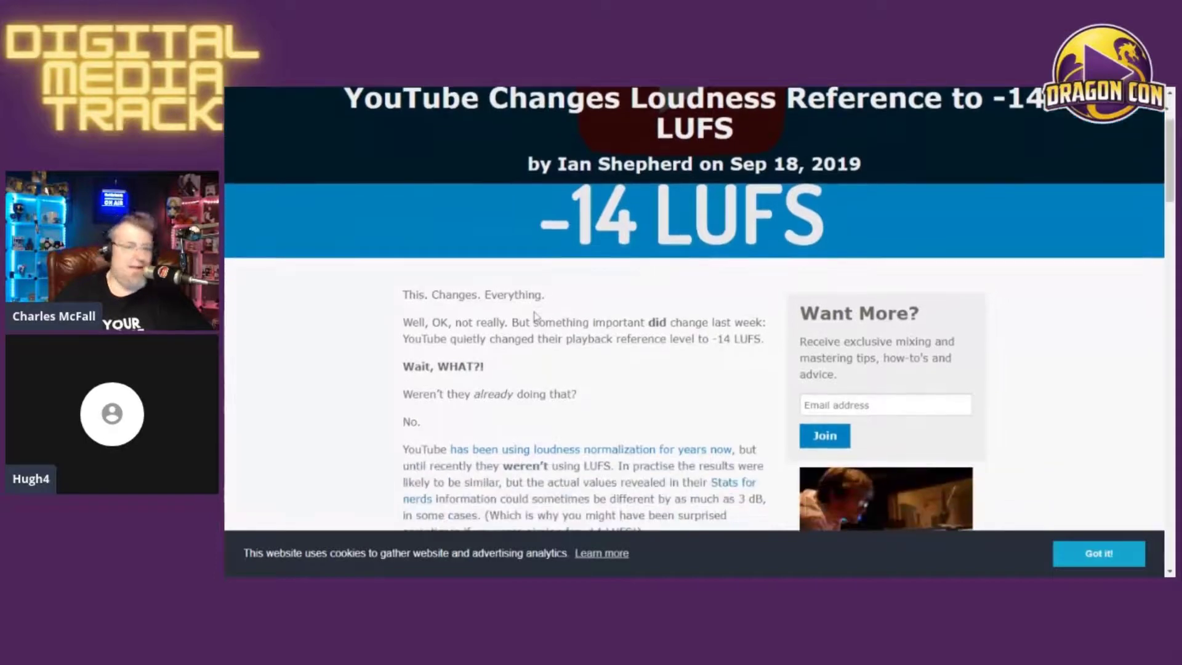
Step: Skim the rest of the article through its mastering advice and summary, and return to its introduction
scroll(528, 316, "down", 3)
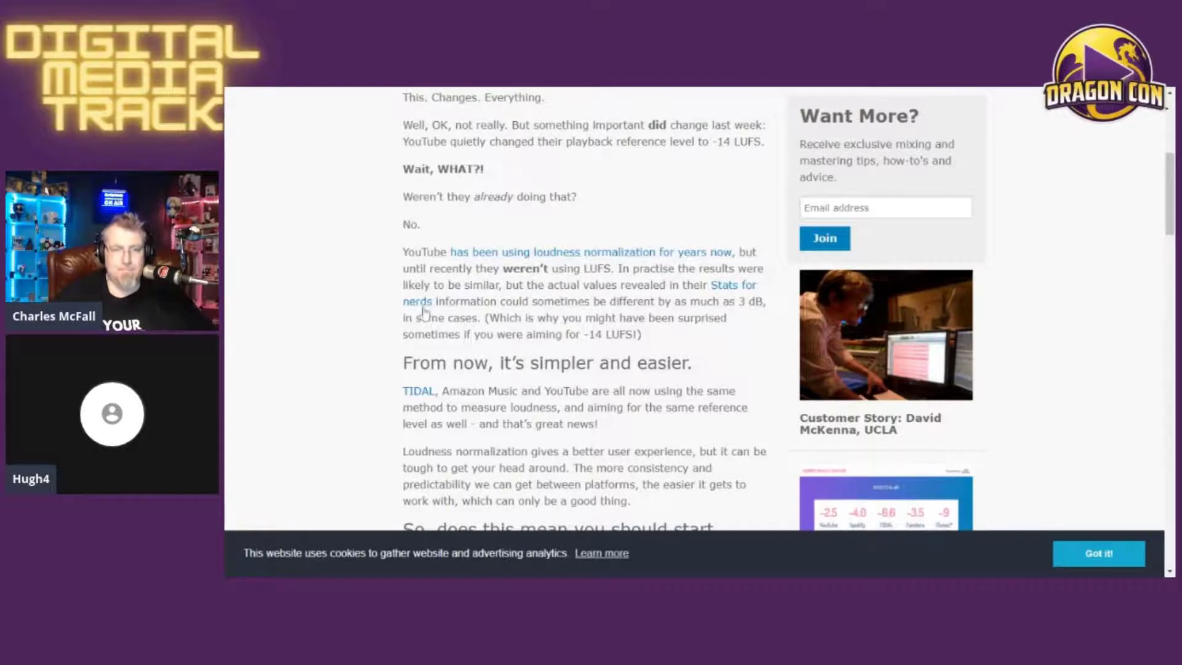
scroll(417, 306, "down", 3)
scroll(417, 306, "down", 6)
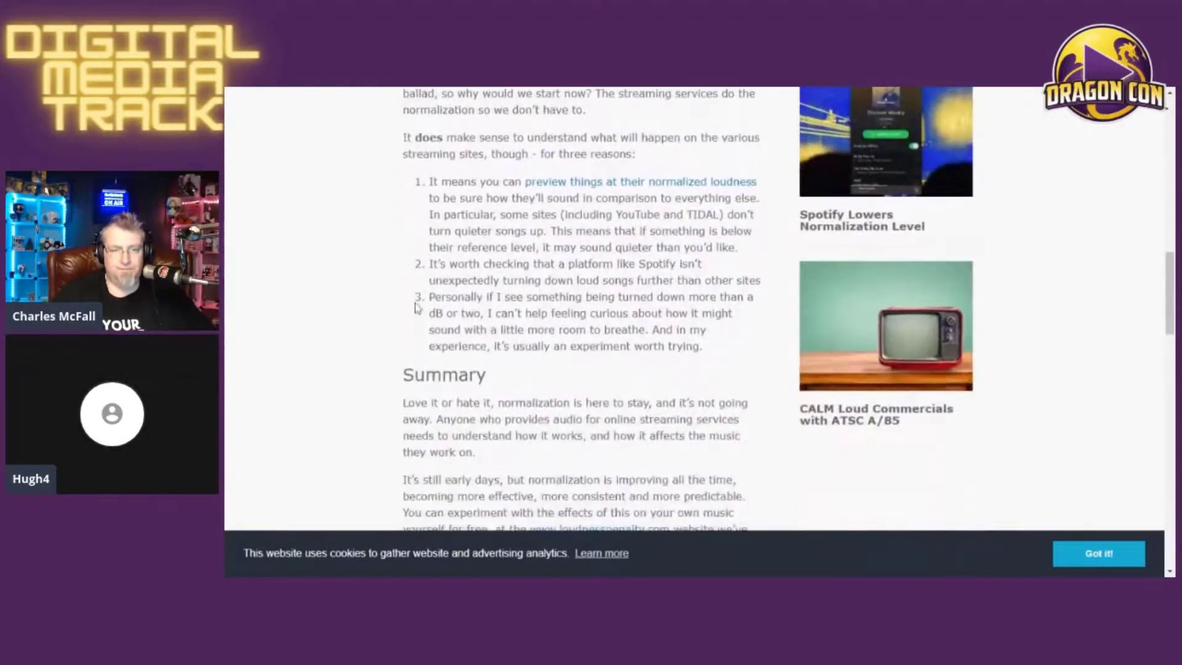
scroll(418, 306, "down", 3)
scroll(417, 308, "up", 5)
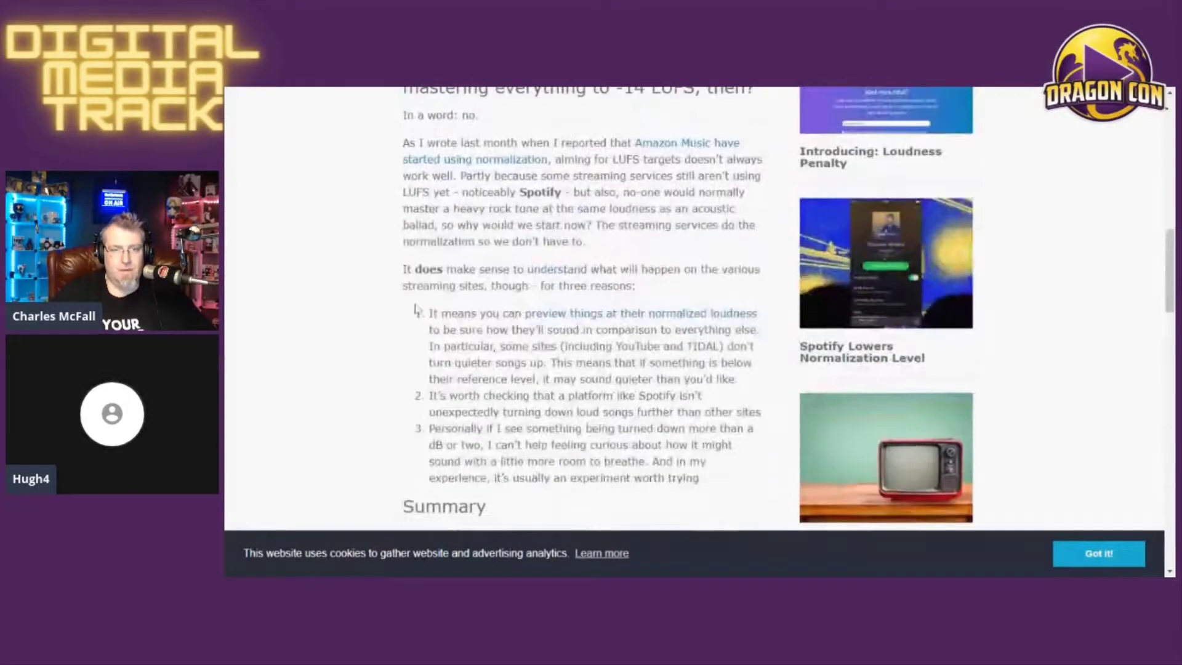
scroll(415, 310, "up", 12)
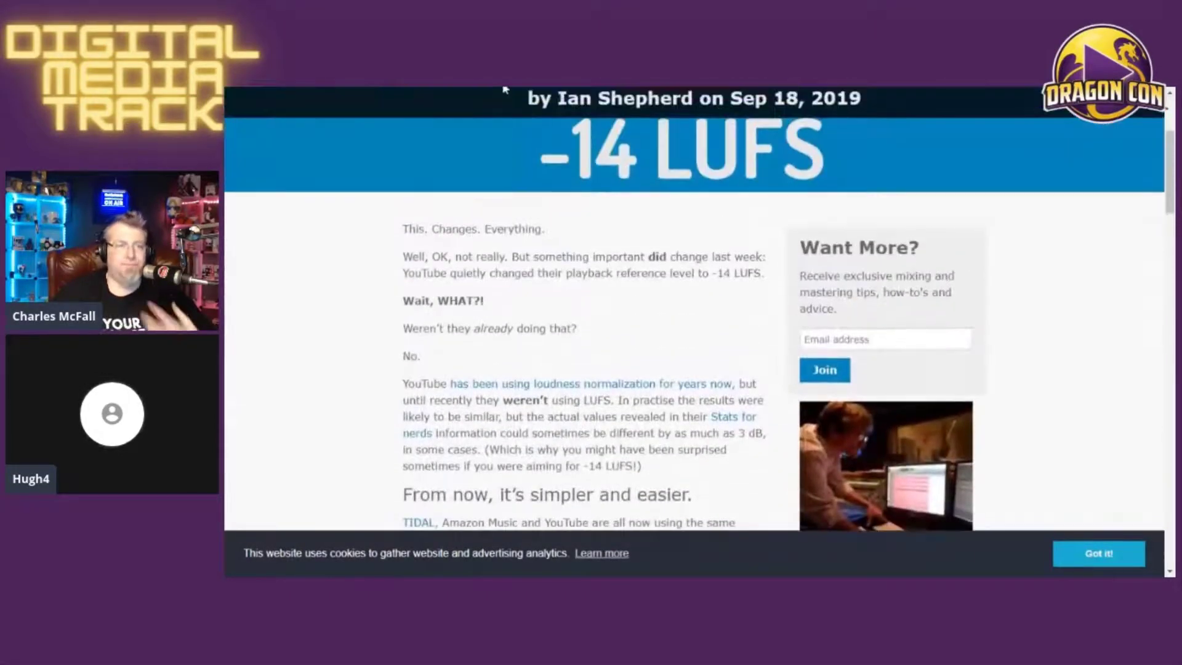
Step: Return to the Google results, search for "stitcher lufs", and look through the results
key("alt+Left")
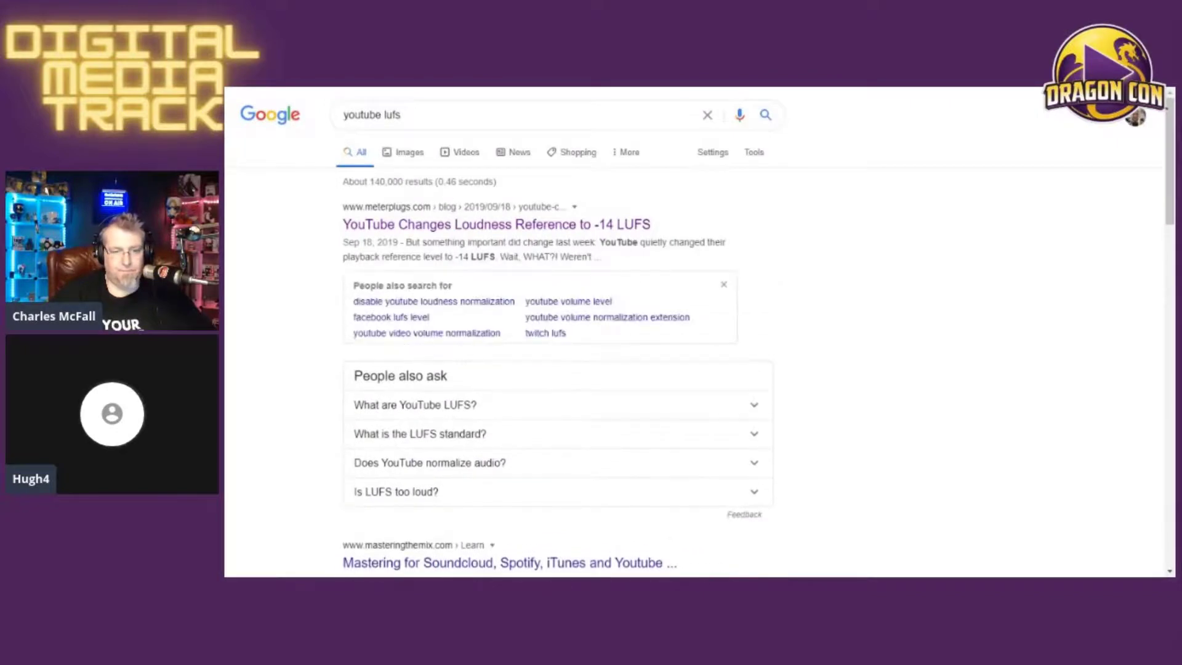
scroll(437, 185, "down", 1)
scroll(437, 95, "up", 1)
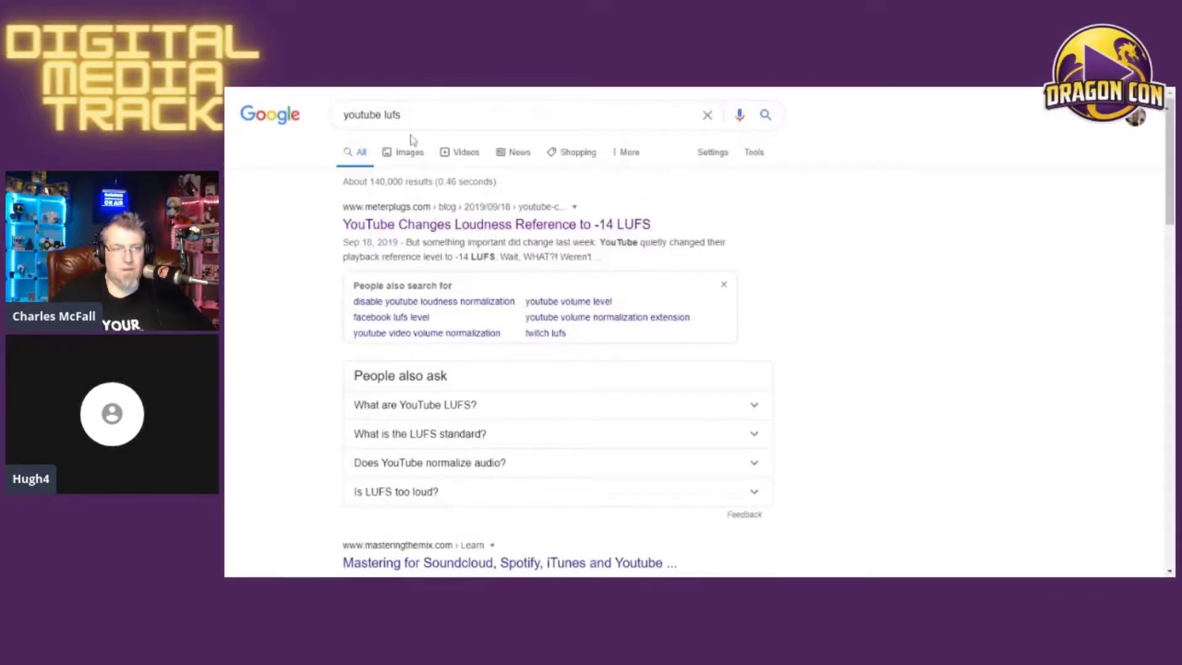
left_click_drag(401, 115, 382, 115)
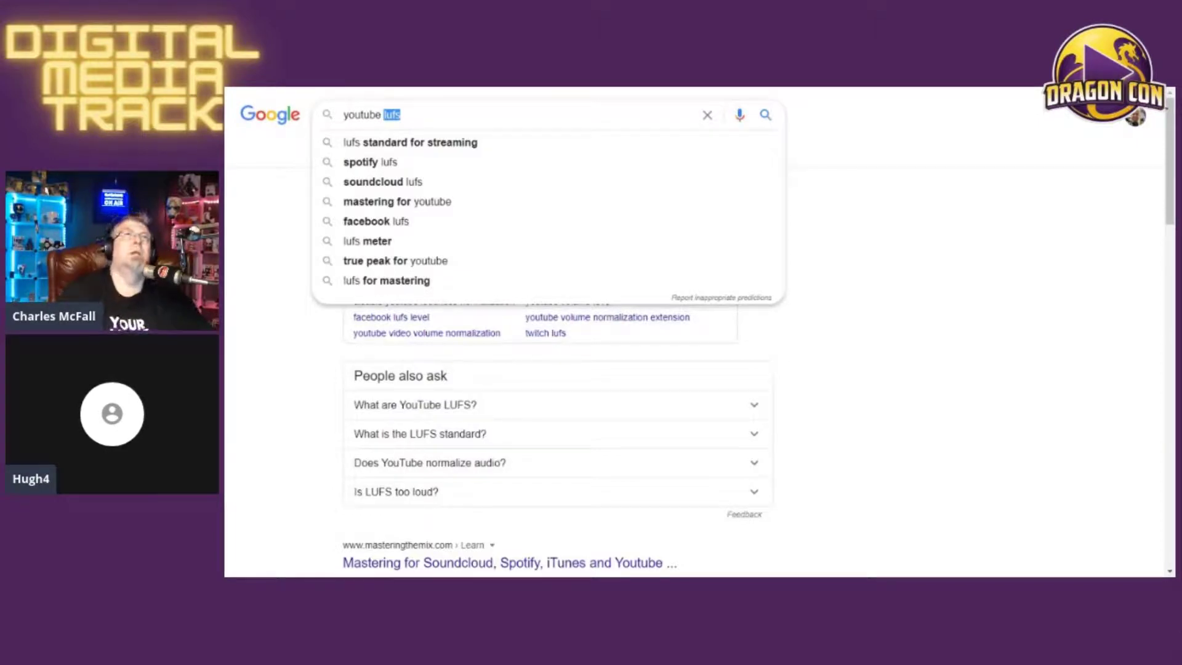
type("stitcher")
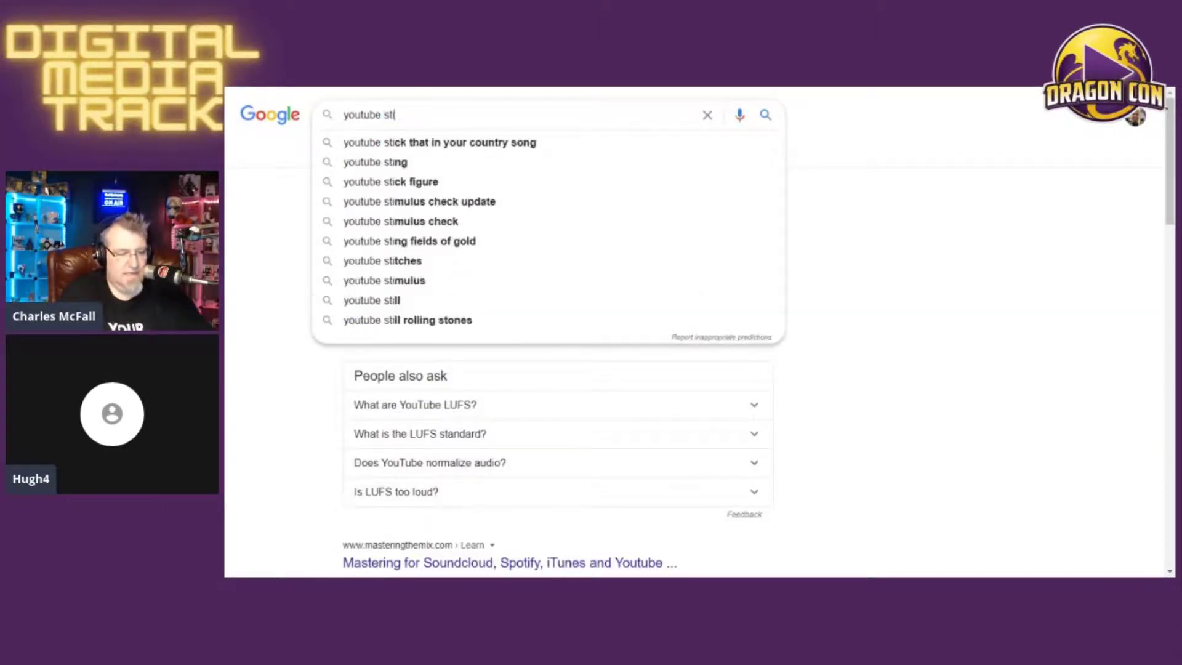
key("BackSpace")
key("BackSpace")
key("BackSpace")
key("BackSpace")
key("BackSpace")
key("BackSpace")
key("BackSpace")
key("BackSpace")
key("BackSpace")
key("BackSpace")
key("BackSpace")
key("BackSpace")
key("BackSpace")
key("BackSpace")
key("BackSpace")
key("BackSpace")
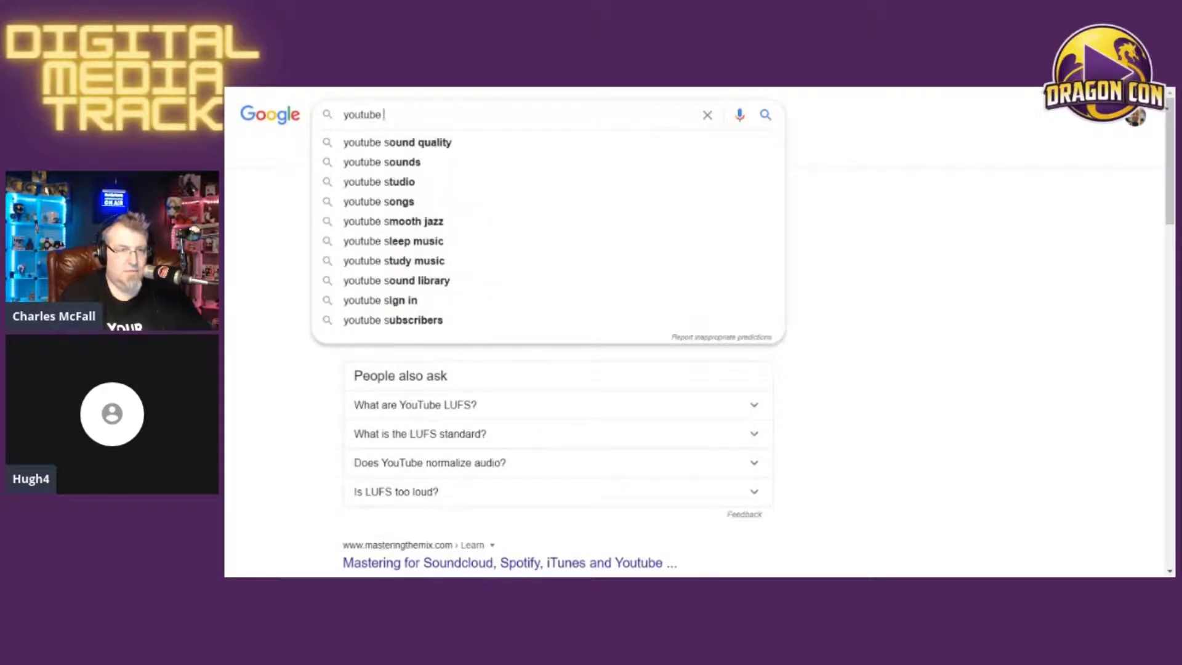
type("sti")
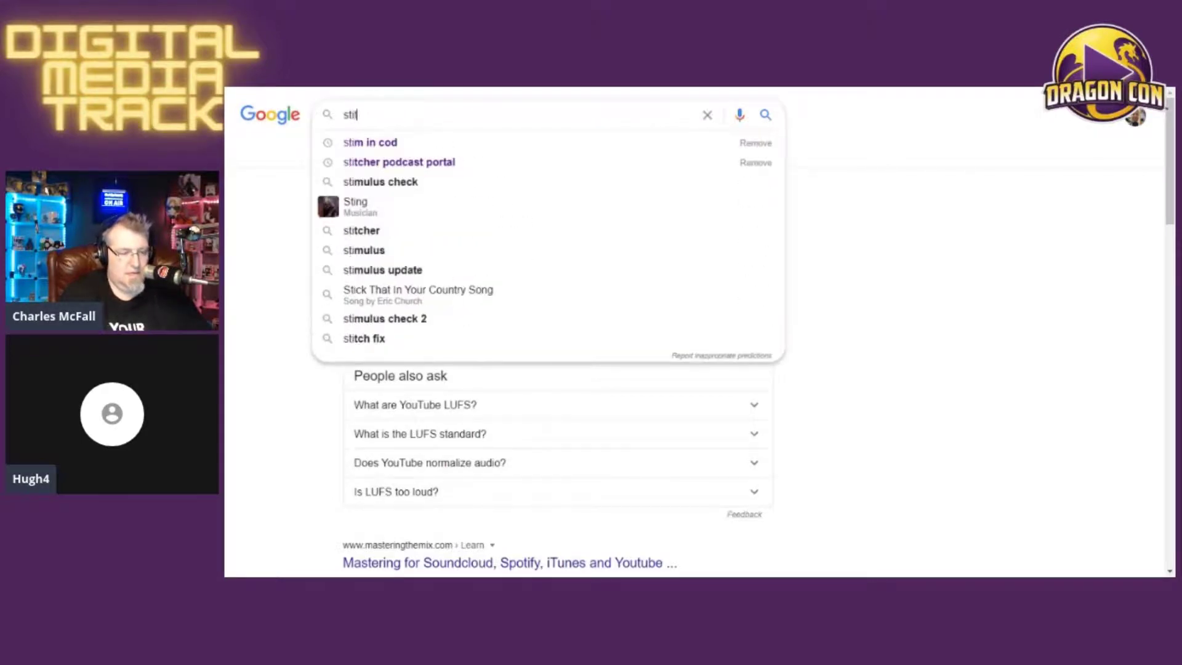
type("tcher lufs")
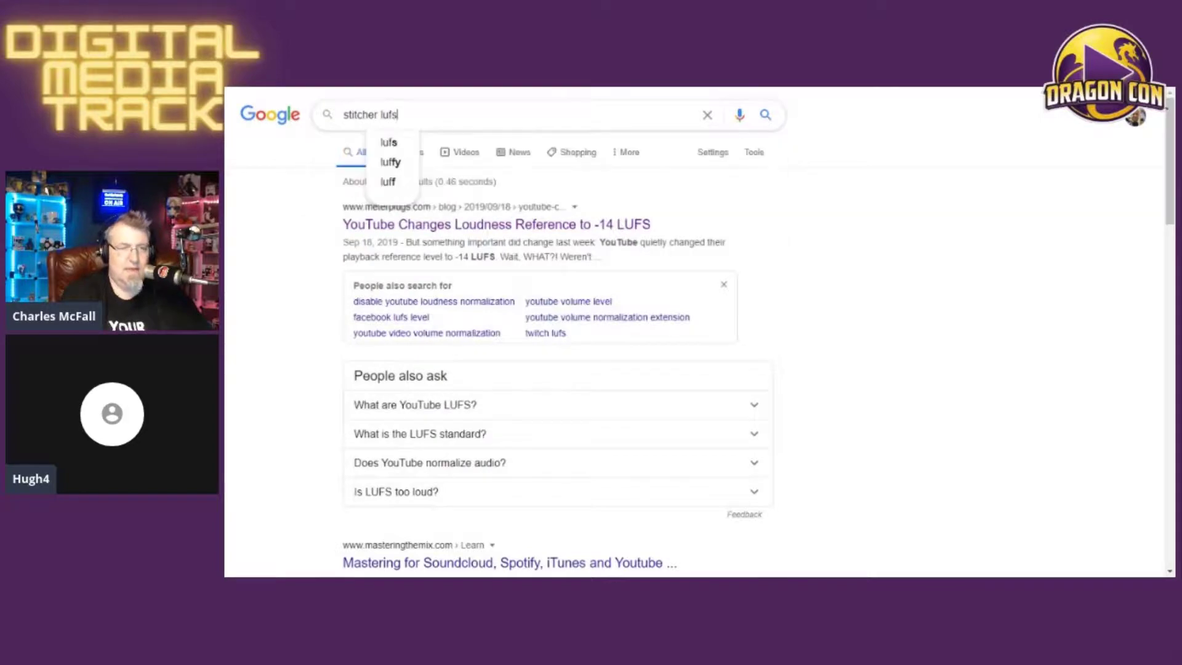
key("Return")
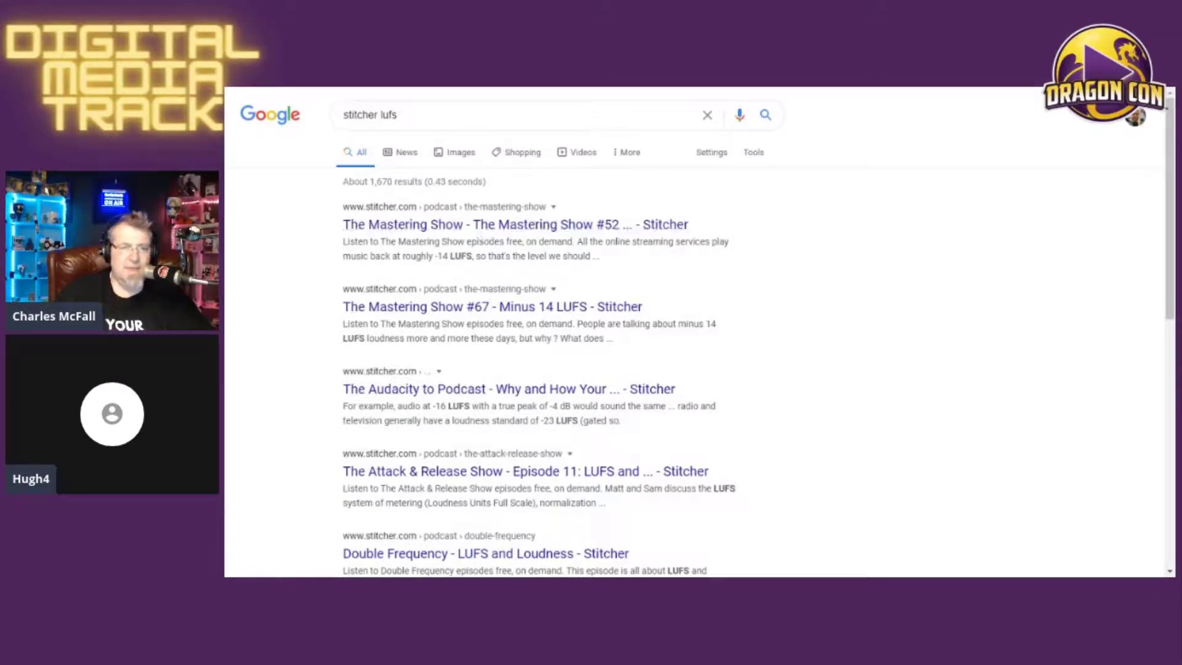
scroll(438, 326, "down", 2)
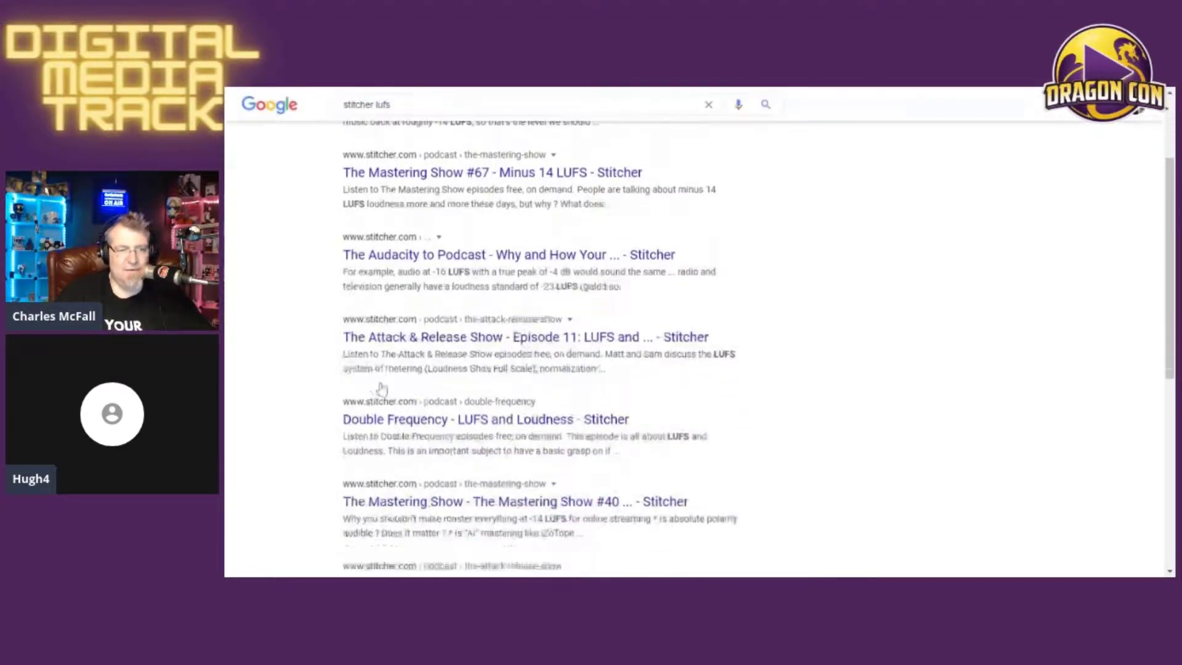
scroll(381, 387, "up", 1)
scroll(381, 388, "up", 1)
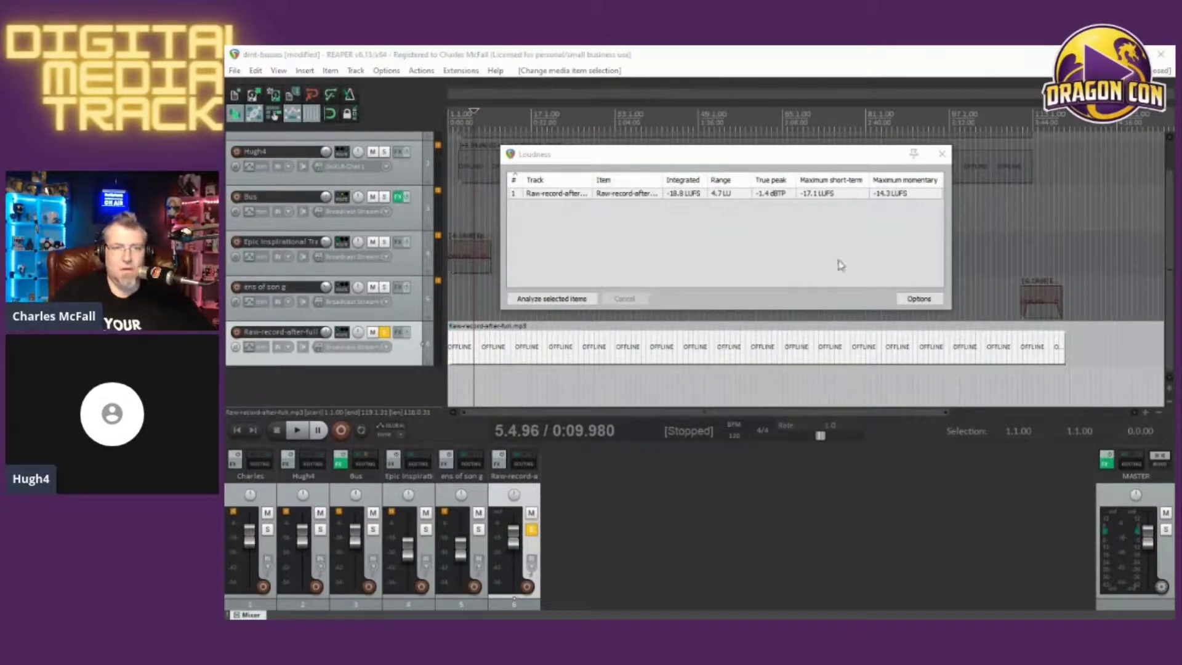
Step: Switch to REAPER, close the Loudness results, and unsolo and mute the Raw-record-after-full track
left_click(940, 156)
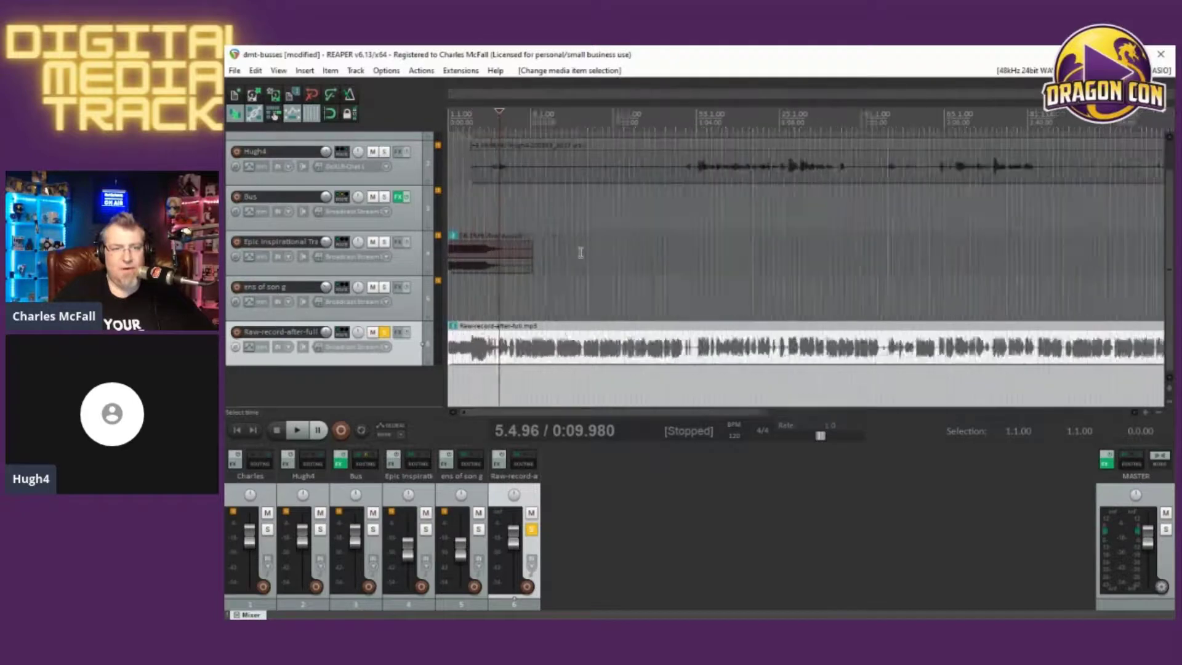
scroll(337, 230, "up", 1)
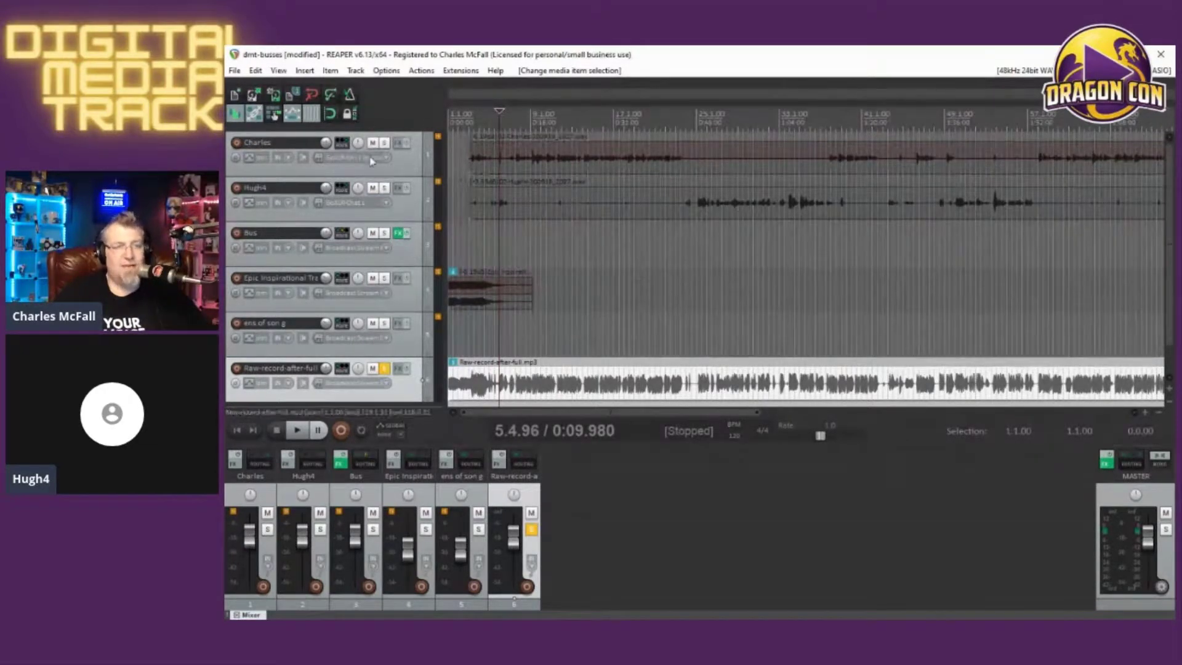
left_click(384, 367)
left_click(373, 368)
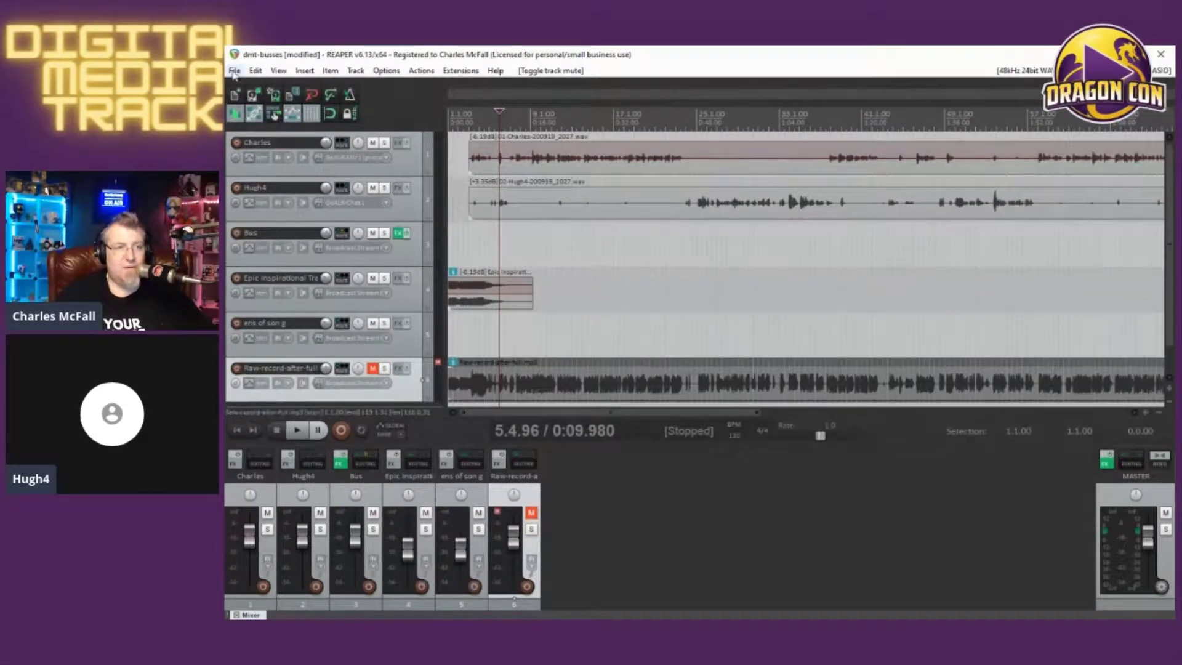
Step: Open the recent project ADD master, saving dmt-busses.rpp before it closes
left_click(235, 70)
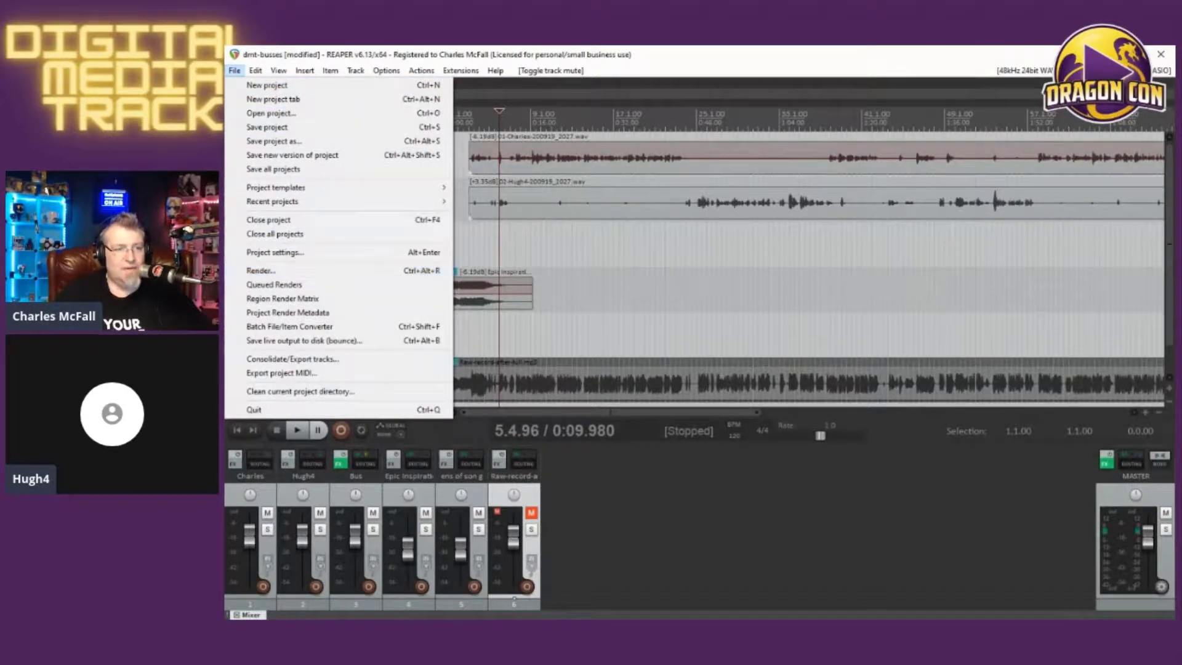
left_click(425, 71)
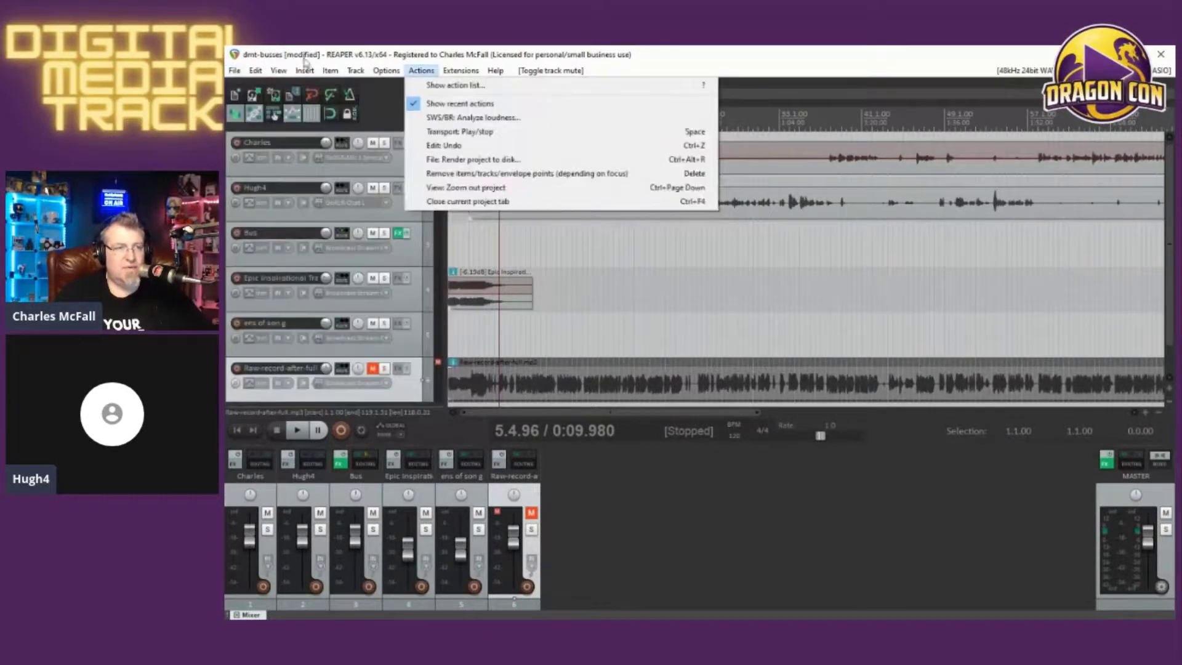
mouse_move(239, 70)
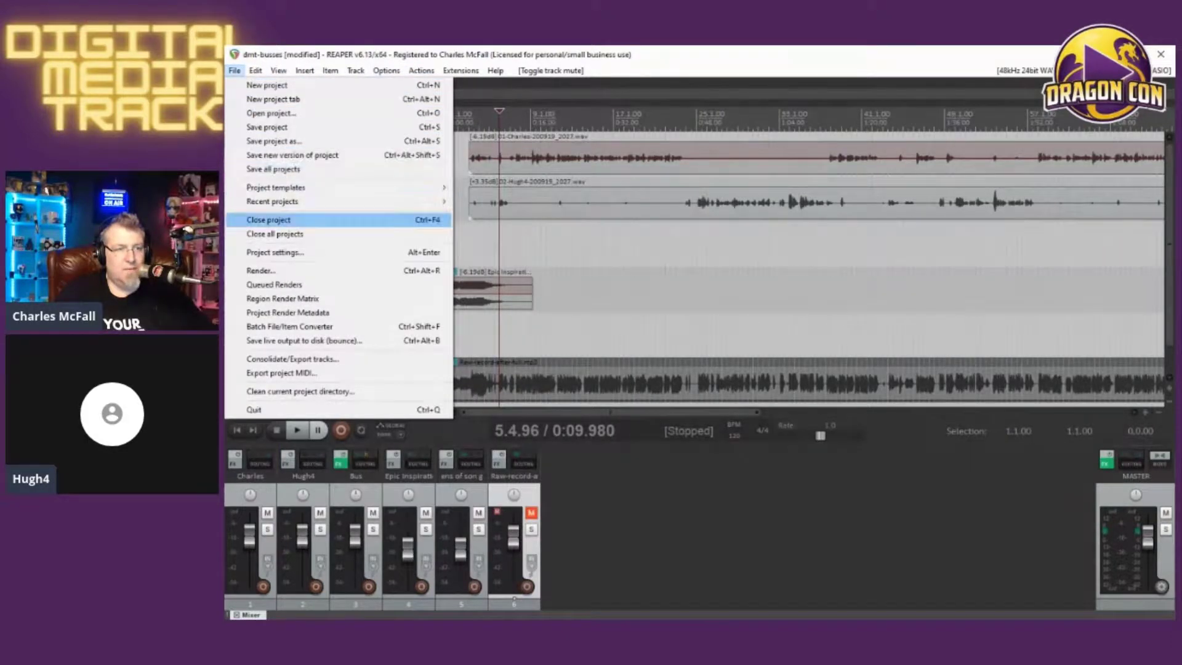
mouse_move(345, 201)
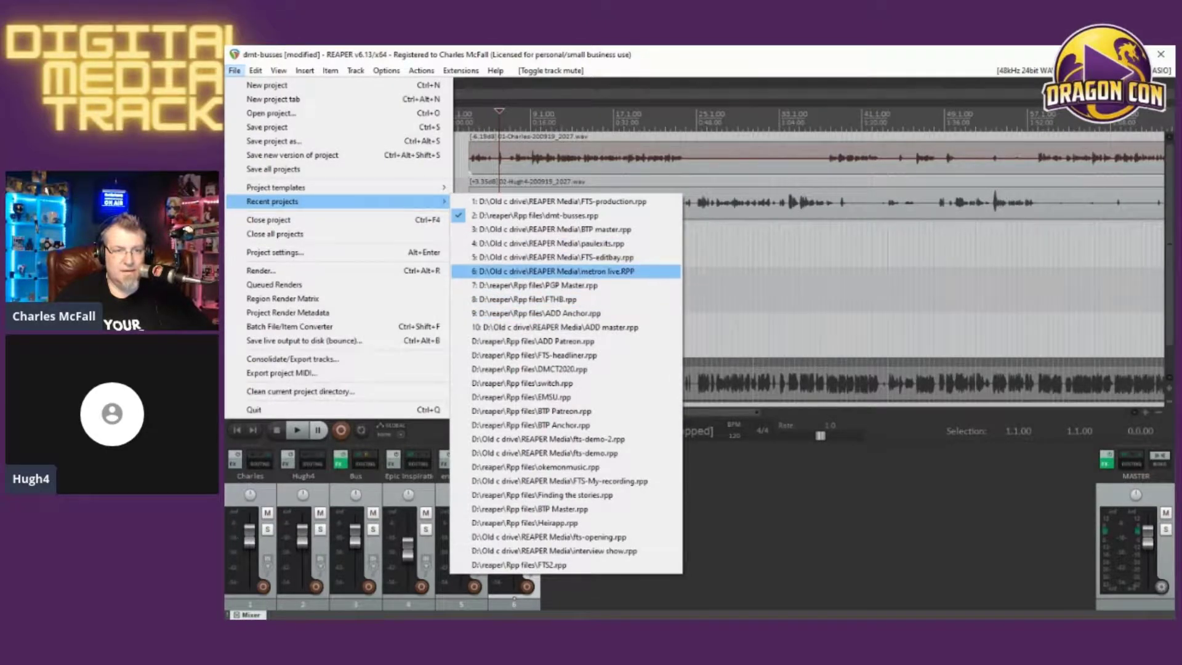
left_click(554, 313)
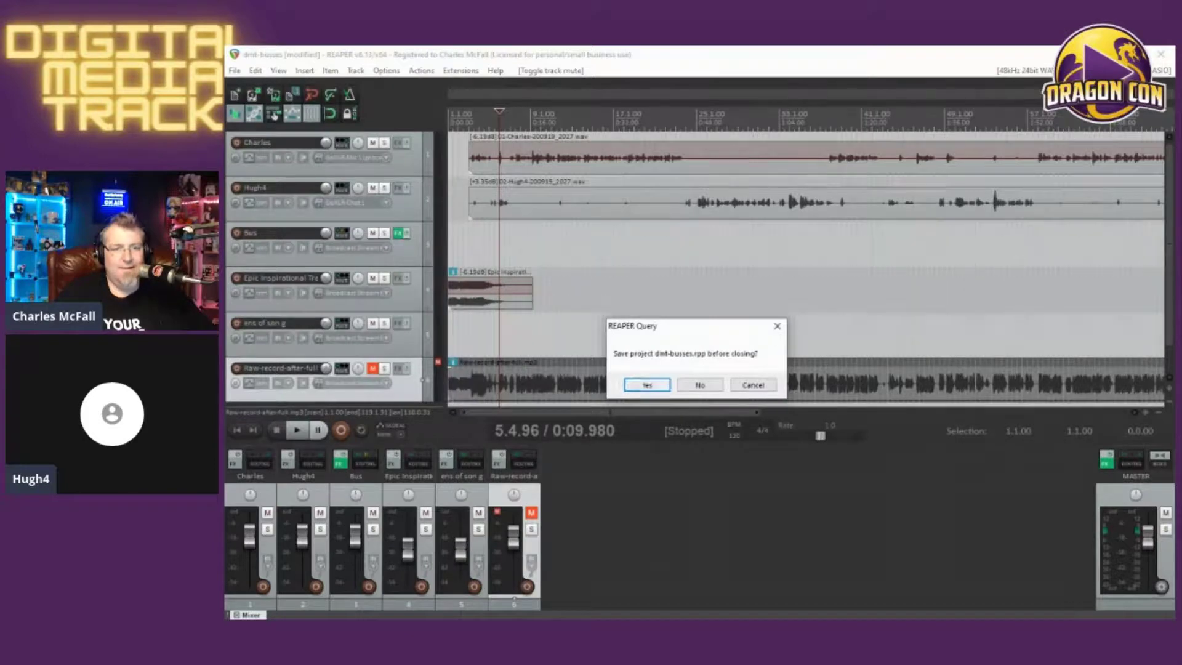
left_click(645, 384)
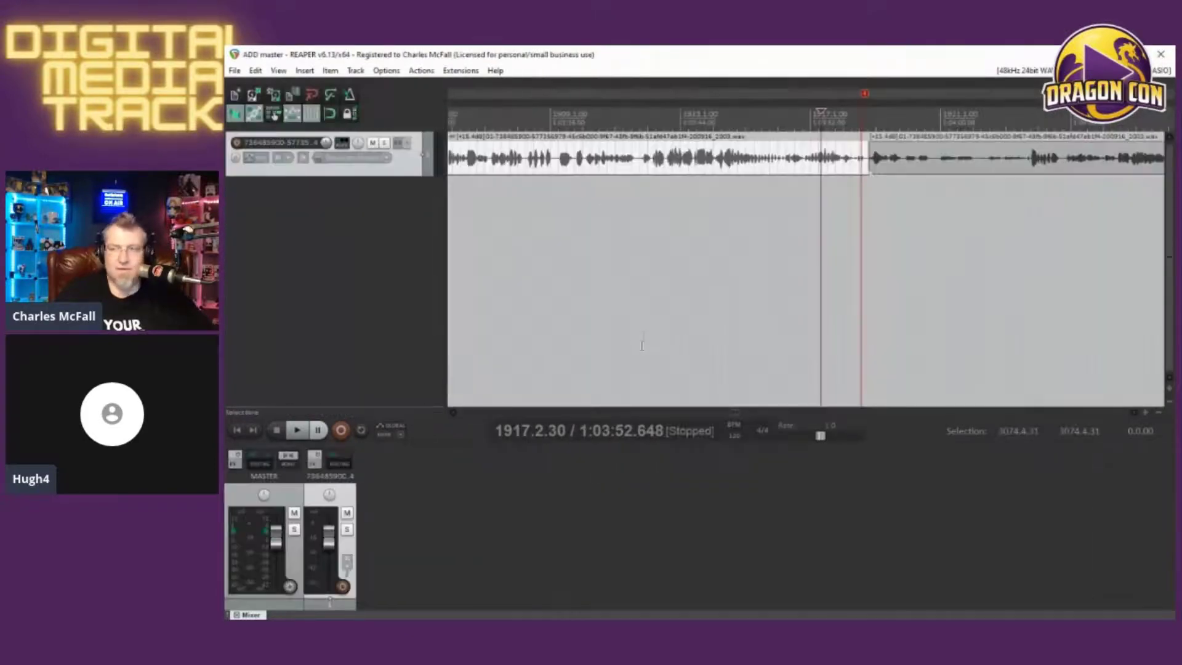
Step: Place the edit cursor at about 48:33 in the long recording, inside the selected item
scroll(567, 223, "down", 6)
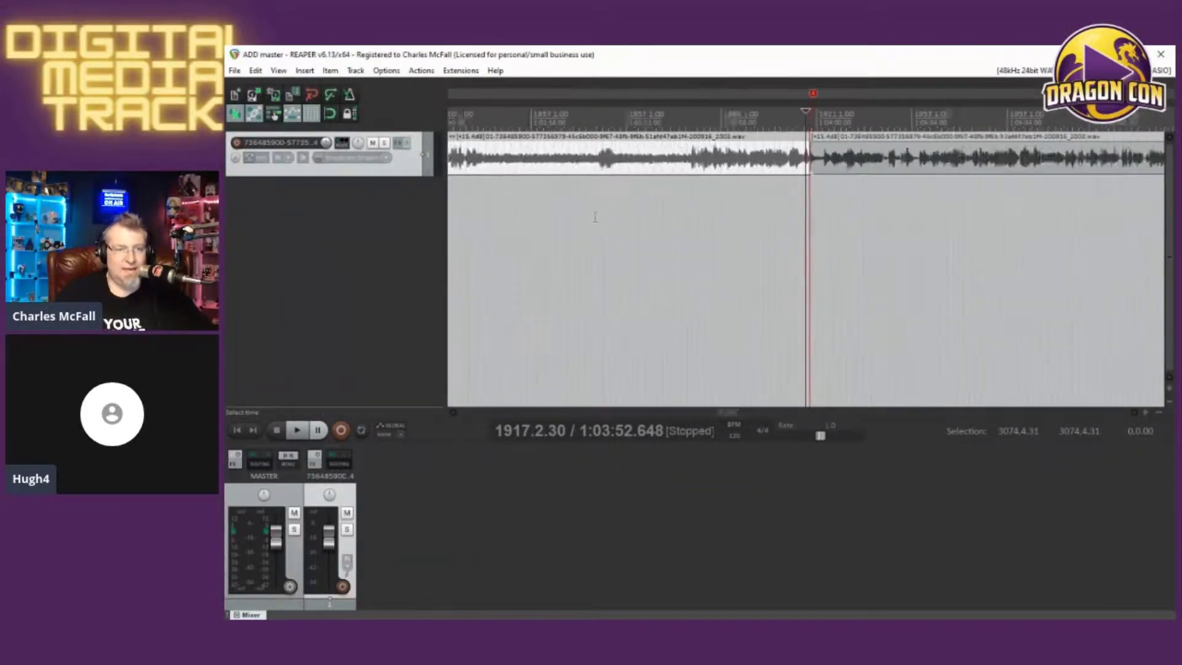
scroll(593, 216, "down", 4)
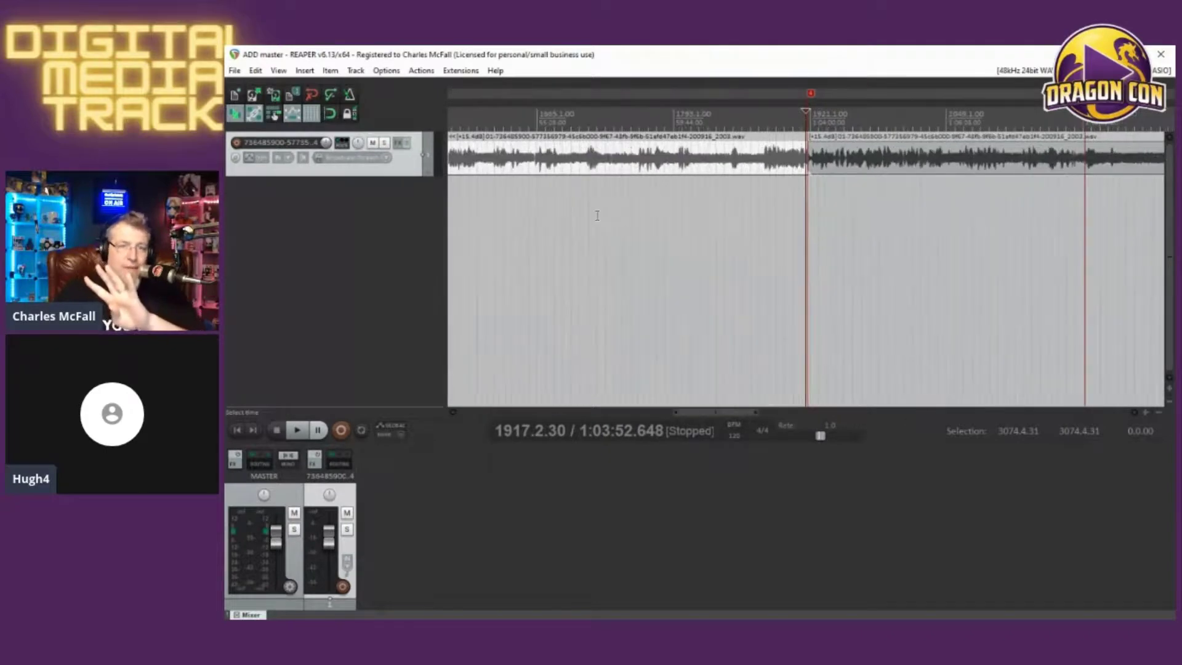
scroll(597, 216, "down", 3)
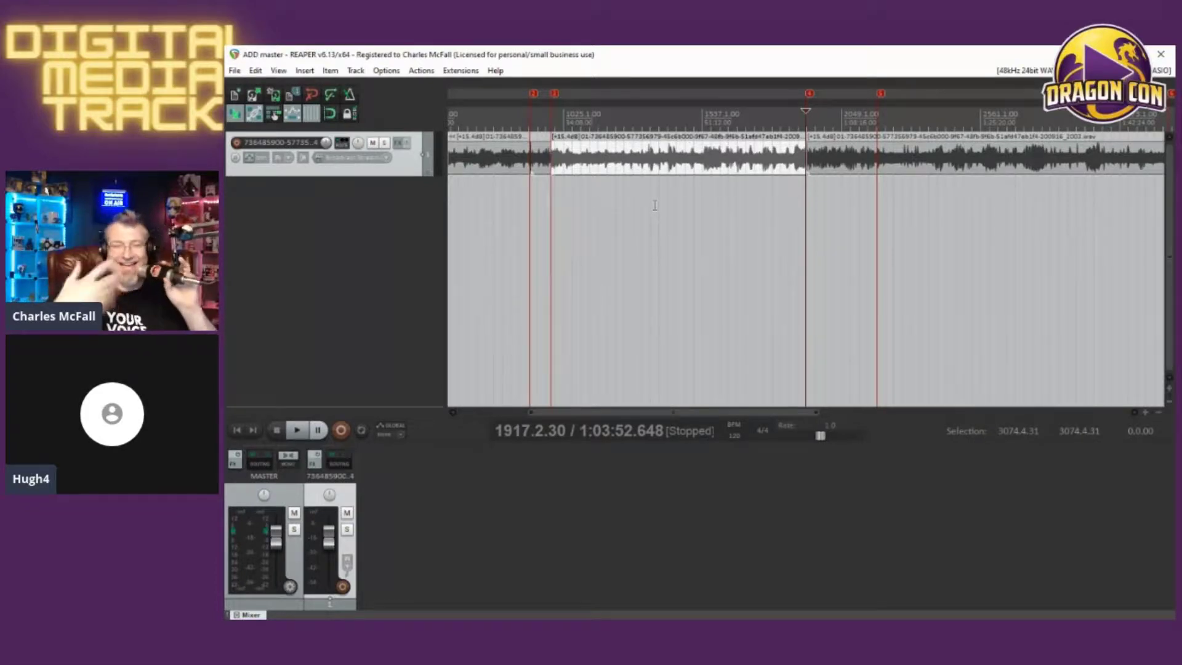
left_click(682, 117)
scroll(686, 127, "up", 5)
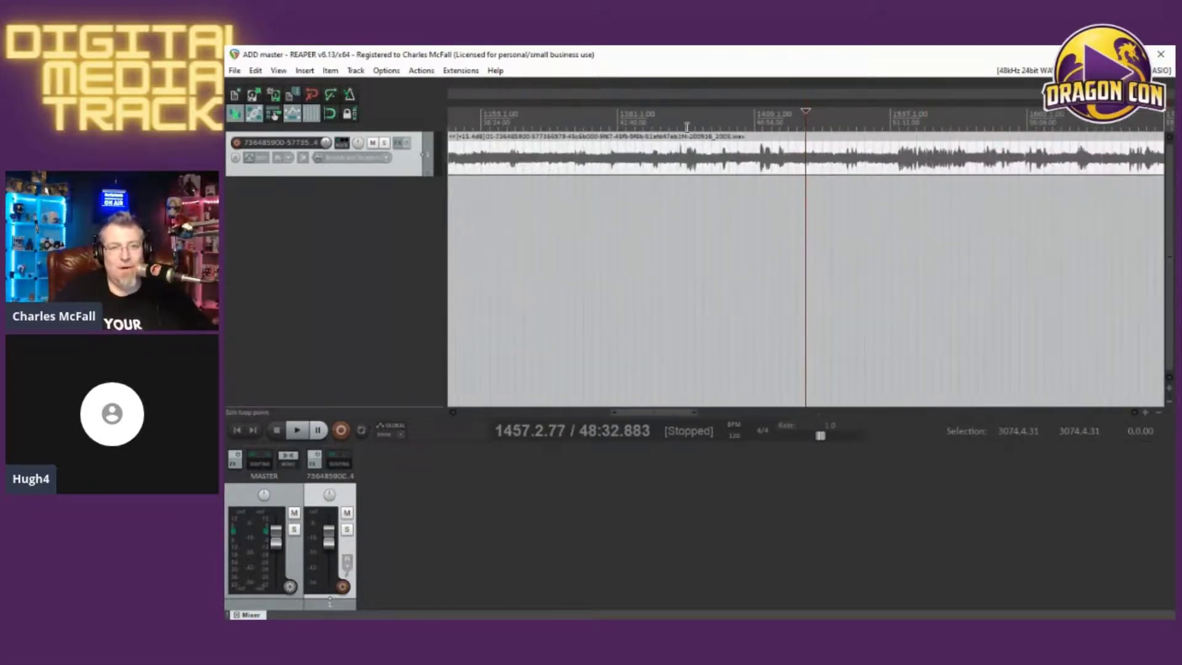
Step: Place the edit cursor at about 14:32 in the recording's first long item and examine the waveform and the markers
scroll(691, 148, "down", 6)
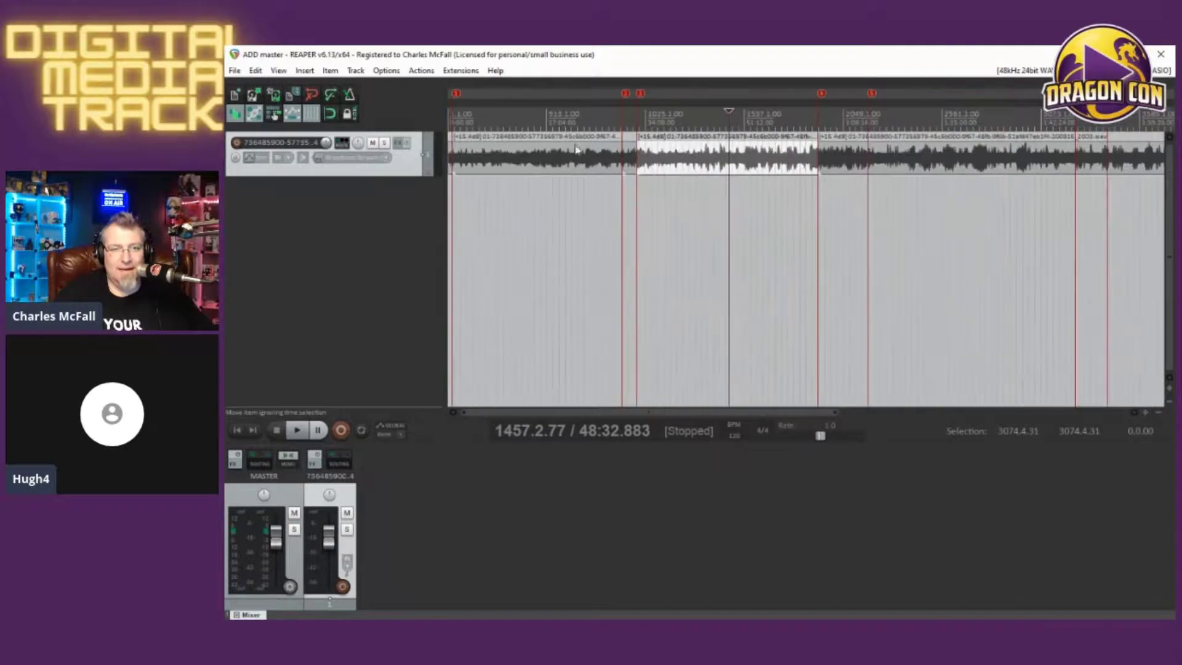
left_click(533, 117)
scroll(793, 214, "up", 7)
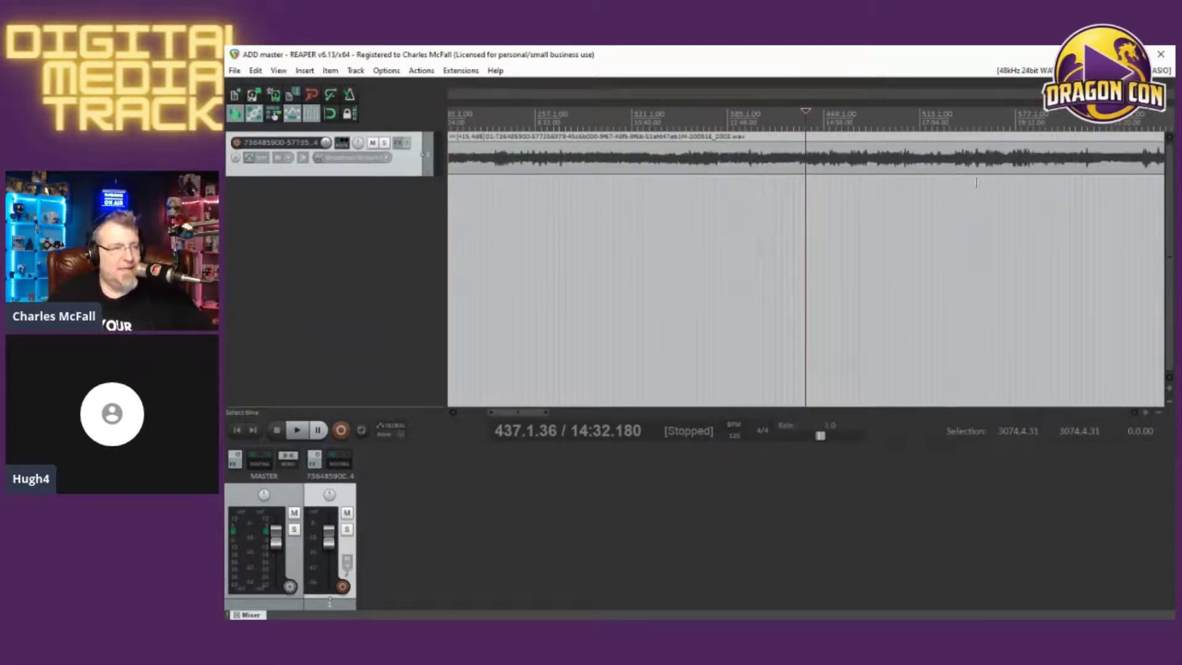
scroll(990, 190, "down", 2)
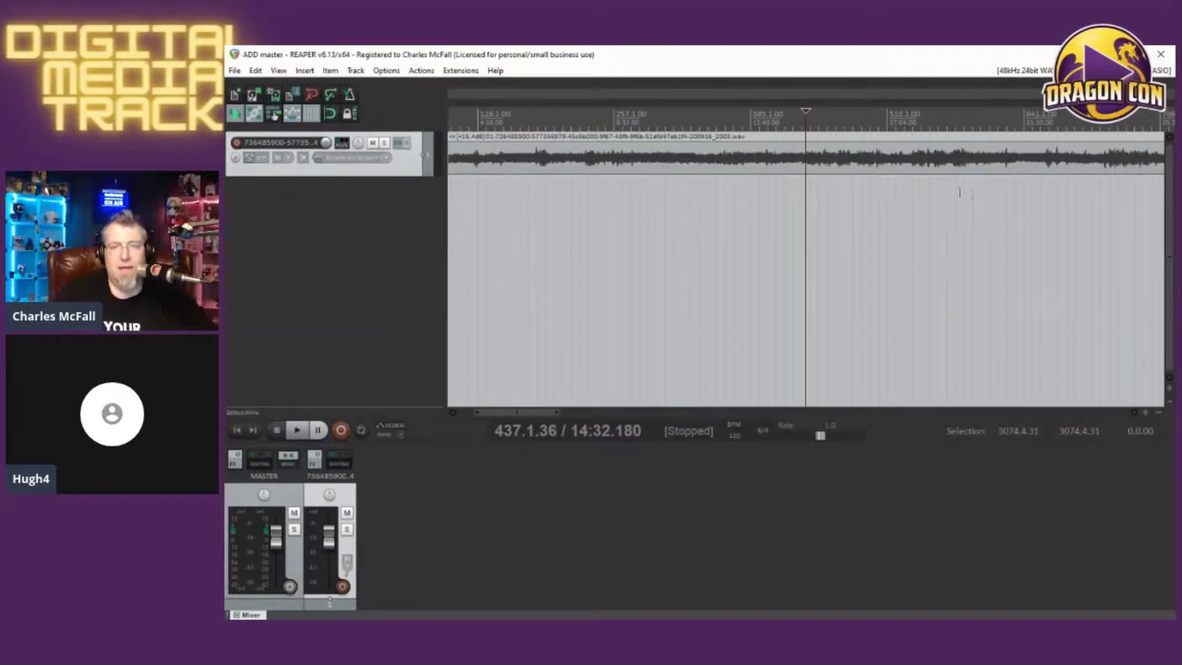
scroll(923, 197, "up", 6)
scroll(887, 201, "down", 9)
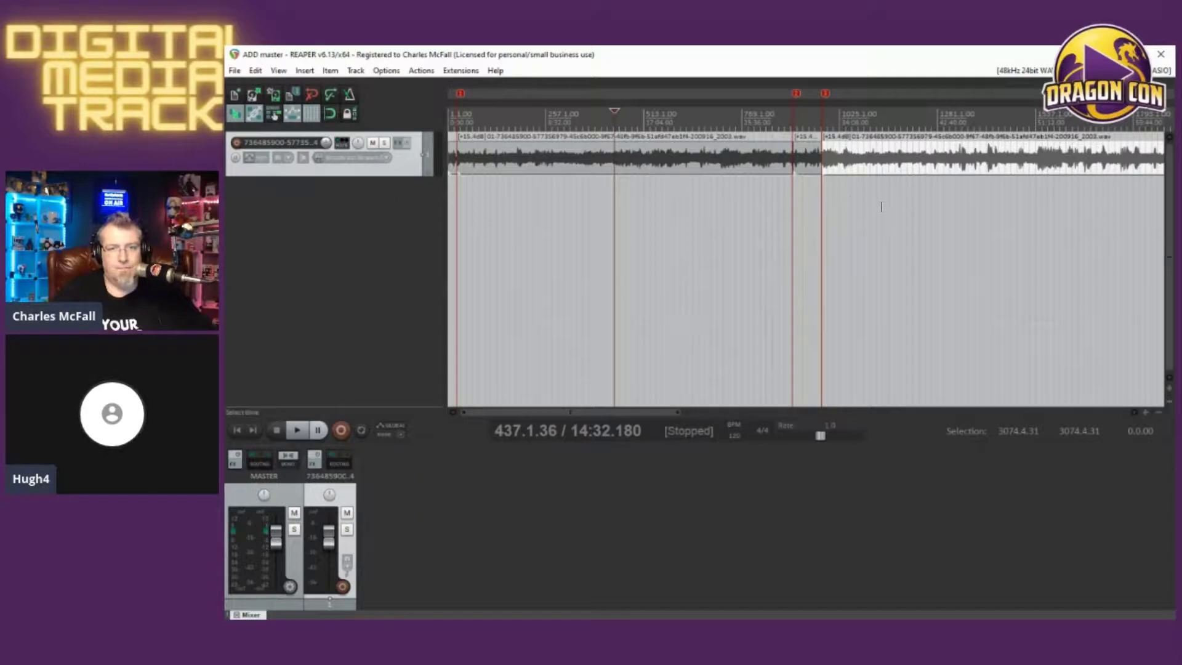
scroll(881, 207, "down", 3)
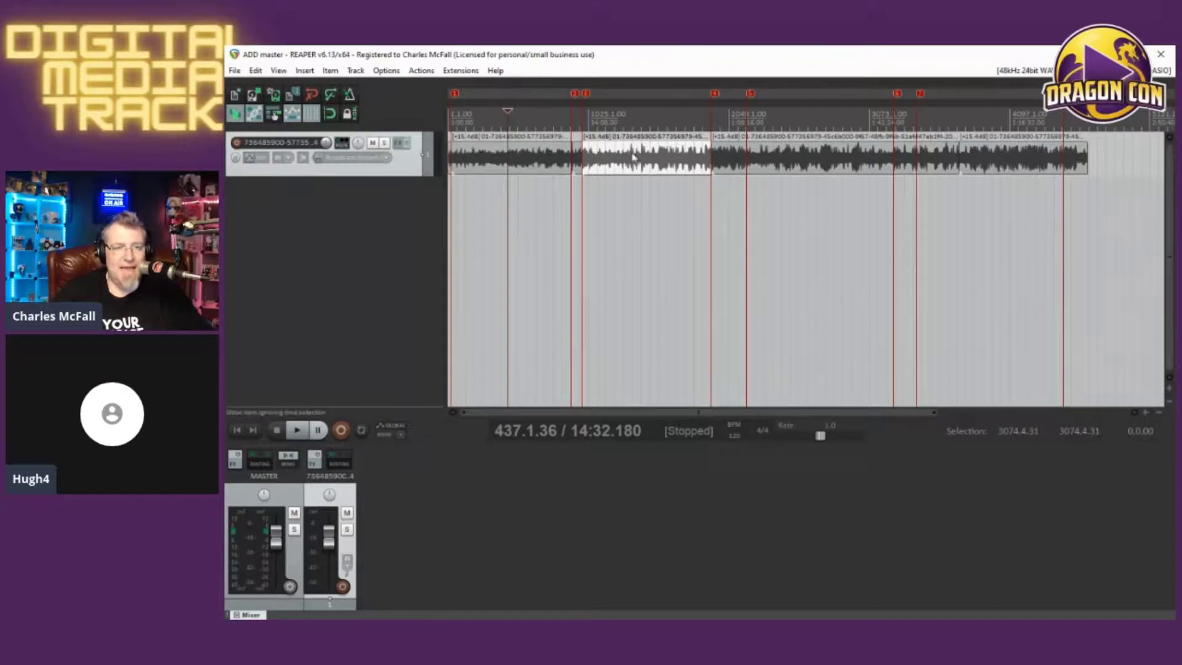
Step: Open the recent project ADD Patreon.rpp
left_click(235, 71)
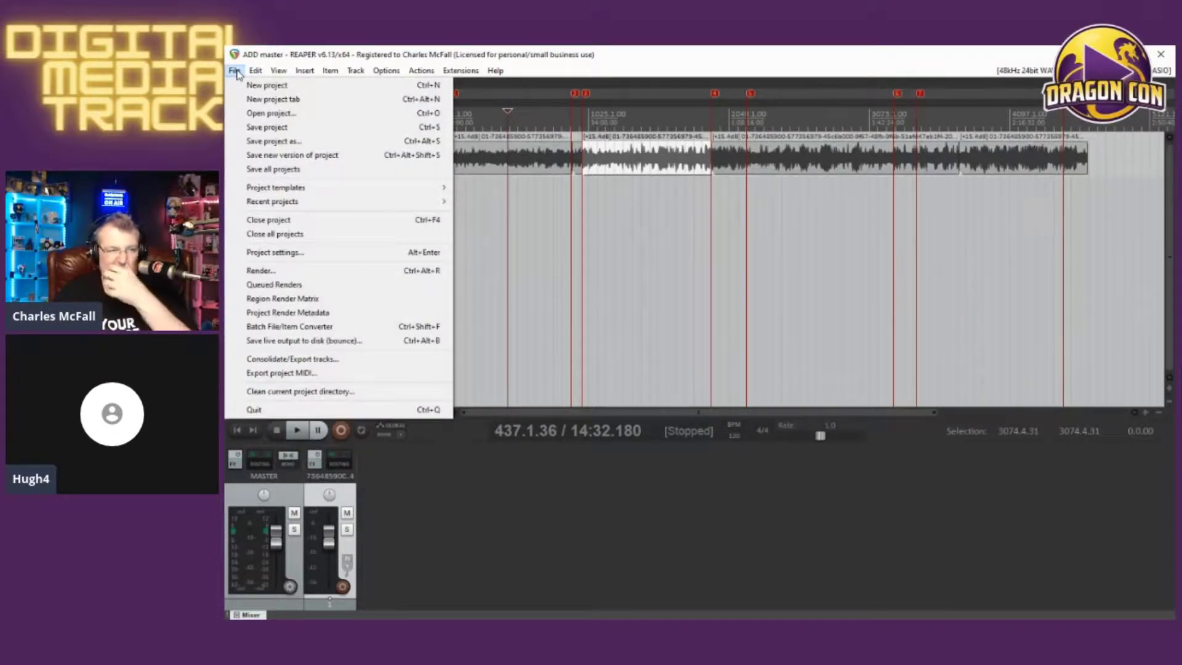
mouse_move(272, 202)
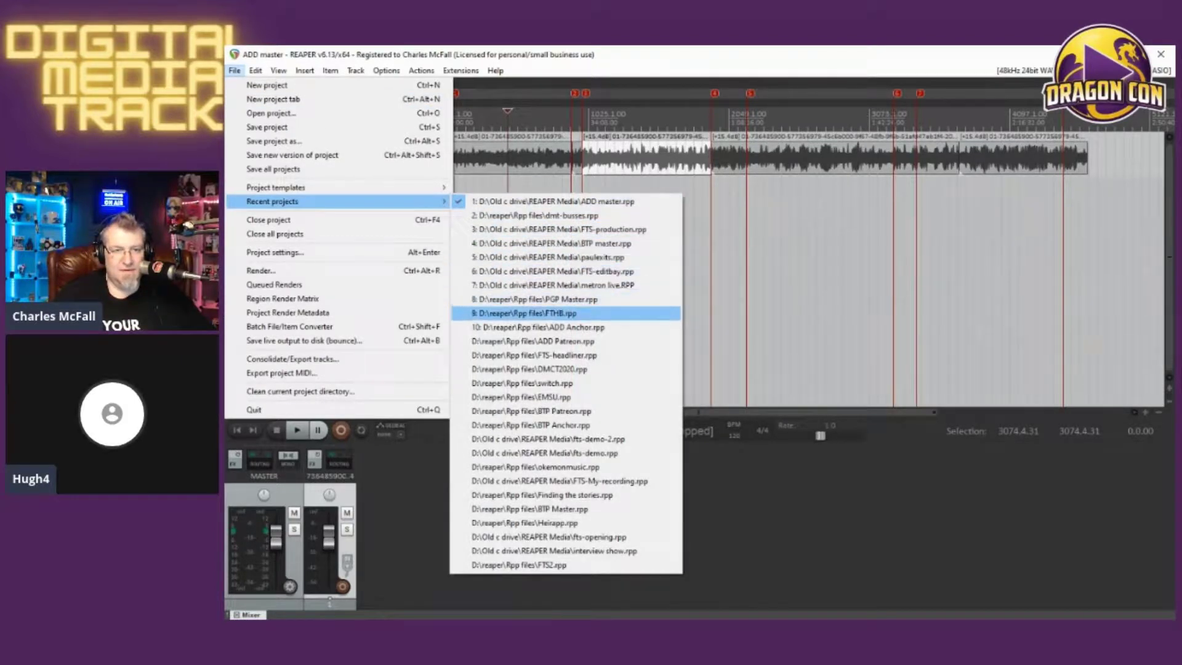
left_click(531, 341)
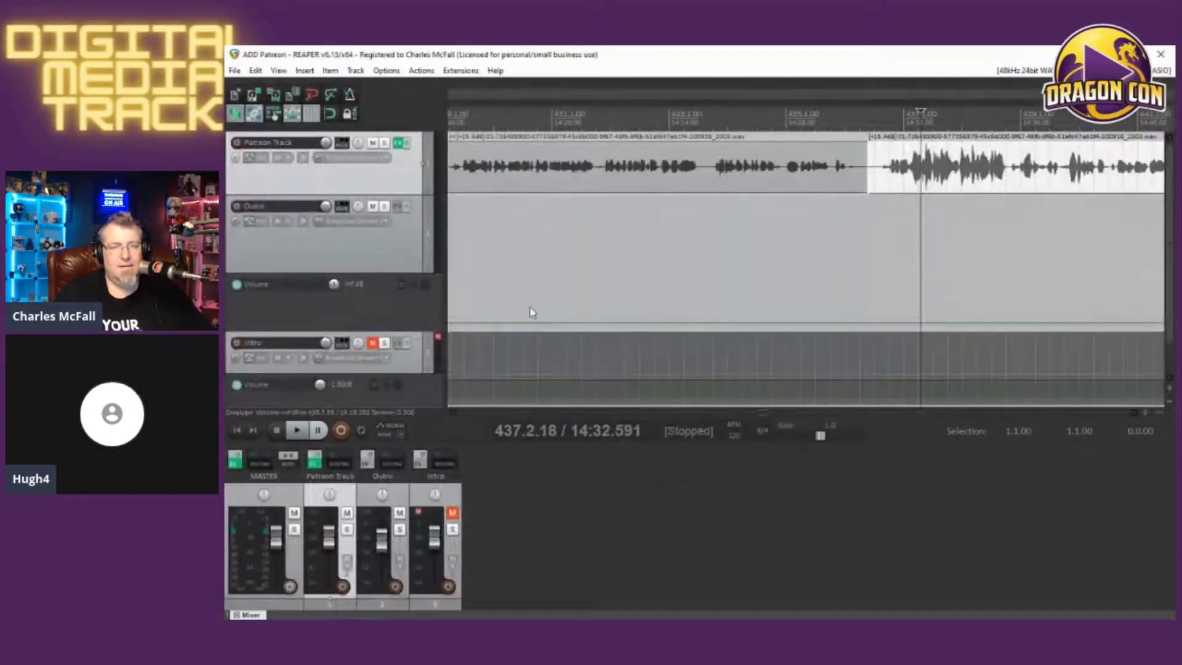
Step: Place the edit cursor at the start of the second item on the Patreon Track and play from there
scroll(624, 219, "down", 5)
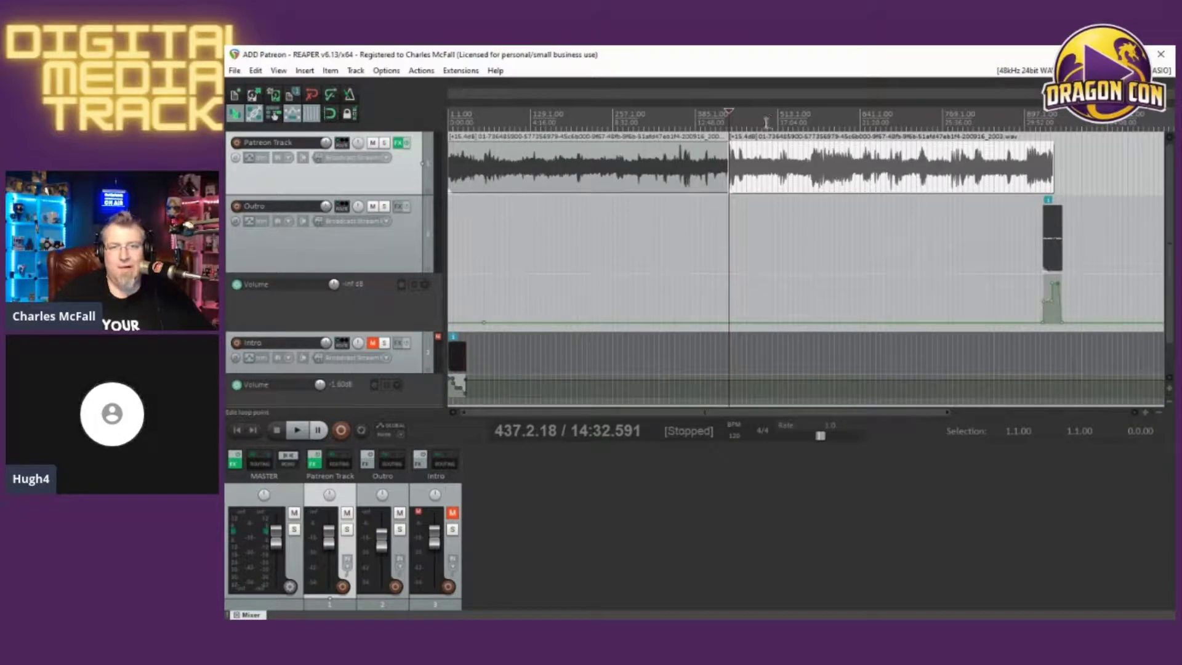
left_click(806, 117)
scroll(807, 117, "up", 4)
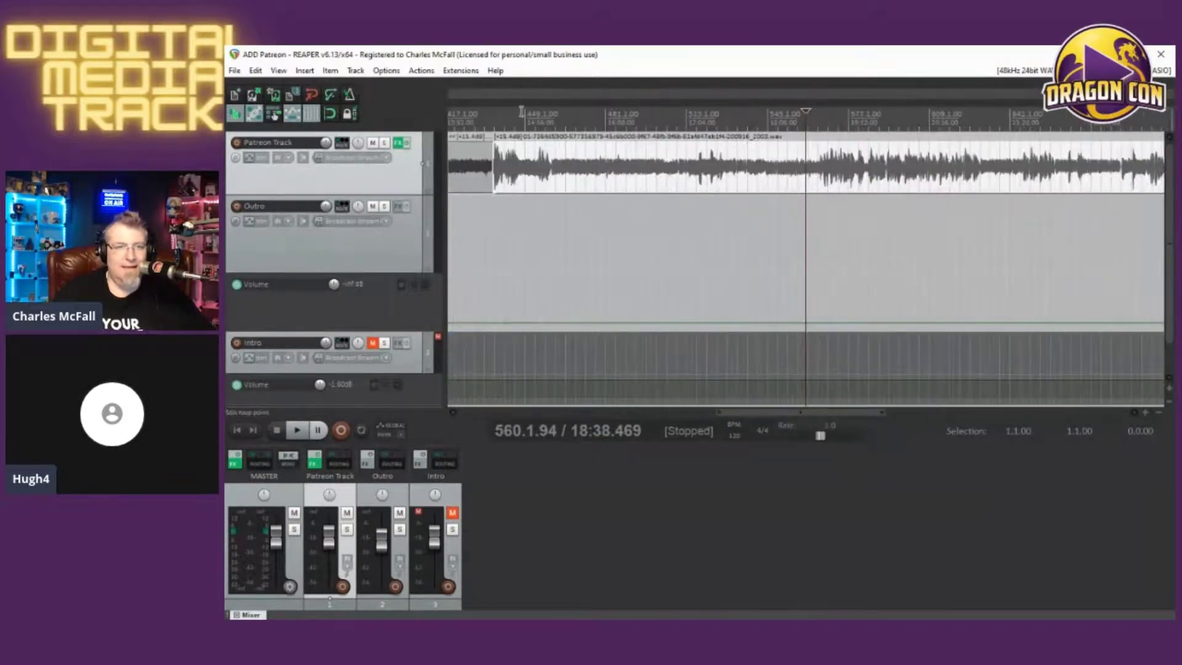
left_click(492, 115)
scroll(492, 115, "up", 4)
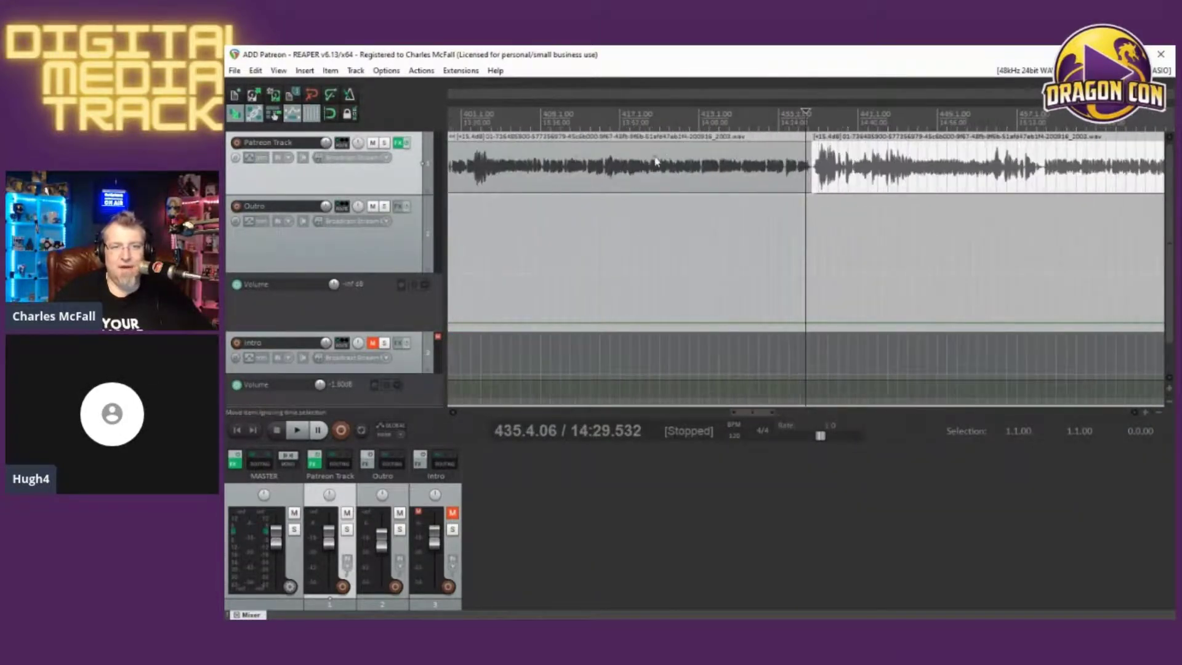
left_click(813, 117)
key("space")
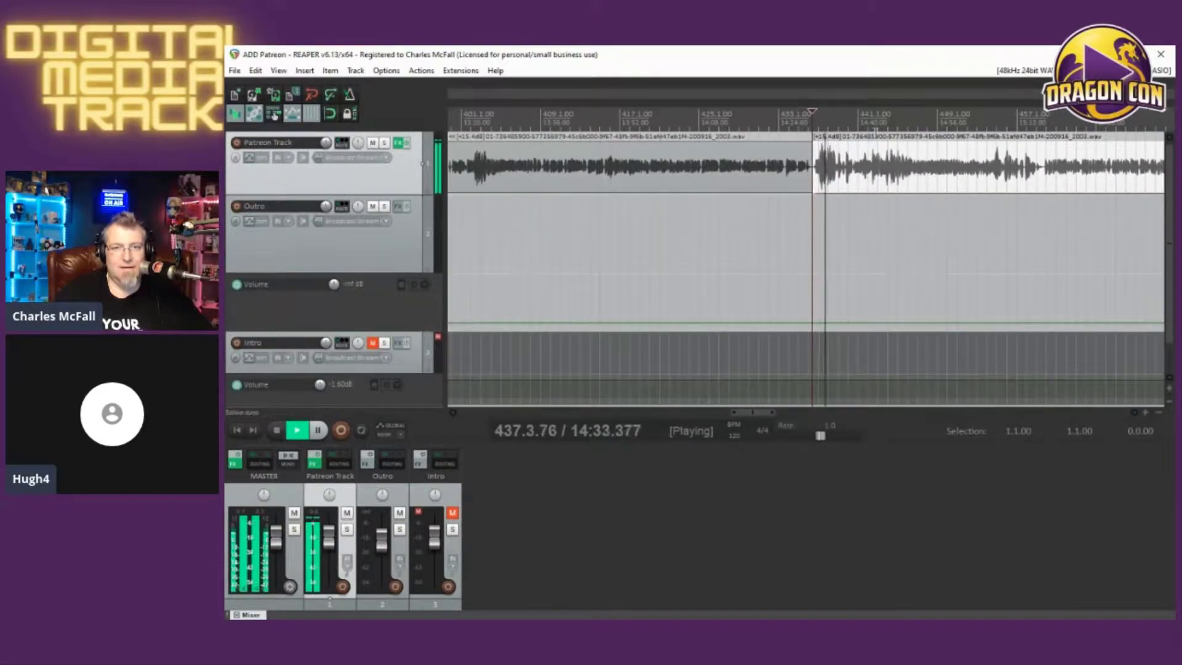
Step: Skip playback ahead to about 15:07 in the second Patreon Track item, stop it, and view the whole project
left_click(892, 120)
left_click(990, 120)
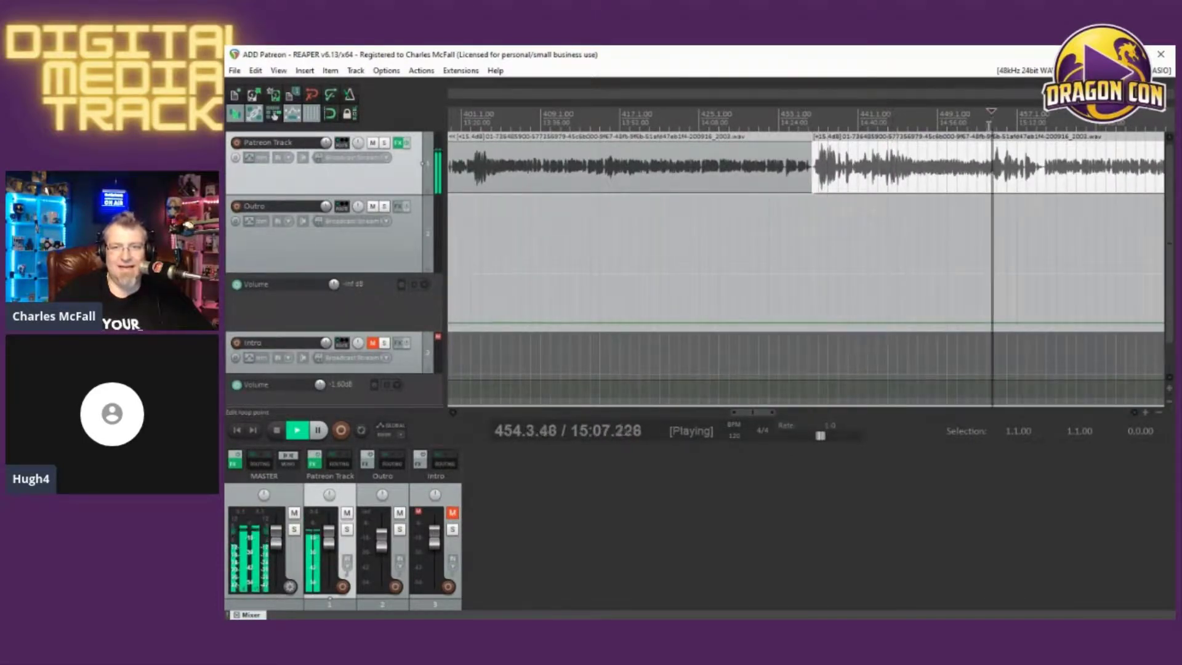
scroll(919, 162, "down", 5)
key("space")
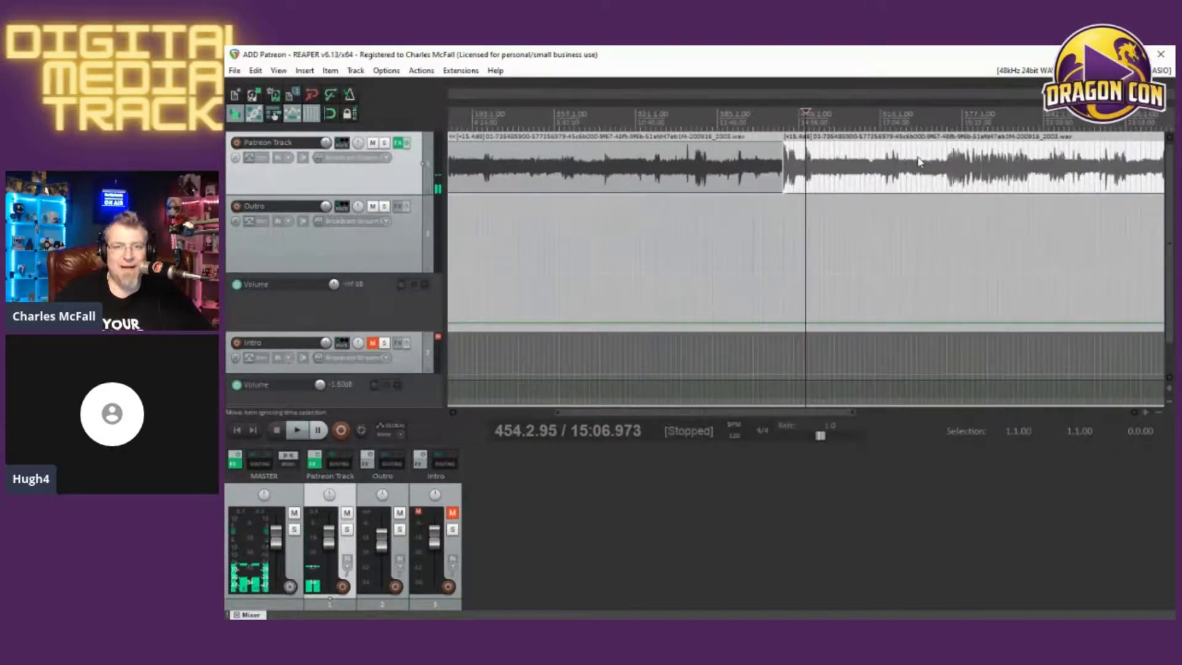
scroll(919, 162, "down", 2)
scroll(849, 176, "down", 2)
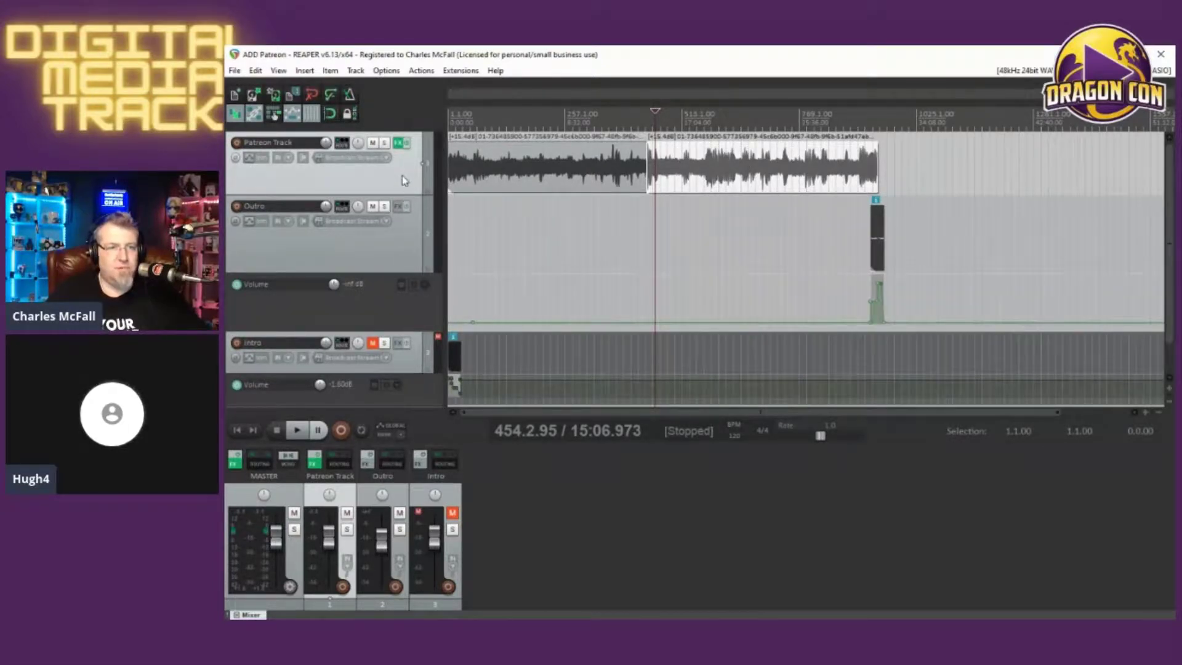
double_click(506, 515)
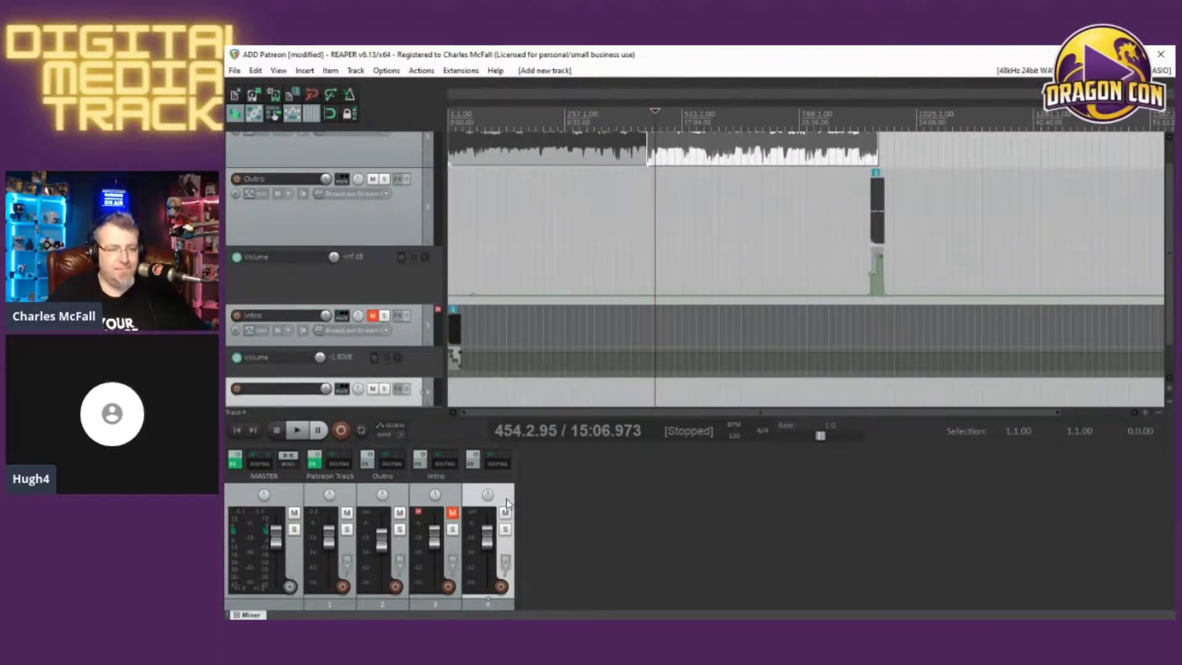
key("Delete")
scroll(416, 278, "up", 1)
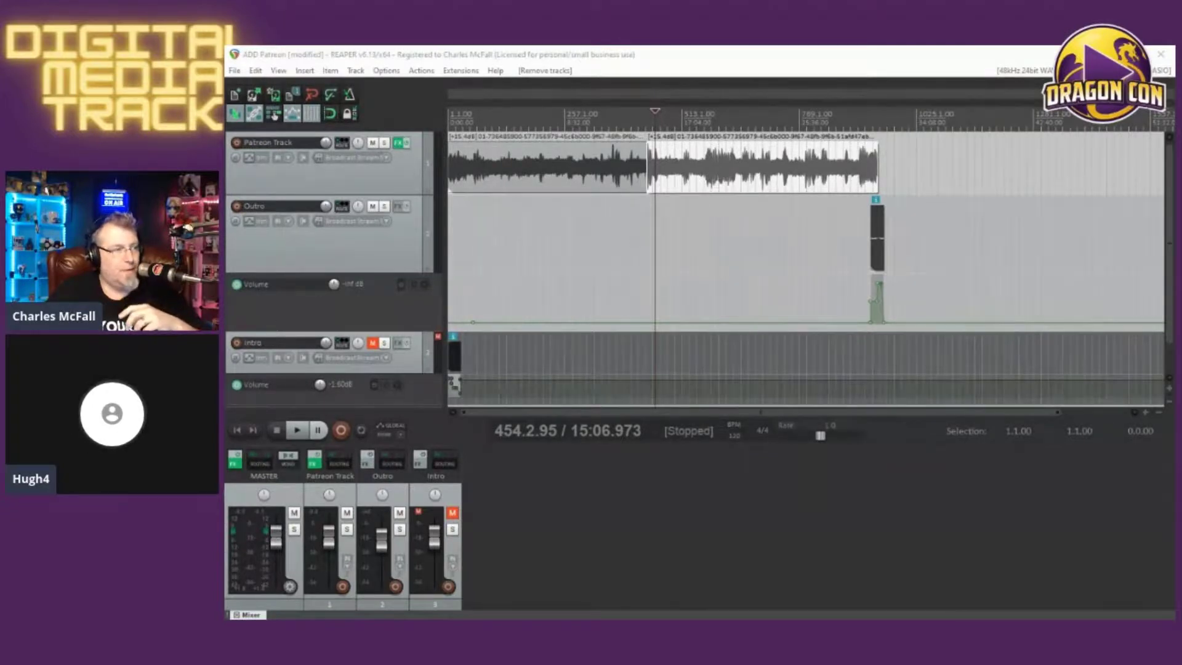
Step: Remove ReaFir from the Patreon Track's effects and place the effects window below the track's waveform
left_click_drag(414, 306, 509, 137)
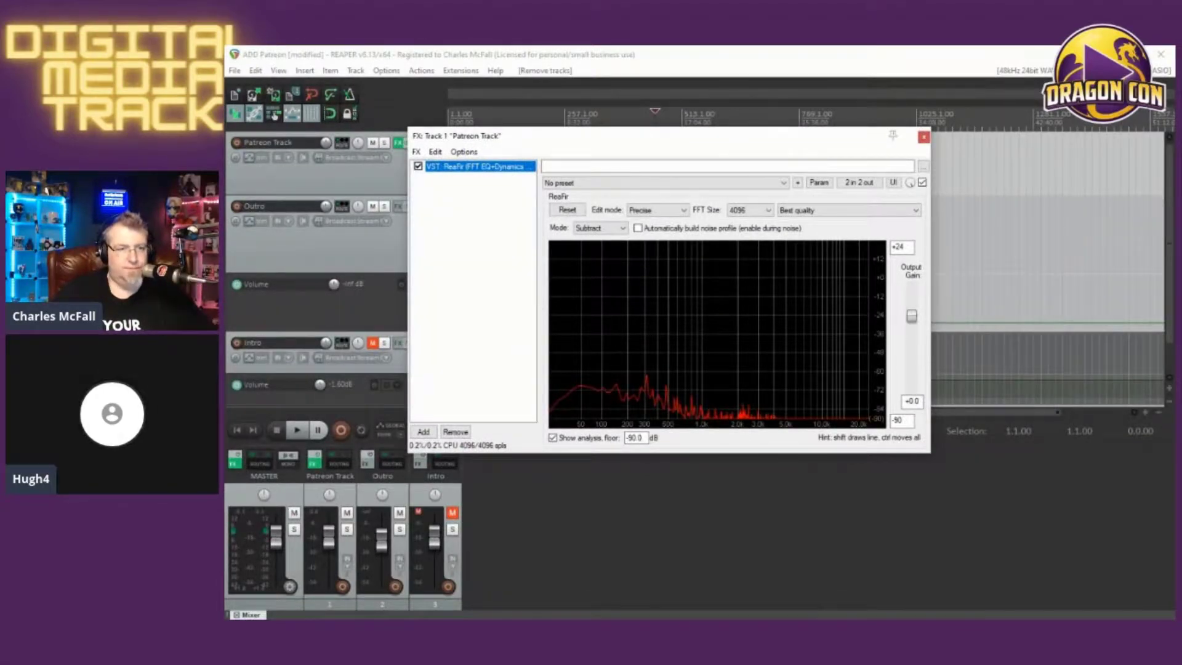
left_click(456, 431)
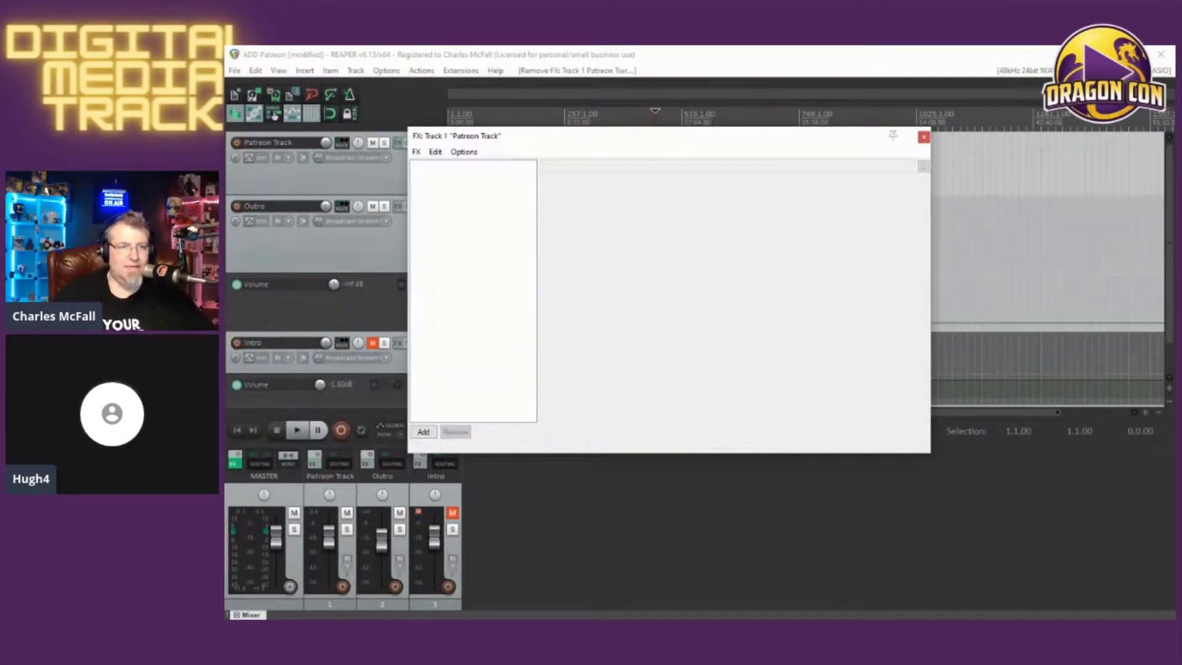
left_click_drag(570, 140, 629, 266)
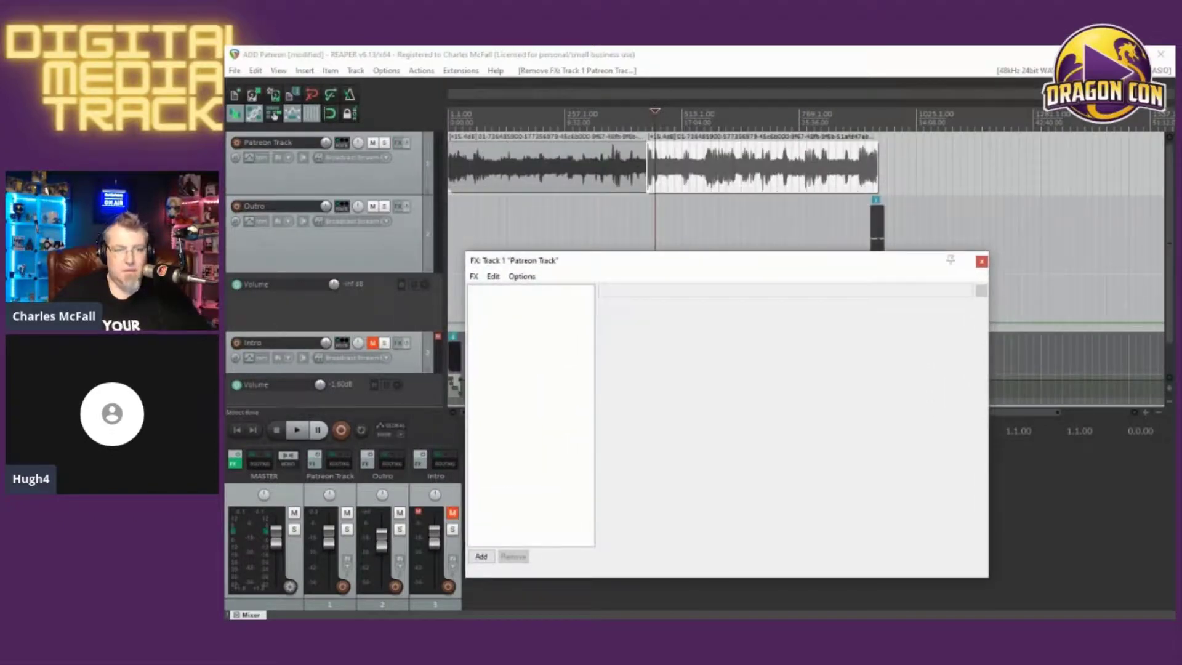
Step: Search all plugins for "limit" and add MGA JS Limiter to the Patreon Track
left_click(481, 555)
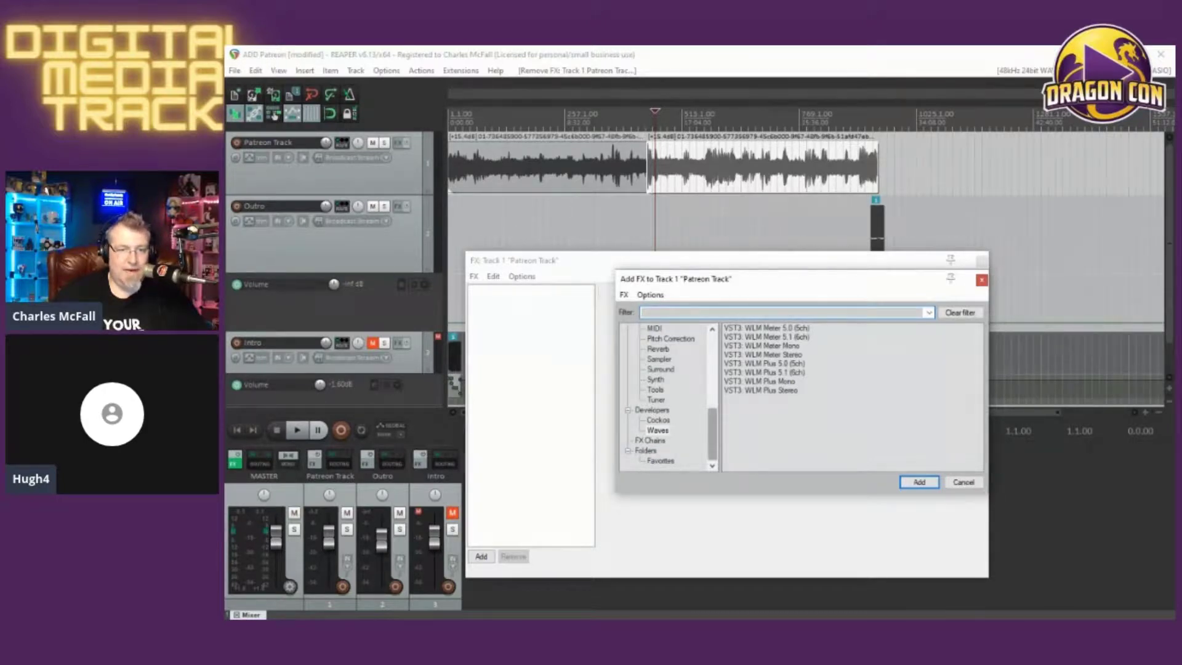
scroll(712, 431, "up", 8)
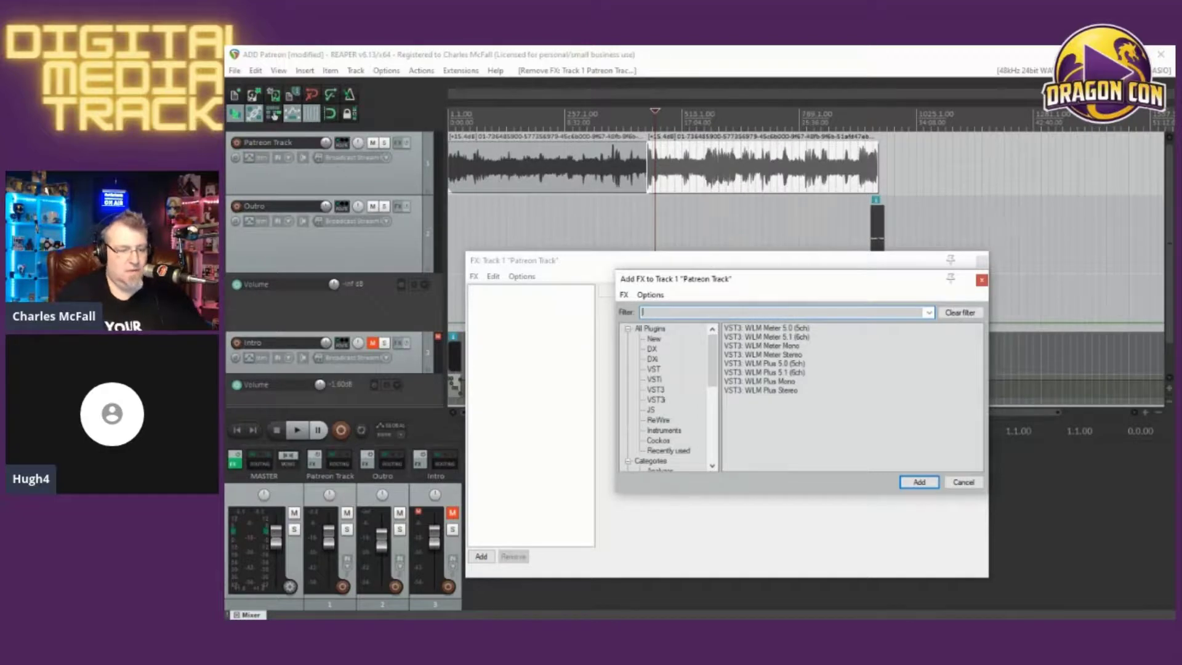
type("t")
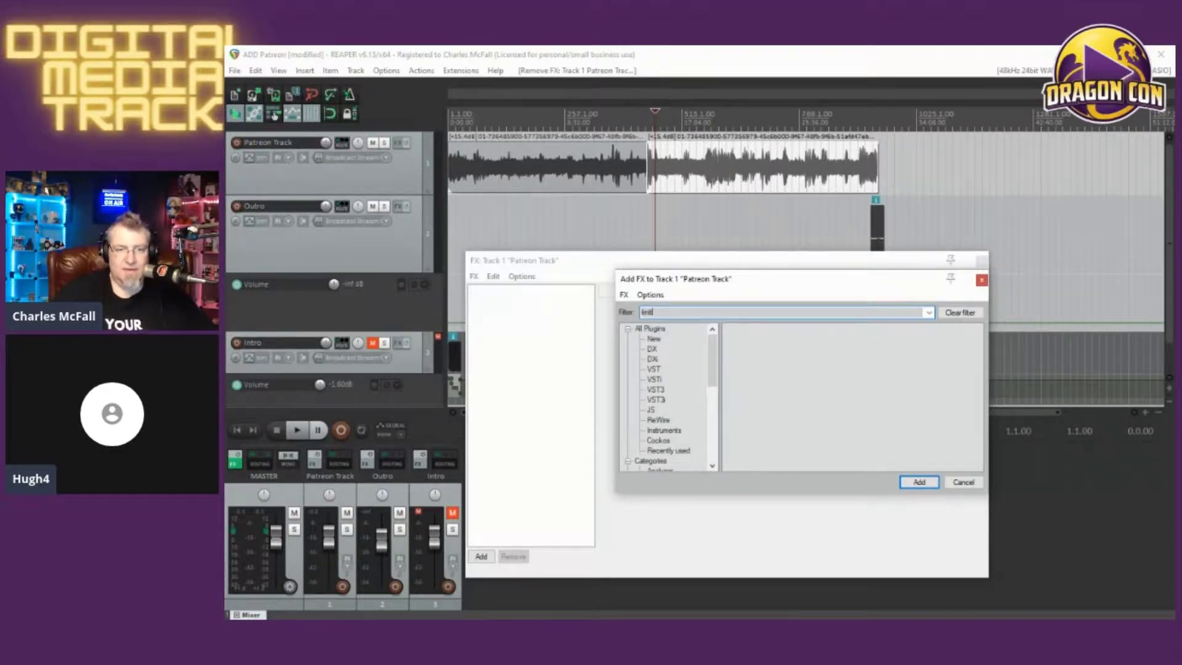
left_click(650, 328)
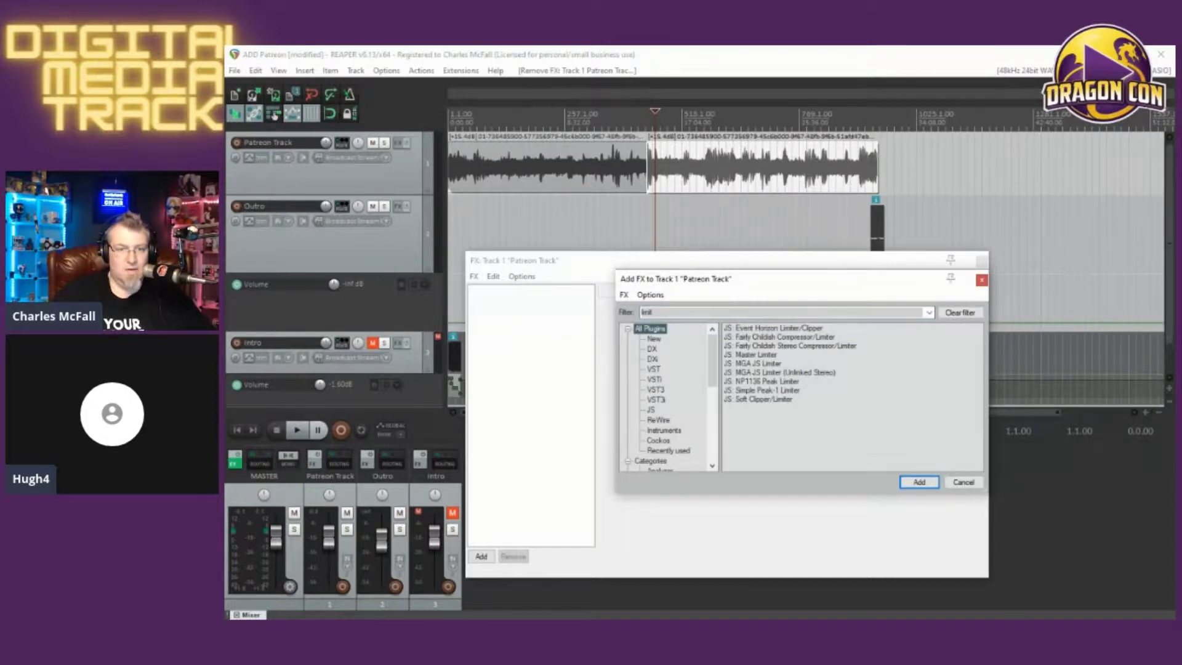
left_click(757, 363)
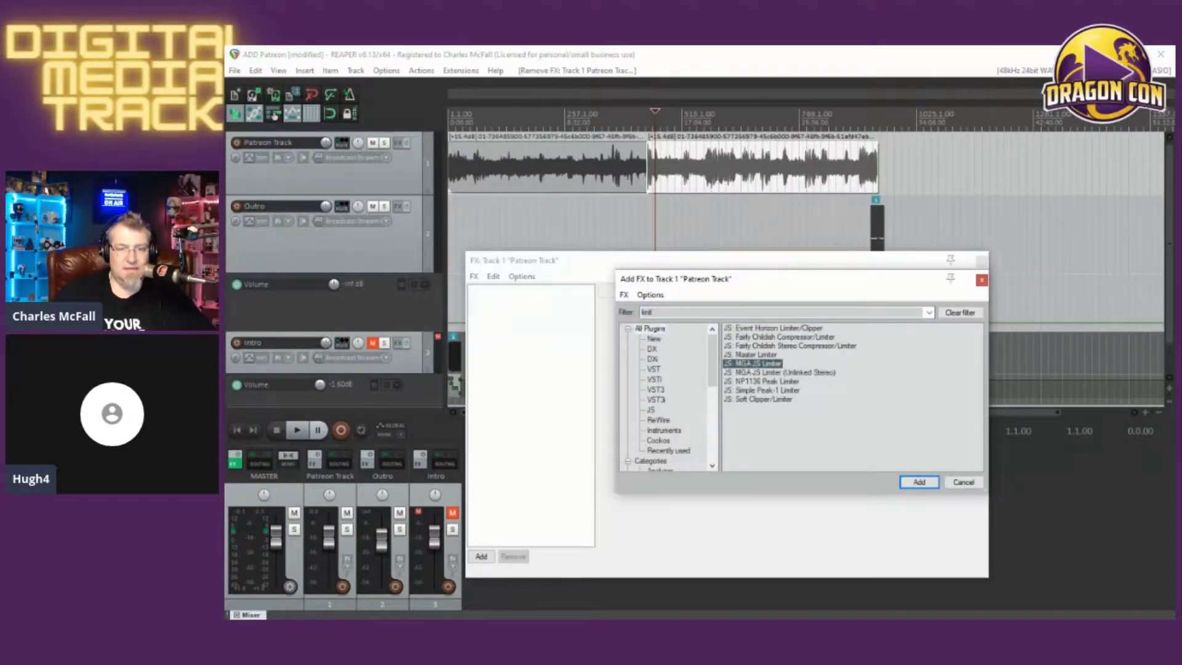
left_click(919, 482)
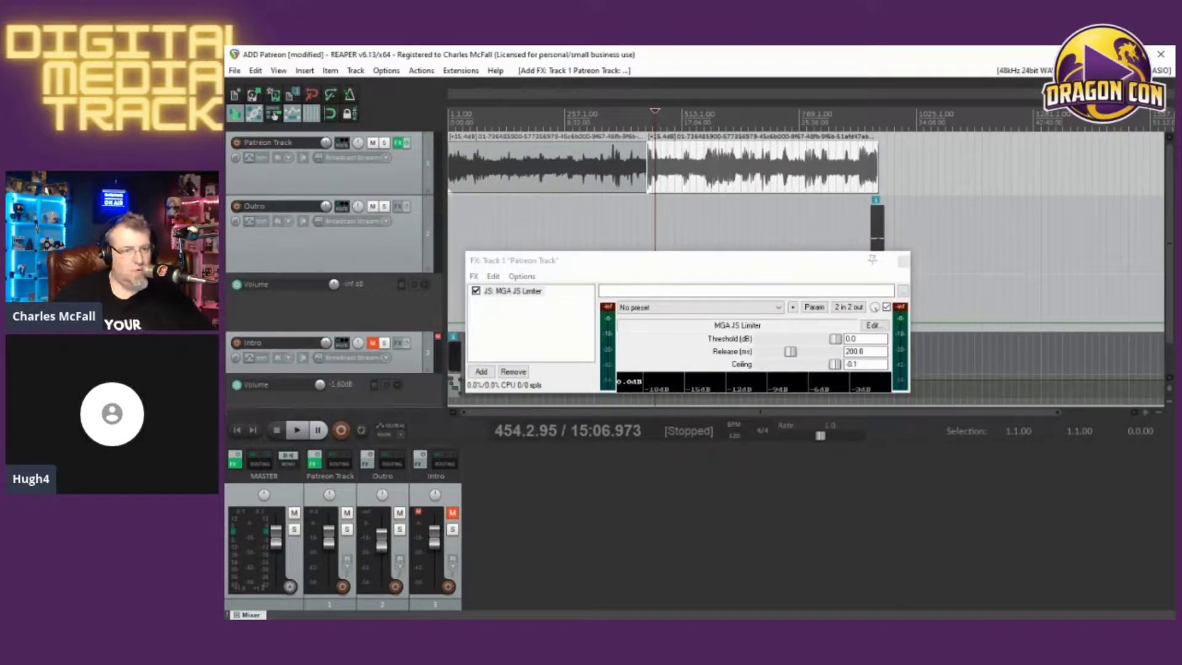
Step: Remove MGA JS Limiter from the Patreon Track and add the same limiter again
left_click(513, 371)
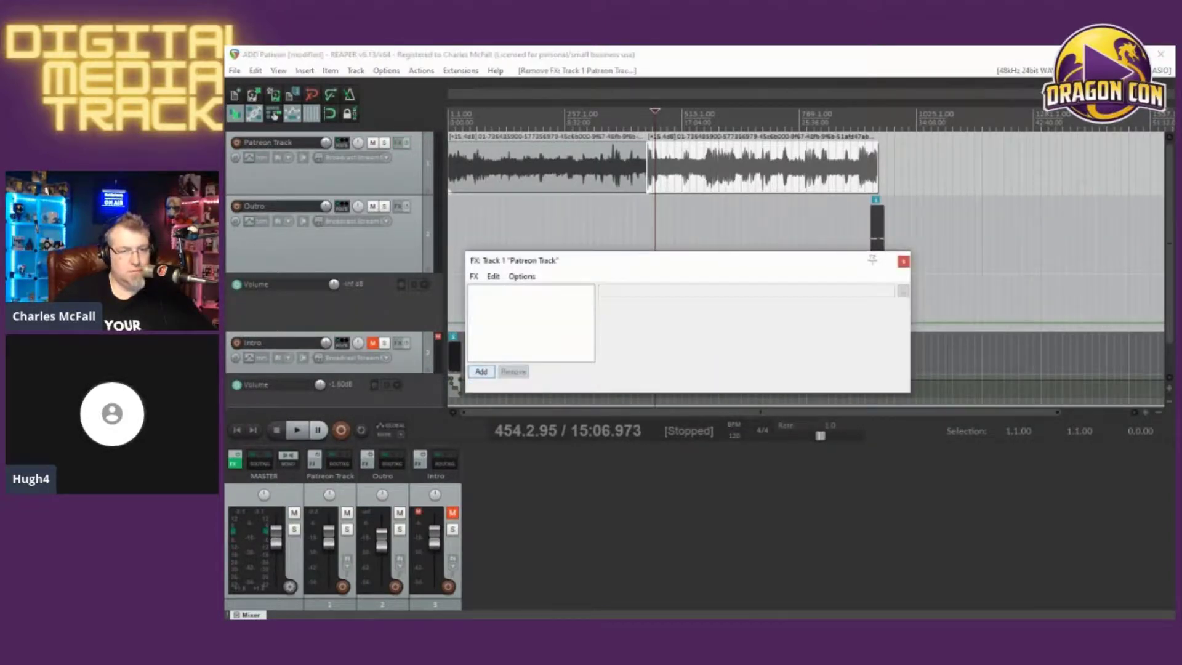
left_click(481, 371)
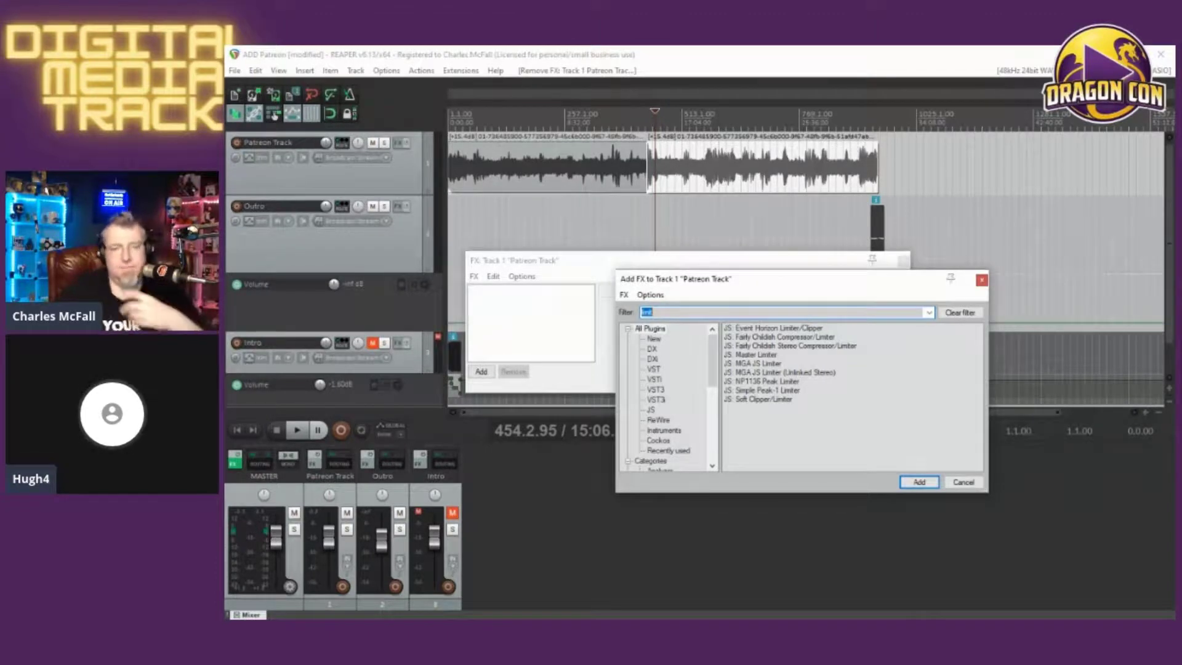
left_click(757, 363)
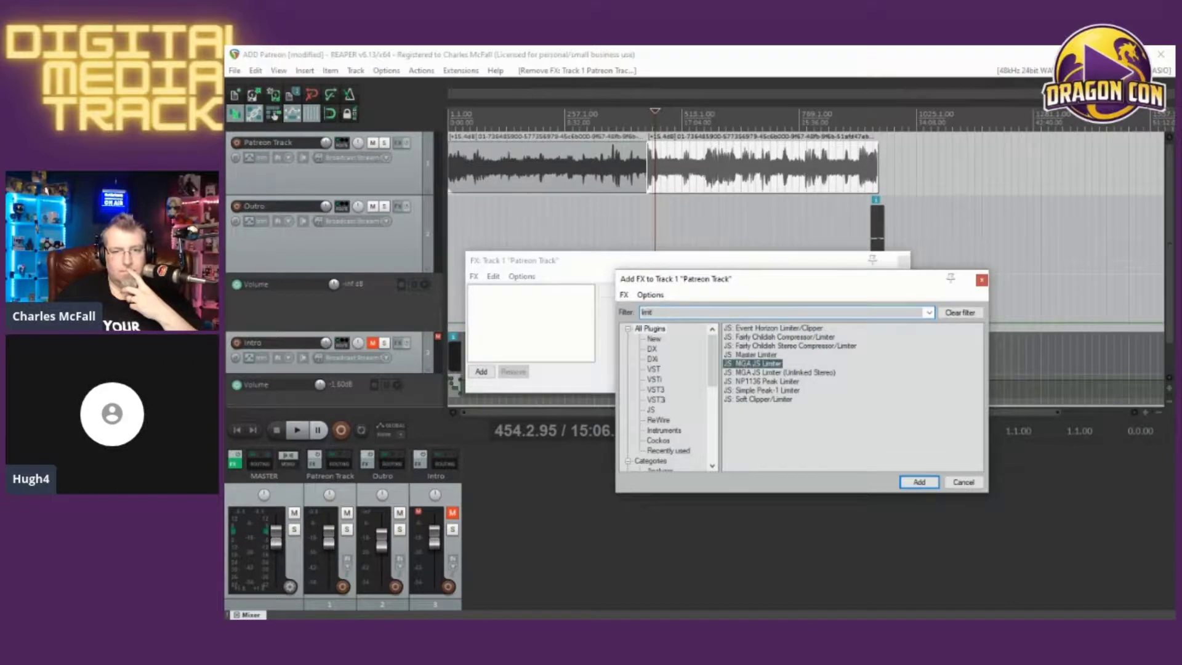
left_click(919, 482)
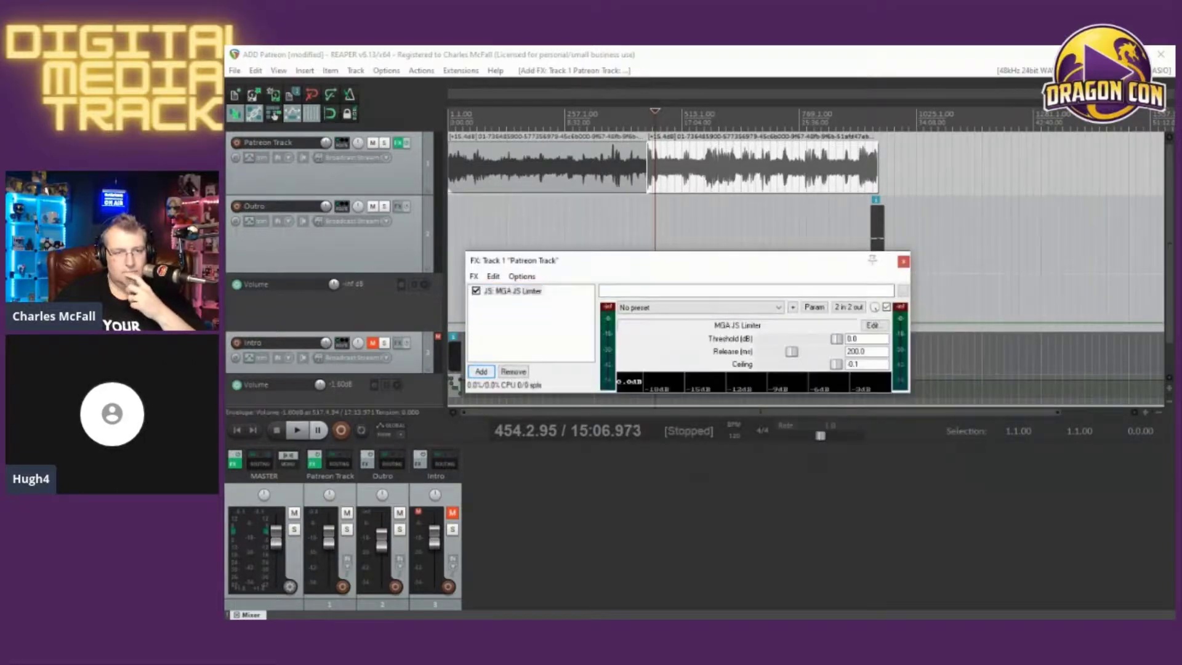
Step: Search the plugins for "comp" and add ReaComp (Cockos) after the limiter on the Patreon Track
left_click(481, 371)
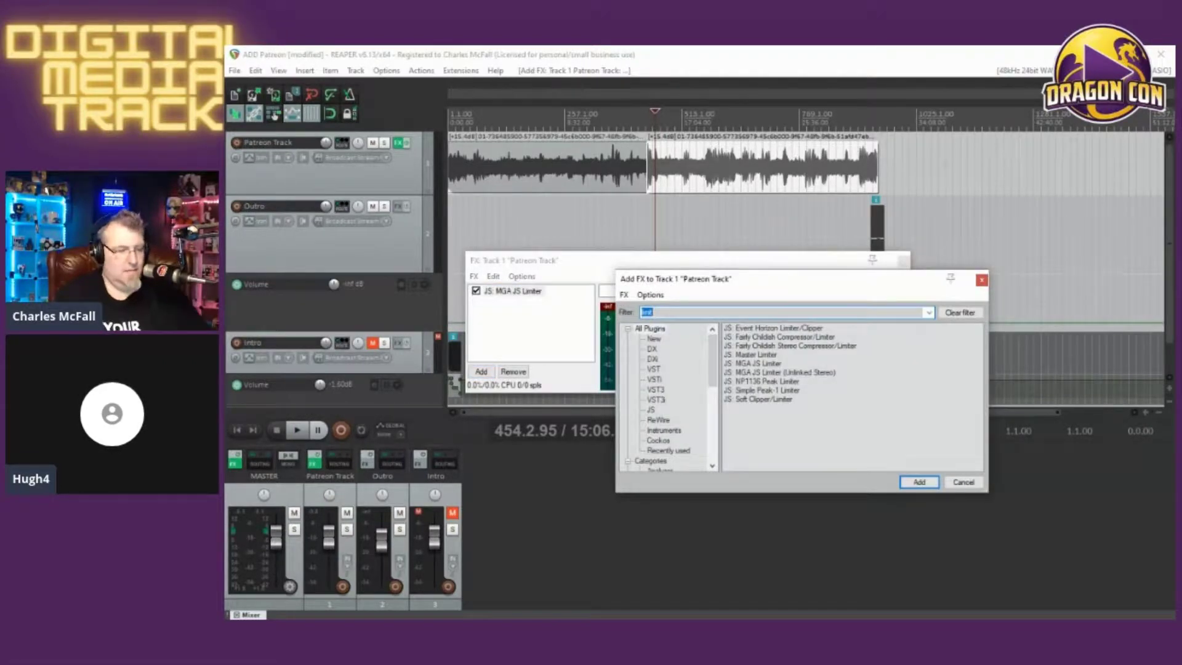
type("comp")
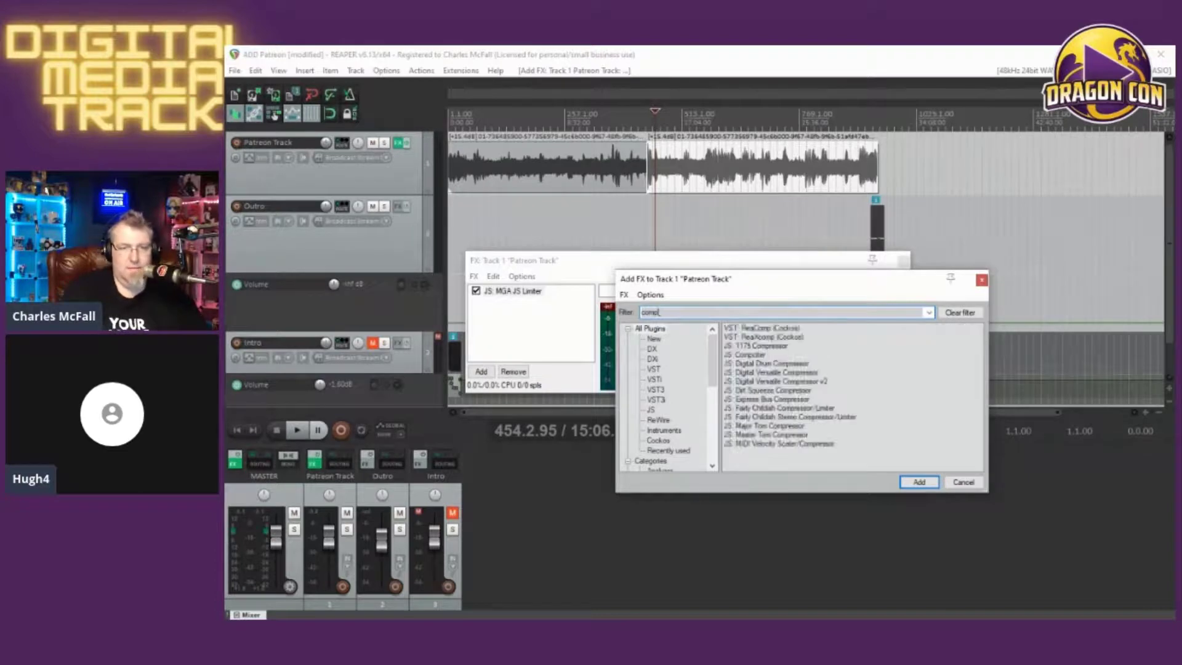
key("Down")
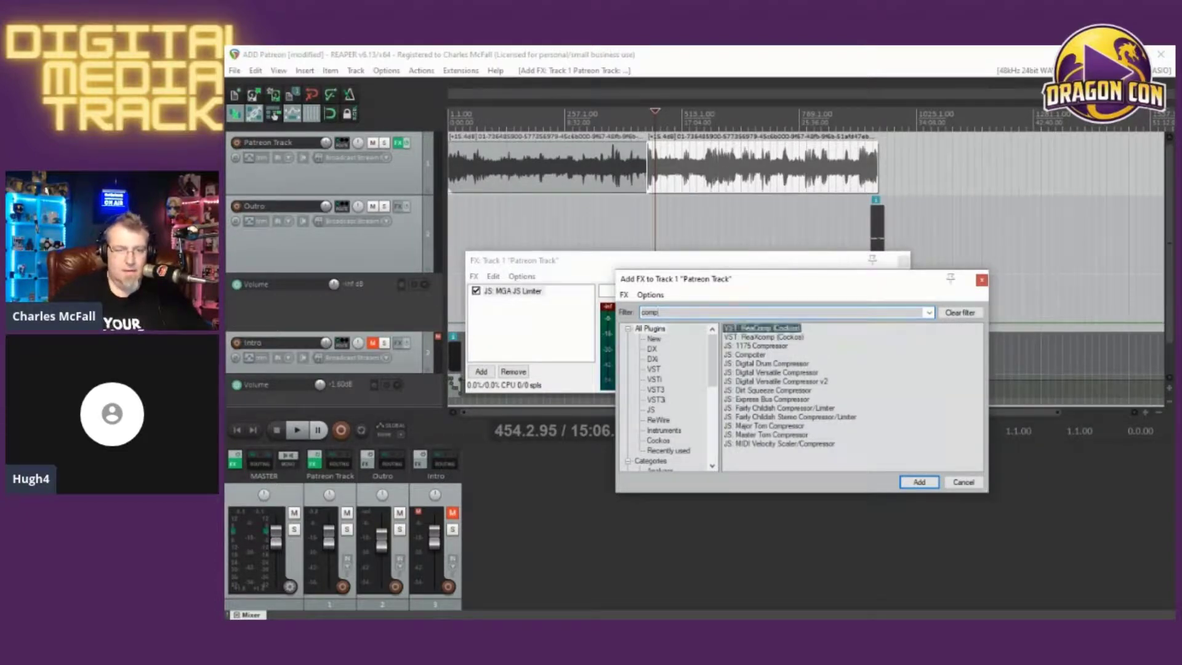
left_click(918, 482)
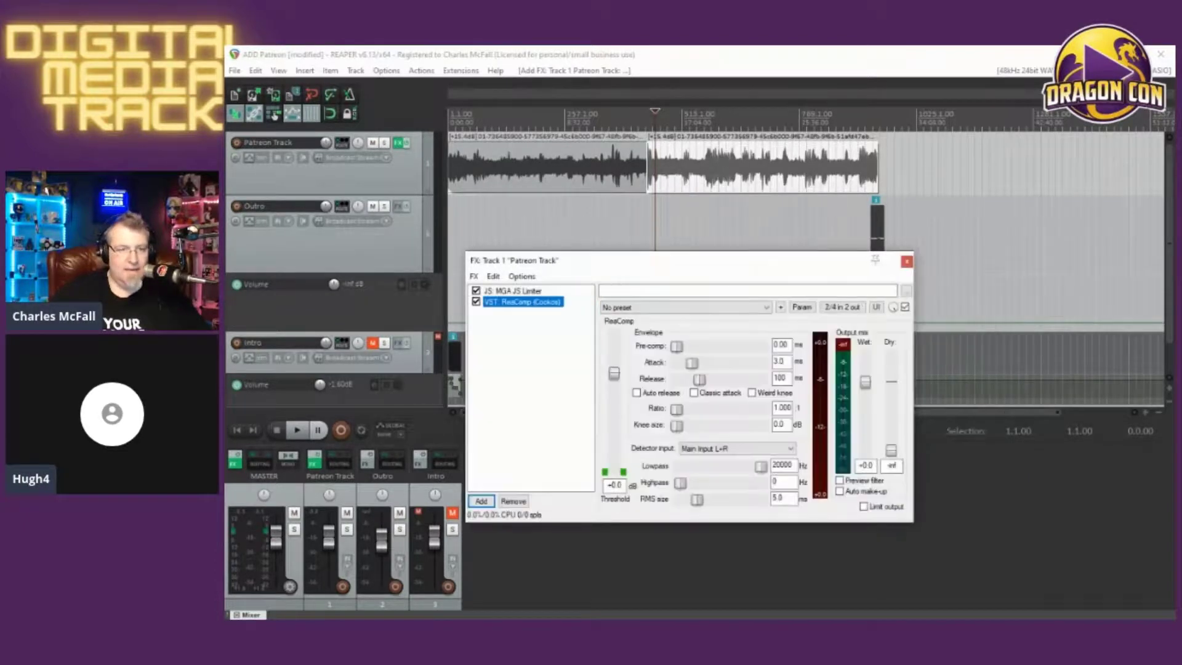
Step: Save the Patreon Track's limiter and compressor as a new FX chain file named for the participant's busses
right_click(507, 301)
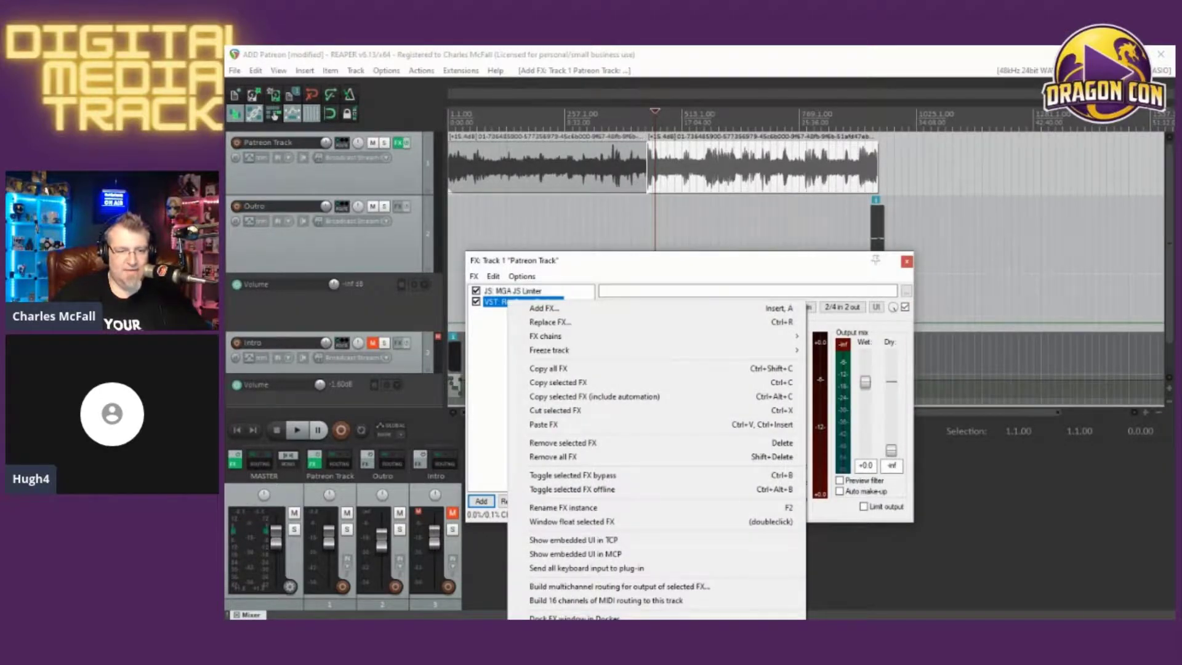
key("Escape")
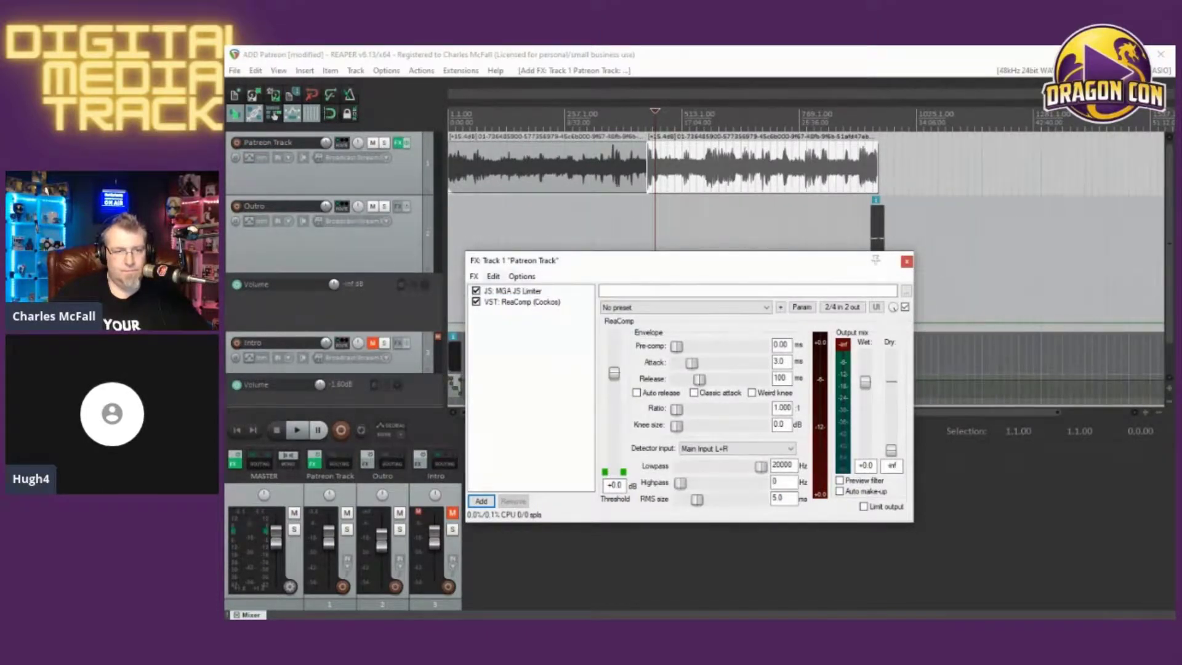
left_click(474, 276)
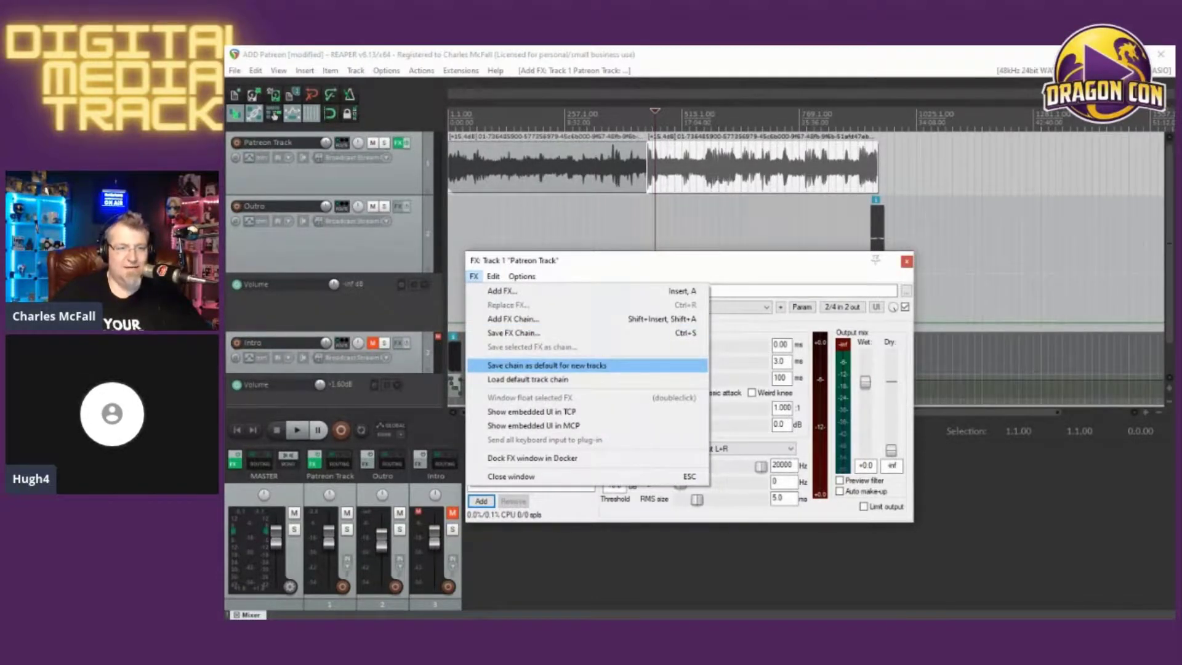
left_click(513, 332)
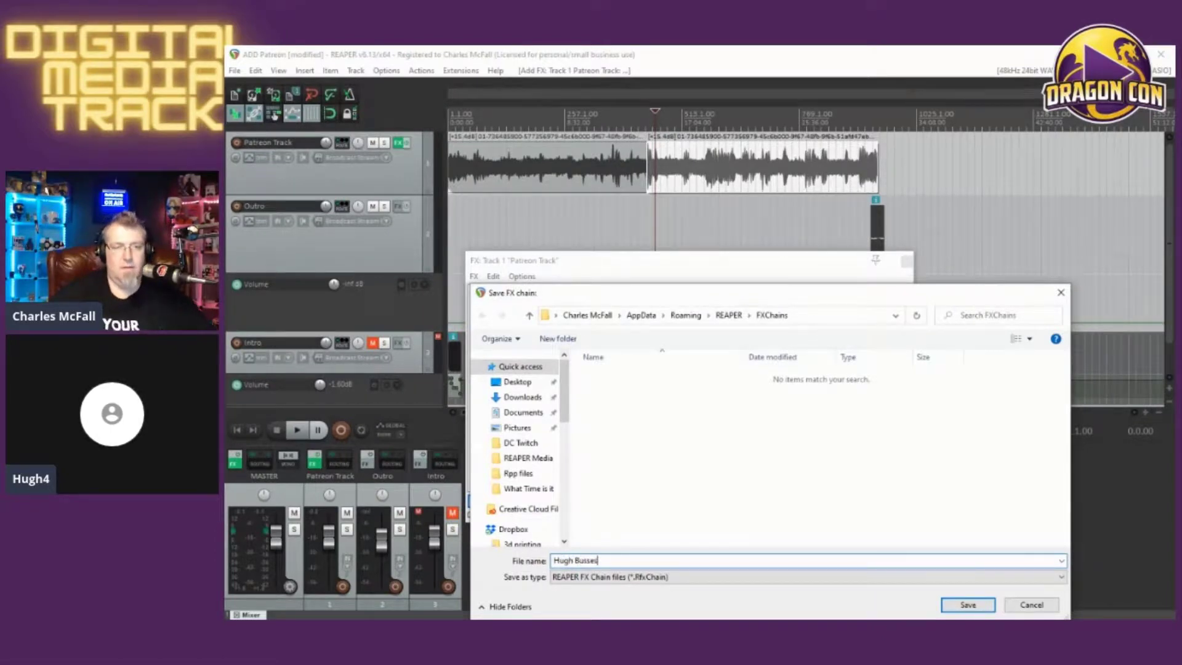
left_click(968, 604)
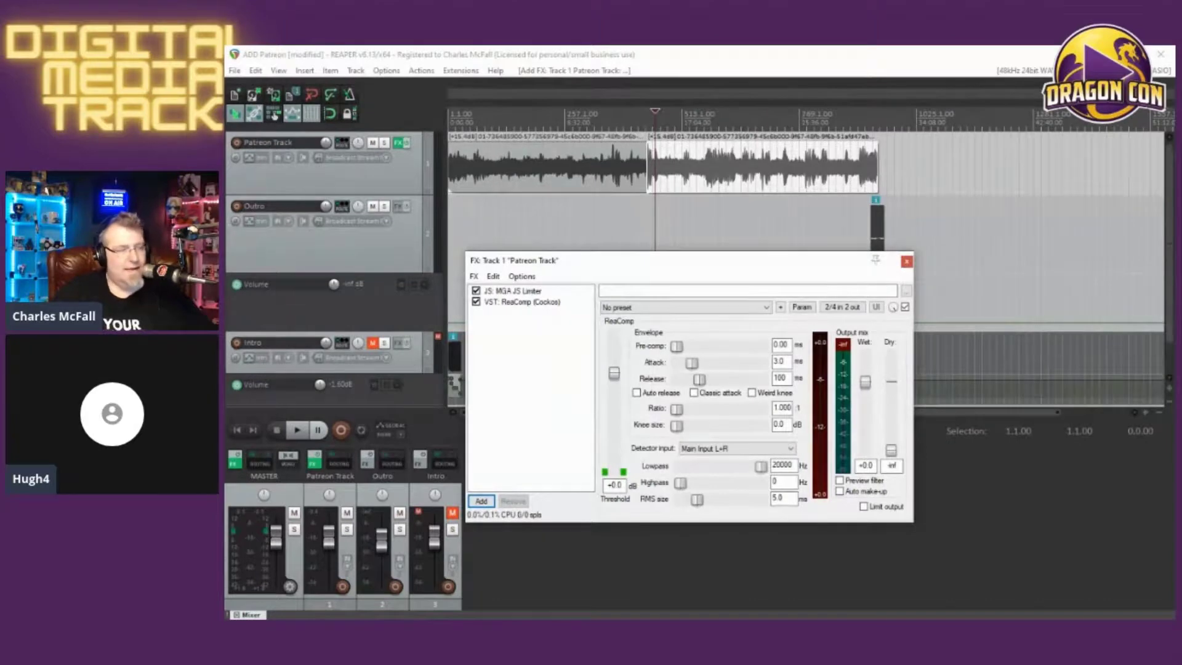
Step: Set ReaComp's attack to 25 ms on the Patreon Track
left_click_drag(583, 264, 591, 247)
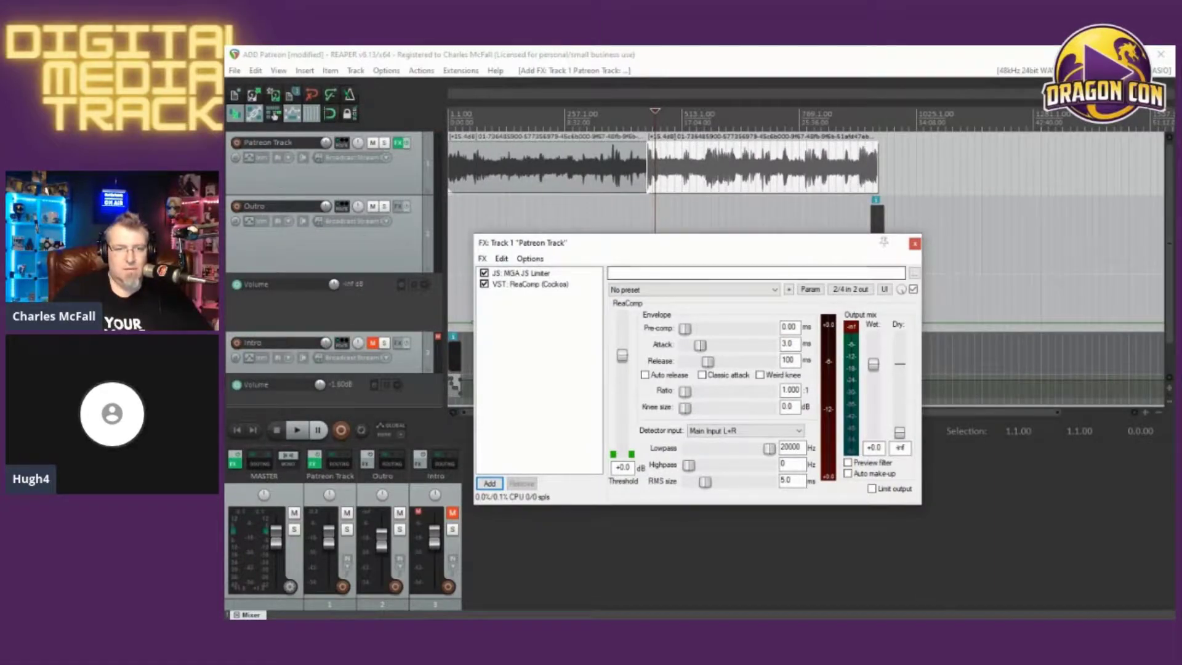
left_click(522, 273)
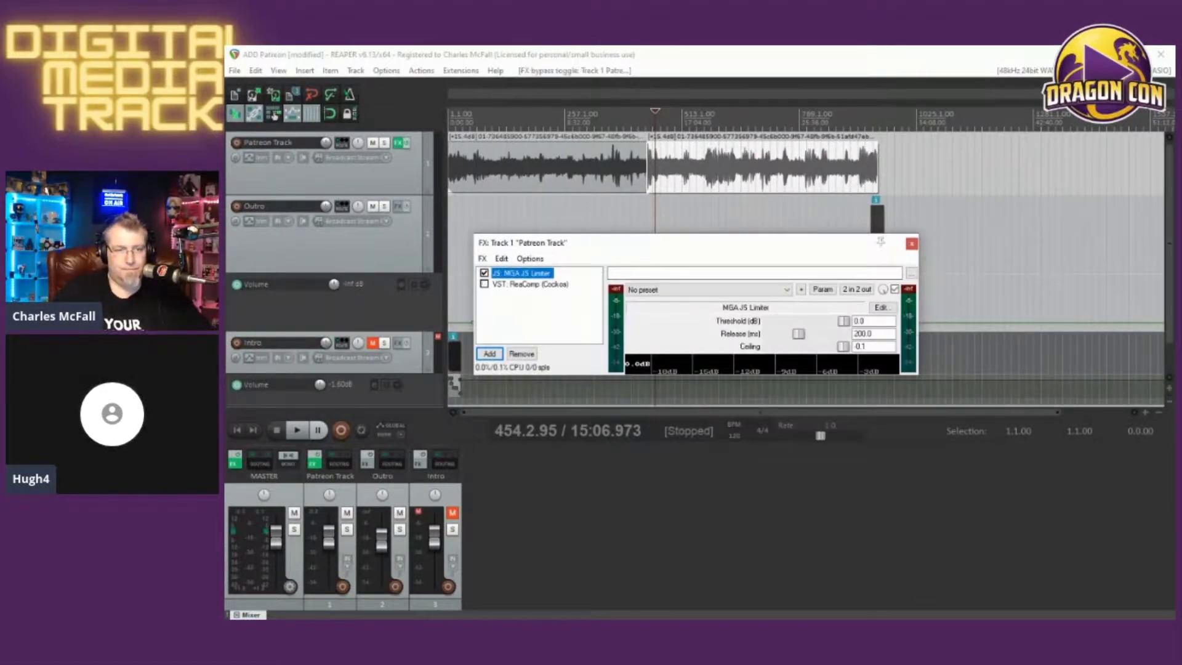
left_click(530, 284)
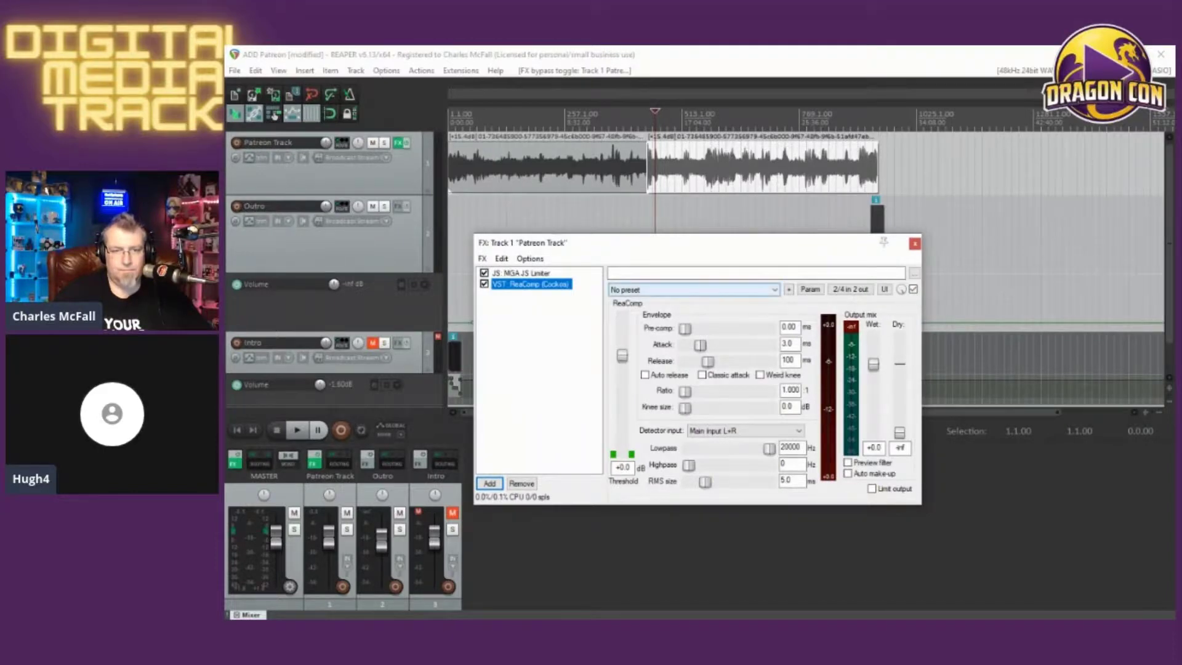
left_click_drag(700, 345, 712, 345)
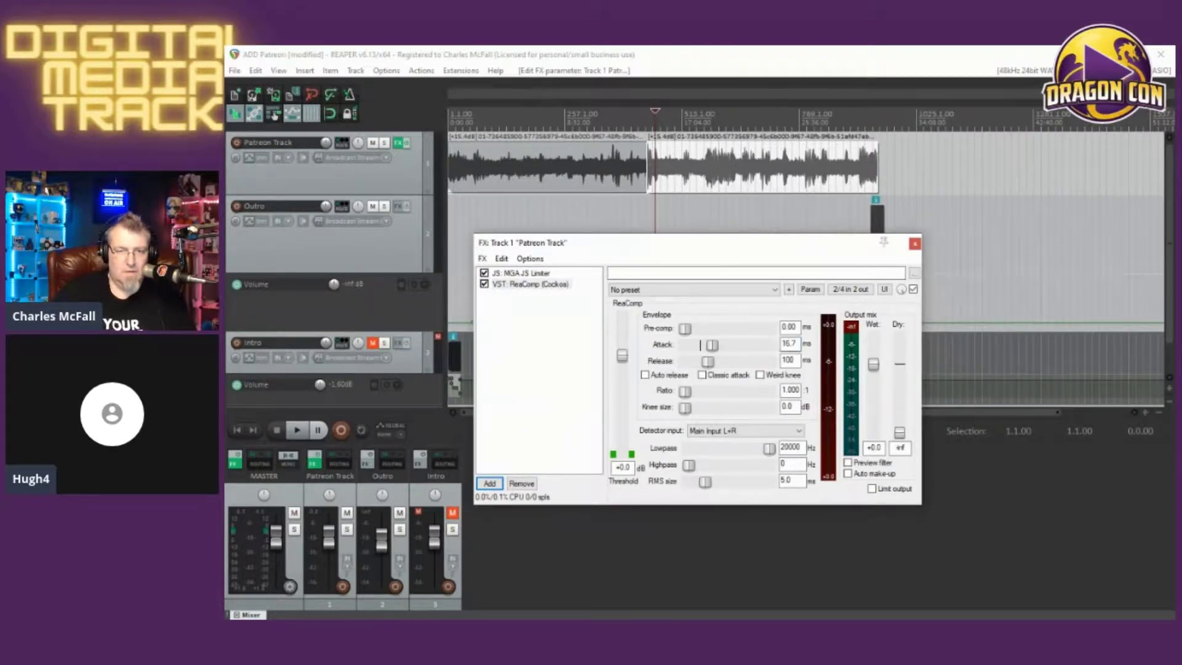
left_click(787, 343)
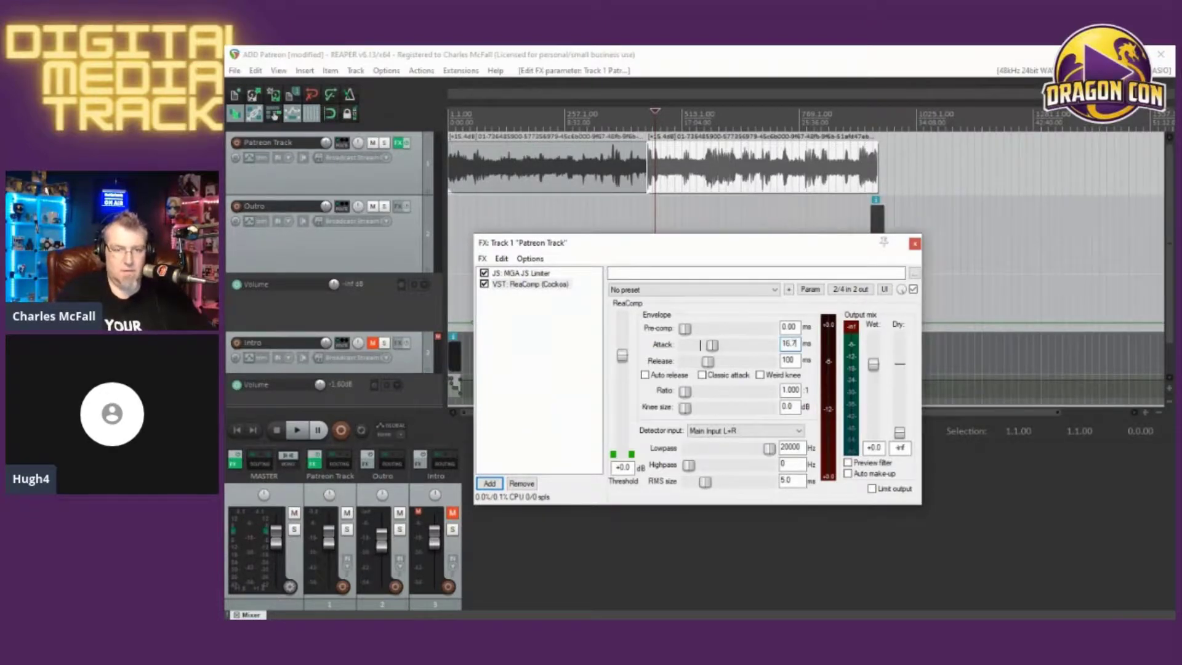
key("BackSpace")
key("BackSpace")
key("BackSpace")
key("BackSpace")
type("25")
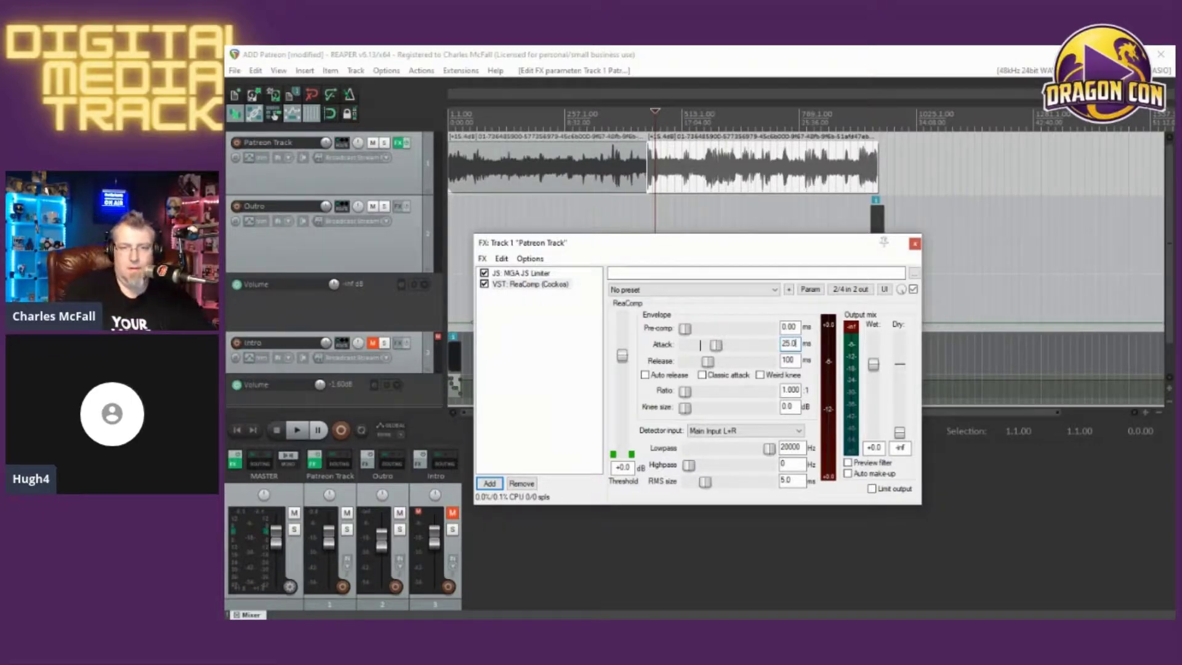
Step: Set ReaComp's release to 125 ms and its ratio to 4:1
key("Tab")
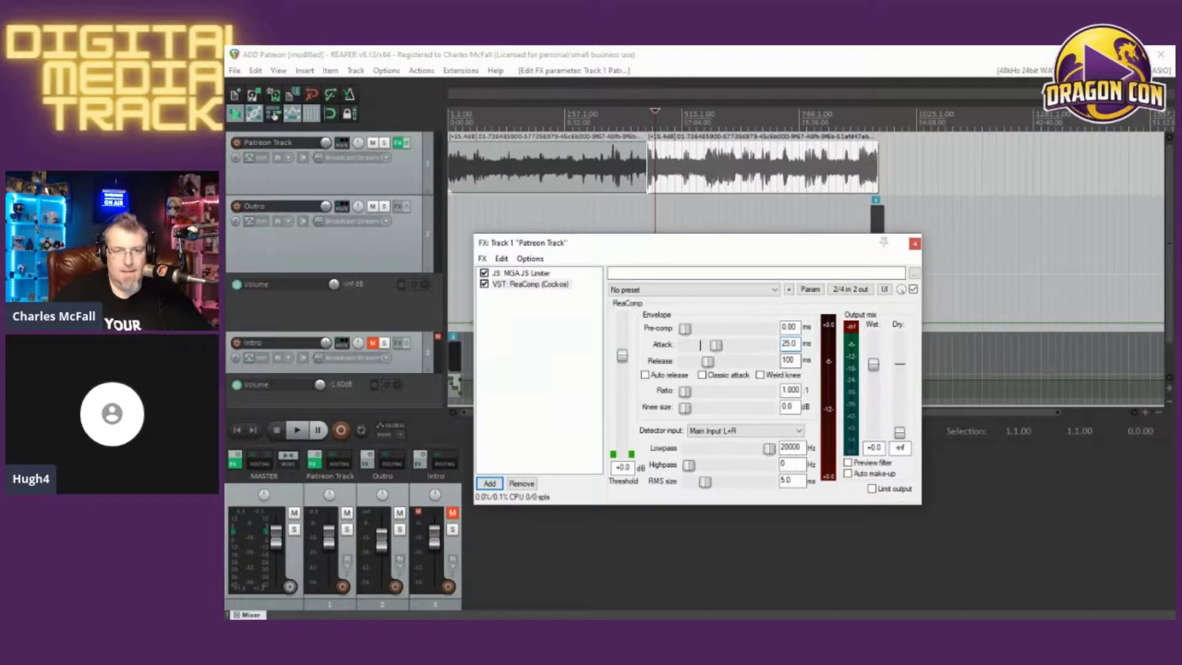
type("10")
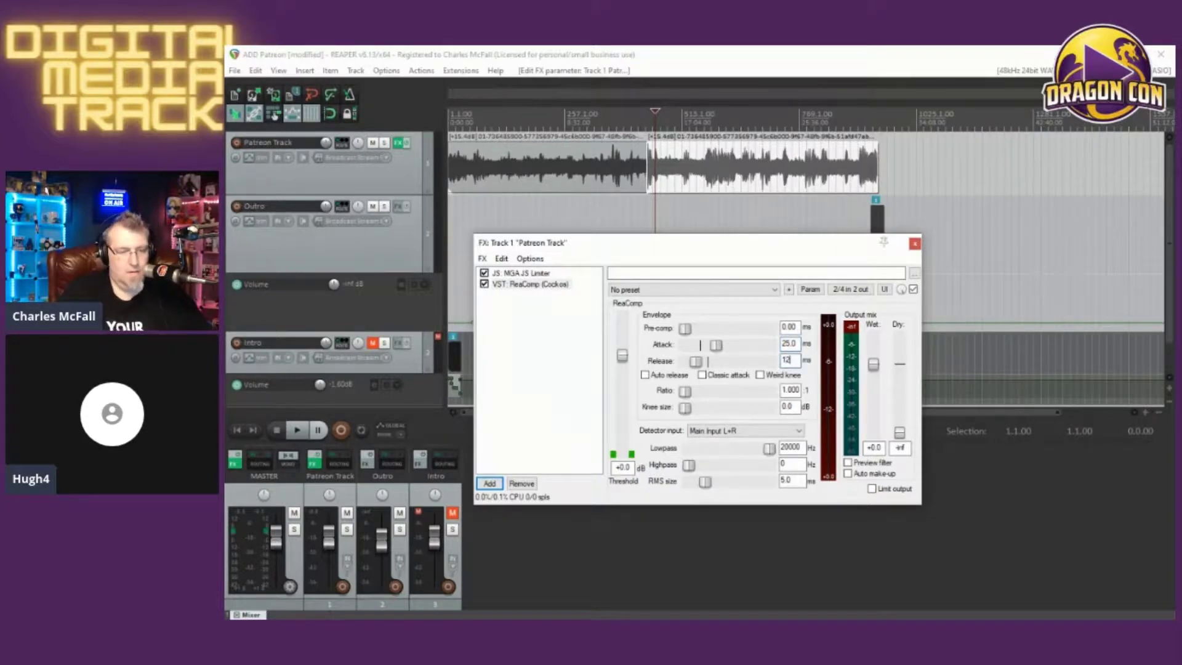
type("25")
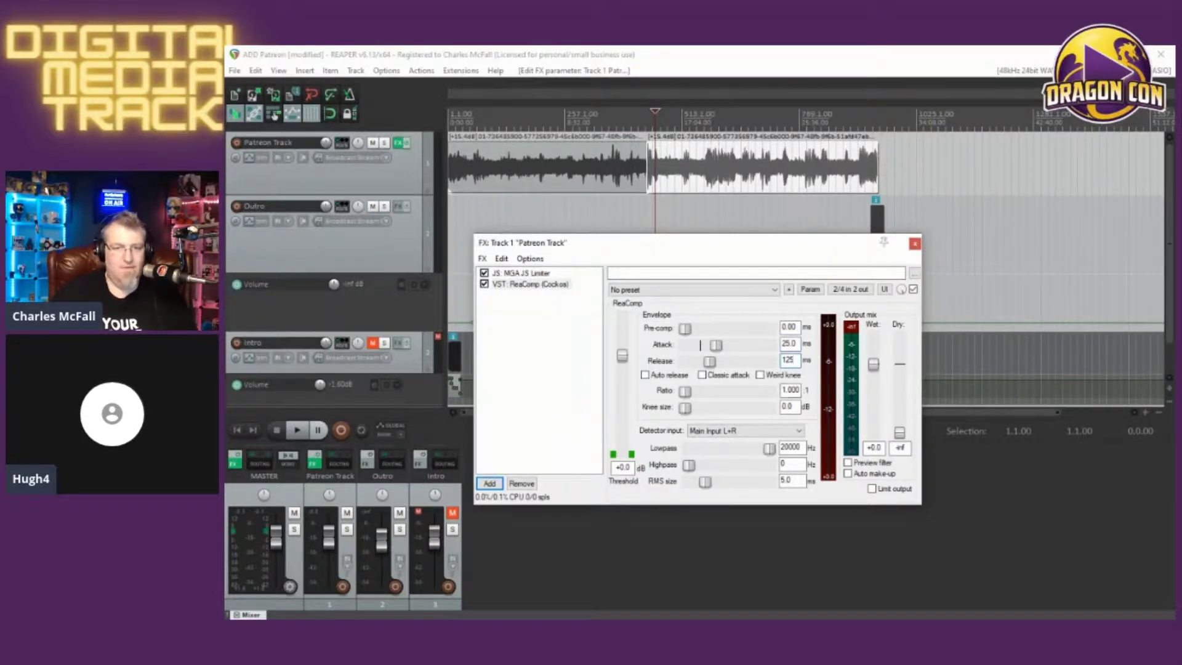
key("Tab")
key("Delete")
type("4")
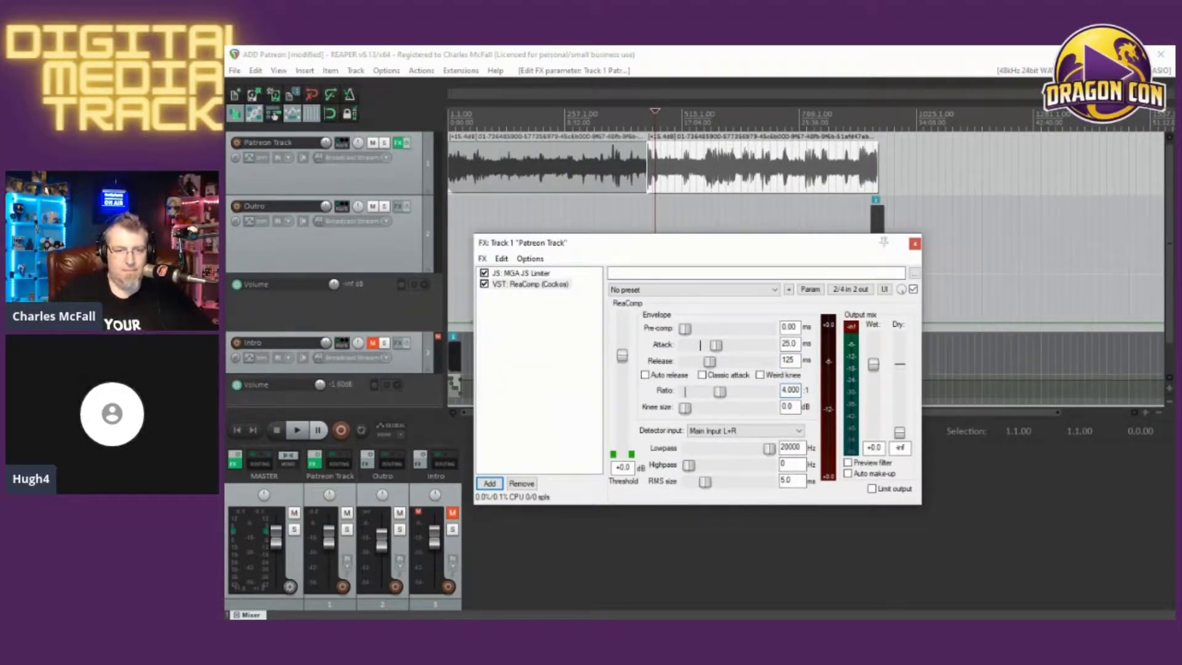
Step: Set the MGA JS Limiter's ceiling to -15.0 on the Patreon Track
left_click(522, 273)
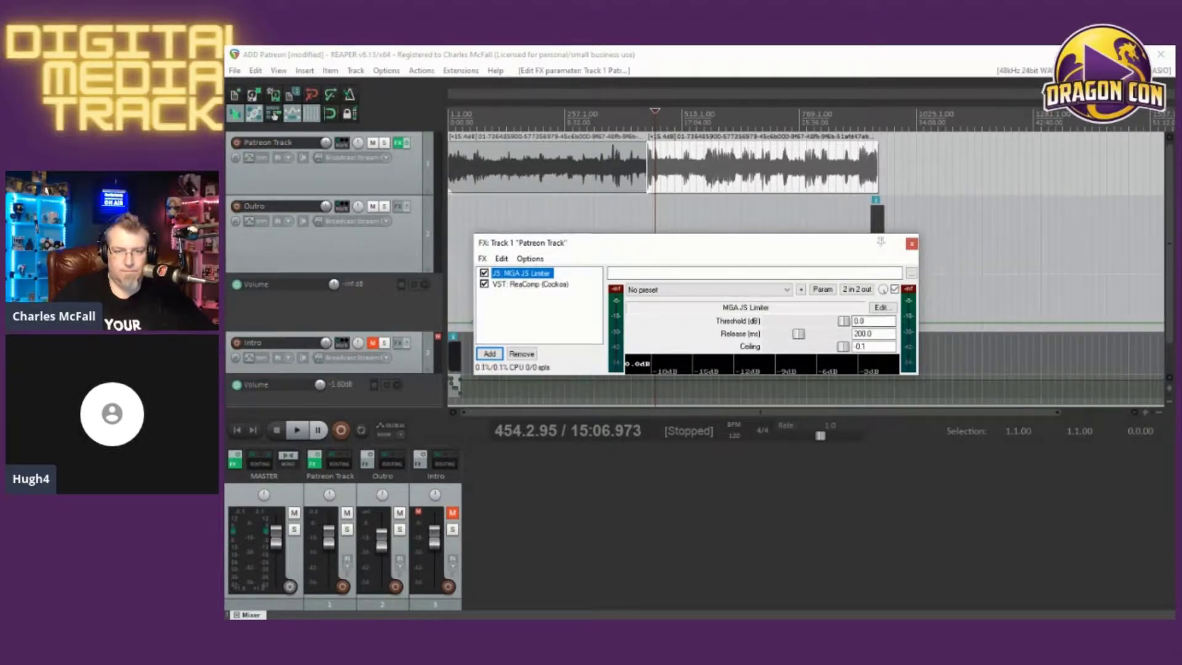
left_click_drag(843, 321, 807, 346)
double_click(799, 321)
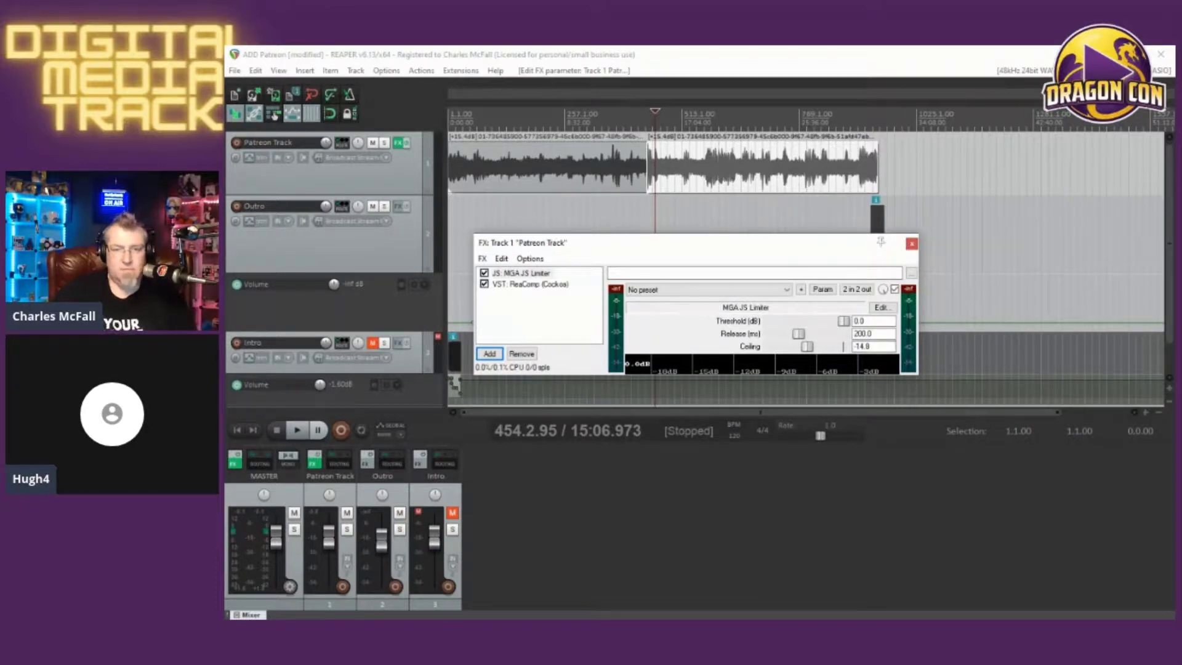
key("shift+Home")
key("BackSpace")
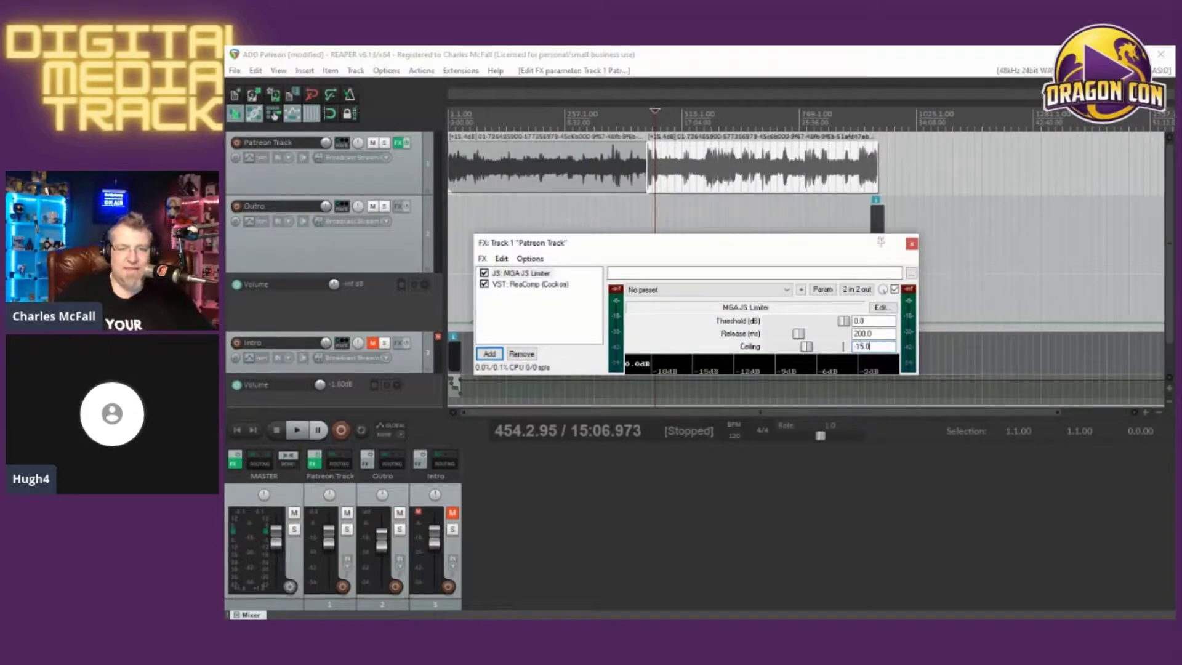
left_click(531, 284)
left_click(520, 272)
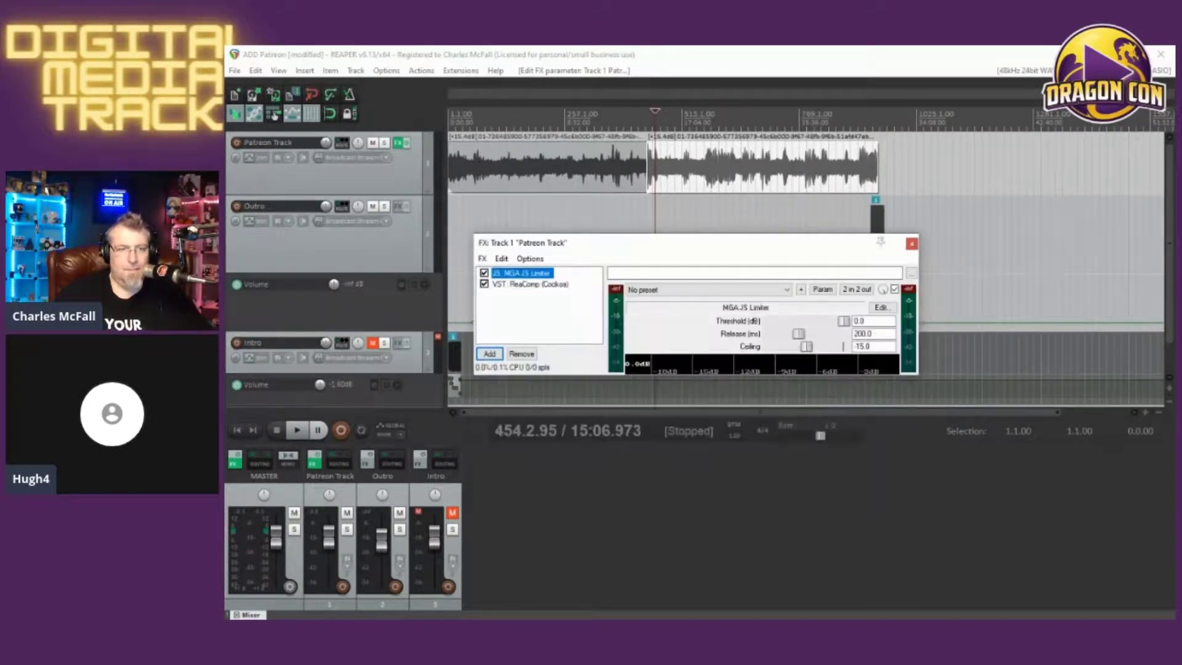
Step: Save the updated limiter and compressor settings over the existing FX chain file
left_click(482, 259)
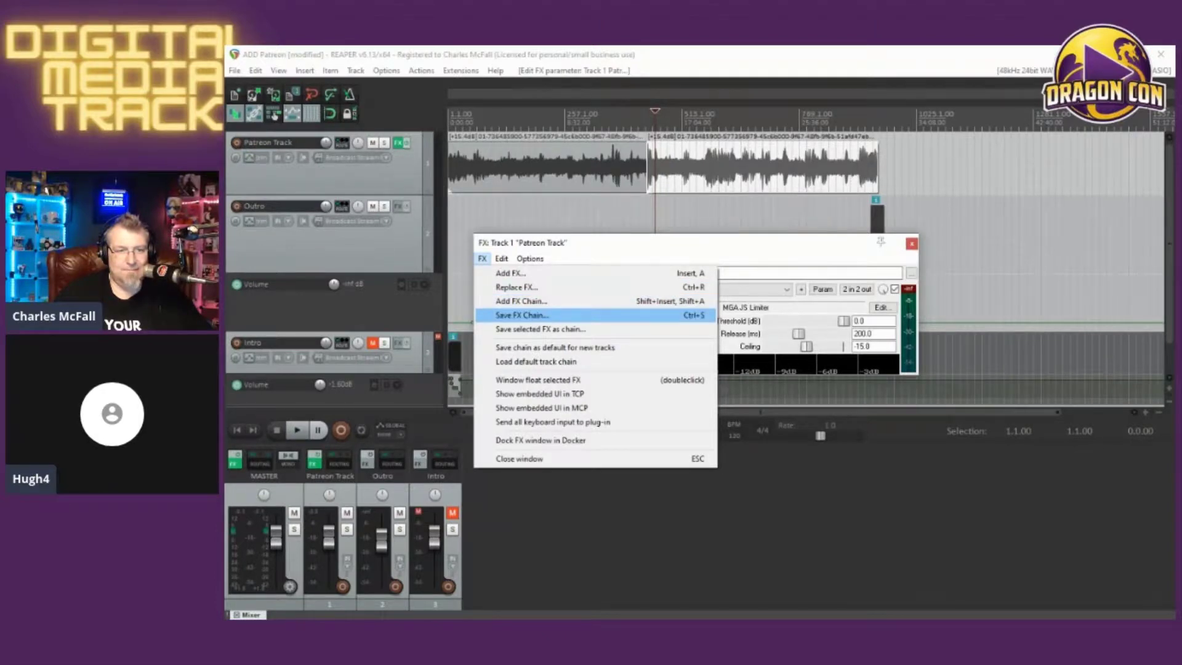
left_click(522, 315)
left_click(642, 357)
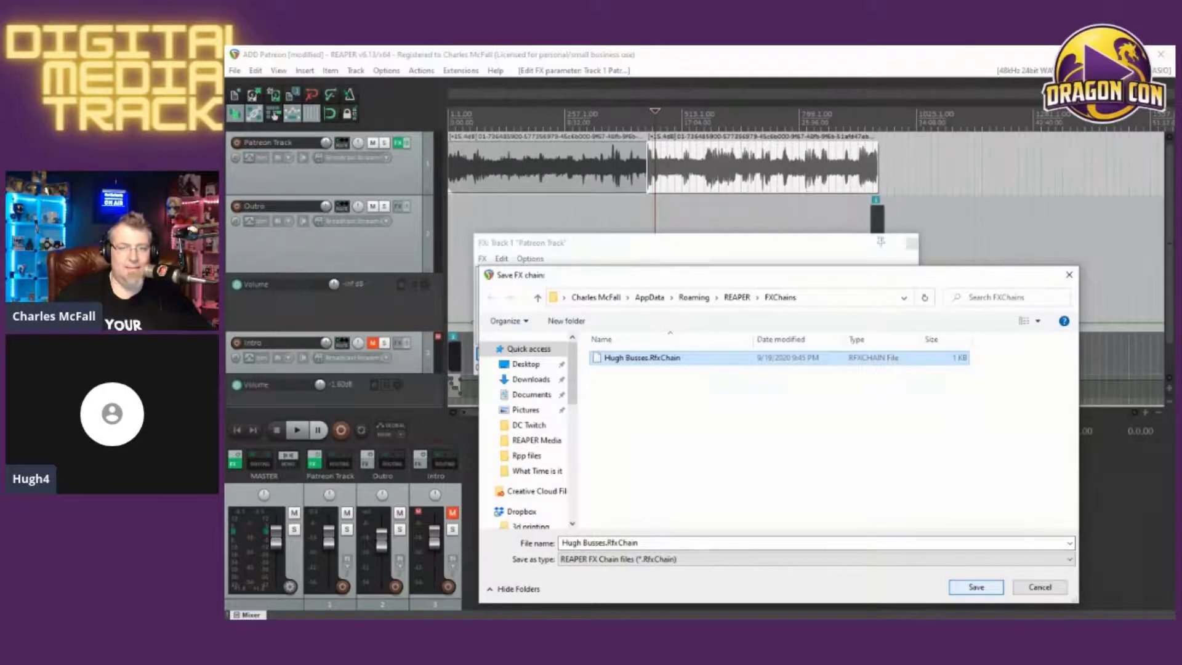
key("Return")
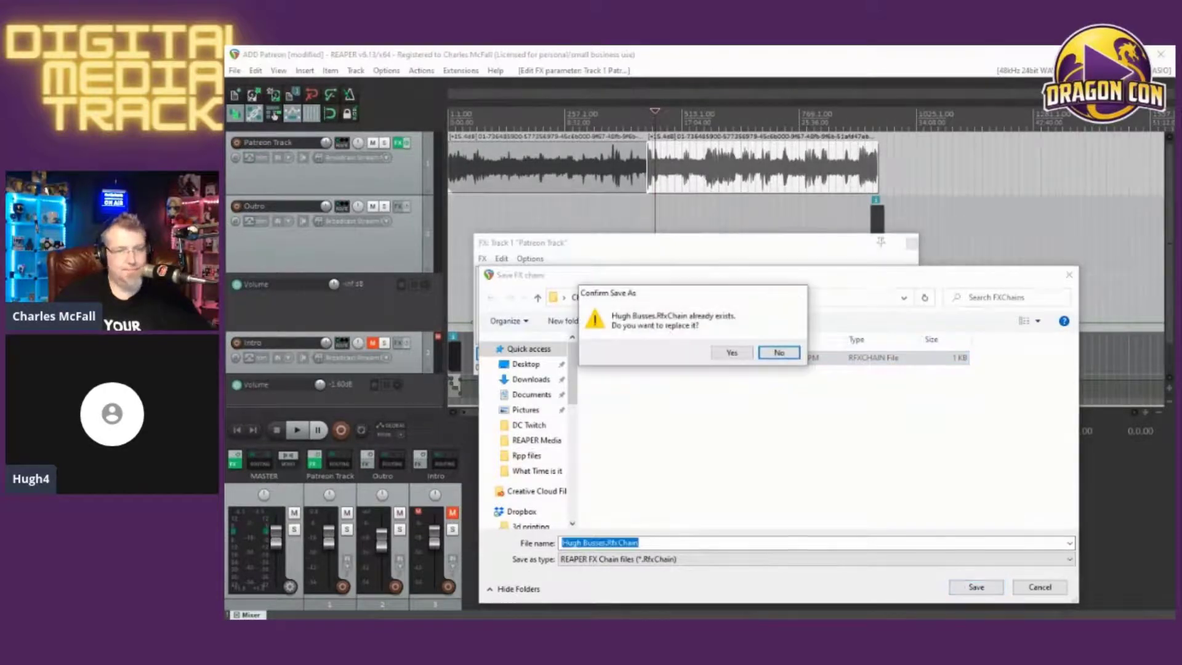
key("Left")
key("Return")
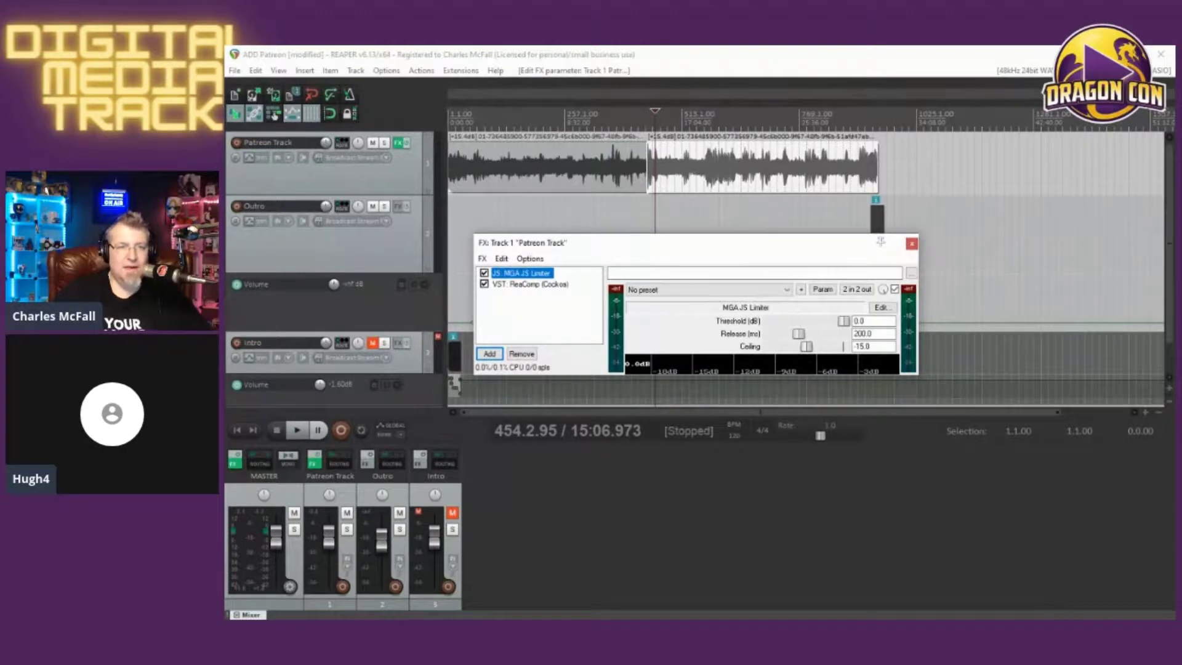
Step: Play the Patreon Track while lowering the MGA JS Limiter's threshold to about -15.2 dB, and stop playback
left_click_drag(614, 242, 625, 250)
left_click(717, 297)
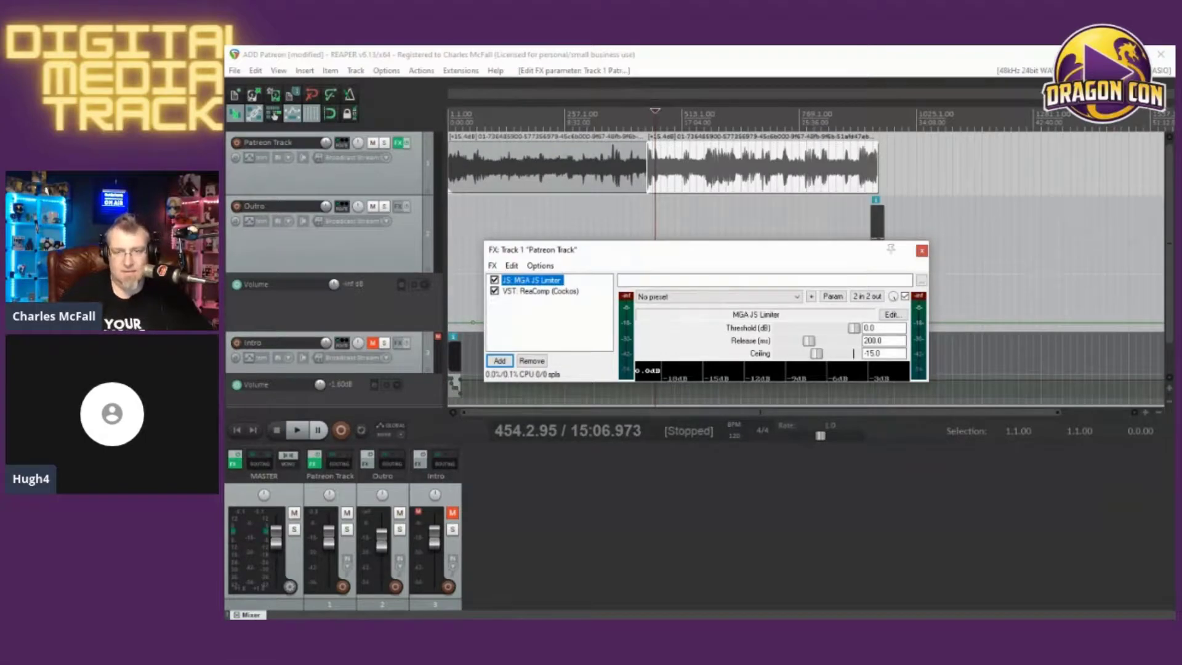
key("space")
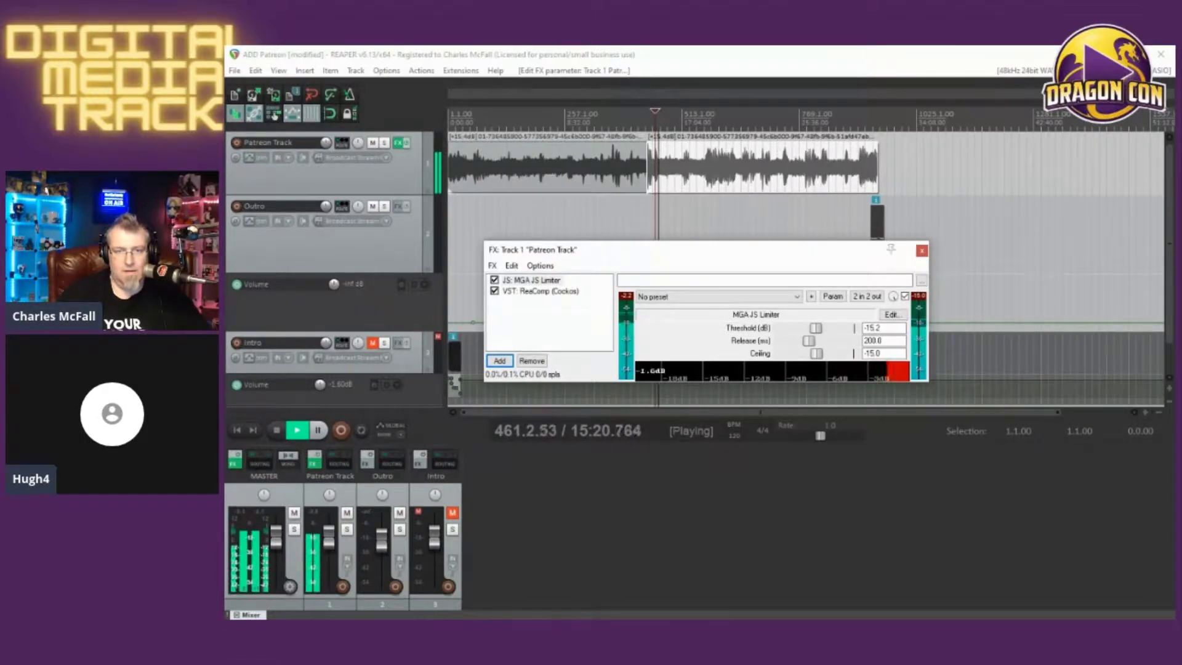
key("space")
Step: Lower ReaComp's threshold to about -27.8 dB during playback, stop the track and close its effects window
left_click(541, 290)
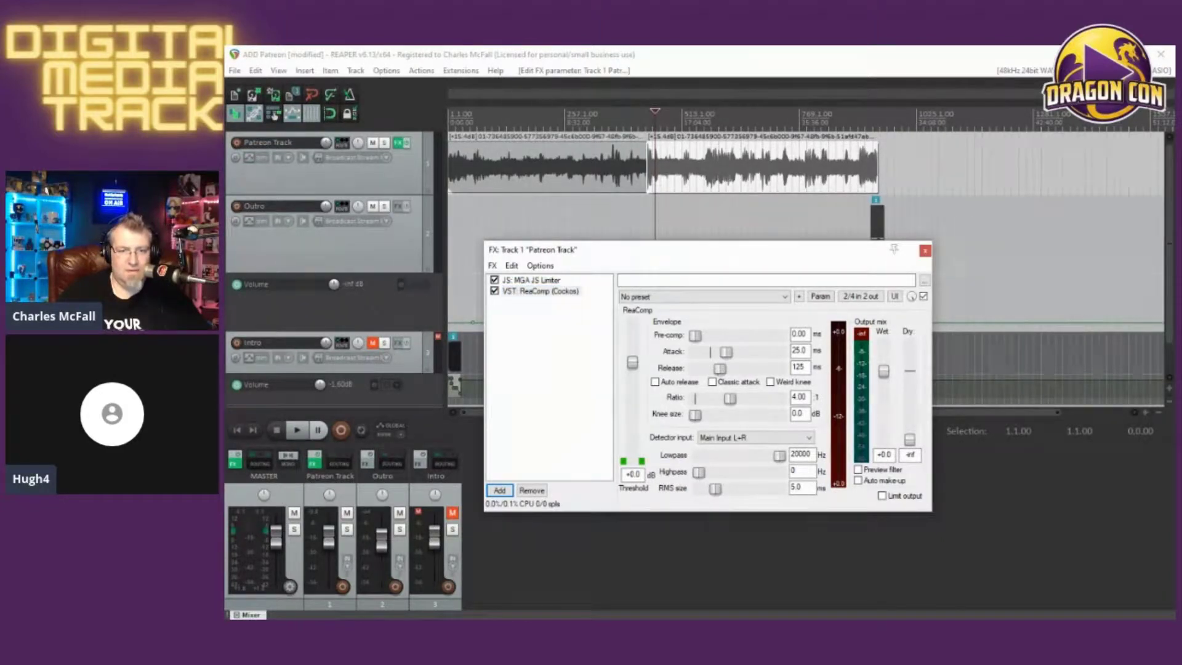
key("space")
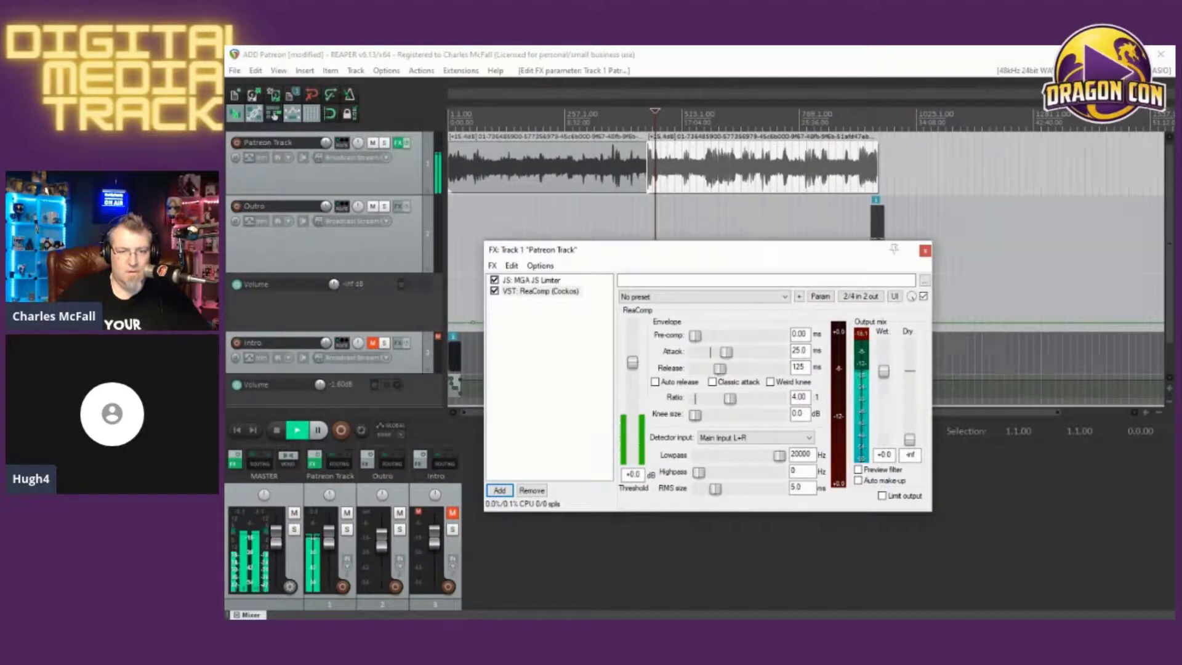
left_click_drag(632, 362, 632, 420)
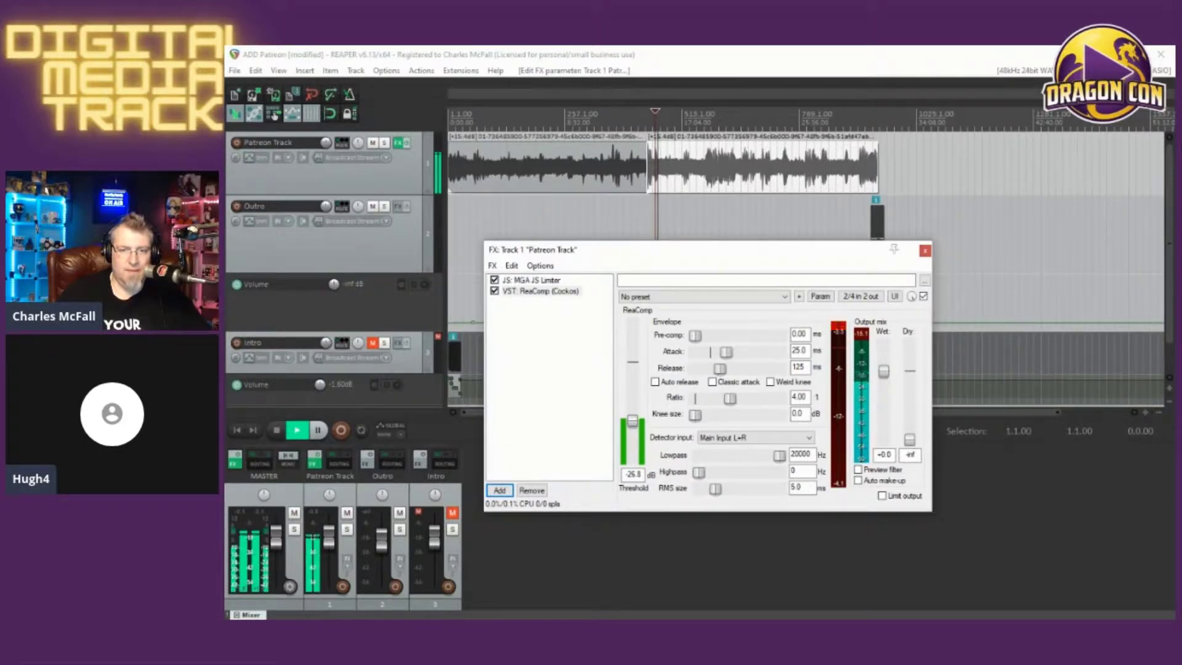
left_click_drag(633, 420, 632, 423)
key("space")
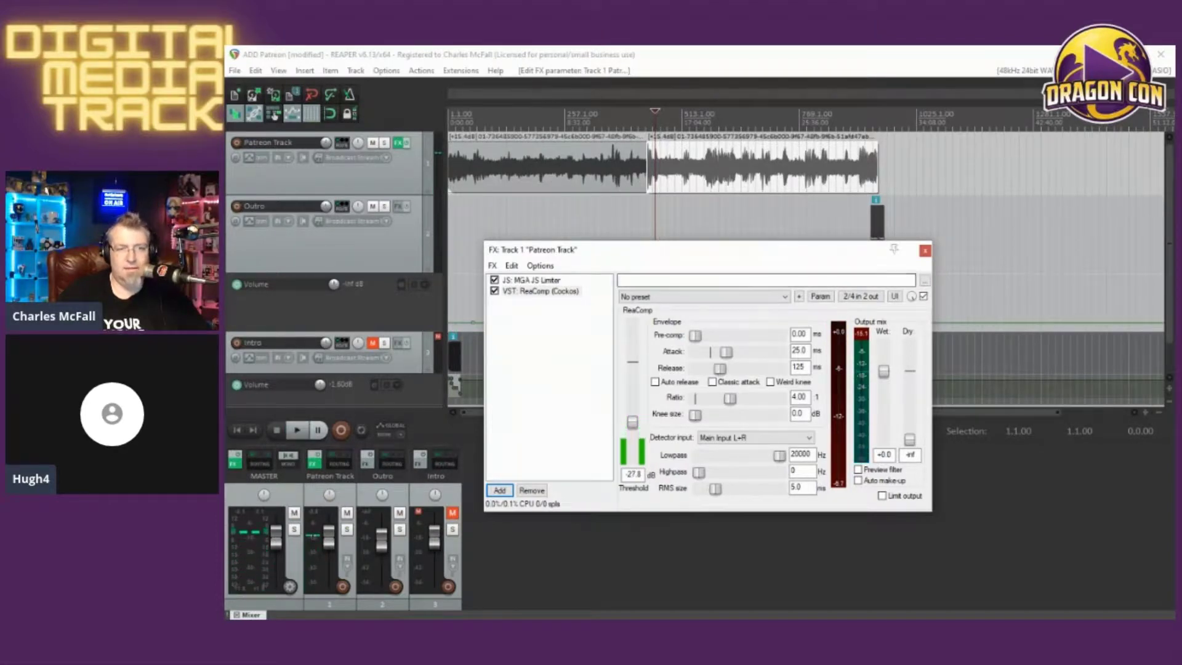
left_click_drag(655, 259, 629, 239)
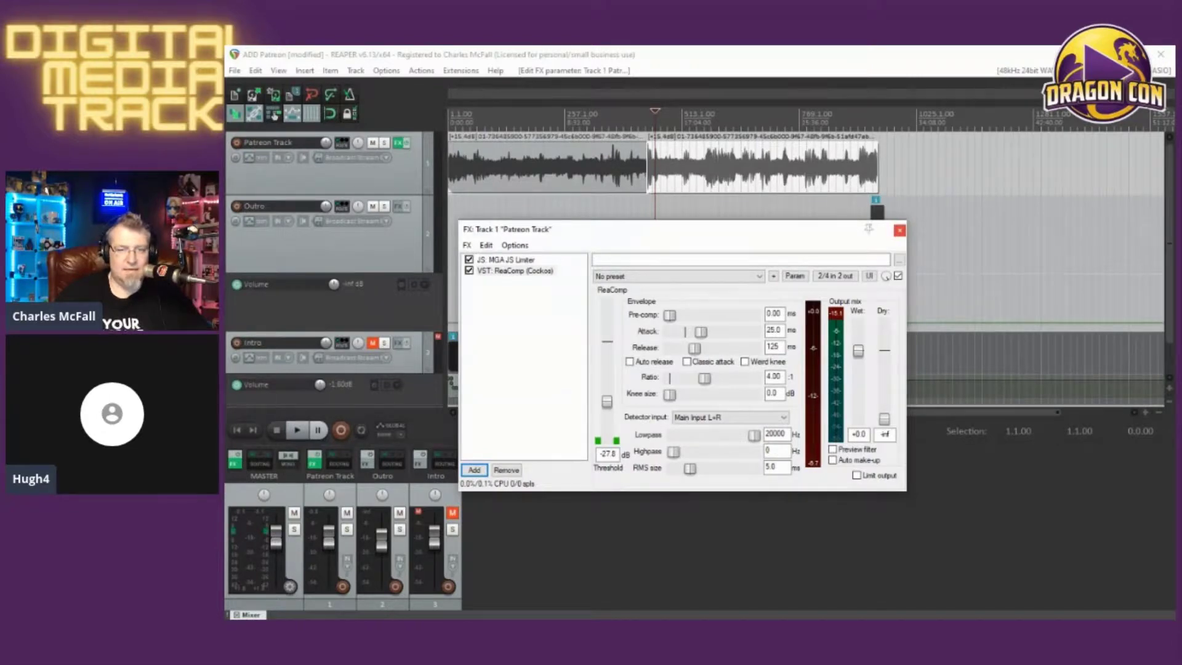
left_click(899, 231)
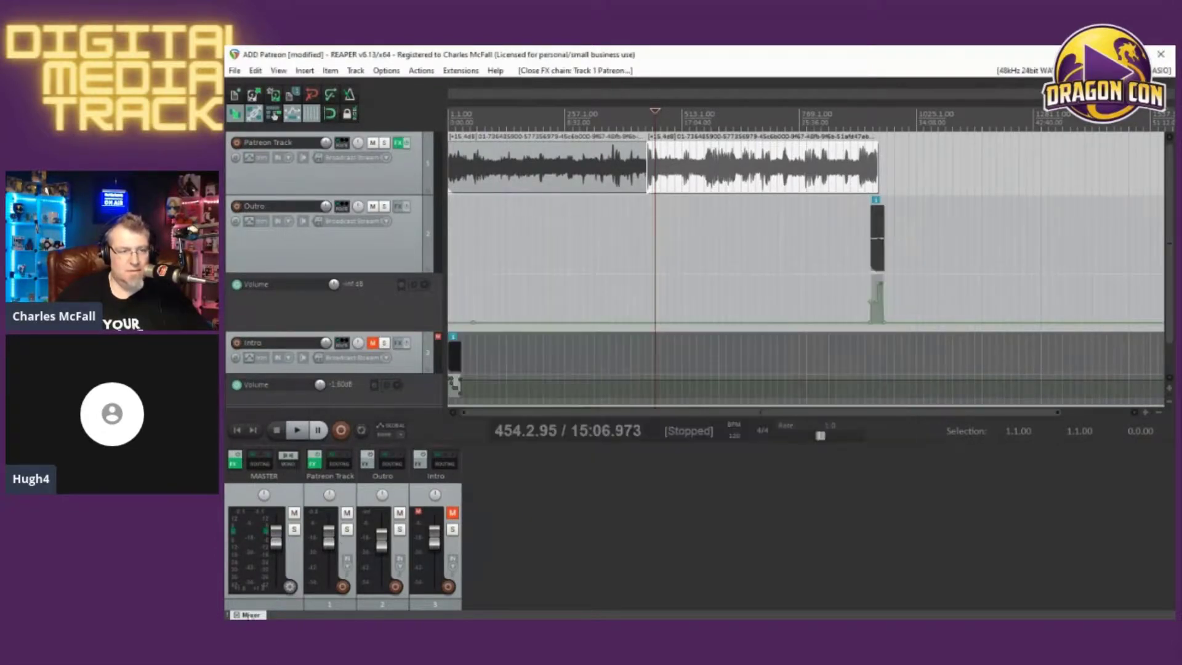
Step: Show the master track on the right side of the mixer
left_click(239, 481)
right_click(239, 481)
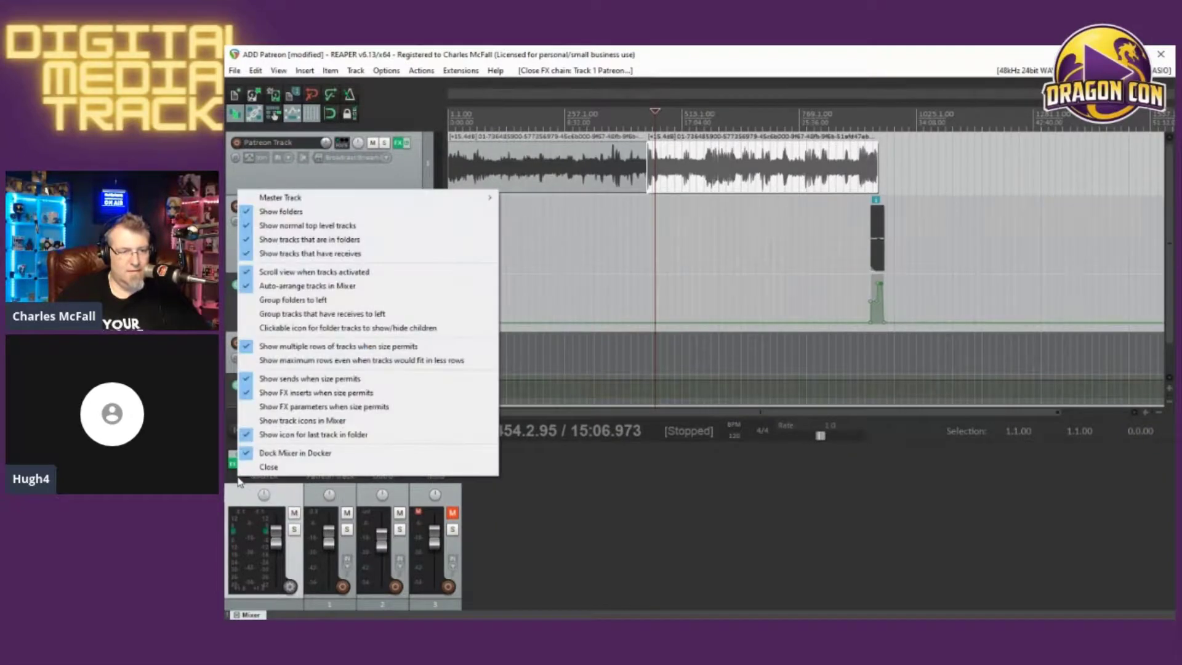
mouse_move(431, 197)
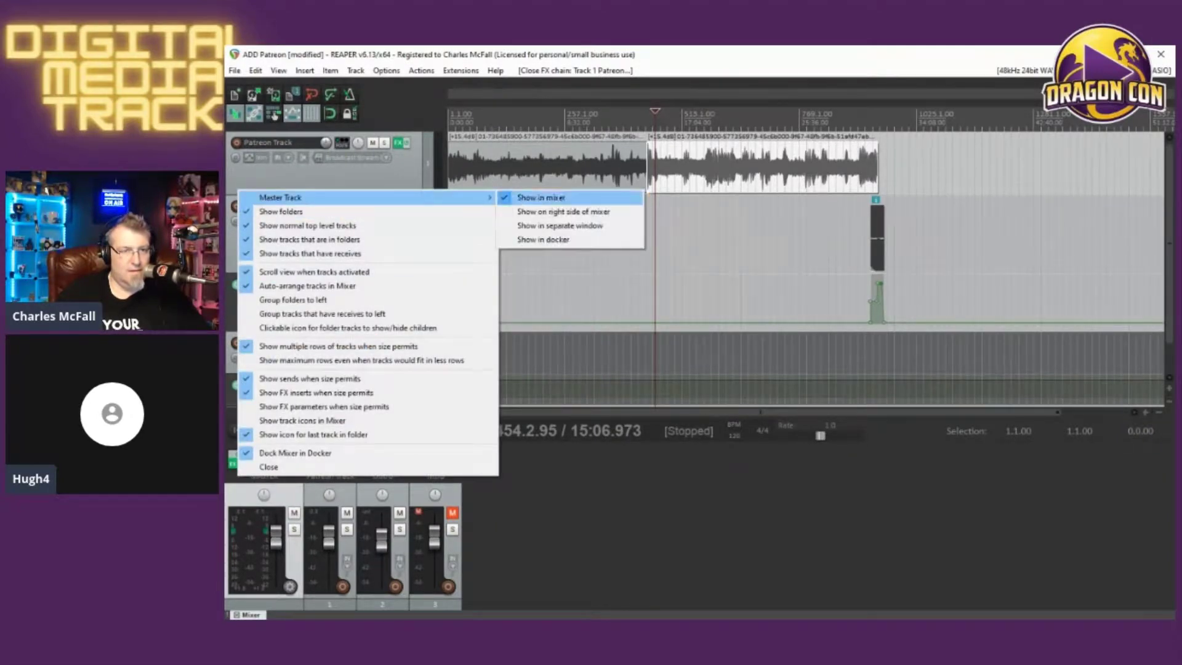
left_click(563, 211)
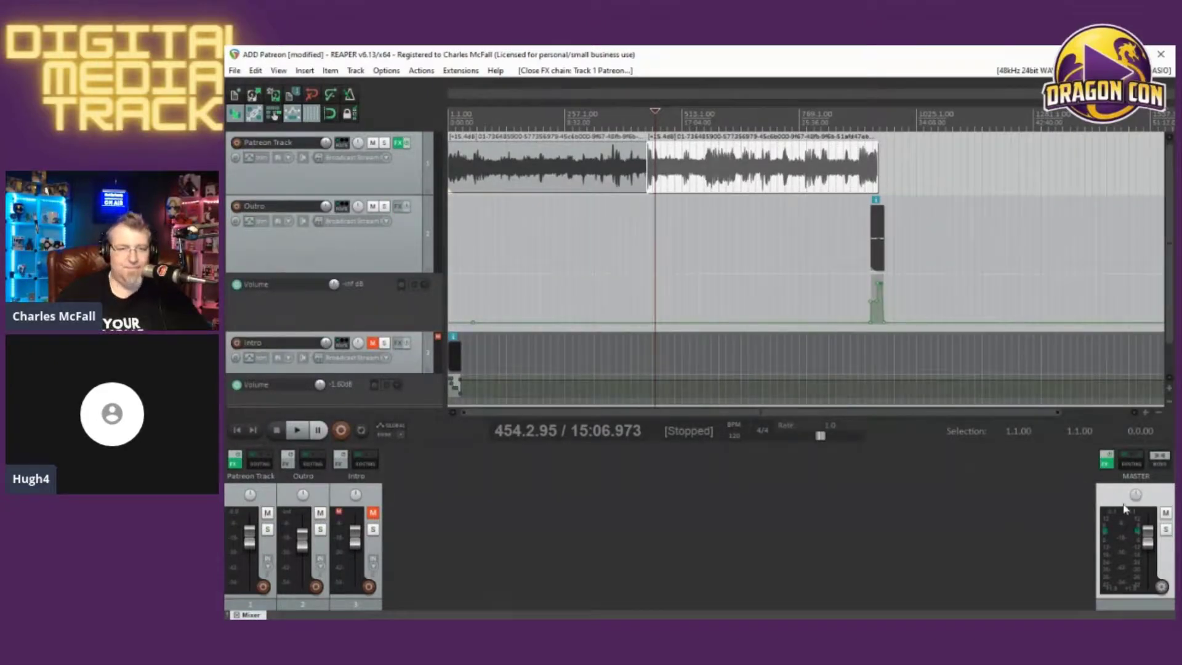
Step: Place the edit cursor at the end of the Patreon Track and inspect its overlap with the outro music
left_click(879, 119)
scroll(752, 287, "up", 5)
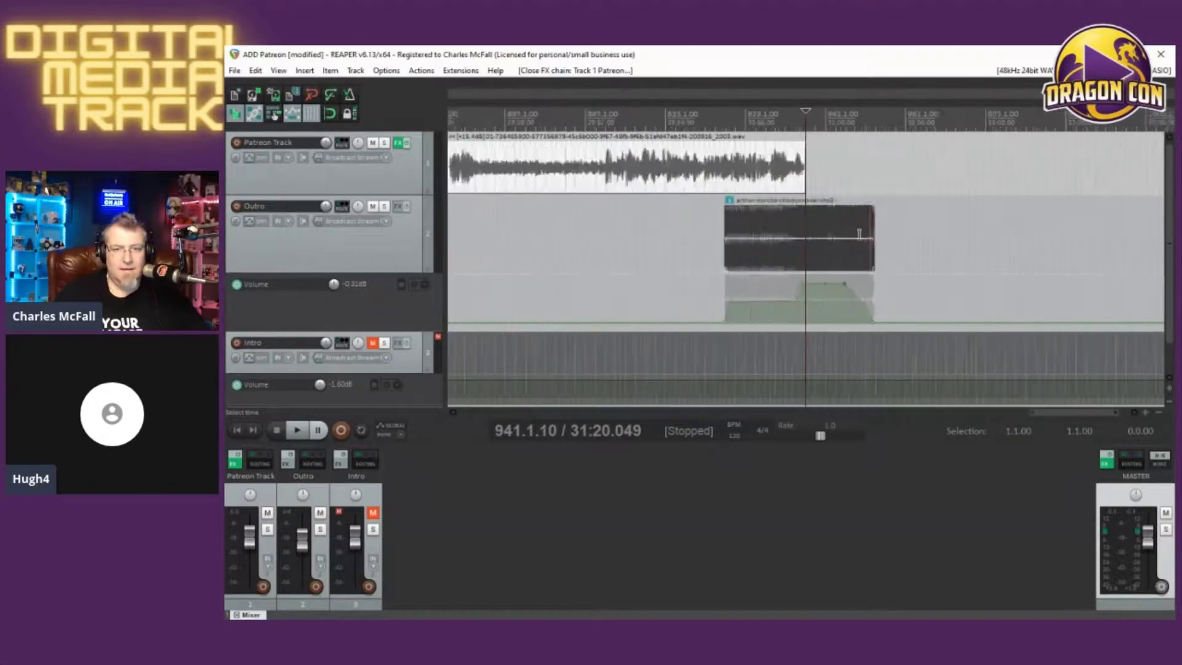
scroll(688, 300, "down", 2)
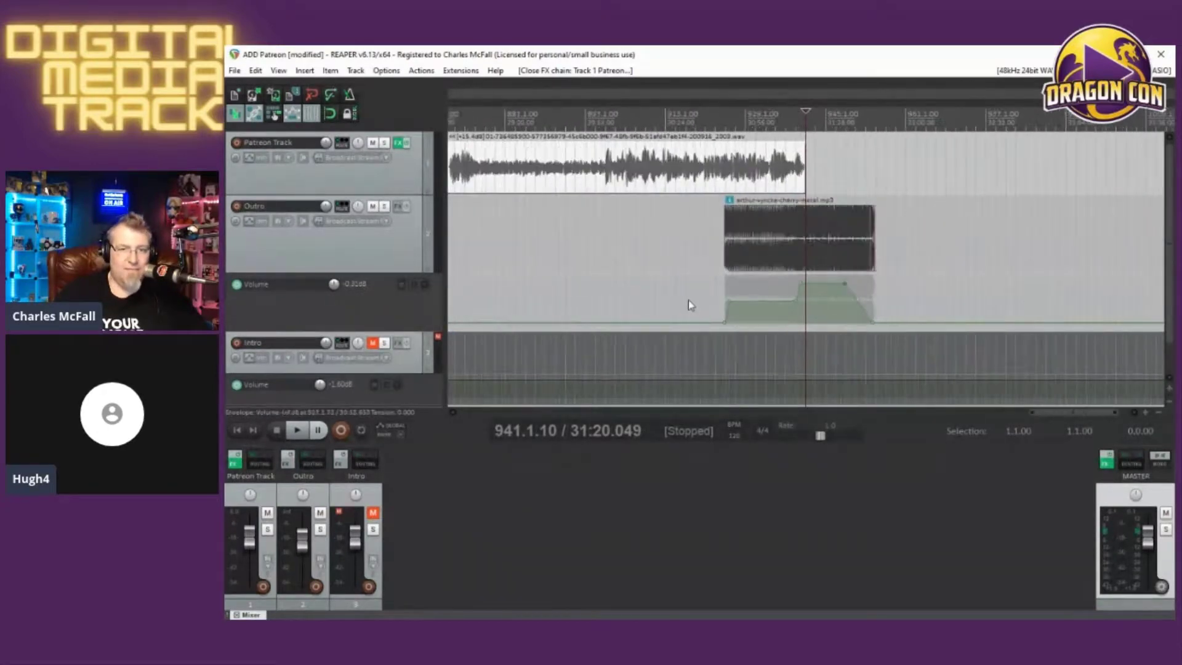
scroll(748, 311, "down", 4)
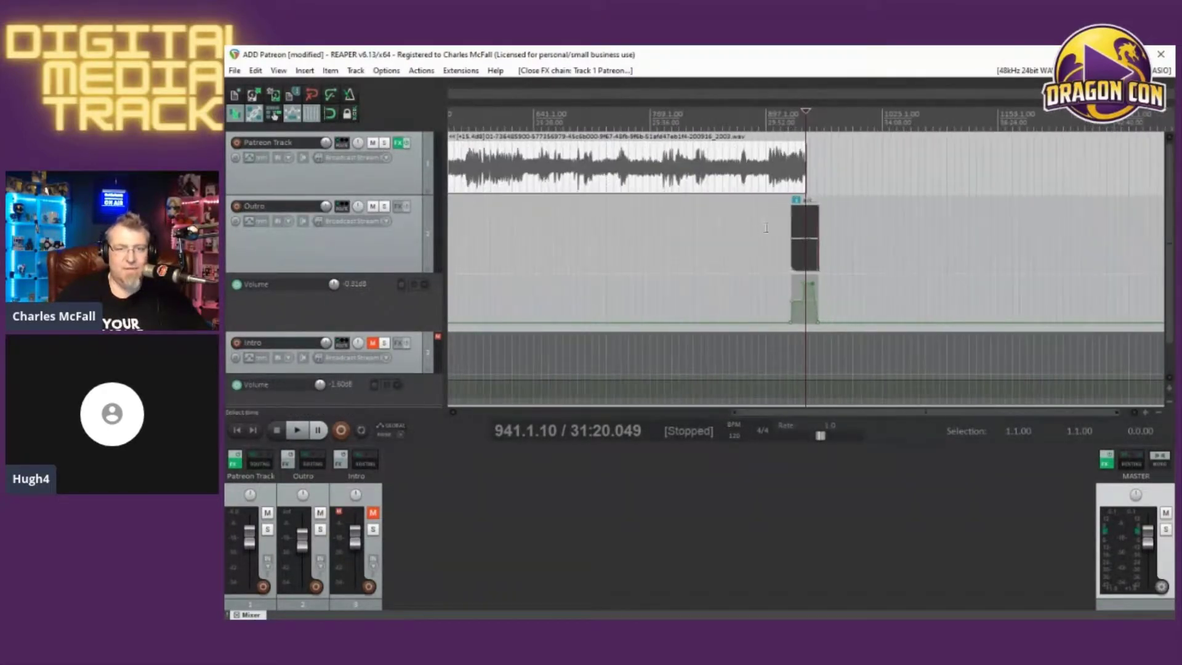
scroll(640, 269, "down", 3)
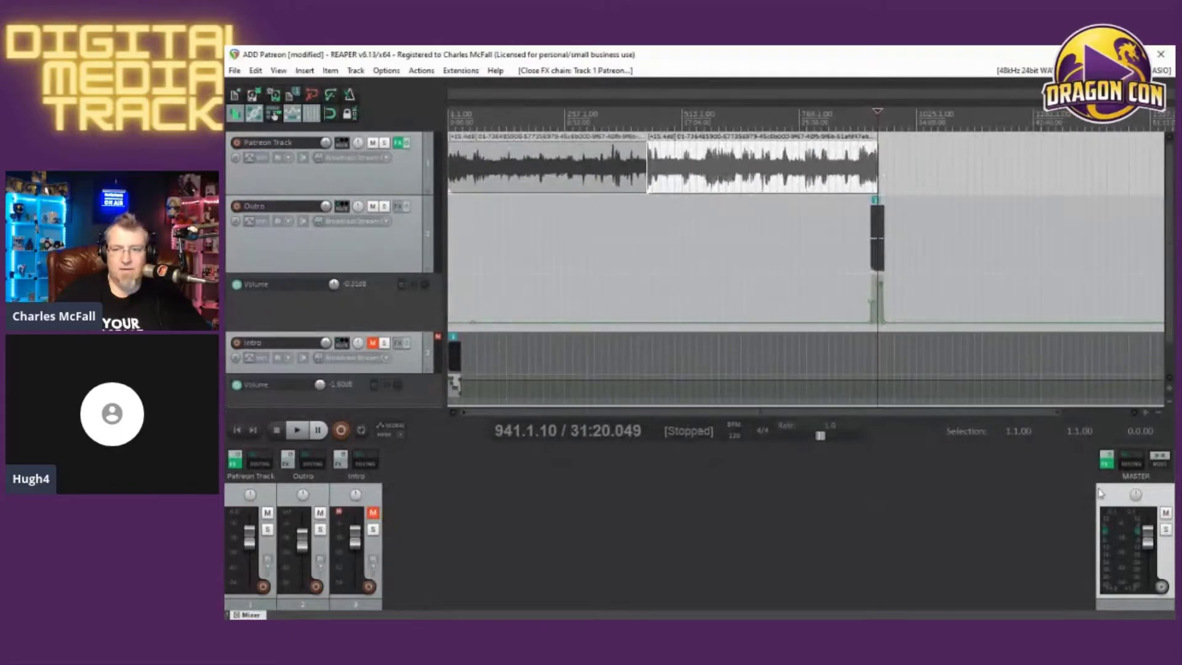
Step: Open the master track's effects and set the Master Limiter's limit to -1.0 dB
left_click(1106, 460)
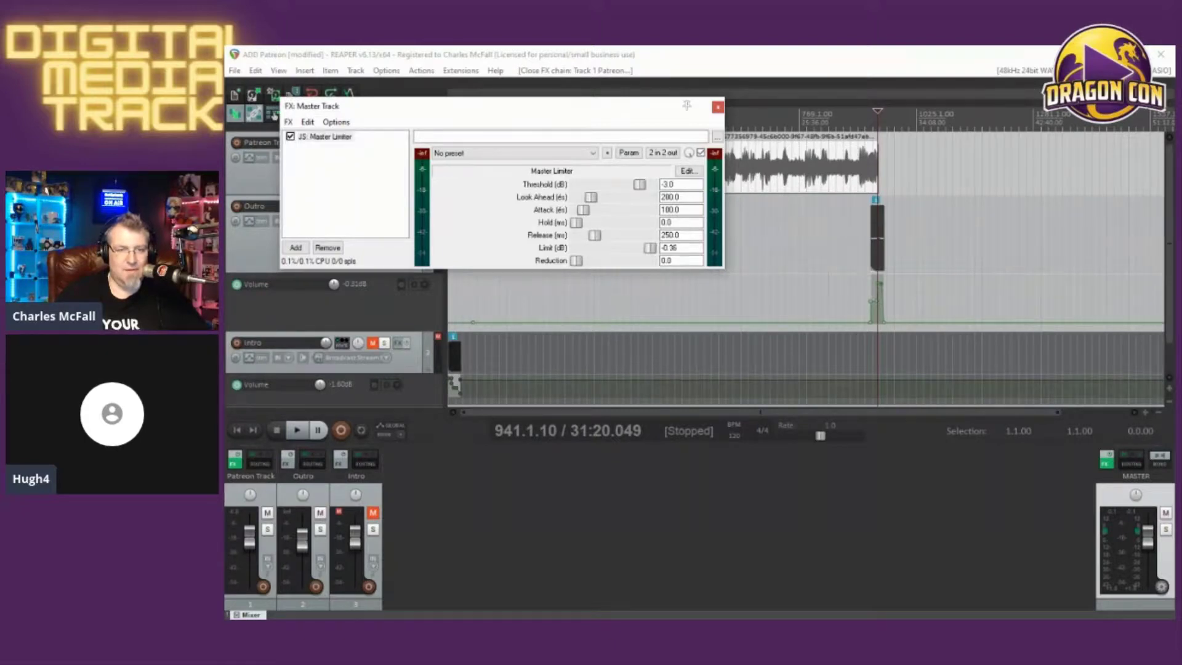
left_click_drag(650, 247, 650, 248)
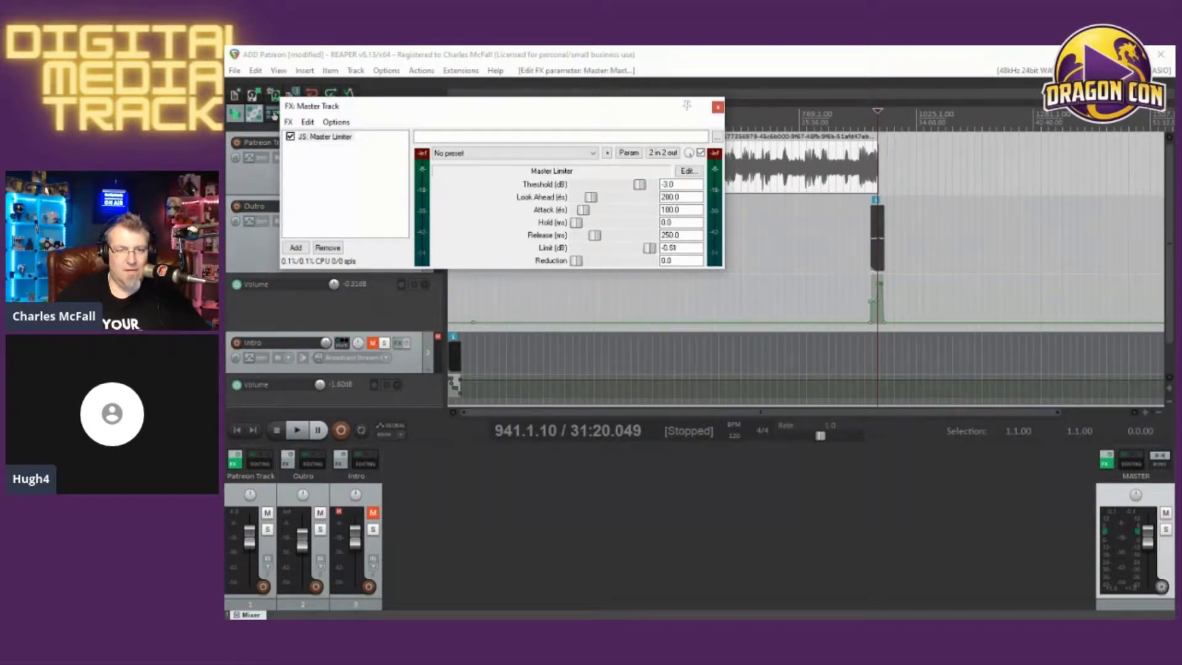
left_click(671, 248)
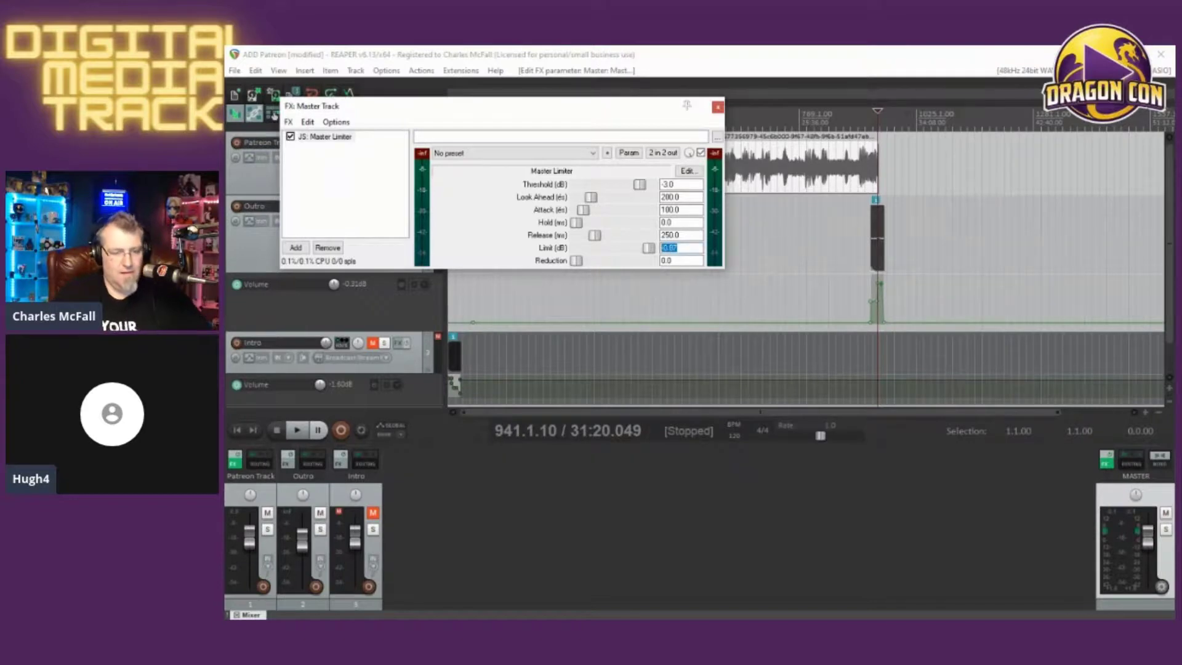
type("-")
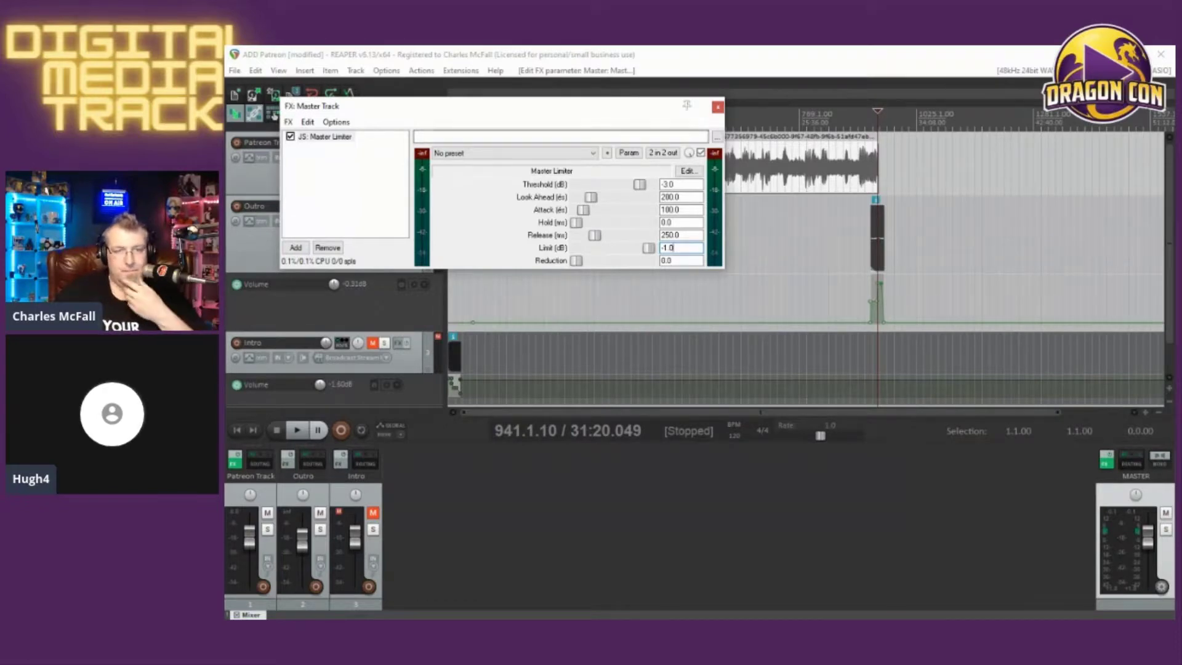
left_click_drag(571, 117, 585, 119)
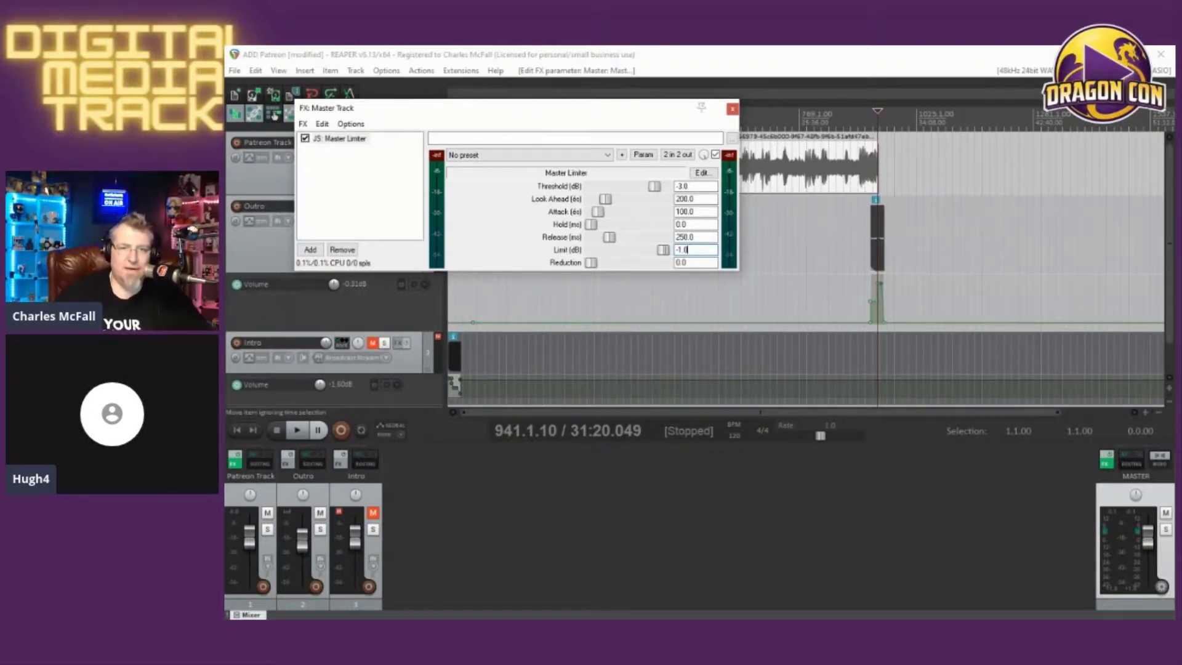
Step: Play the project from the start, lower the Master Limiter's threshold to -17.0 dB, stop playback and close the master effects
left_click(793, 71)
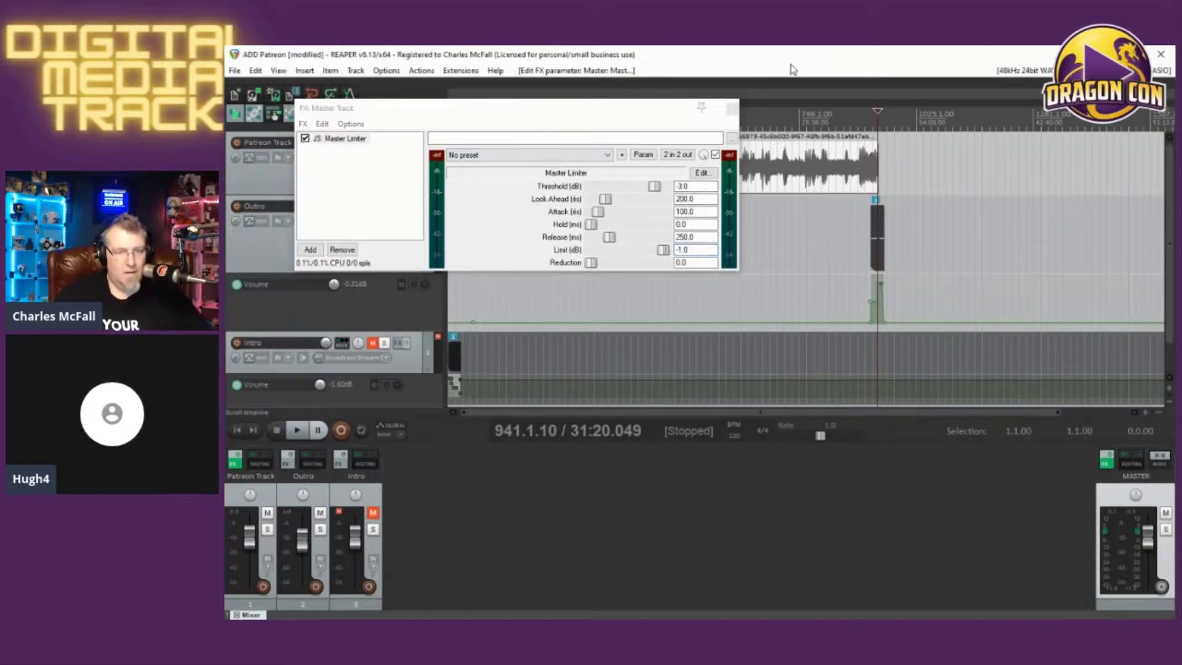
key("Home")
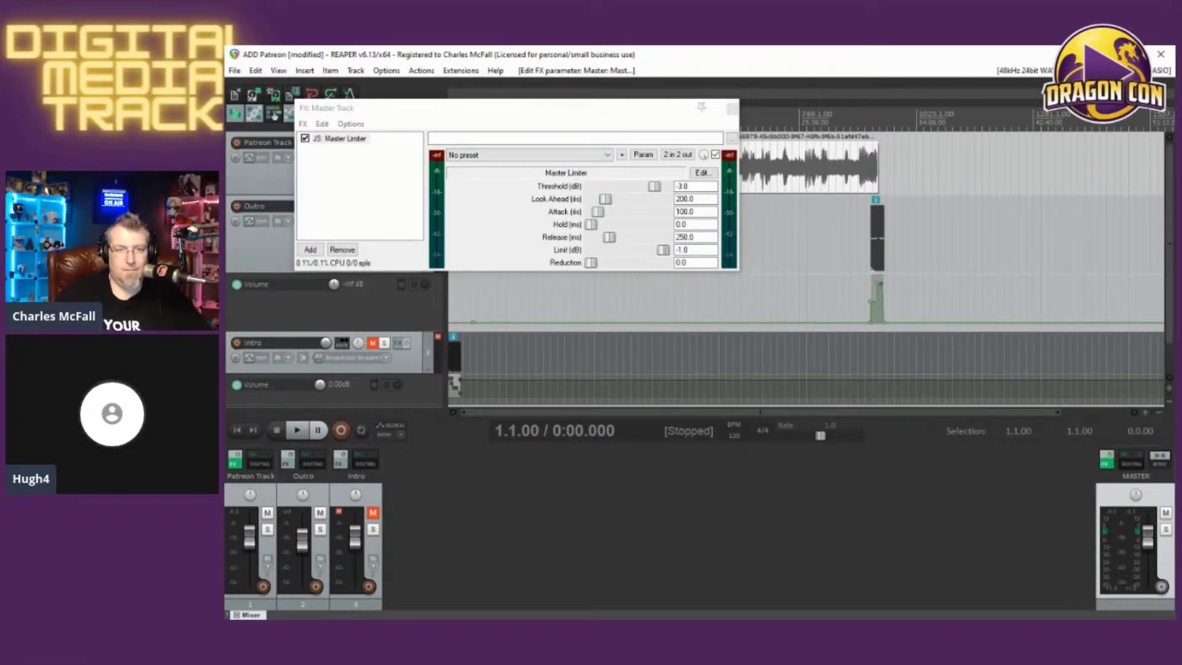
key("space")
left_click_drag(654, 186, 602, 186)
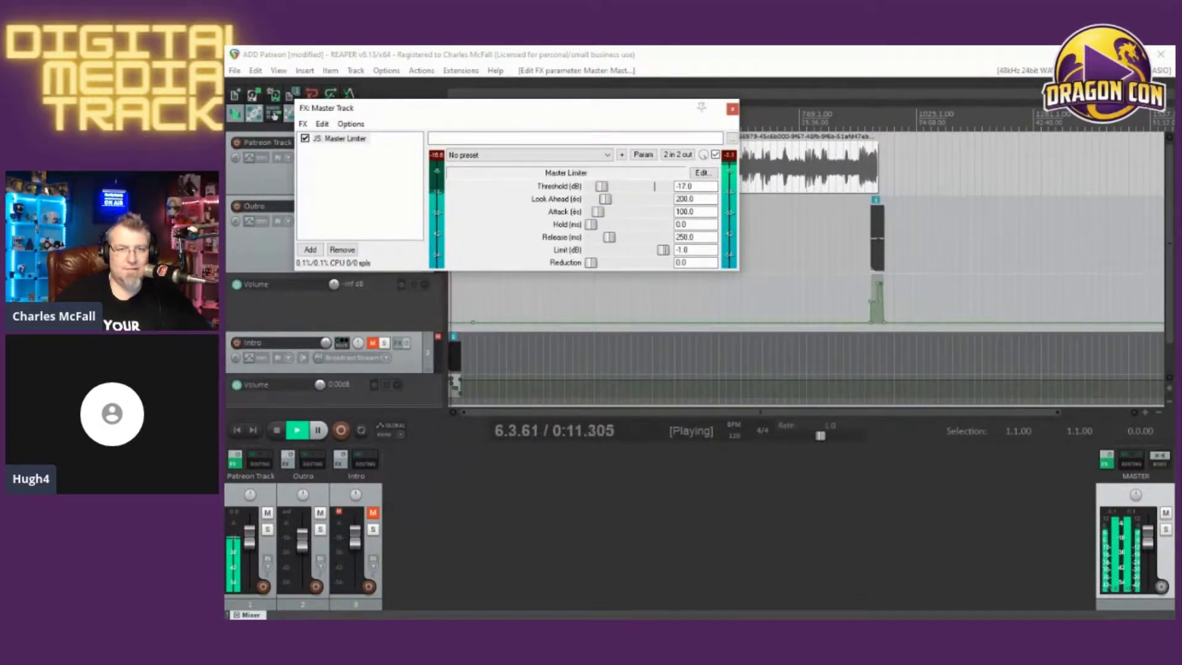
key("space")
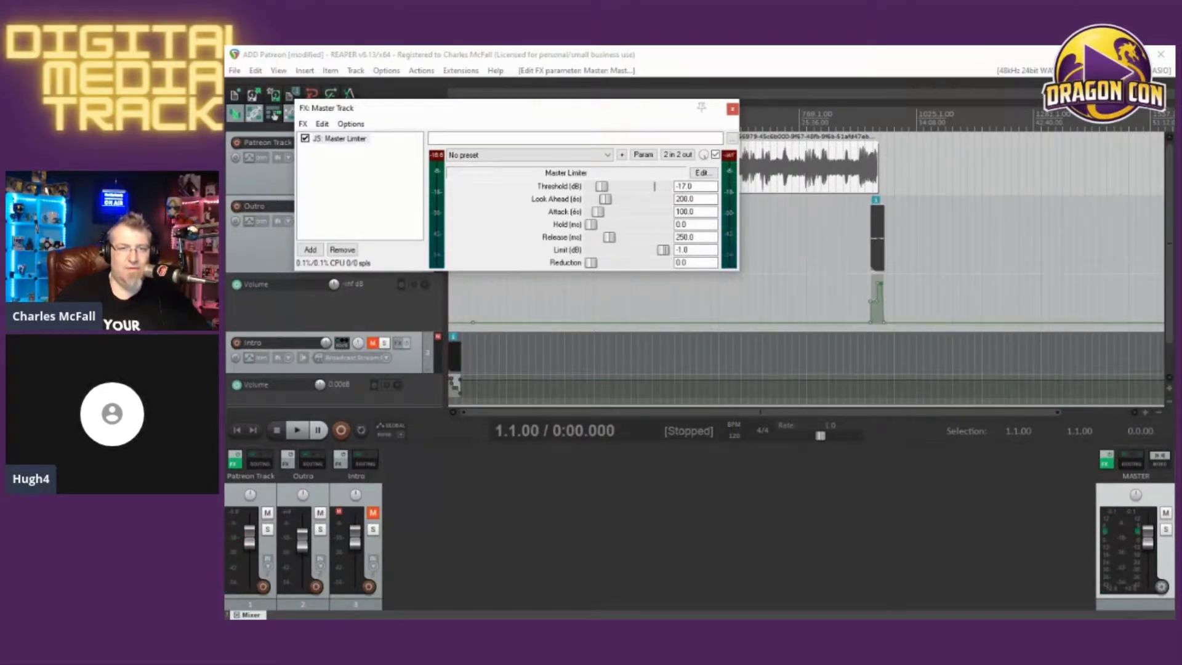
key("space")
key("space")
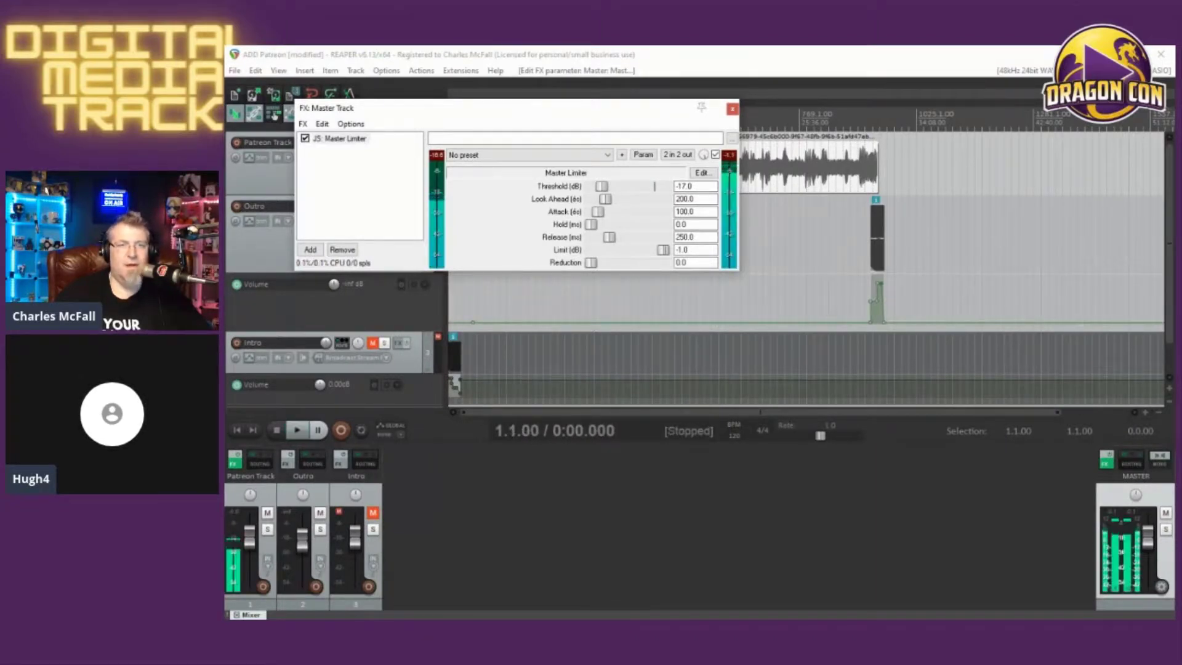
left_click_drag(591, 110, 618, 125)
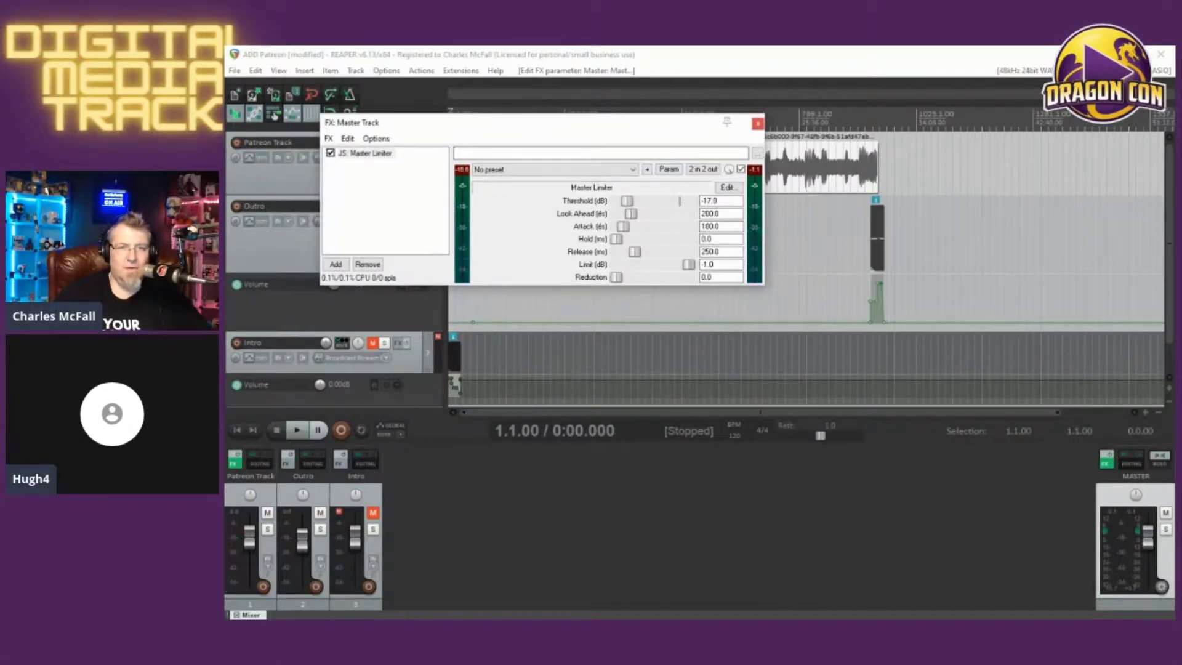
left_click(757, 125)
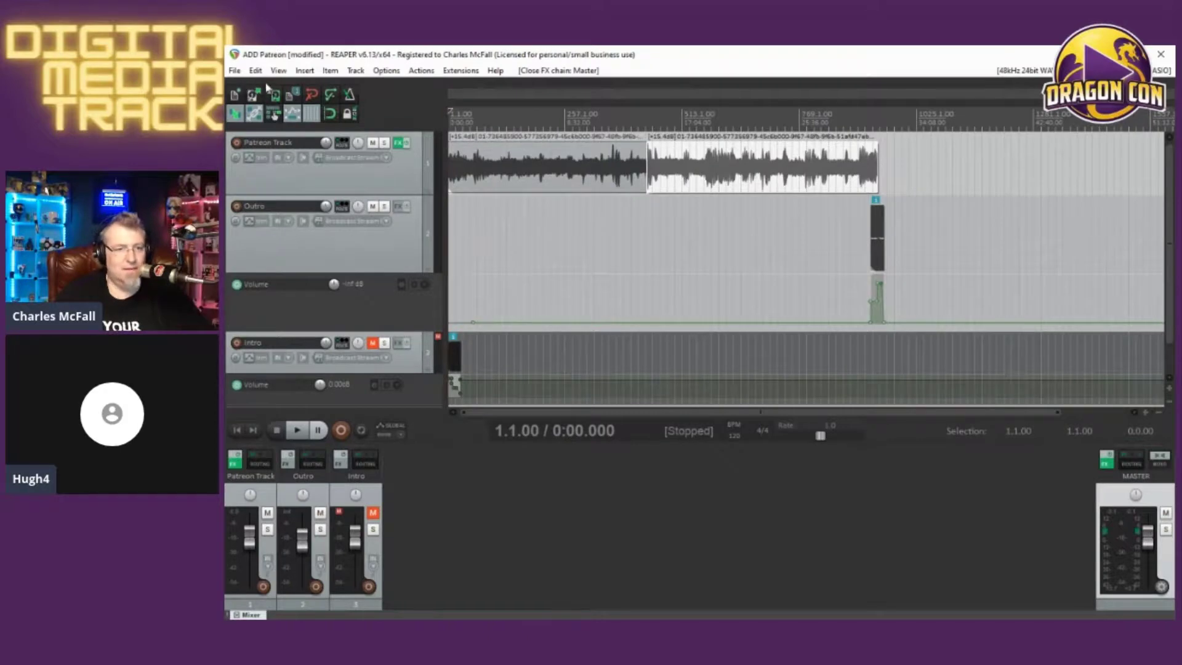
Step: Render the master mix as the MP3 ADD-Pat-retiring-gracefully-1, adding the rendered item to a new track in the project
left_click(235, 70)
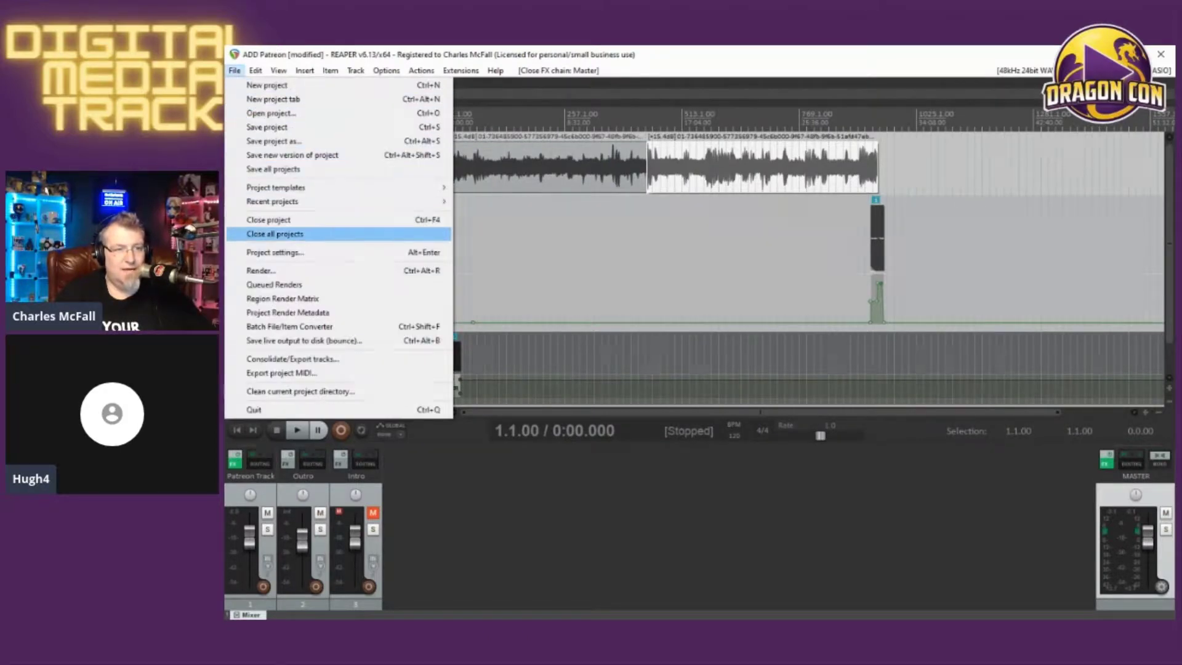
left_click(261, 270)
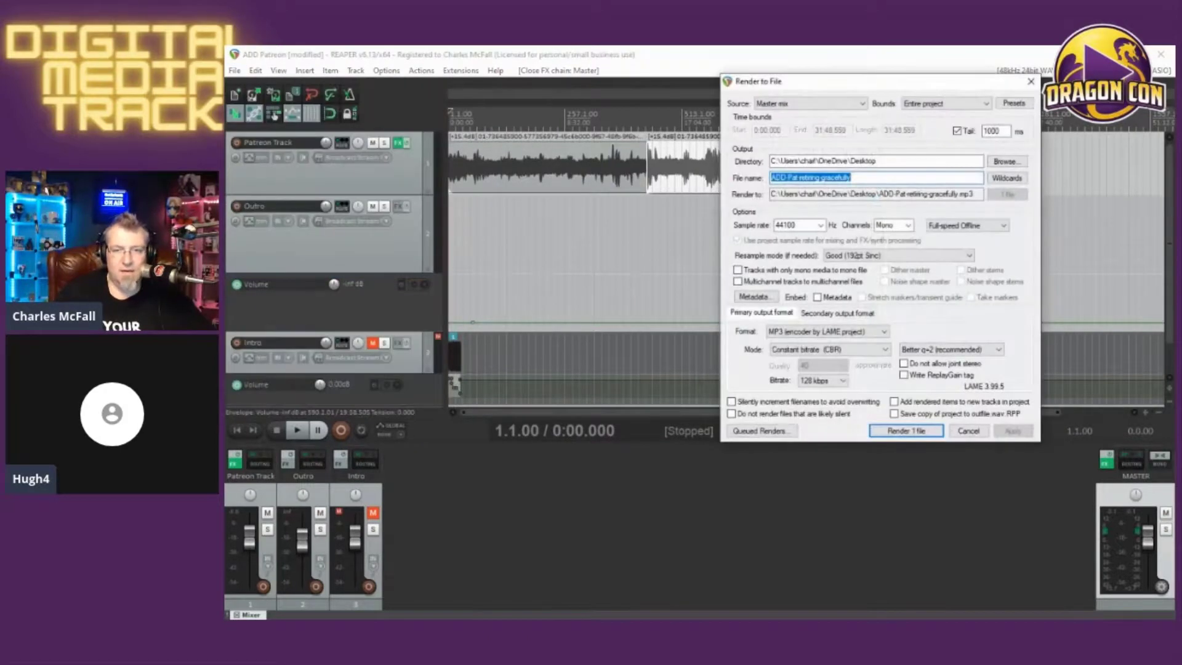
left_click(894, 402)
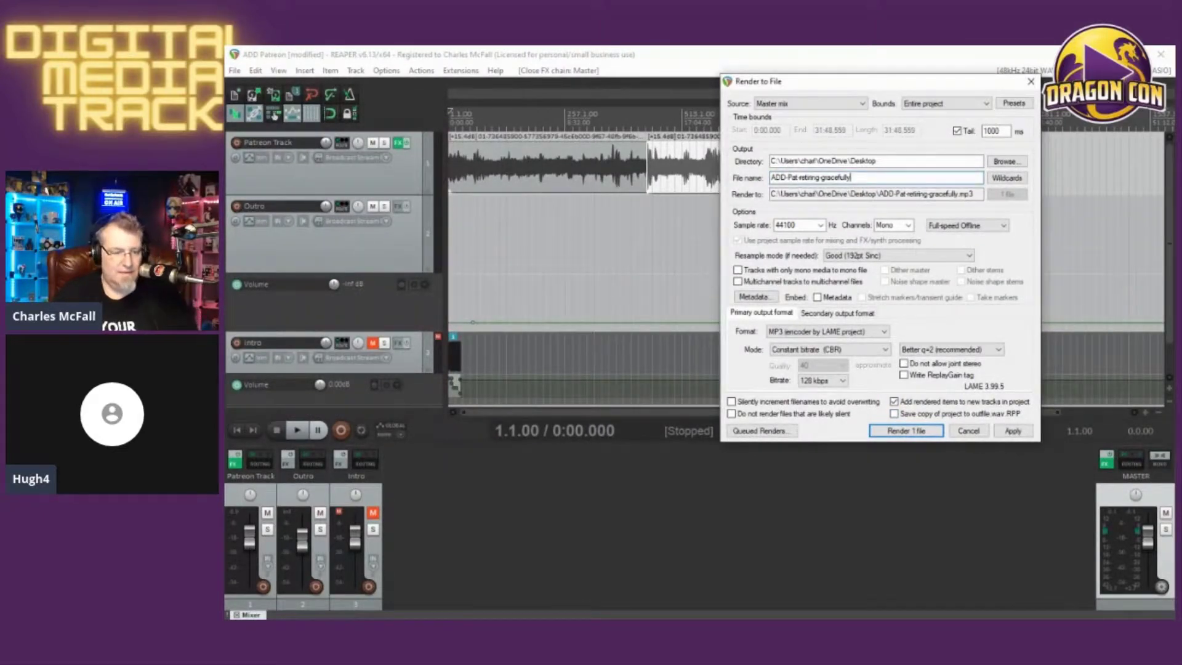
type("1")
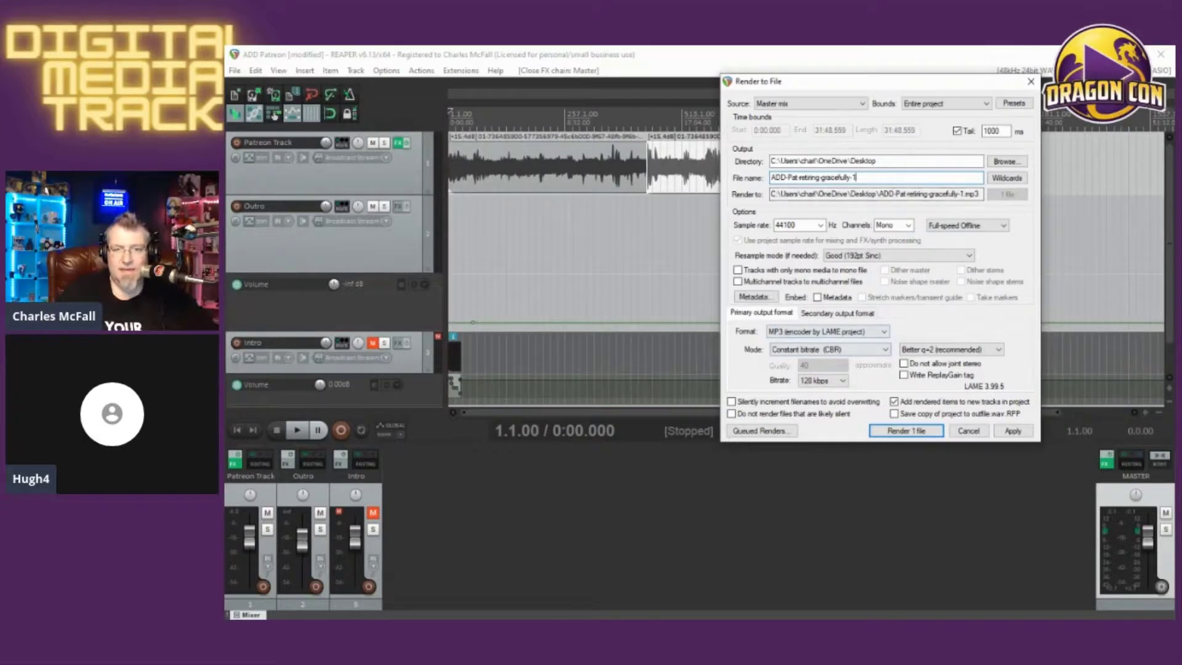
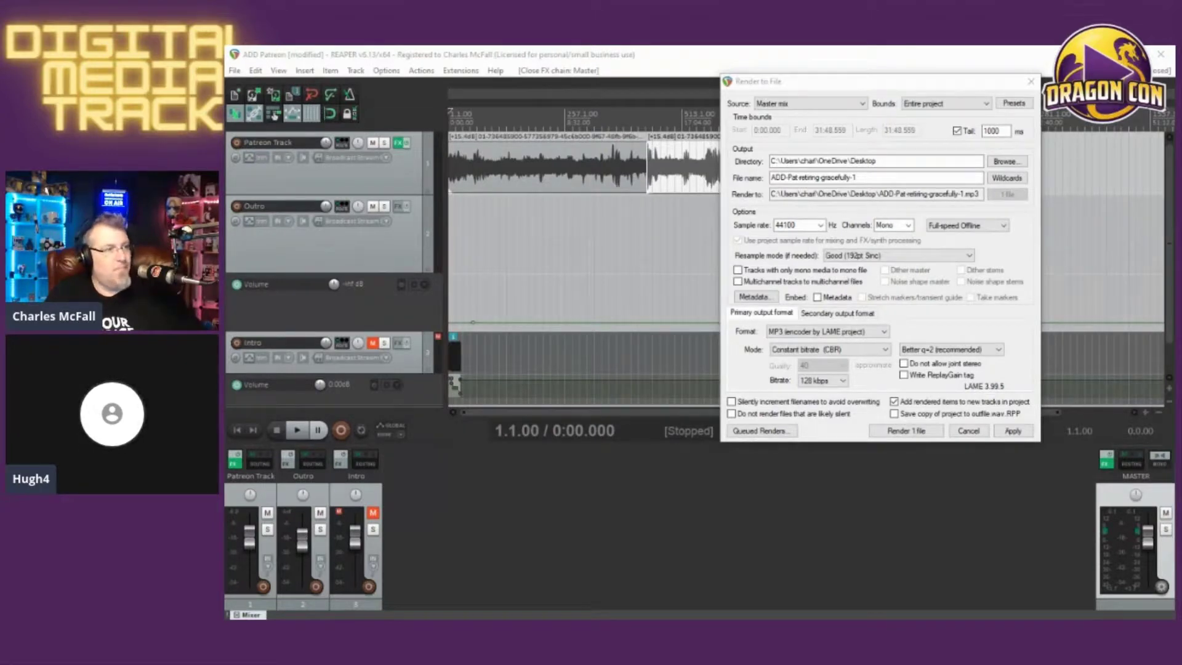
key("Return")
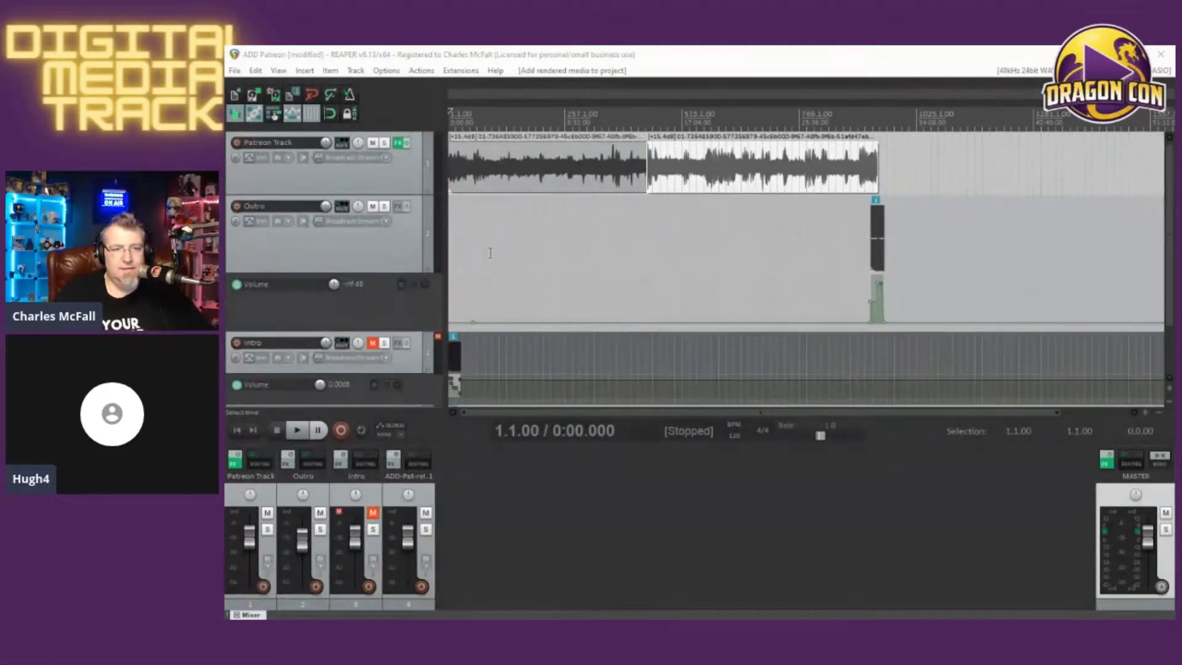
Step: Solo the newly rendered track, play it from the start, skip ahead to about 0:43 and stop playback
scroll(303, 213, "down", 3)
left_click(385, 351)
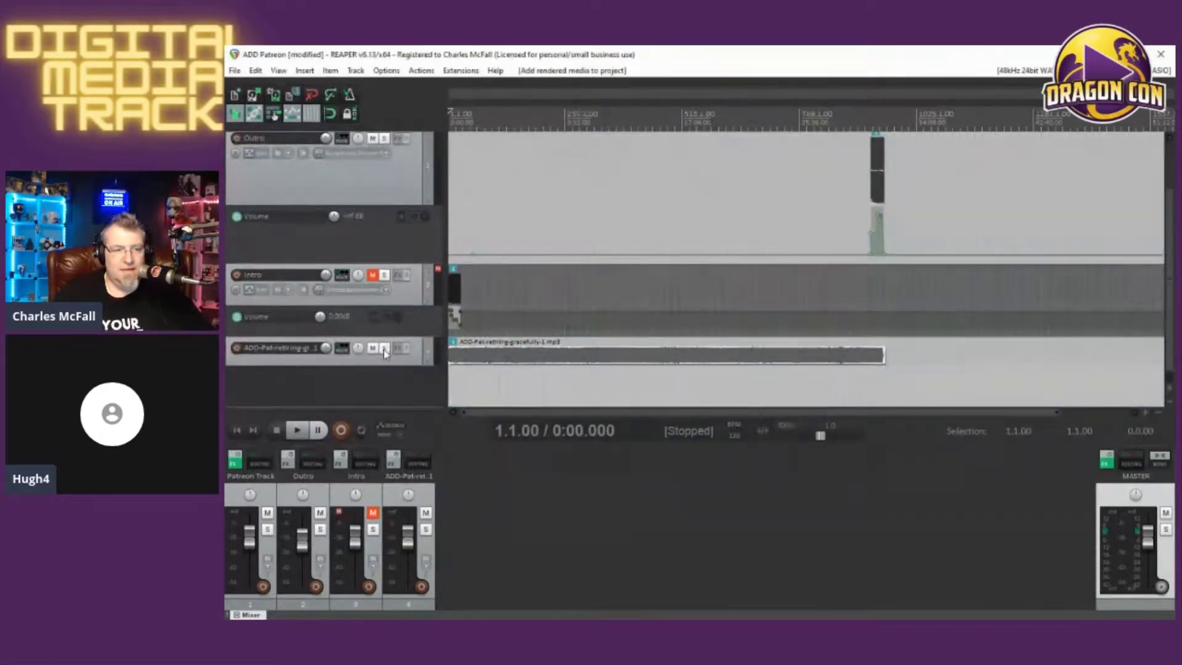
left_click(385, 351)
key("space")
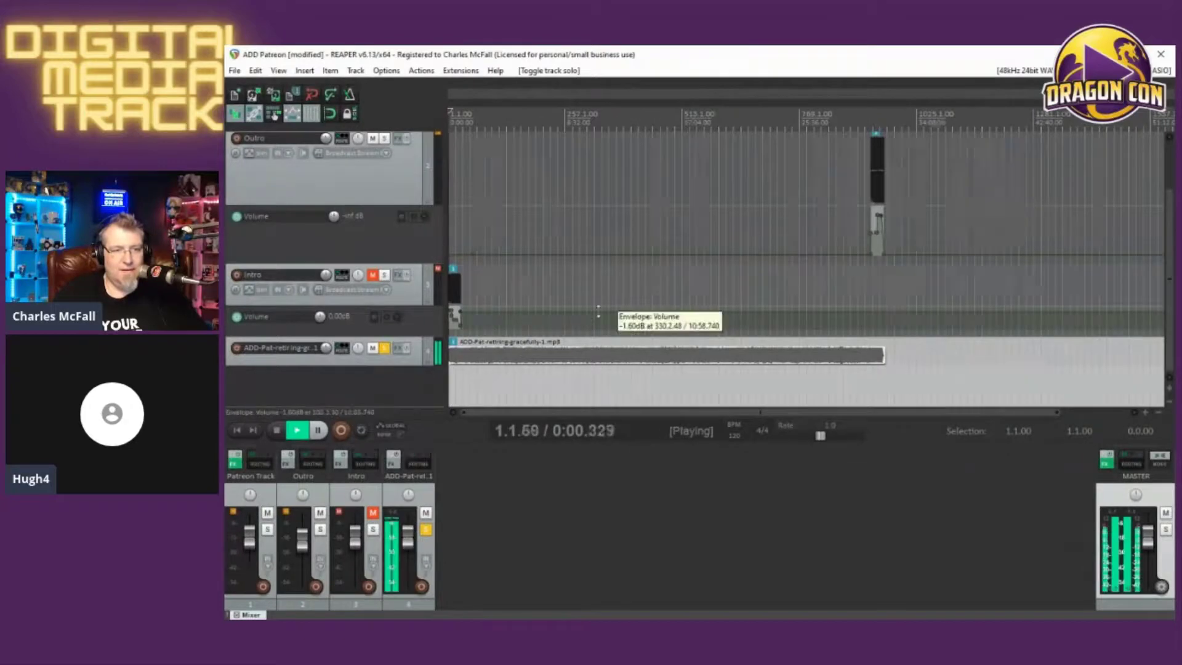
scroll(601, 330, "up", 3)
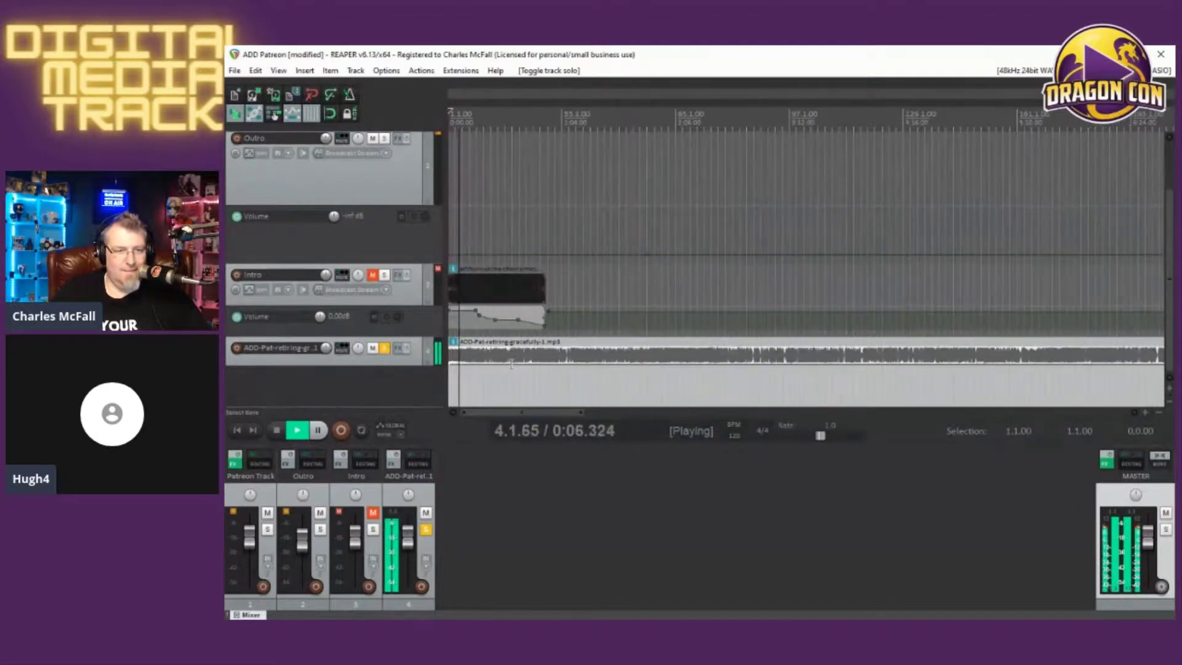
scroll(615, 351, "up", 8)
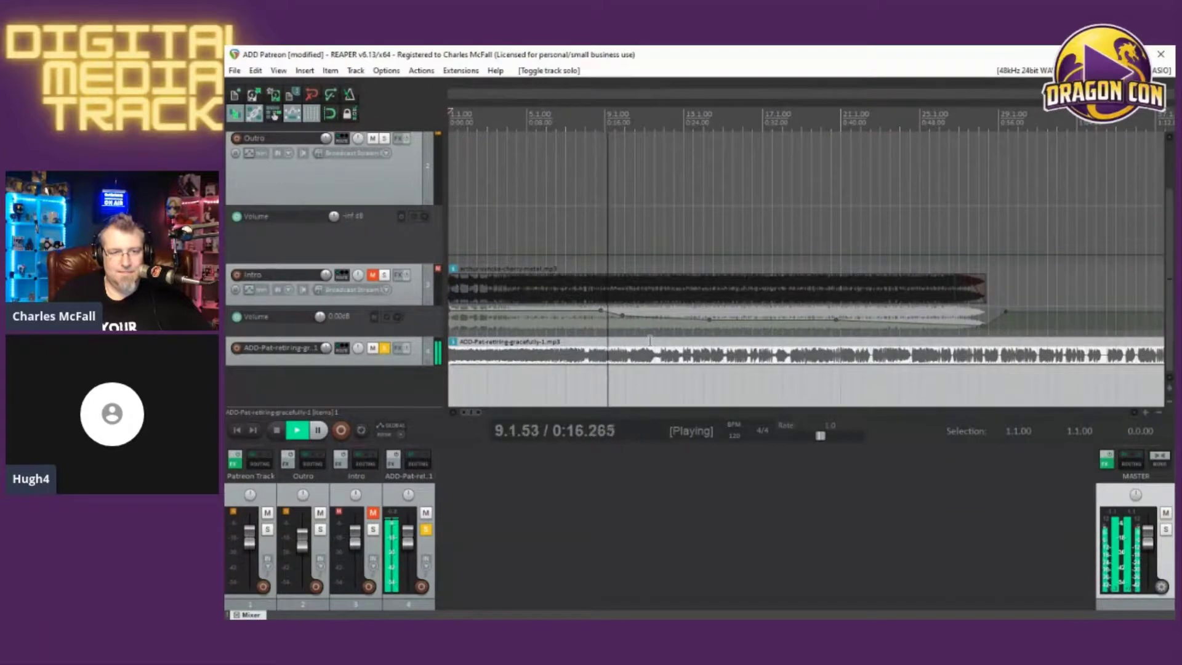
left_click(879, 103)
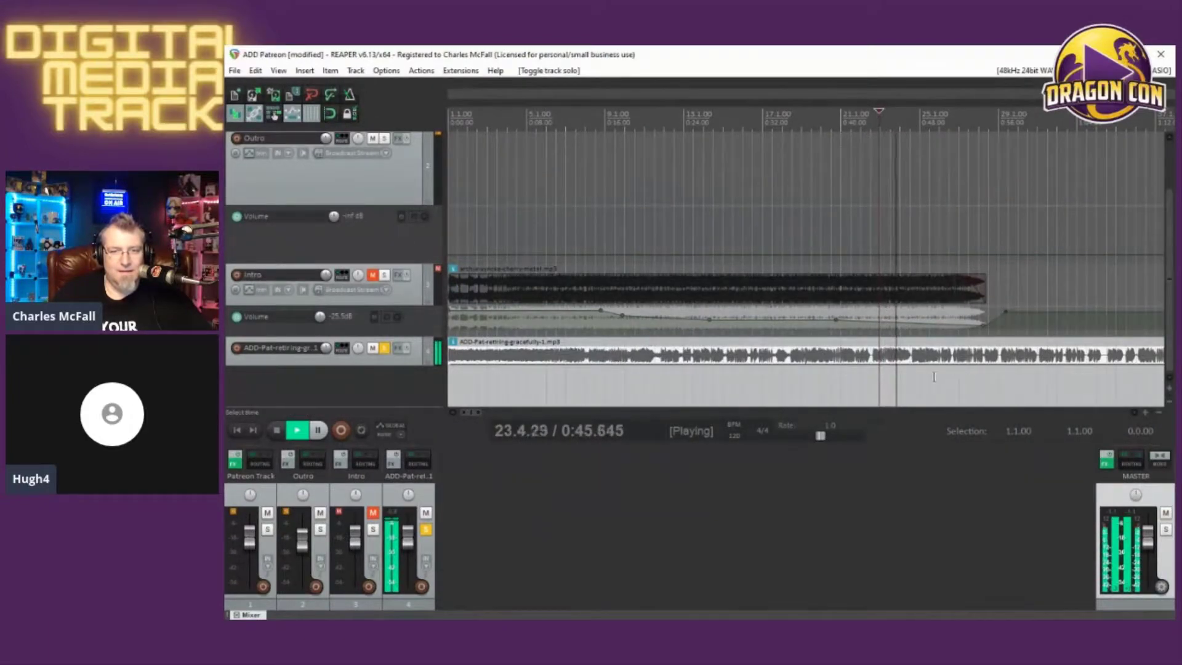
key("space")
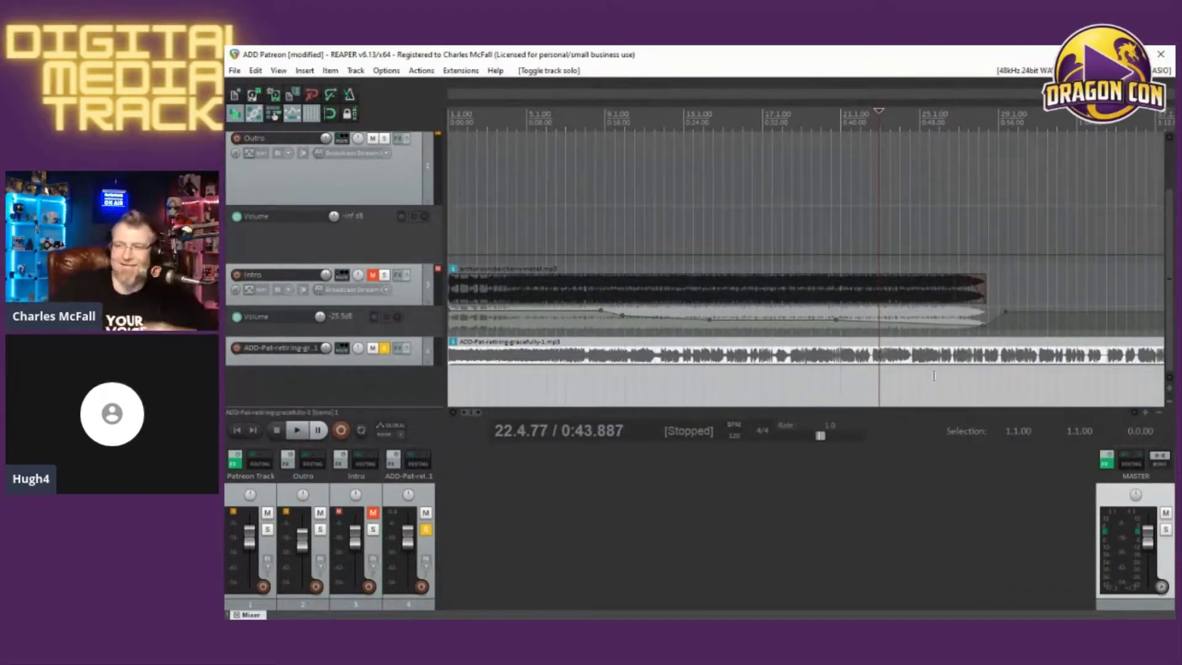
Step: Analyze the loudness of the selected items with the SWS Loudness tool and close its window
scroll(666, 318, "down", 3)
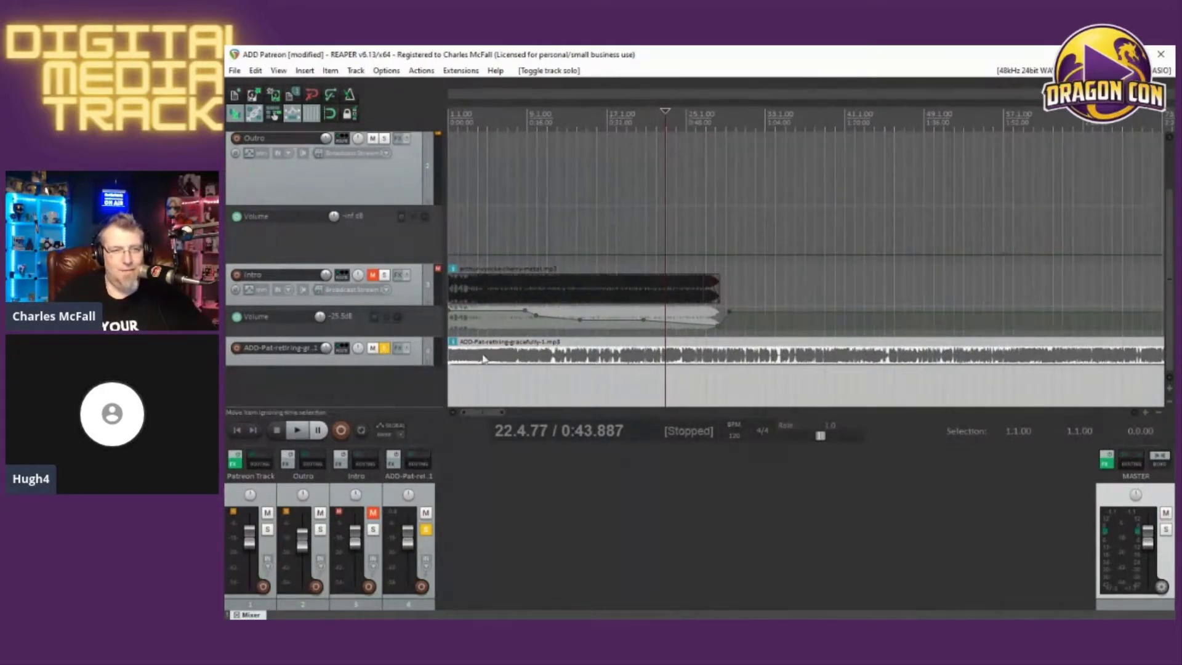
left_click(461, 71)
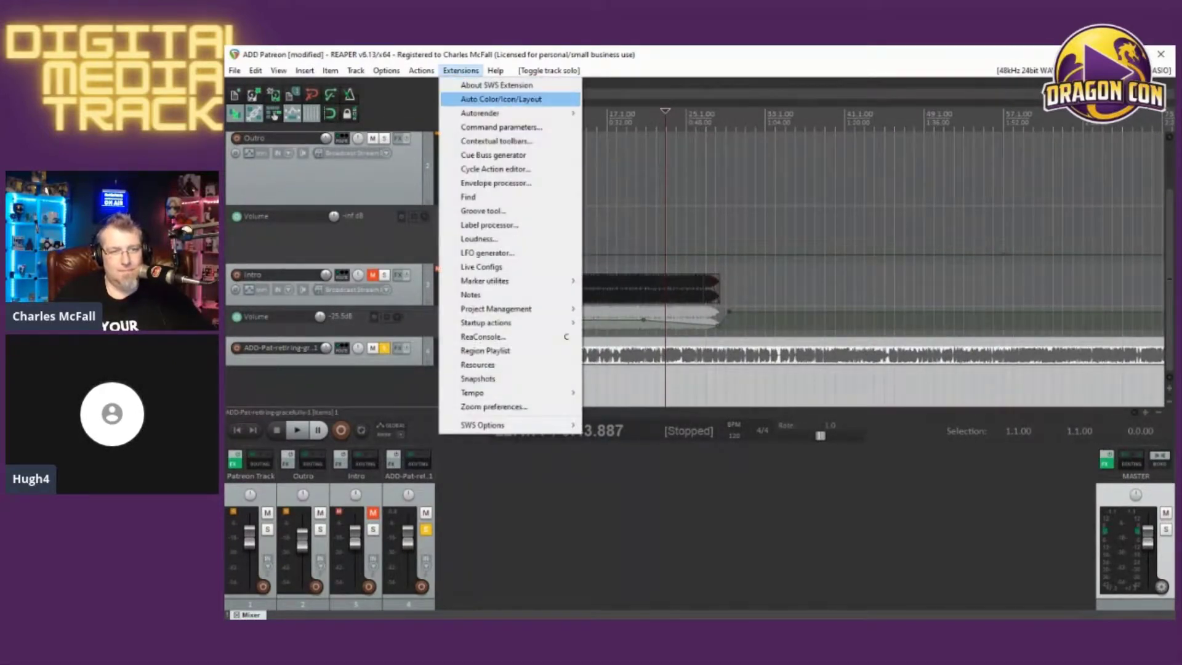
left_click(480, 239)
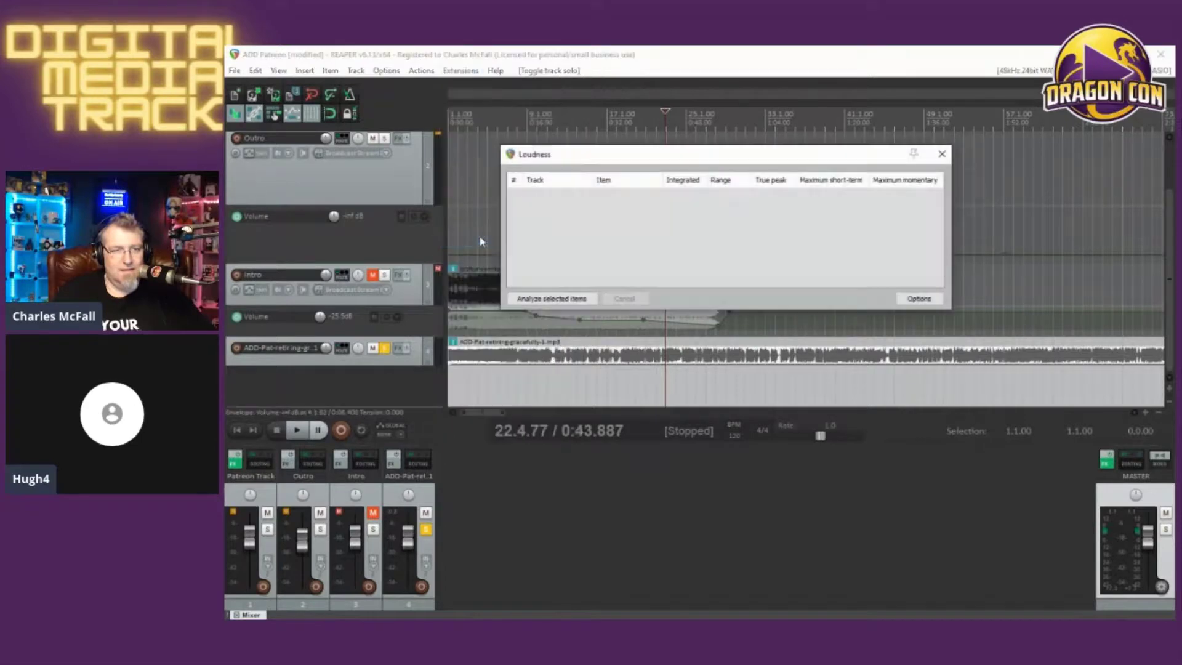
left_click(552, 299)
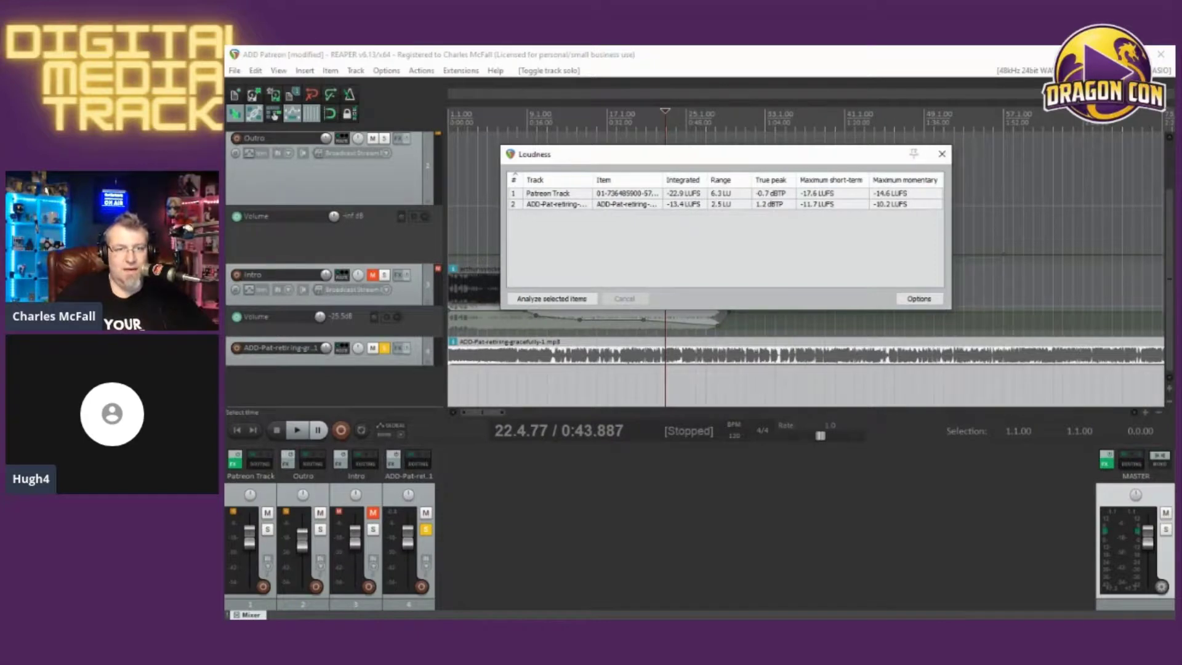
left_click(942, 154)
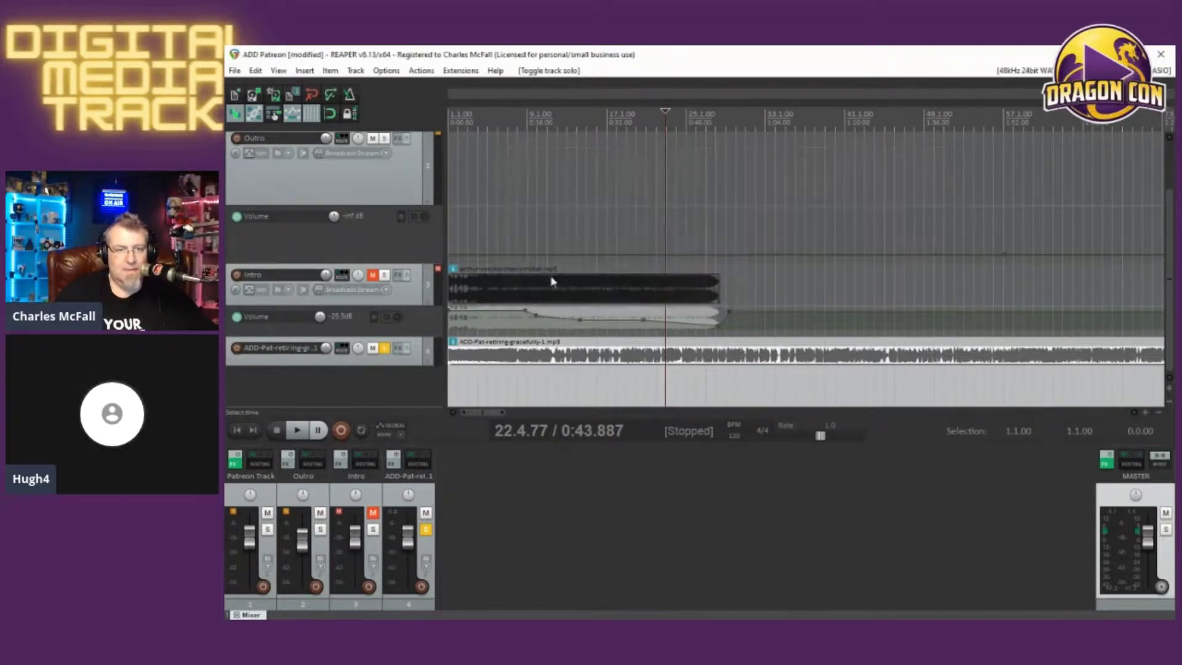
Step: Select the first recording item on the Patreon Track near its start and return to the rendered track
scroll(477, 321, "up", 5)
scroll(397, 232, "up", 2)
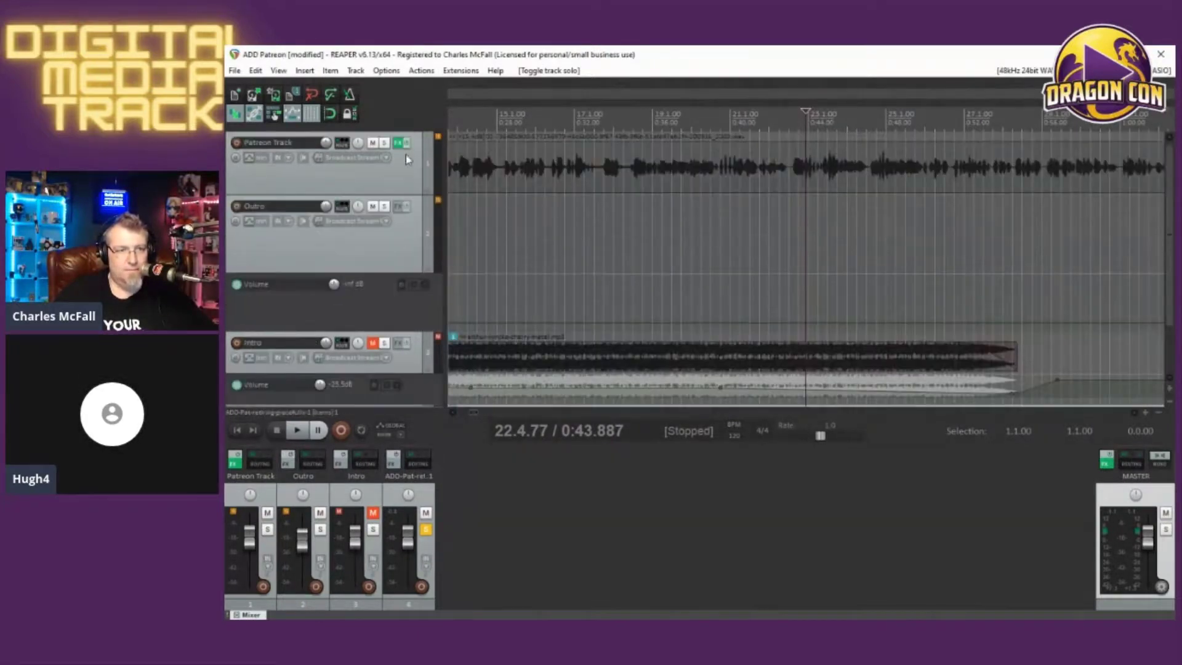
scroll(478, 173, "down", 3)
left_click(478, 173)
scroll(431, 255, "down", 2)
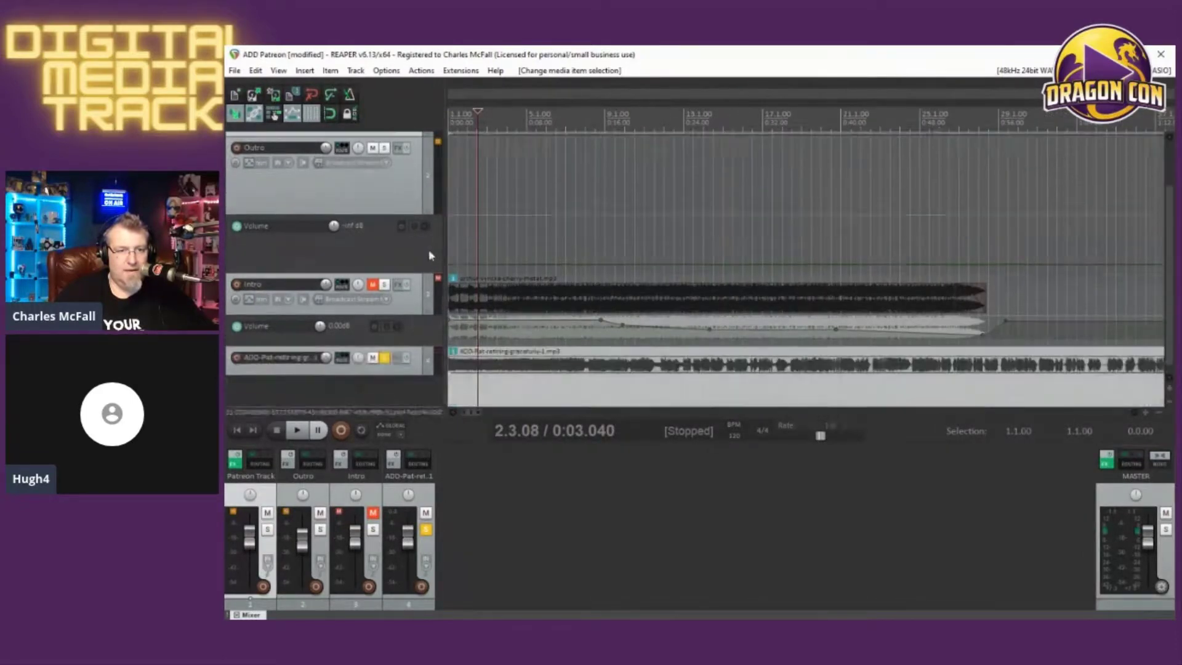
left_click(479, 363)
scroll(571, 293, "up", 3)
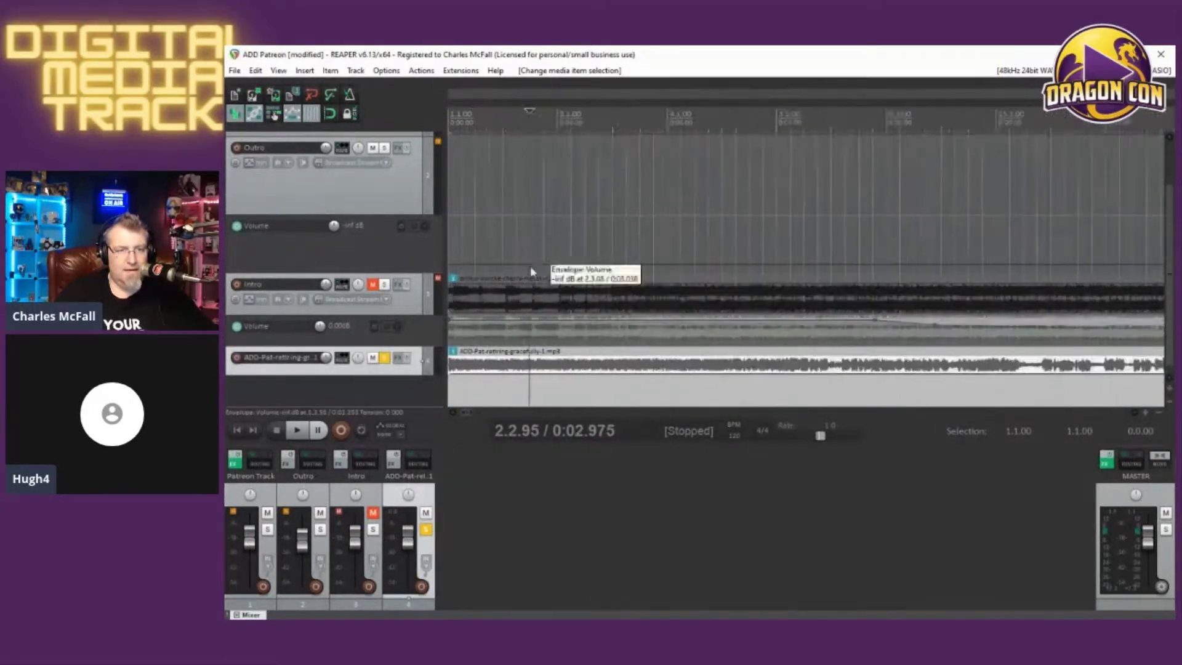
scroll(520, 376, "down", 2)
left_click(527, 372)
left_click(531, 373)
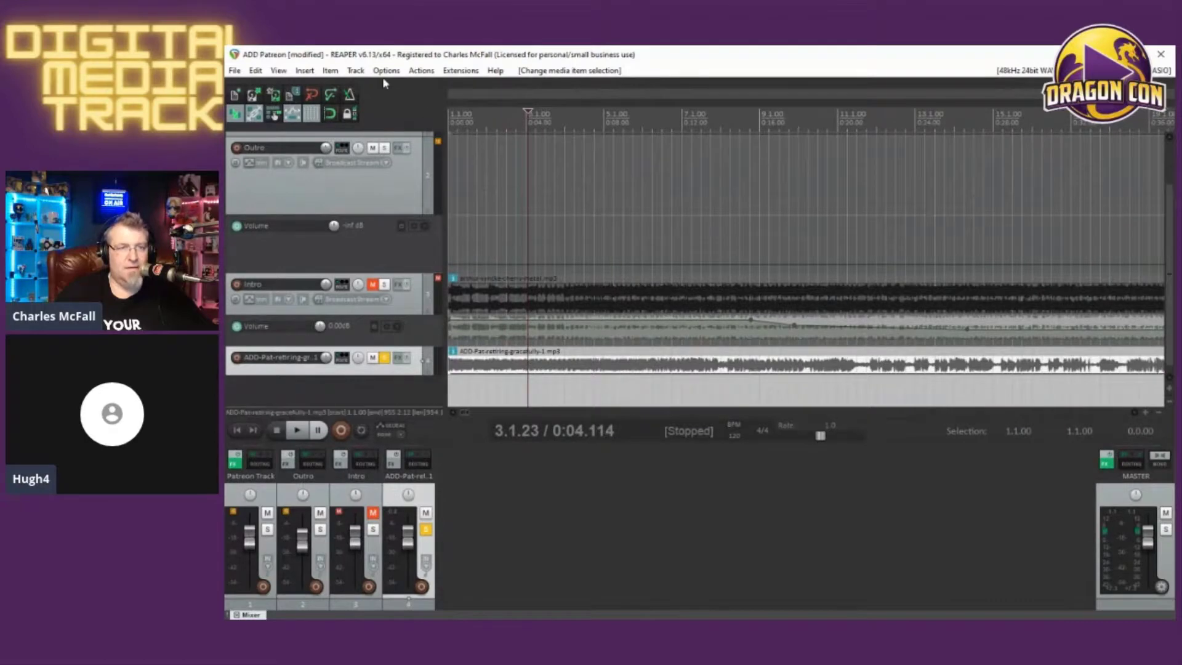
left_click(460, 70)
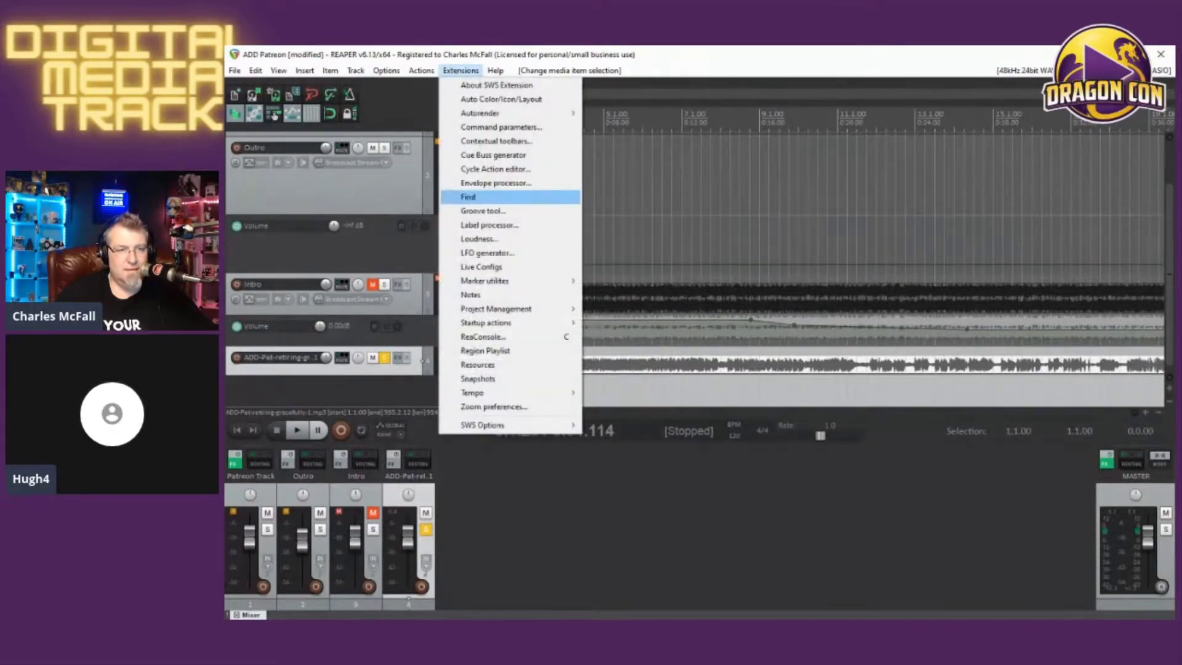
left_click(654, 64)
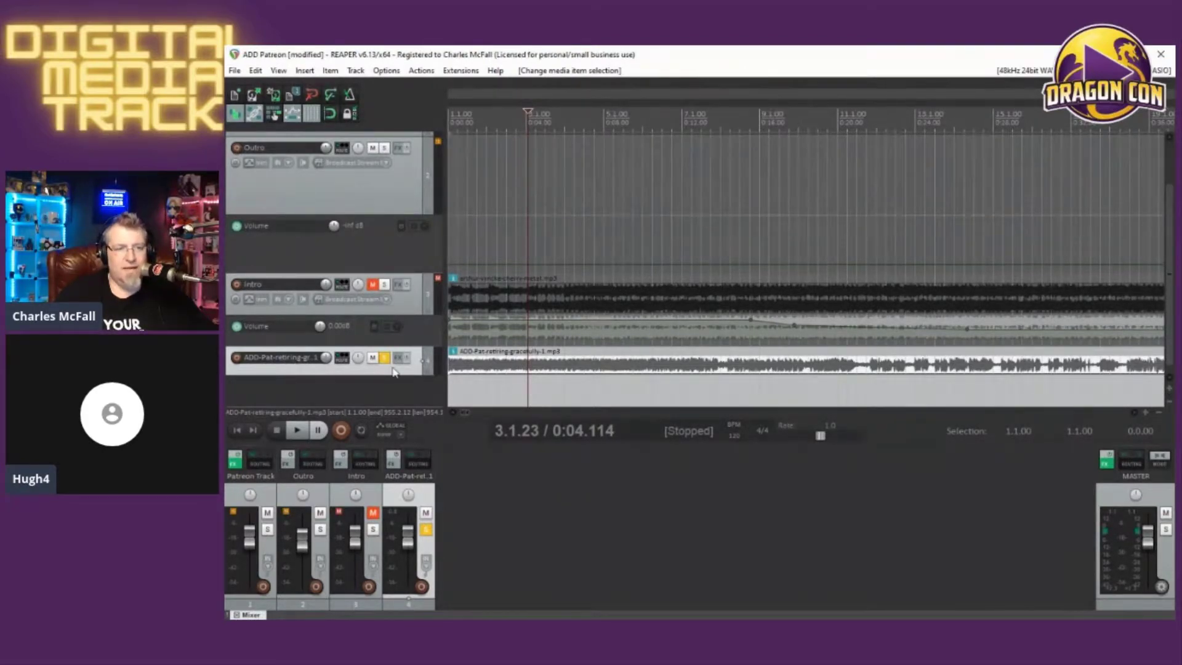
left_click(499, 380)
left_click(490, 397)
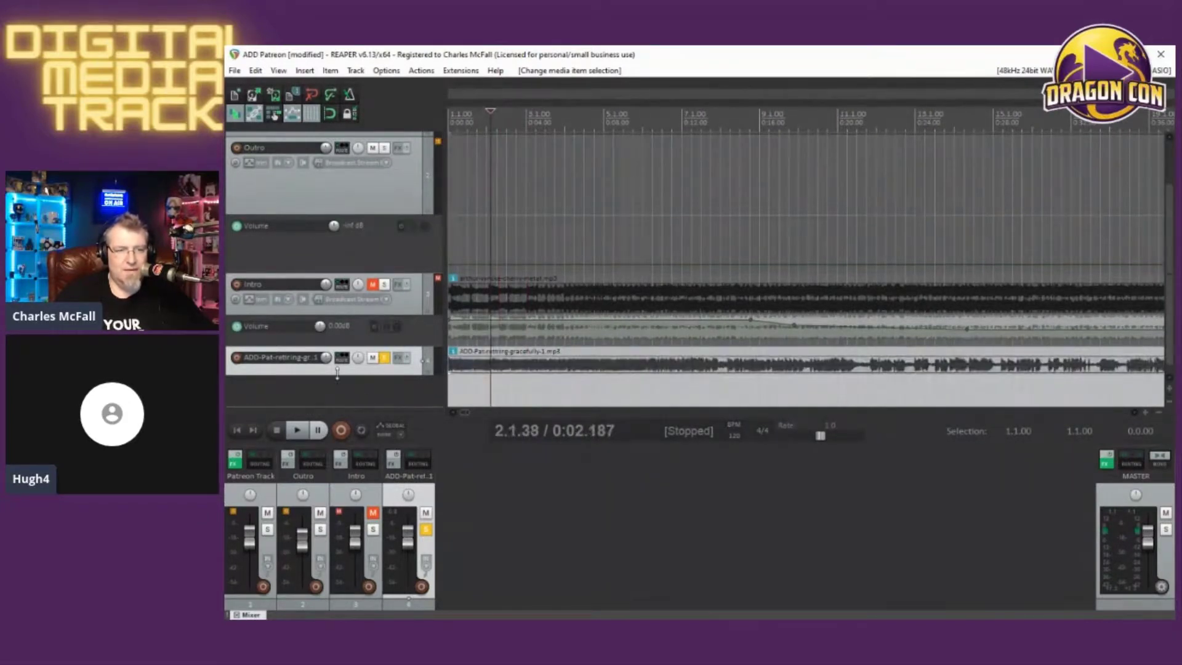
left_click(372, 392)
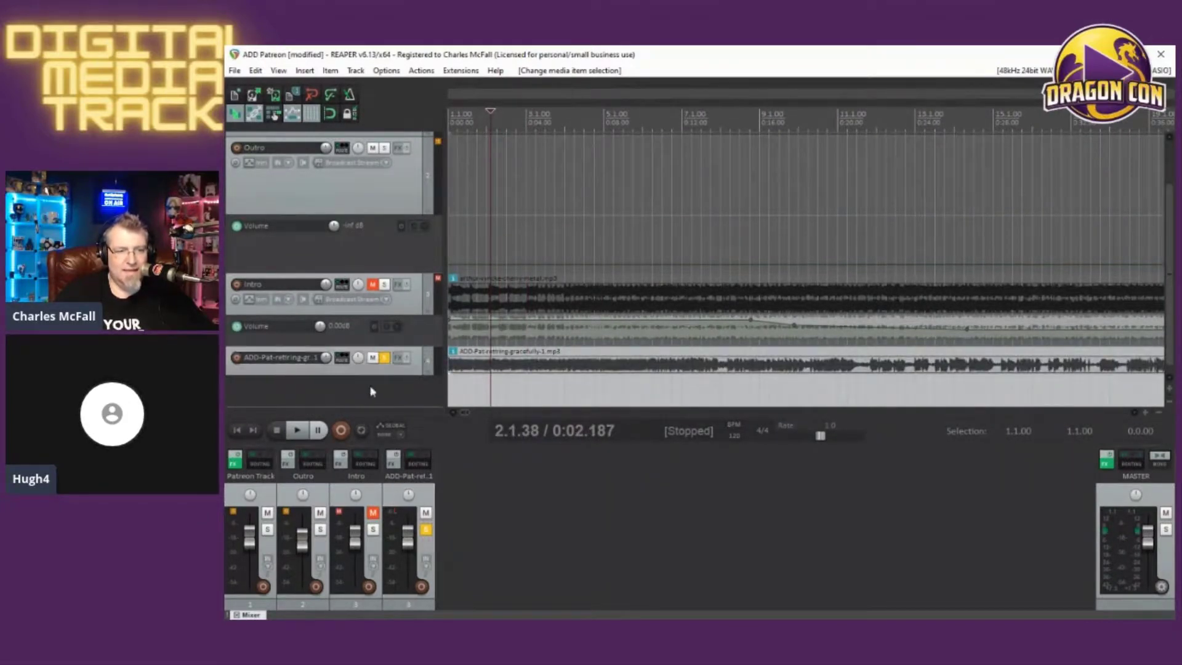
Step: Analyze the loudness of only the rendered ADD-Pat-retiring-gracefully-1 item with the SWS Loudness tool and close its window
left_click(468, 368)
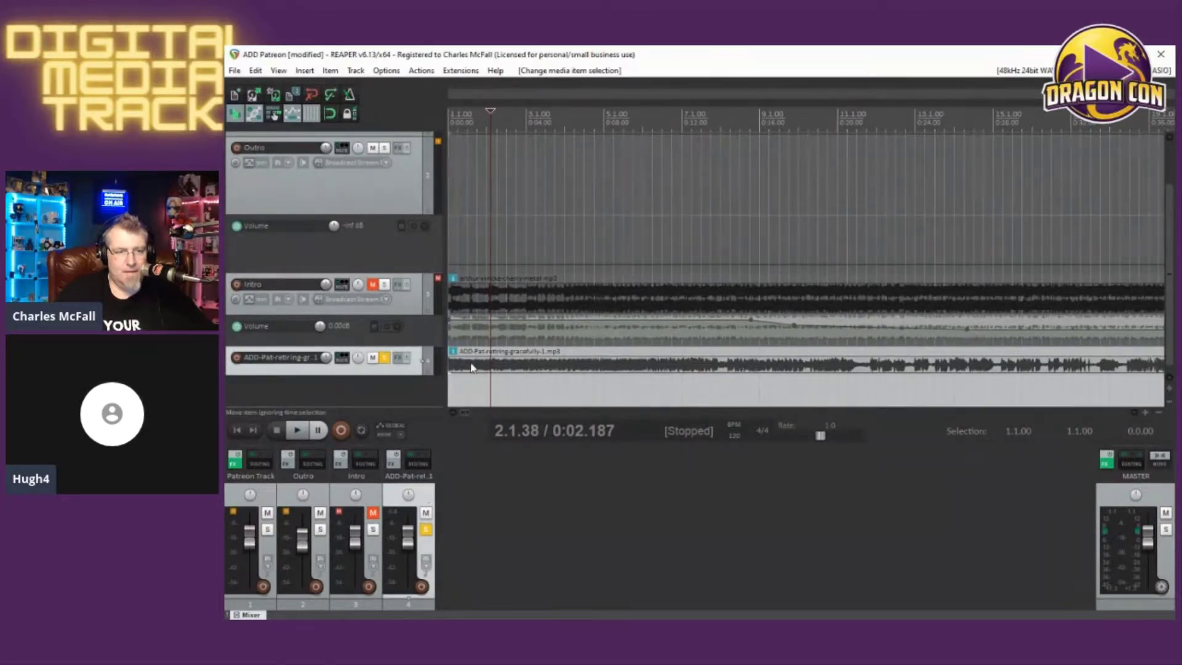
left_click(461, 71)
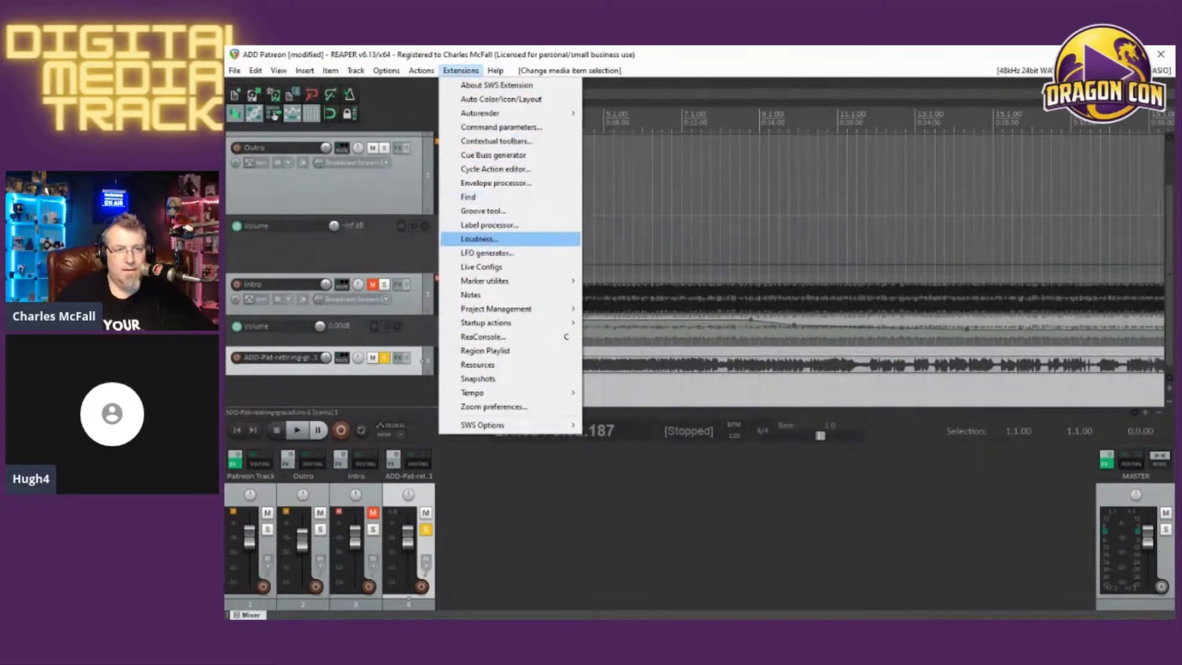
left_click(492, 240)
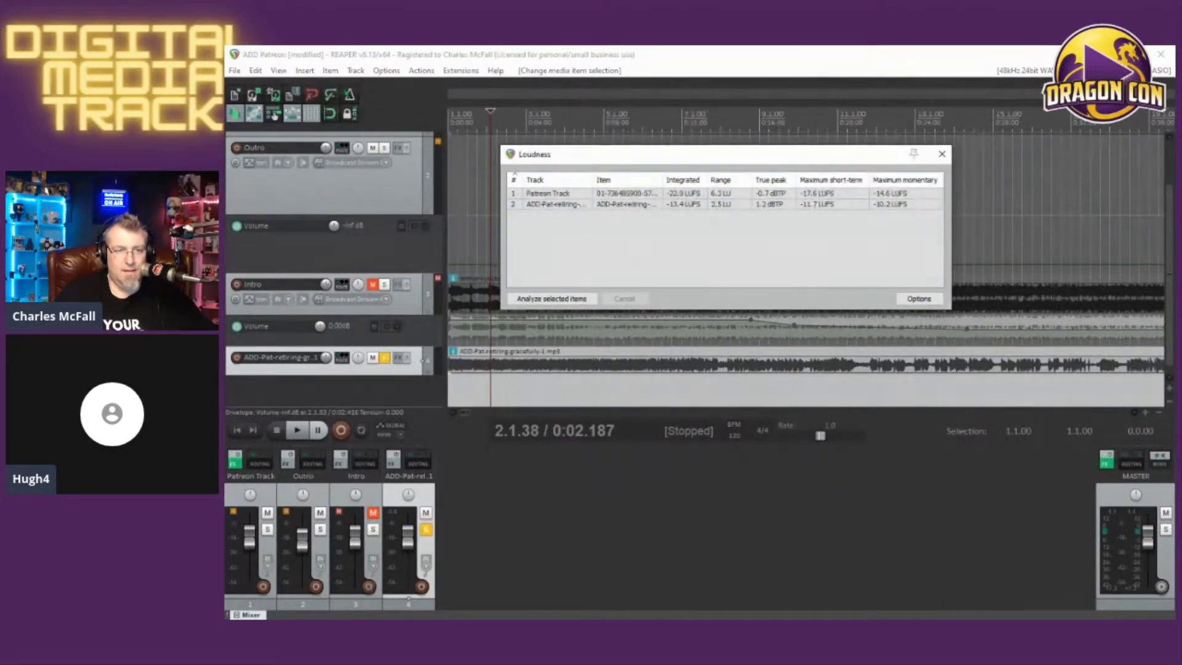
left_click(552, 299)
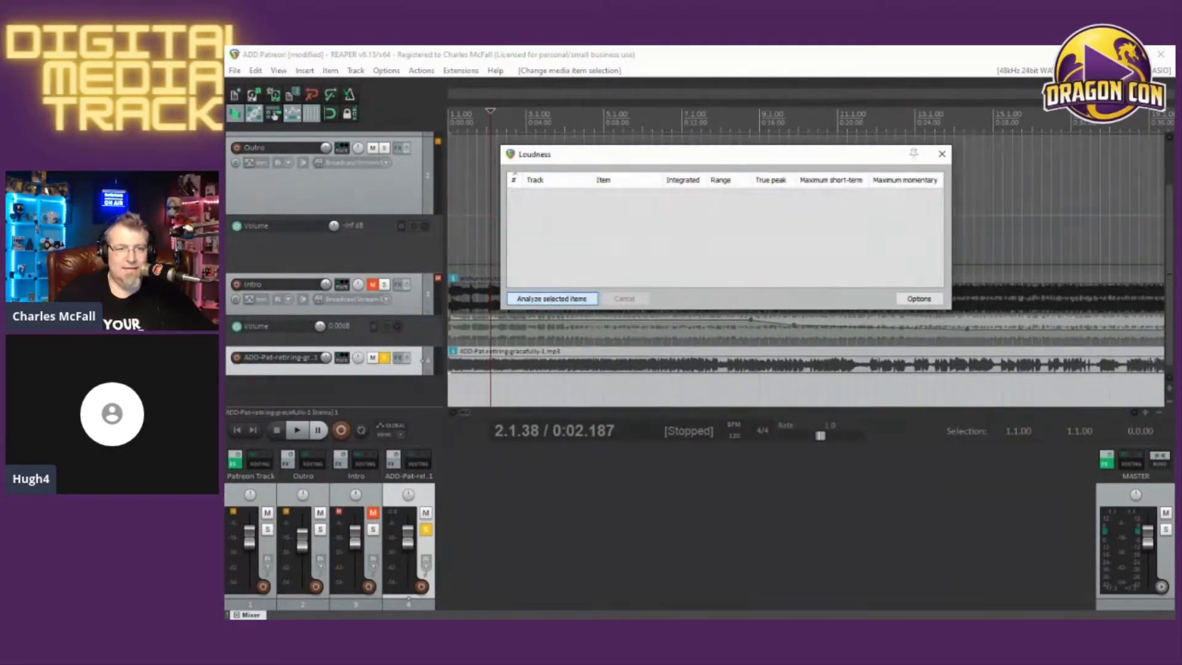
left_click(469, 369)
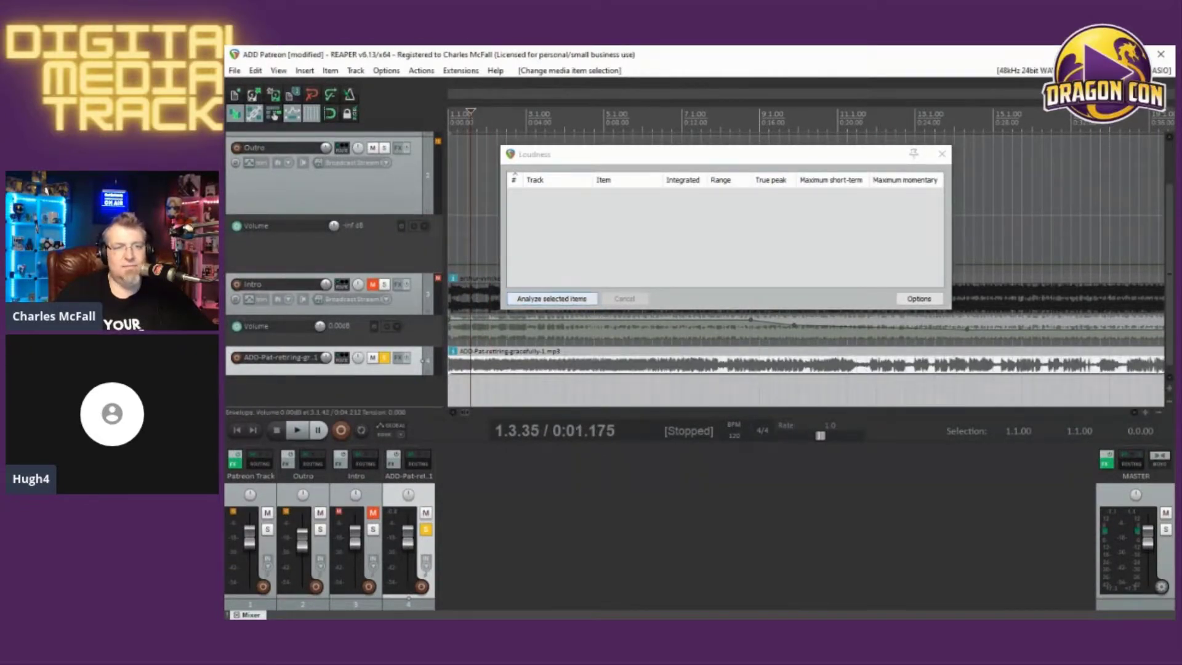
left_click(551, 299)
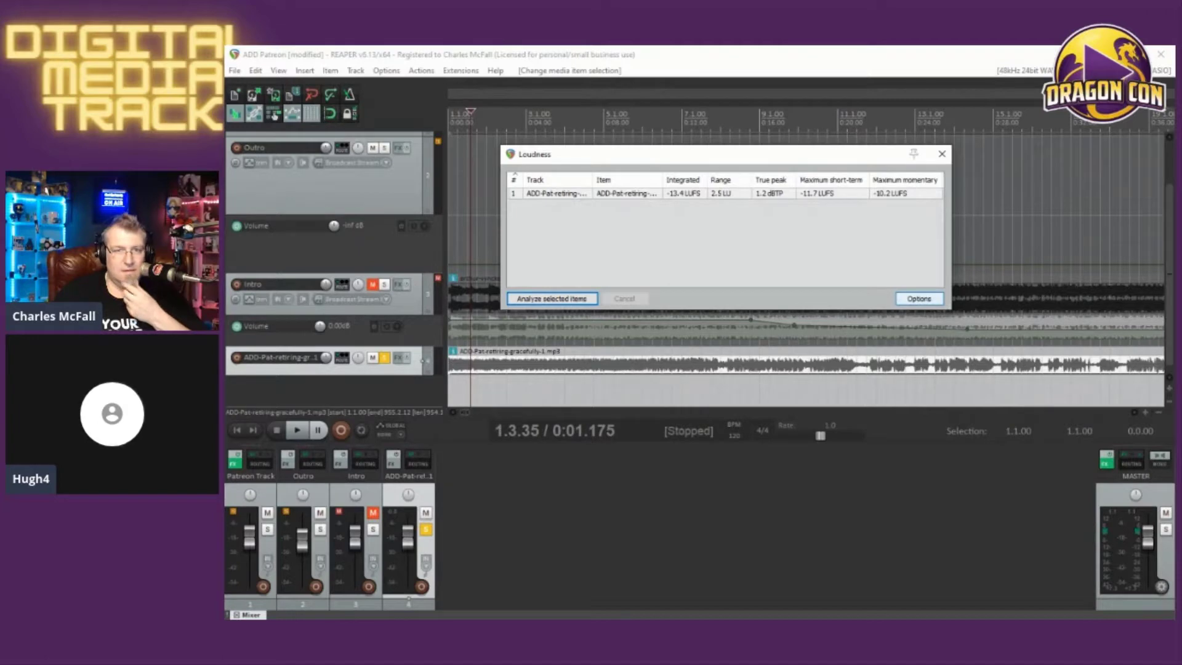
left_click(941, 154)
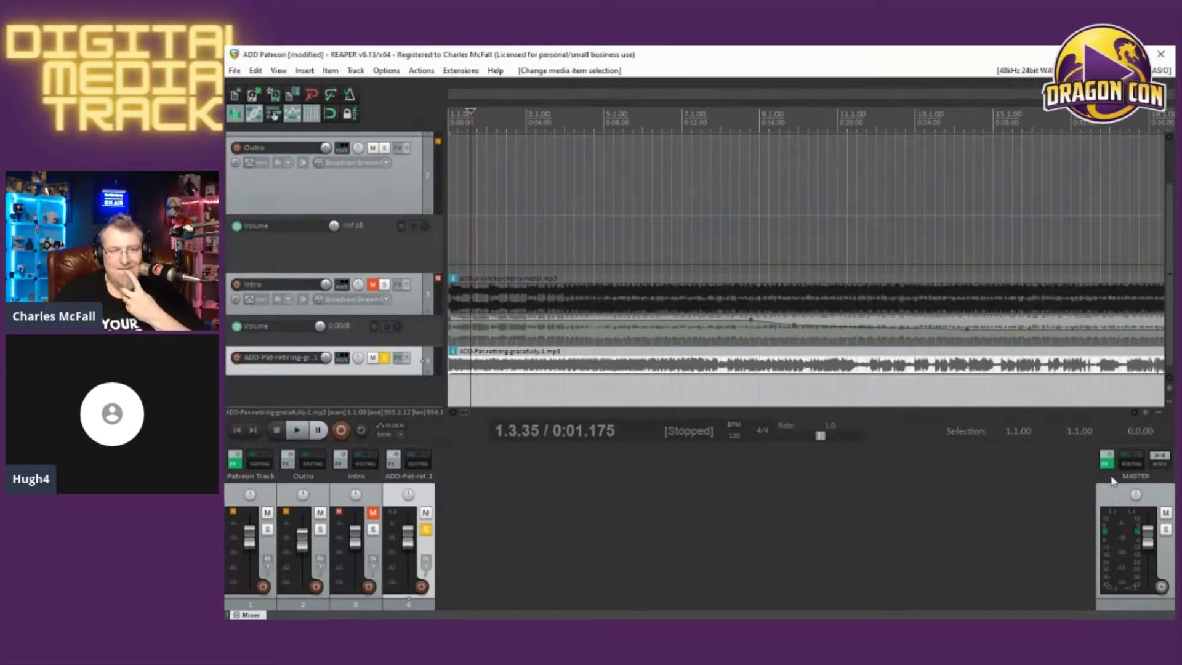
Step: Raise the Master Limiter threshold on the master track to -12.7 dB and close the effects window
left_click(1106, 461)
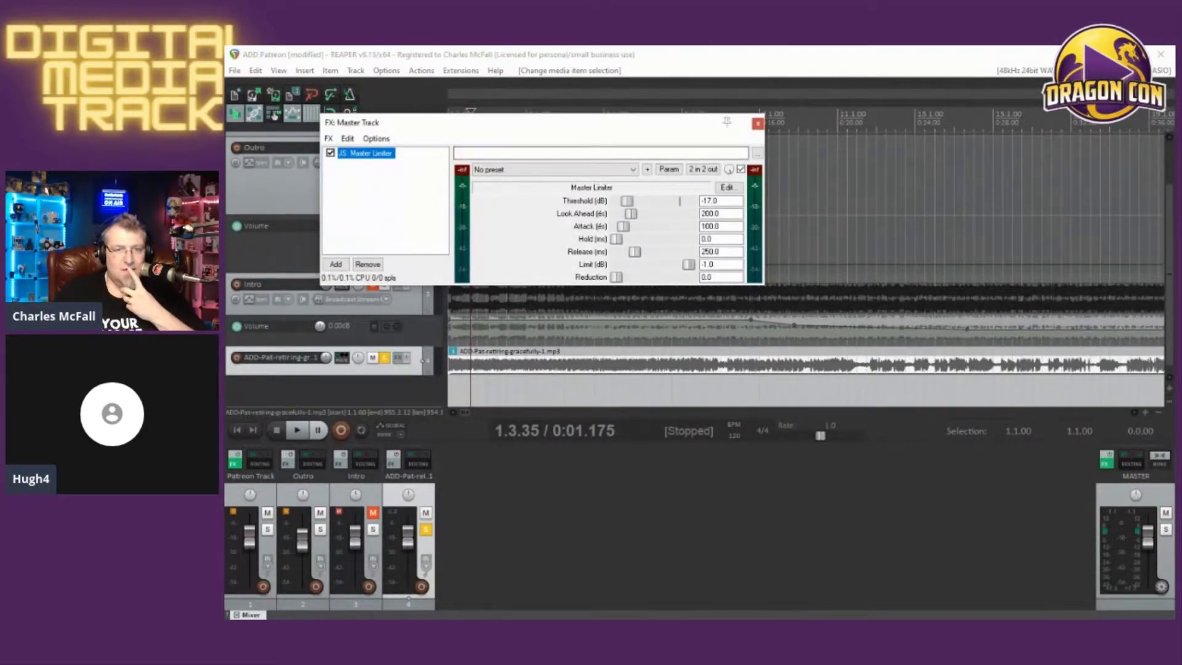
left_click(1106, 459)
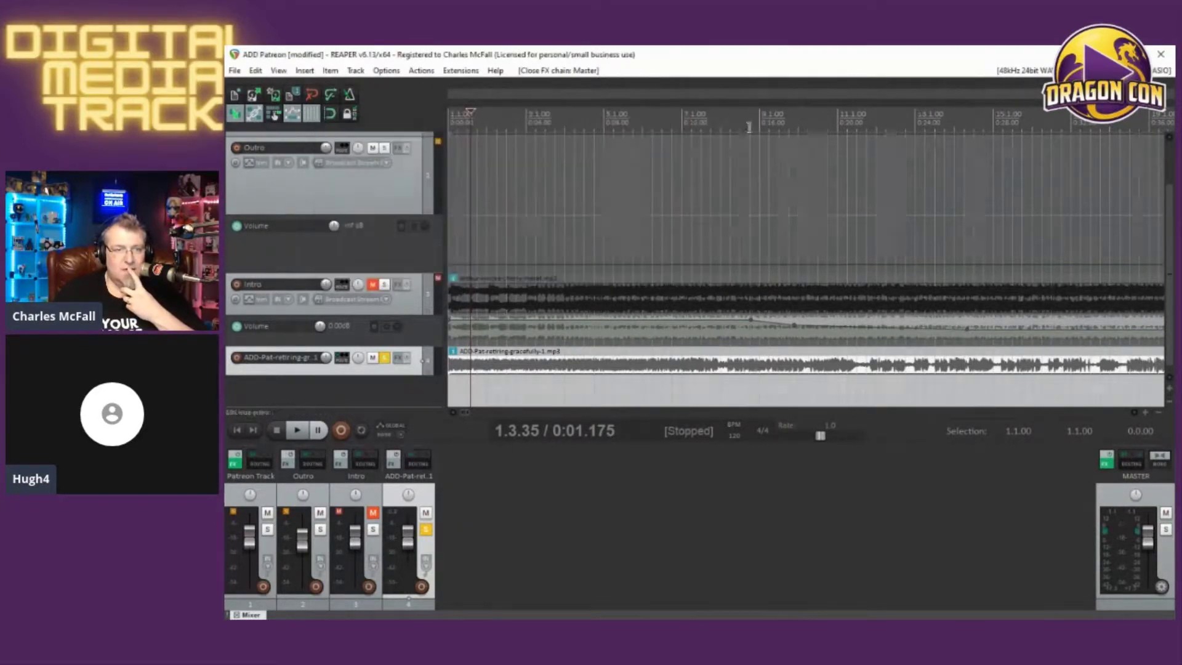
left_click(1106, 460)
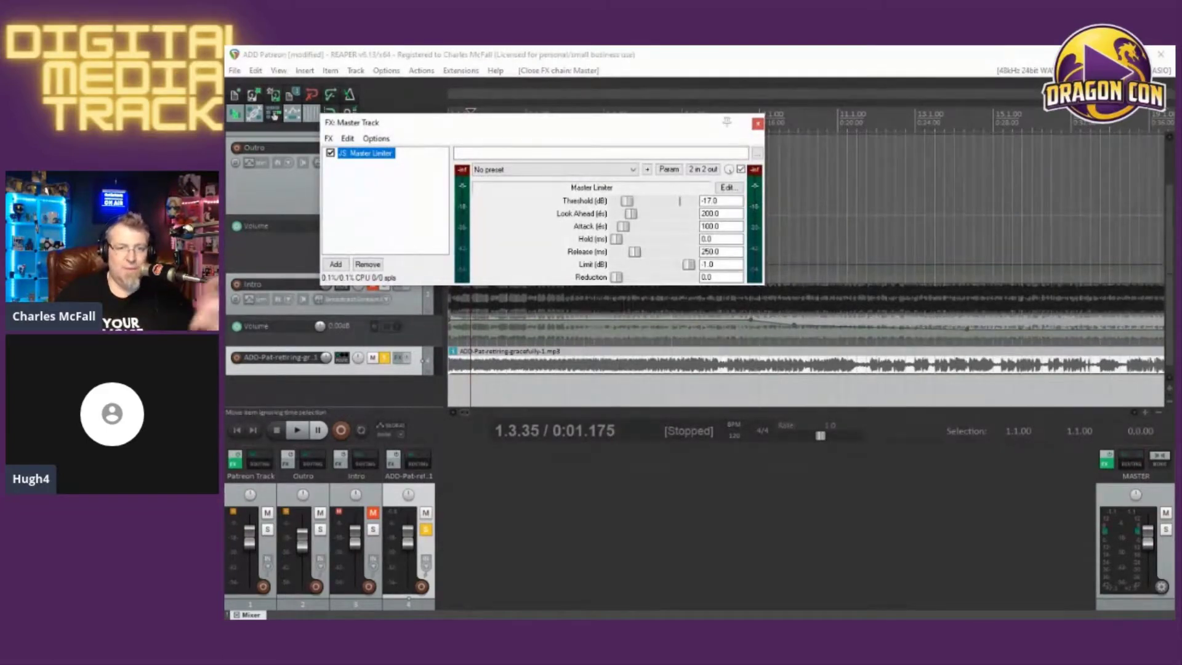
left_click_drag(627, 200, 635, 201)
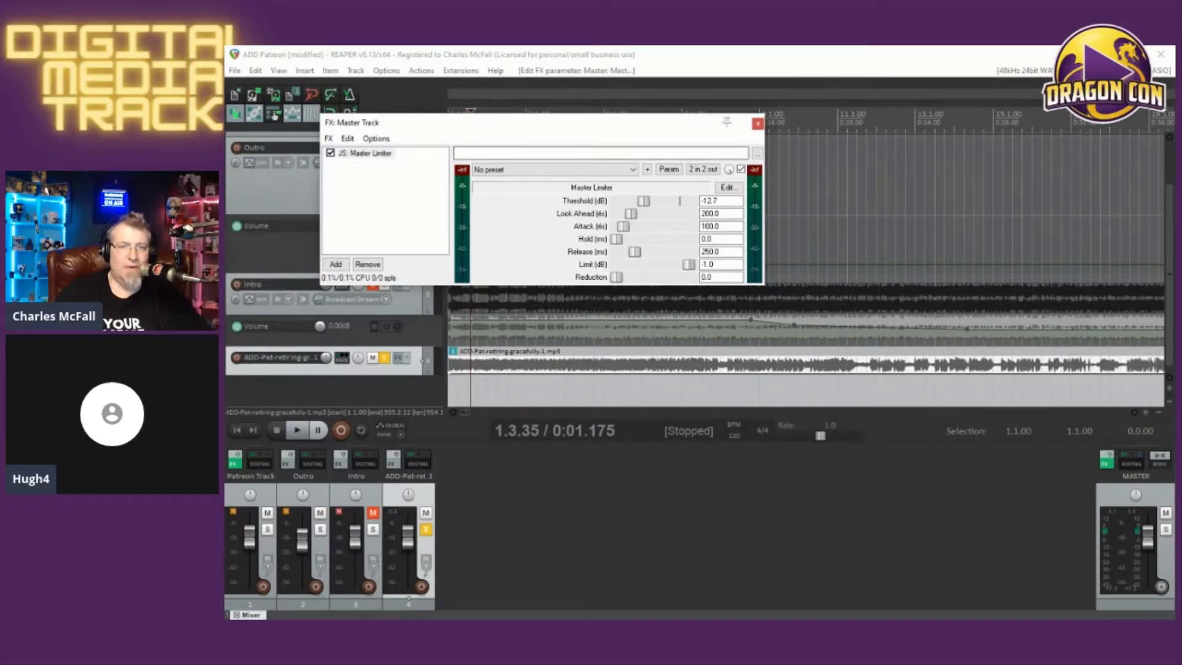
left_click(757, 123)
Step: Normalize the rendered ADD-Pat-retiring-gracefully-1 item to -23 LUFS with the SWS Loudness tool and close its window
right_click(616, 369)
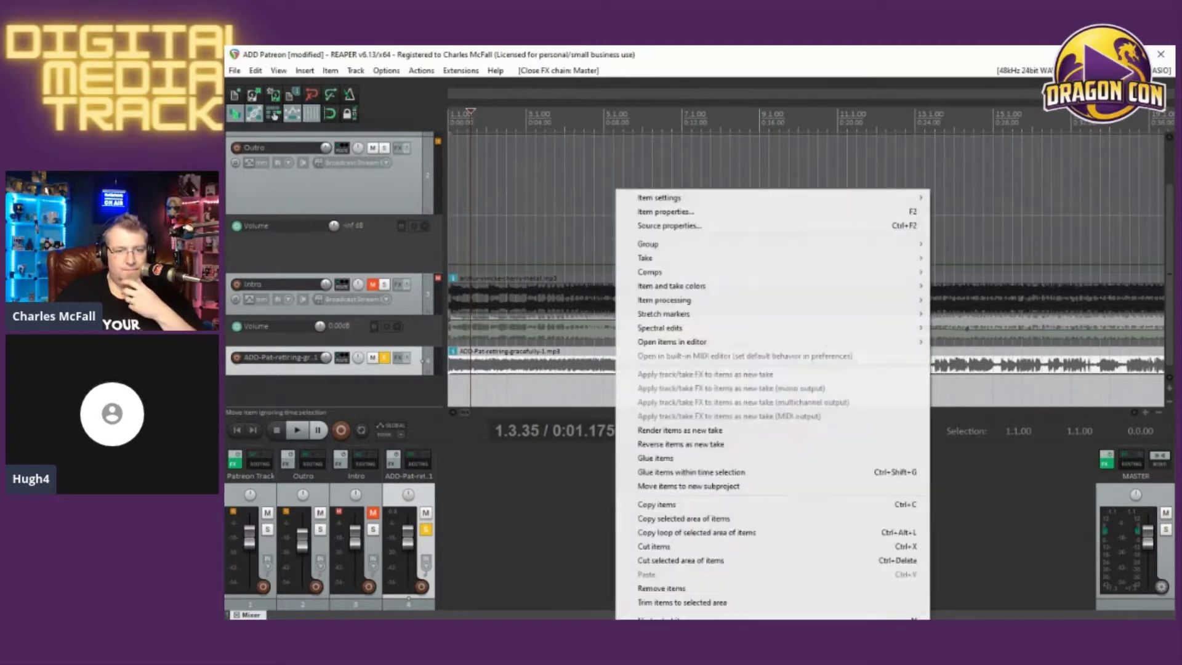
key("Escape")
left_click(583, 368)
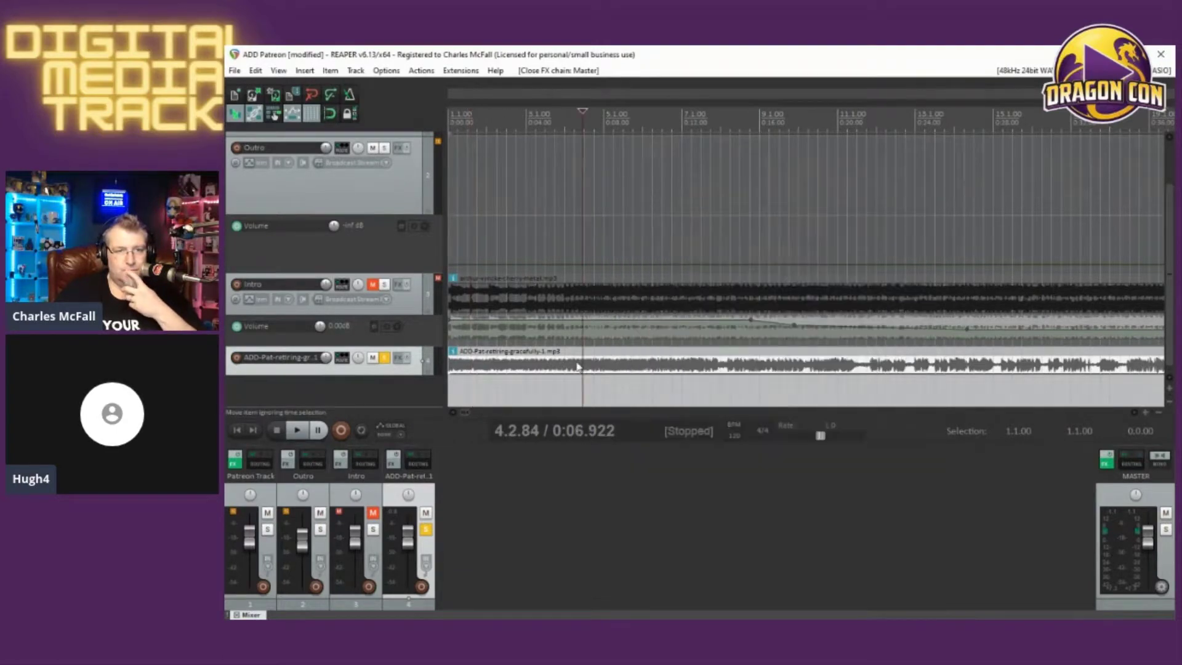
left_click(460, 71)
left_click(479, 238)
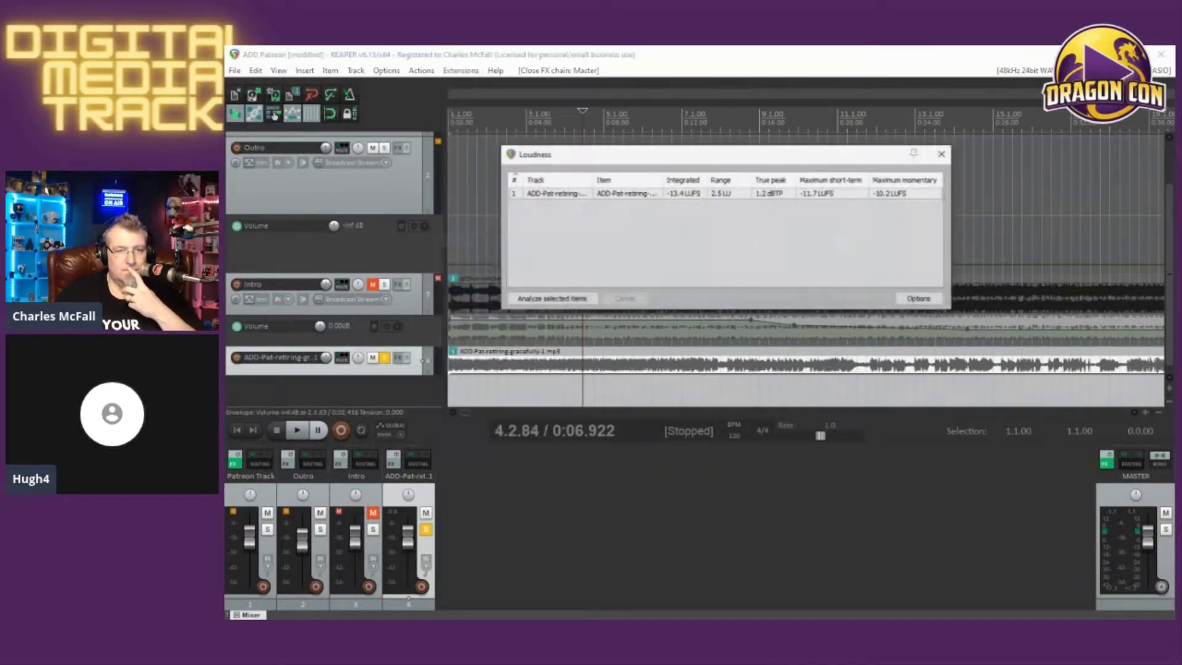
right_click(585, 193)
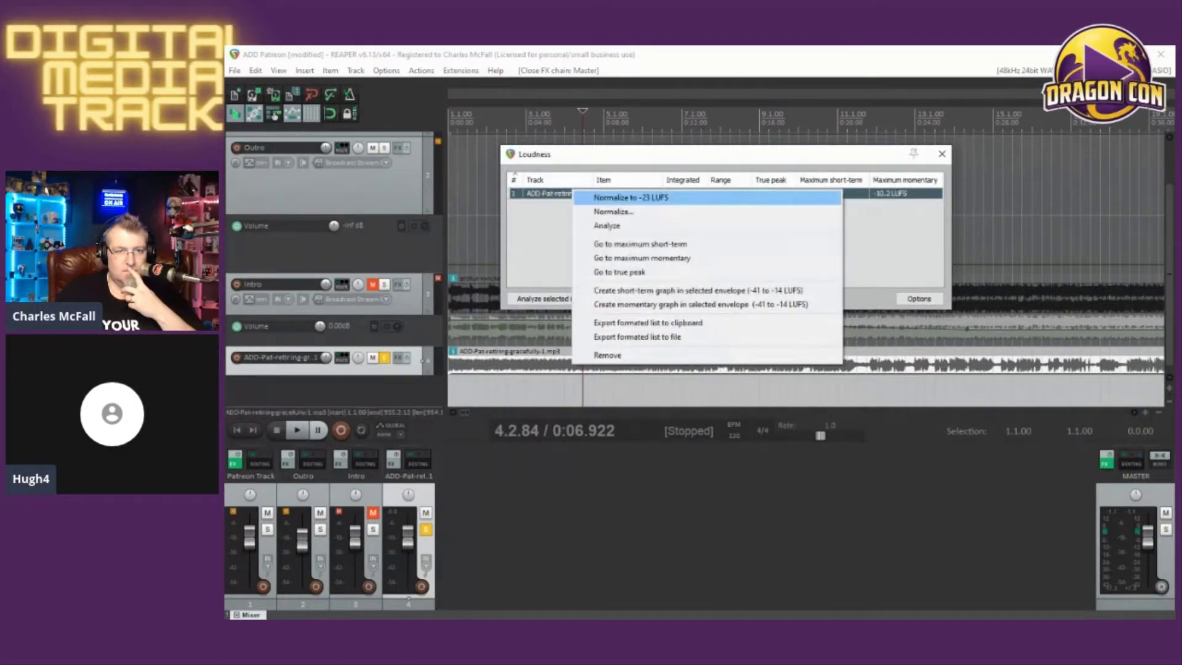
left_click(621, 197)
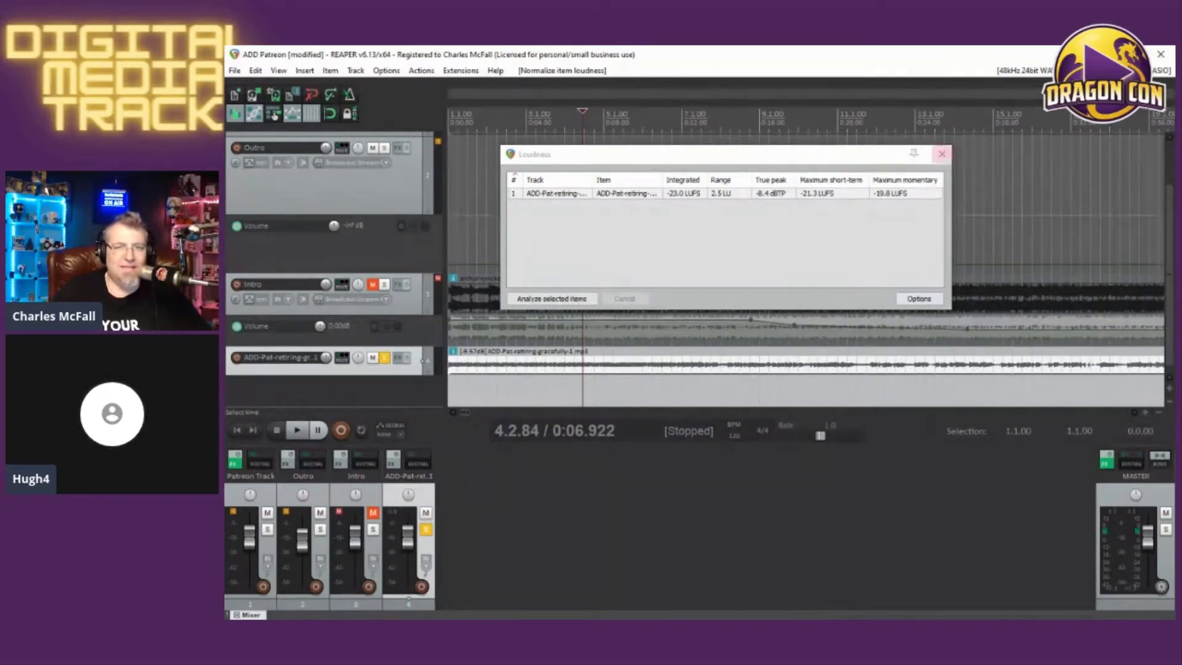
left_click(942, 153)
Step: Play the normalized item twice from about 0:14, stop playback each time, and switch away from REAPER
left_click(727, 394)
key("space")
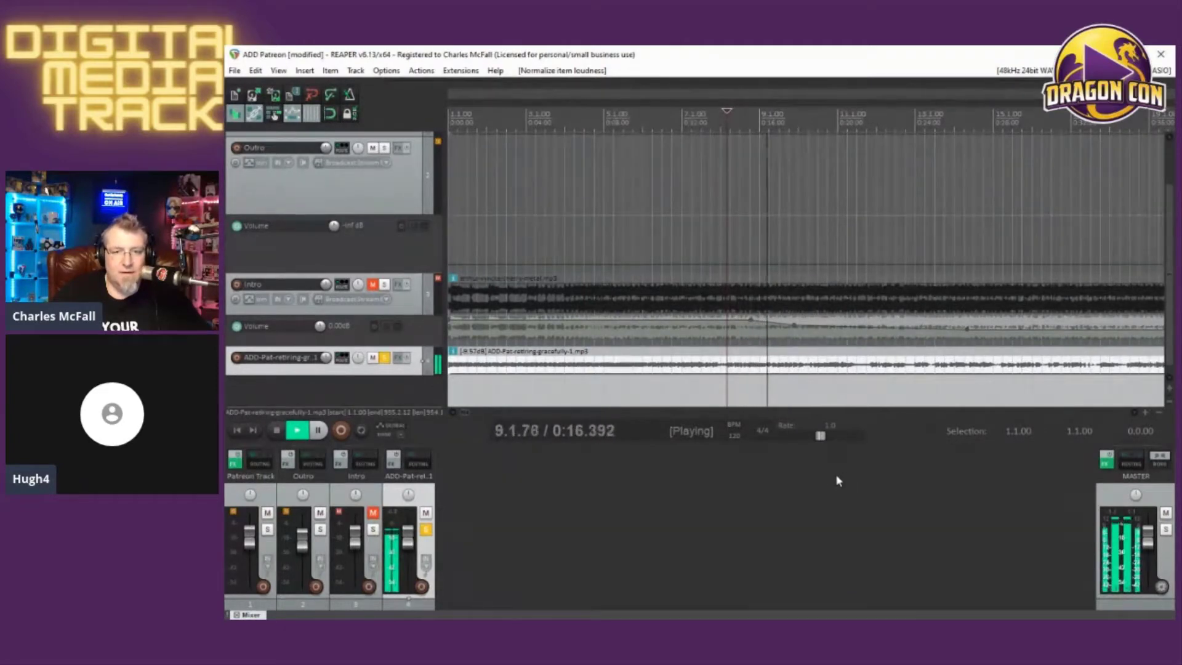
key("space")
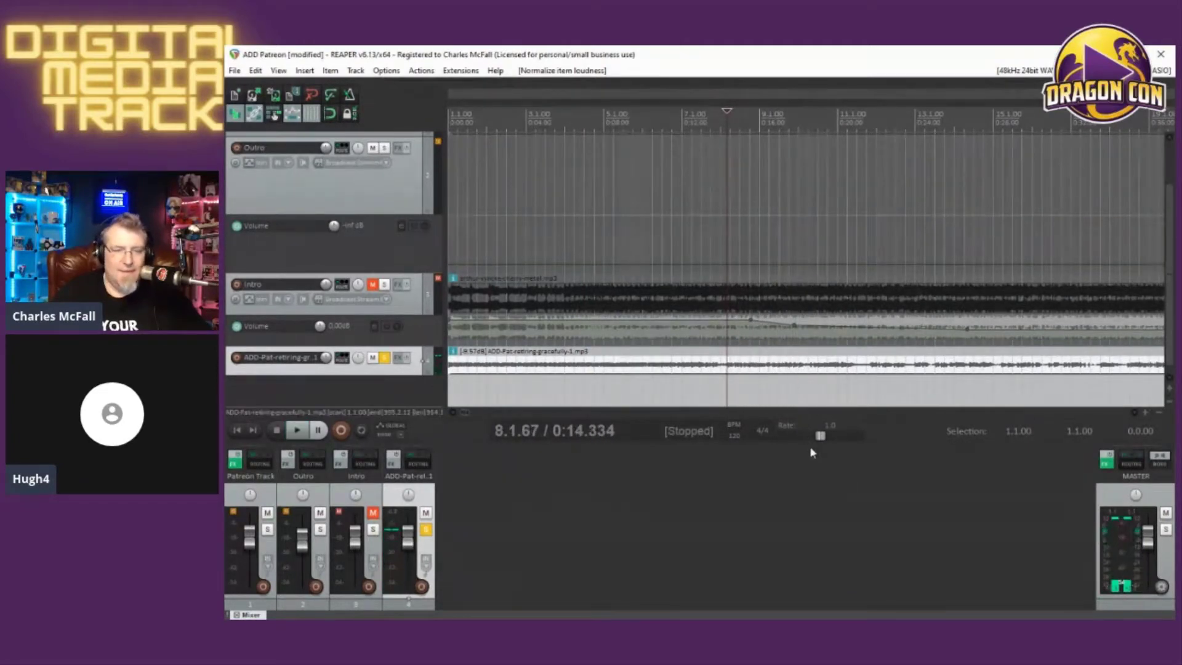
scroll(615, 340, "down", 3)
scroll(616, 339, "down", 6)
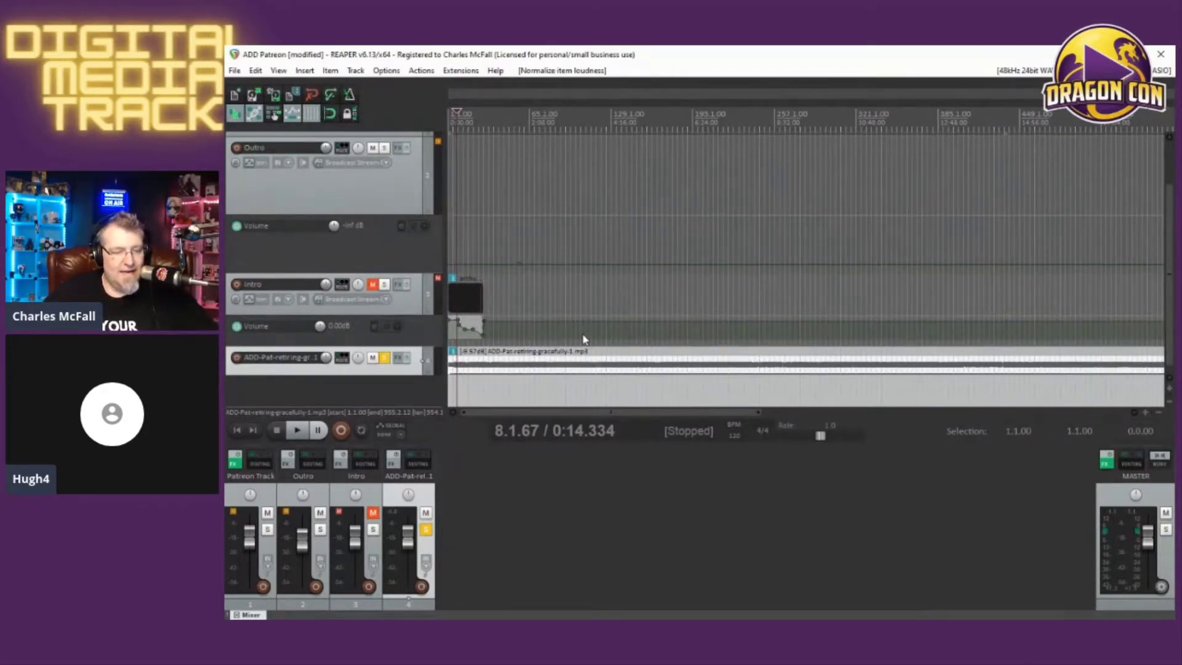
key("space")
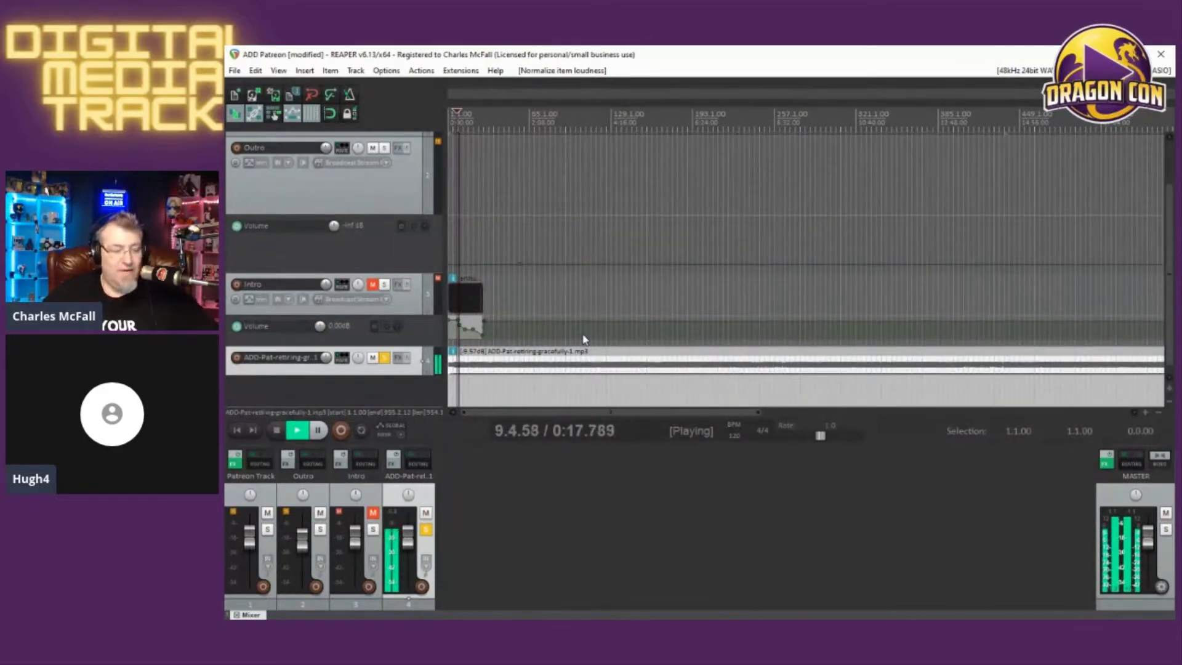
key("space")
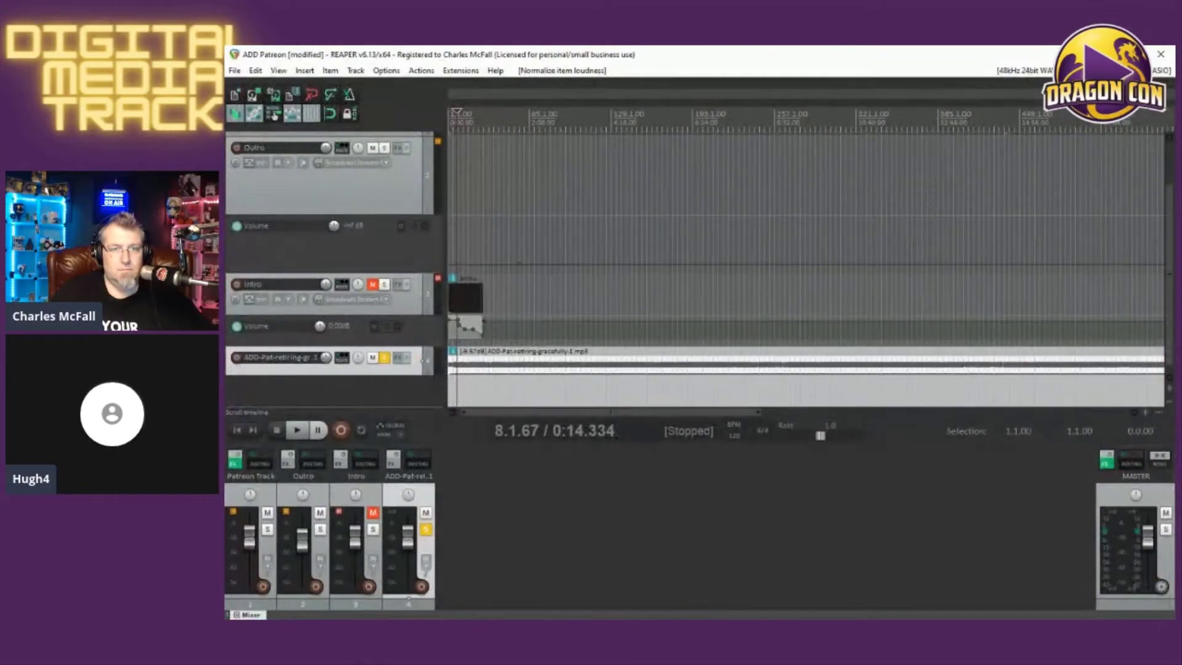
key("alt+Tab")
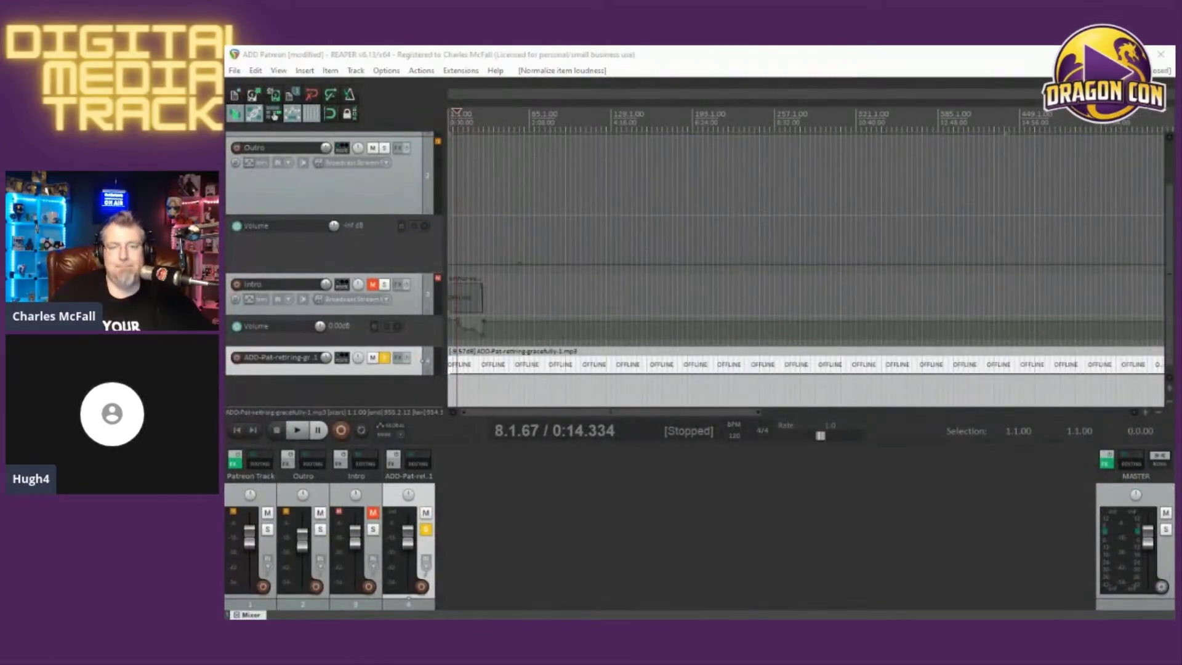